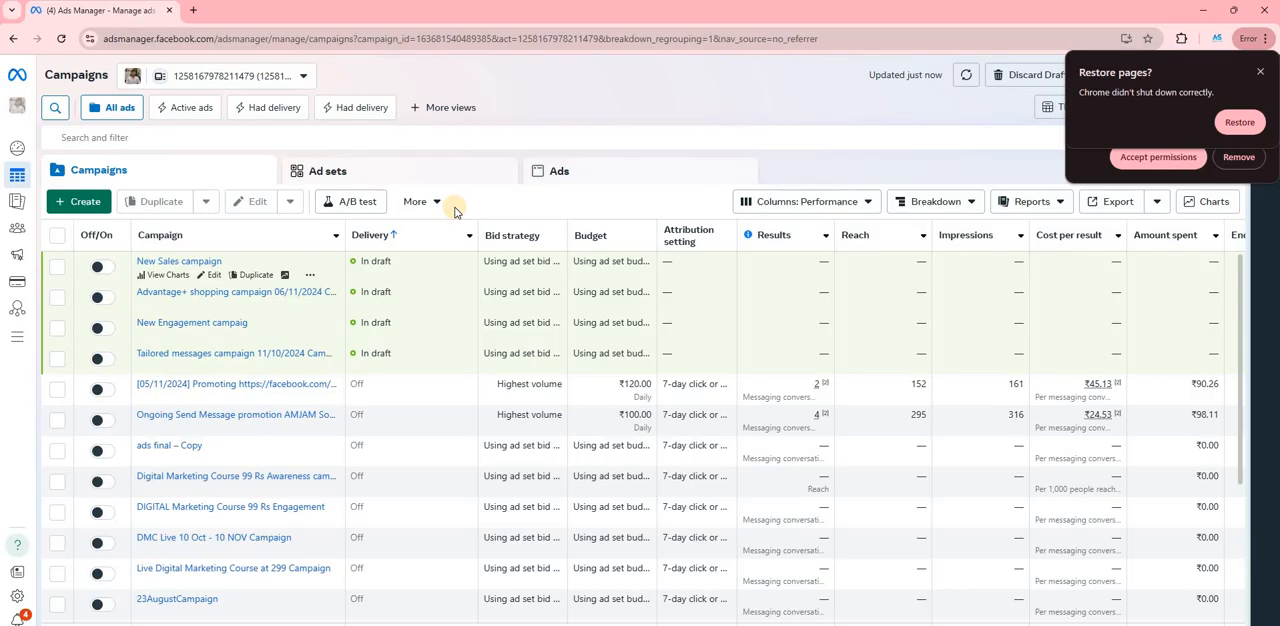
- Create a new auction campaign with the Engagement objective, using the Tailored messages campaign setup
{"action": "left_click", "coordinate": [78, 201]}
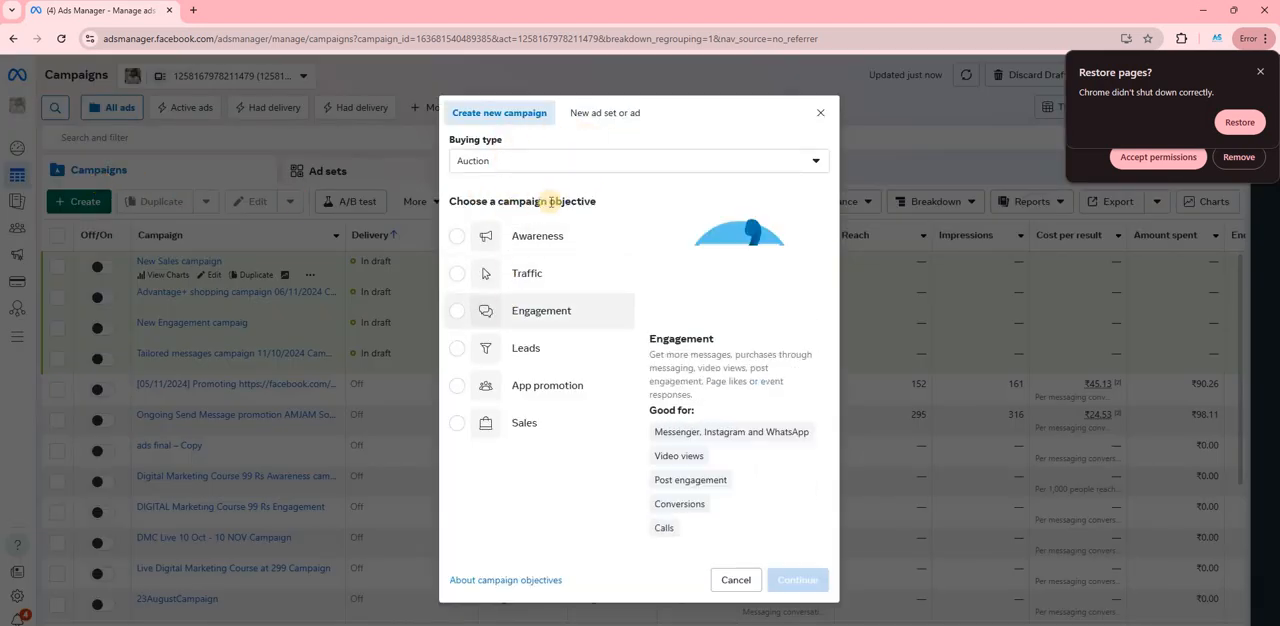
{"action": "left_click", "coordinate": [538, 316]}
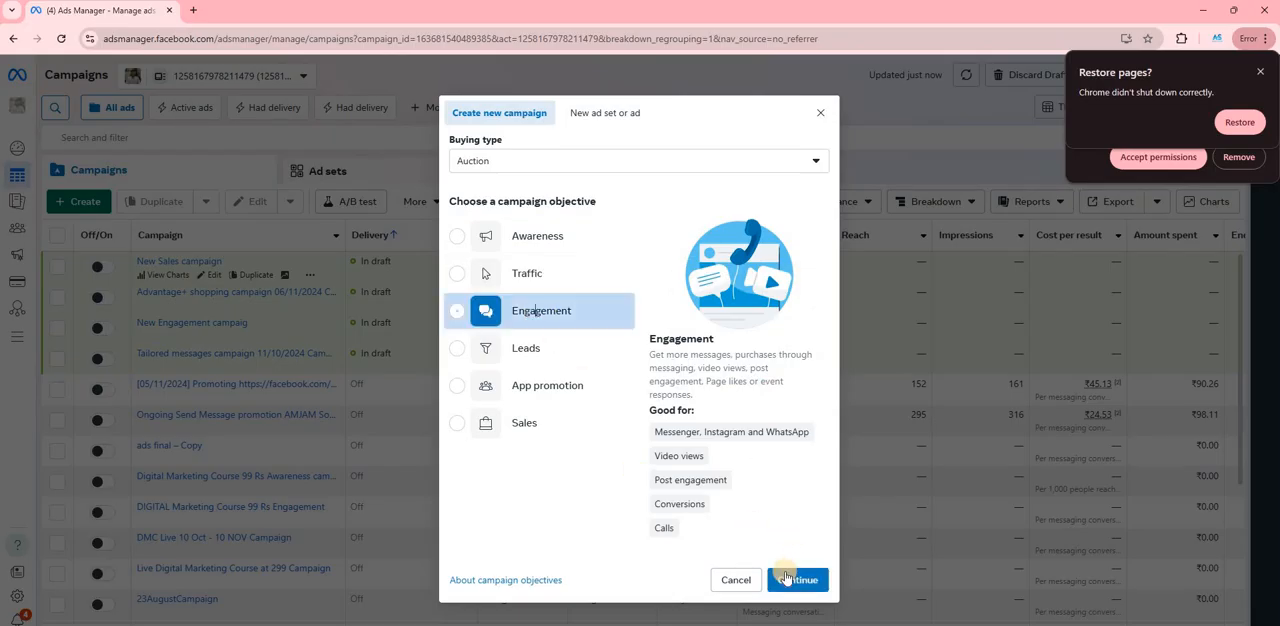
{"action": "left_click", "coordinate": [786, 589]}
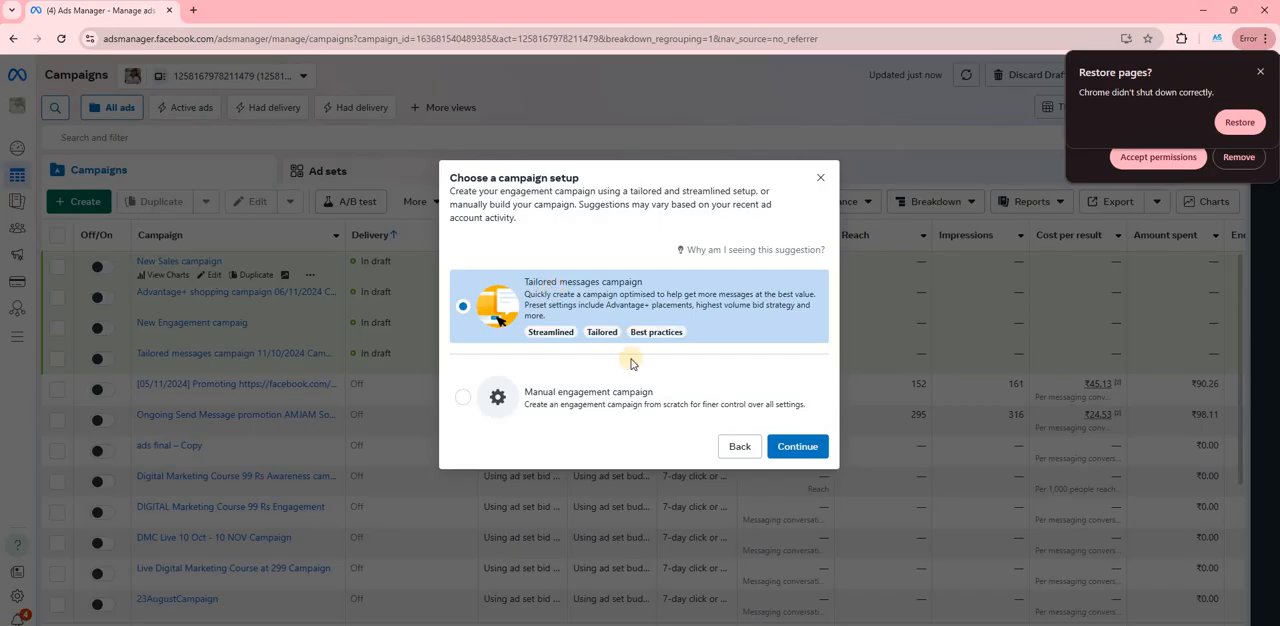
{"action": "left_click", "coordinate": [810, 446]}
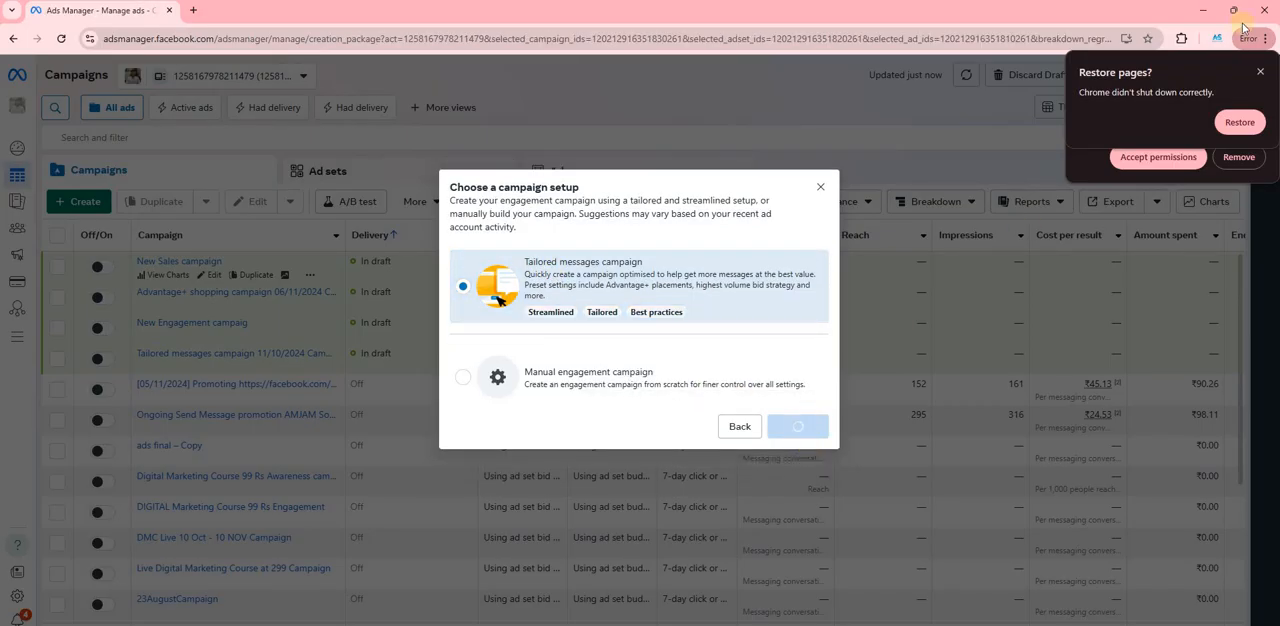
- Replace the name of the new tailored messages campaign with "adset"
{"action": "scroll", "coordinate": [476, 282], "scroll_direction": "down", "scroll_amount": 3}
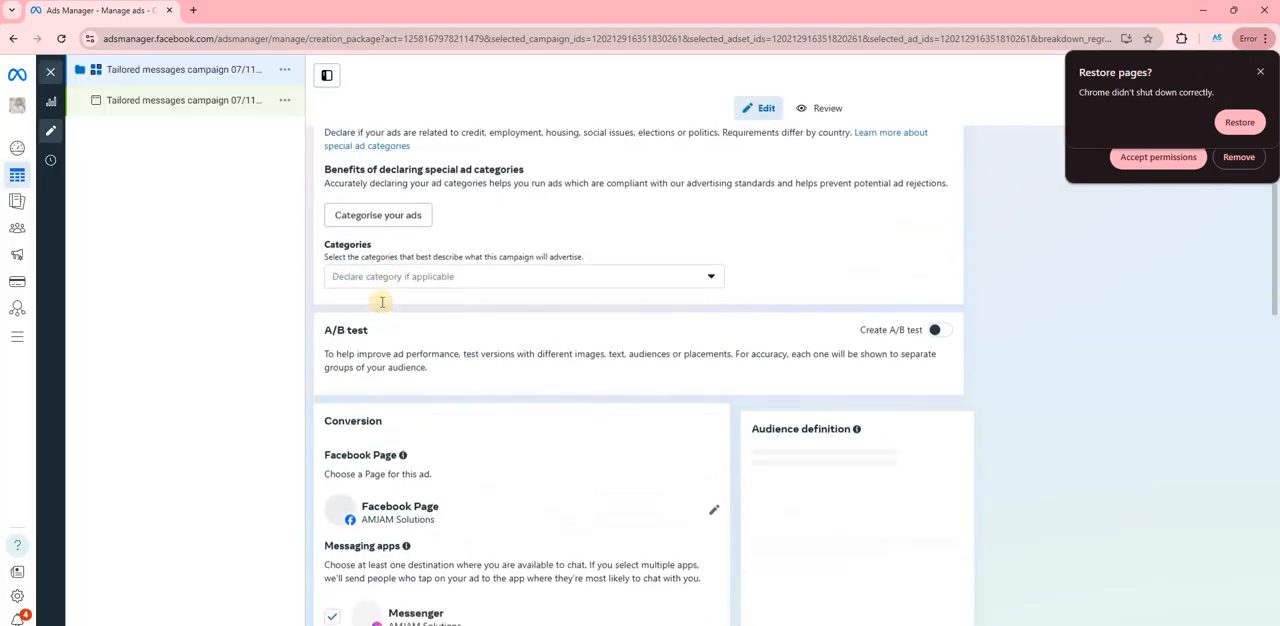
{"action": "scroll", "coordinate": [423, 297], "scroll_direction": "up", "scroll_amount": 3}
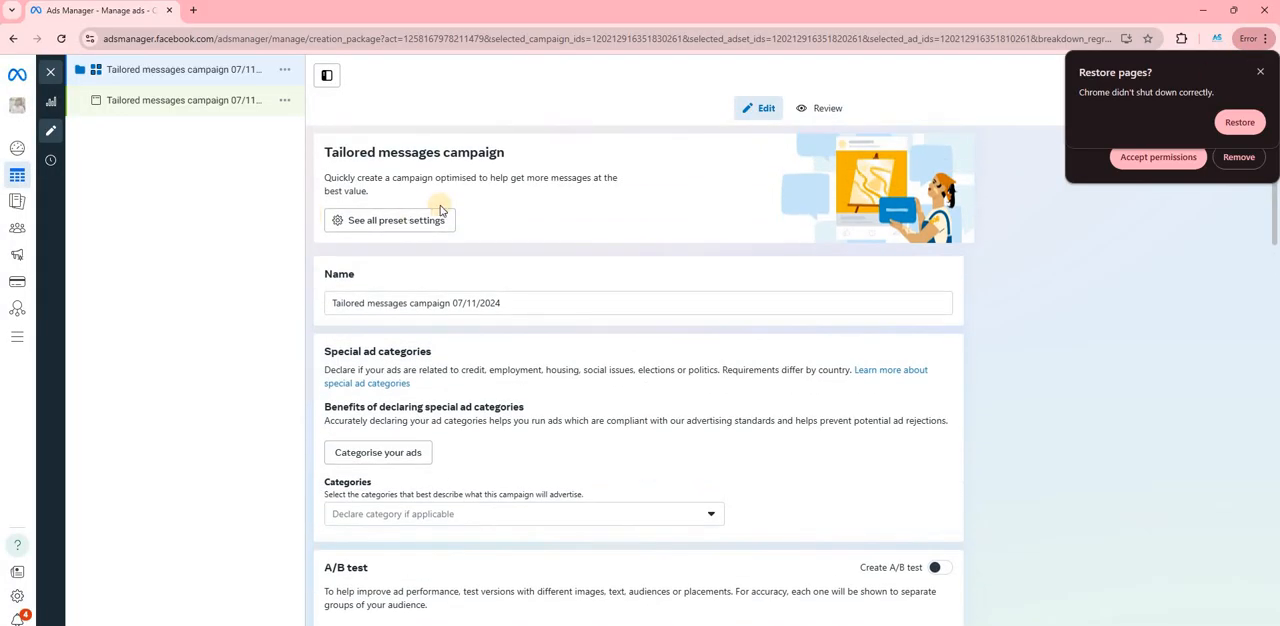
{"action": "scroll", "coordinate": [366, 240], "scroll_direction": "down", "scroll_amount": 1}
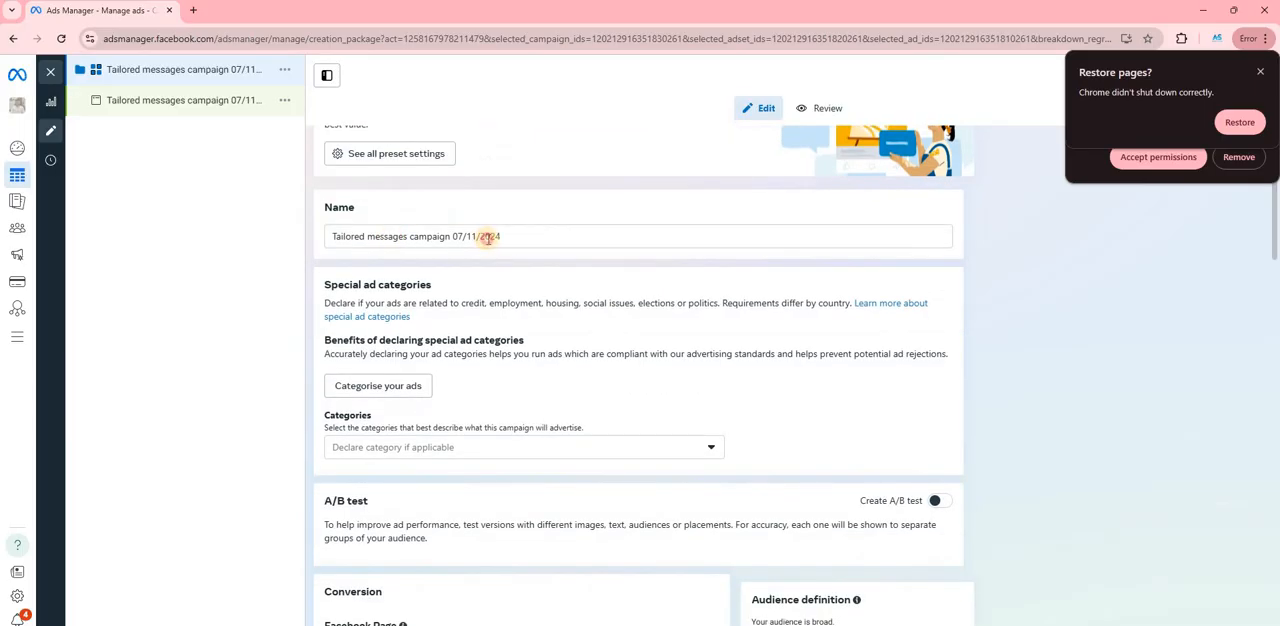
{"action": "left_click_drag", "start_coordinate": [367, 236], "coordinate": [489, 267]}
{"action": "scroll", "coordinate": [489, 267], "scroll_direction": "down", "scroll_amount": 4}
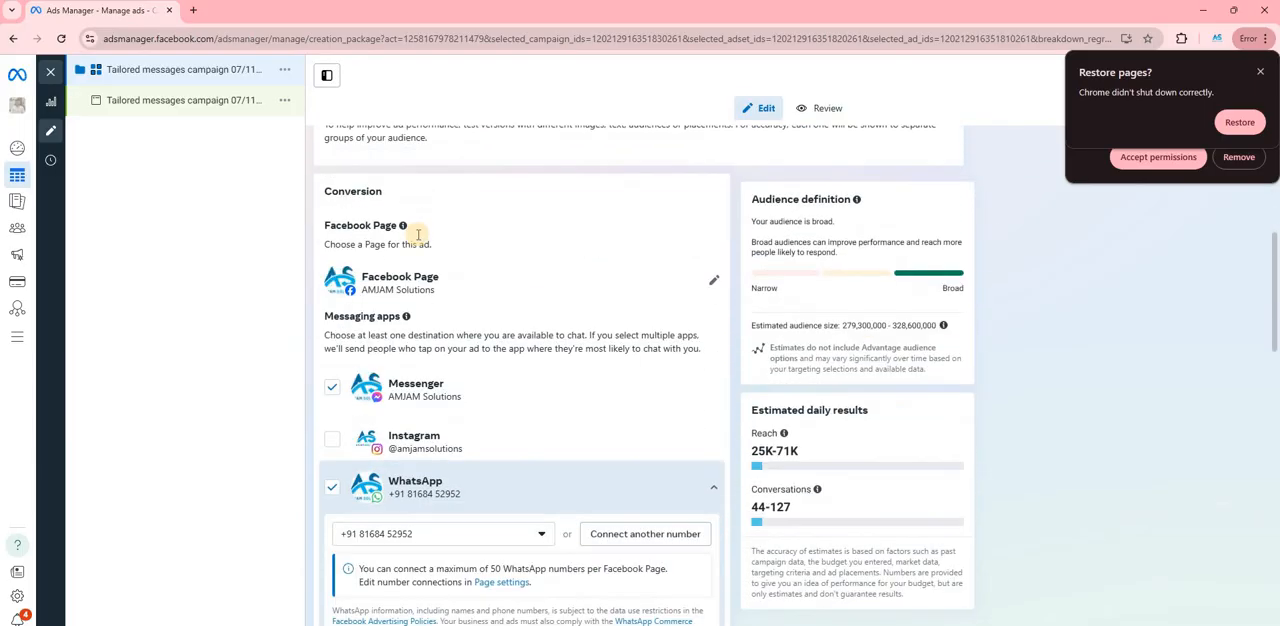
{"action": "scroll", "coordinate": [400, 255], "scroll_direction": "down", "scroll_amount": 2}
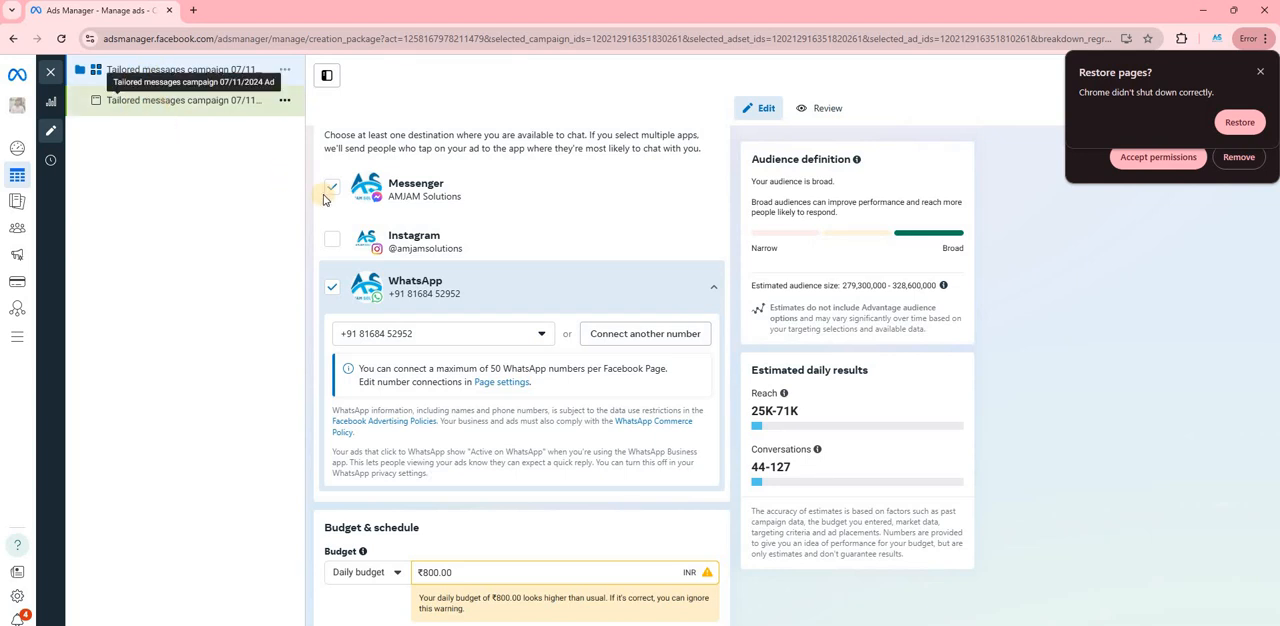
{"action": "scroll", "coordinate": [330, 200], "scroll_direction": "up", "scroll_amount": 5}
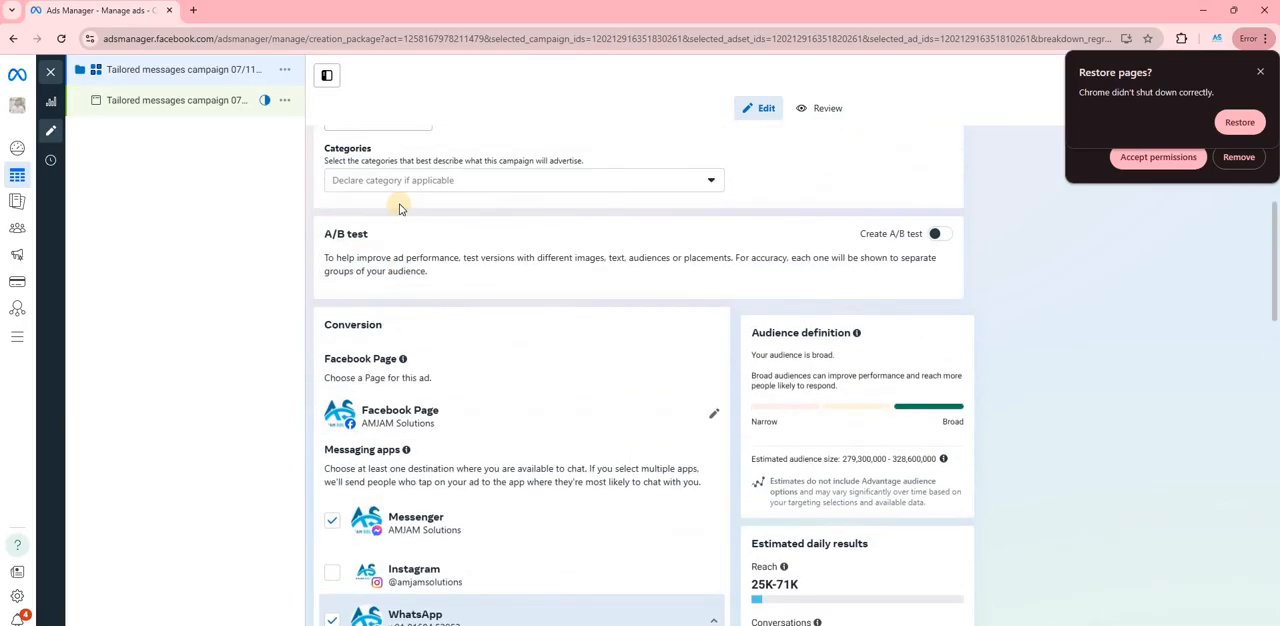
{"action": "scroll", "coordinate": [487, 225], "scroll_direction": "up", "scroll_amount": 1}
{"action": "triple_click", "coordinate": [505, 235]}
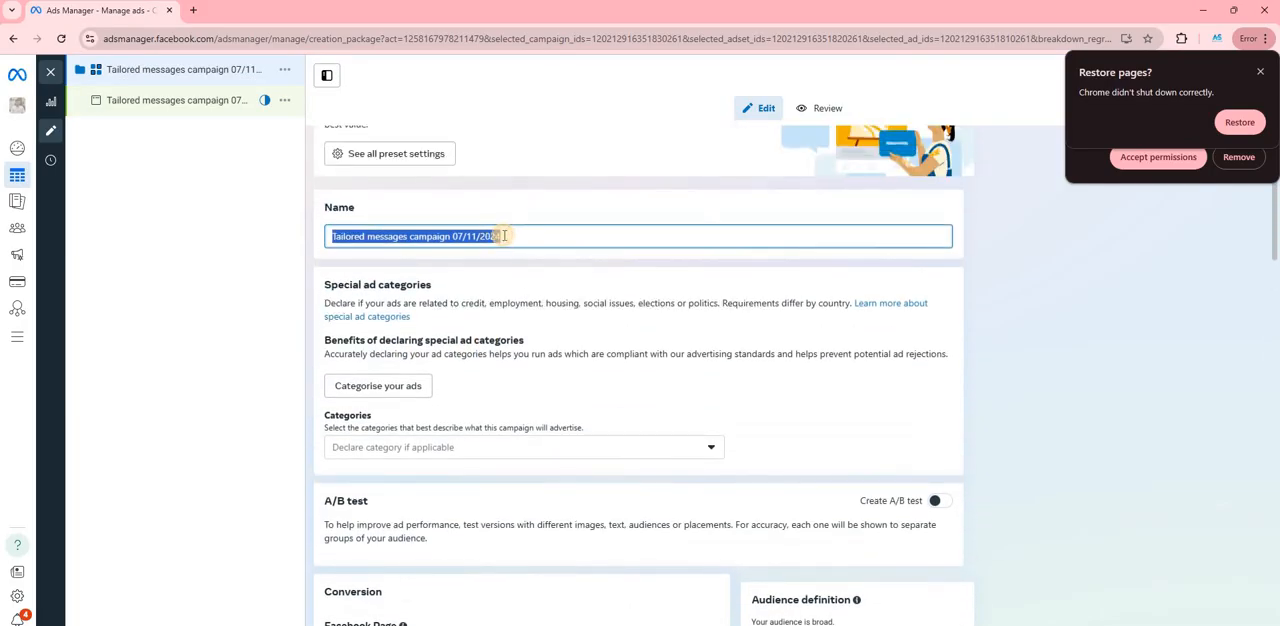
{"action": "type", "text": "adse"}
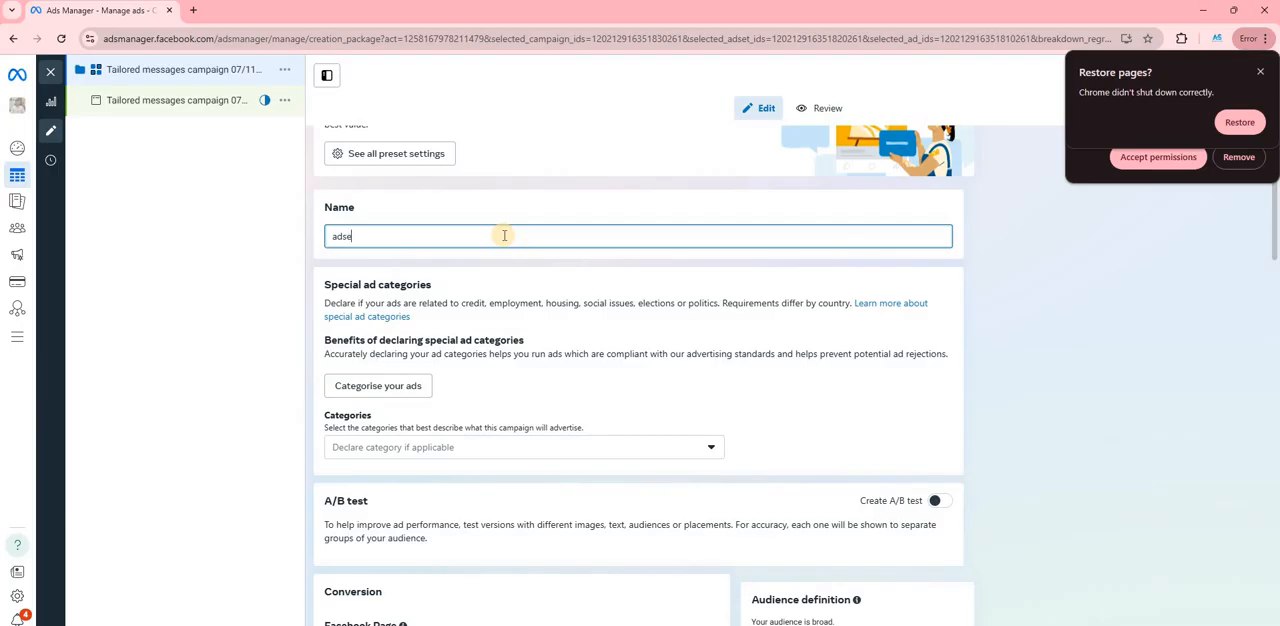
{"action": "type", "text": "t"}
{"action": "scroll", "coordinate": [760, 470], "scroll_direction": "down", "scroll_amount": 10}
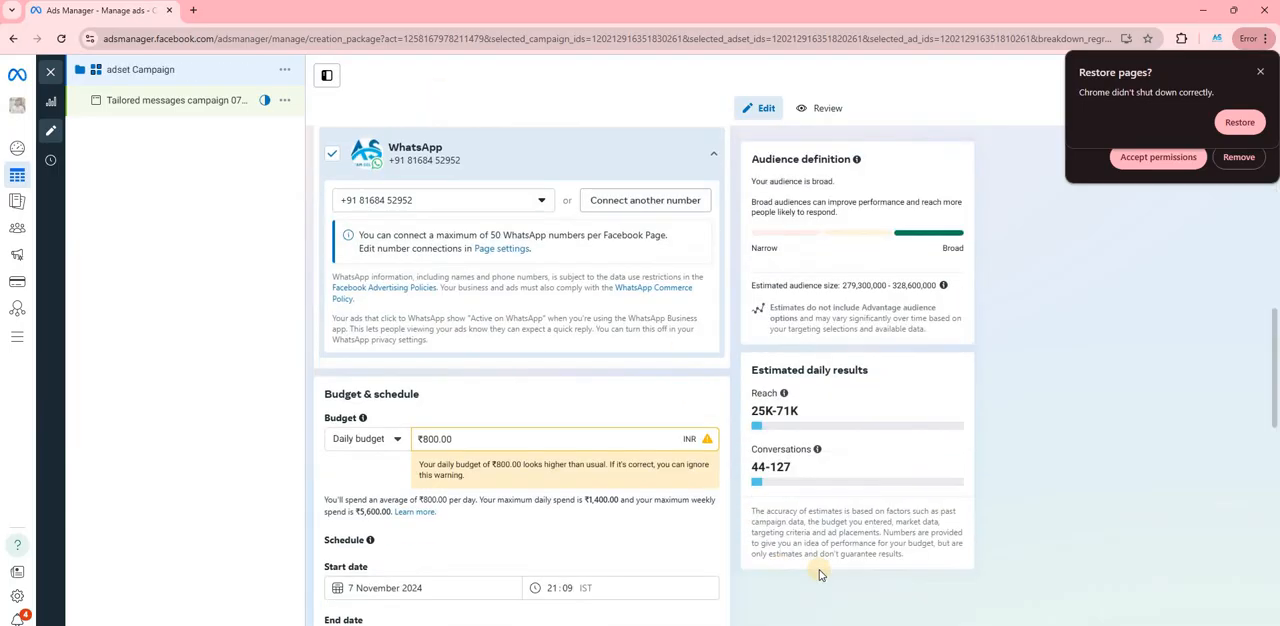
- Open the ad inside the campaign and rename it as "ad 1"
{"action": "left_click", "coordinate": [133, 101]}
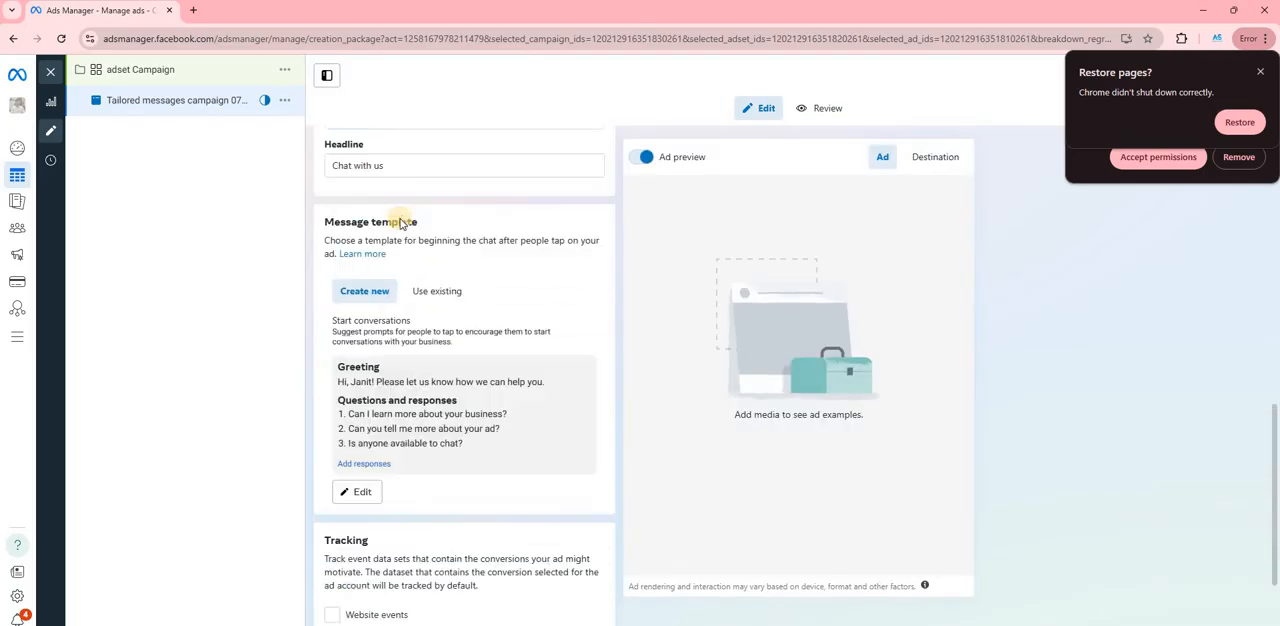
{"action": "scroll", "coordinate": [390, 270], "scroll_direction": "up", "scroll_amount": 3}
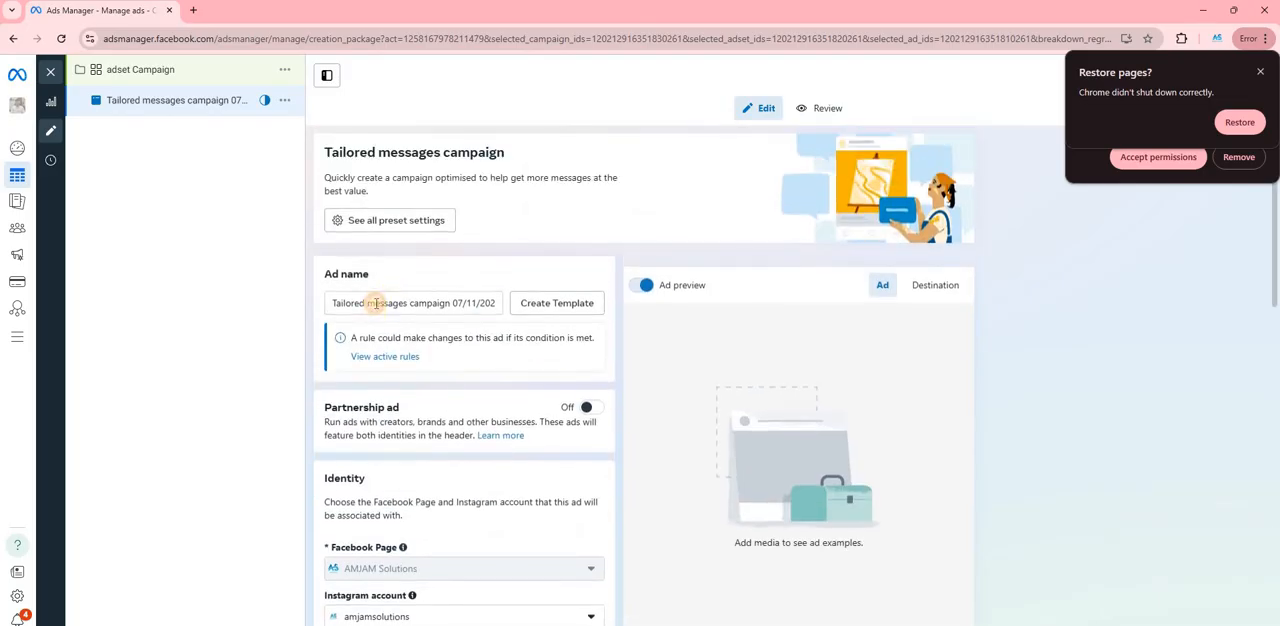
{"action": "triple_click", "coordinate": [376, 303]}
{"action": "key", "text": "BackSpace"}
{"action": "type", "text": "ad"}
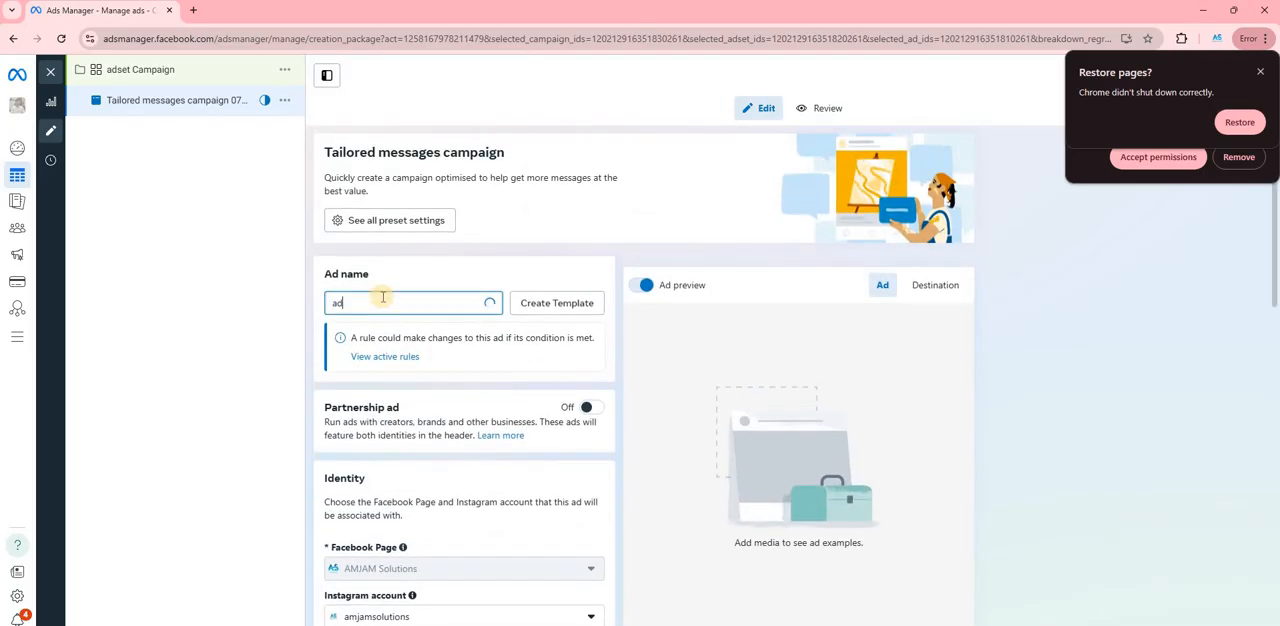
{"action": "type", "text": " 1"}
{"action": "right_click", "coordinate": [358, 181]}
{"action": "left_click", "coordinate": [330, 180]}
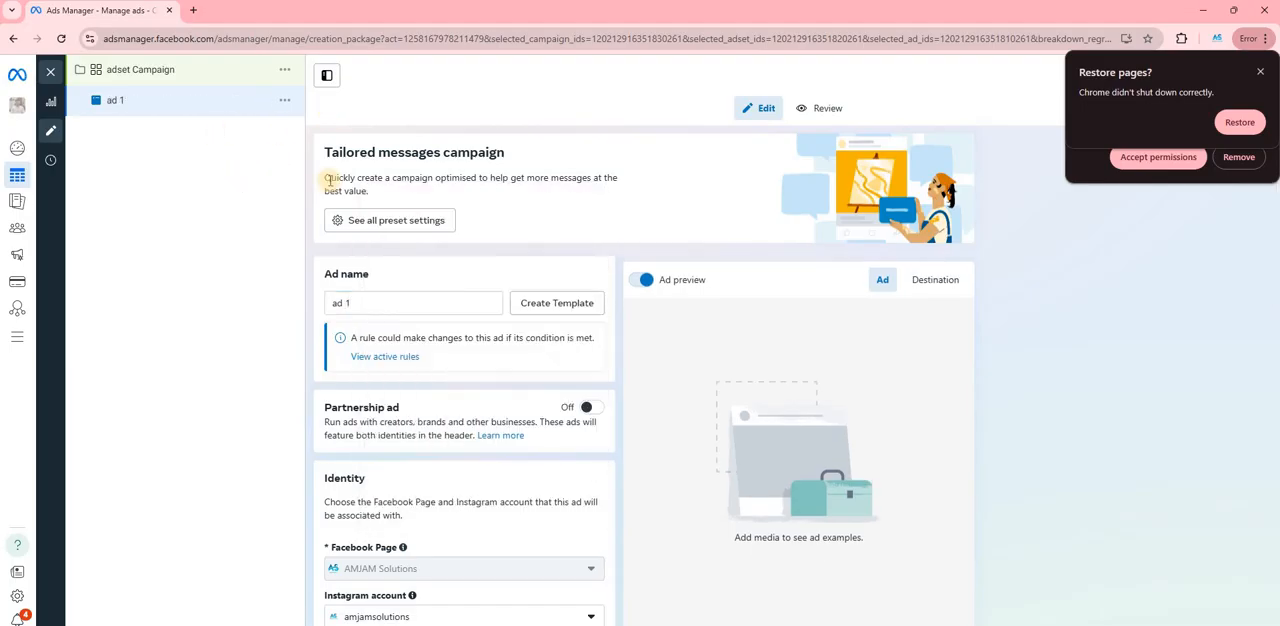
- Quickly duplicate ad 1 within the same campaign
{"action": "scroll", "coordinate": [531, 240], "scroll_direction": "down", "scroll_amount": 7}
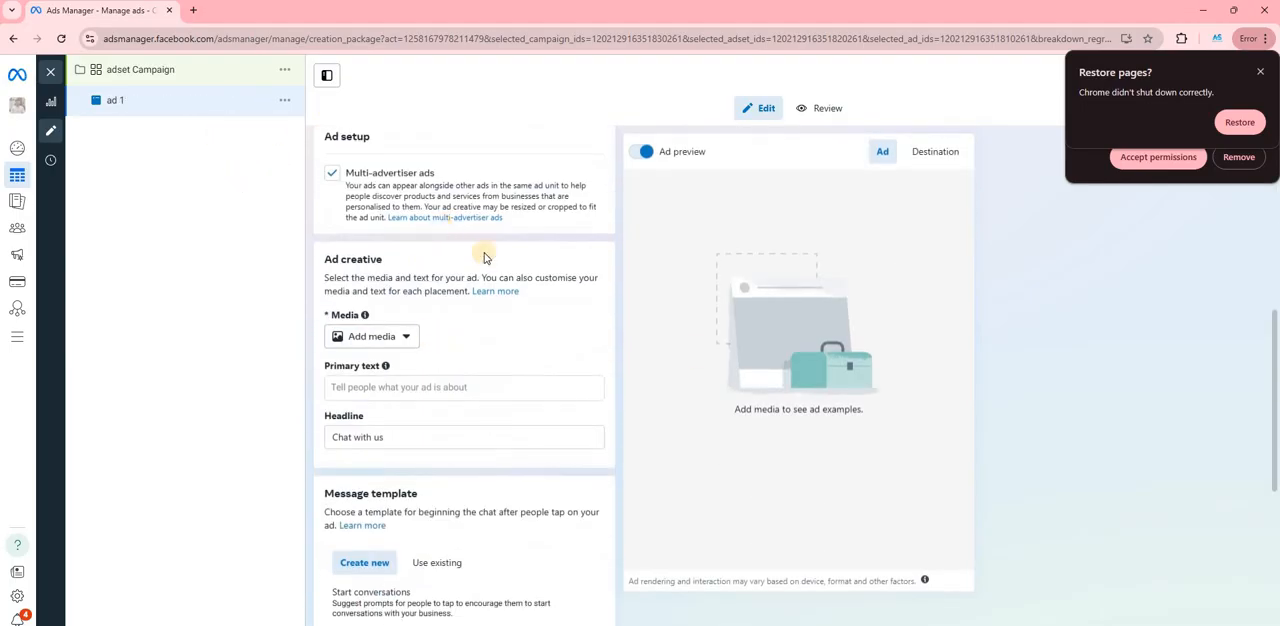
{"action": "scroll", "coordinate": [566, 409], "scroll_direction": "down", "scroll_amount": 2}
{"action": "scroll", "coordinate": [480, 149], "scroll_direction": "up", "scroll_amount": 8}
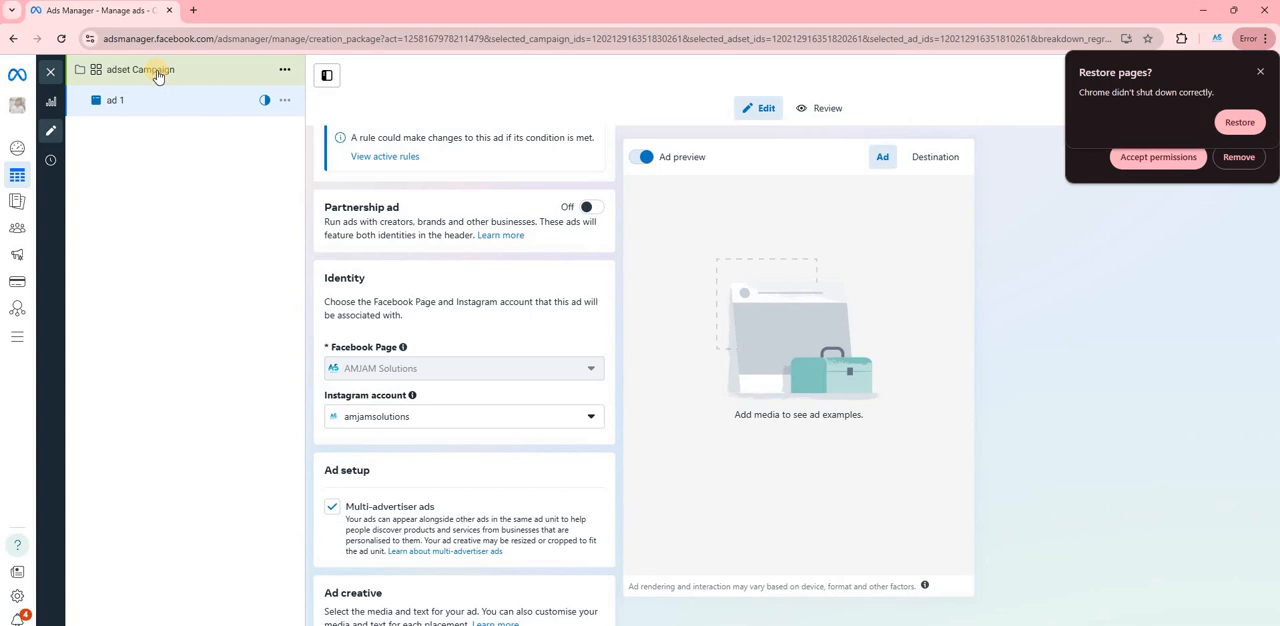
{"action": "left_click", "coordinate": [284, 100]}
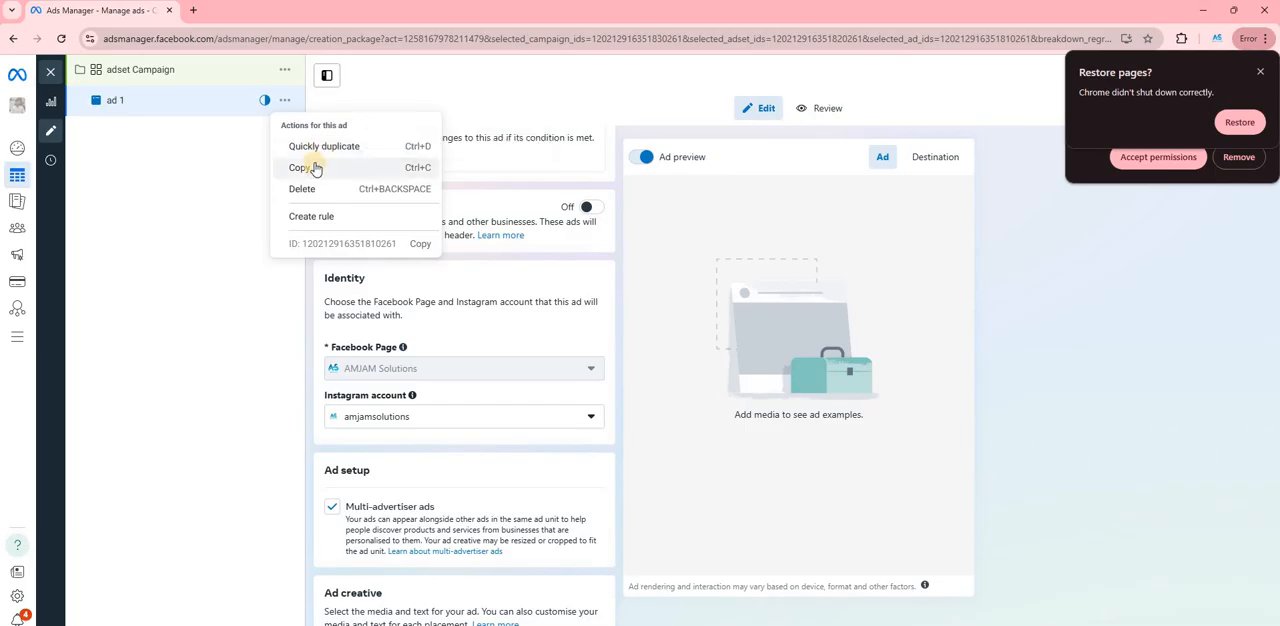
{"action": "left_click", "coordinate": [314, 150]}
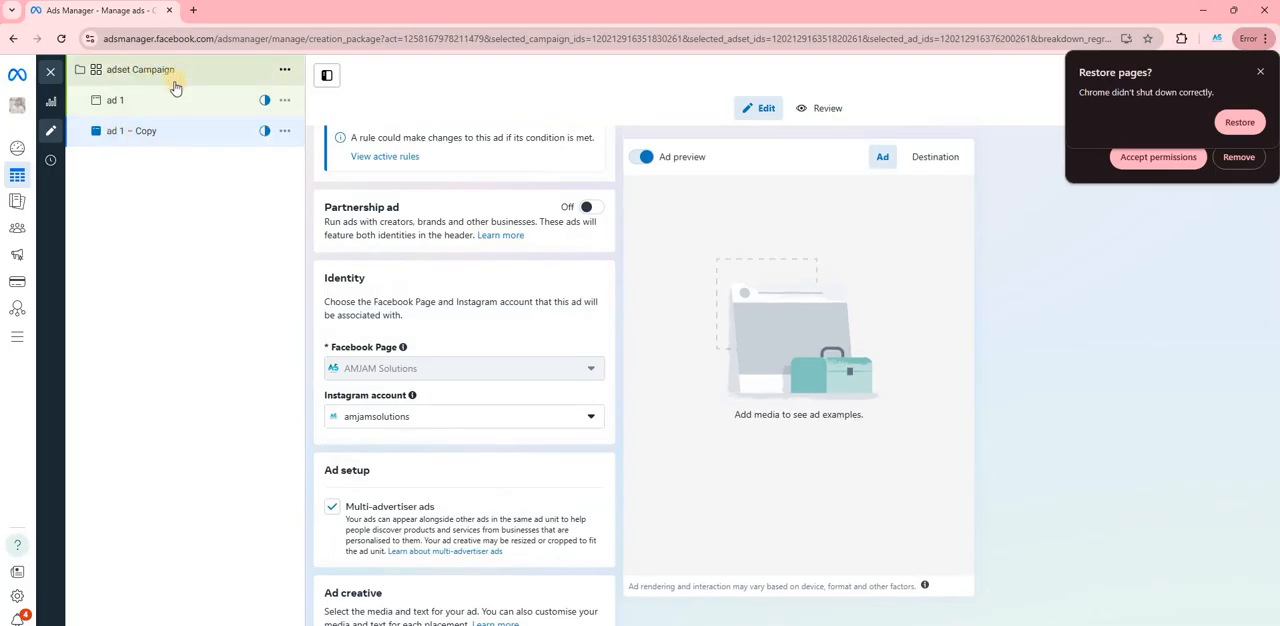
- Rename the copy of ad 1 as "ad 2"
{"action": "left_click", "coordinate": [284, 130]}
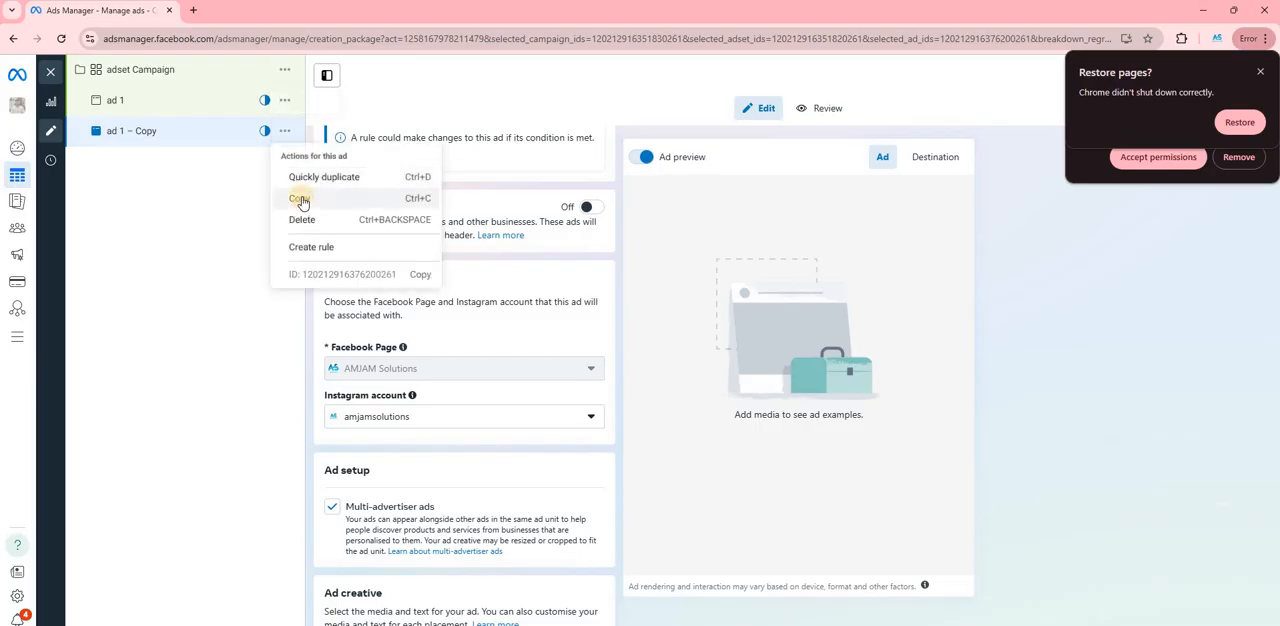
{"action": "left_click", "coordinate": [138, 134]}
{"action": "scroll", "coordinate": [420, 215], "scroll_direction": "up", "scroll_amount": 3}
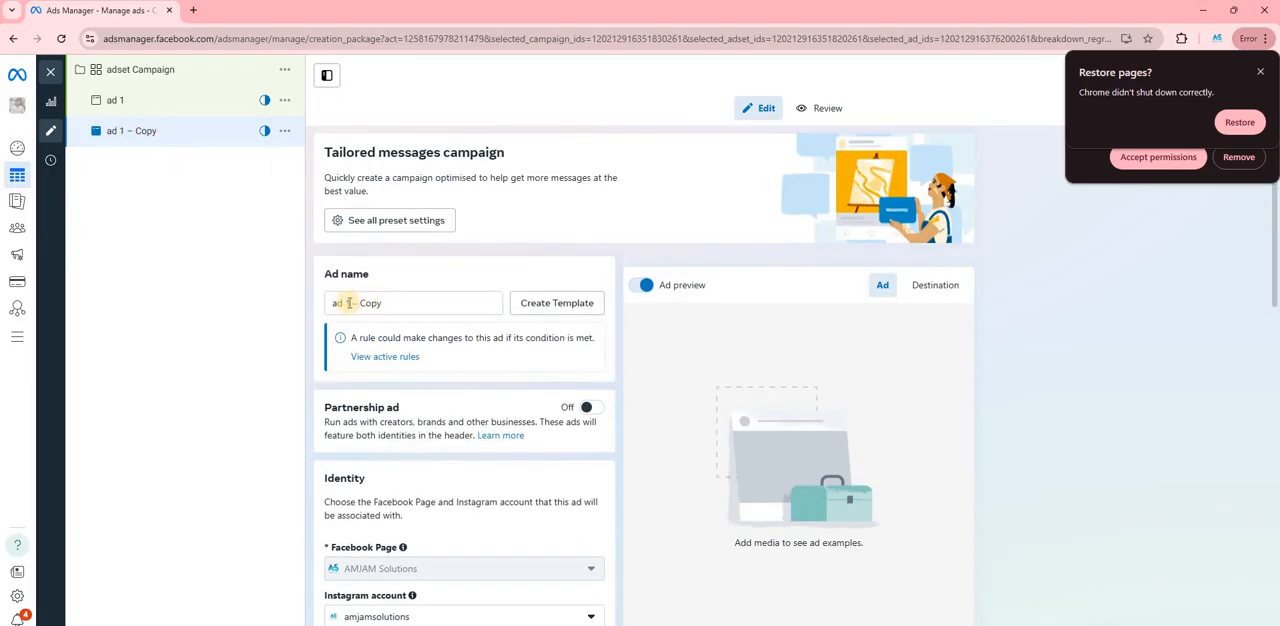
{"action": "left_click", "coordinate": [383, 302]}
{"action": "key", "text": "ctrl+a"}
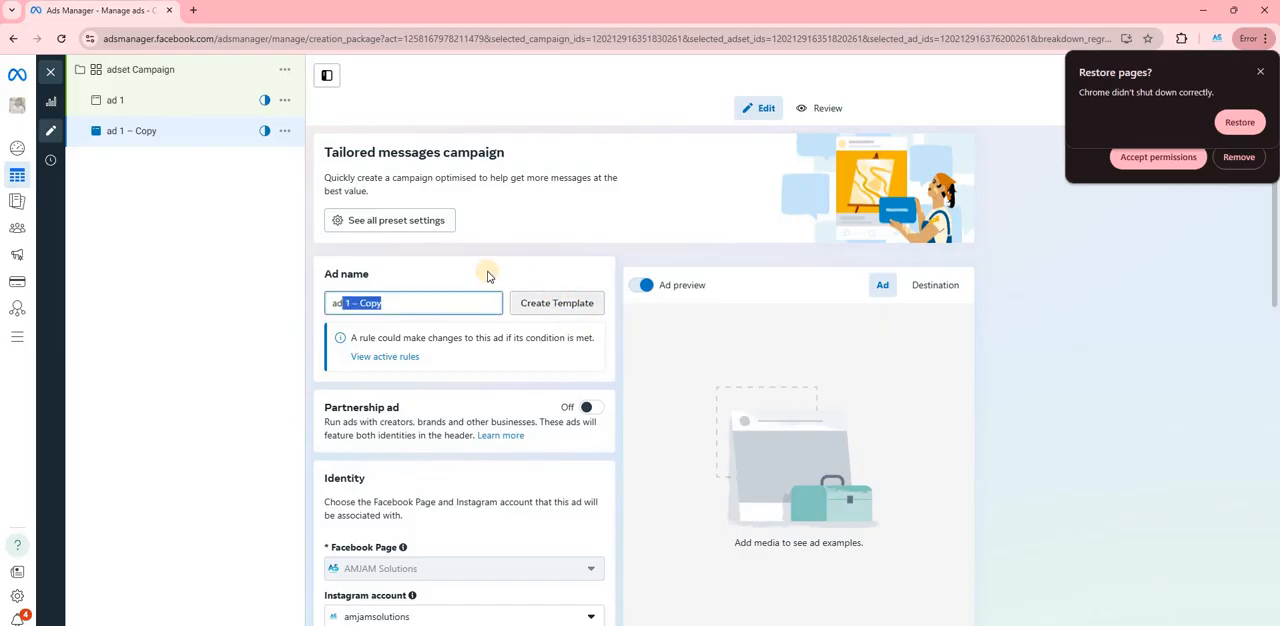
{"action": "type", "text": "ad 2"}
- Quickly duplicate ad 2 and remove the "Copy" suffix from the duplicate's name, leaving "ad 2"
{"action": "left_click", "coordinate": [284, 131]}
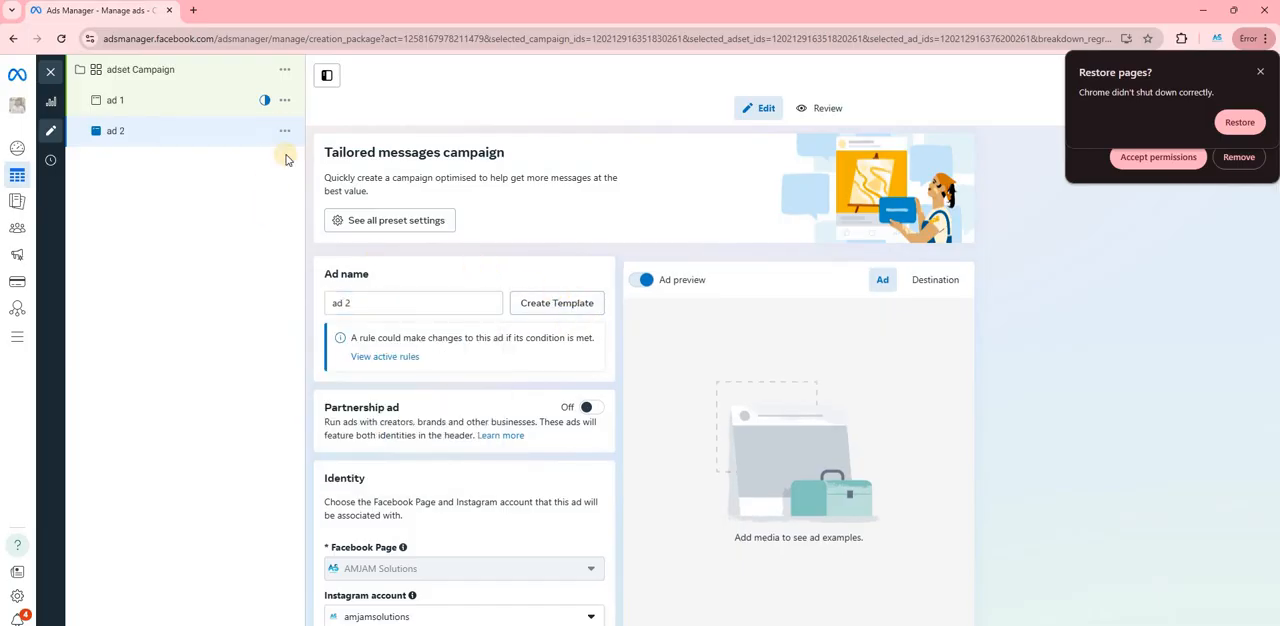
{"action": "left_click", "coordinate": [306, 176]}
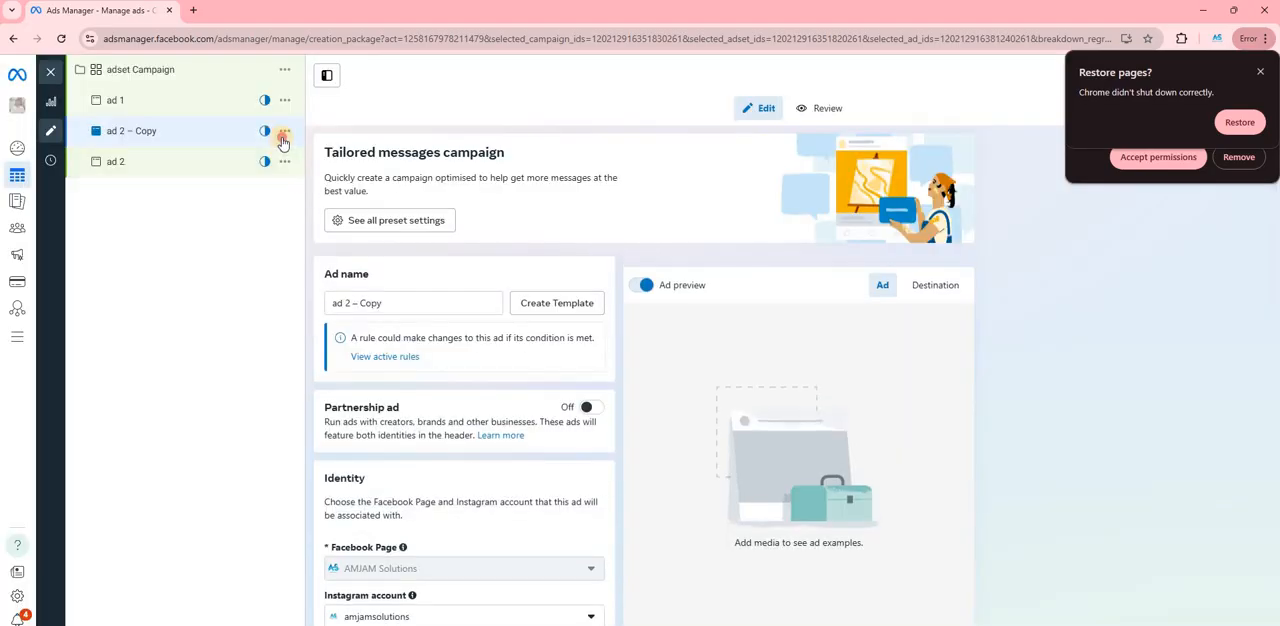
{"action": "left_click", "coordinate": [285, 130]}
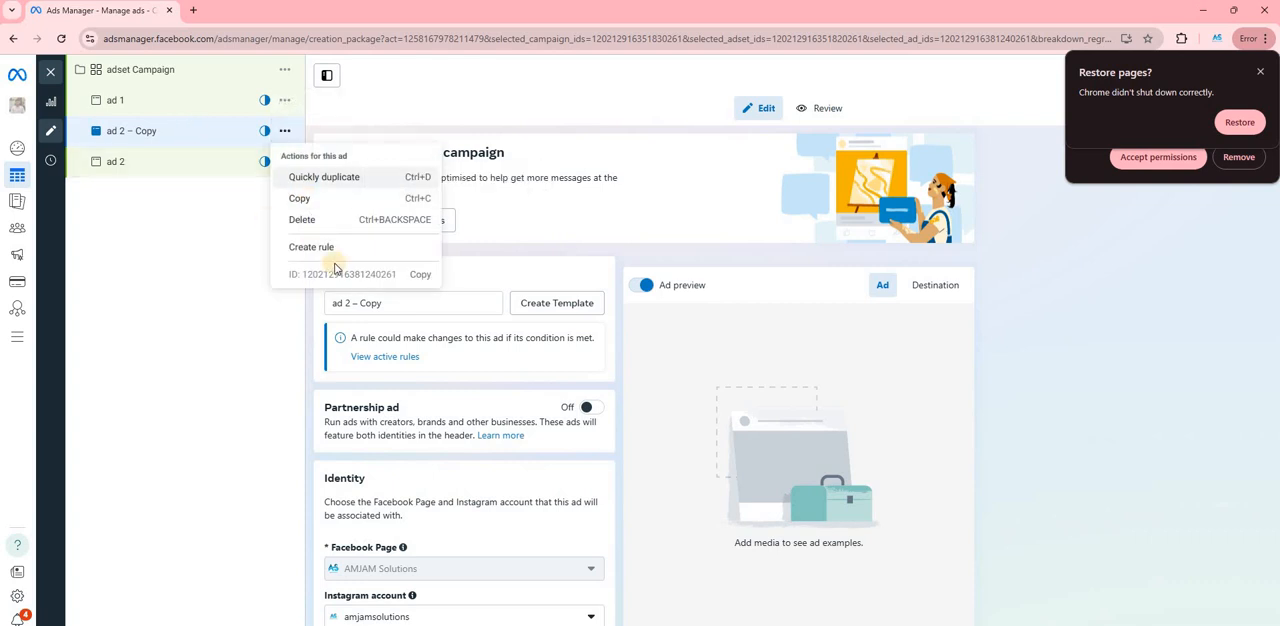
{"action": "left_click", "coordinate": [348, 302]}
{"action": "left_click_drag", "start_coordinate": [348, 302], "coordinate": [537, 347]}
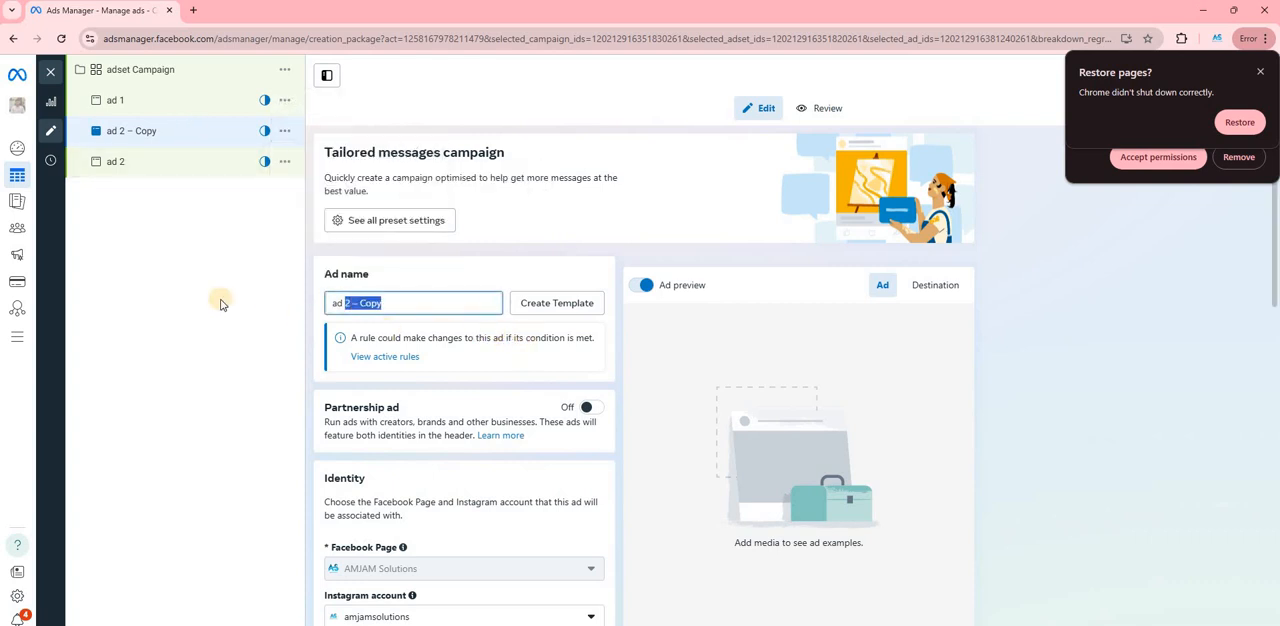
{"action": "key", "text": "BackSpace"}
{"action": "key", "text": "BackSpace"}
{"action": "key", "text": "BackSpace"}
{"action": "key", "text": "BackSpace"}
{"action": "key", "text": "BackSpace"}
{"action": "key", "text": "BackSpace"}
{"action": "key", "text": "BackSpace"}
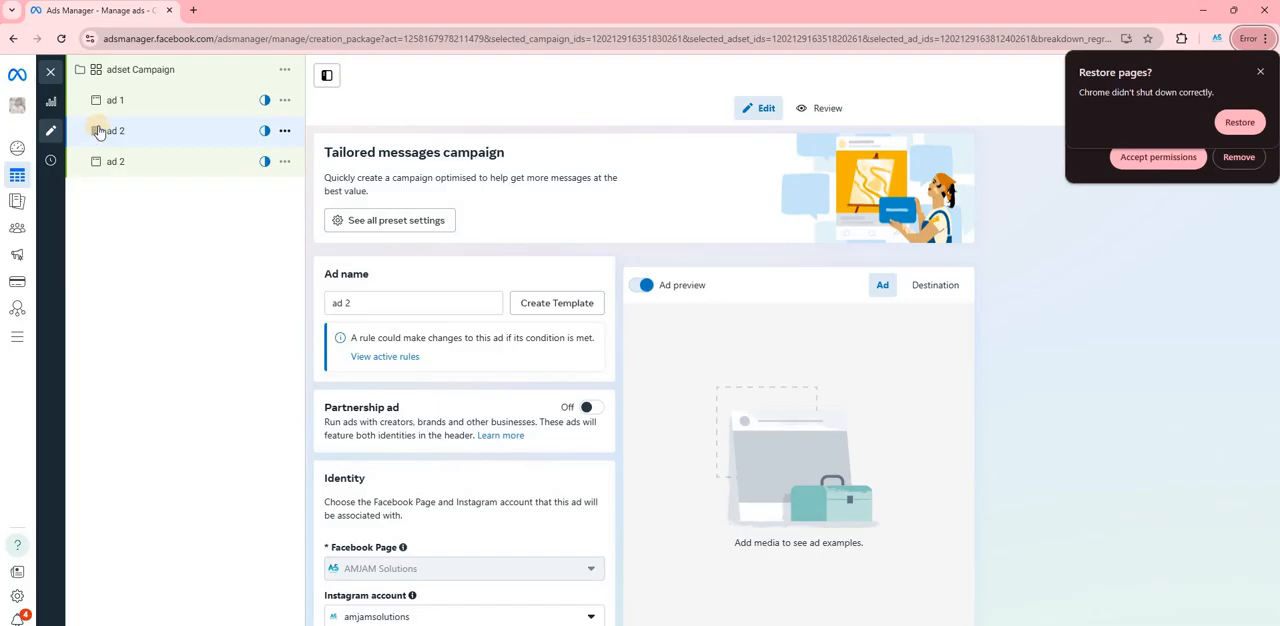
- Dismiss the browser's restore-pages and disabled-extension notifications
{"action": "left_click", "coordinate": [1266, 75]}
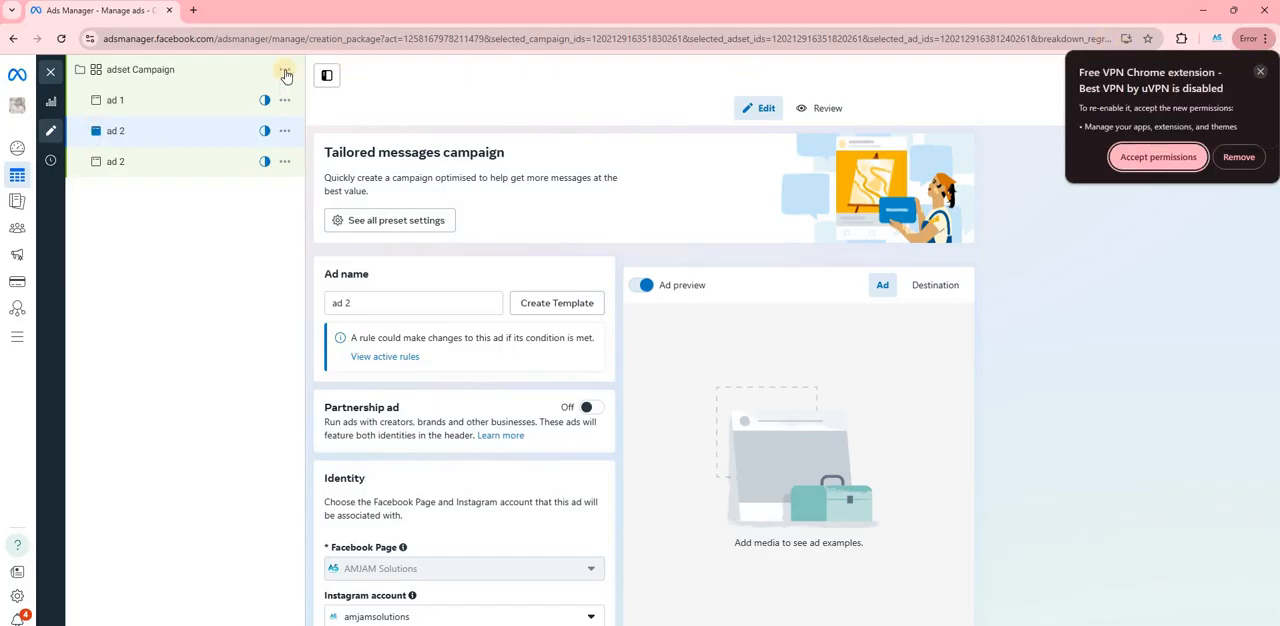
{"action": "left_click", "coordinate": [175, 130]}
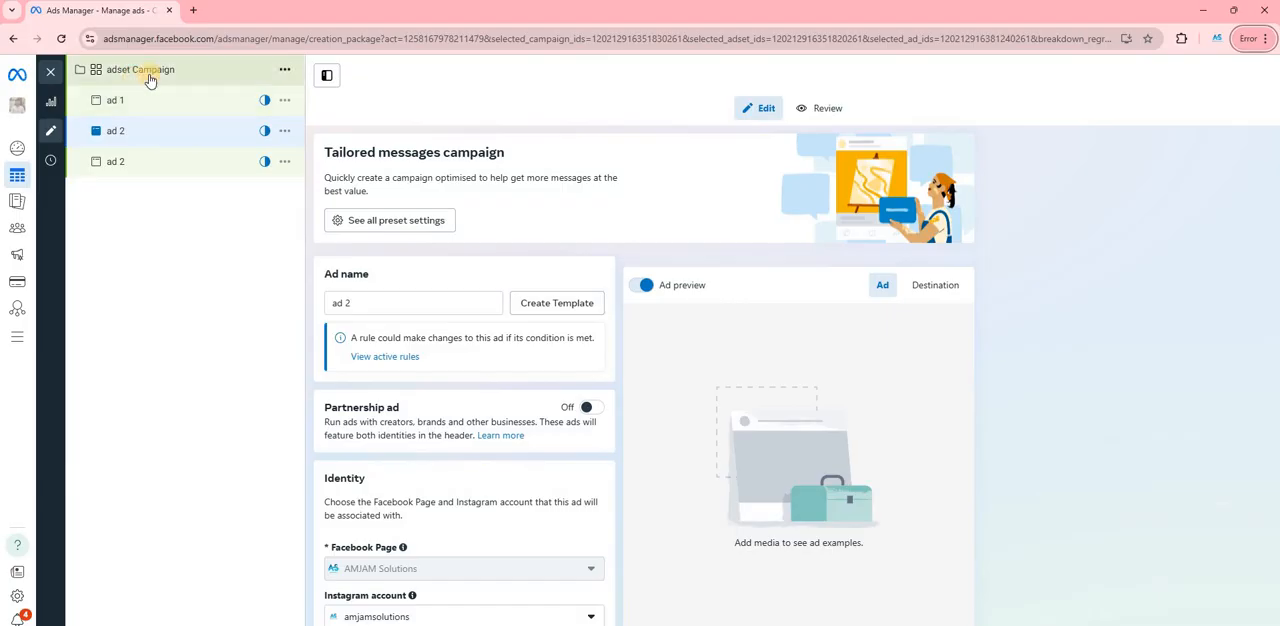
- Check the budget type choices in the Budget & schedule settings of the adset campaign, keeping Daily budget
{"action": "scroll", "coordinate": [405, 273], "scroll_direction": "down", "scroll_amount": 8}
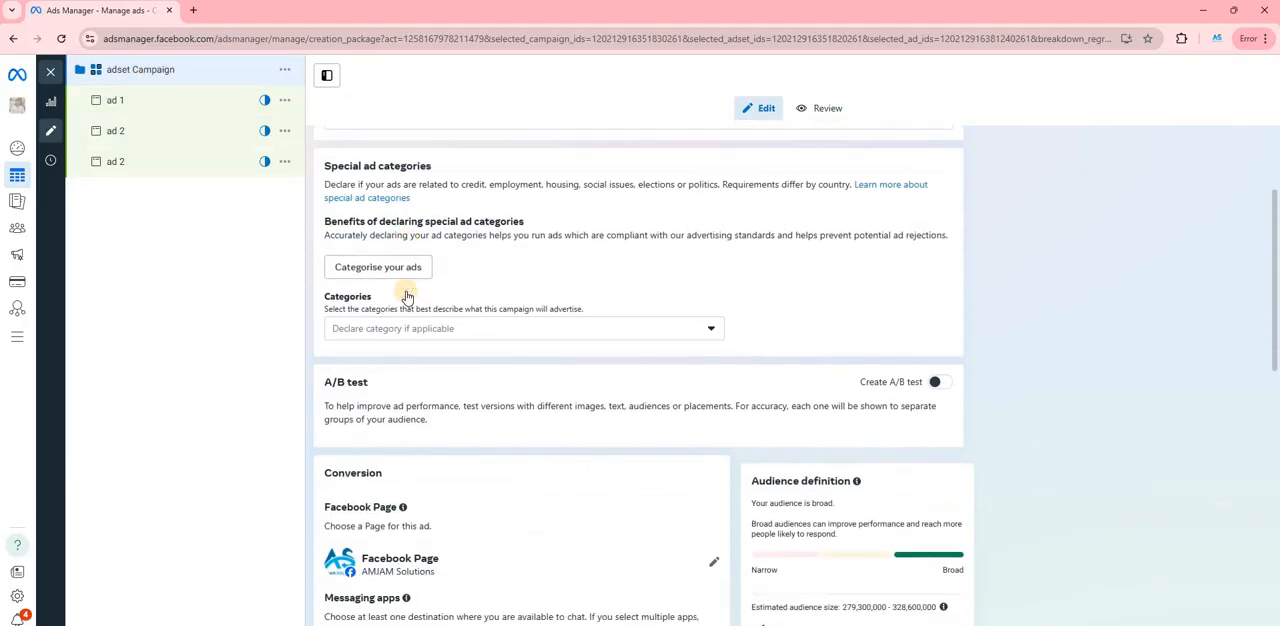
{"action": "scroll", "coordinate": [395, 315], "scroll_direction": "down", "scroll_amount": 3}
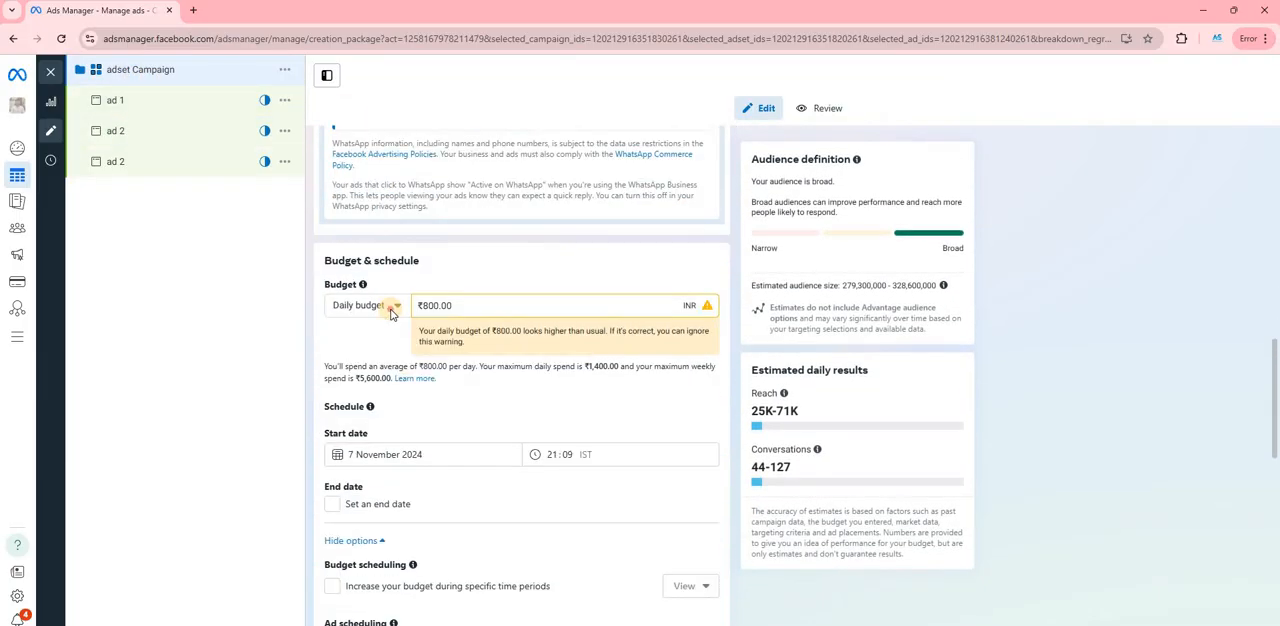
{"action": "left_click", "coordinate": [393, 310]}
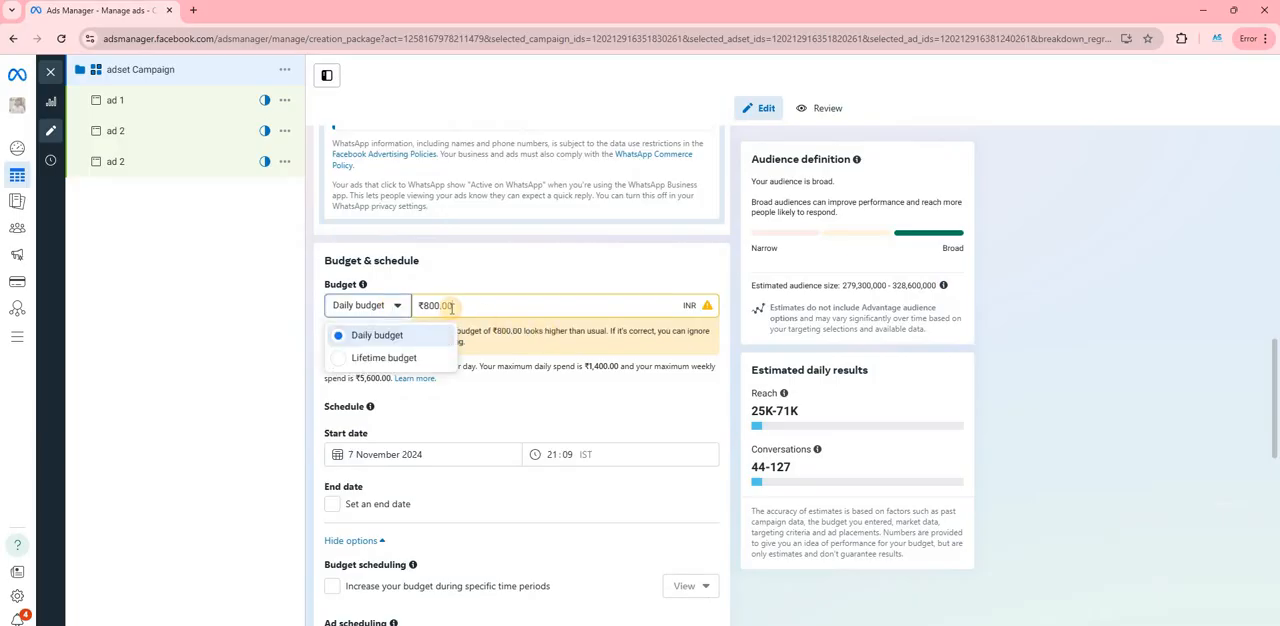
{"action": "left_click", "coordinate": [451, 308]}
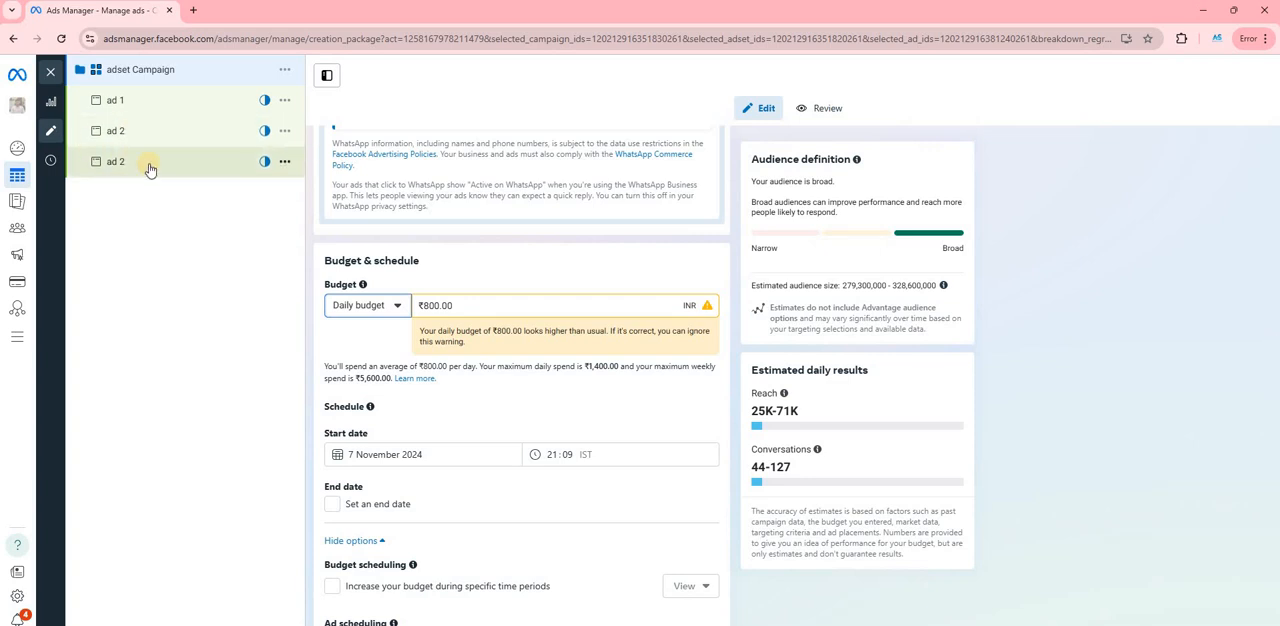
- Review ad 1's identity, ad creative, message template and tracking settings
{"action": "left_click", "coordinate": [147, 100]}
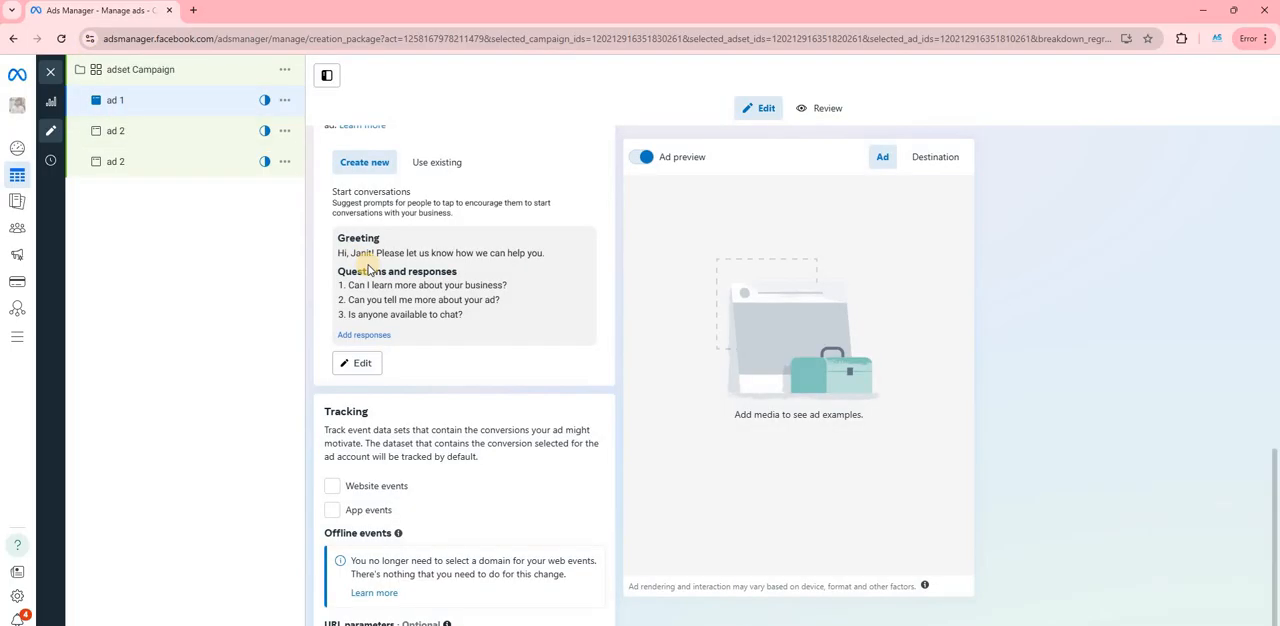
{"action": "scroll", "coordinate": [370, 269], "scroll_direction": "up", "scroll_amount": 4}
{"action": "scroll", "coordinate": [370, 269], "scroll_direction": "up", "scroll_amount": 8}
{"action": "scroll", "coordinate": [354, 278], "scroll_direction": "down", "scroll_amount": 6}
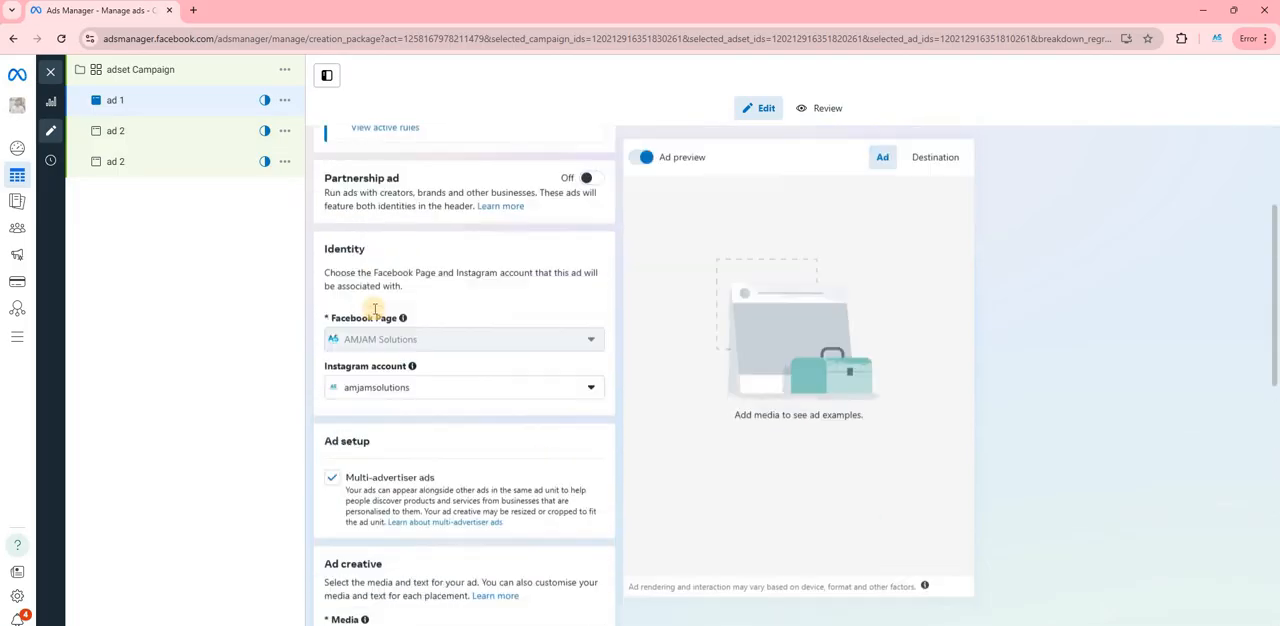
{"action": "scroll", "coordinate": [354, 278], "scroll_direction": "down", "scroll_amount": 1}
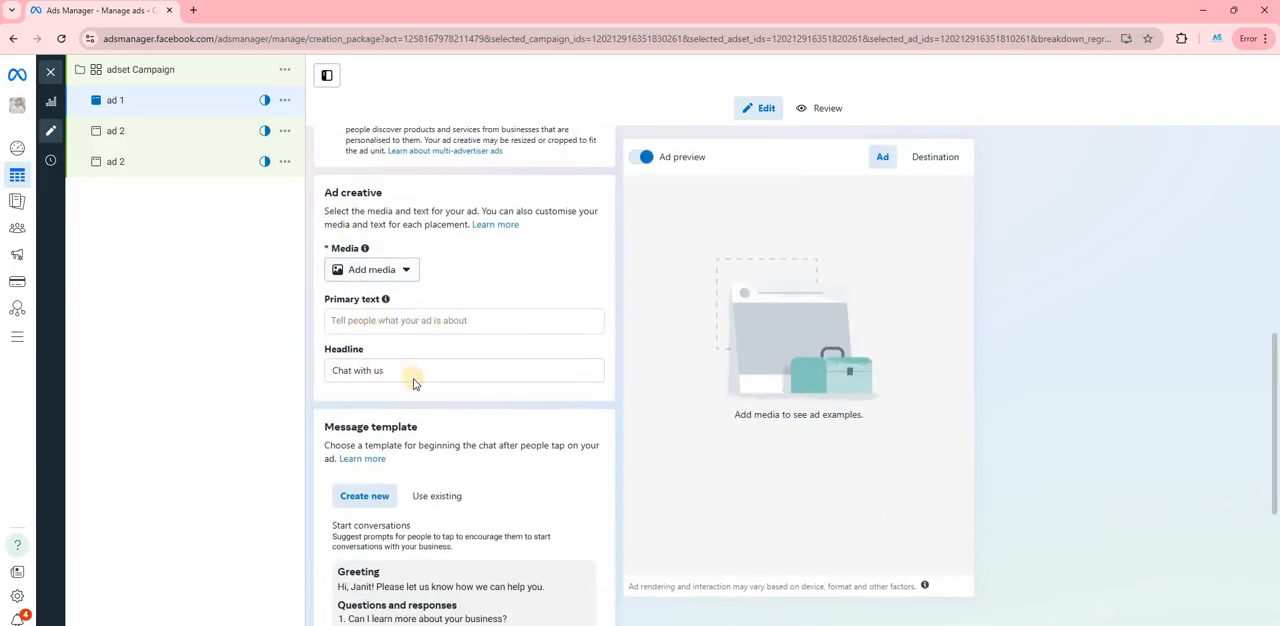
{"action": "scroll", "coordinate": [408, 375], "scroll_direction": "down", "scroll_amount": 4}
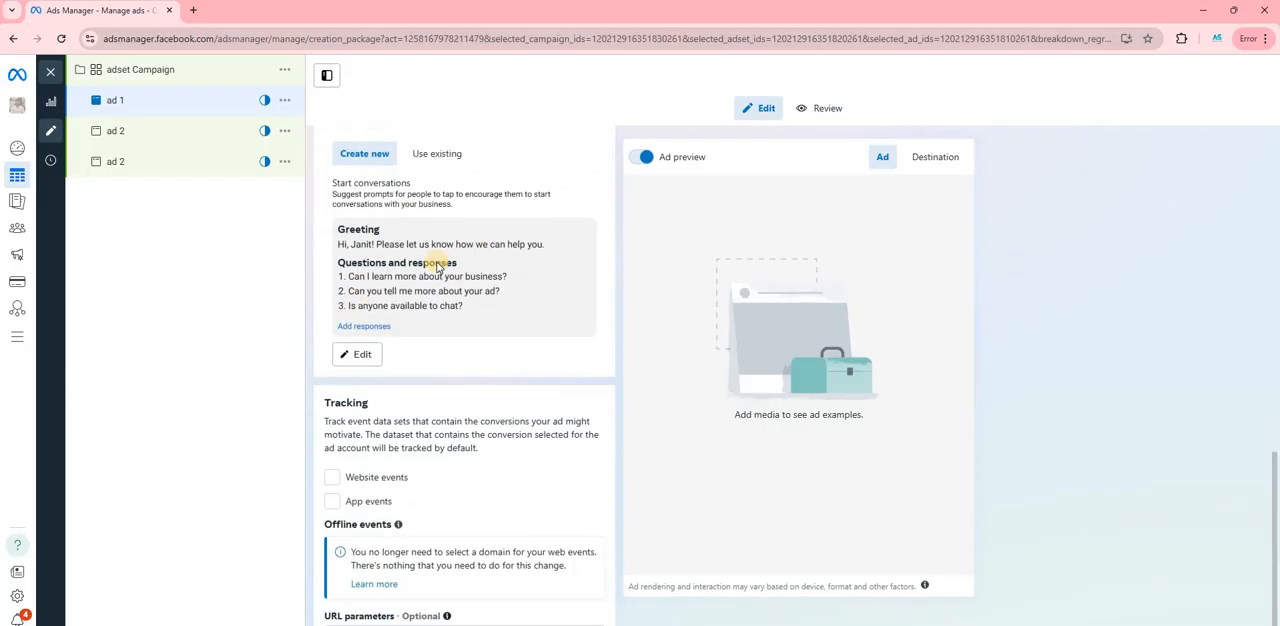
{"action": "scroll", "coordinate": [397, 375], "scroll_direction": "up", "scroll_amount": 1}
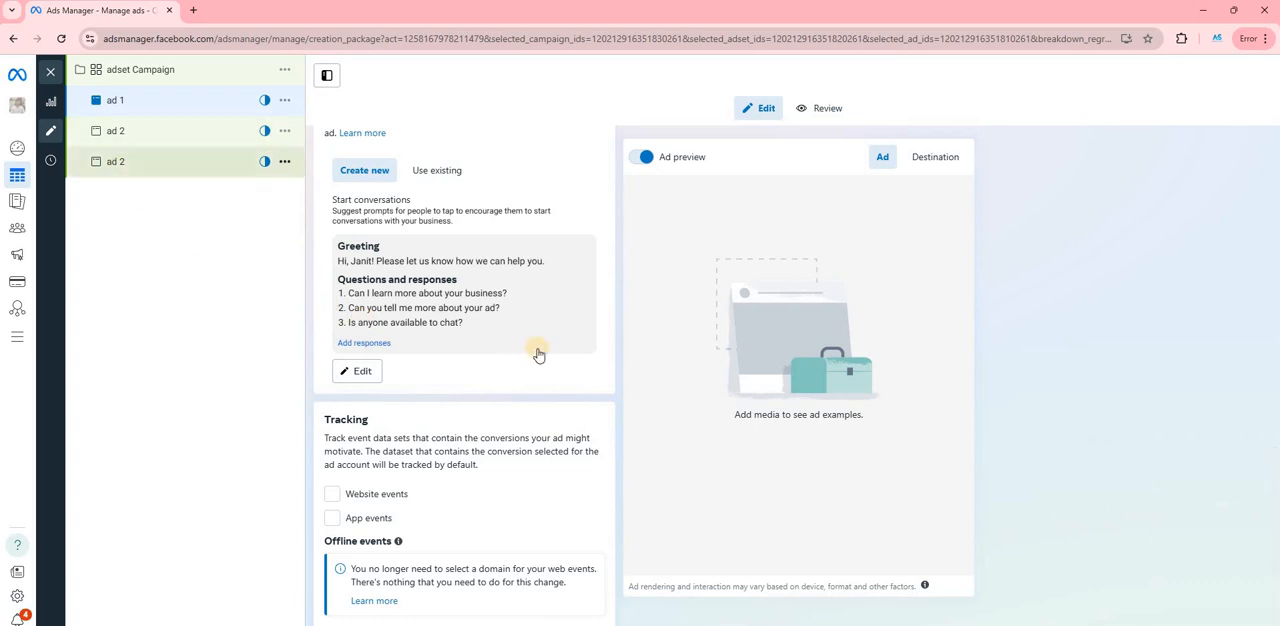
{"action": "scroll", "coordinate": [455, 320], "scroll_direction": "up", "scroll_amount": 4}
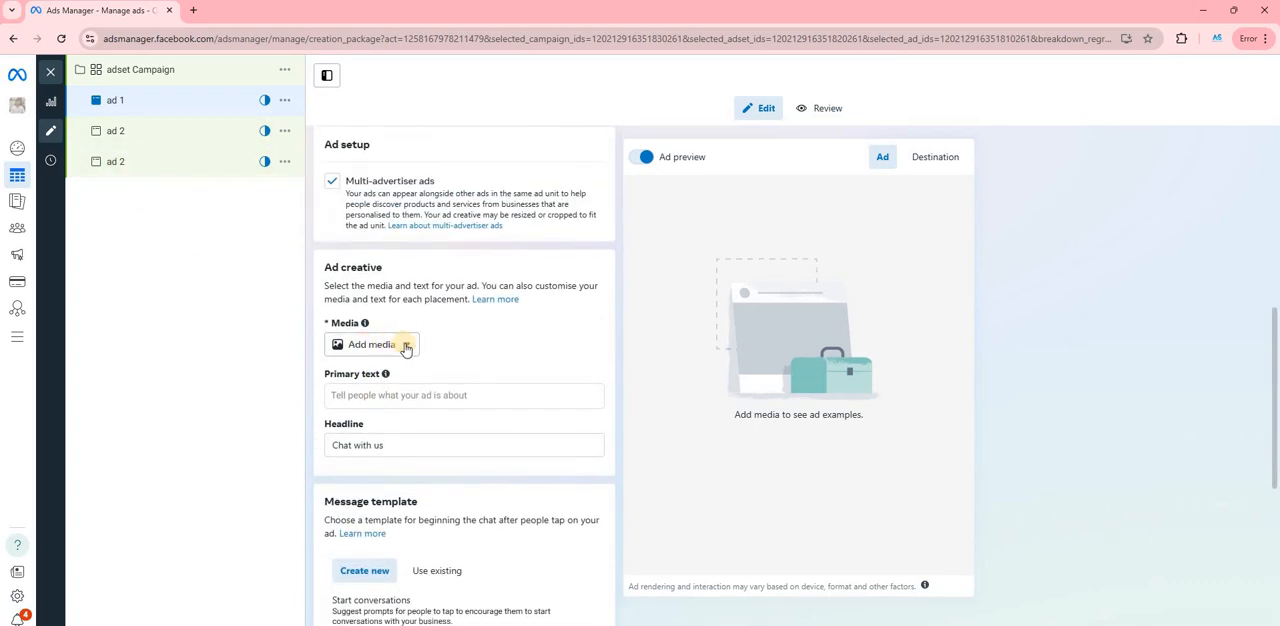
{"action": "left_click", "coordinate": [381, 403]}
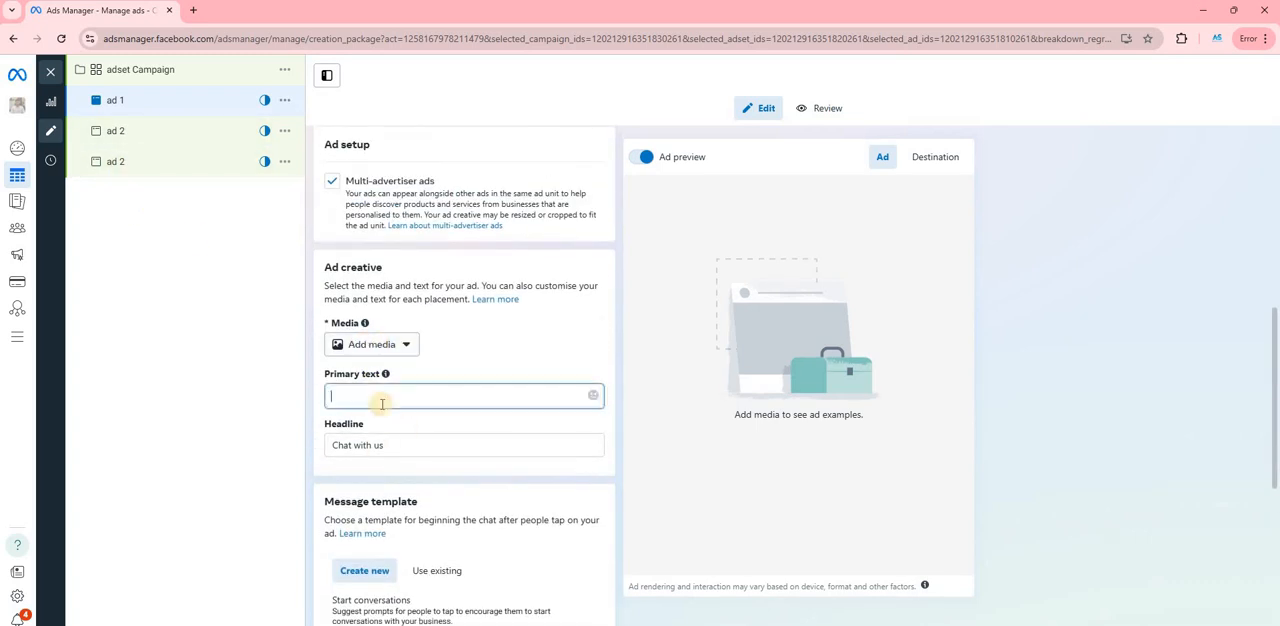
{"action": "scroll", "coordinate": [386, 398], "scroll_direction": "up", "scroll_amount": 2}
{"action": "scroll", "coordinate": [388, 380], "scroll_direction": "down", "scroll_amount": 5}
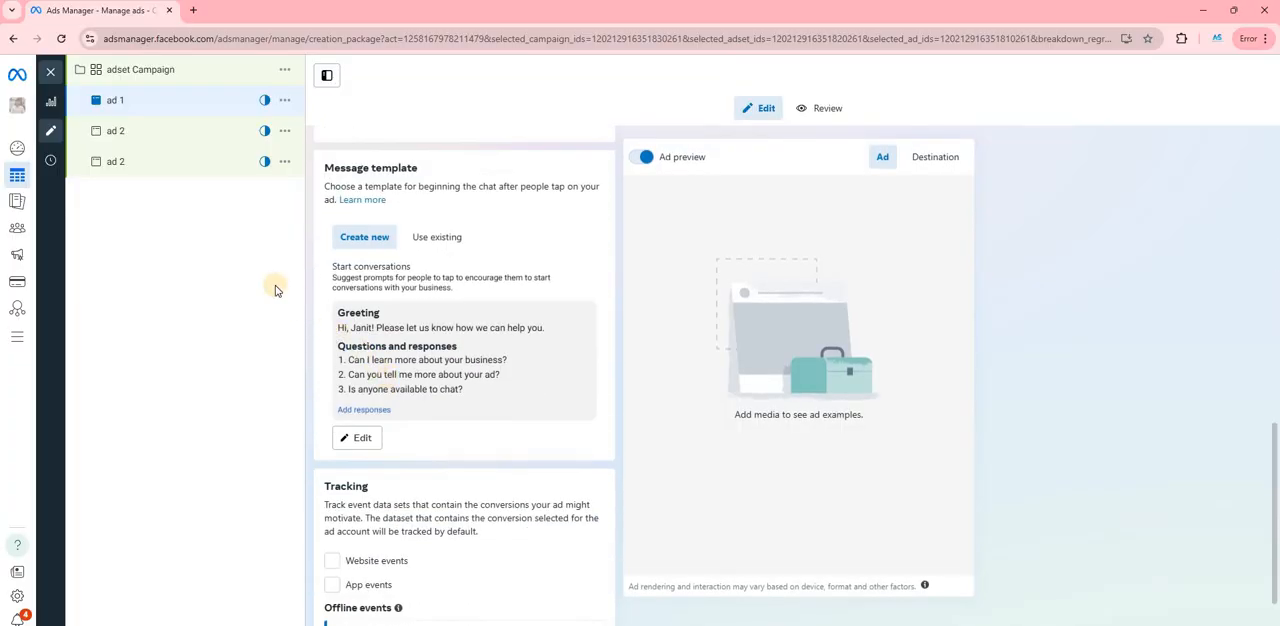
{"action": "scroll", "coordinate": [167, 126], "scroll_direction": "up", "scroll_amount": 1}
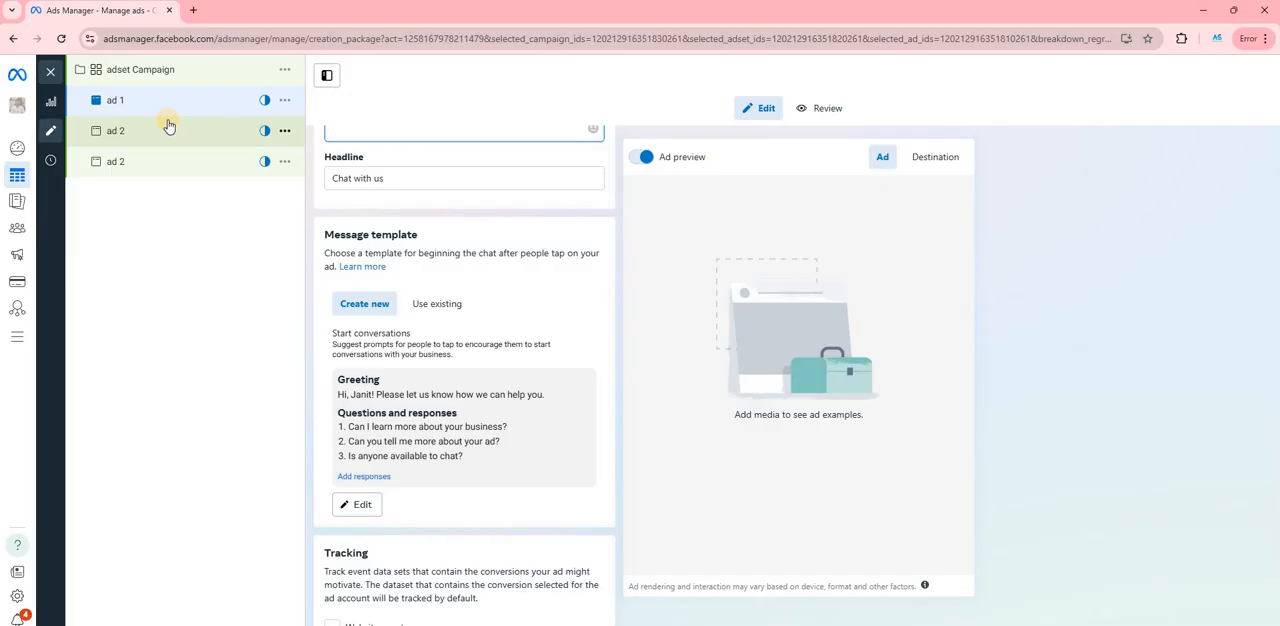
- Close the ad editor and clear the selected ad filter in the campaigns list
{"action": "left_click", "coordinate": [58, 79]}
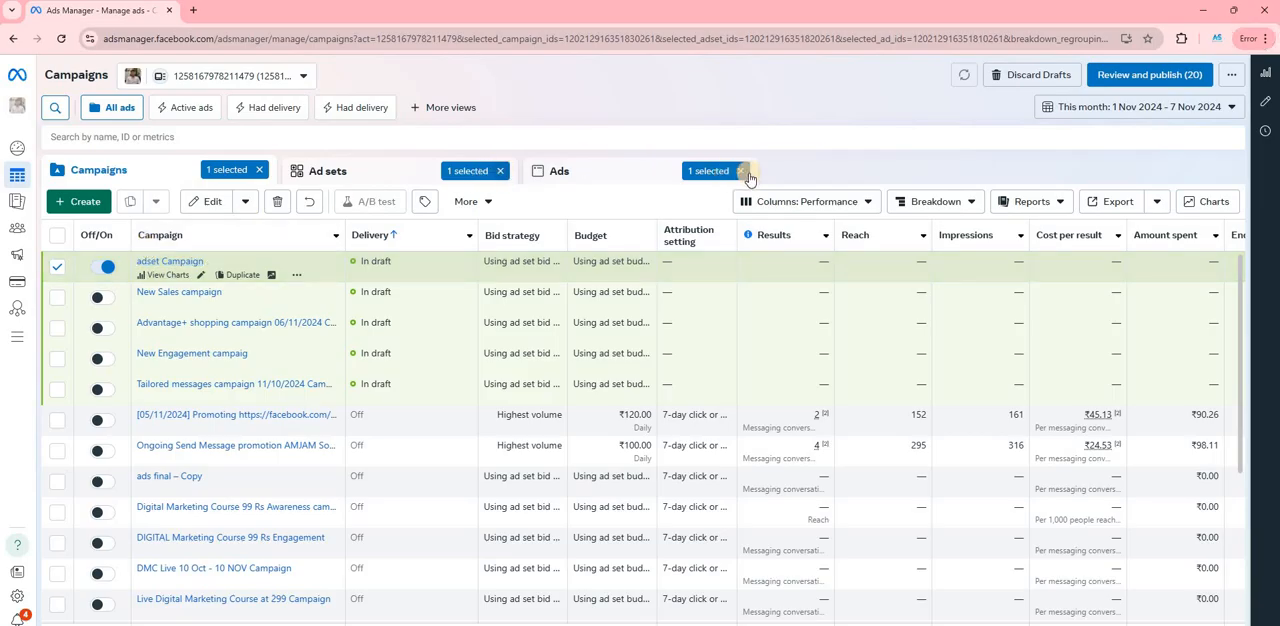
{"action": "left_click", "coordinate": [748, 174]}
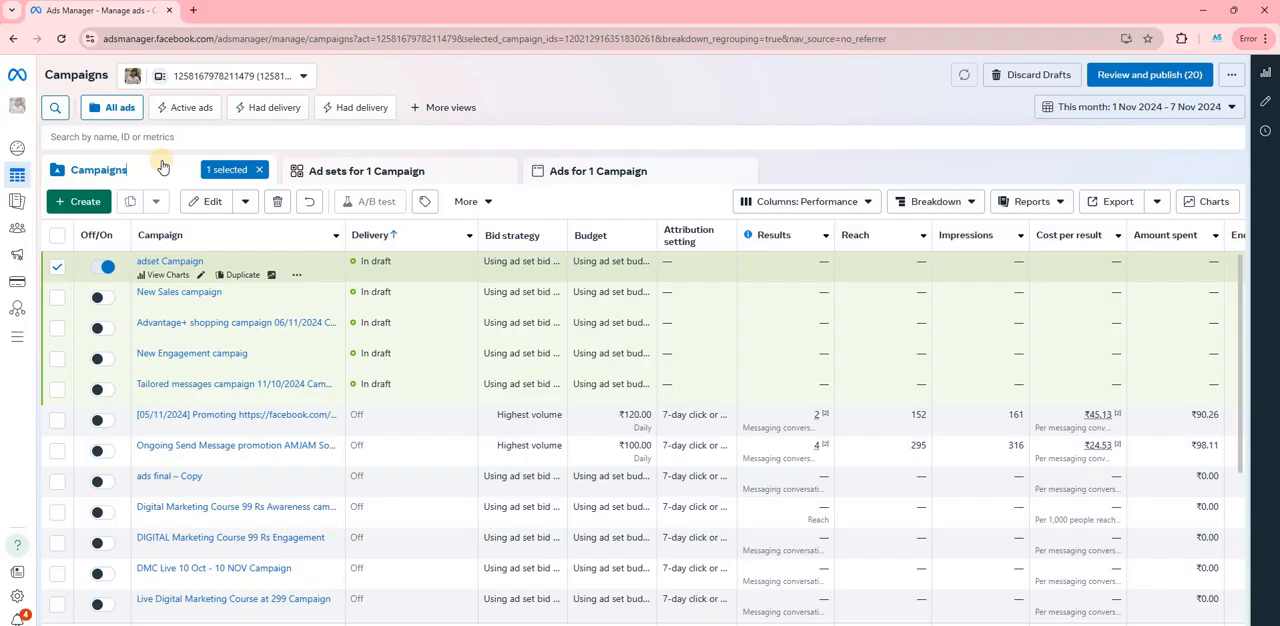
{"action": "key", "text": "alt+Tab"}
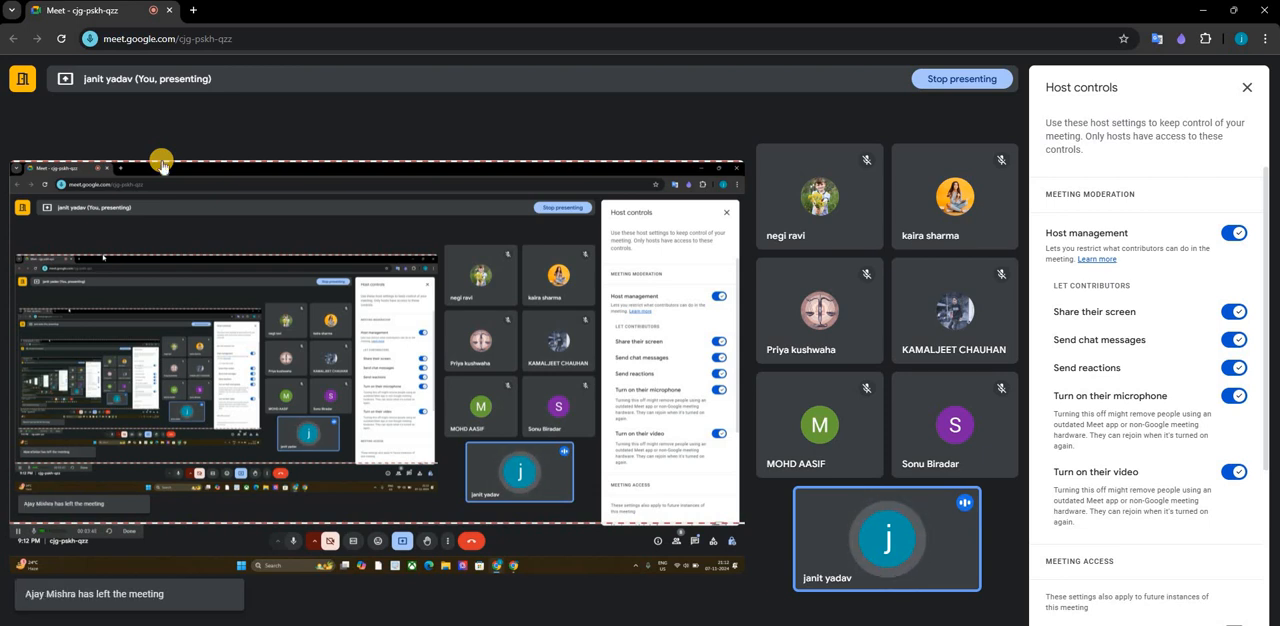
{"action": "key", "text": "alt+Tab"}
{"action": "key", "text": "alt+Tab"}
{"action": "key", "text": "alt+Tab"}
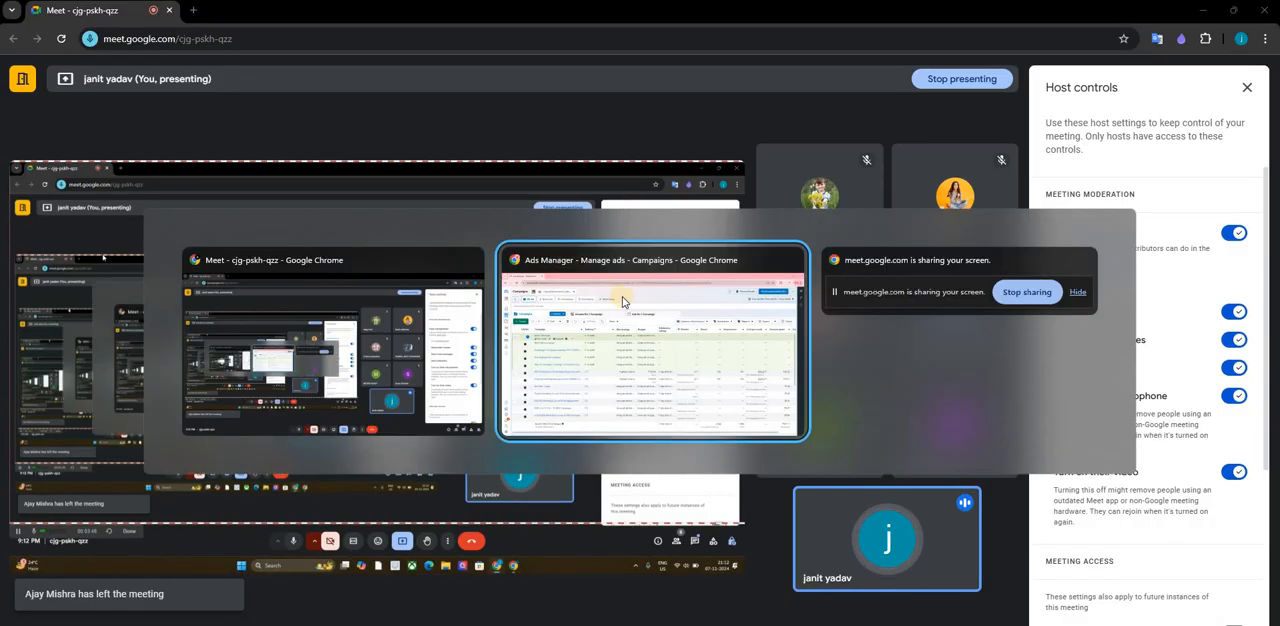
- View the performance charts of the Digital Marketing Services Leads campaign and examine its messaging conversations, cost and spend
{"action": "scroll", "coordinate": [203, 377], "scroll_direction": "down", "scroll_amount": 3}
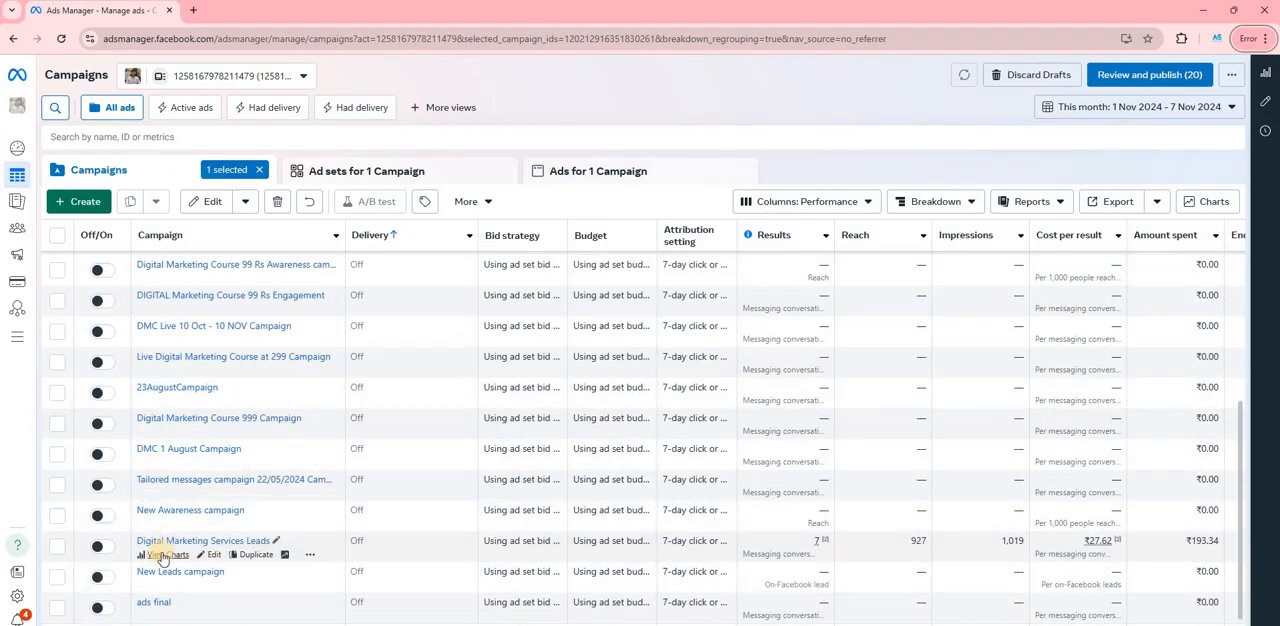
{"action": "left_click", "coordinate": [162, 555]}
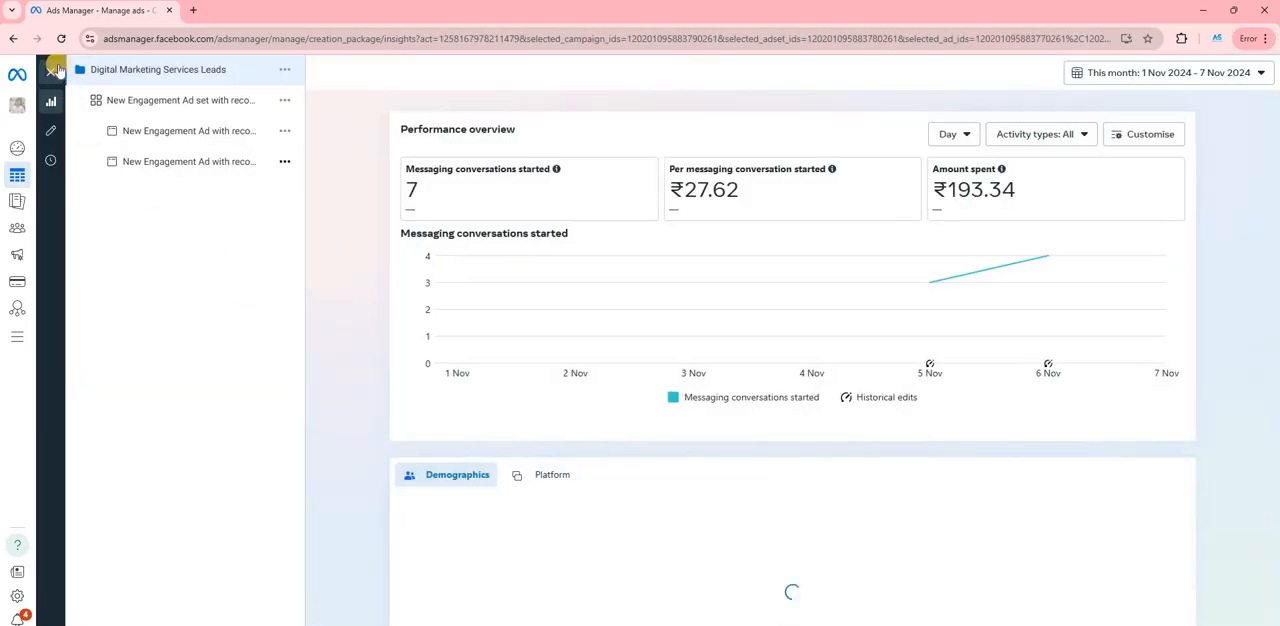
{"action": "scroll", "coordinate": [587, 235], "scroll_direction": "down", "scroll_amount": 1}
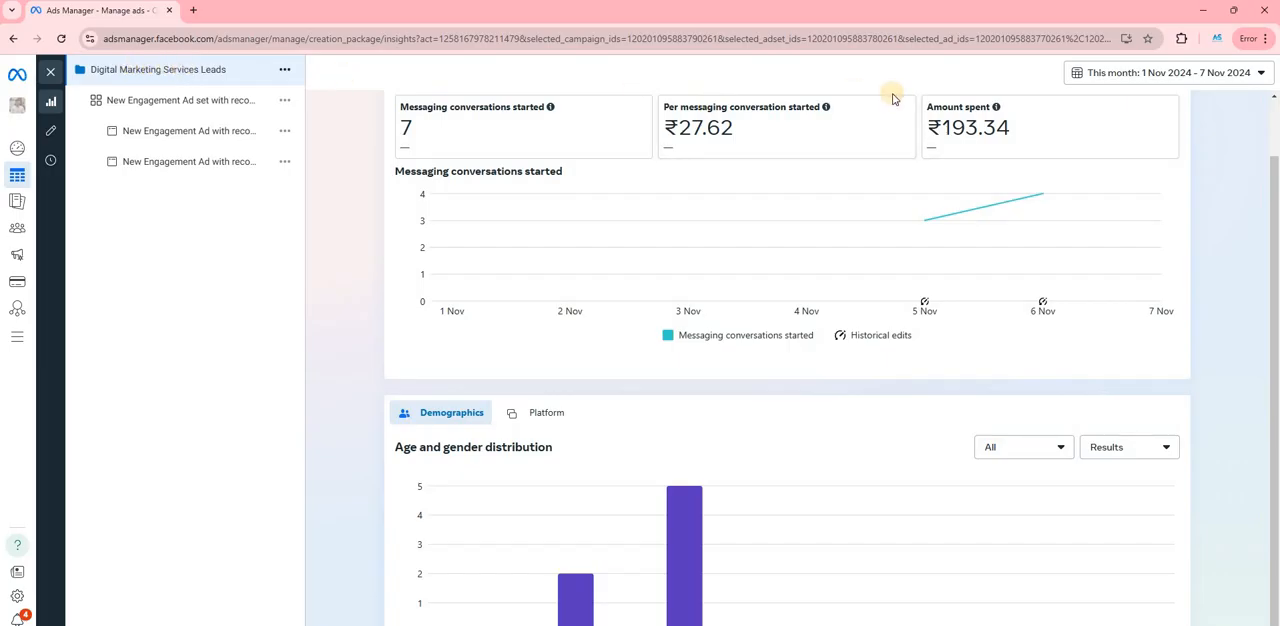
{"action": "scroll", "coordinate": [966, 203], "scroll_direction": "up", "scroll_amount": 1}
{"action": "scroll", "coordinate": [183, 234], "scroll_direction": "down", "scroll_amount": 1}
- Compare the conversations started, cost per conversation and amount spent of the campaign's two New Engagement ads
{"action": "left_click", "coordinate": [183, 133]}
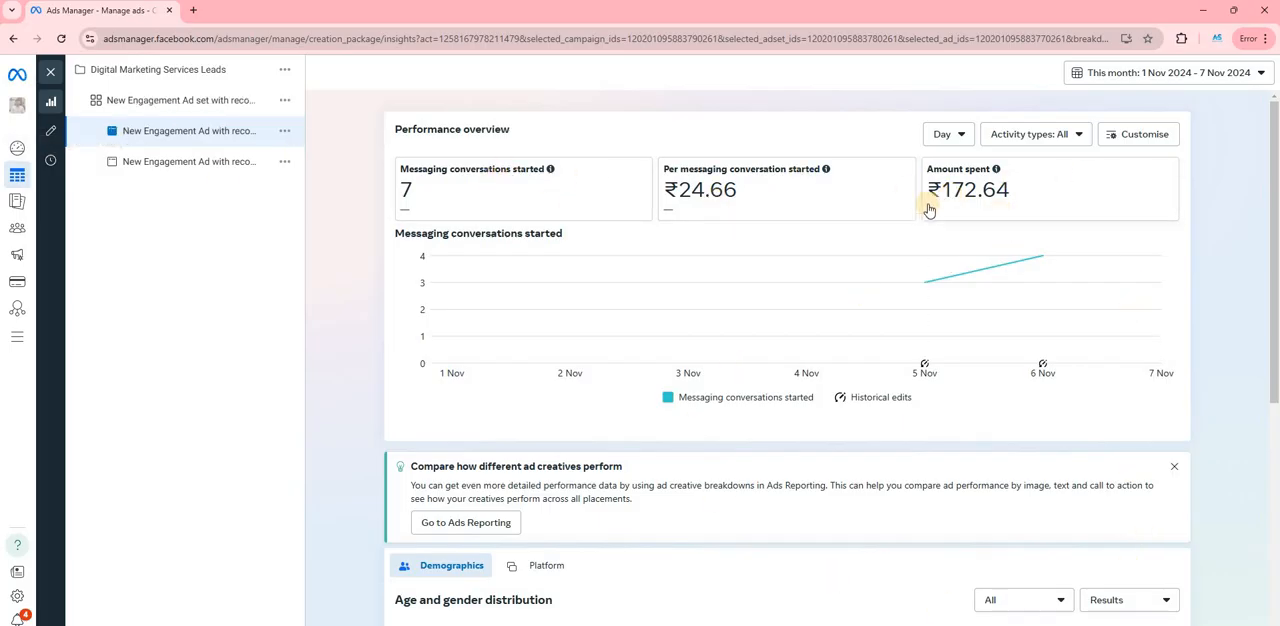
{"action": "left_click", "coordinate": [157, 161]}
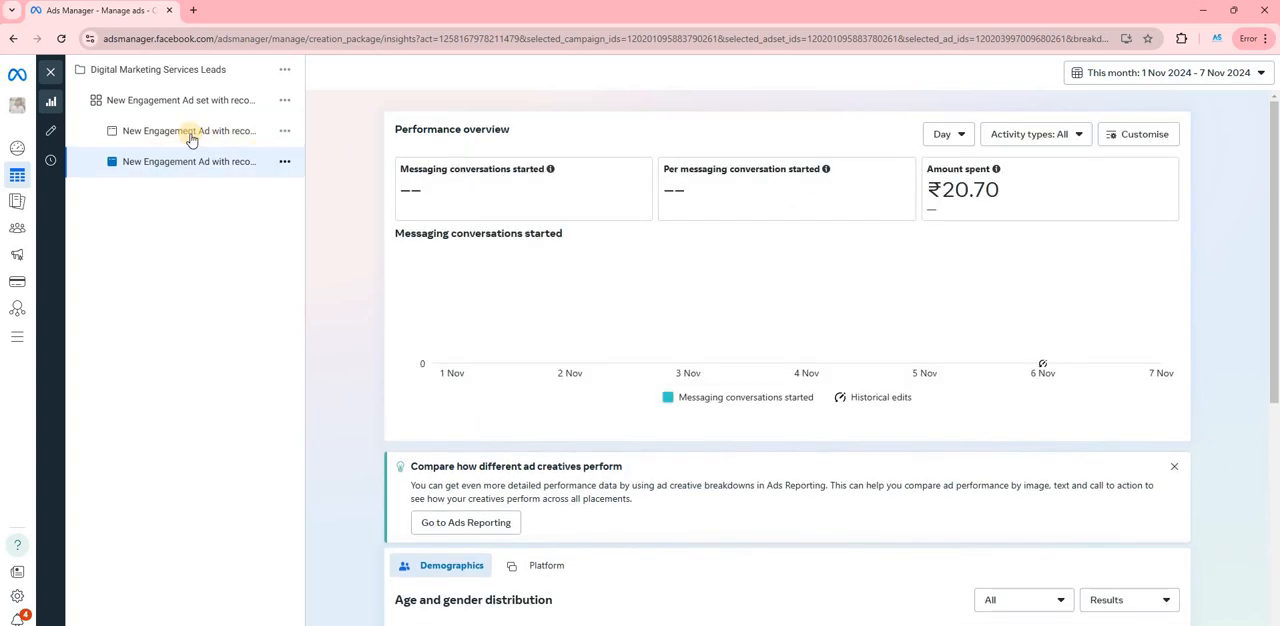
{"action": "left_click", "coordinate": [177, 102]}
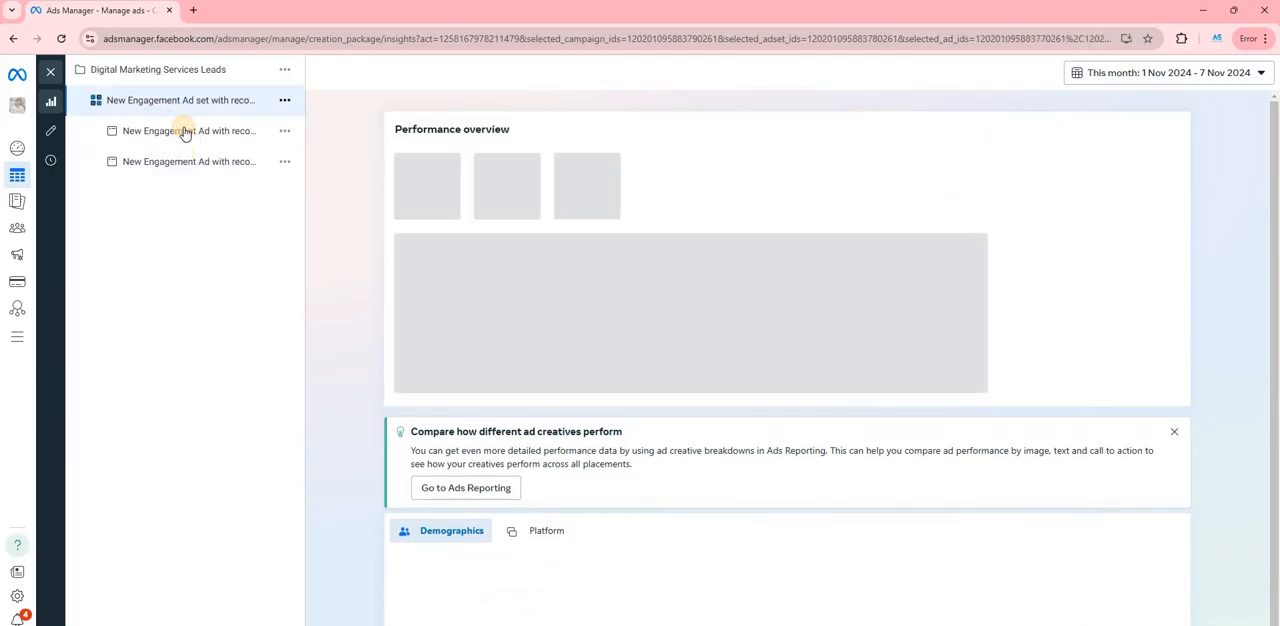
{"action": "left_click", "coordinate": [190, 132]}
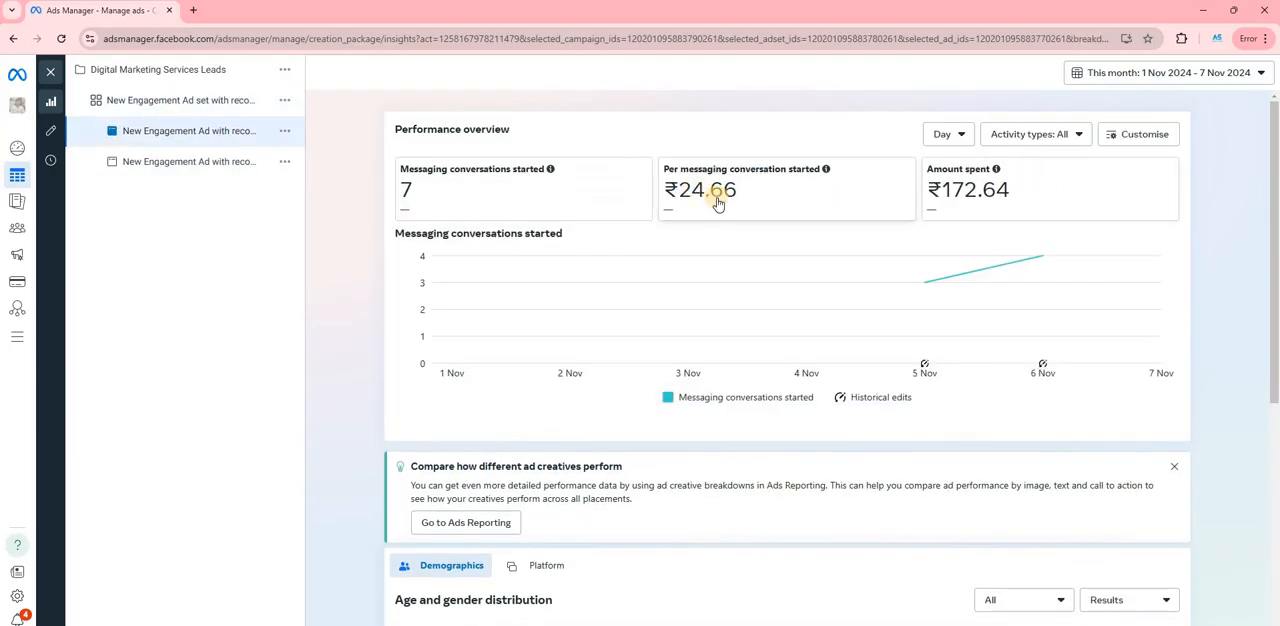
{"action": "left_click", "coordinate": [147, 172]}
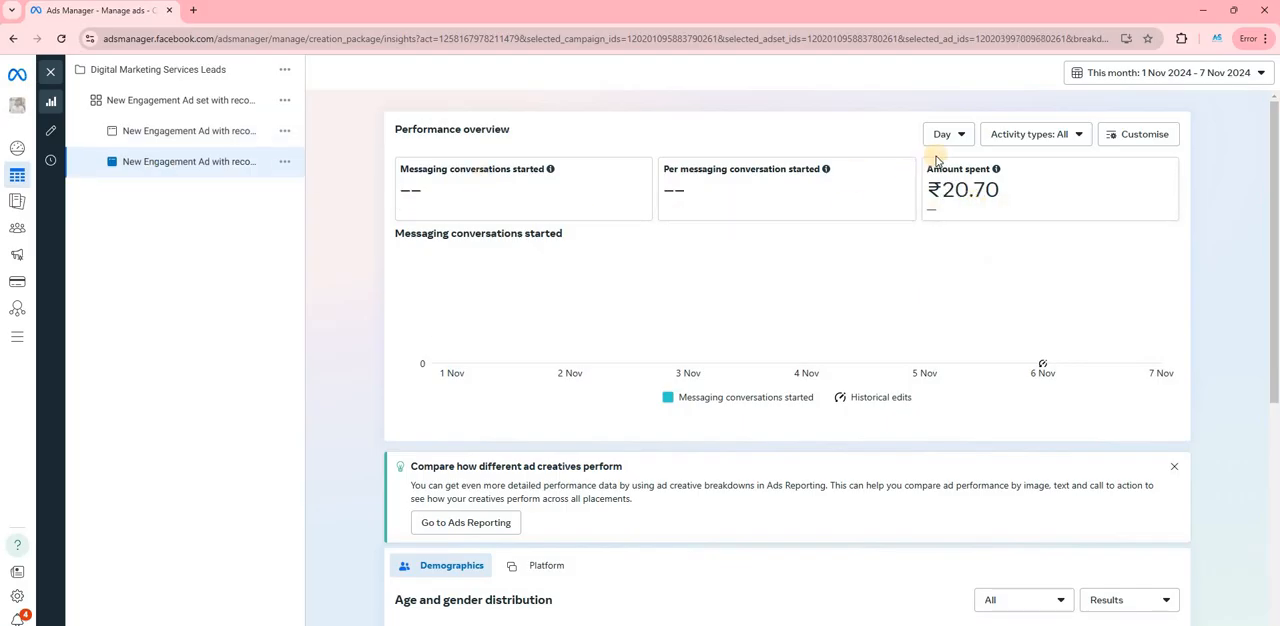
- Examine the second New Engagement ad's age and gender distribution and its ad preview
{"action": "scroll", "coordinate": [809, 206], "scroll_direction": "down", "scroll_amount": 3}
{"action": "scroll", "coordinate": [337, 207], "scroll_direction": "up", "scroll_amount": 2}
{"action": "scroll", "coordinate": [350, 212], "scroll_direction": "up", "scroll_amount": 1}
{"action": "scroll", "coordinate": [500, 220], "scroll_direction": "down", "scroll_amount": 4}
{"action": "scroll", "coordinate": [501, 207], "scroll_direction": "down", "scroll_amount": 1}
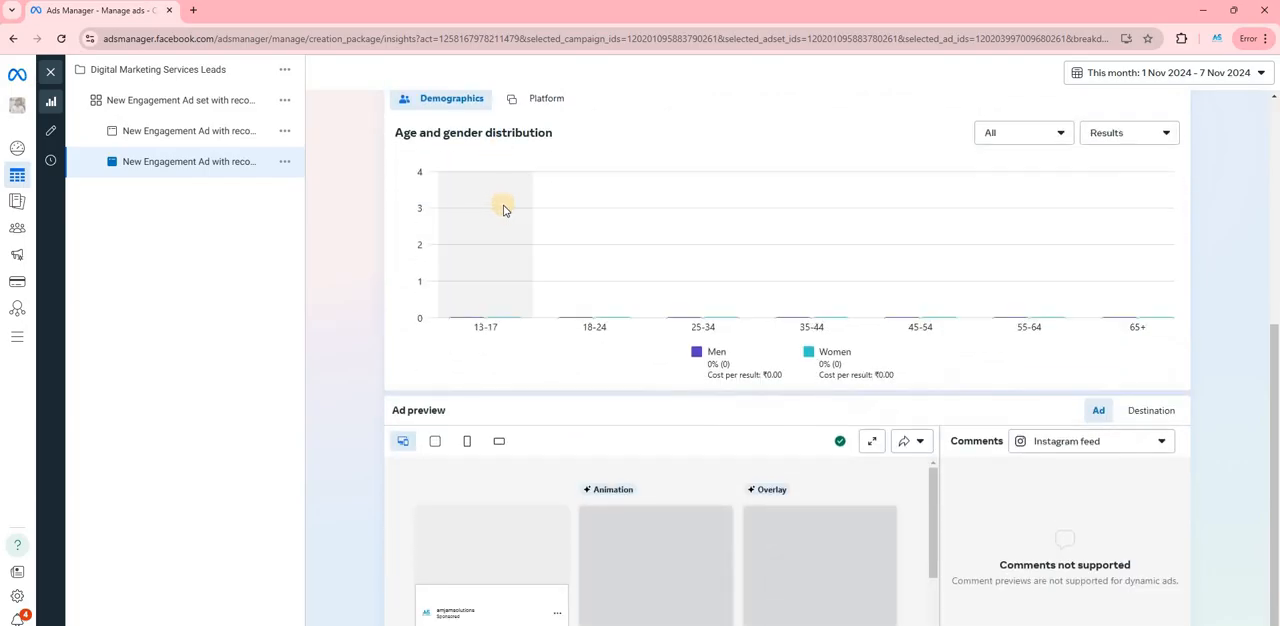
{"action": "scroll", "coordinate": [501, 207], "scroll_direction": "up", "scroll_amount": 5}
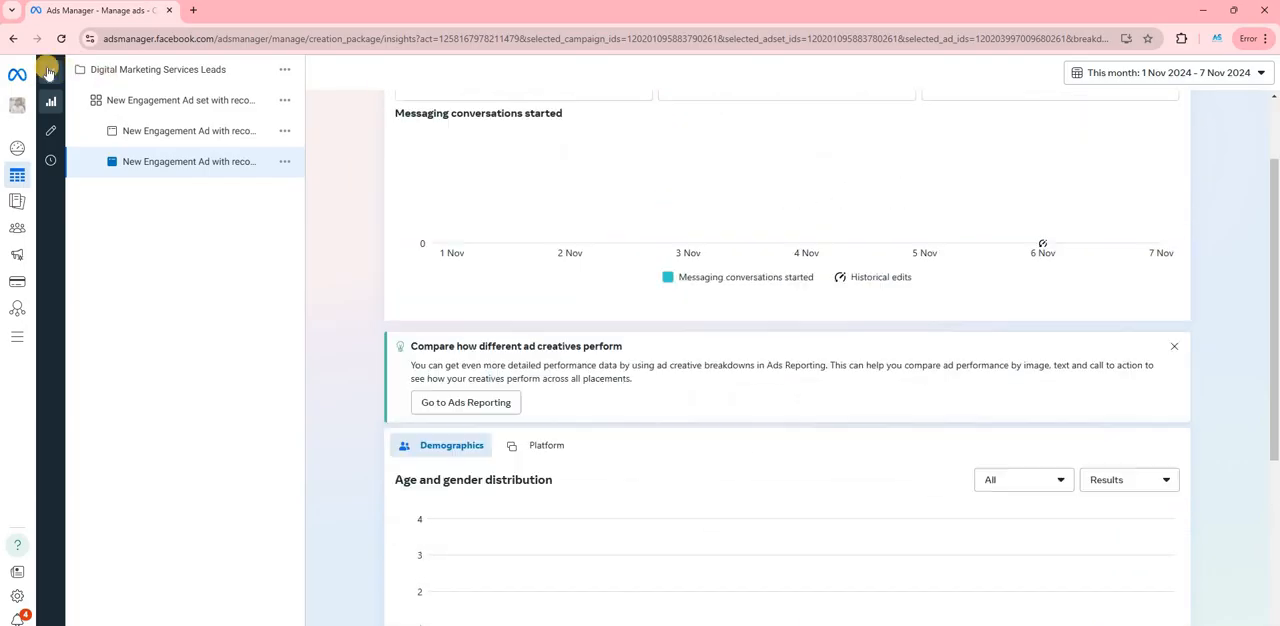
{"action": "key", "text": "alt+Tab"}
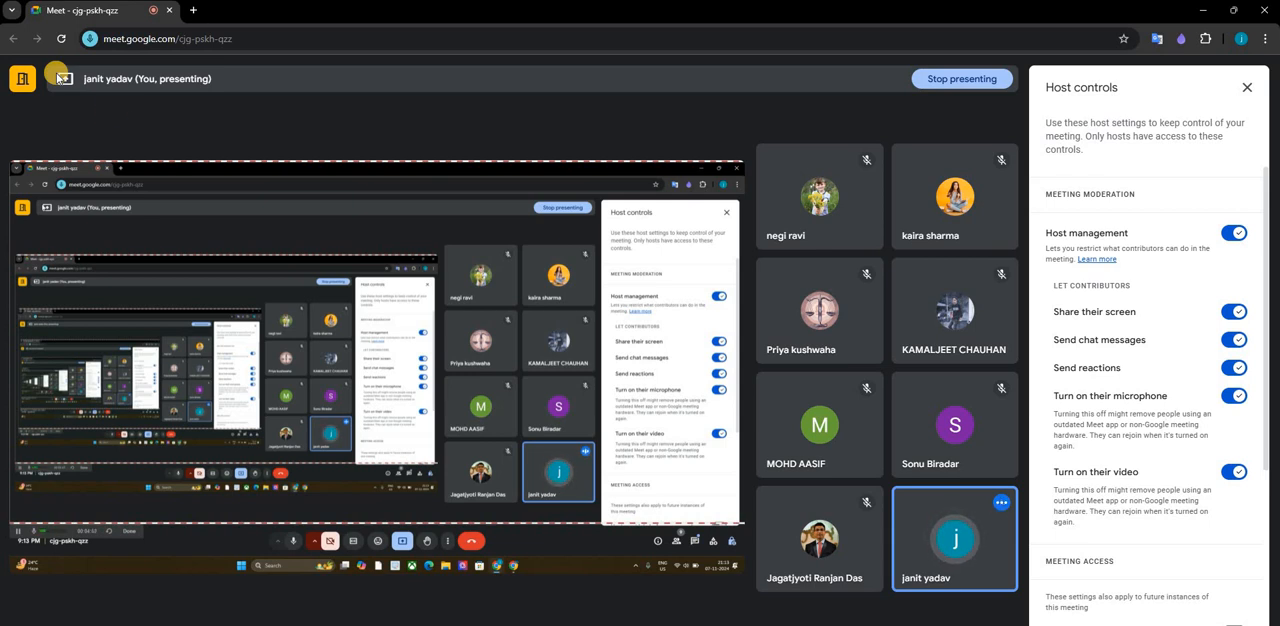
{"action": "key", "text": "alt+Tab"}
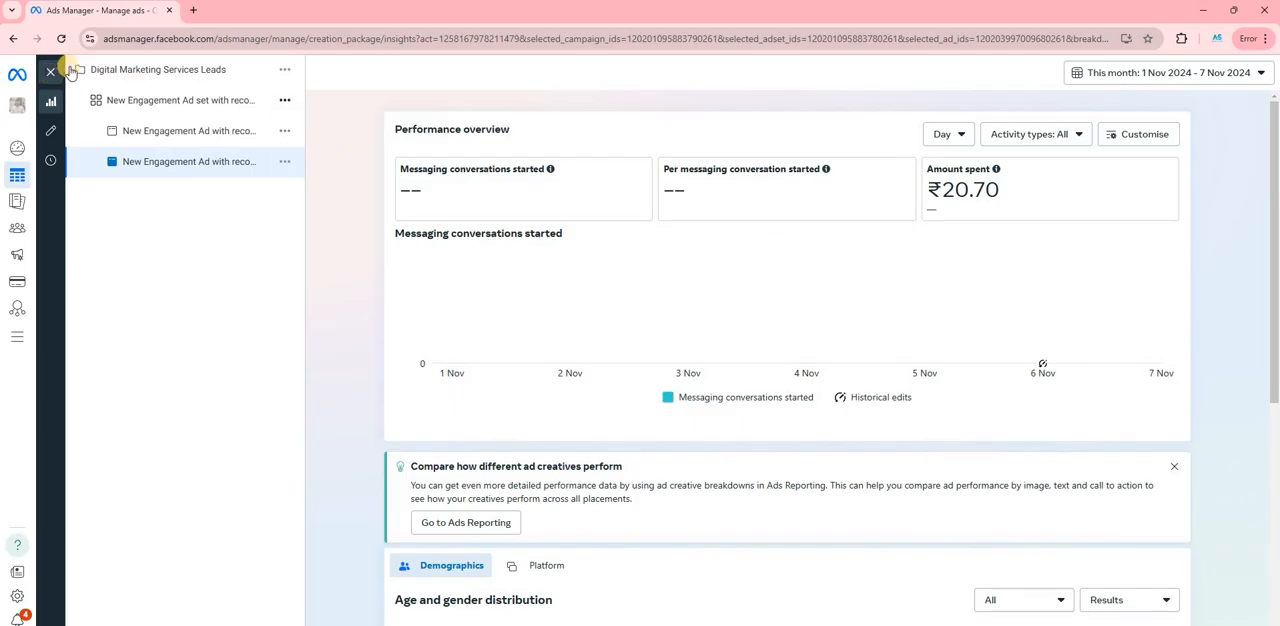
- Close the charts and create an auction campaign with the Traffic objective and the Tailored messages campaign setup
{"action": "left_click", "coordinate": [52, 73]}
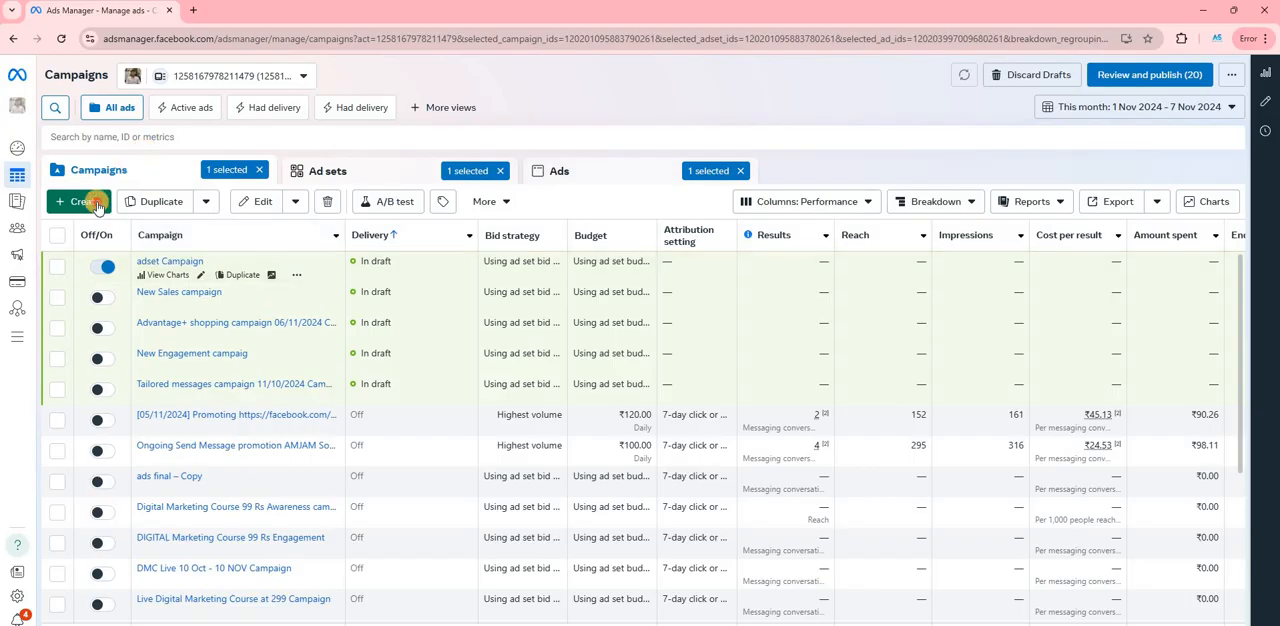
{"action": "left_click", "coordinate": [78, 201]}
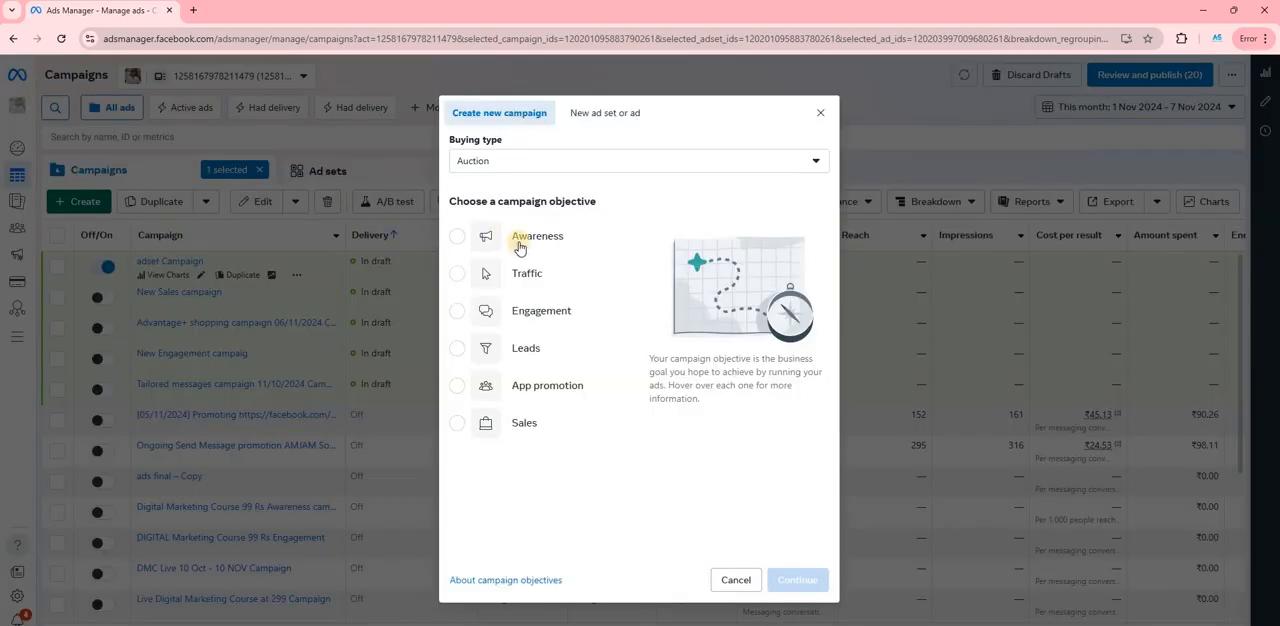
{"action": "left_click", "coordinate": [527, 275]}
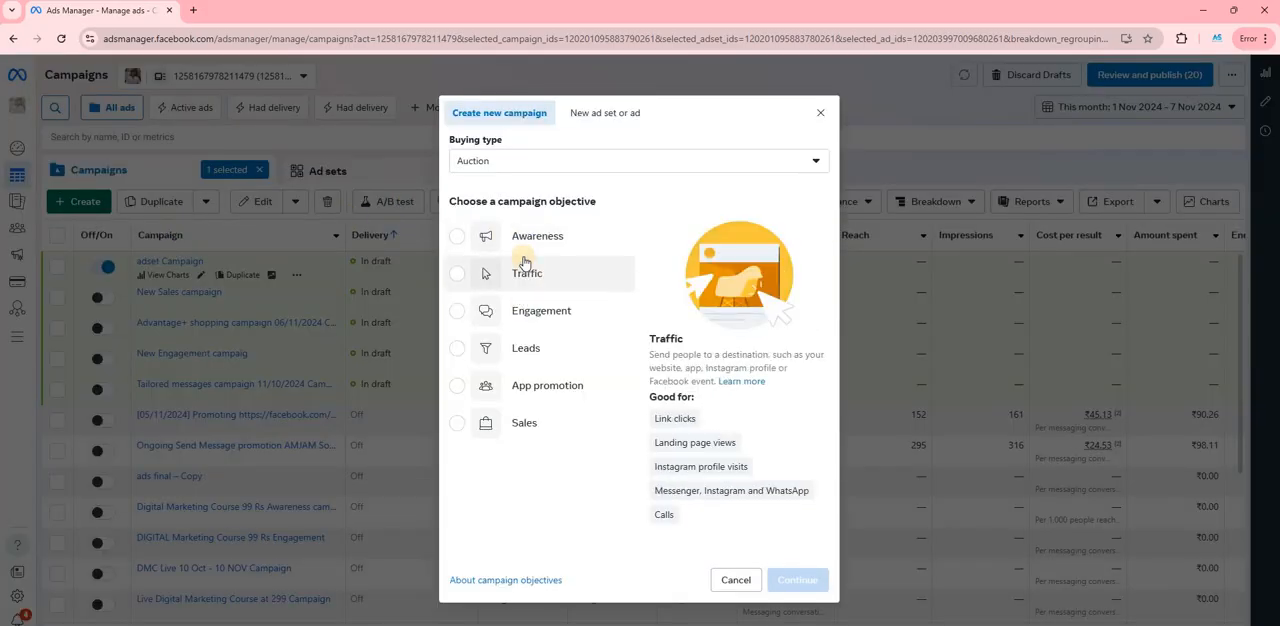
{"action": "left_click", "coordinate": [800, 582]}
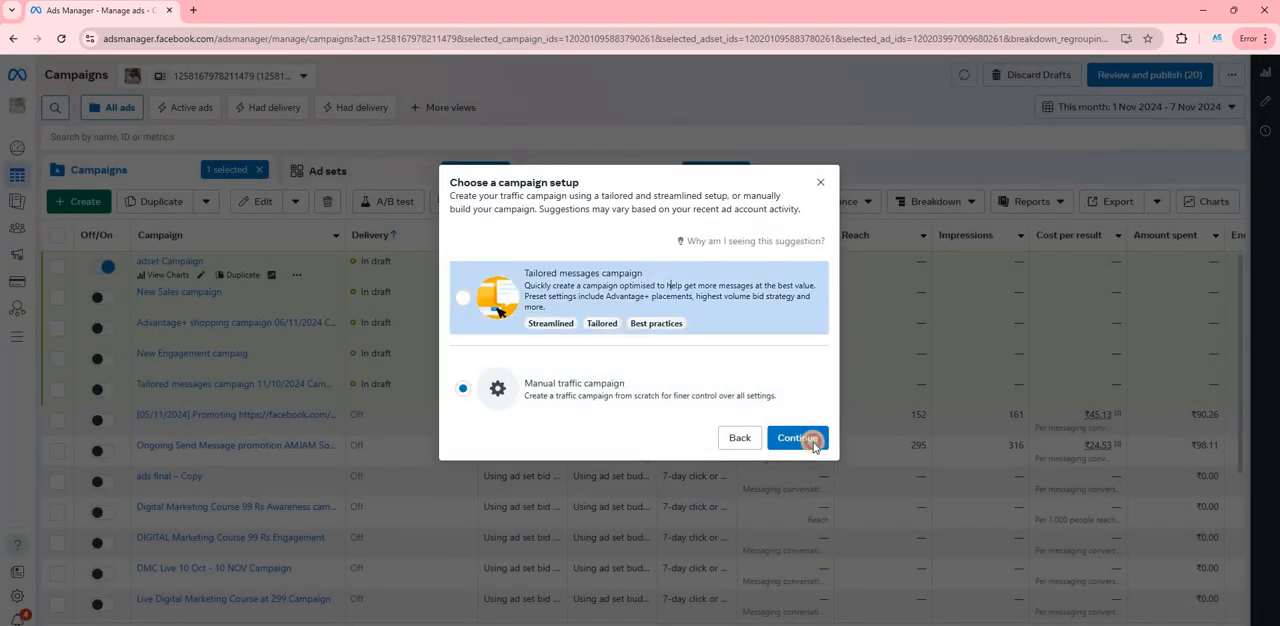
{"action": "left_click", "coordinate": [806, 434]}
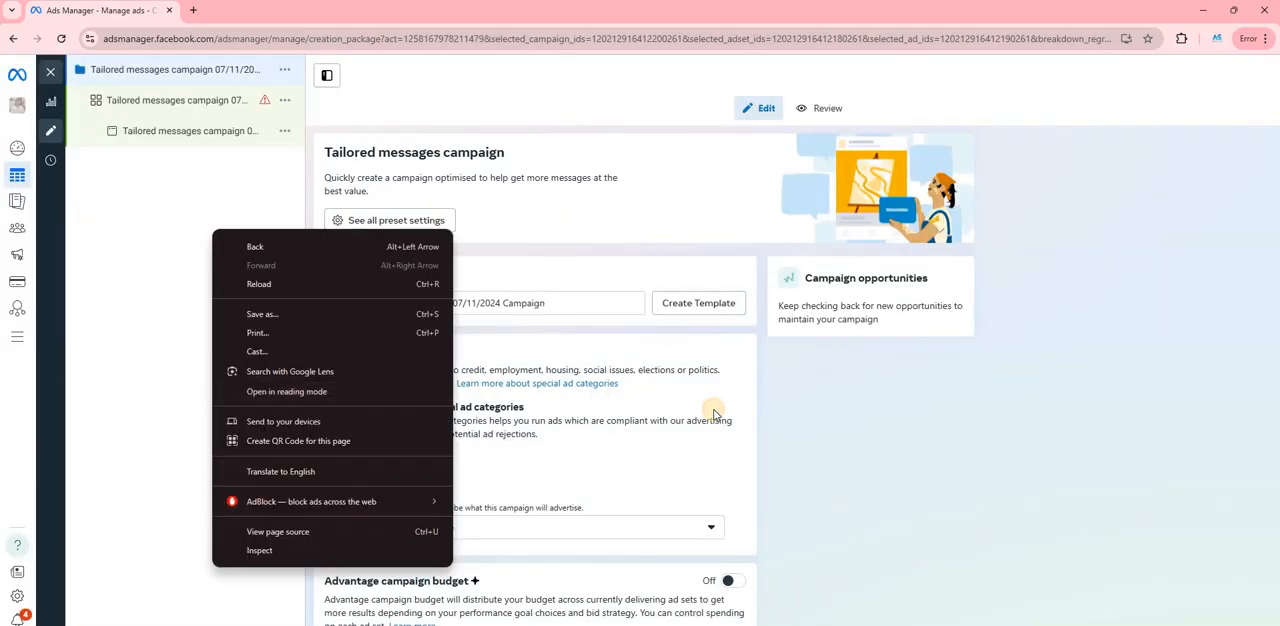
{"action": "left_click", "coordinate": [714, 410]}
- Turn on Advantage campaign budget for the new tailored messages campaign
{"action": "scroll", "coordinate": [709, 413], "scroll_direction": "down", "scroll_amount": 2}
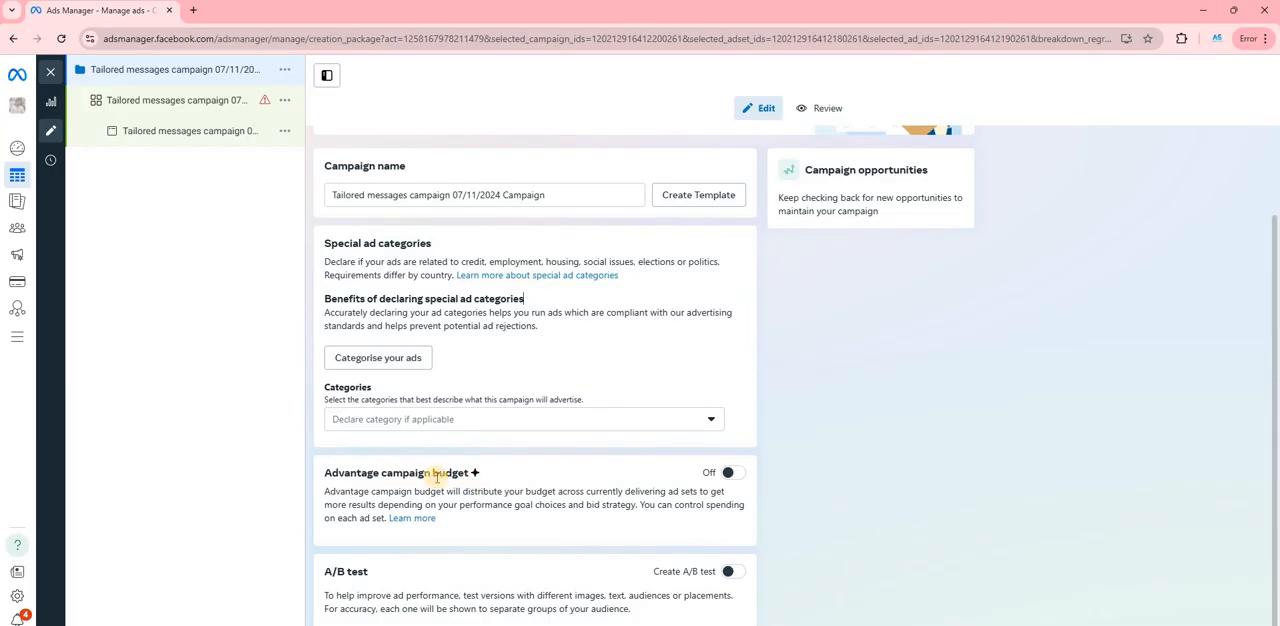
{"action": "left_click", "coordinate": [733, 473]}
{"action": "scroll", "coordinate": [680, 440], "scroll_direction": "down", "scroll_amount": 1}
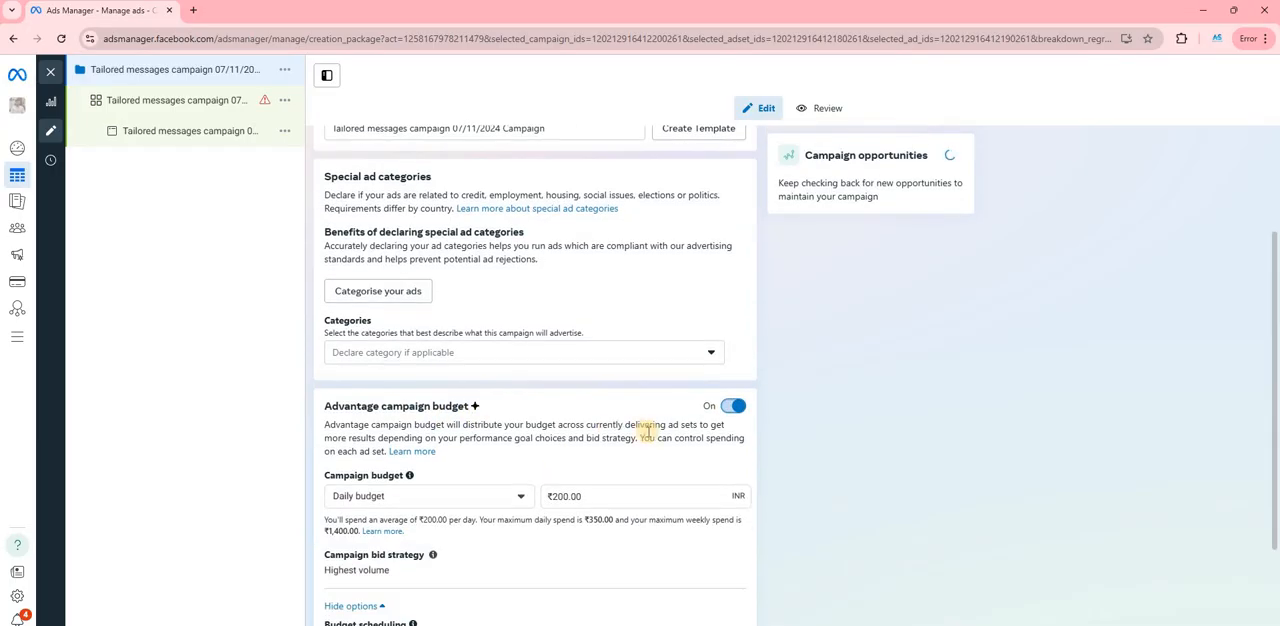
- Highlight the ad set wording and daily budget amount under Advantage campaign budget and open the campaign's ad set settings
{"action": "left_click_drag", "start_coordinate": [703, 437], "coordinate": [669, 424]}
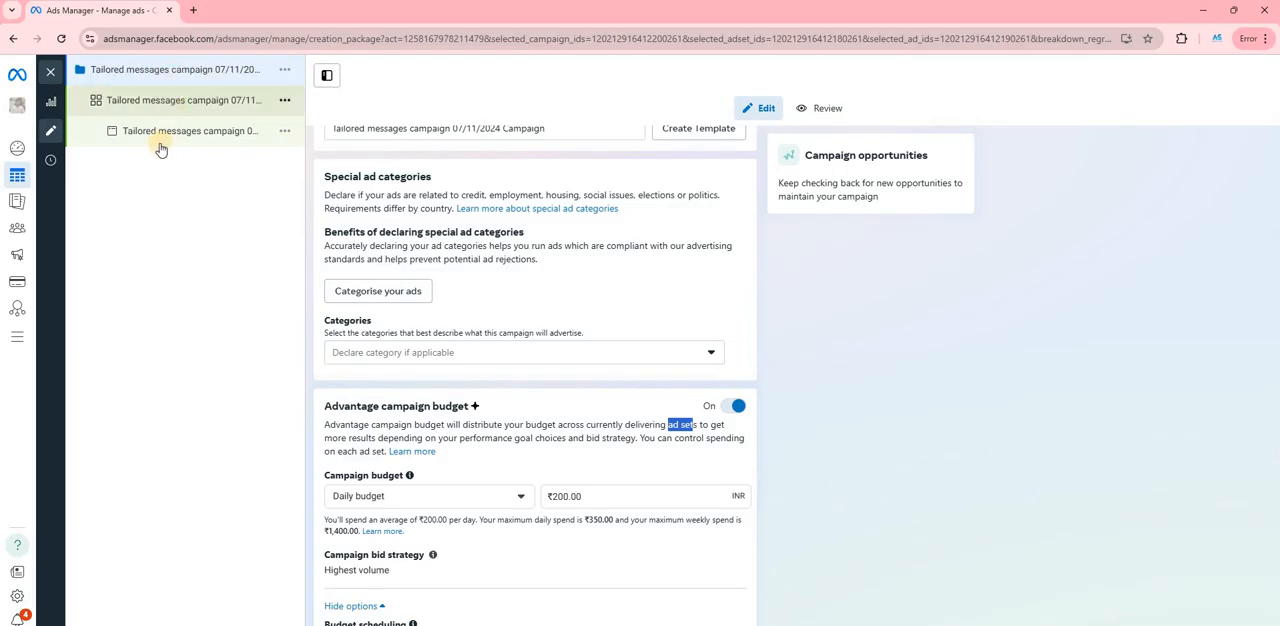
{"action": "left_click", "coordinate": [552, 496]}
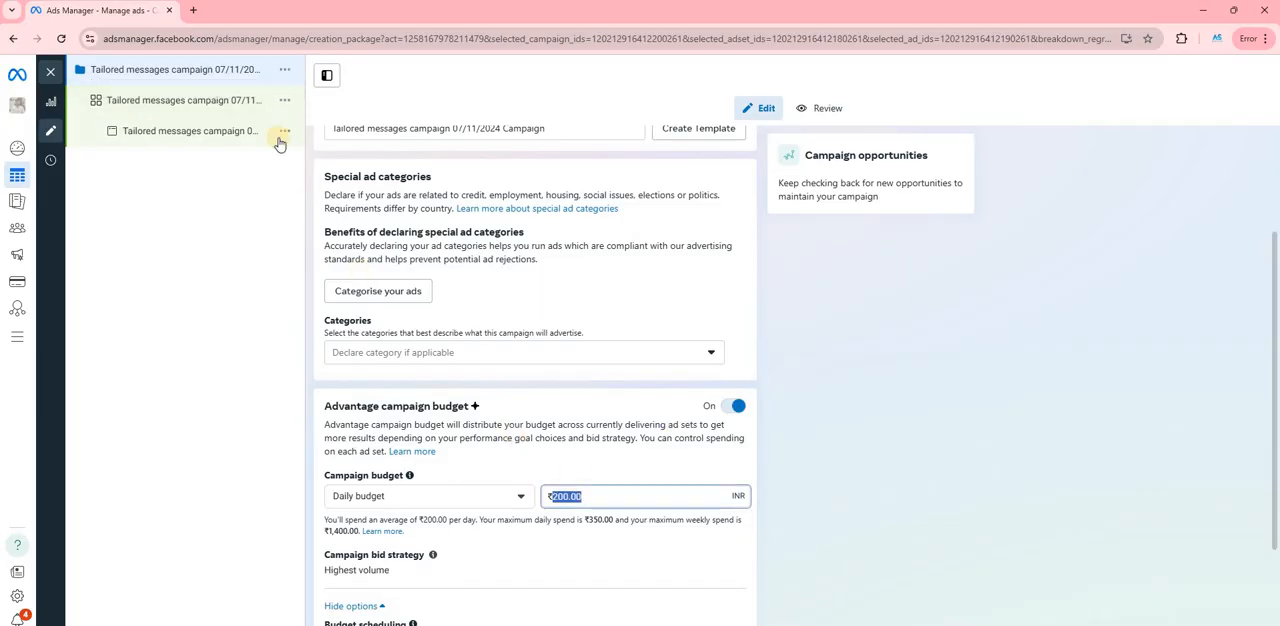
{"action": "left_click", "coordinate": [216, 102]}
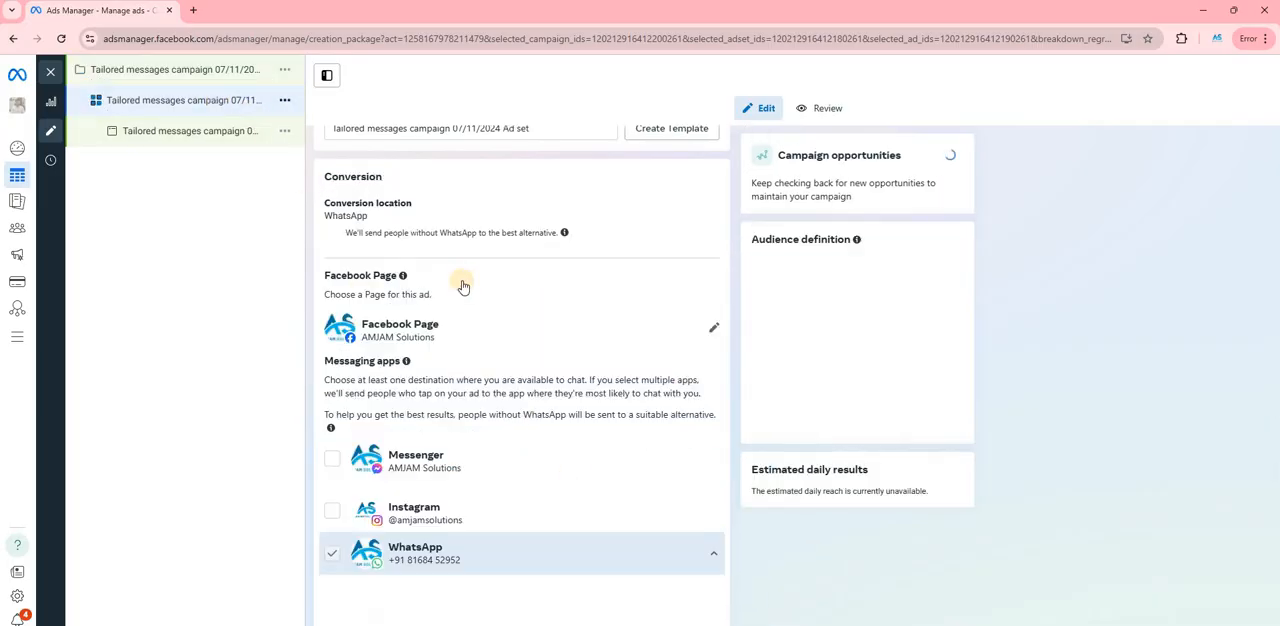
- Review the ad set's messaging apps, schedule, spending limits, audience controls and locations
{"action": "scroll", "coordinate": [477, 385], "scroll_direction": "down", "scroll_amount": 10}
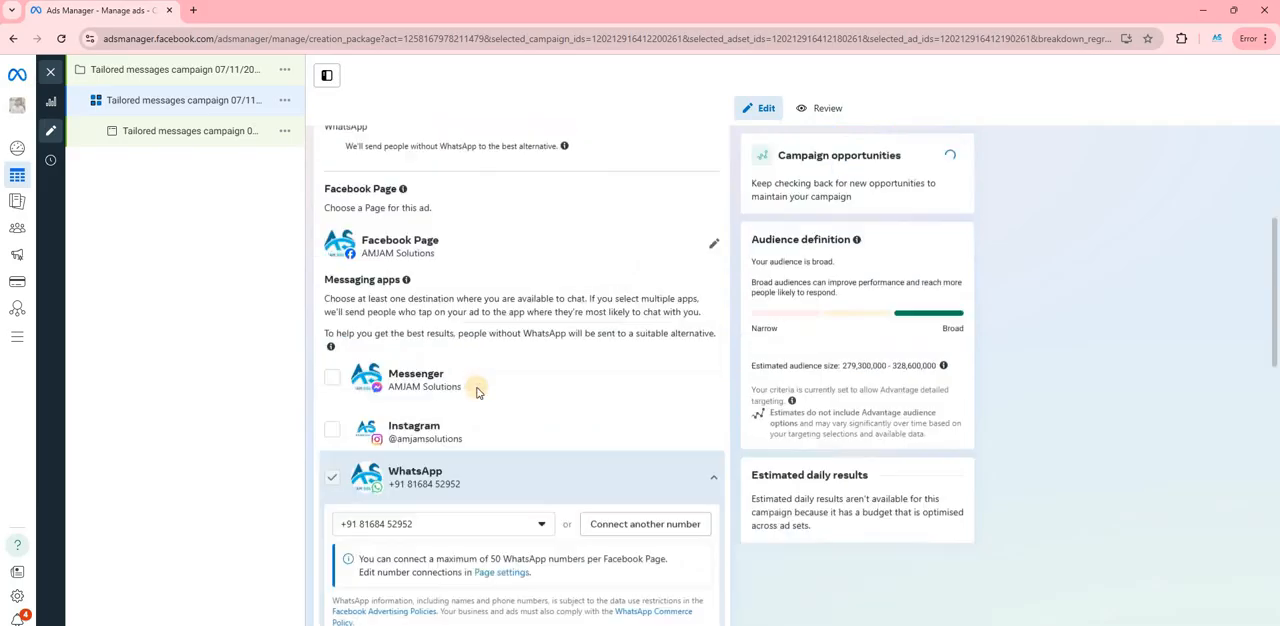
{"action": "scroll", "coordinate": [477, 392], "scroll_direction": "down", "scroll_amount": 5}
{"action": "scroll", "coordinate": [466, 374], "scroll_direction": "up", "scroll_amount": 4}
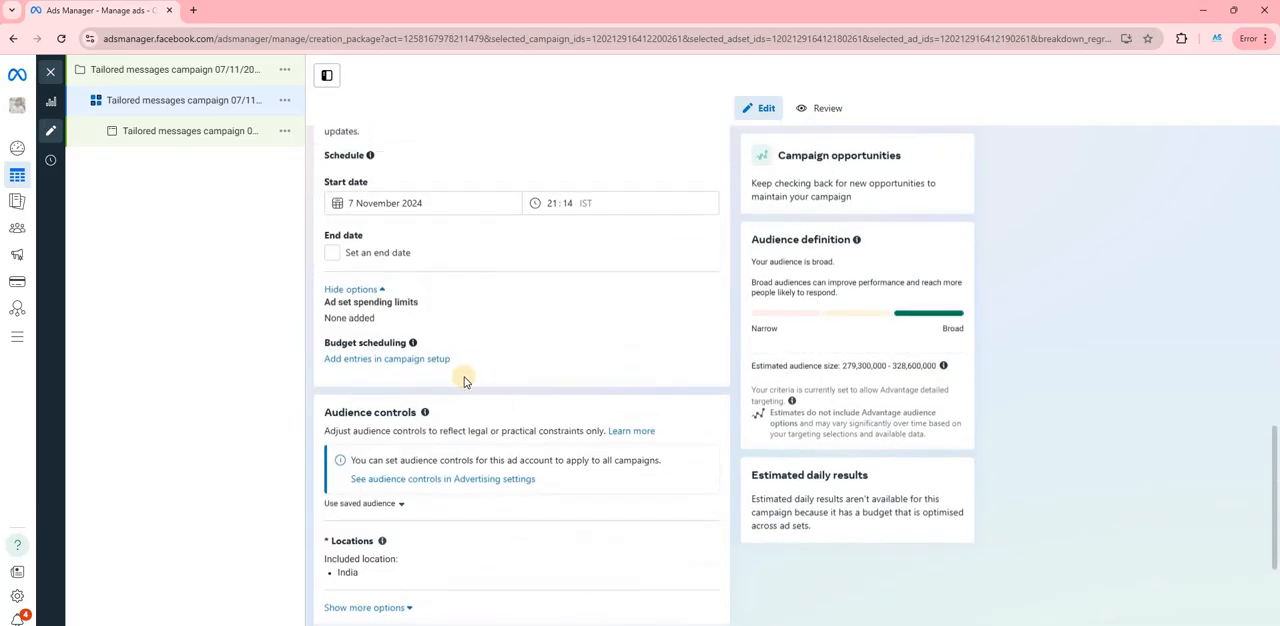
{"action": "scroll", "coordinate": [500, 514], "scroll_direction": "down", "scroll_amount": 5}
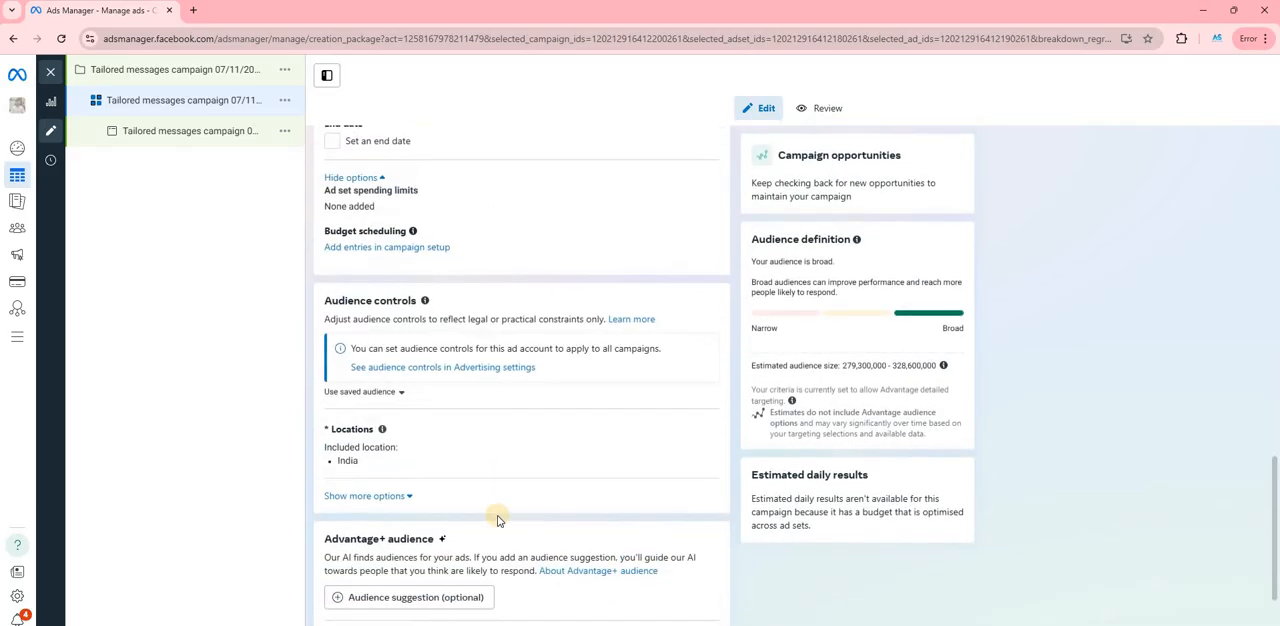
{"action": "scroll", "coordinate": [462, 490], "scroll_direction": "up", "scroll_amount": 15}
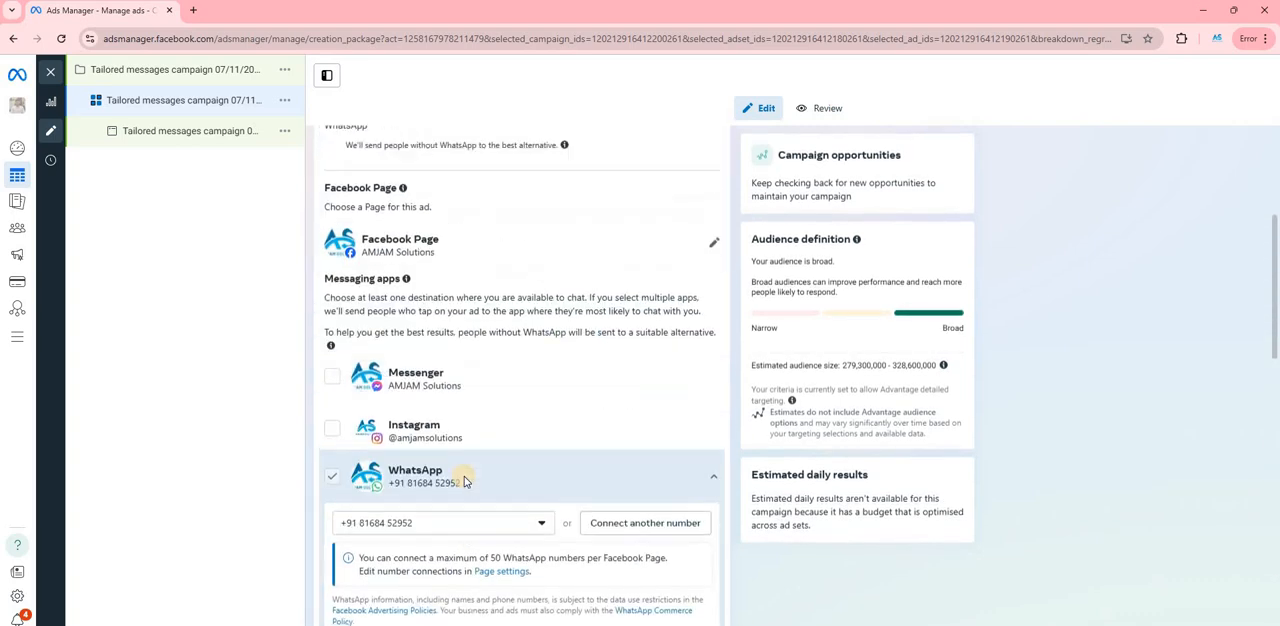
{"action": "key", "text": "alt+Tab"}
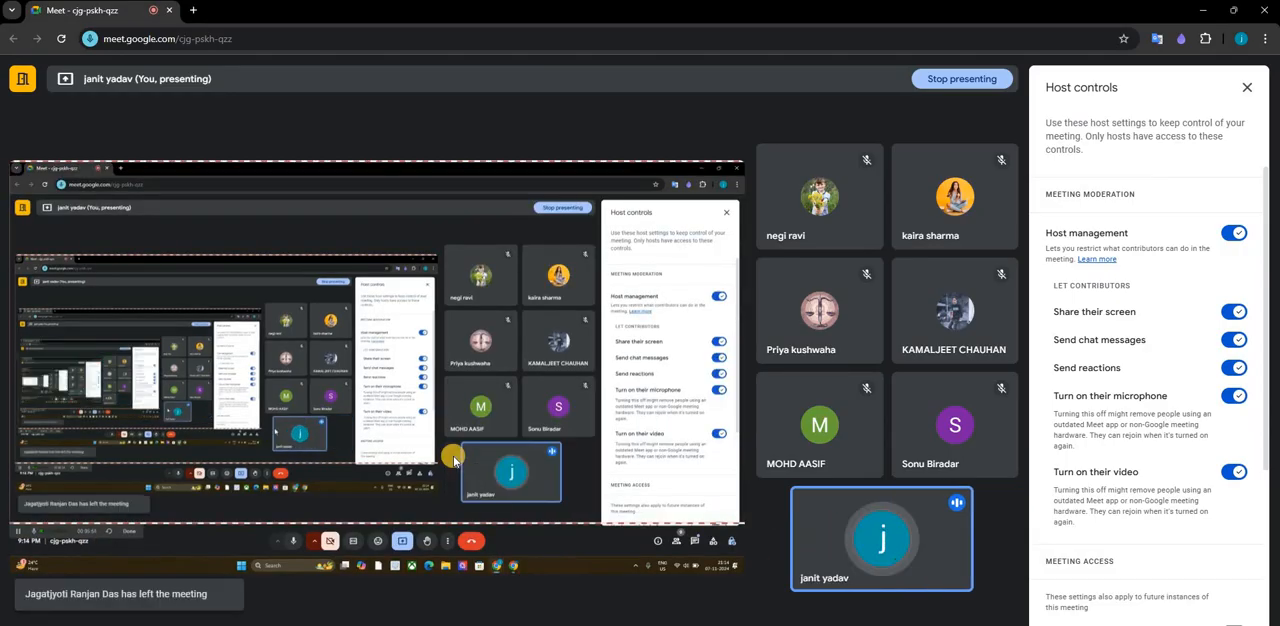
{"action": "key", "text": "alt+Tab"}
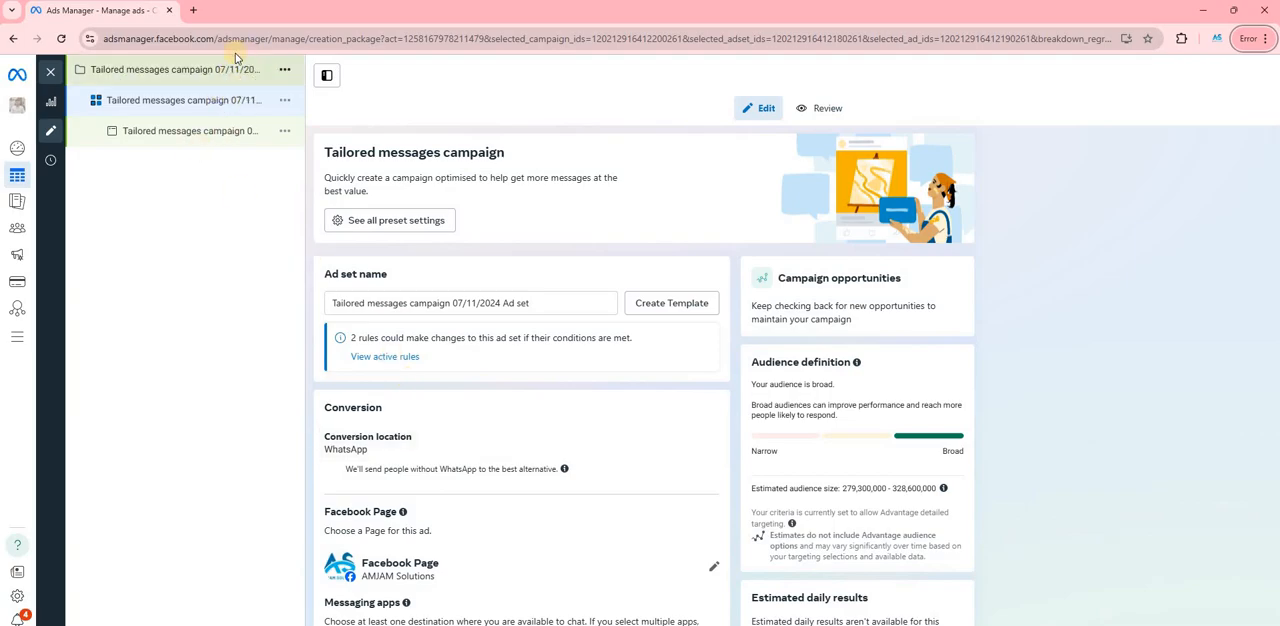
- Quickly duplicate the tailored messages ad set within its campaign and return to the campaign's Advantage budget settings
{"action": "left_click", "coordinate": [284, 100]}
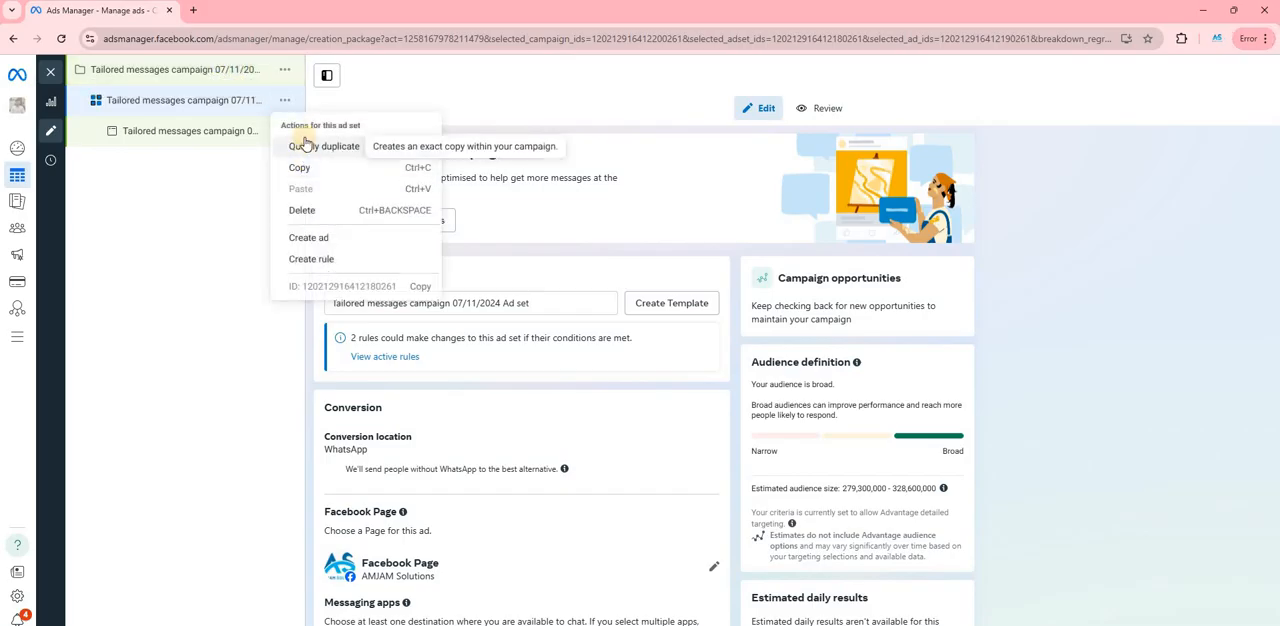
{"action": "left_click", "coordinate": [265, 135]}
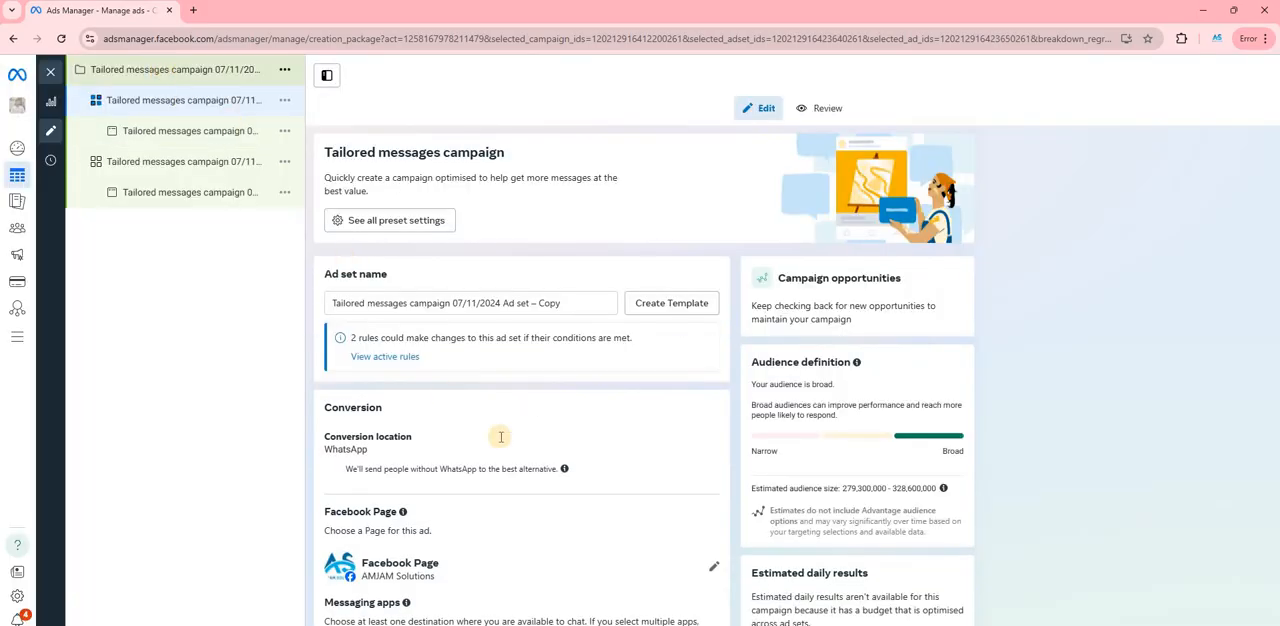
{"action": "scroll", "coordinate": [570, 340], "scroll_direction": "down", "scroll_amount": 4}
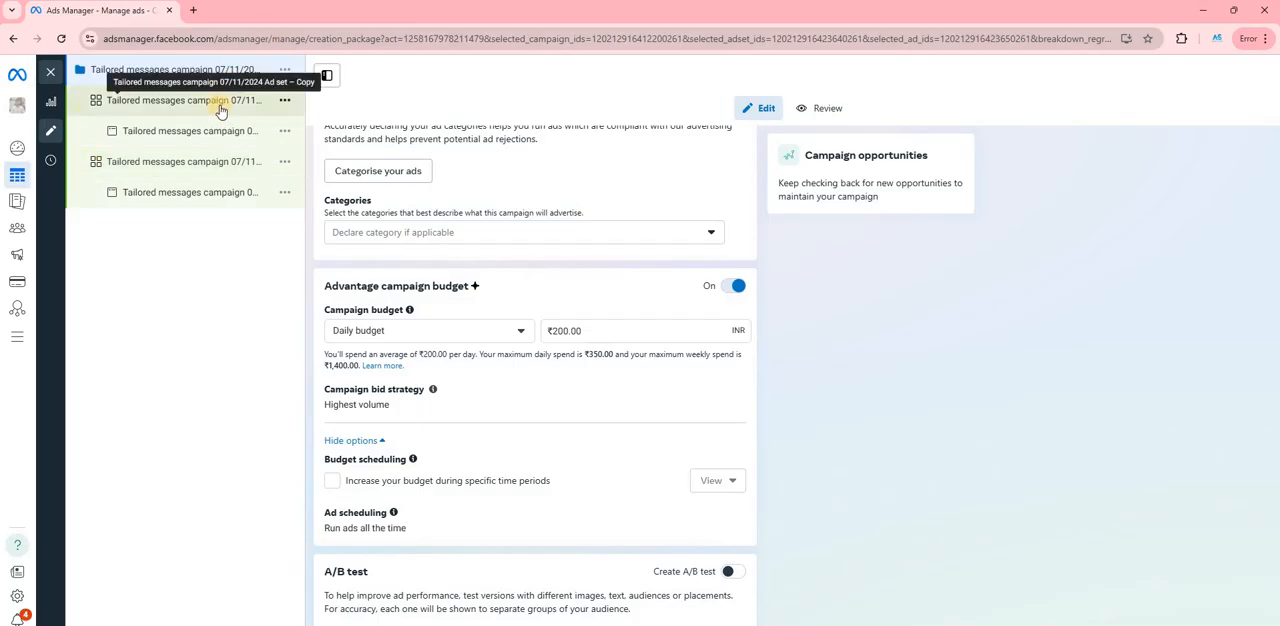
{"action": "left_click", "coordinate": [226, 141]}
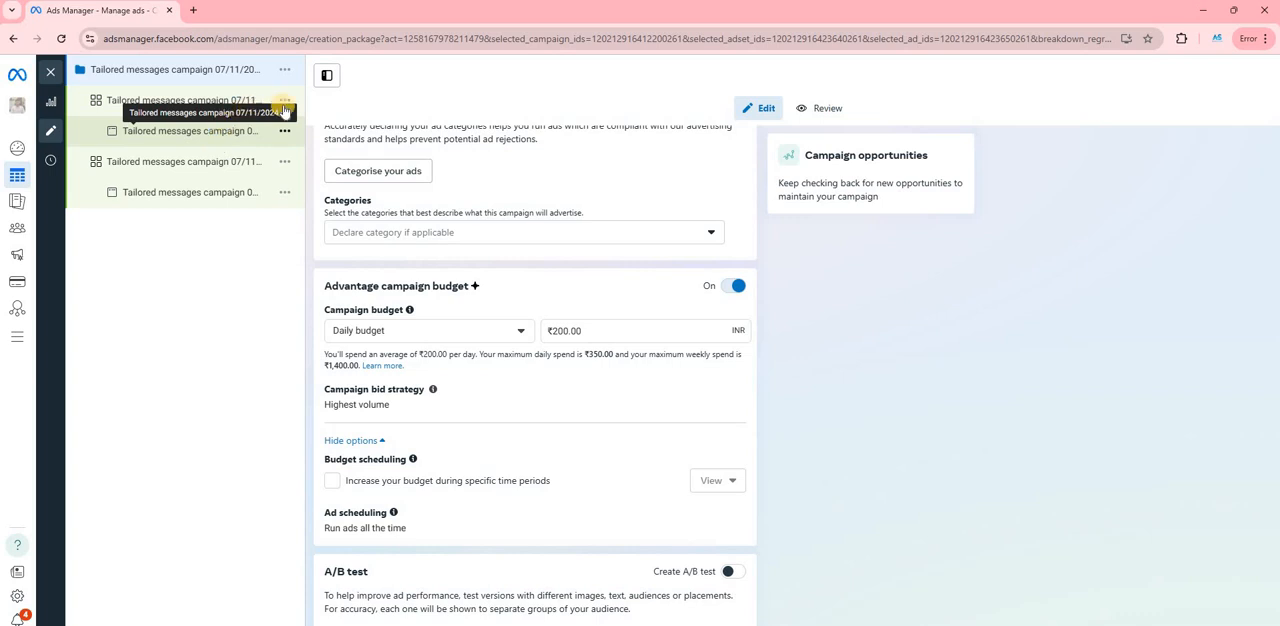
{"action": "key", "text": "alt+Tab"}
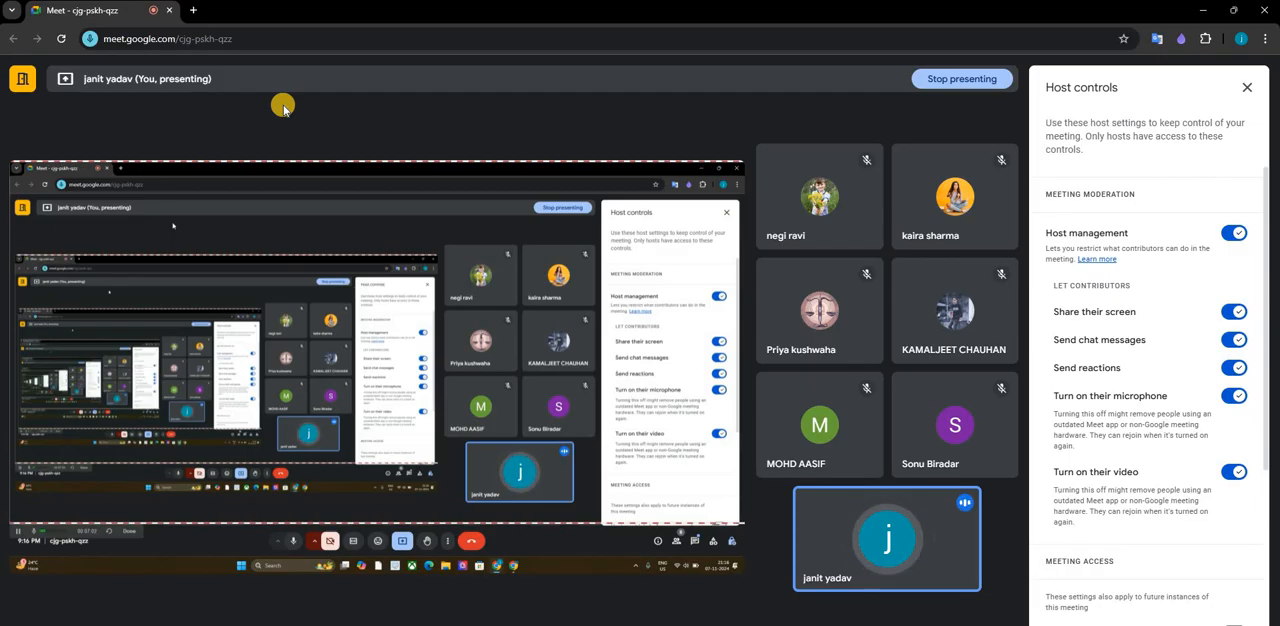
{"action": "key", "text": "alt+Tab"}
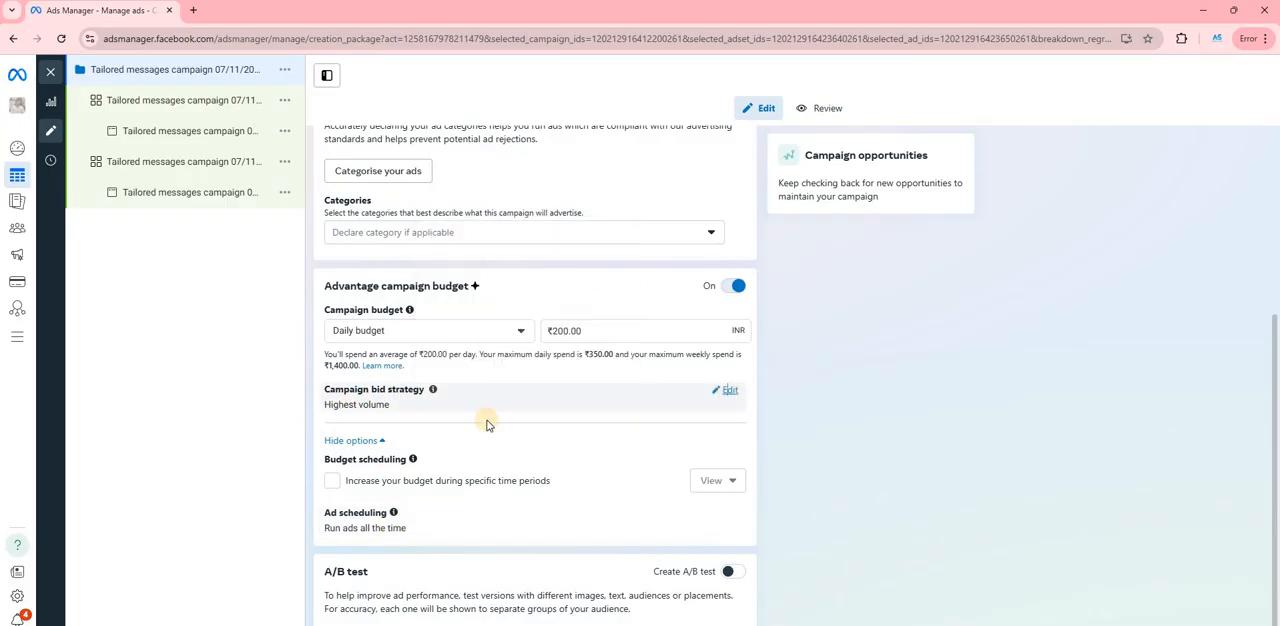
- Change the campaign bid strategy to Cost per result goal
{"action": "left_click", "coordinate": [360, 405]}
{"action": "left_click", "coordinate": [362, 414]}
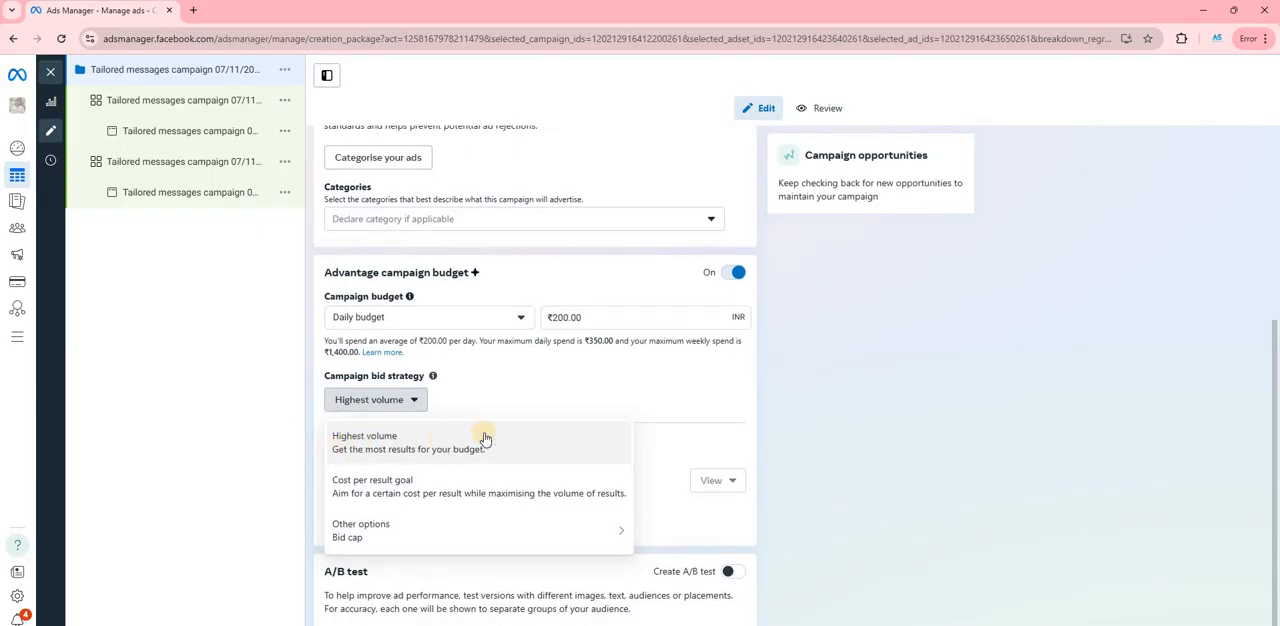
{"action": "left_click", "coordinate": [358, 482]}
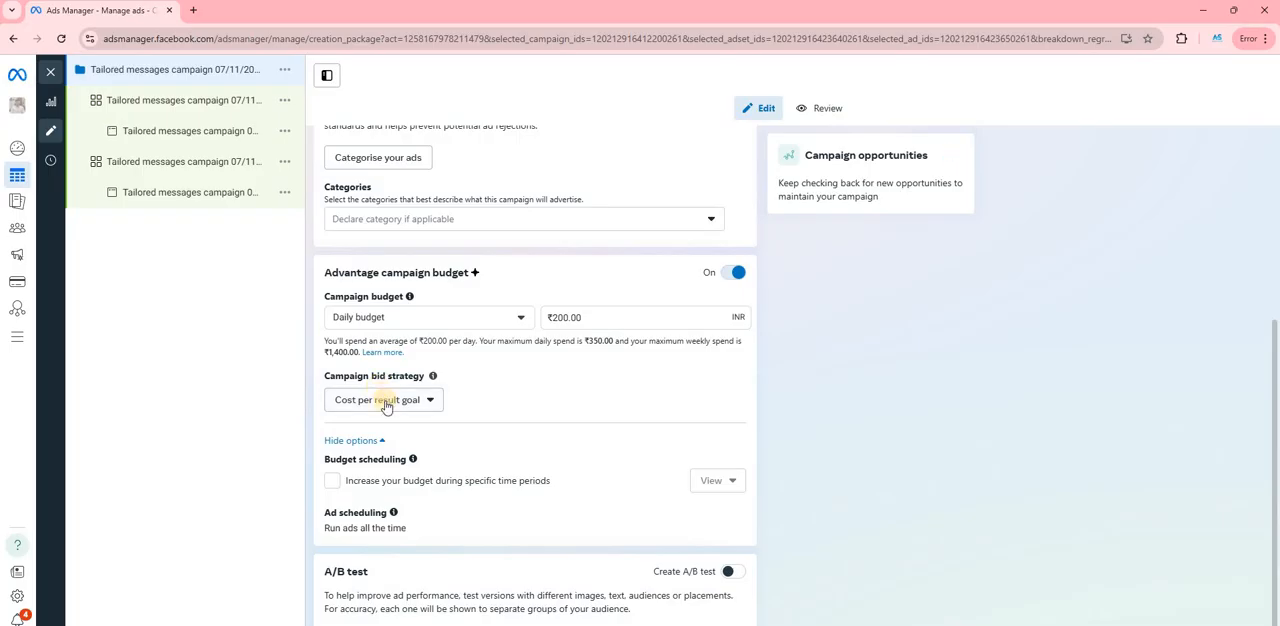
- Set the campaign bid strategy to Bid cap and accept the reset of ad set bid amounts
{"action": "left_click", "coordinate": [400, 403]}
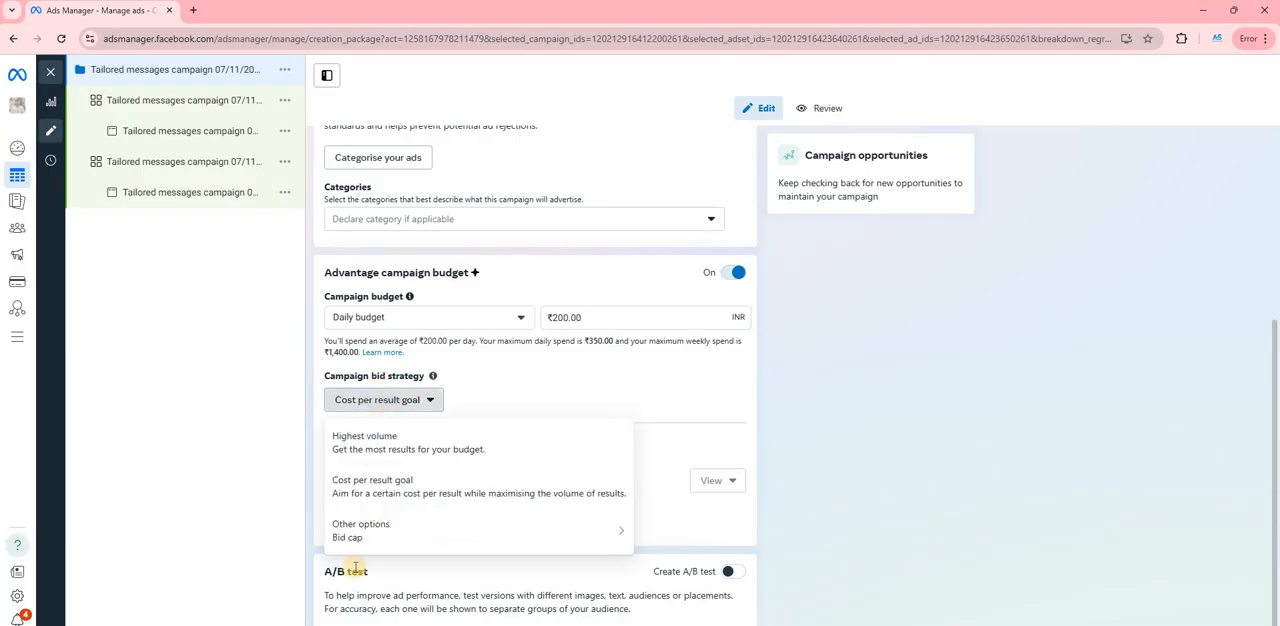
{"action": "mouse_move", "coordinate": [466, 525]}
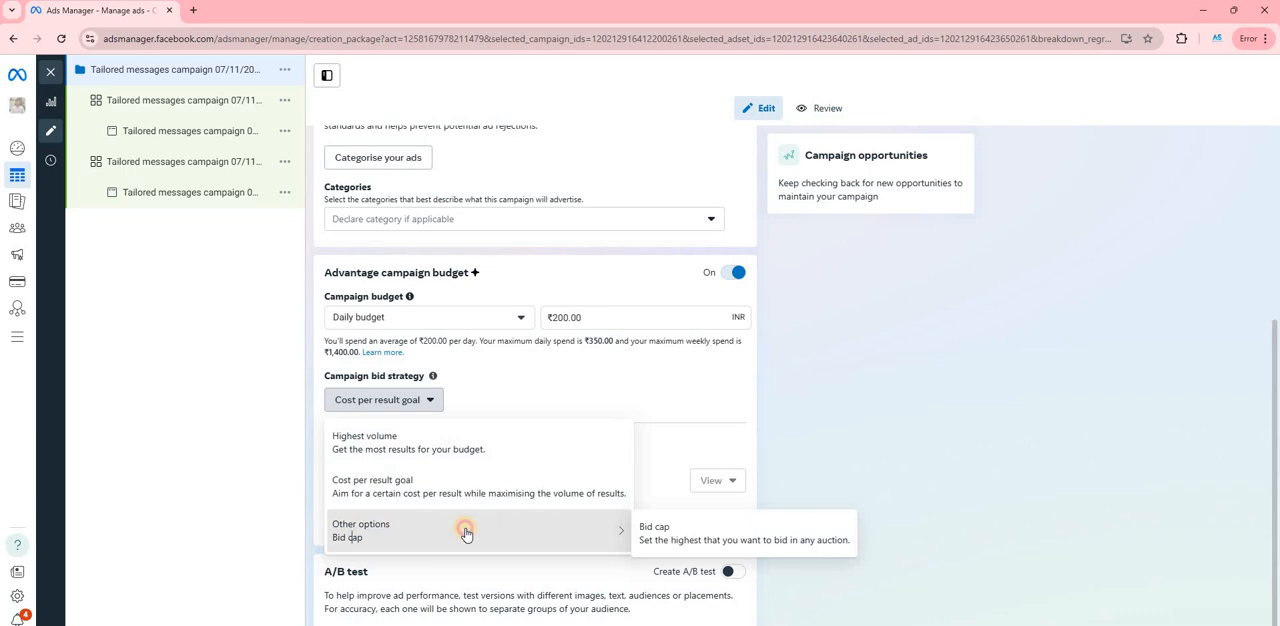
{"action": "left_click", "coordinate": [716, 544]}
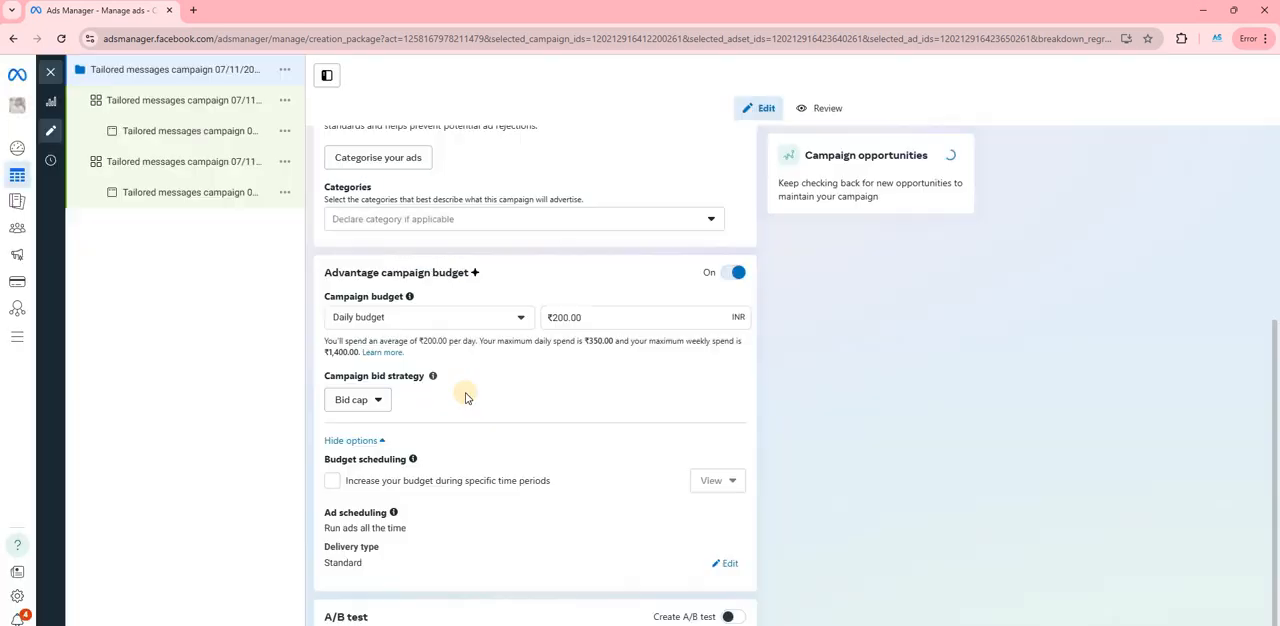
{"action": "left_click", "coordinate": [790, 307]}
- Turn the campaign's A/B test option on and back off
{"action": "scroll", "coordinate": [355, 432], "scroll_direction": "down", "scroll_amount": 1}
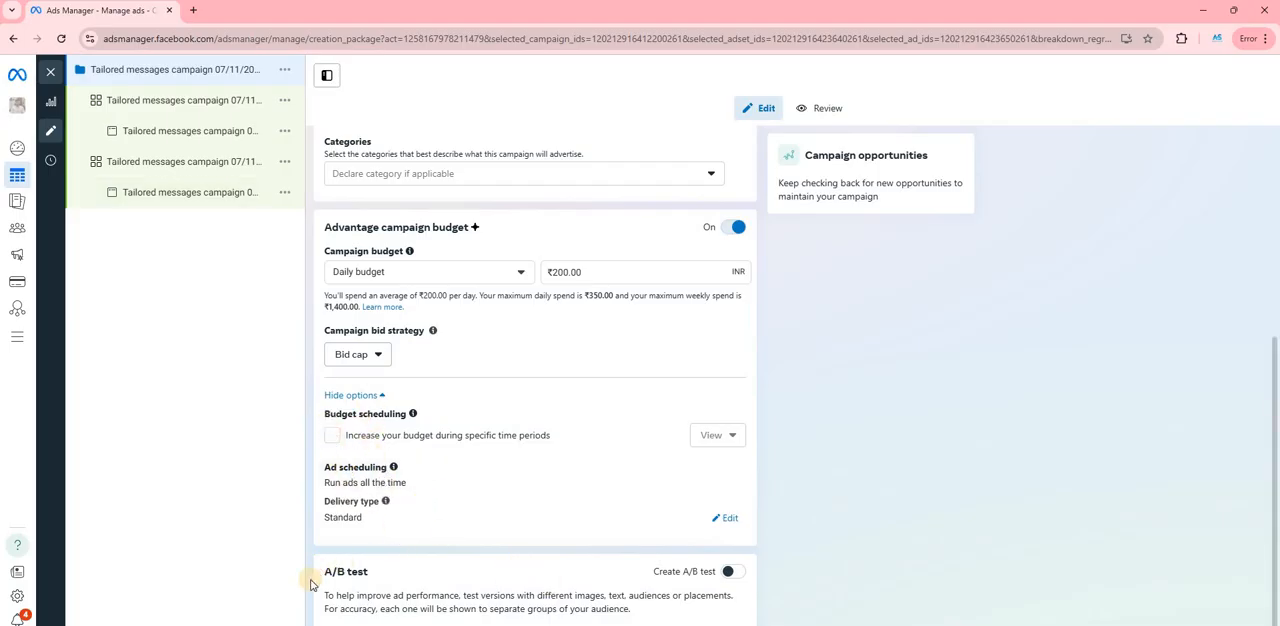
{"action": "left_click", "coordinate": [736, 576]}
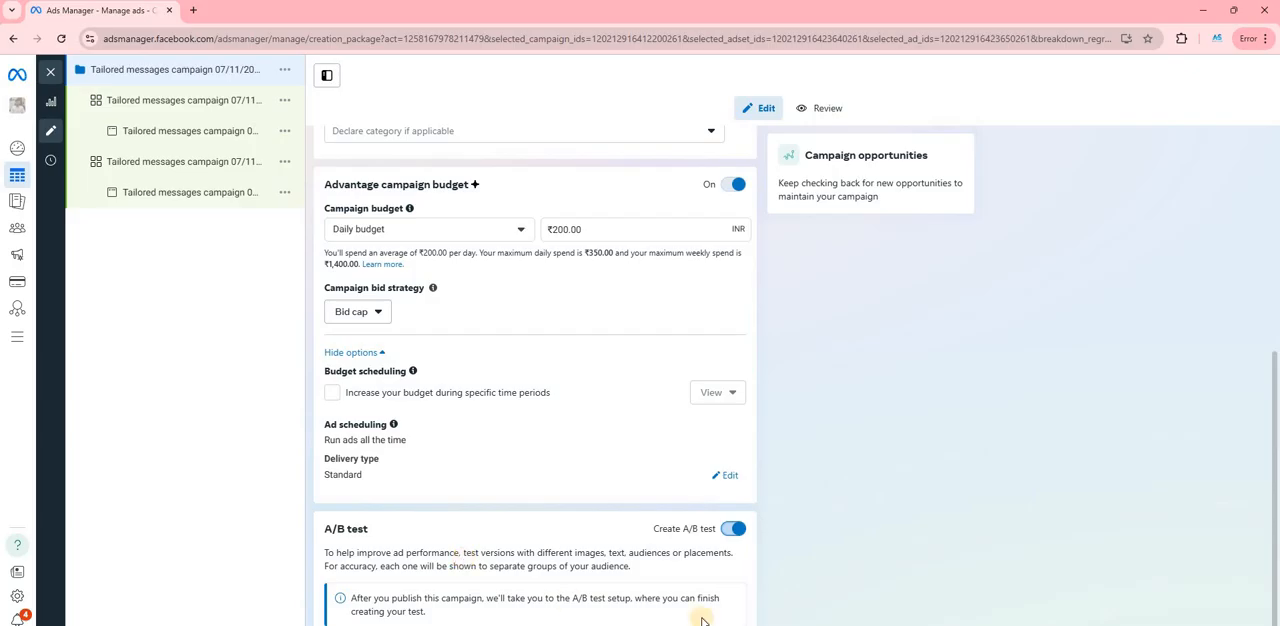
{"action": "left_click", "coordinate": [741, 534]}
{"action": "key", "text": "alt+Tab"}
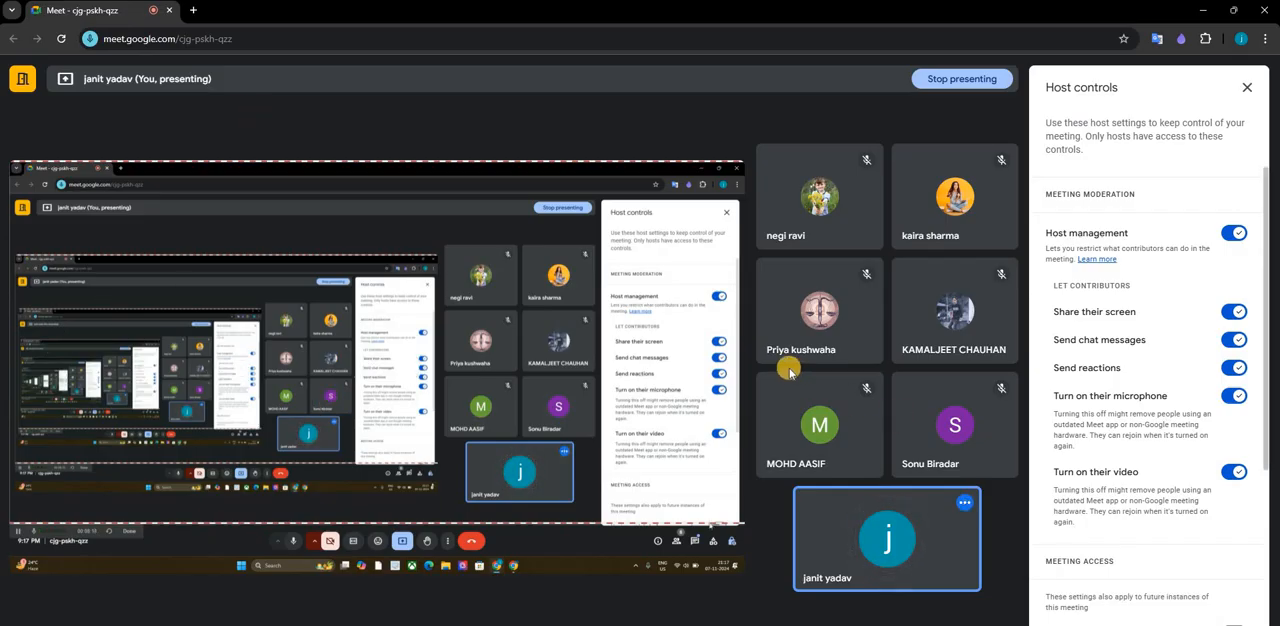
{"action": "key", "text": "alt+Tab"}
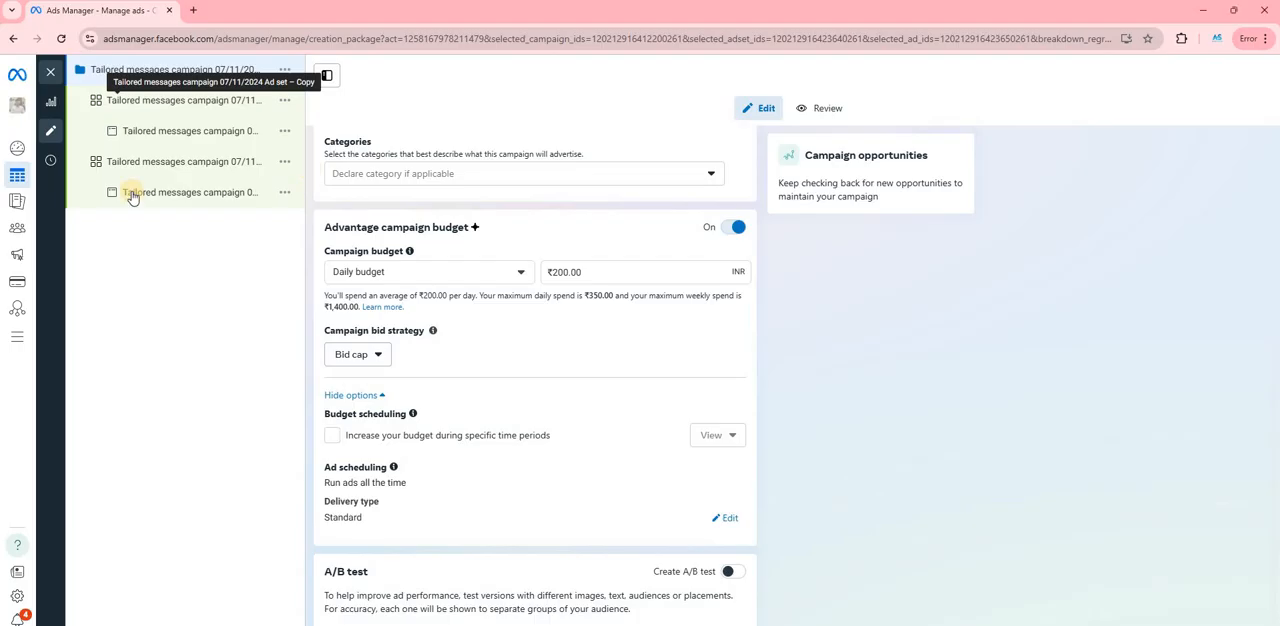
- Close the campaign editor and go through Ads Reporting to the Audiences page
{"action": "left_click", "coordinate": [50, 71]}
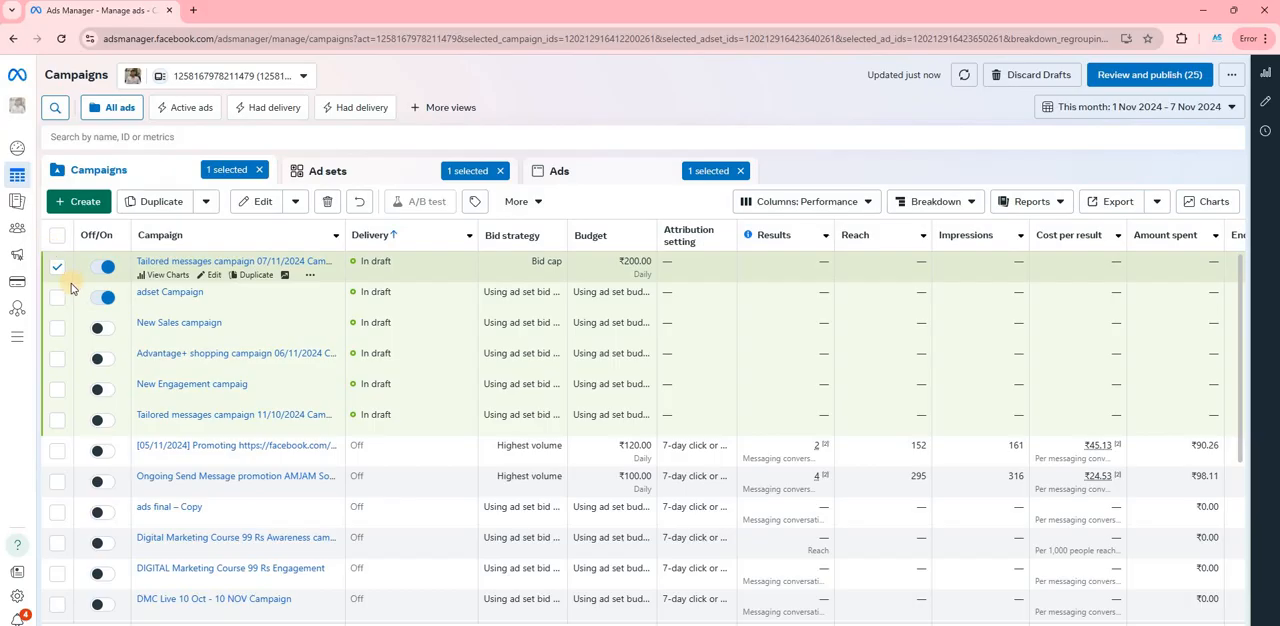
{"action": "left_click", "coordinate": [15, 204]}
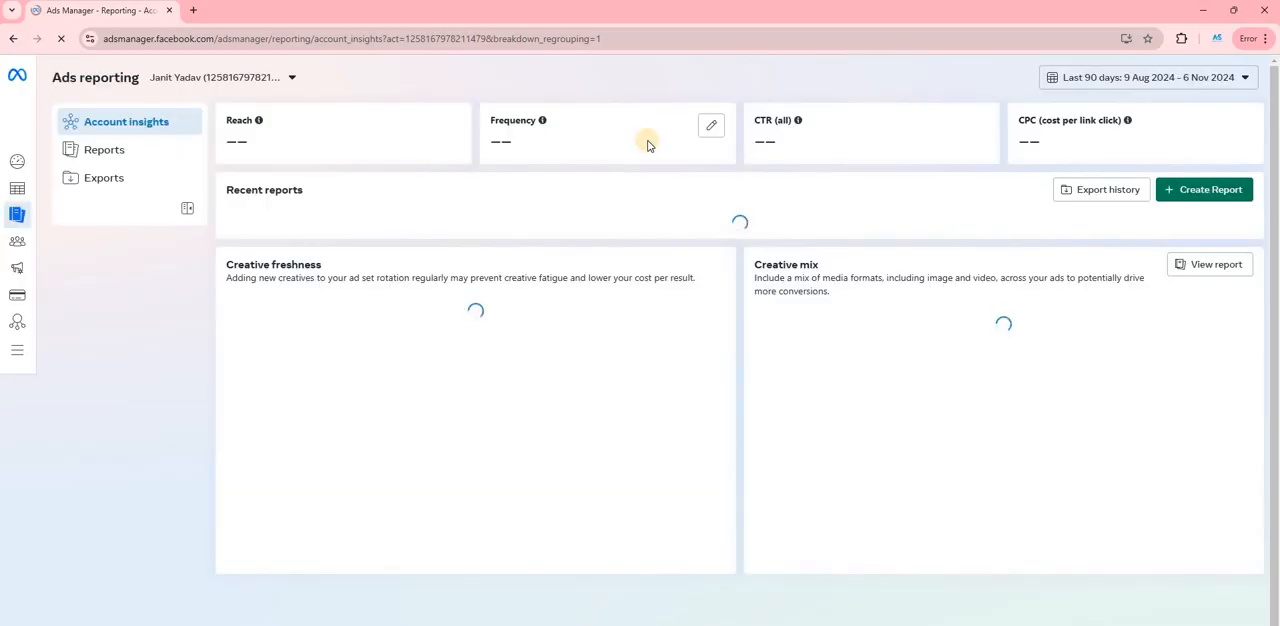
{"action": "left_click", "coordinate": [24, 248]}
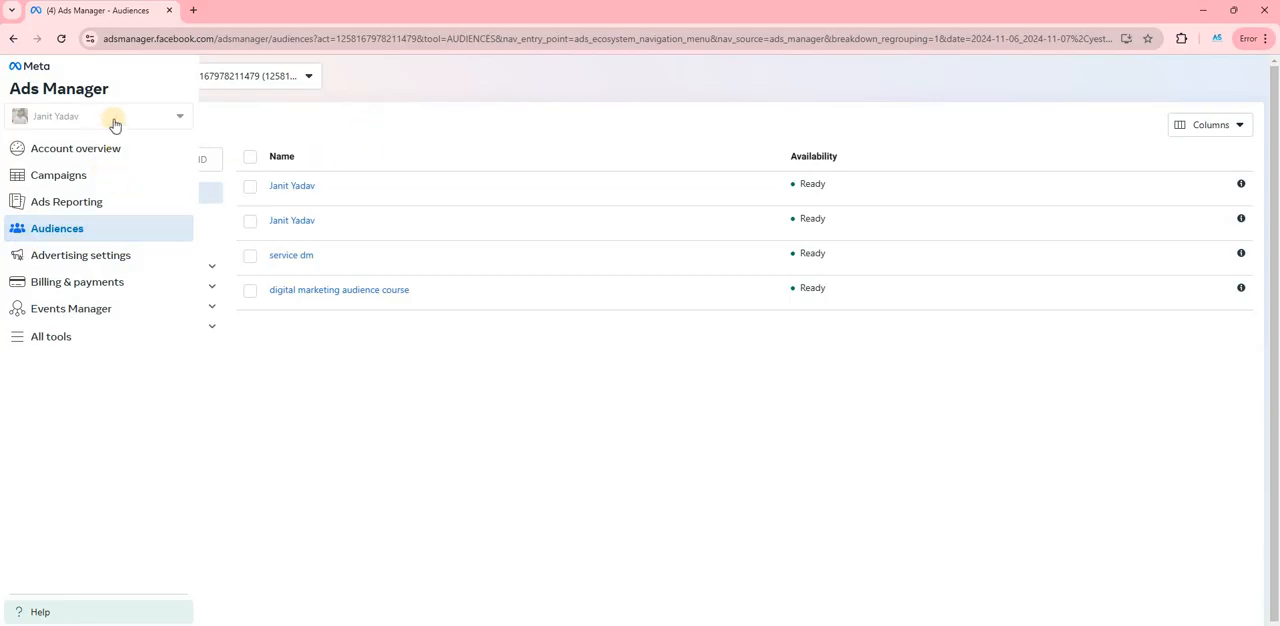
- Start creating a custom audience with Customer list as its source
{"action": "left_click", "coordinate": [105, 124]}
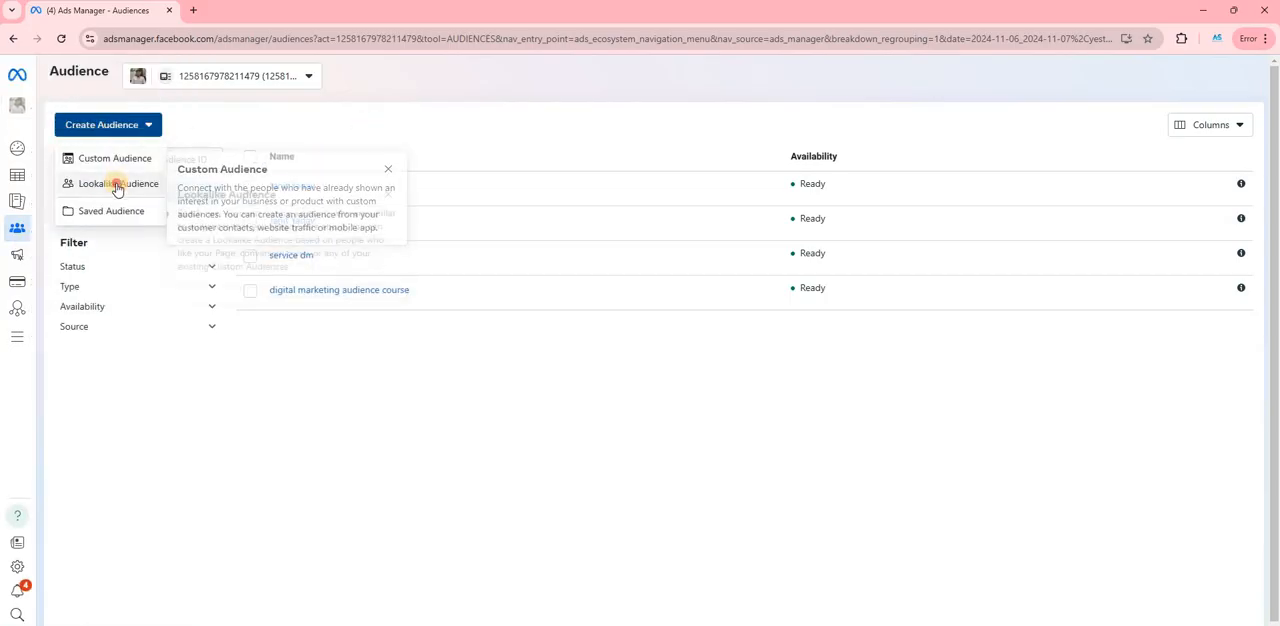
{"action": "left_click", "coordinate": [110, 159]}
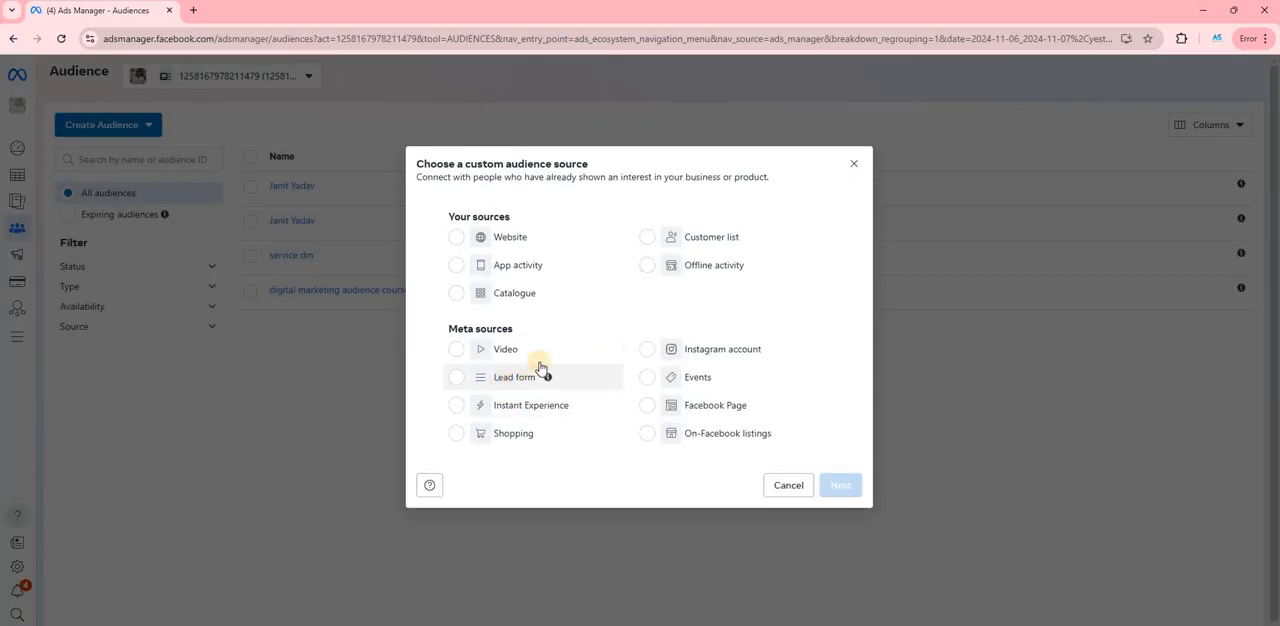
{"action": "left_click", "coordinate": [689, 240]}
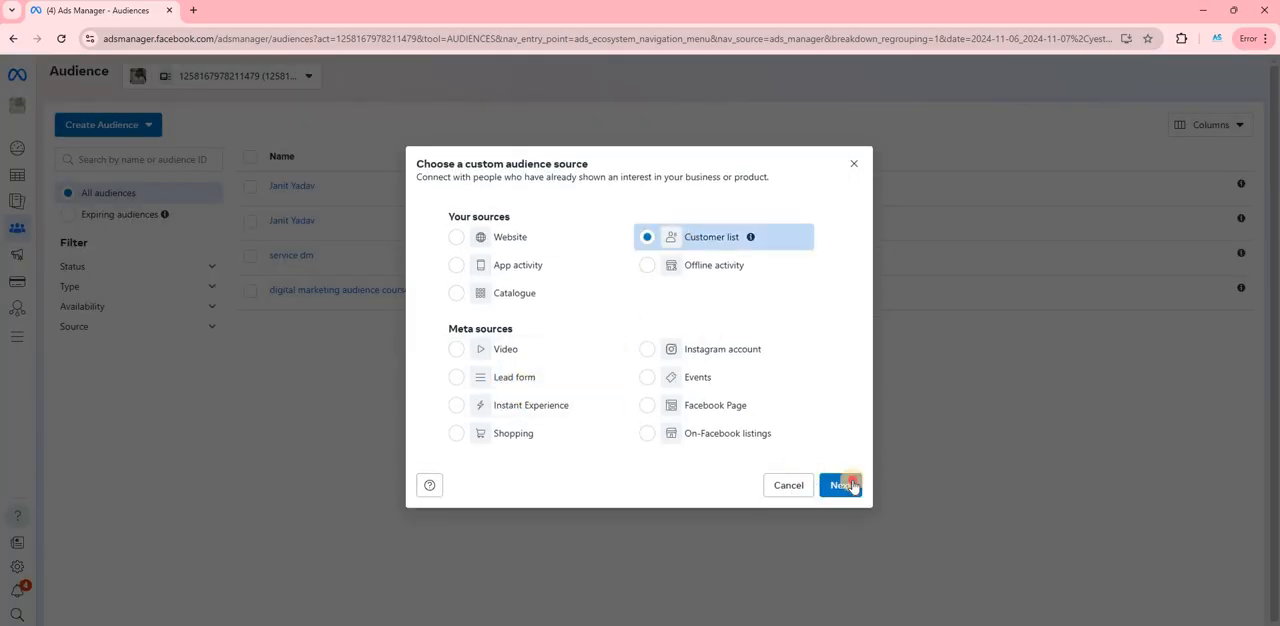
{"action": "left_click", "coordinate": [840, 485]}
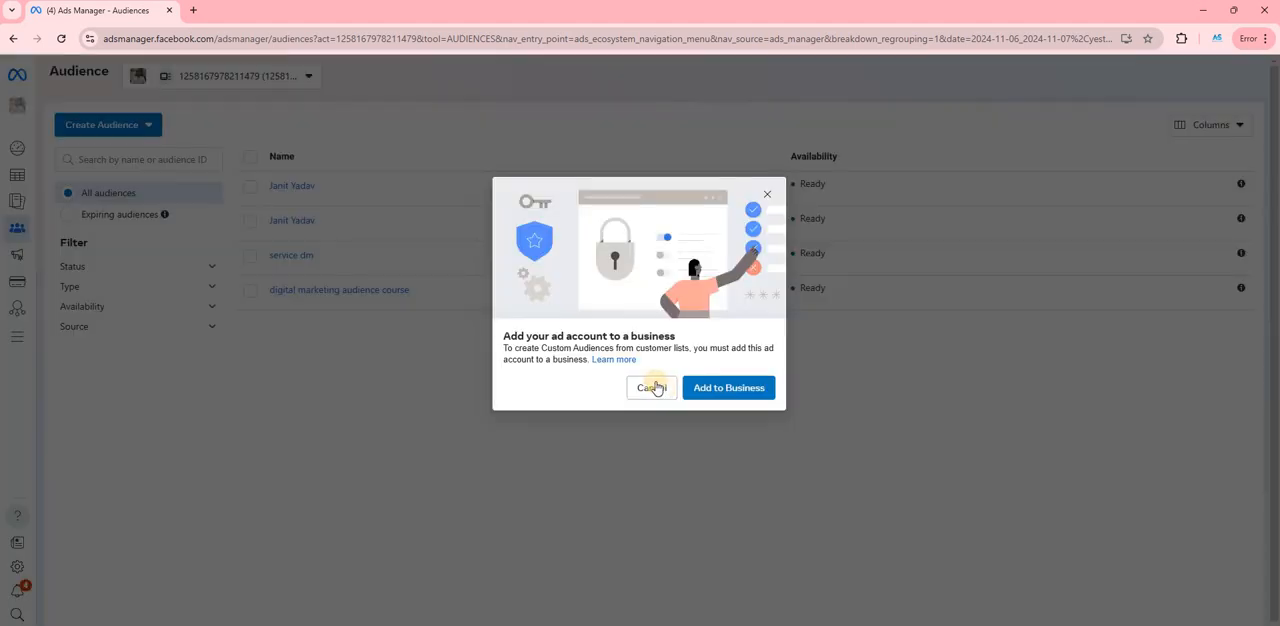
- Try to add the ad account to the AMJAM Solutions LLP business and cancel out of the dialog
{"action": "left_click", "coordinate": [708, 400]}
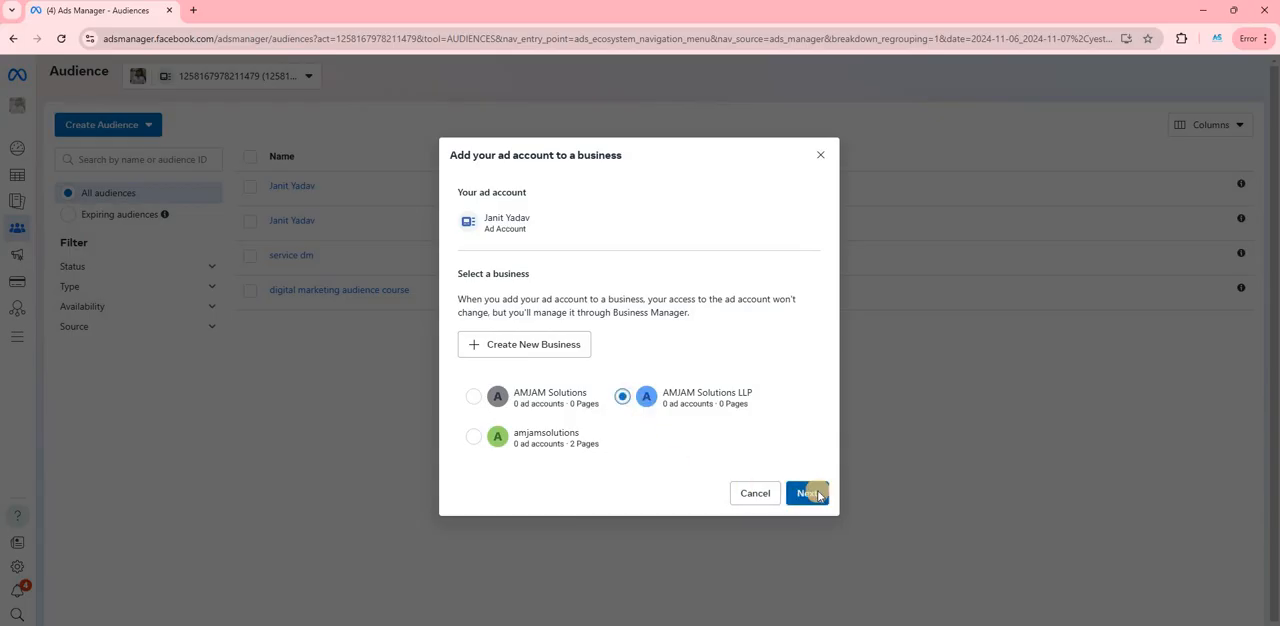
{"action": "left_click", "coordinate": [810, 493]}
{"action": "left_click", "coordinate": [790, 445]}
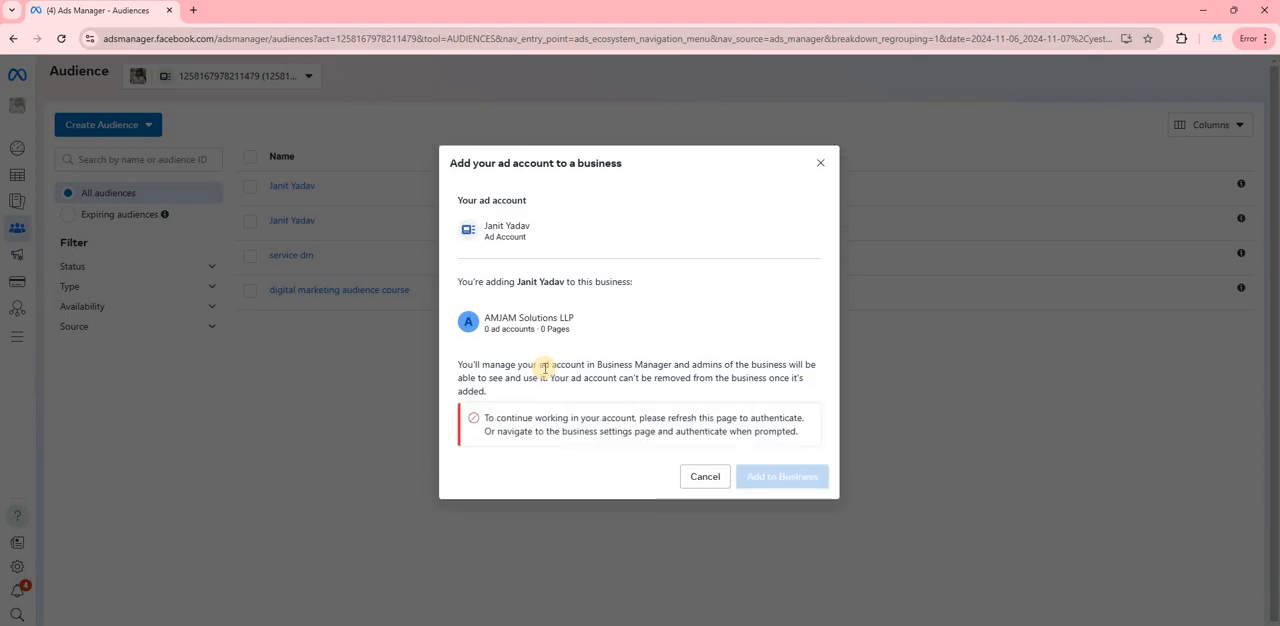
{"action": "left_click", "coordinate": [705, 479]}
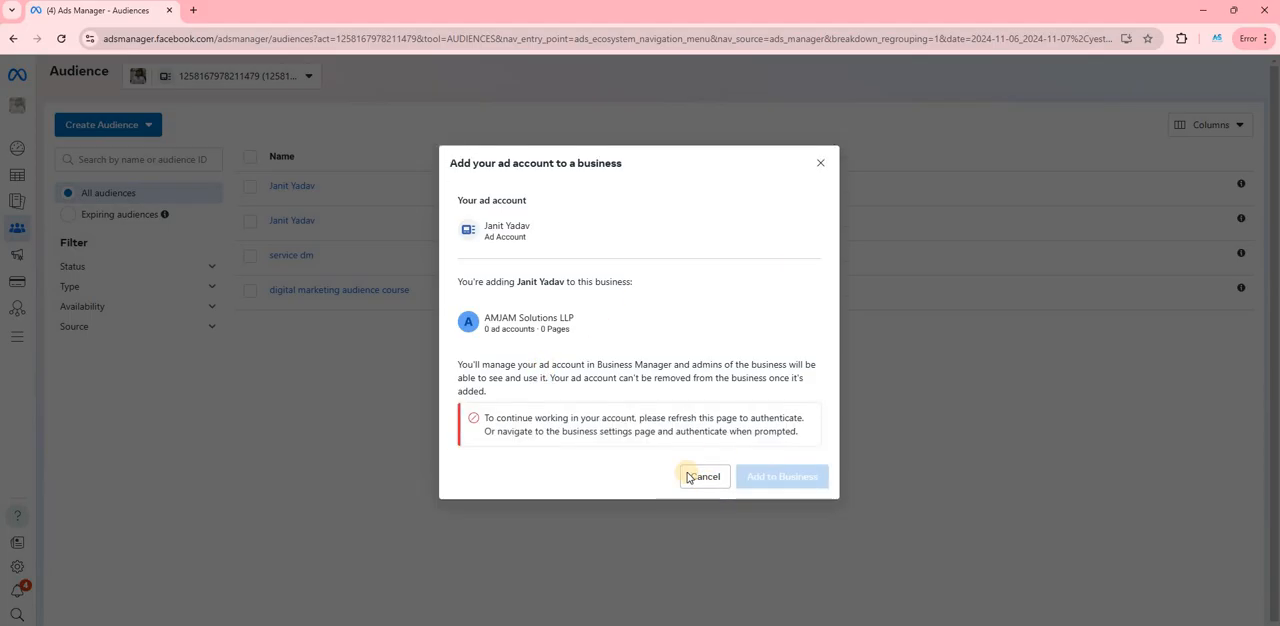
{"action": "left_click", "coordinate": [816, 156]}
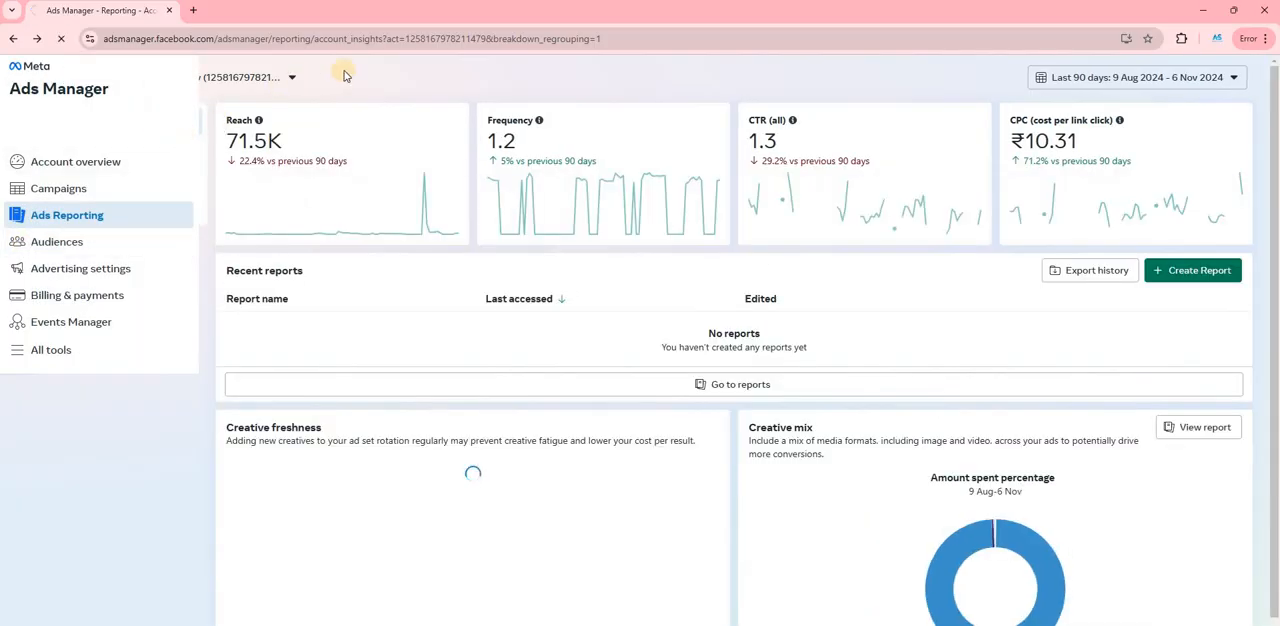
- Start a lookalike audience on the Audiences page with a new Custom Audience source, and close the source dialog
{"action": "left_click", "coordinate": [105, 240]}
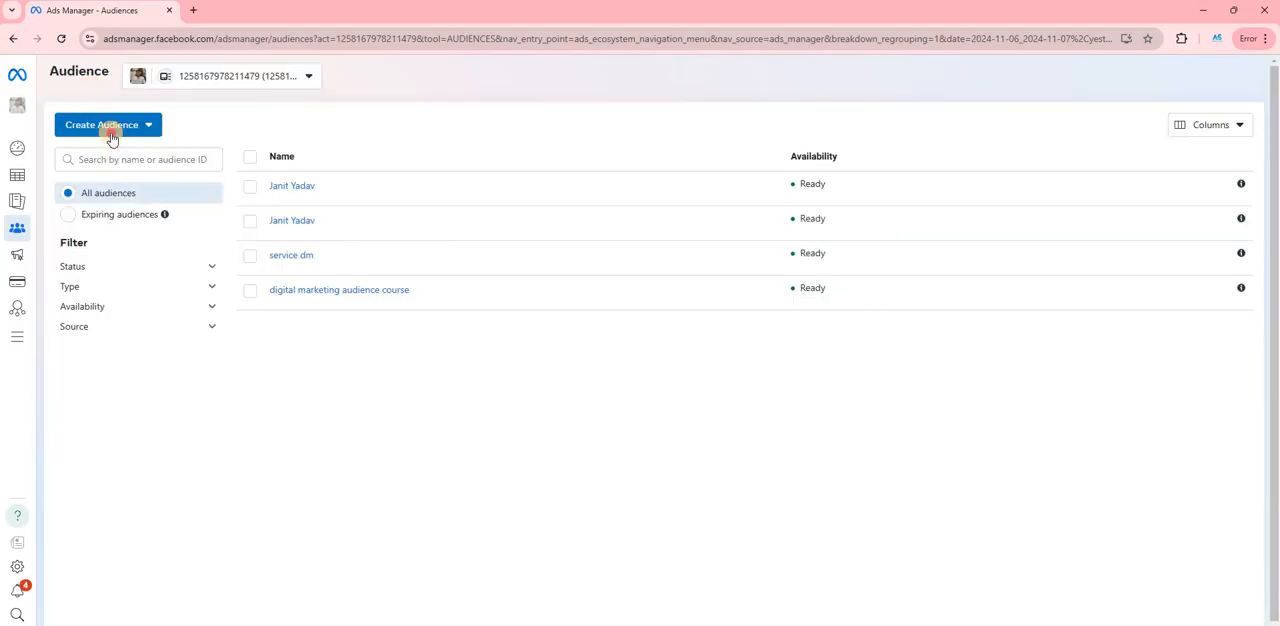
{"action": "left_click", "coordinate": [111, 135]}
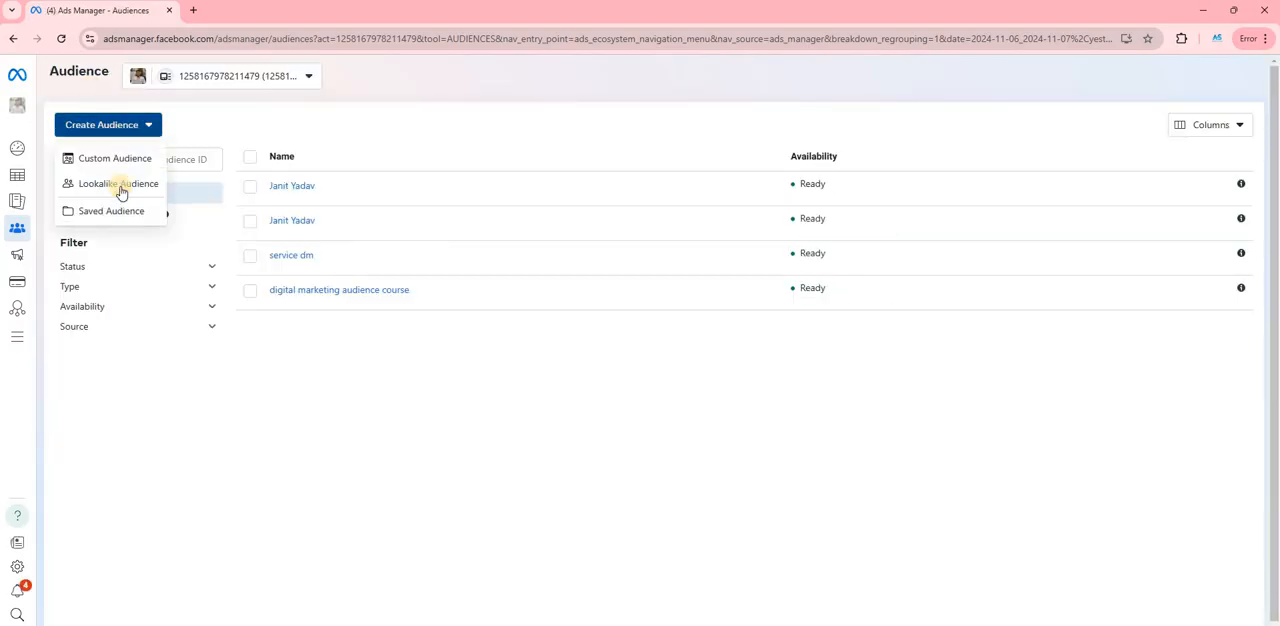
{"action": "left_click", "coordinate": [119, 185]}
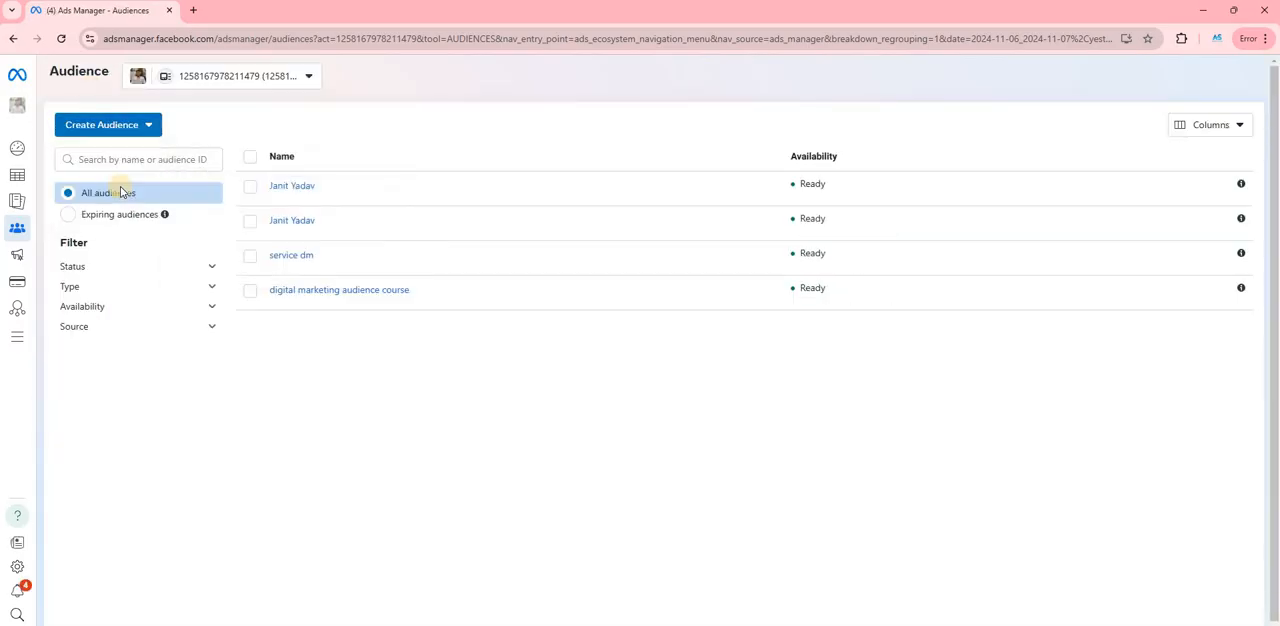
{"action": "left_click", "coordinate": [499, 236]}
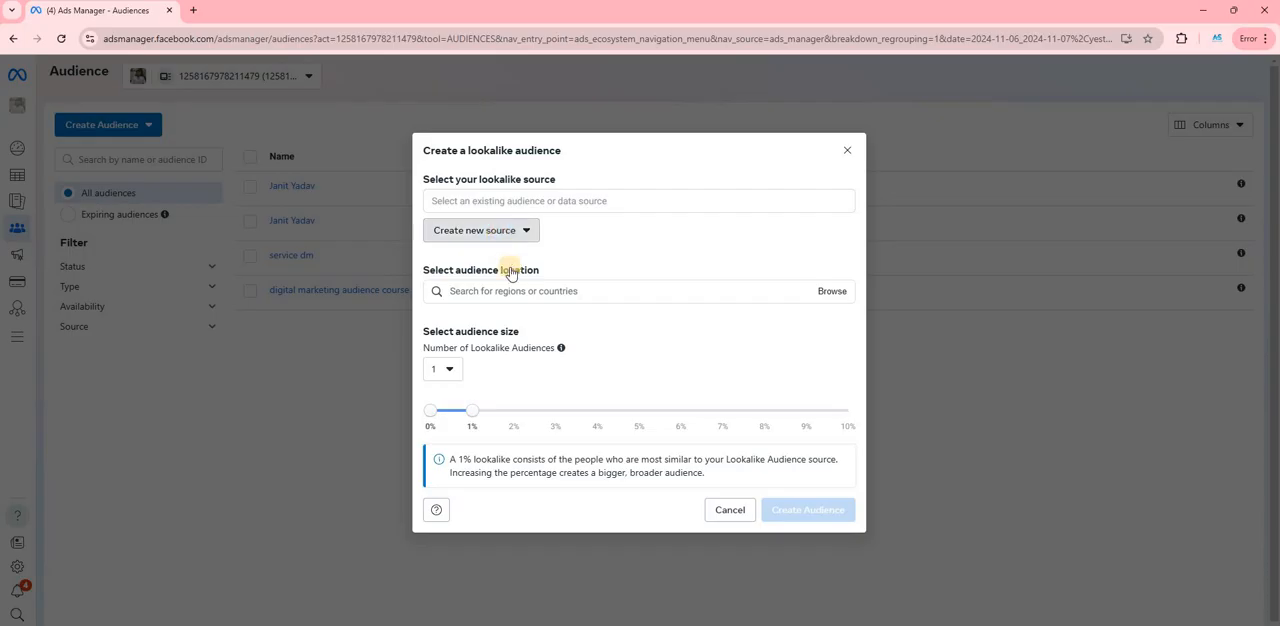
{"action": "left_click", "coordinate": [510, 285]}
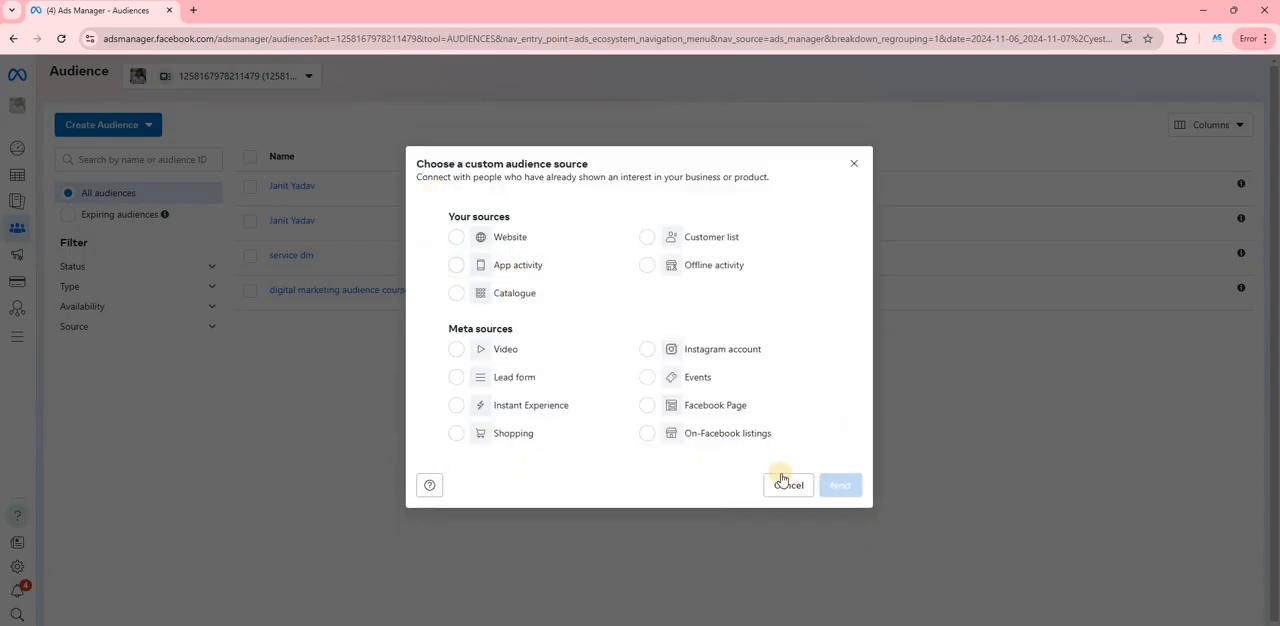
{"action": "left_click", "coordinate": [856, 165]}
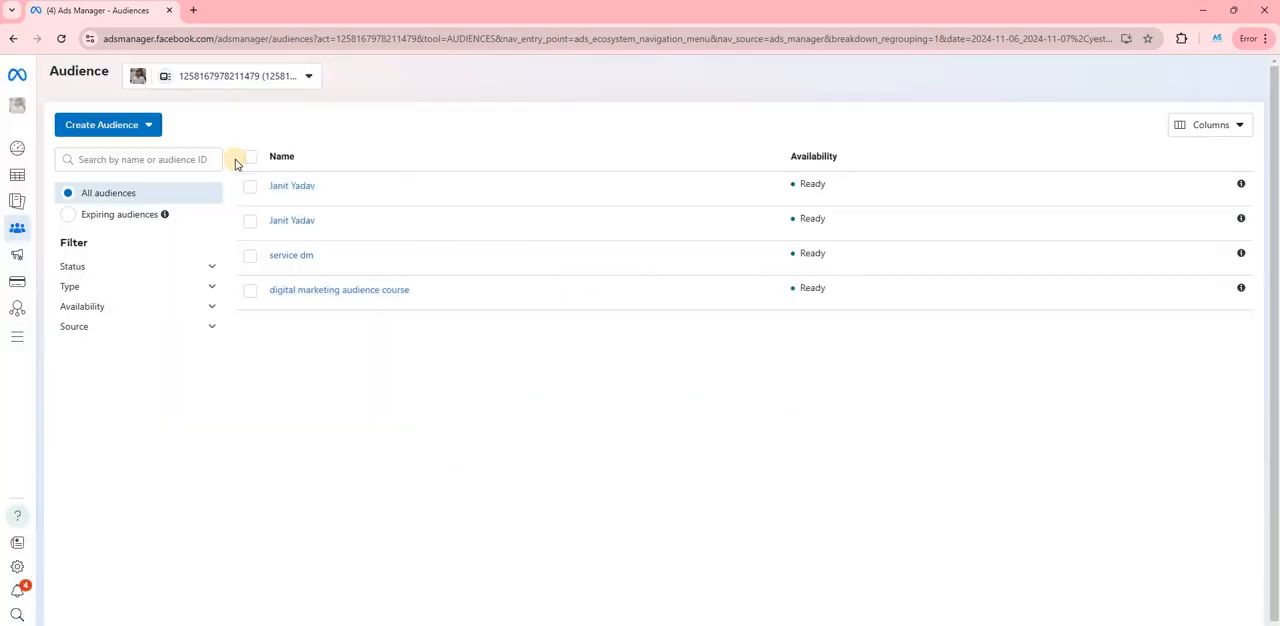
- Start a lookalike audience sourced from a Custom Audience with customer value and save its CSV file template to Downloads
{"action": "left_click", "coordinate": [101, 124]}
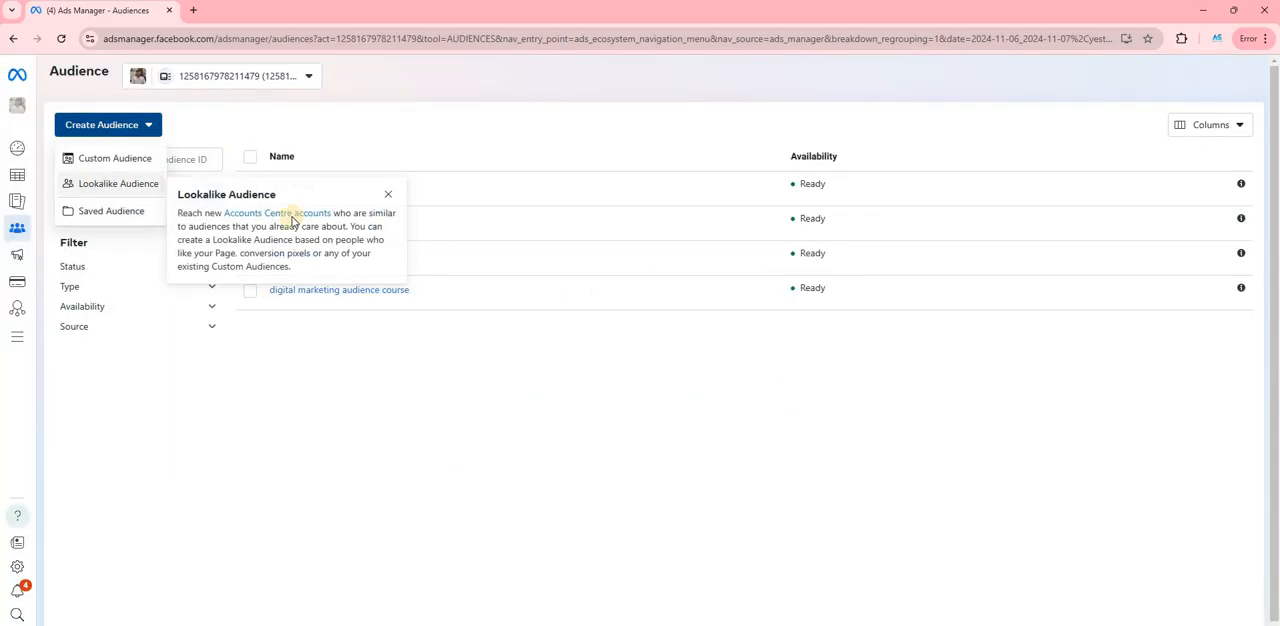
{"action": "left_click", "coordinate": [100, 183]}
{"action": "left_click", "coordinate": [521, 232]}
{"action": "left_click", "coordinate": [541, 312]}
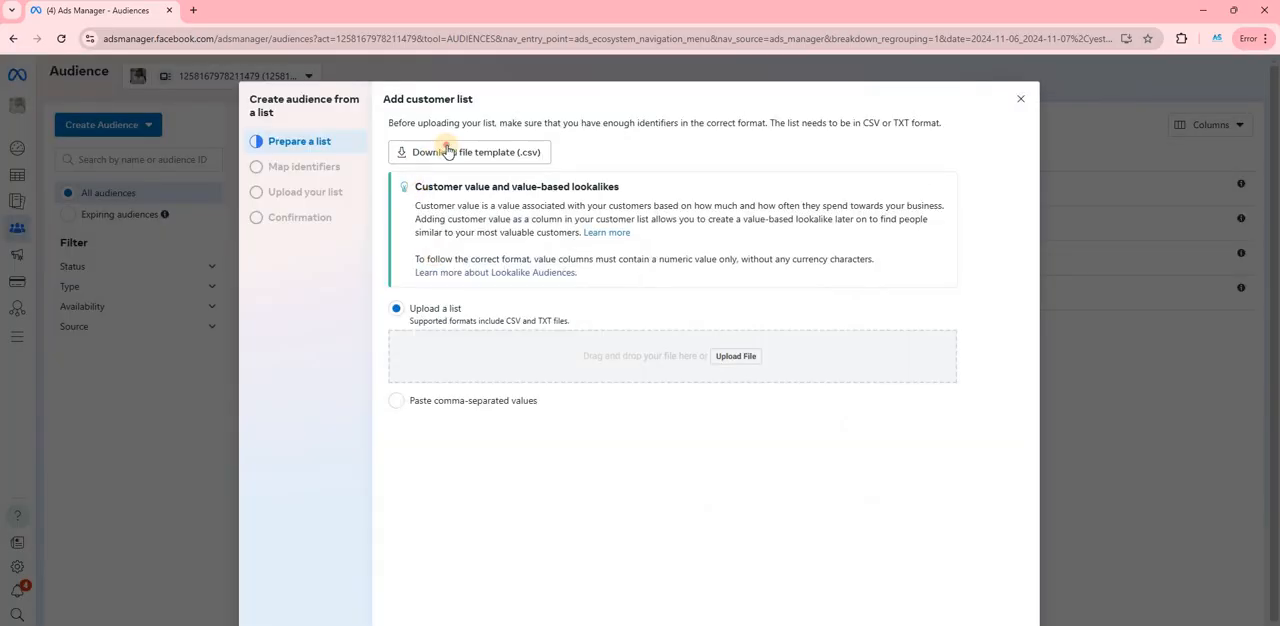
{"action": "left_click", "coordinate": [447, 151]}
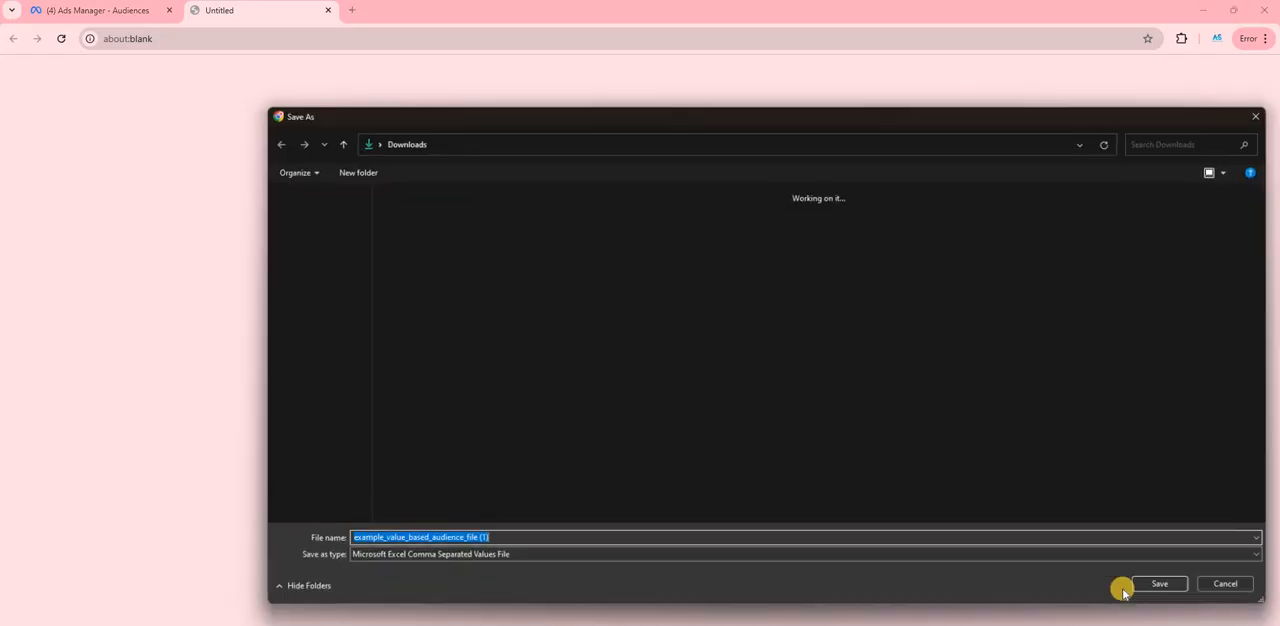
{"action": "left_click", "coordinate": [1172, 585]}
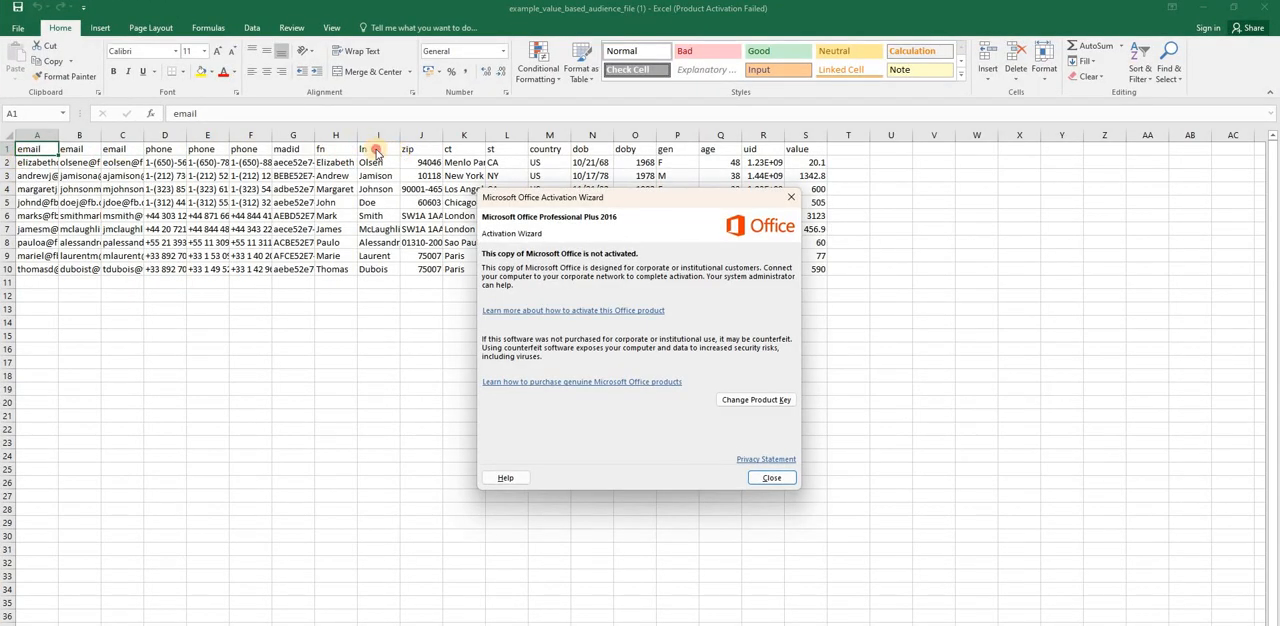
- Review the template's sample customer rows in Excel by selecting A2:U13, and exit the customer list setup in Ads Manager
{"action": "left_click", "coordinate": [790, 196]}
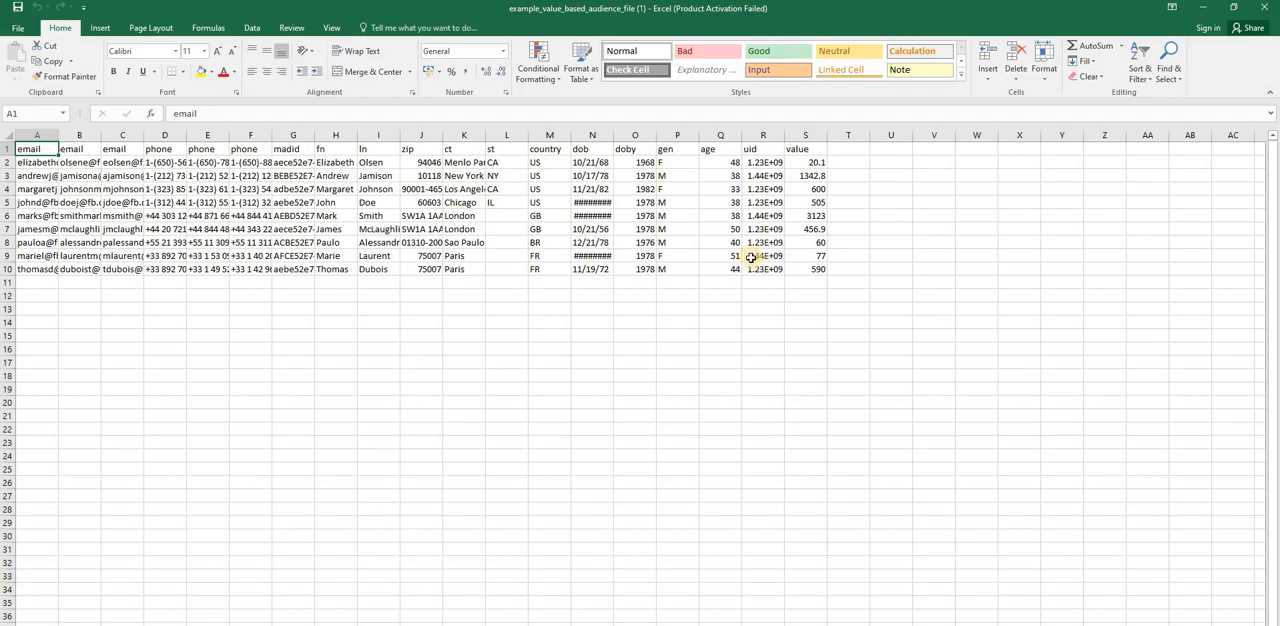
{"action": "left_click_drag", "start_coordinate": [764, 289], "coordinate": [876, 304]}
{"action": "left_click_drag", "start_coordinate": [720, 297], "coordinate": [36, 163]}
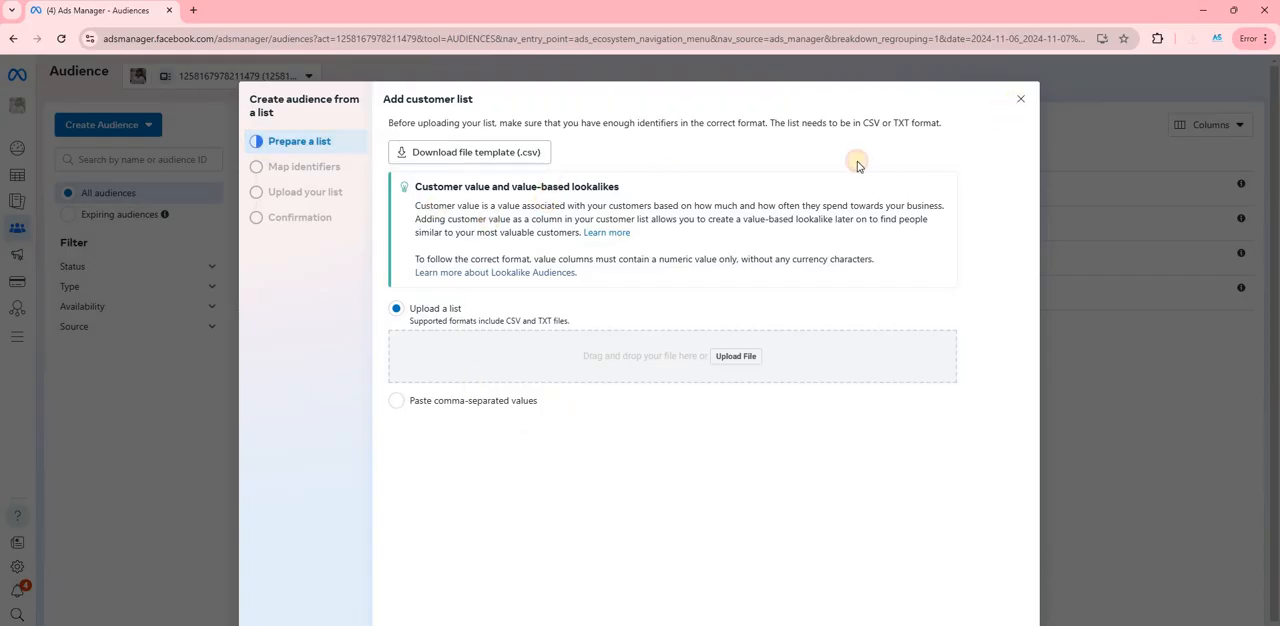
{"action": "left_click", "coordinate": [1021, 99]}
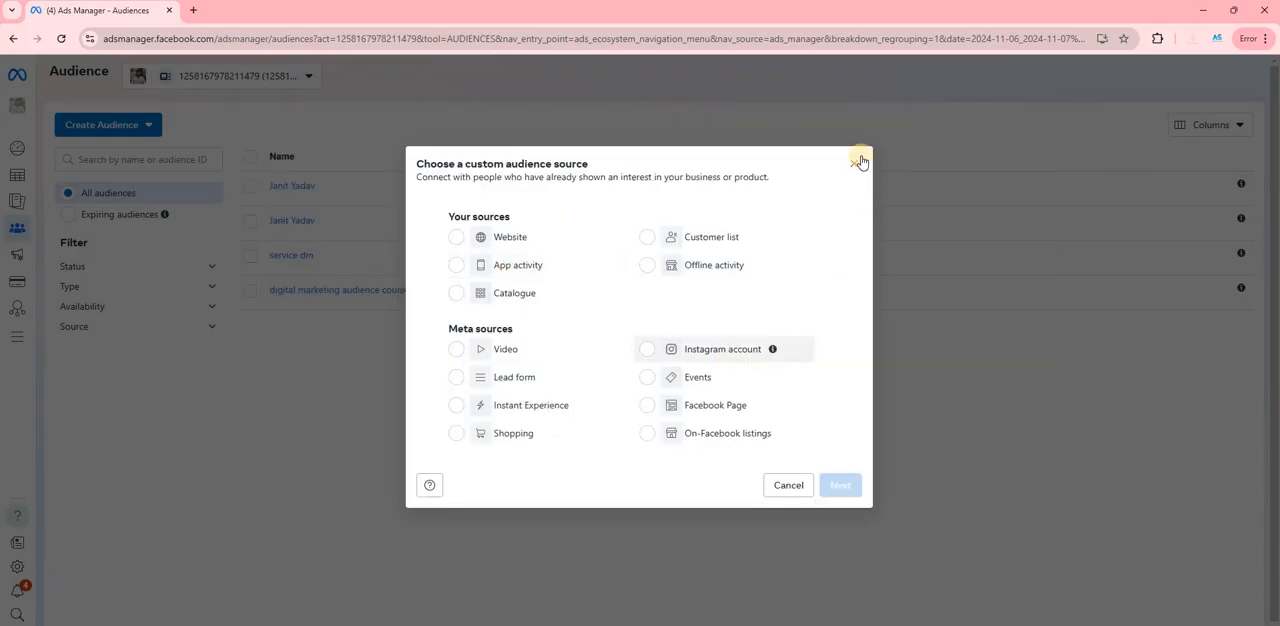
{"action": "left_click", "coordinate": [858, 161]}
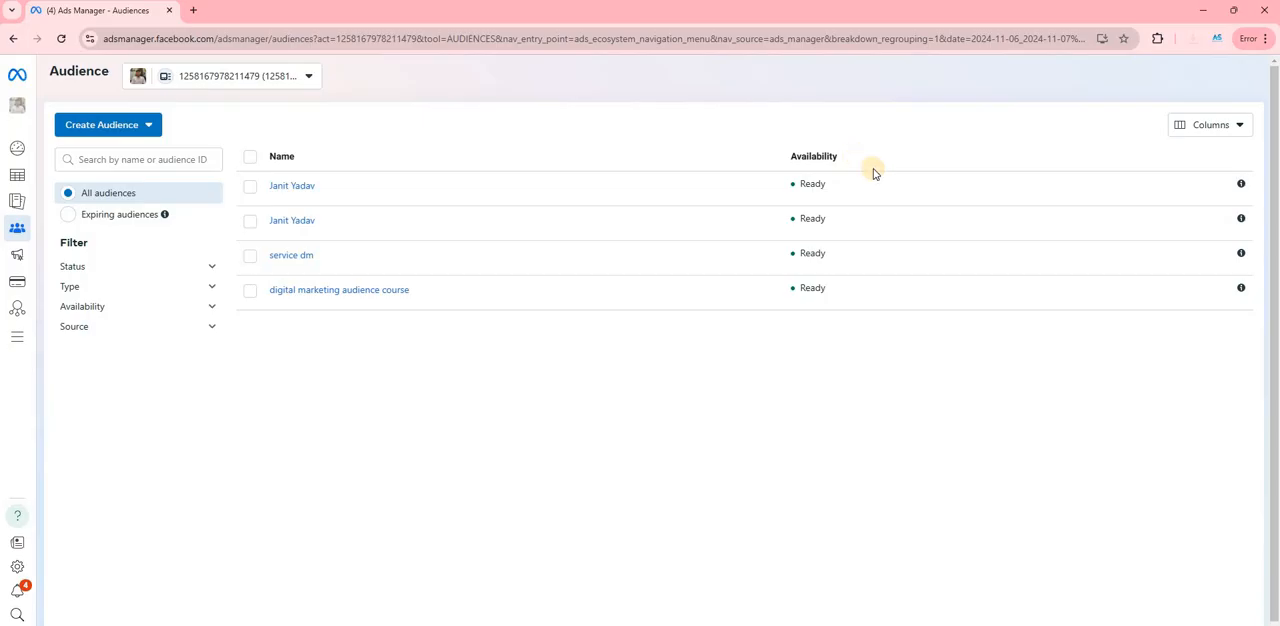
- Reopen the lookalike setup with Custom Audience with customer value, request its CSV template again, and close the dialogs
{"action": "scroll", "coordinate": [605, 312], "scroll_direction": "down", "scroll_amount": 1}
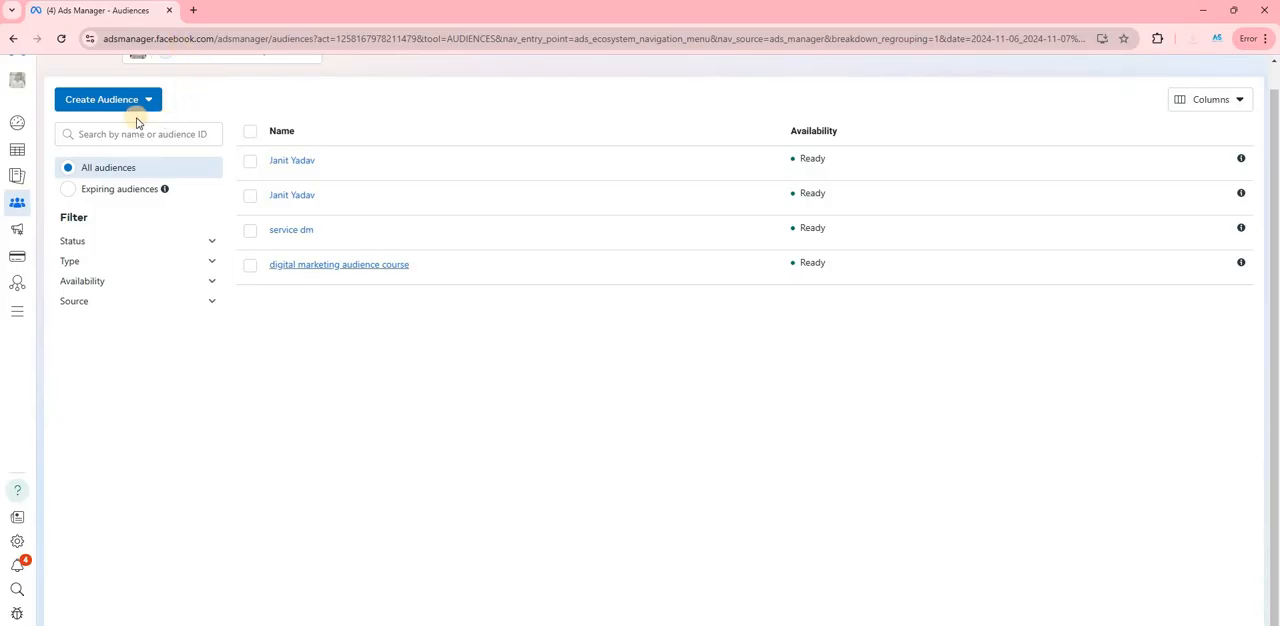
{"action": "left_click", "coordinate": [106, 99]}
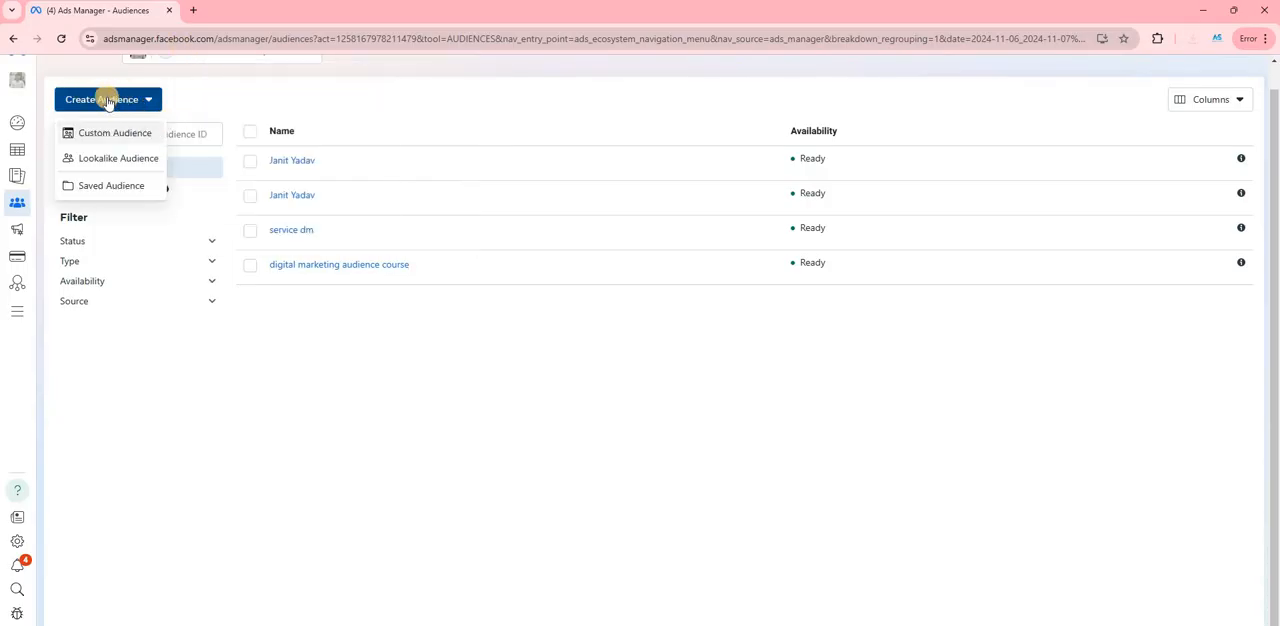
{"action": "left_click", "coordinate": [125, 159]}
{"action": "left_click", "coordinate": [508, 232]}
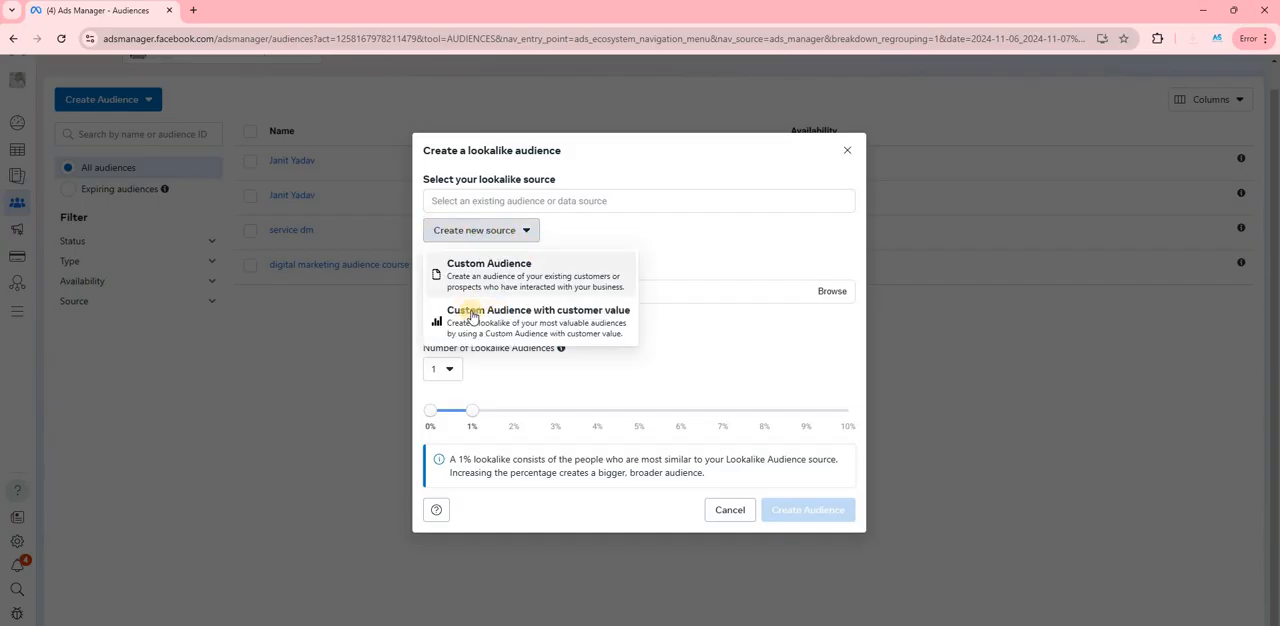
{"action": "left_click", "coordinate": [578, 326]}
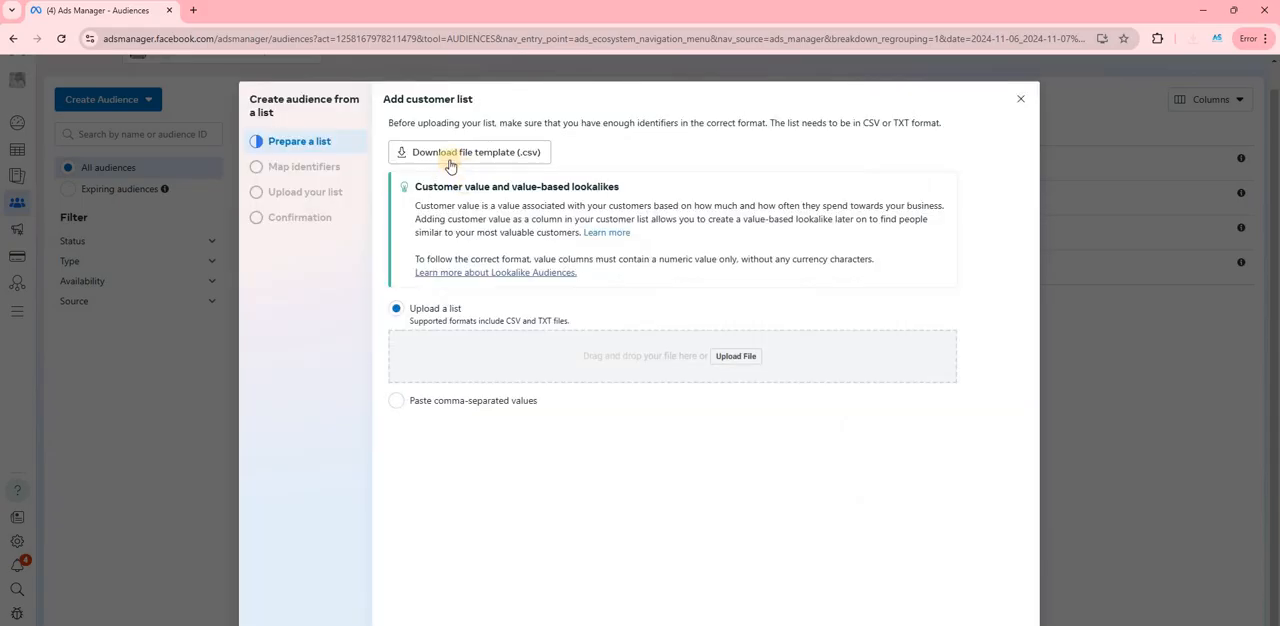
{"action": "left_click", "coordinate": [474, 160]}
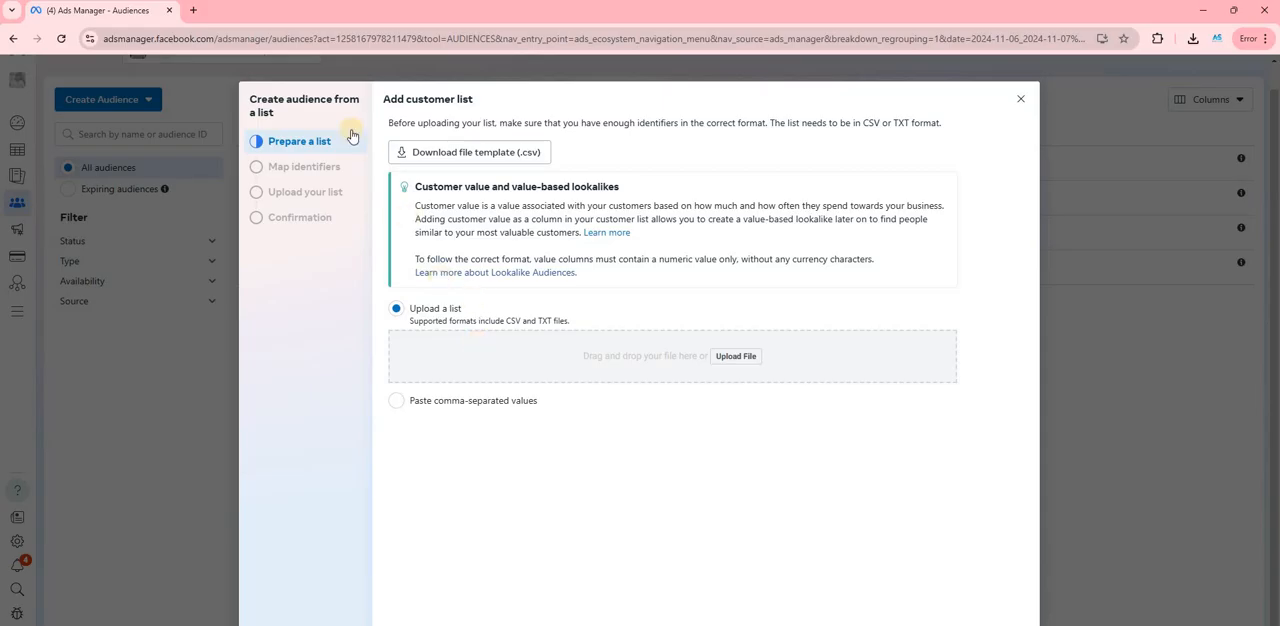
{"action": "left_click", "coordinate": [1020, 98]}
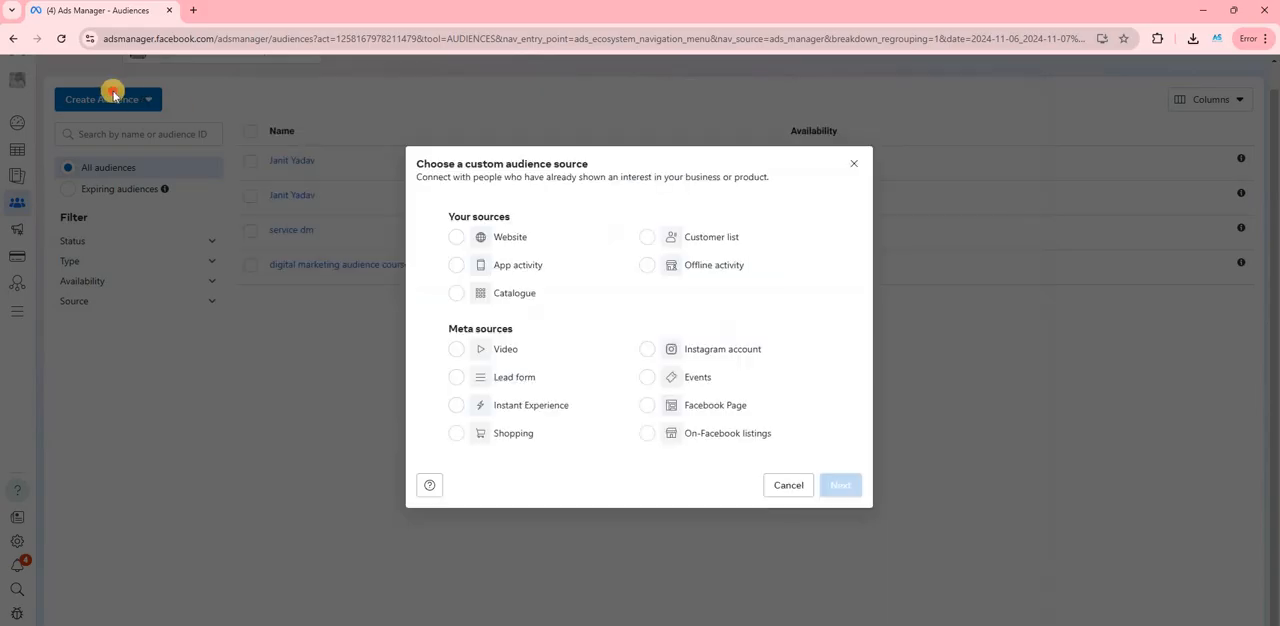
{"action": "left_click", "coordinate": [856, 168]}
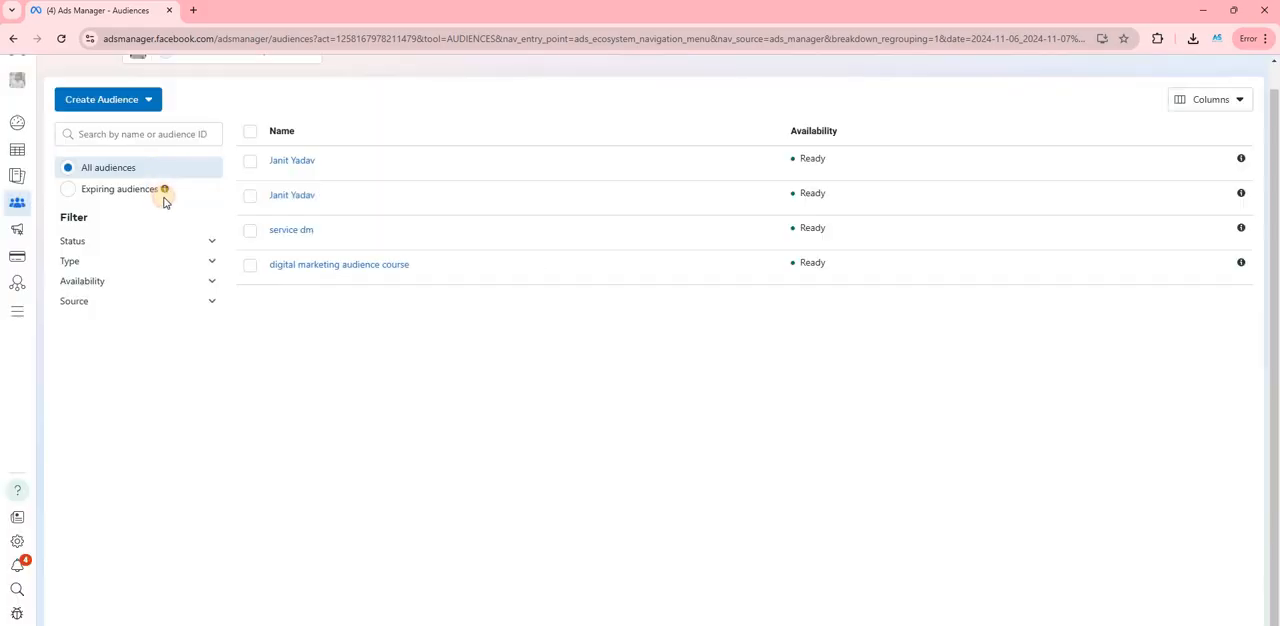
- Start another lookalike audience and set its audience size to 4%
{"action": "left_click", "coordinate": [112, 101]}
{"action": "left_click", "coordinate": [118, 158]}
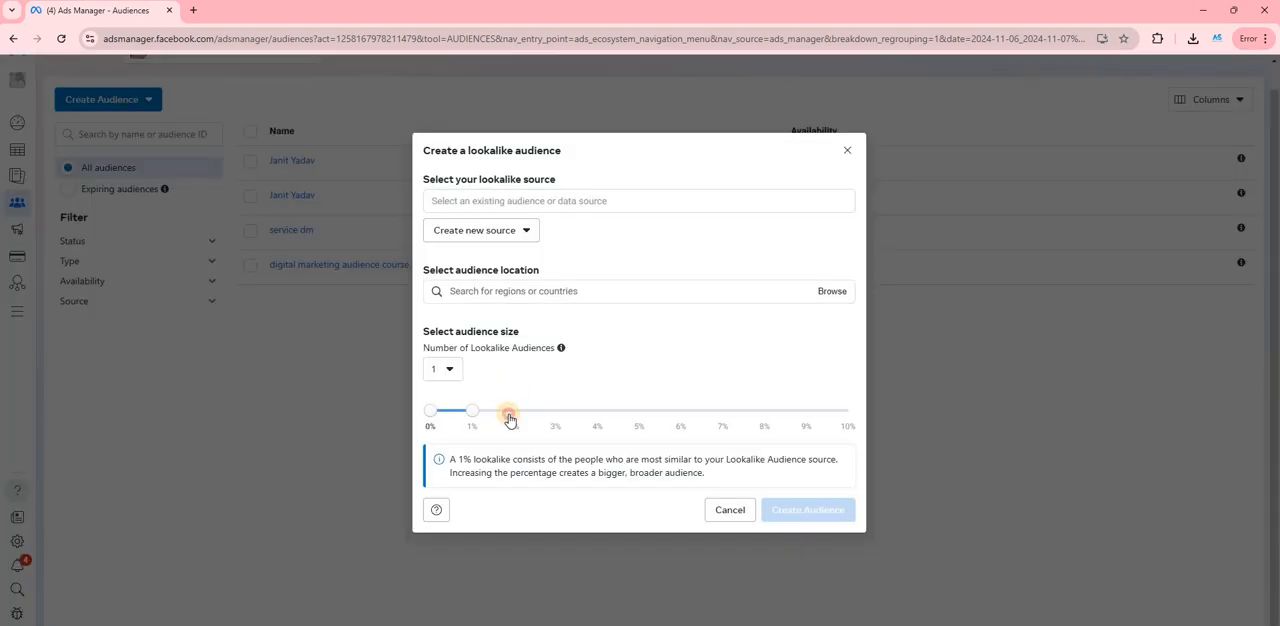
{"action": "left_click", "coordinate": [509, 418]}
{"action": "mouse_move", "coordinate": [561, 349]}
{"action": "left_click_drag", "start_coordinate": [513, 414], "coordinate": [463, 417]}
{"action": "left_click_drag", "start_coordinate": [463, 417], "coordinate": [591, 425]}
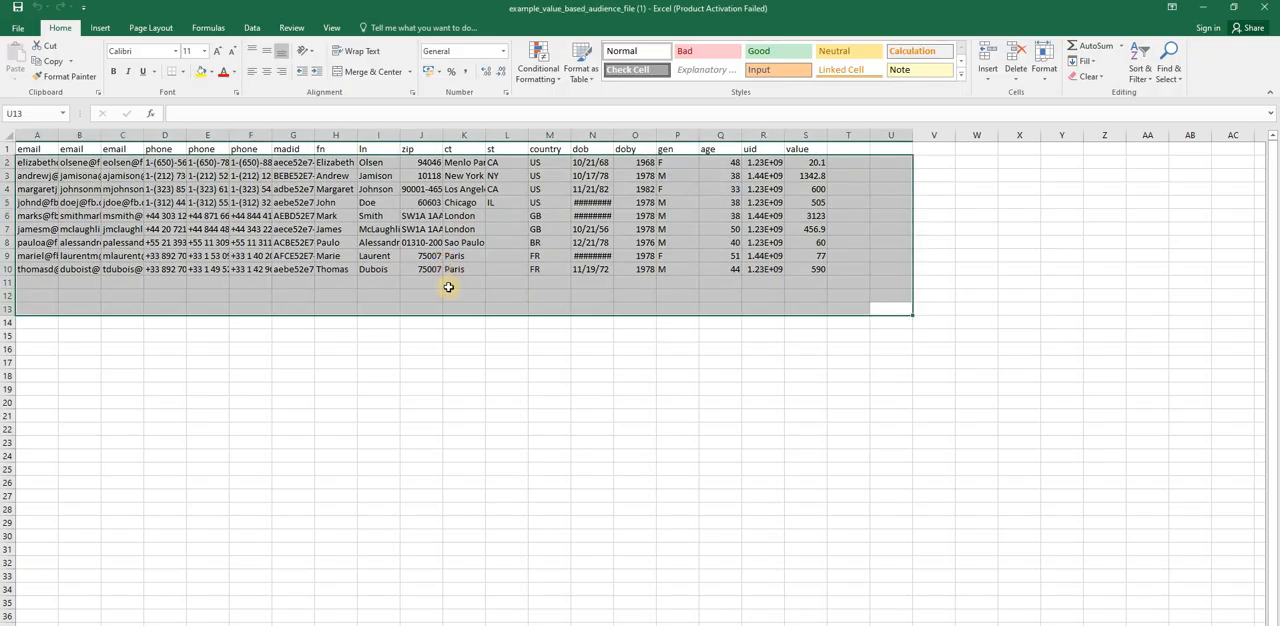
- Examine the city, email, age and uid columns of the Excel template by selecting sample cells in them
{"action": "left_click", "coordinate": [466, 163]}
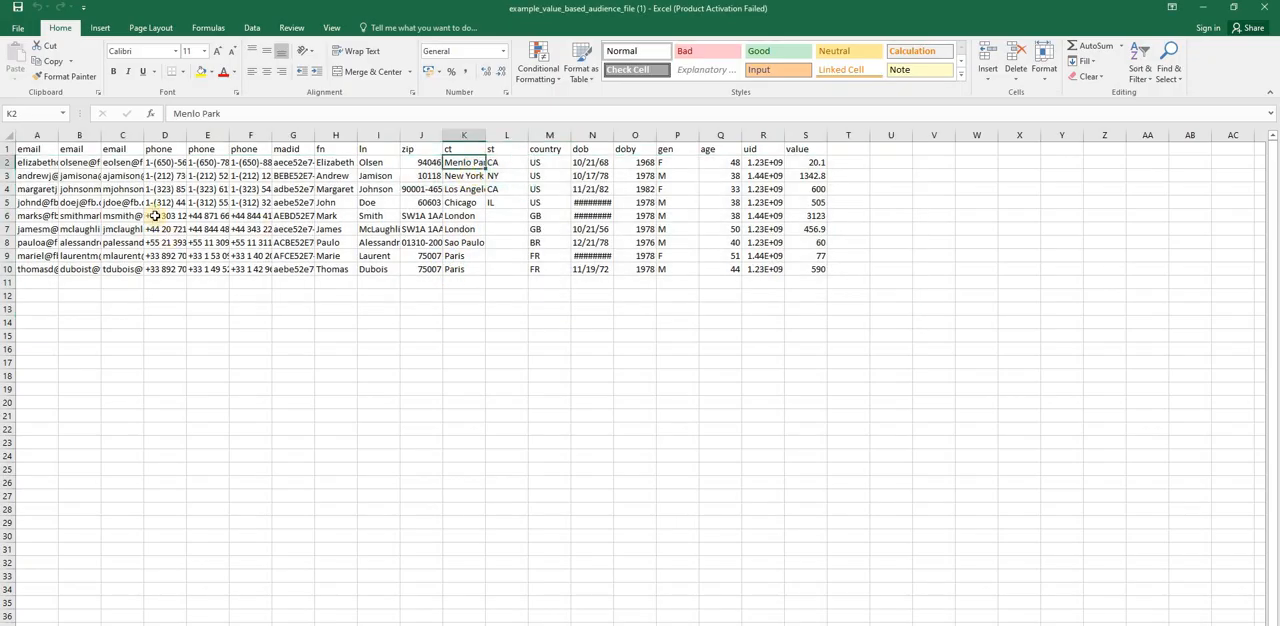
{"action": "left_click_drag", "start_coordinate": [120, 166], "coordinate": [121, 170]}
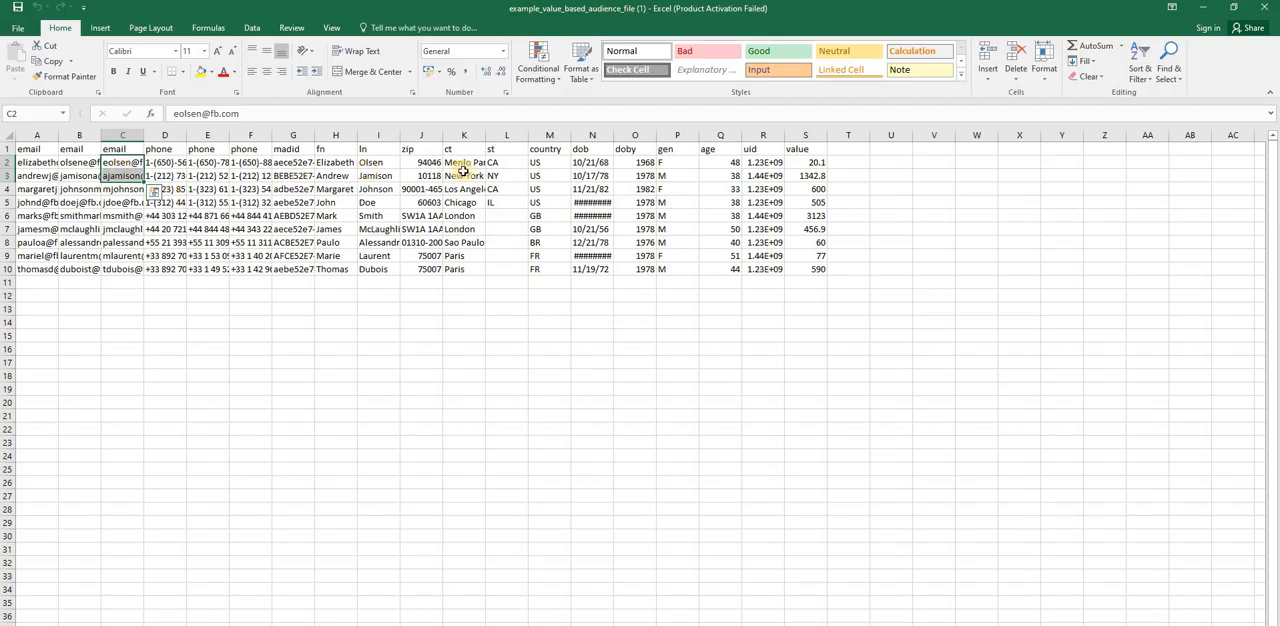
{"action": "left_click", "coordinate": [725, 164]}
{"action": "left_click_drag", "start_coordinate": [725, 164], "coordinate": [763, 256]}
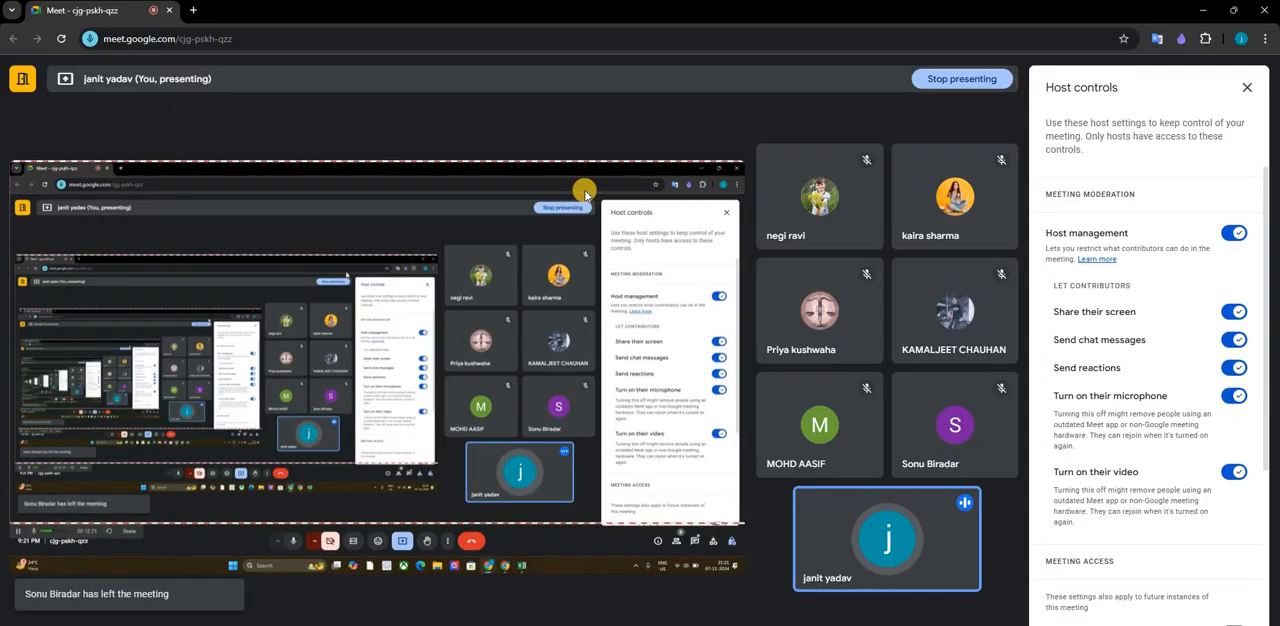
- Switch from Google Meet back to Ads Manager, close the lookalike audience dialog and open the Campaigns page
{"action": "left_click", "coordinate": [1238, 398]}
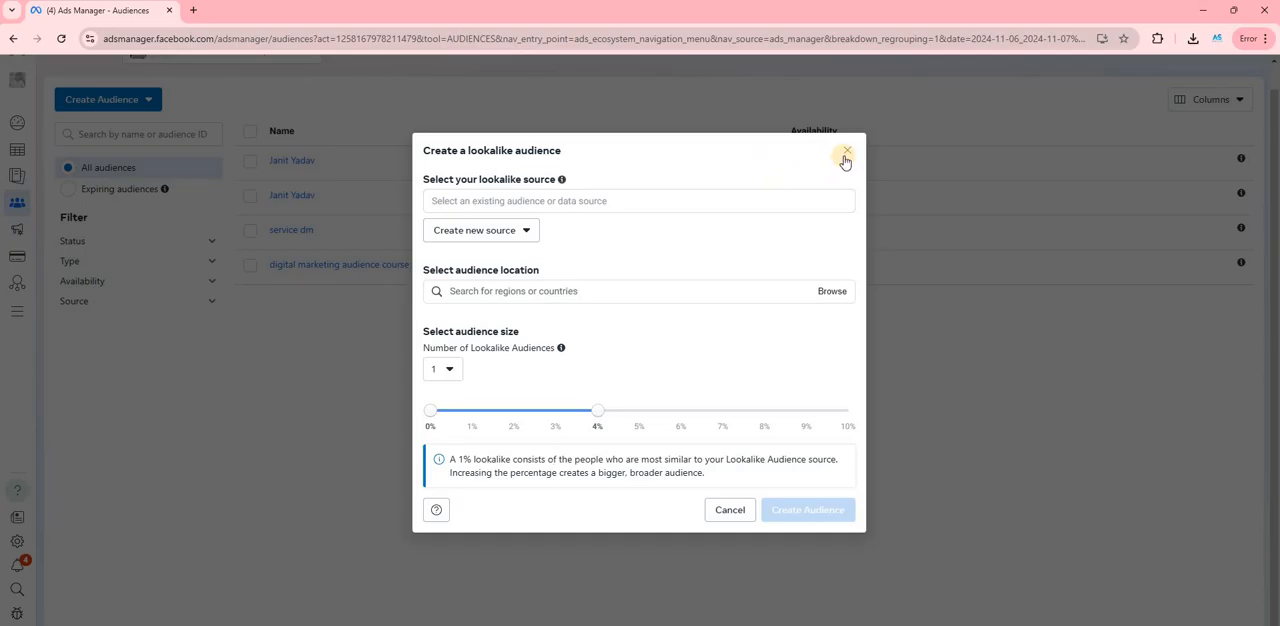
{"action": "left_click", "coordinate": [845, 155]}
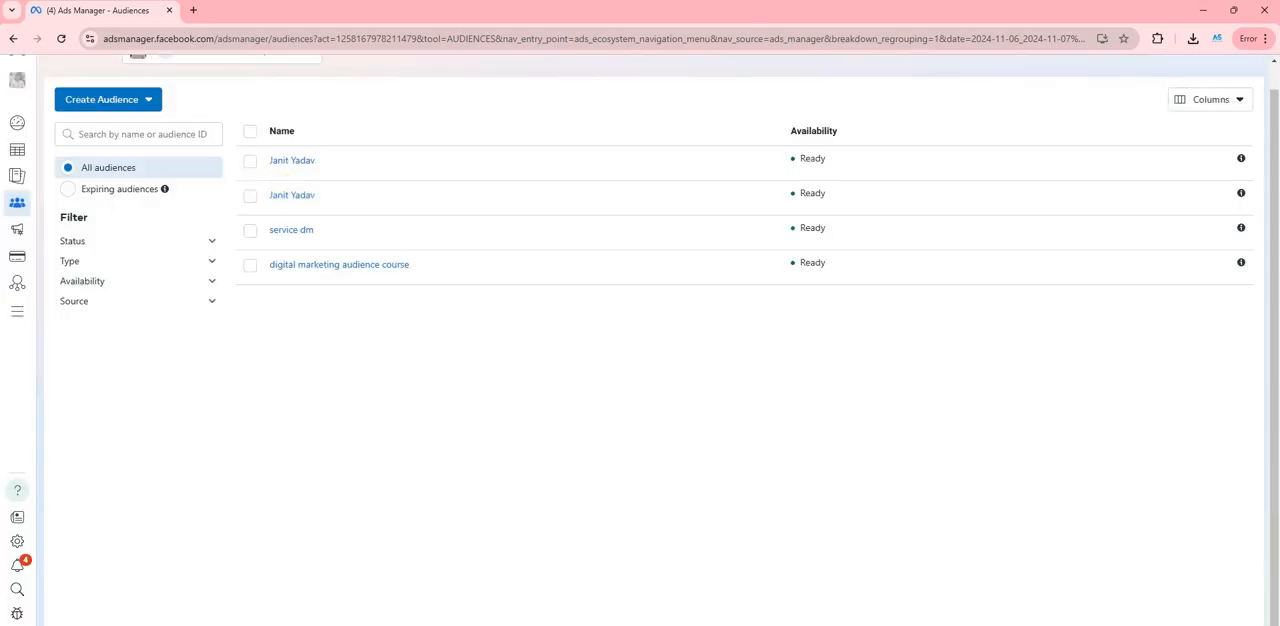
{"action": "left_click", "coordinate": [24, 163]}
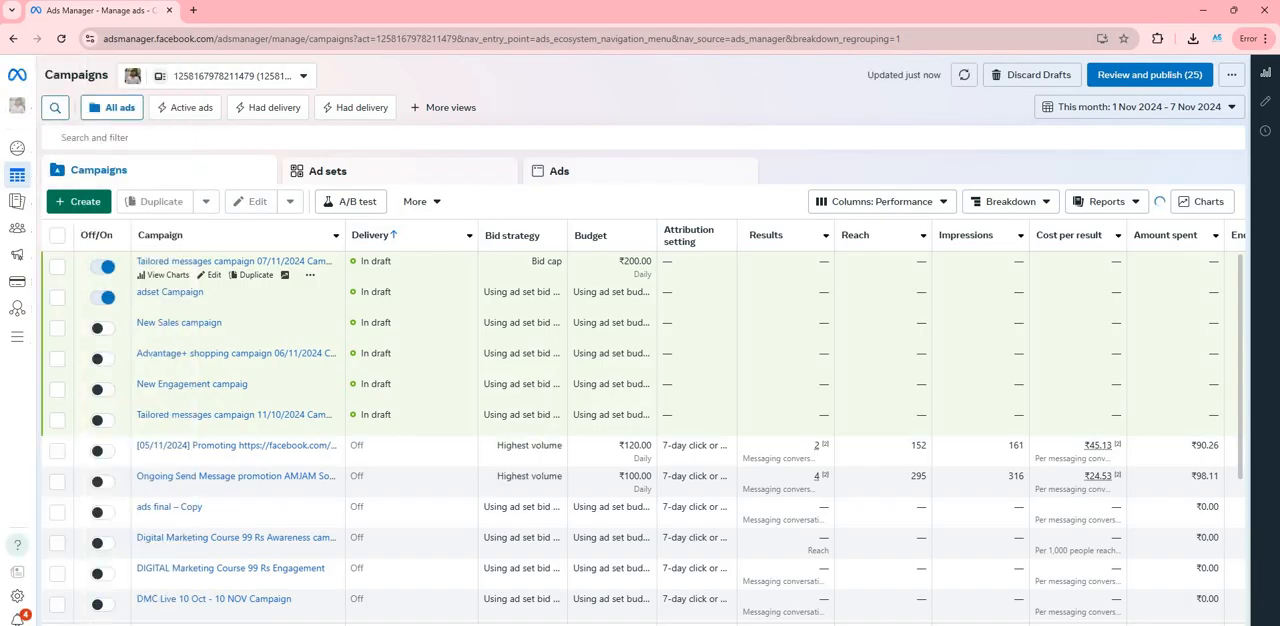
- Open the draft Tailored messages campaign 07/11/2024 for editing, and check the Google Meet window
{"action": "key", "text": "alt+Tab"}
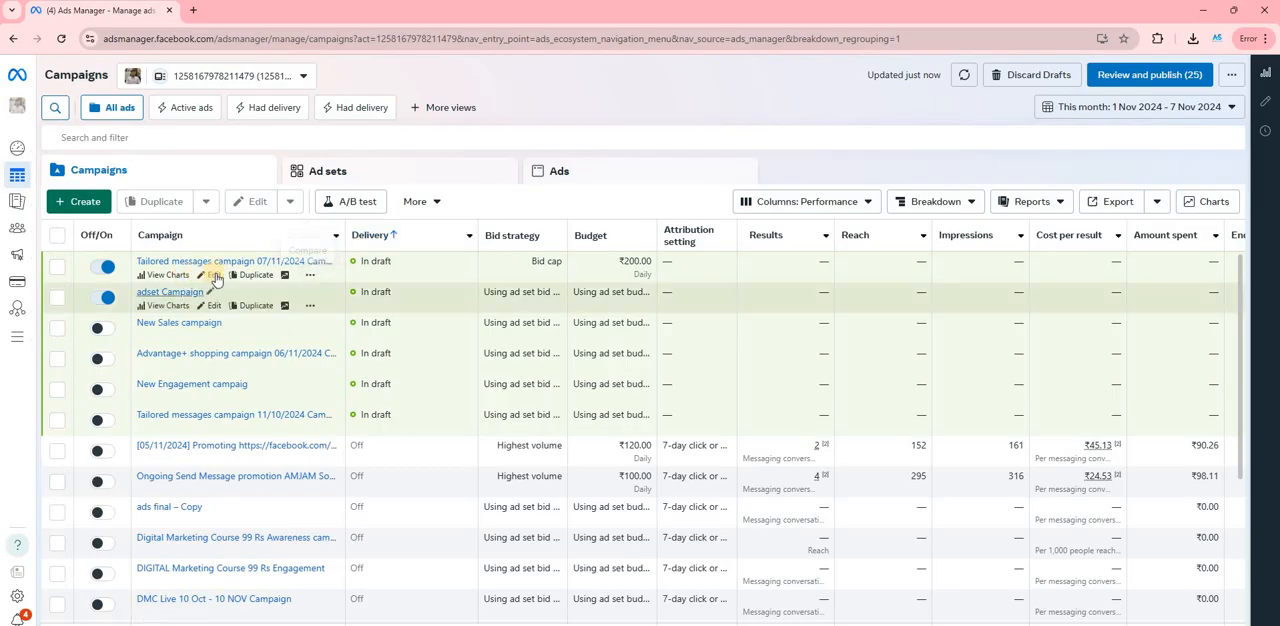
{"action": "left_click", "coordinate": [213, 276]}
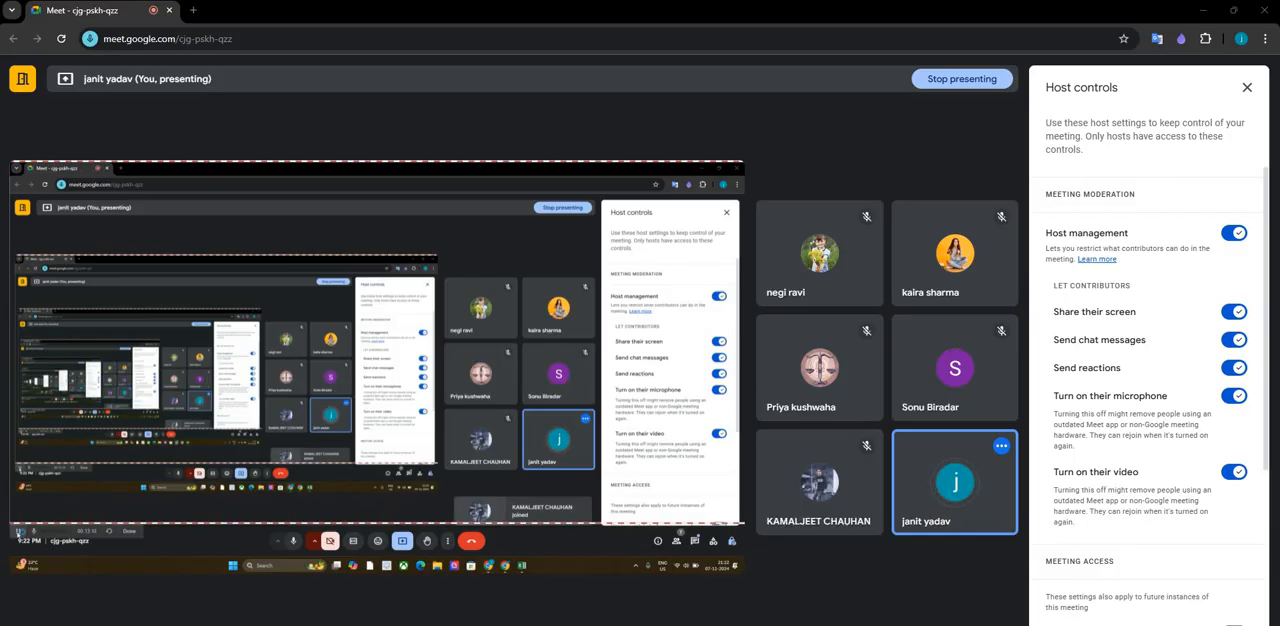
{"action": "key", "text": "alt+Tab"}
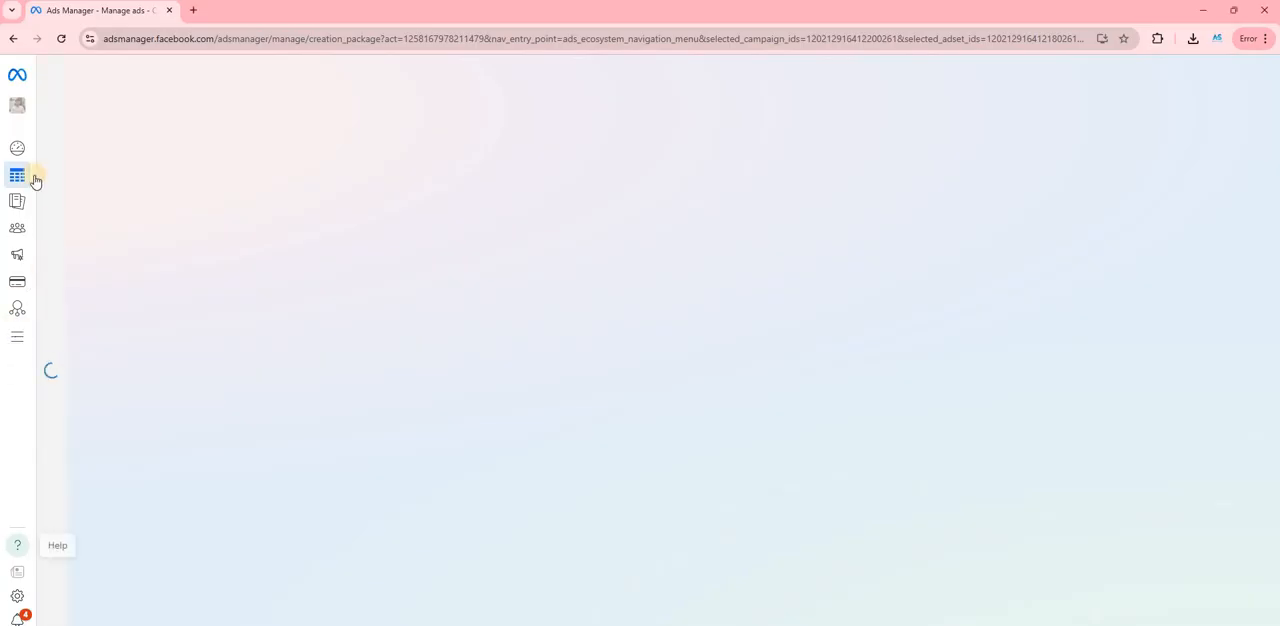
- View the list of existing audiences on the Audiences page and return to the Campaigns page
{"action": "mouse_move", "coordinate": [43, 226]}
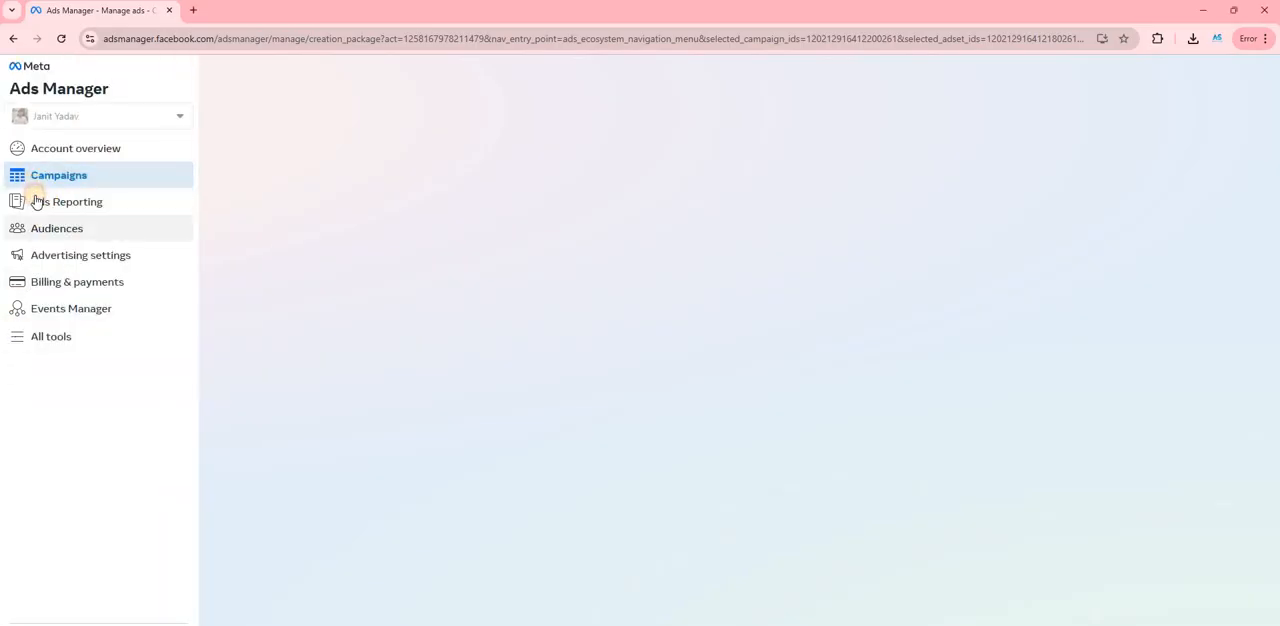
{"action": "left_click", "coordinate": [79, 240]}
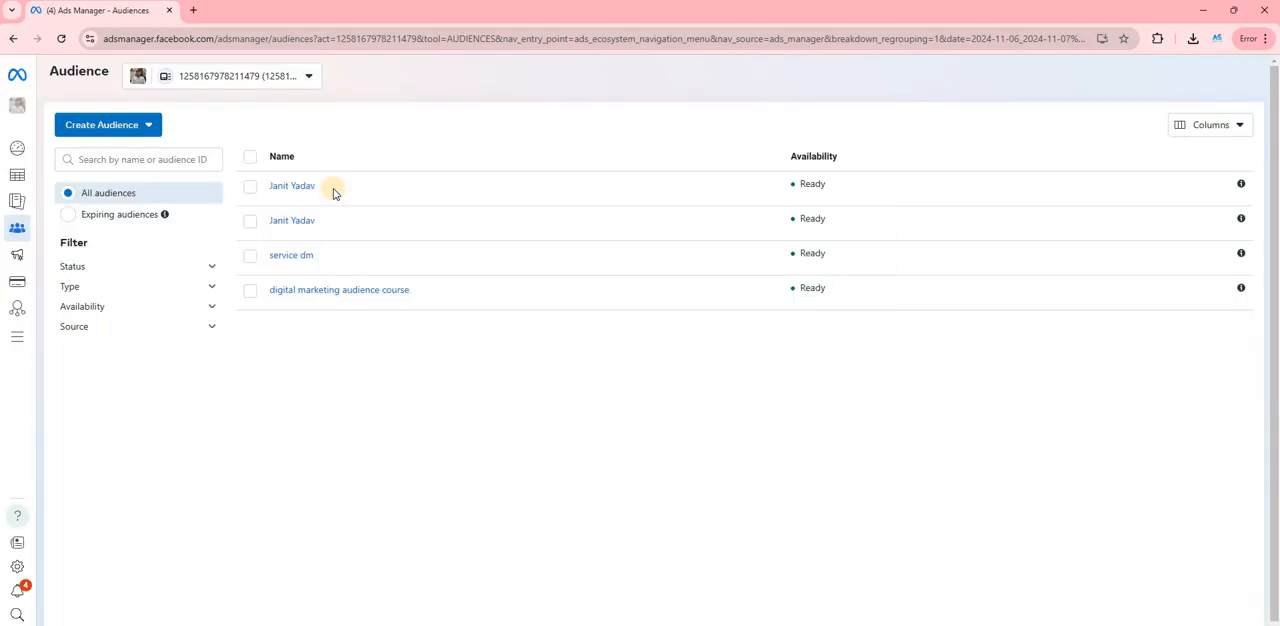
{"action": "mouse_move", "coordinate": [327, 220]}
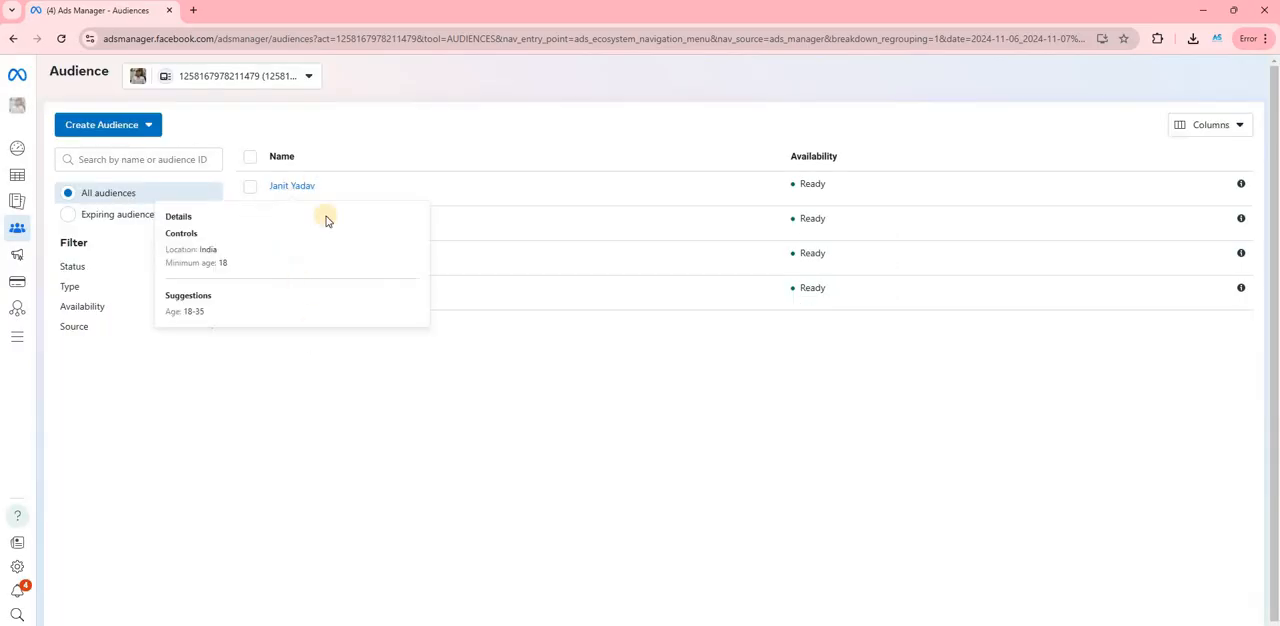
{"action": "left_click", "coordinate": [11, 180]}
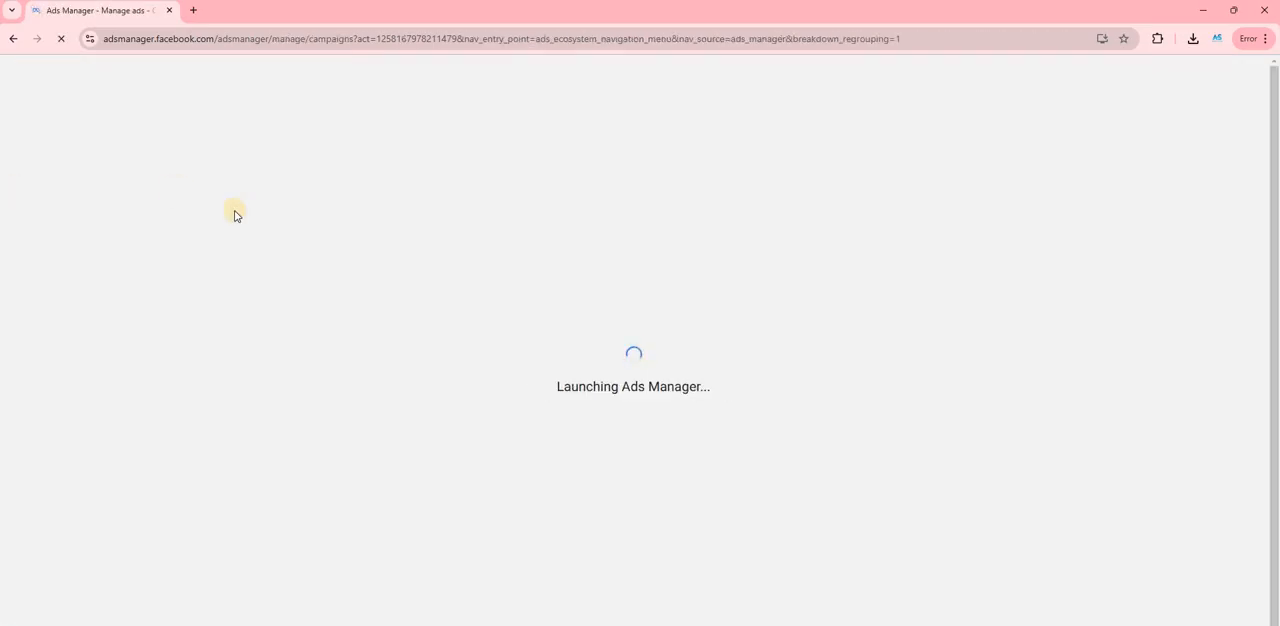
- Open the draft Advantage+ shopping campaign 06/11/2024, examine its campaign-level conversion, audience location, reporting and budget settings, and close the editor
{"action": "scroll", "coordinate": [205, 347], "scroll_direction": "down", "scroll_amount": 1}
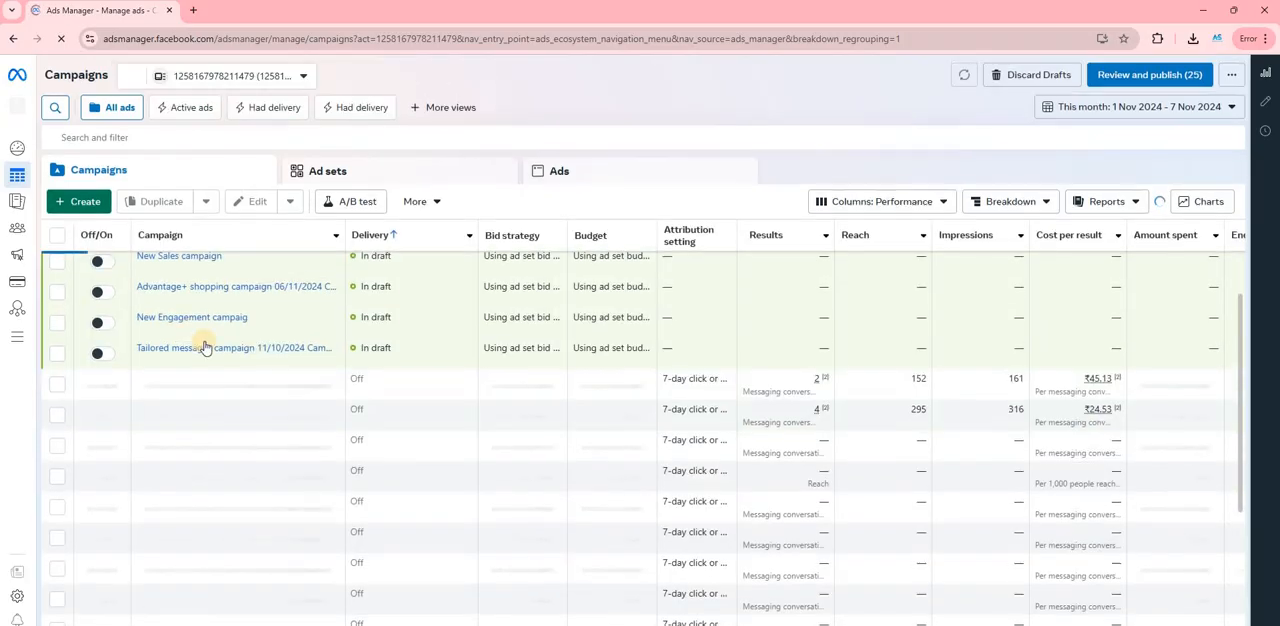
{"action": "left_click", "coordinate": [215, 369]}
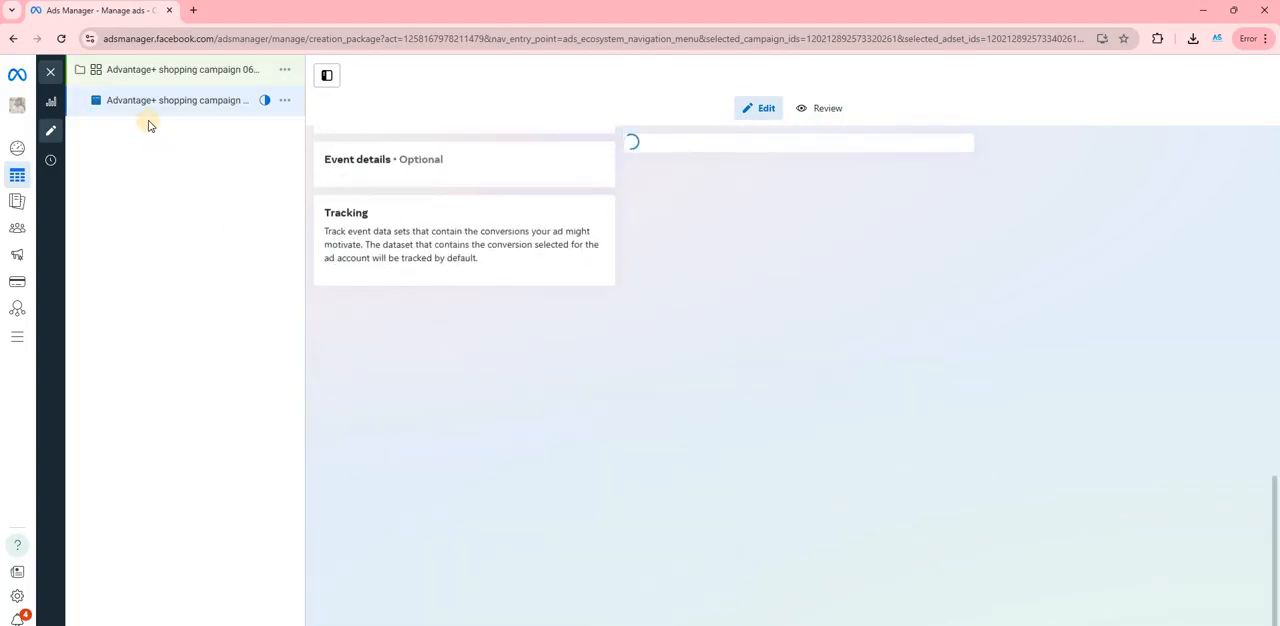
{"action": "left_click", "coordinate": [164, 74]}
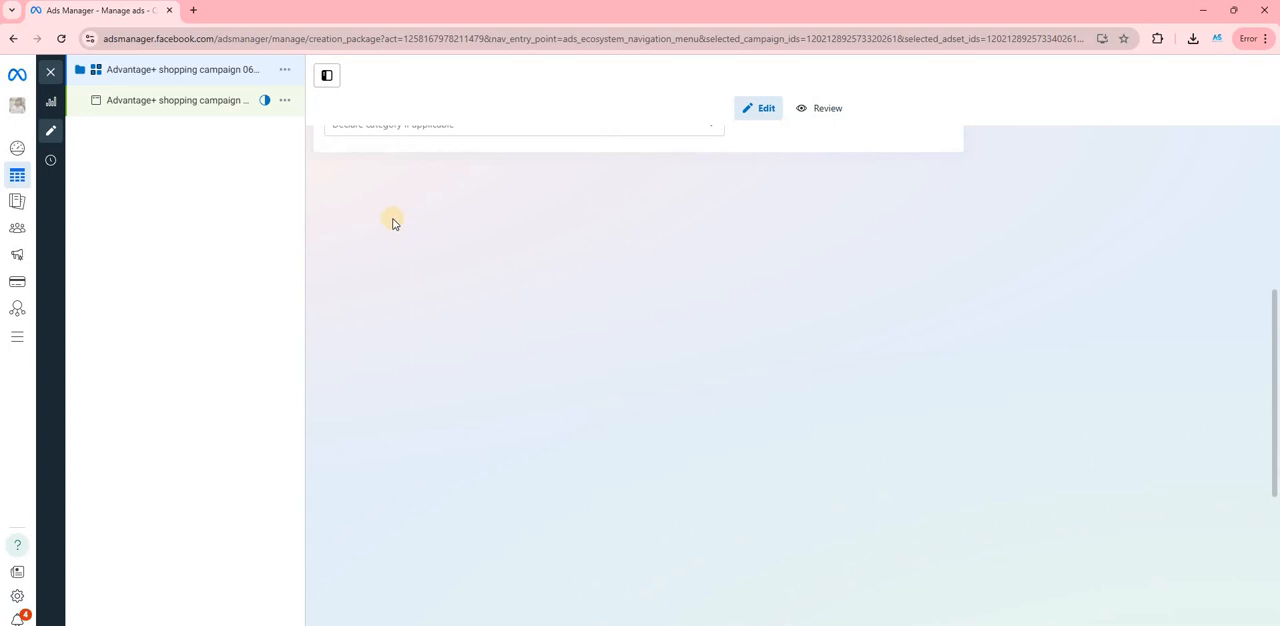
{"action": "scroll", "coordinate": [403, 250], "scroll_direction": "down", "scroll_amount": 5}
{"action": "scroll", "coordinate": [403, 253], "scroll_direction": "up", "scroll_amount": 3}
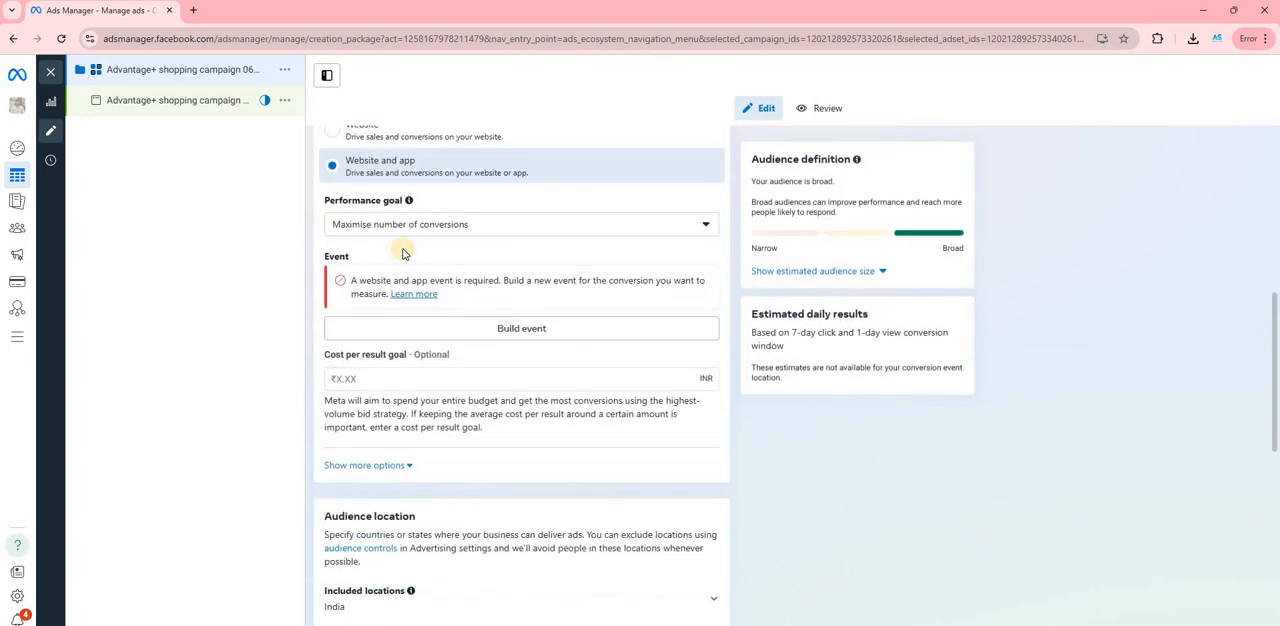
{"action": "scroll", "coordinate": [403, 253], "scroll_direction": "up", "scroll_amount": 1}
{"action": "scroll", "coordinate": [403, 253], "scroll_direction": "down", "scroll_amount": 7}
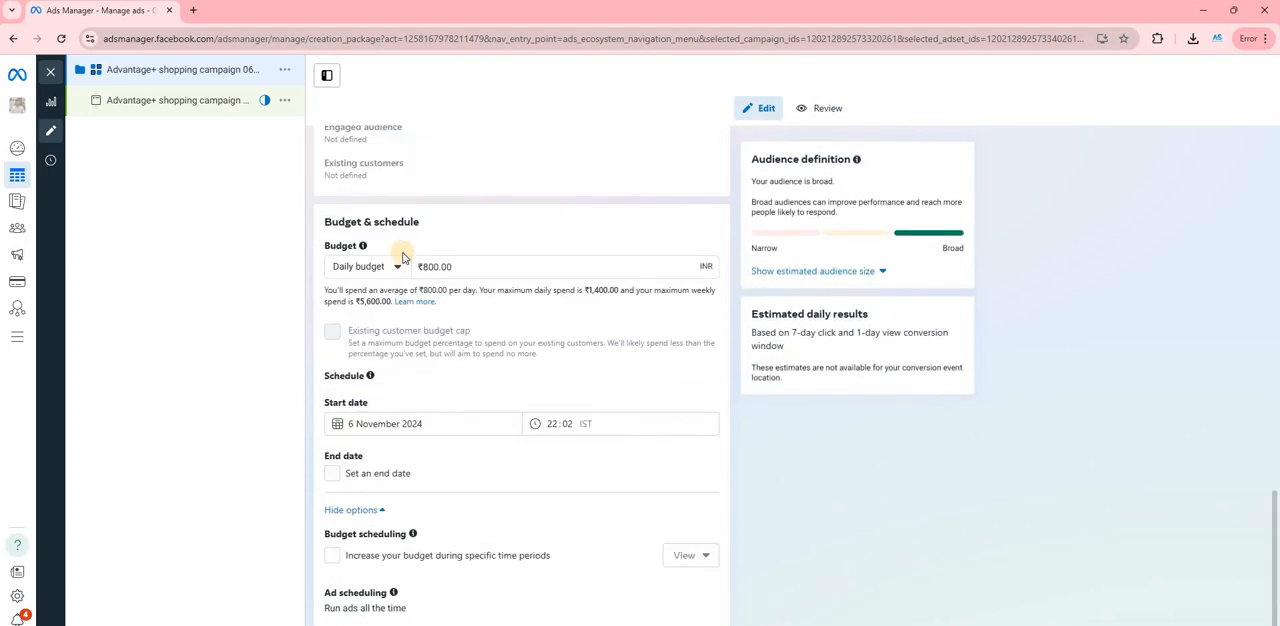
{"action": "scroll", "coordinate": [398, 288], "scroll_direction": "up", "scroll_amount": 1}
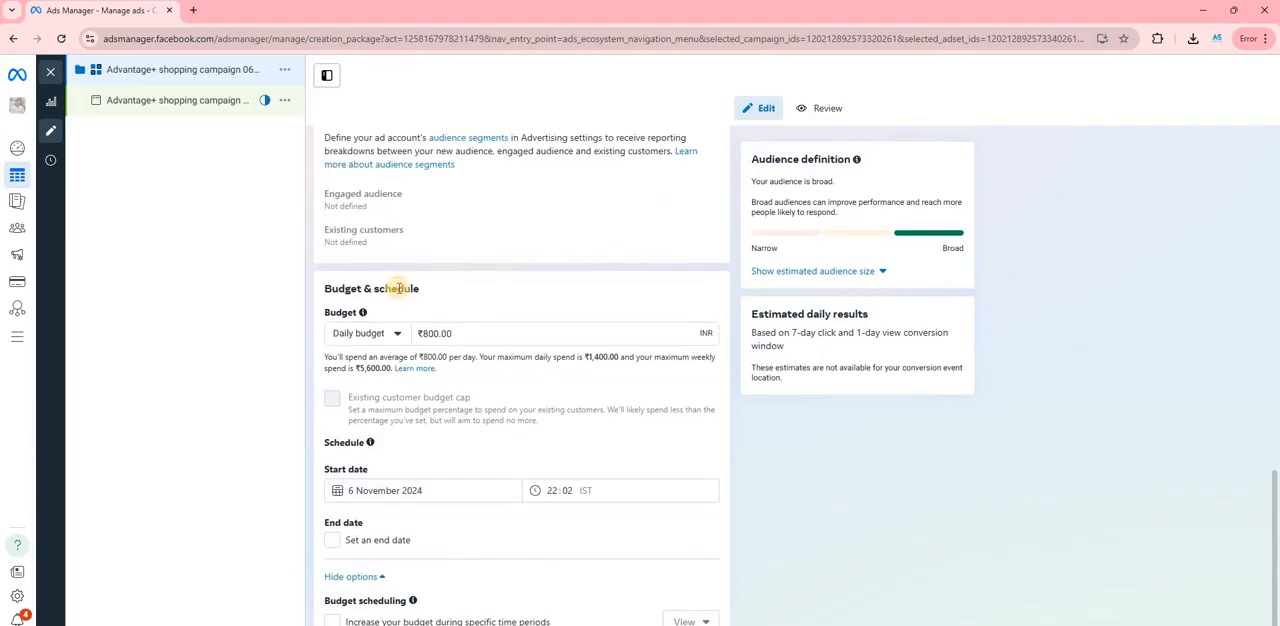
{"action": "scroll", "coordinate": [398, 288], "scroll_direction": "up", "scroll_amount": 5}
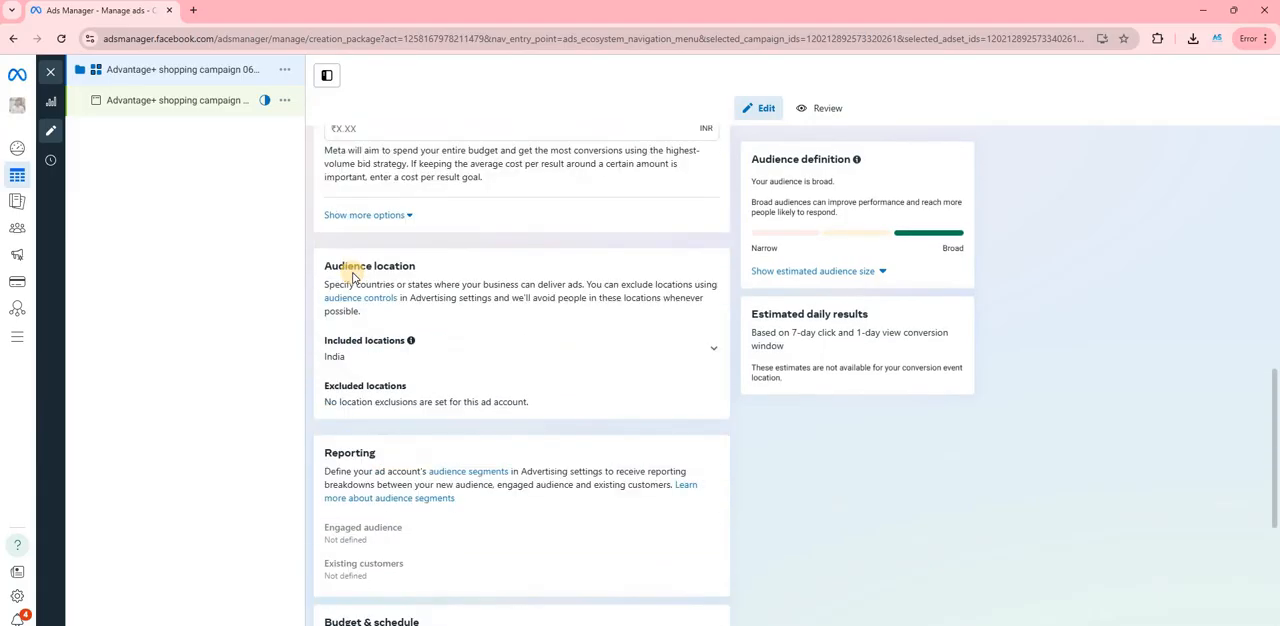
{"action": "scroll", "coordinate": [352, 277], "scroll_direction": "up", "scroll_amount": 5}
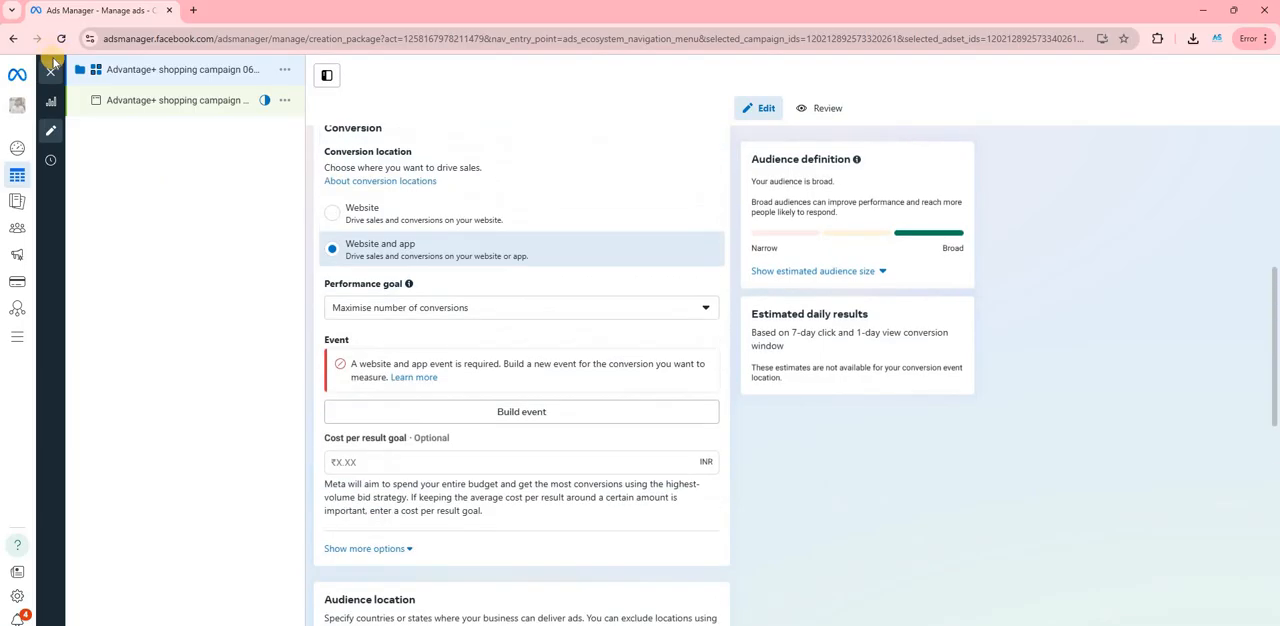
{"action": "left_click", "coordinate": [51, 72]}
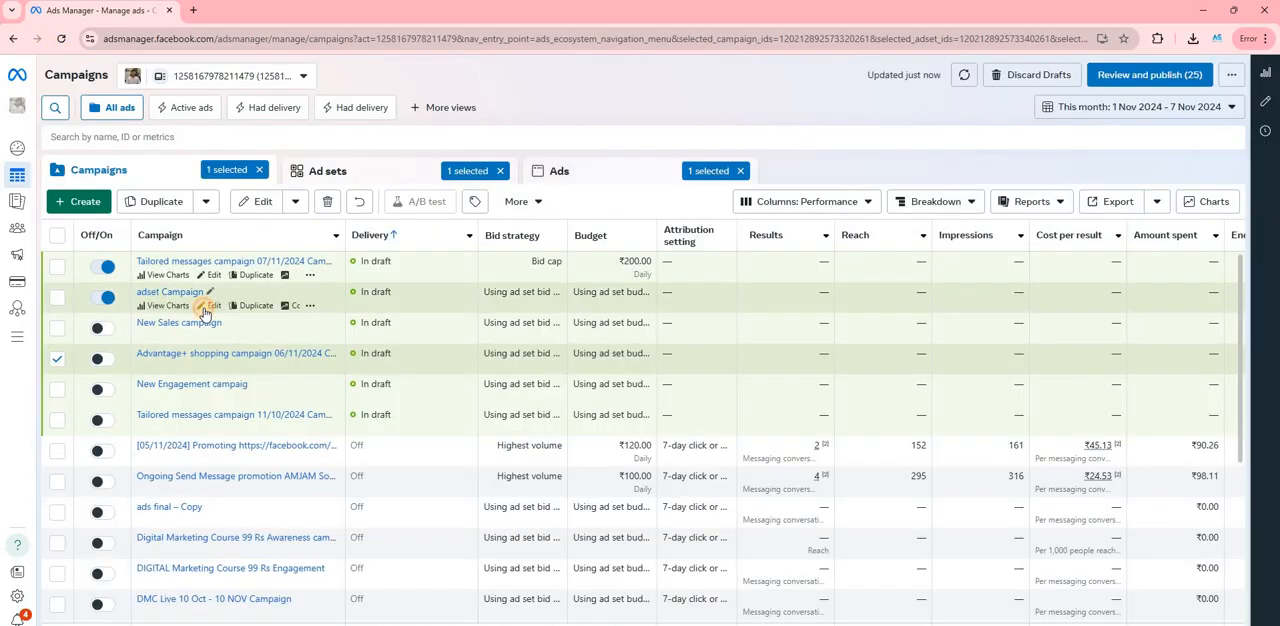
- Open the draft adset Campaign for editing and apply the saved audience "digital marketing audience course" in its Audience section
{"action": "left_click", "coordinate": [205, 308]}
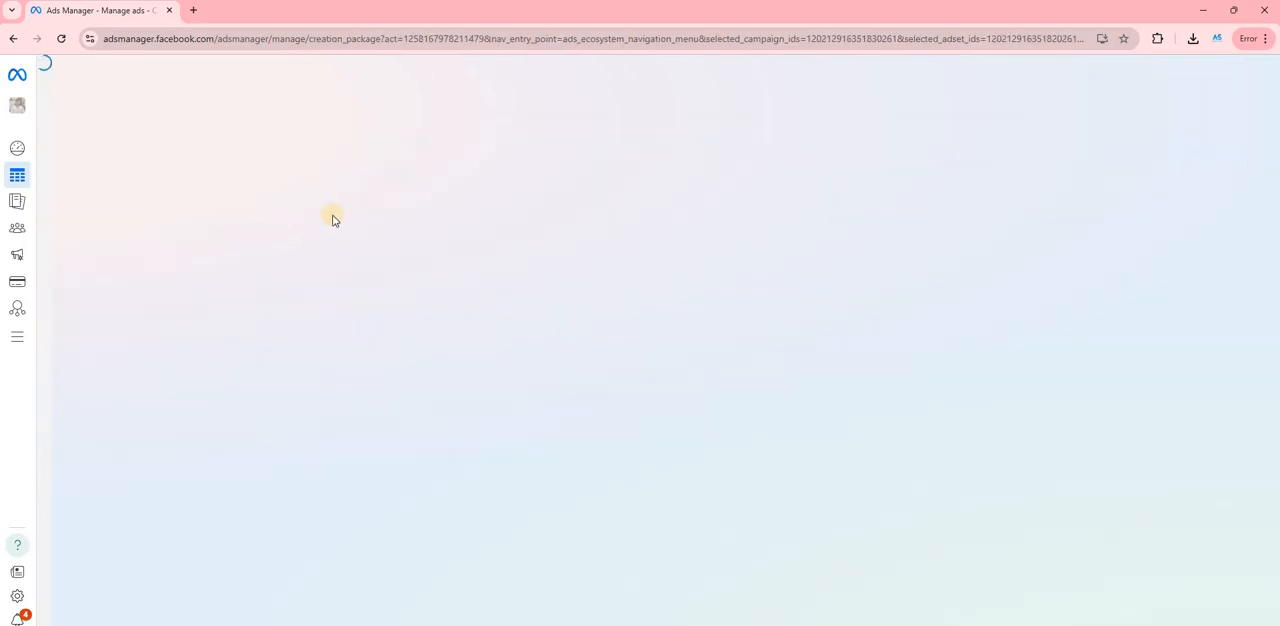
{"action": "scroll", "coordinate": [383, 240], "scroll_direction": "down", "scroll_amount": 2}
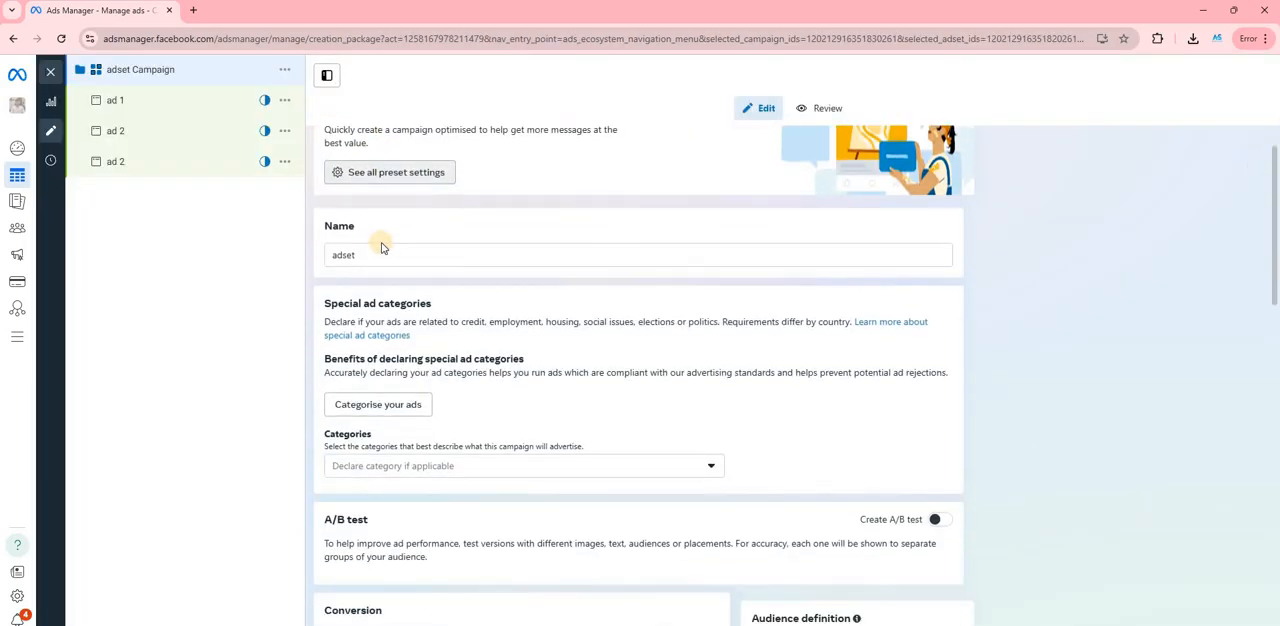
{"action": "scroll", "coordinate": [388, 263], "scroll_direction": "down", "scroll_amount": 15}
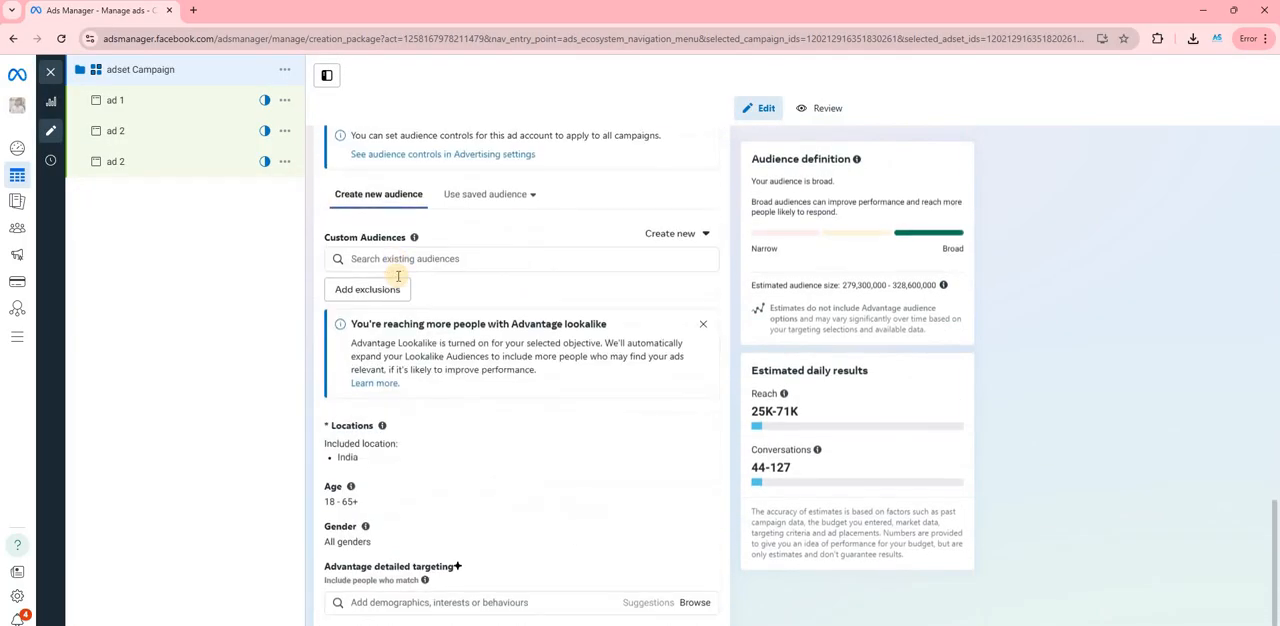
{"action": "scroll", "coordinate": [430, 230], "scroll_direction": "up", "scroll_amount": 3}
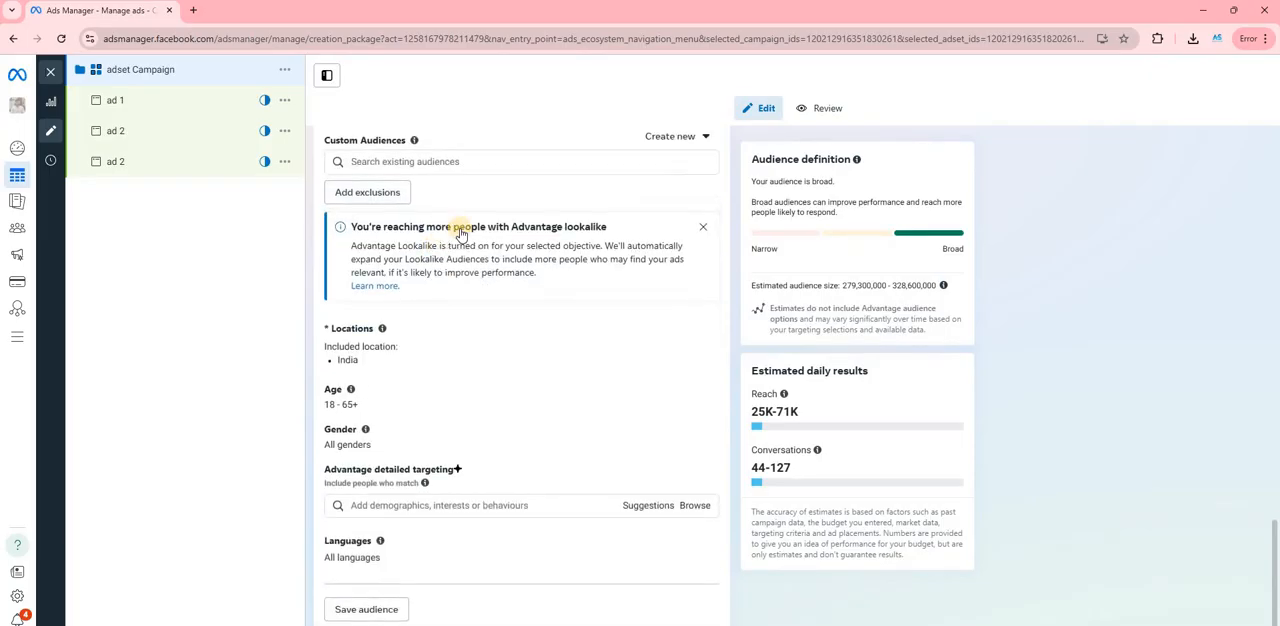
{"action": "scroll", "coordinate": [480, 350], "scroll_direction": "down", "scroll_amount": 1}
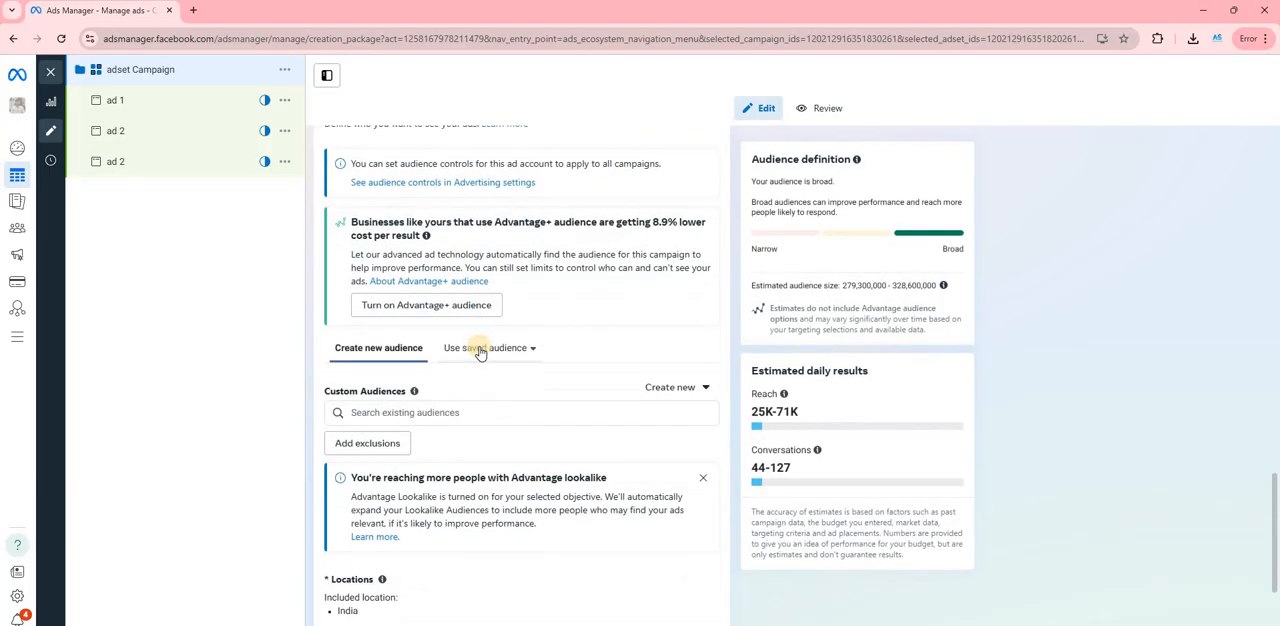
{"action": "left_click", "coordinate": [482, 348]}
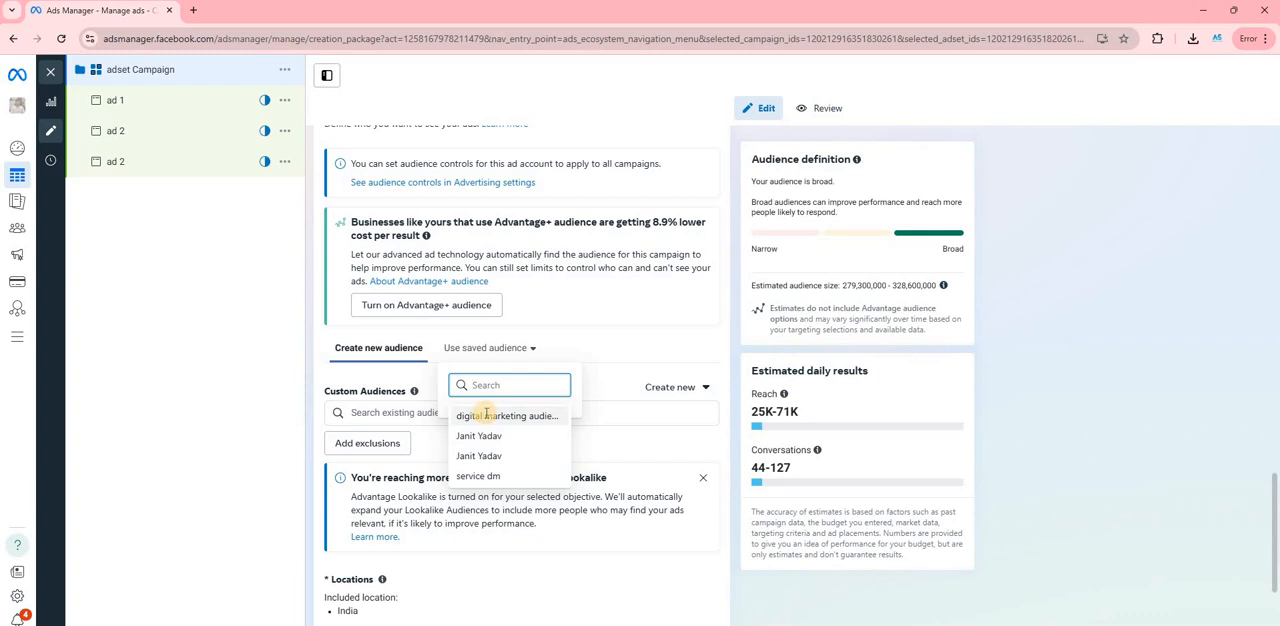
{"action": "left_click", "coordinate": [486, 414]}
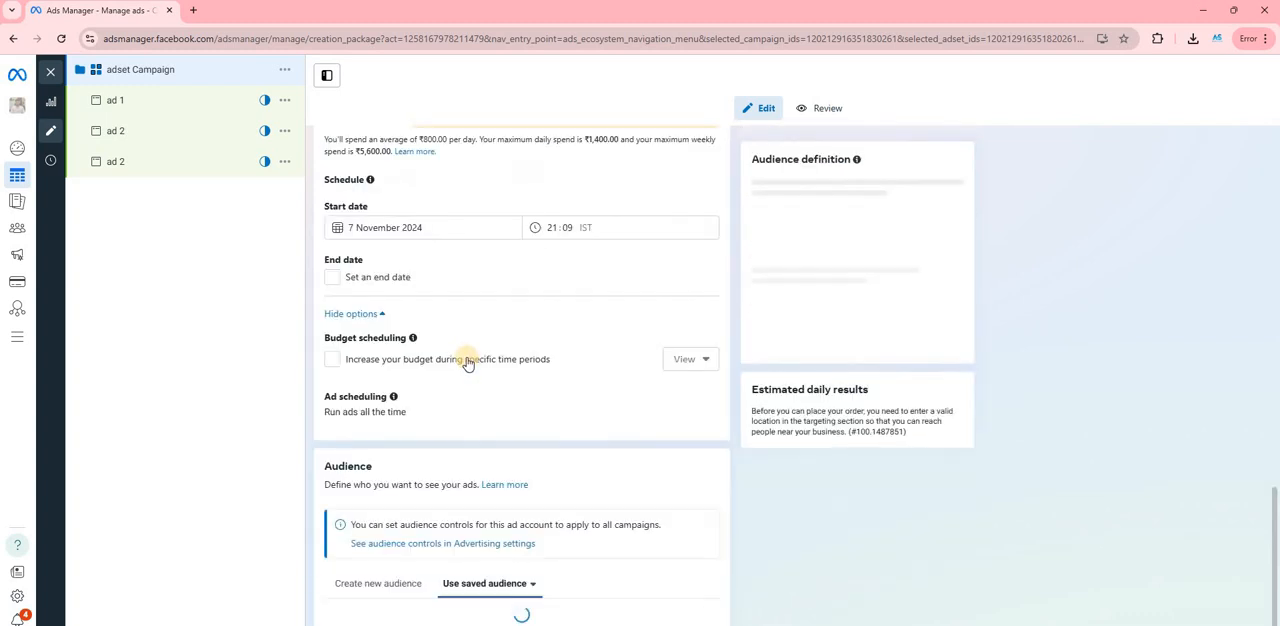
- Examine the saved audience's location, age and detailed targeting, highlighting the text of these details
{"action": "scroll", "coordinate": [468, 363], "scroll_direction": "down", "scroll_amount": 3}
{"action": "scroll", "coordinate": [470, 345], "scroll_direction": "down", "scroll_amount": 1}
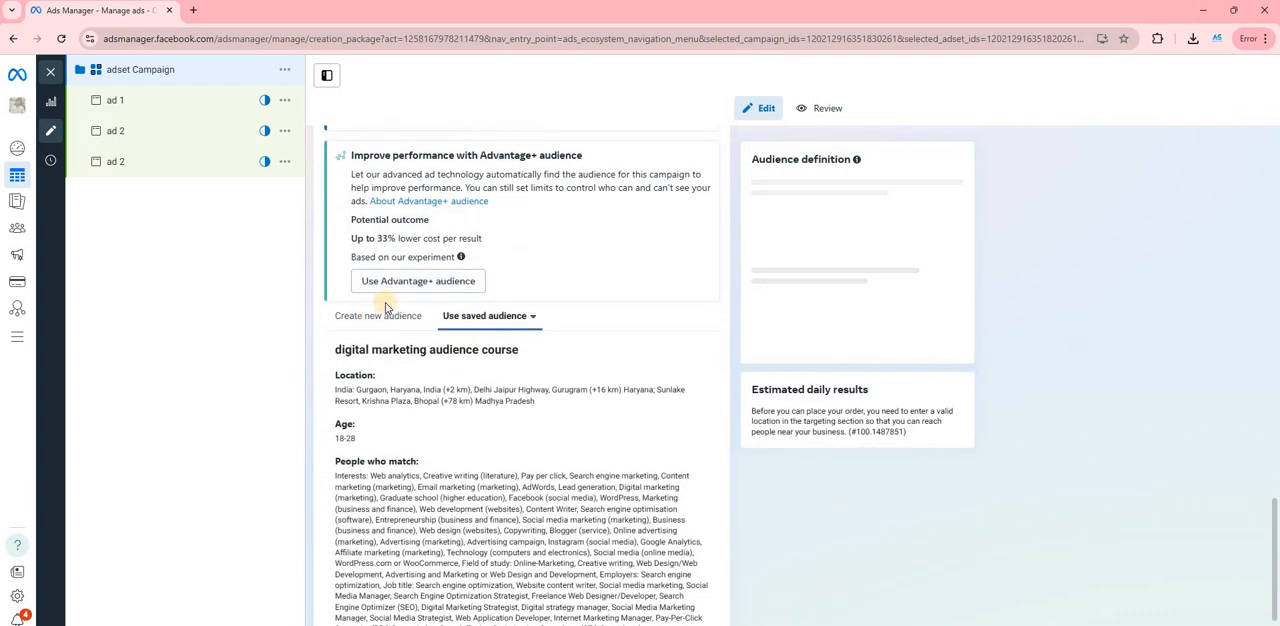
{"action": "scroll", "coordinate": [384, 309], "scroll_direction": "down", "scroll_amount": 1}
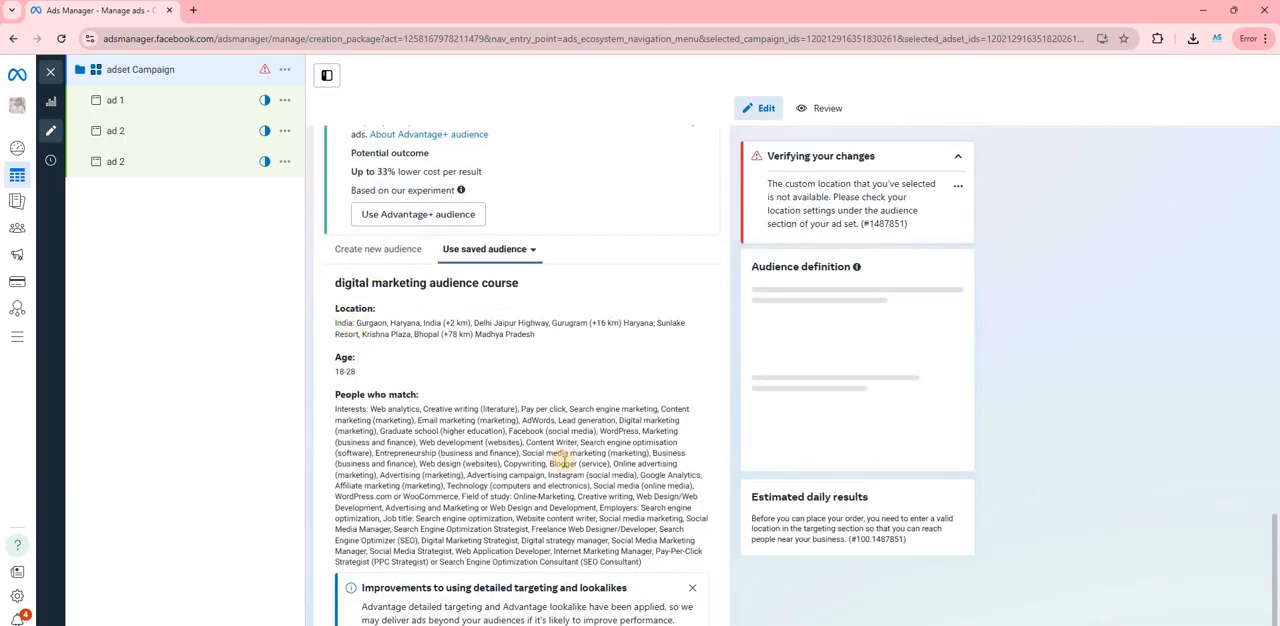
{"action": "left_click_drag", "start_coordinate": [565, 462], "coordinate": [645, 558]}
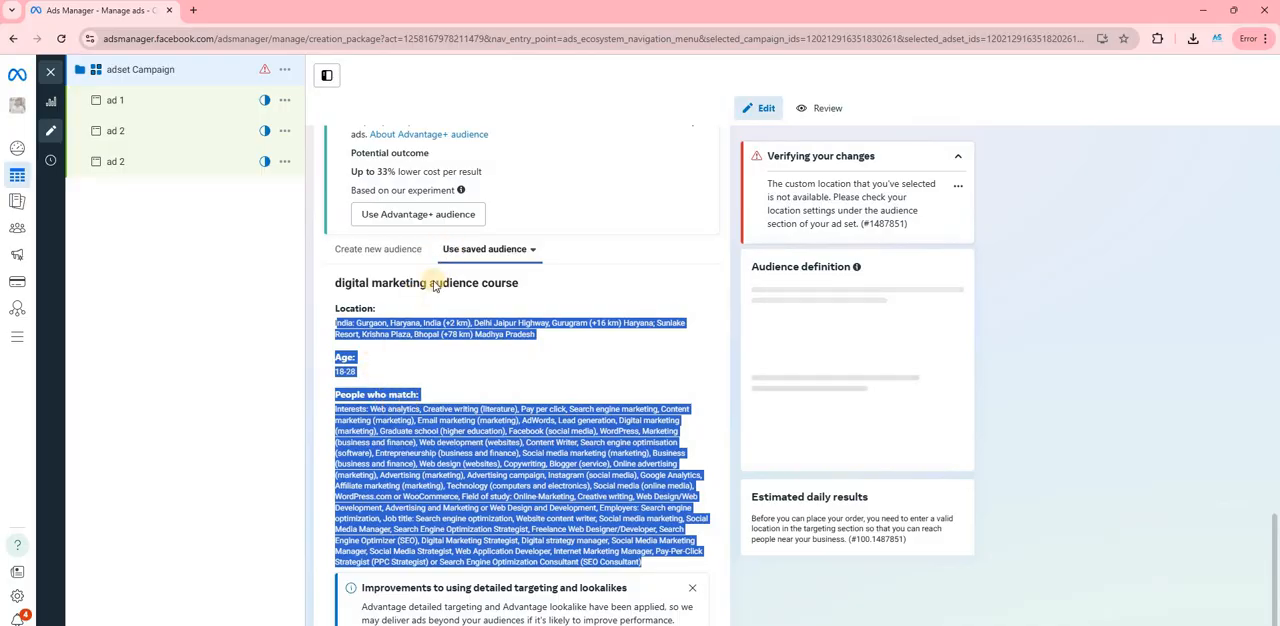
{"action": "scroll", "coordinate": [352, 345], "scroll_direction": "down", "scroll_amount": 1}
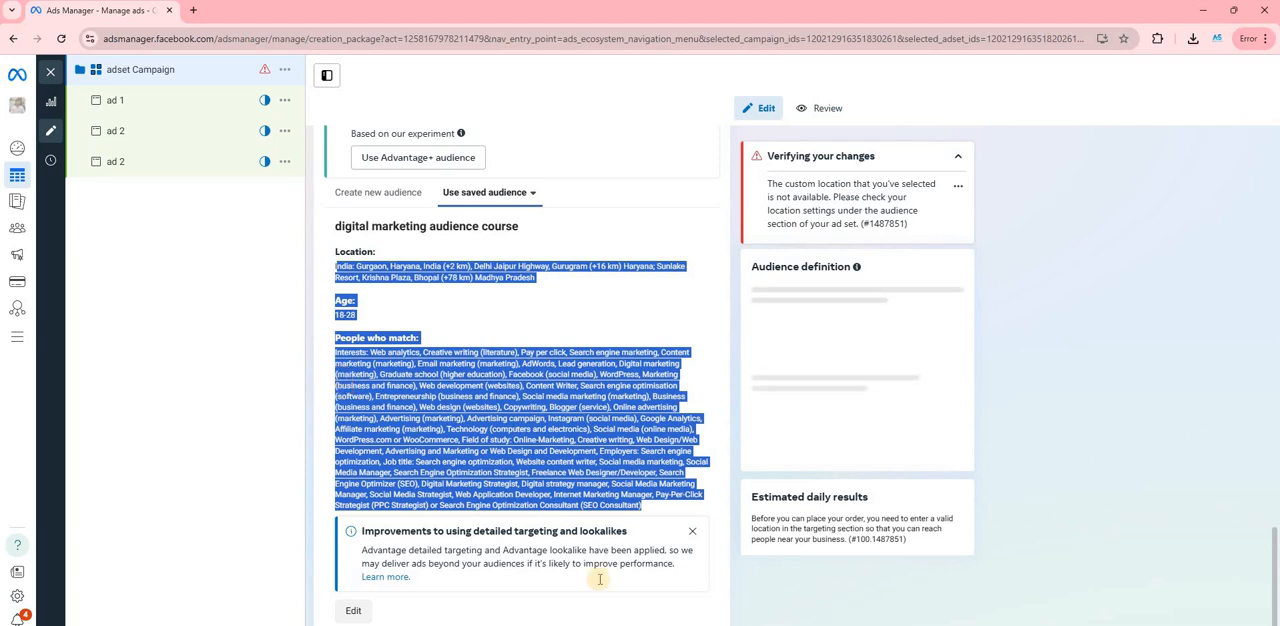
- Search Google for "facebook pixel" in a new browser tab and open Facebook's Meta pixel result
{"action": "left_click", "coordinate": [192, 9]}
{"action": "type", "text": "face"}
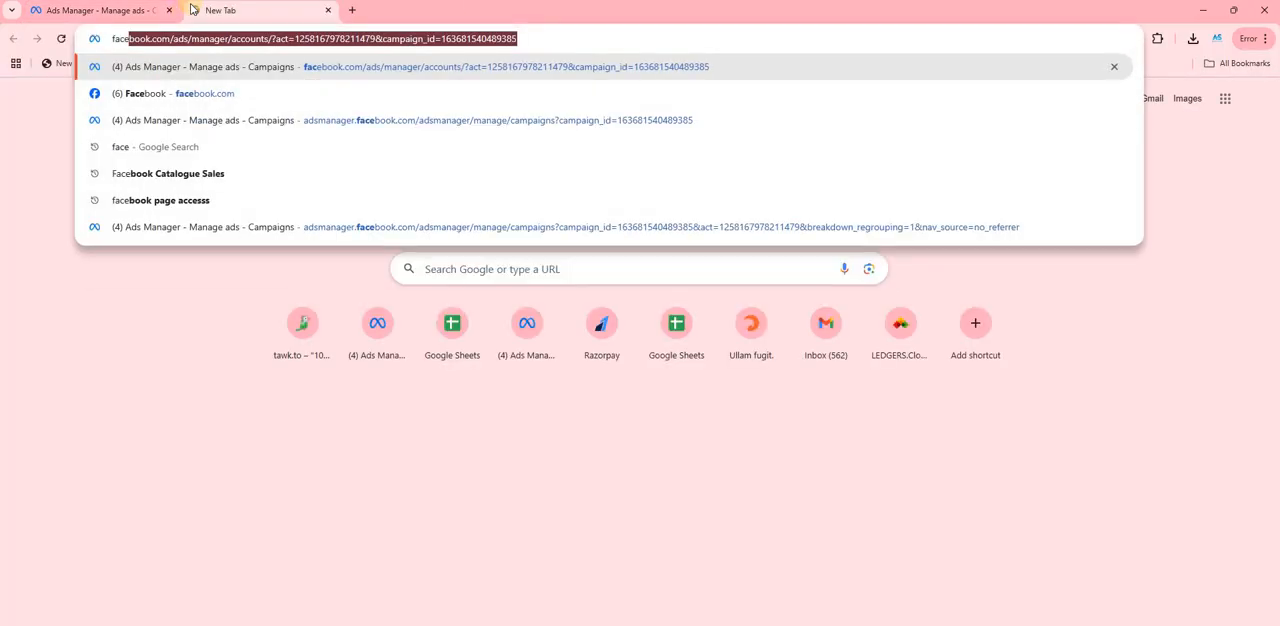
{"action": "type", "text": "book p"}
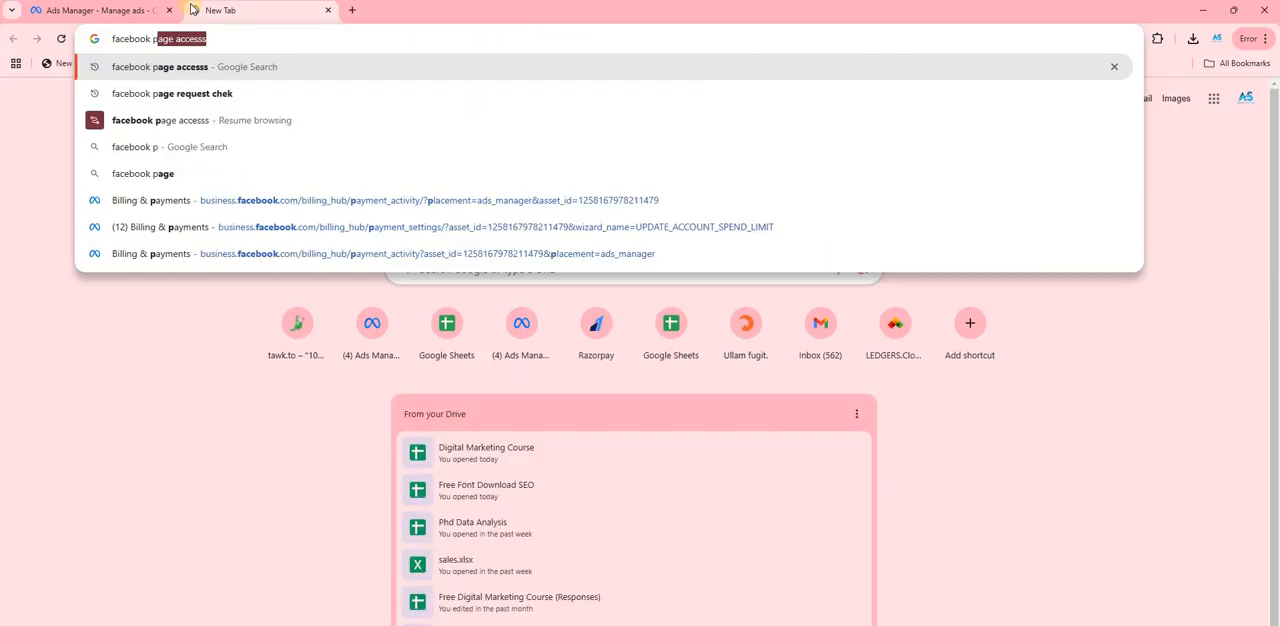
{"action": "type", "text": "ixel"}
{"action": "key", "text": "Return"}
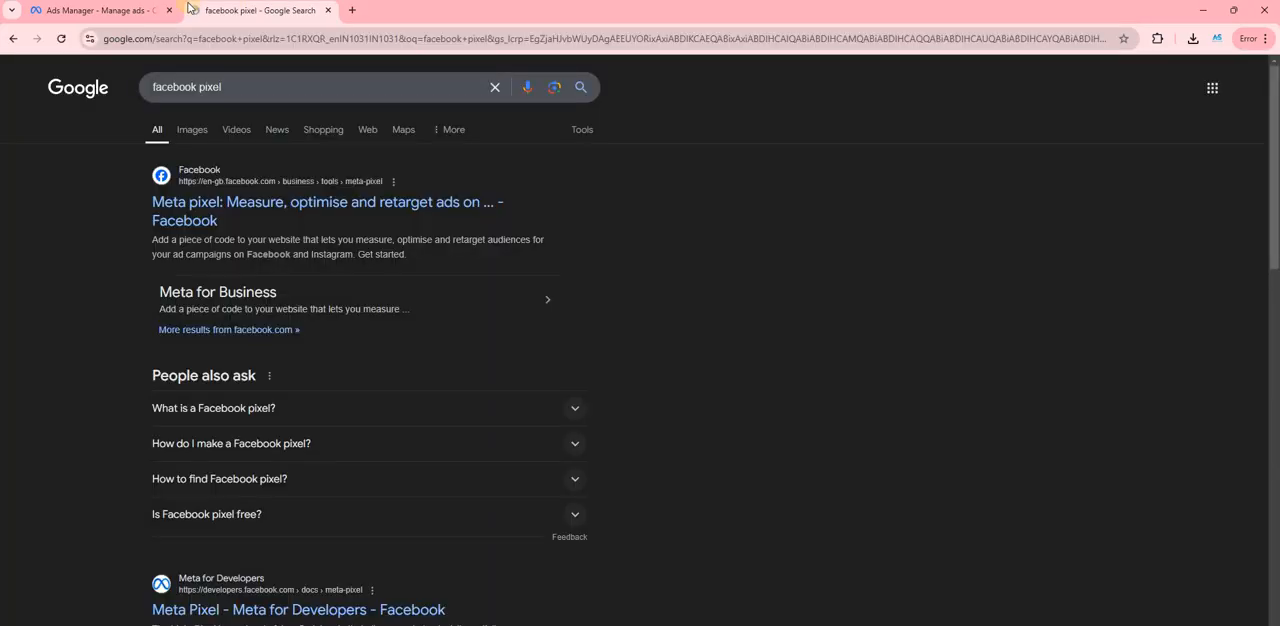
{"action": "scroll", "coordinate": [209, 331], "scroll_direction": "down", "scroll_amount": 1}
{"action": "scroll", "coordinate": [240, 230], "scroll_direction": "down", "scroll_amount": 1}
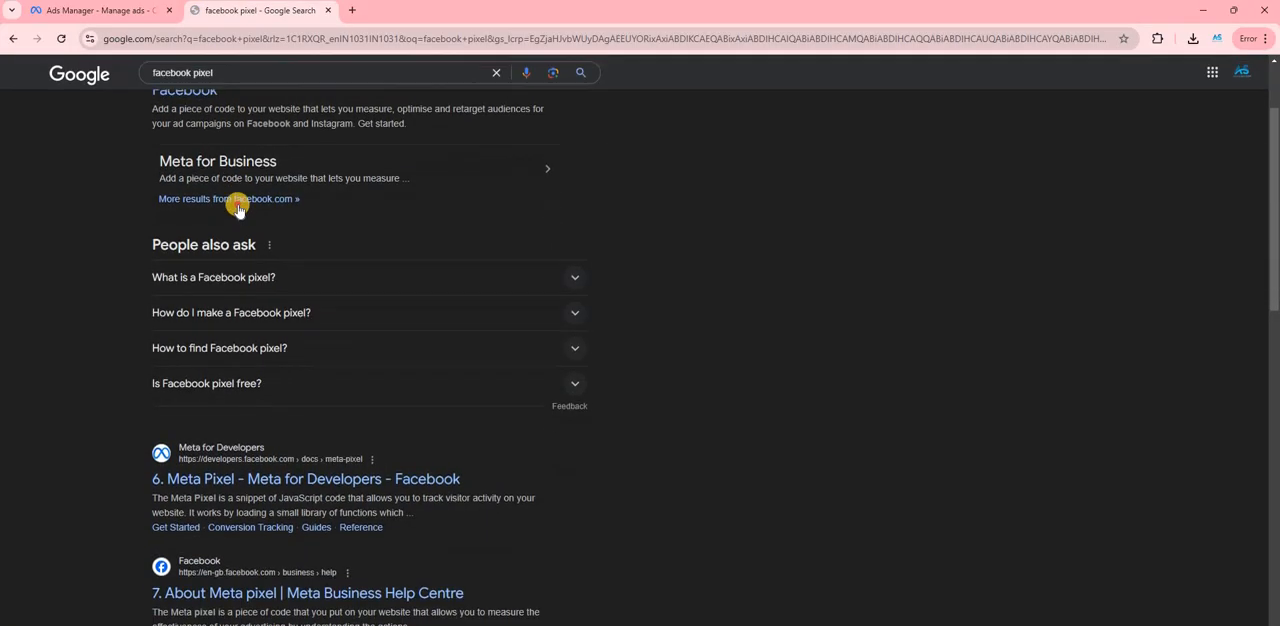
{"action": "scroll", "coordinate": [236, 205], "scroll_direction": "up", "scroll_amount": 2}
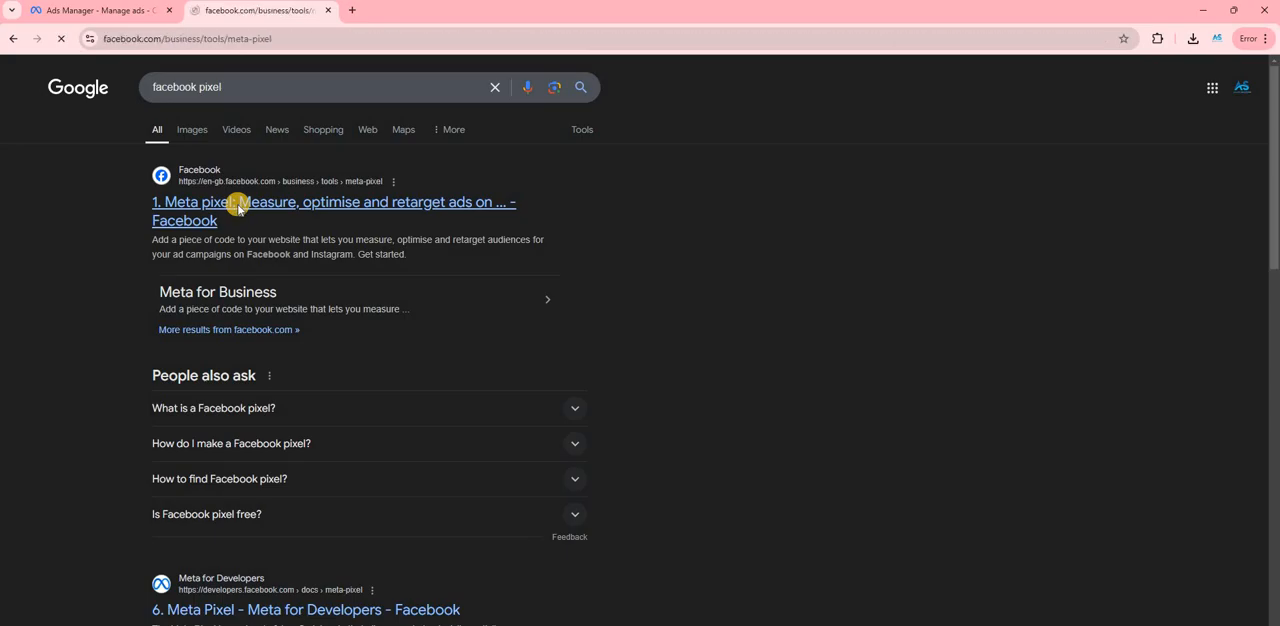
- Look through the introduction and key features on the Meta pixel page and return to its beginning
{"action": "scroll", "coordinate": [307, 381], "scroll_direction": "down", "scroll_amount": 2}
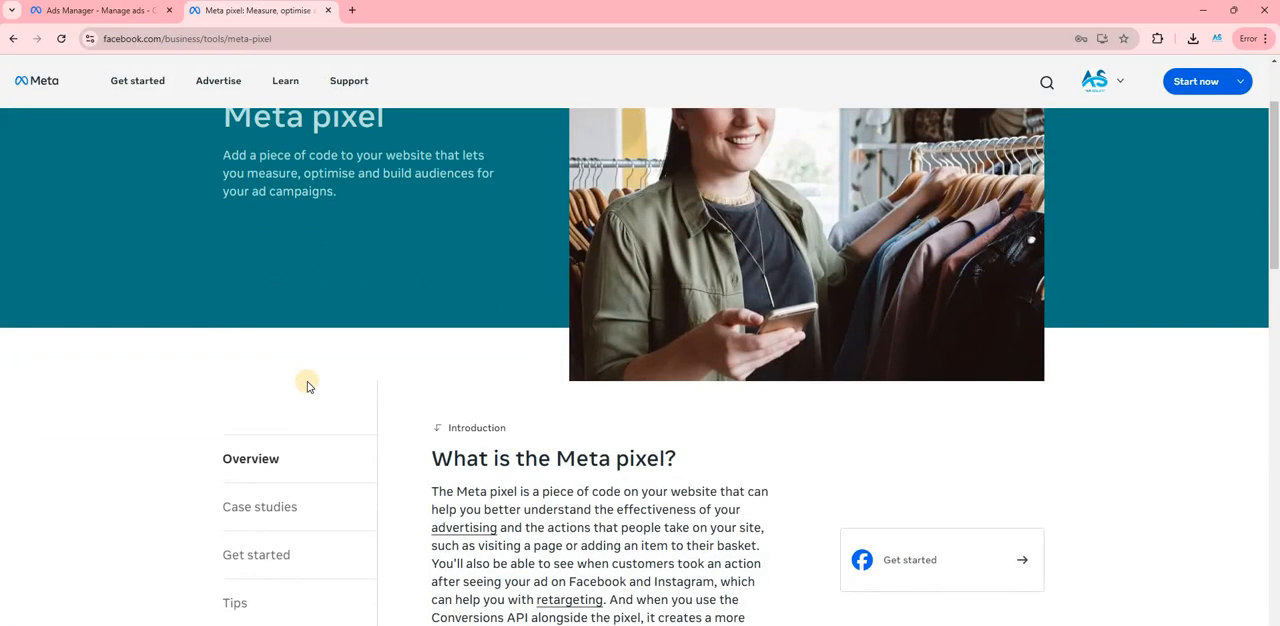
{"action": "scroll", "coordinate": [309, 384], "scroll_direction": "down", "scroll_amount": 4}
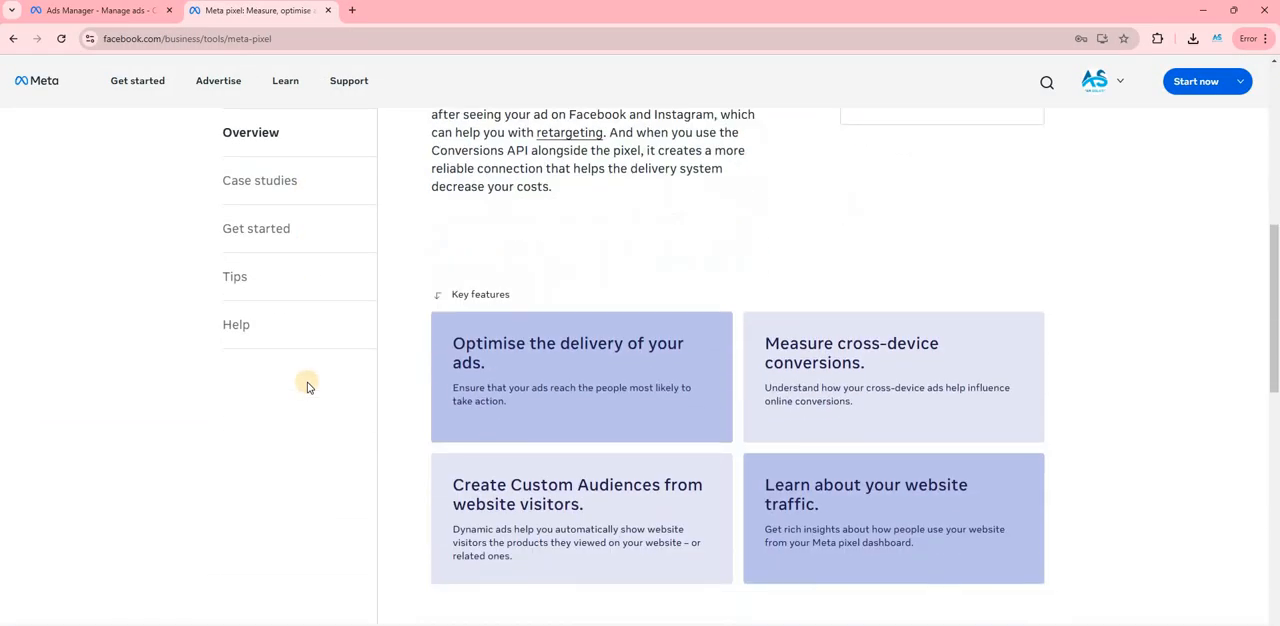
{"action": "scroll", "coordinate": [337, 428], "scroll_direction": "down", "scroll_amount": 1}
{"action": "scroll", "coordinate": [337, 428], "scroll_direction": "up", "scroll_amount": 7}
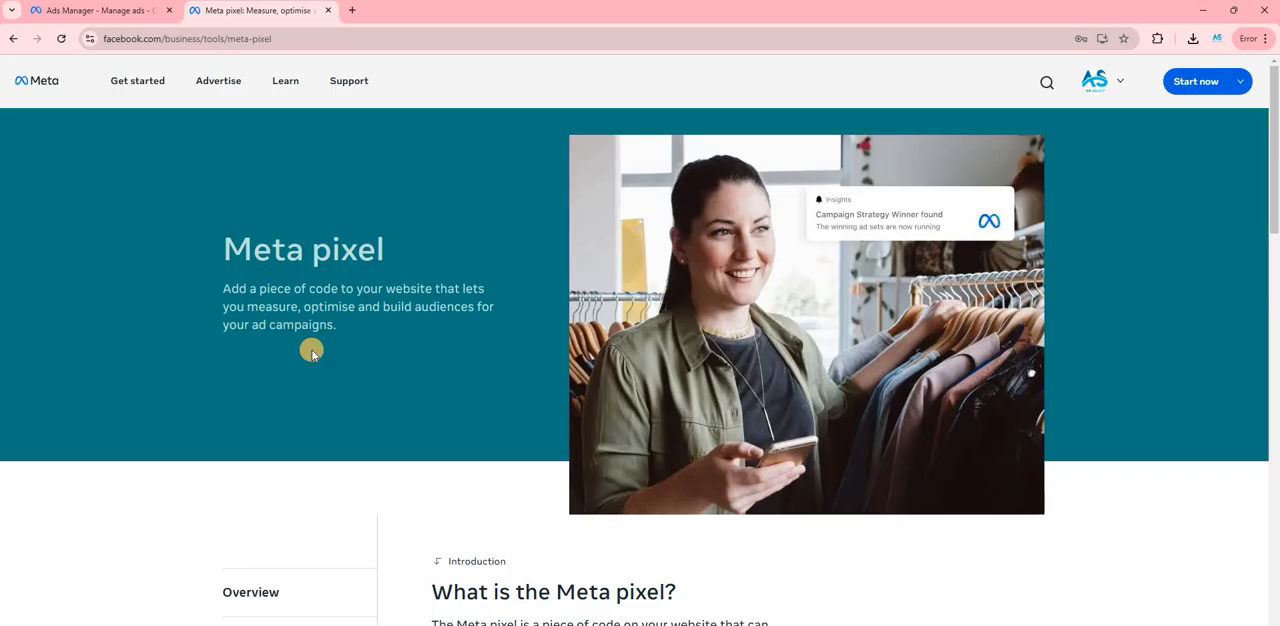
- Check the Google Meet window and switch back to the browser window with the Meta pixel page
{"action": "key", "text": "alt+Tab"}
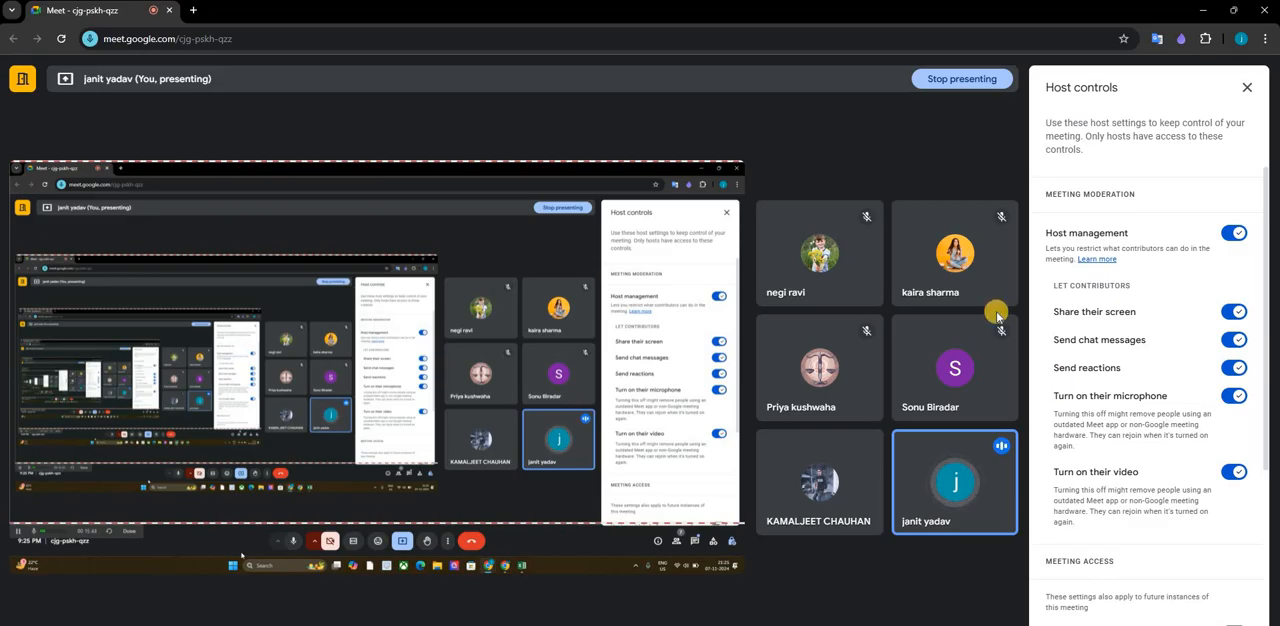
{"action": "mouse_move", "coordinate": [995, 297]}
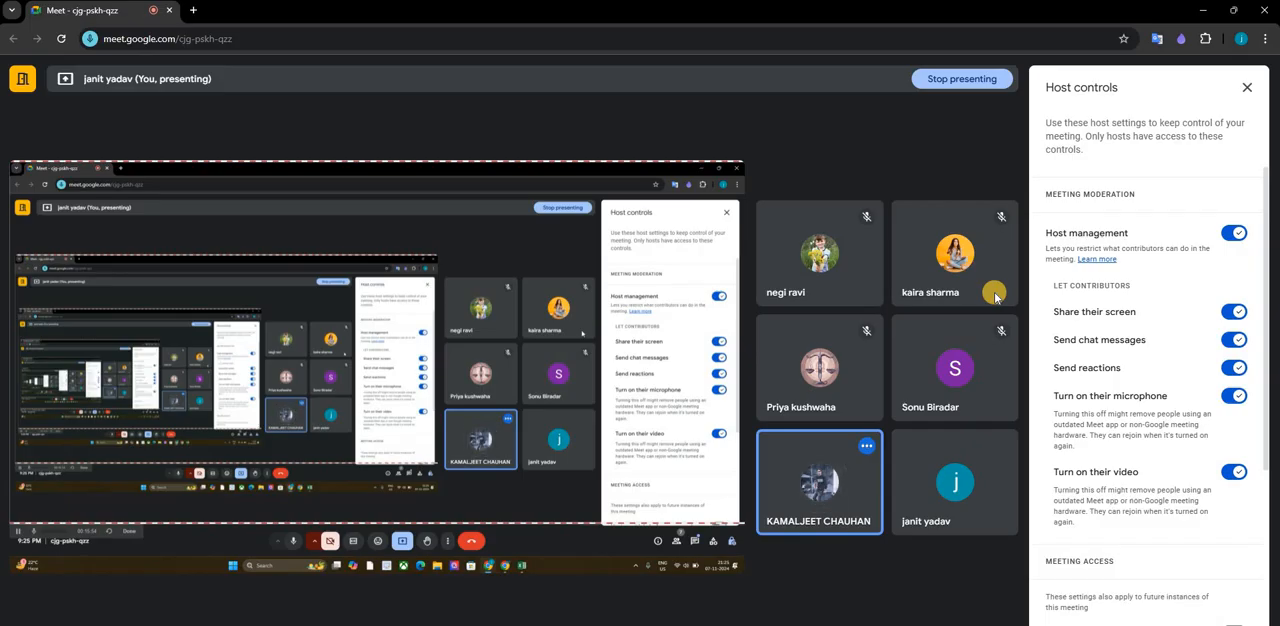
{"action": "key", "text": "alt+Tab"}
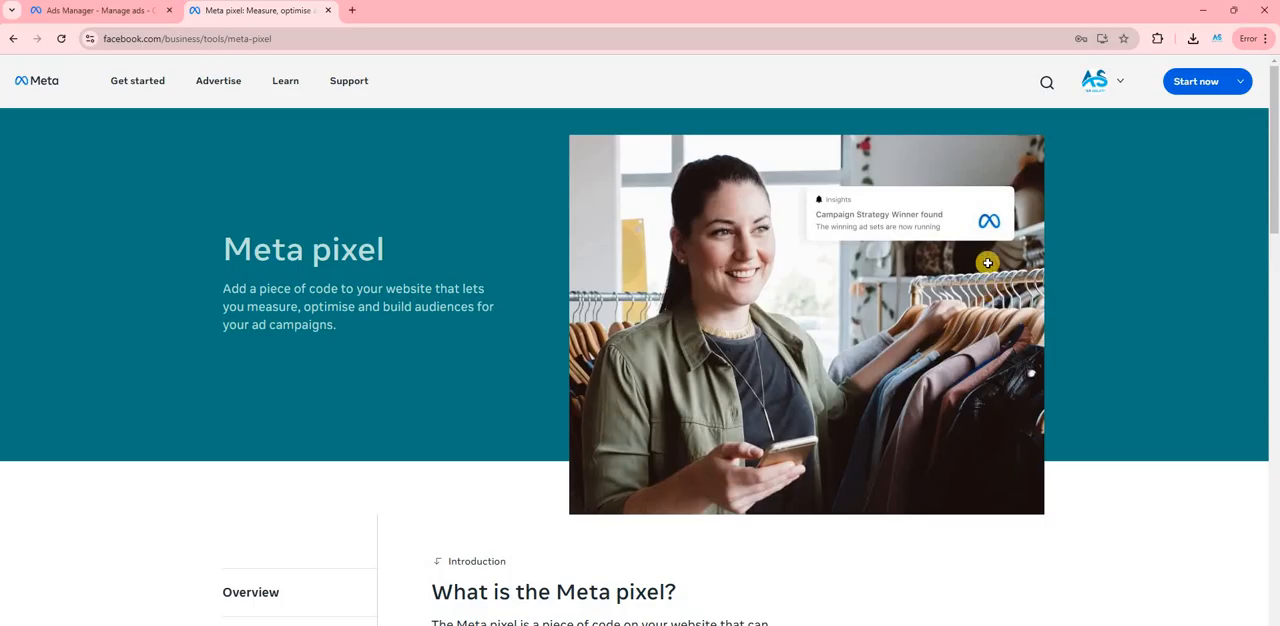
{"action": "key", "text": "alt+Tab"}
{"action": "key", "text": "Tab"}
{"action": "key", "text": "alt+Tab"}
{"action": "key", "text": "Tab"}
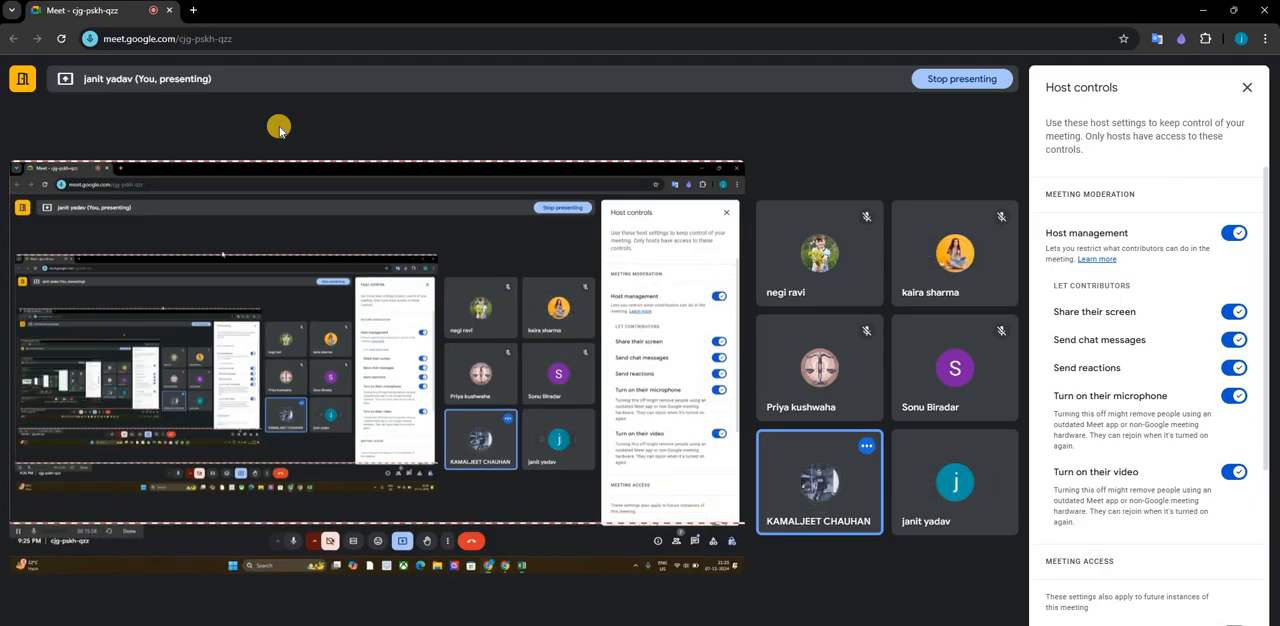
{"action": "key", "text": "alt+Tab"}
{"action": "key", "text": "Tab"}
- Return to the Ads Manager tab, close the adset Campaign editor and open the Audiences page
{"action": "left_click", "coordinate": [67, 10]}
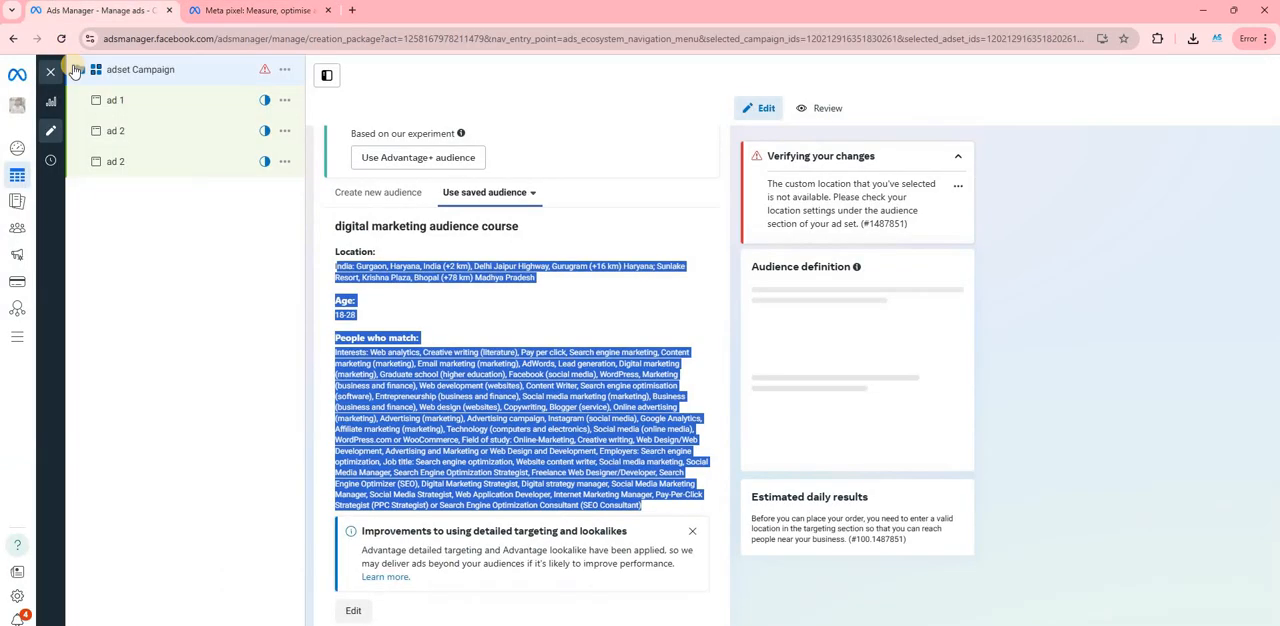
{"action": "left_click", "coordinate": [51, 72]}
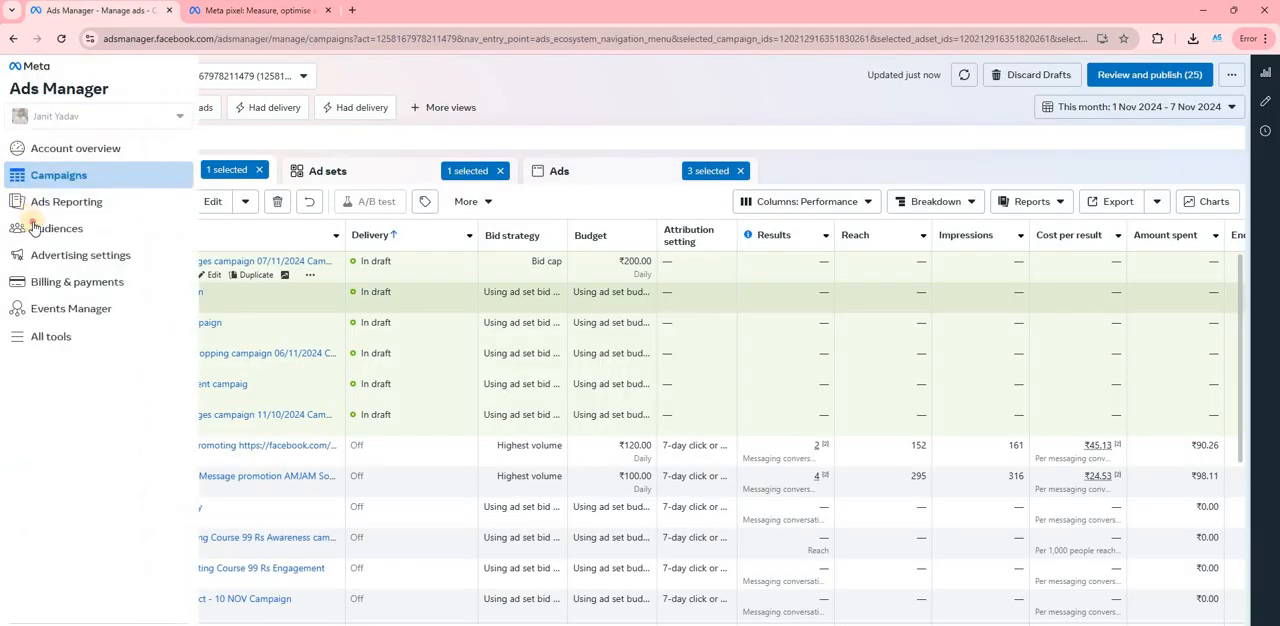
{"action": "left_click", "coordinate": [34, 228]}
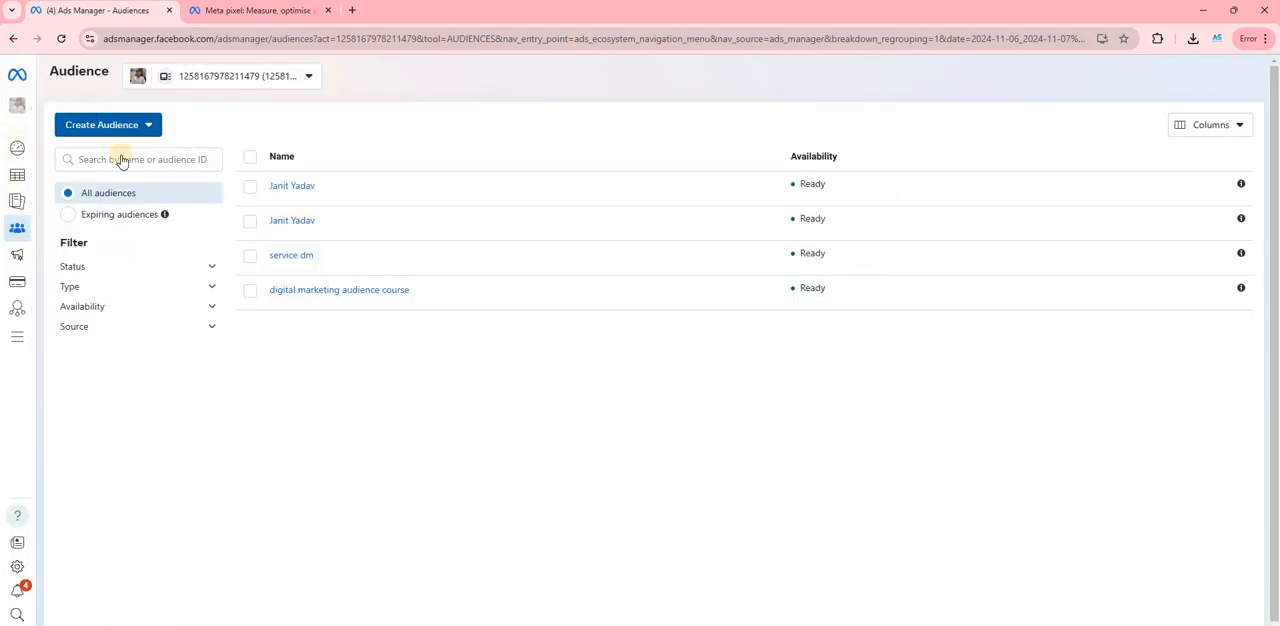
- Start a custom audience with Website as its source and examine the available pixel sources and event options
{"action": "left_click", "coordinate": [101, 124]}
{"action": "left_click", "coordinate": [118, 158]}
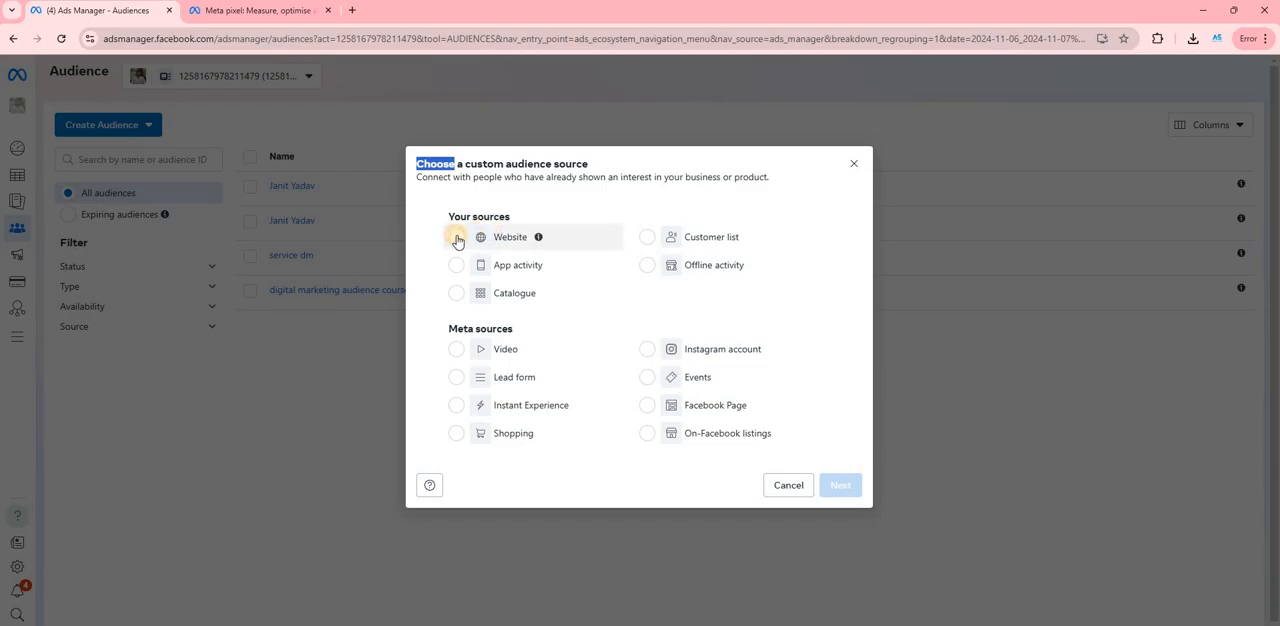
{"action": "left_click", "coordinate": [456, 238]}
{"action": "left_click", "coordinate": [846, 486]}
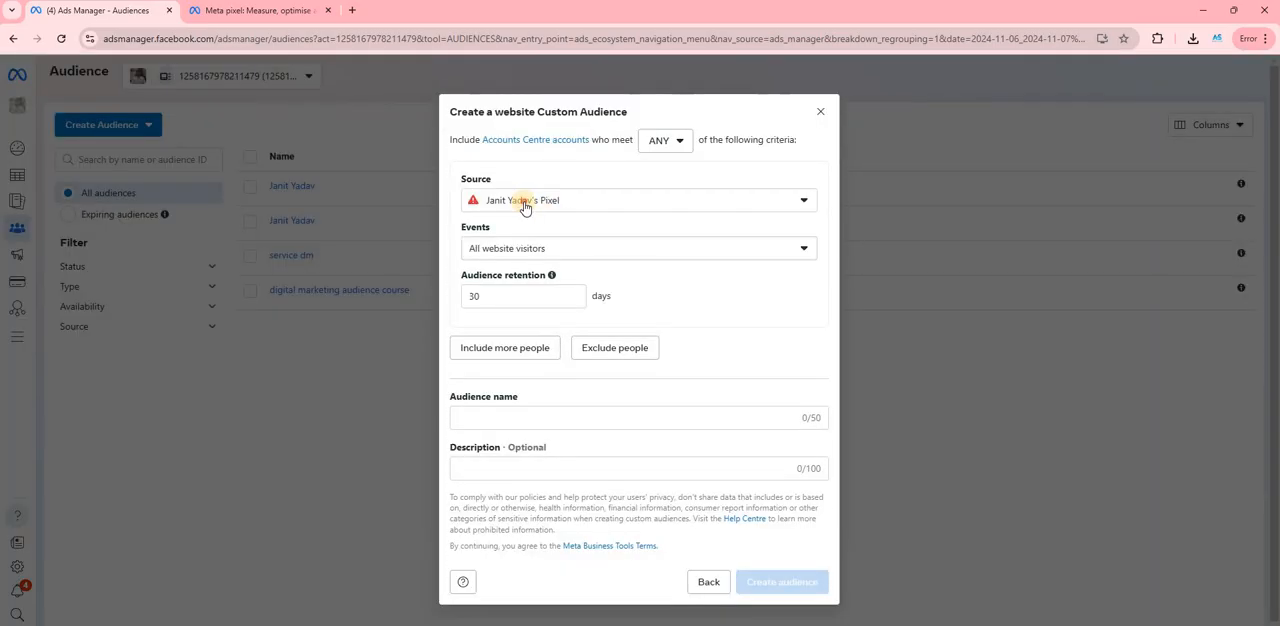
{"action": "left_click", "coordinate": [521, 203]}
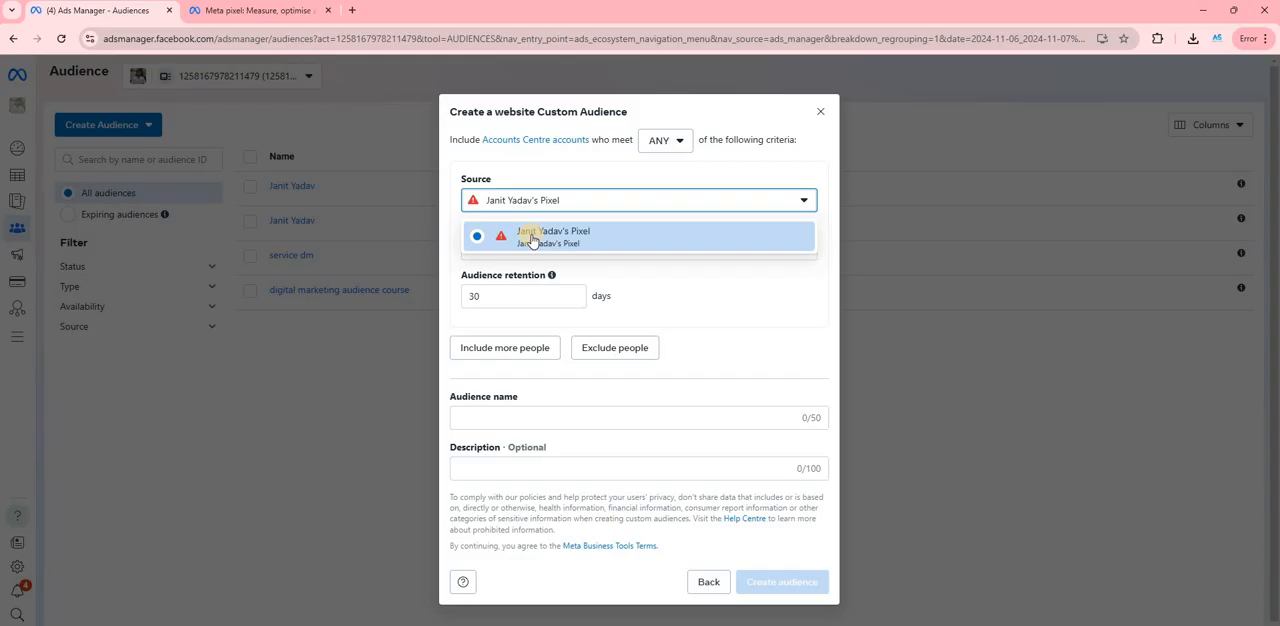
{"action": "left_click", "coordinate": [589, 238]}
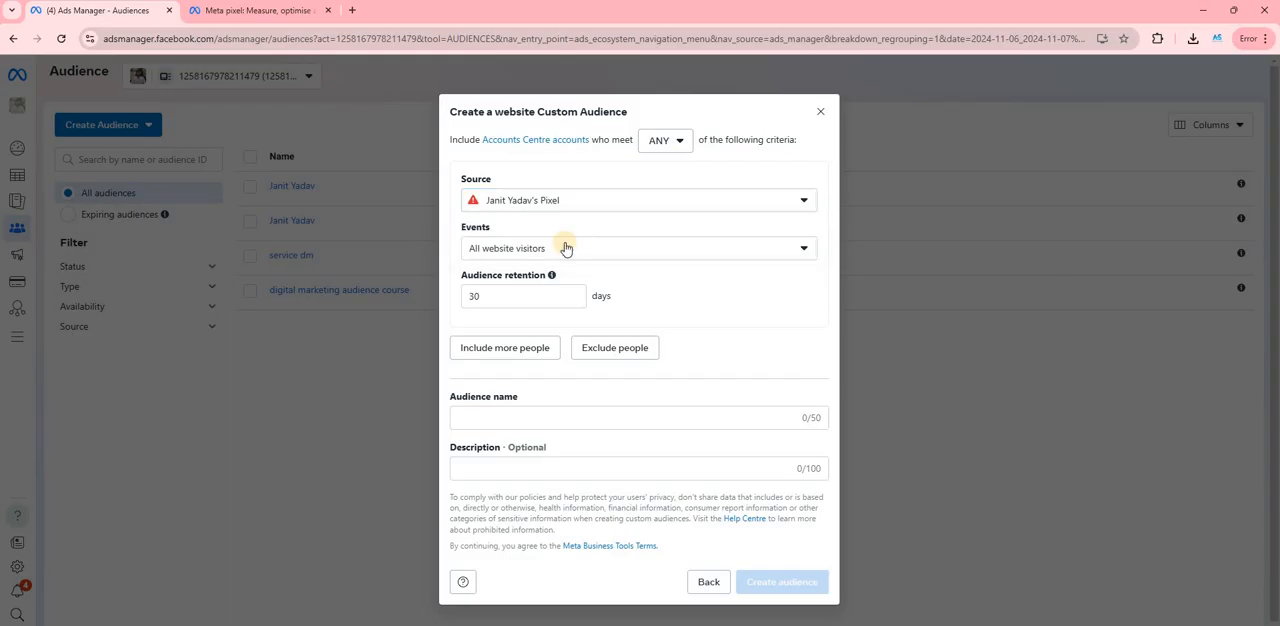
{"action": "left_click", "coordinate": [484, 255]}
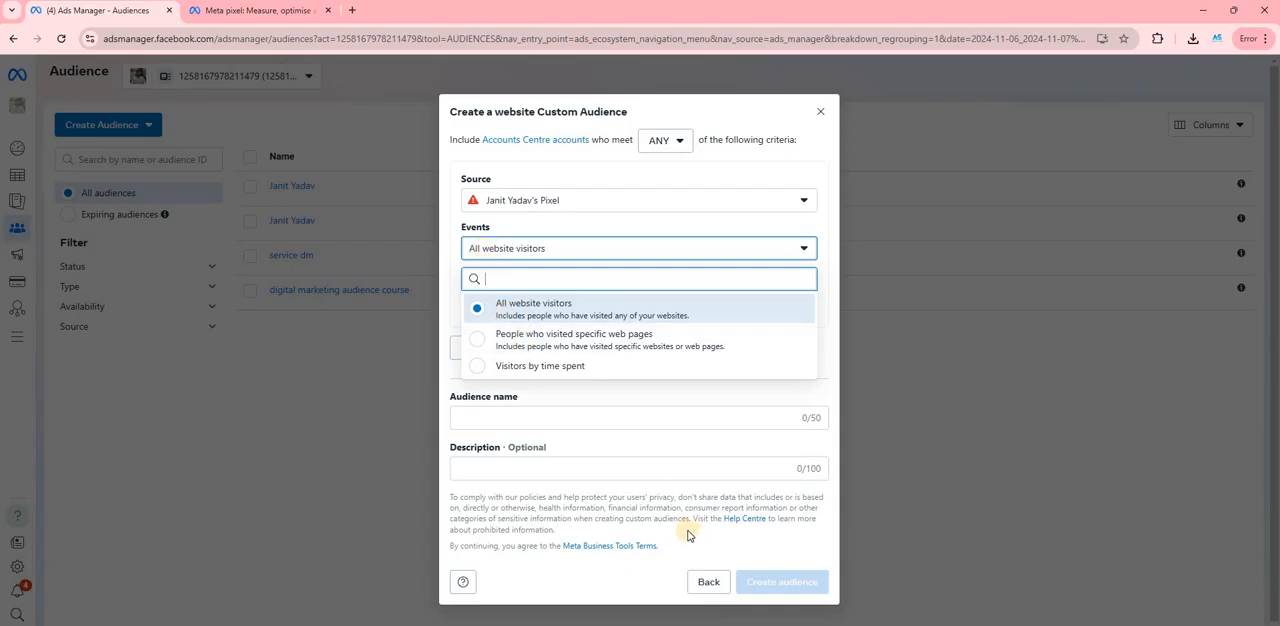
{"action": "left_click", "coordinate": [822, 113]}
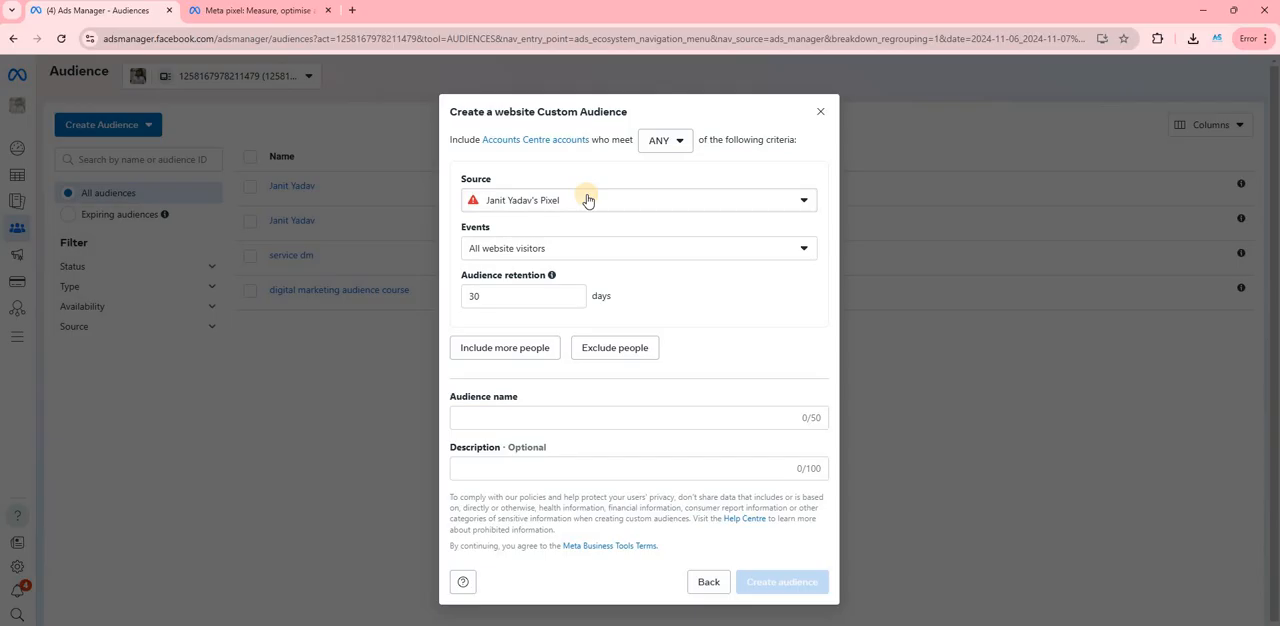
- Switch to the Meta pixel page's tab and search Google there for "set up facebook pixel in wordpresss"
{"action": "left_click", "coordinate": [254, 11]}
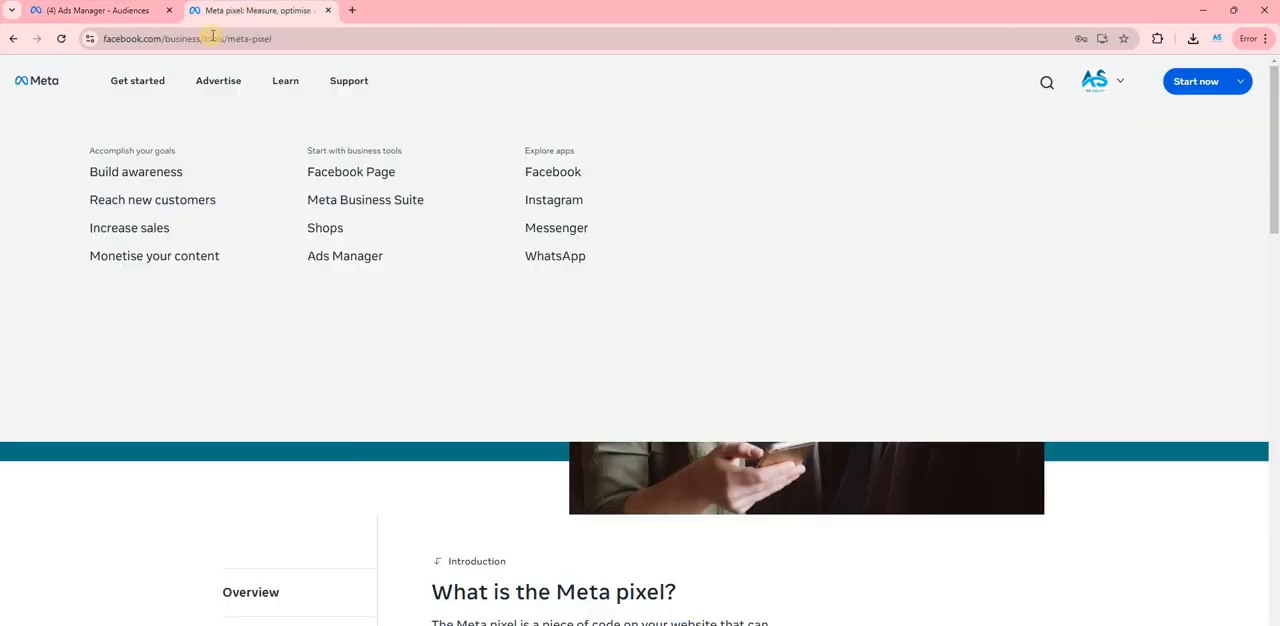
{"action": "left_click", "coordinate": [140, 20]}
{"action": "left_click", "coordinate": [249, 13]}
{"action": "left_click", "coordinate": [252, 37]}
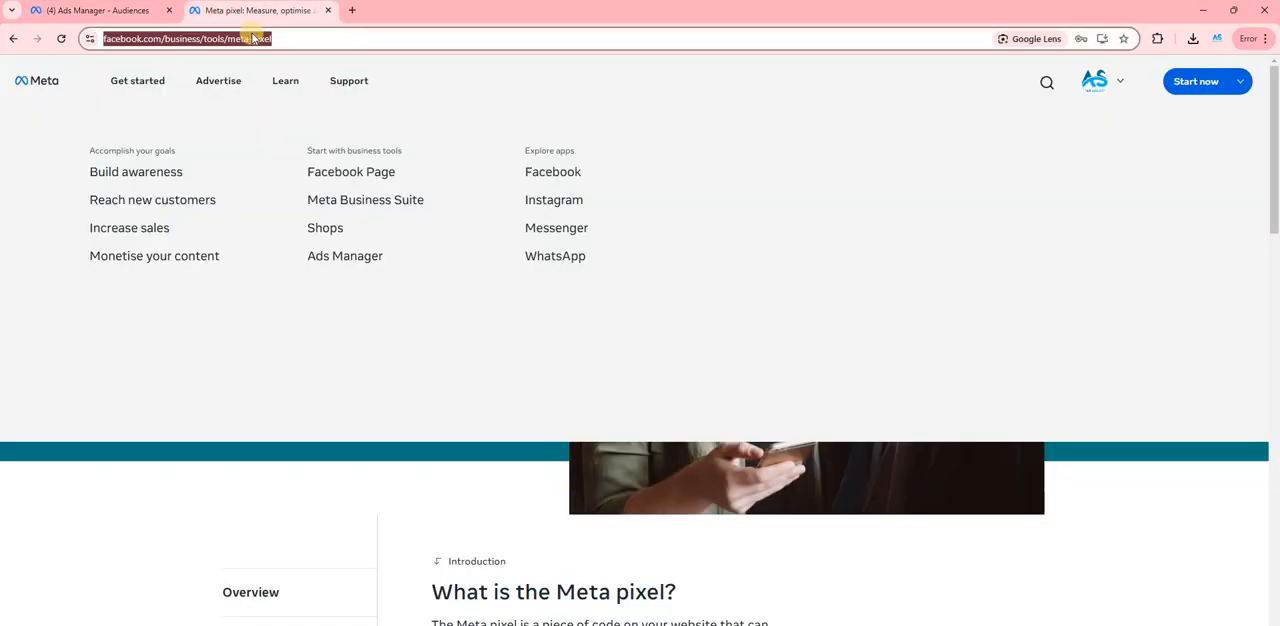
{"action": "type", "text": "set u"}
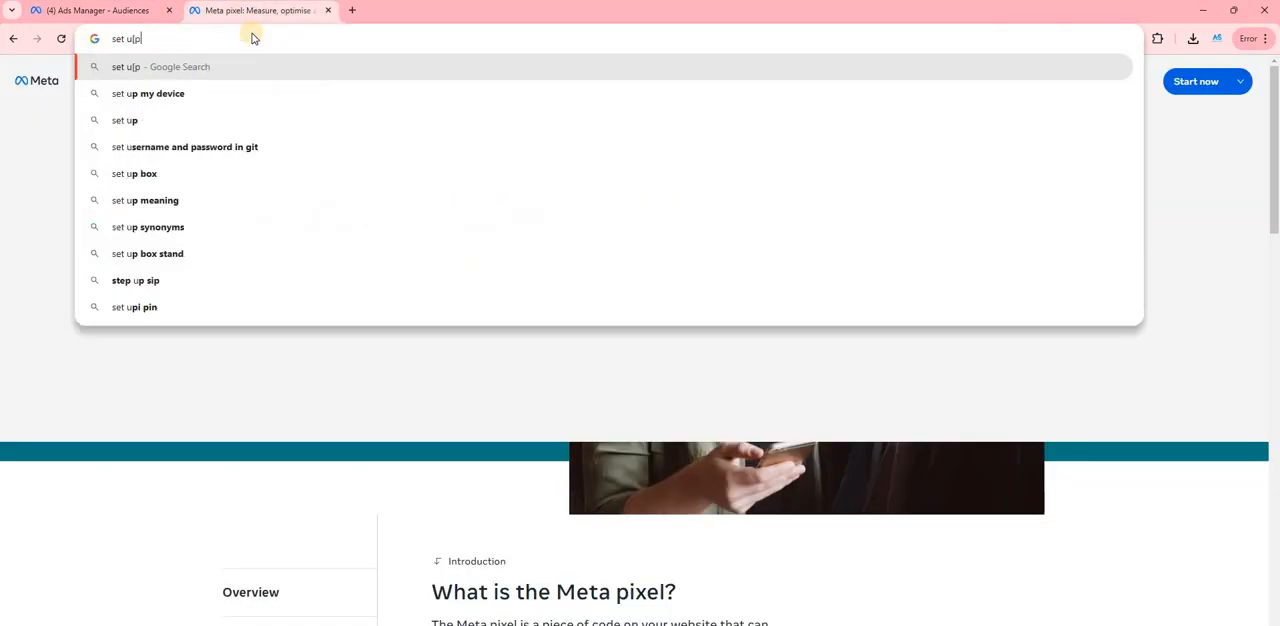
{"action": "type", "text": "p f"}
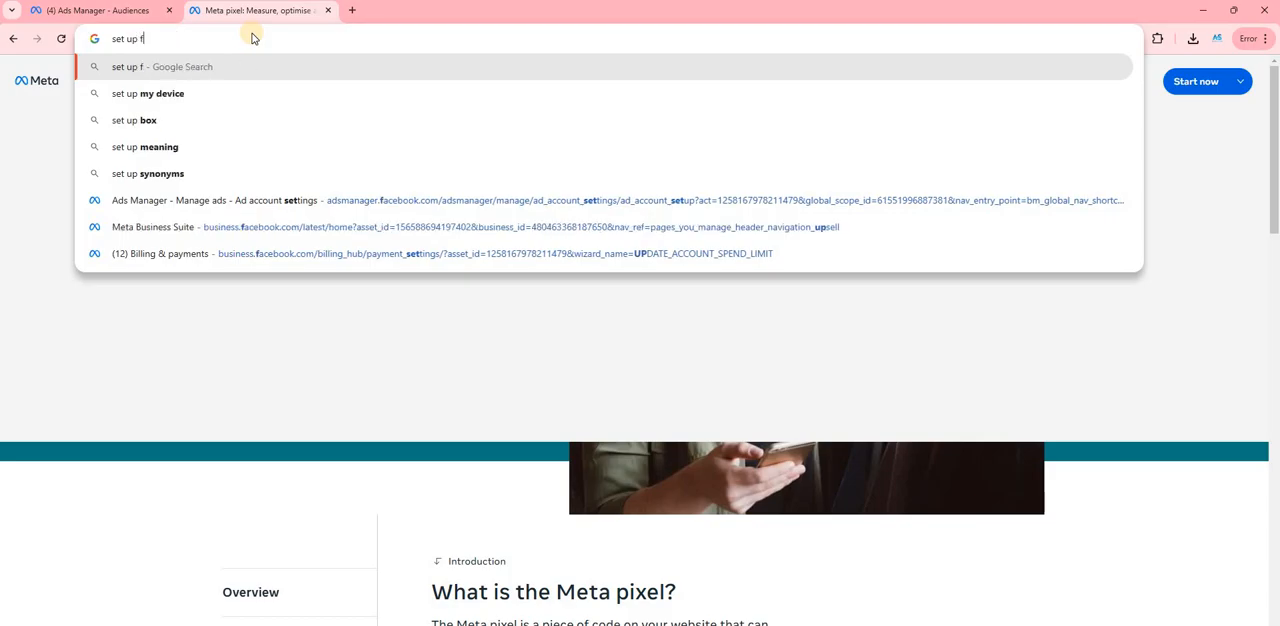
{"action": "type", "text": "acebook"}
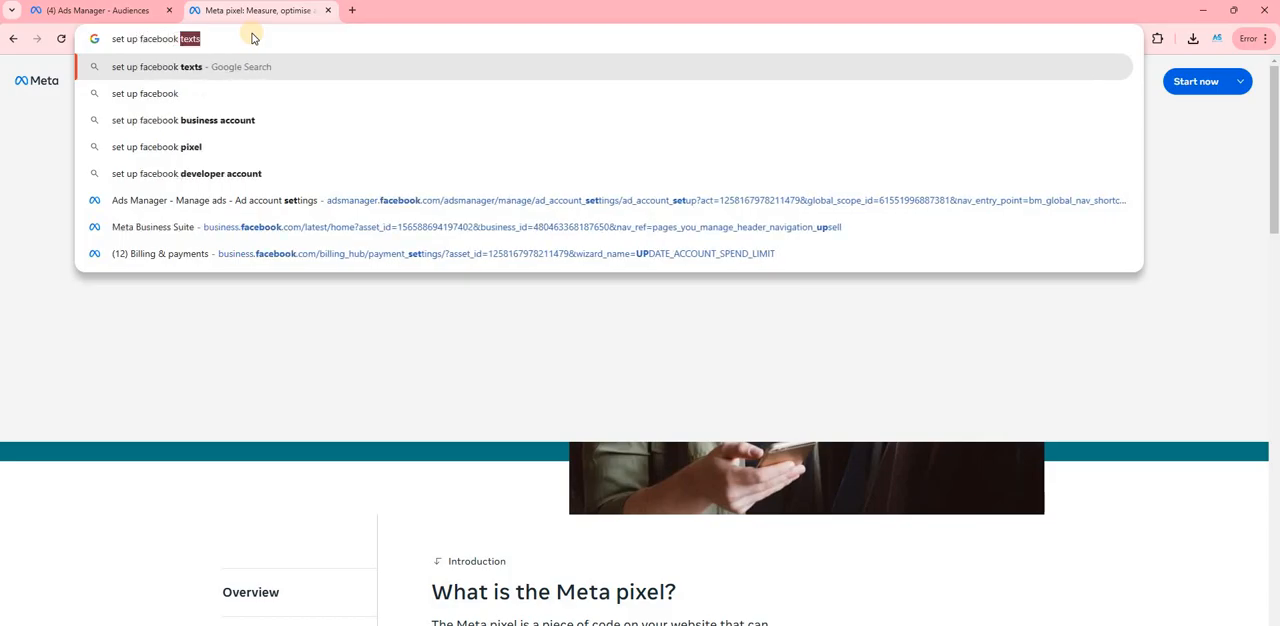
{"action": "type", "text": " pi"}
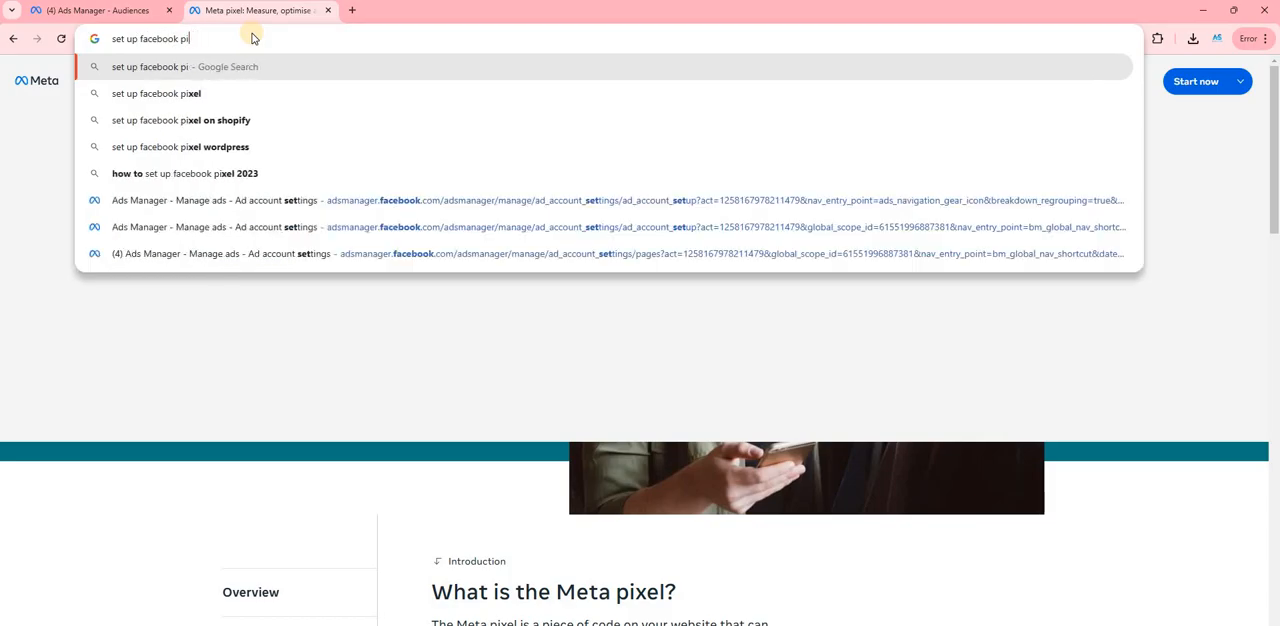
{"action": "type", "text": "xel i"}
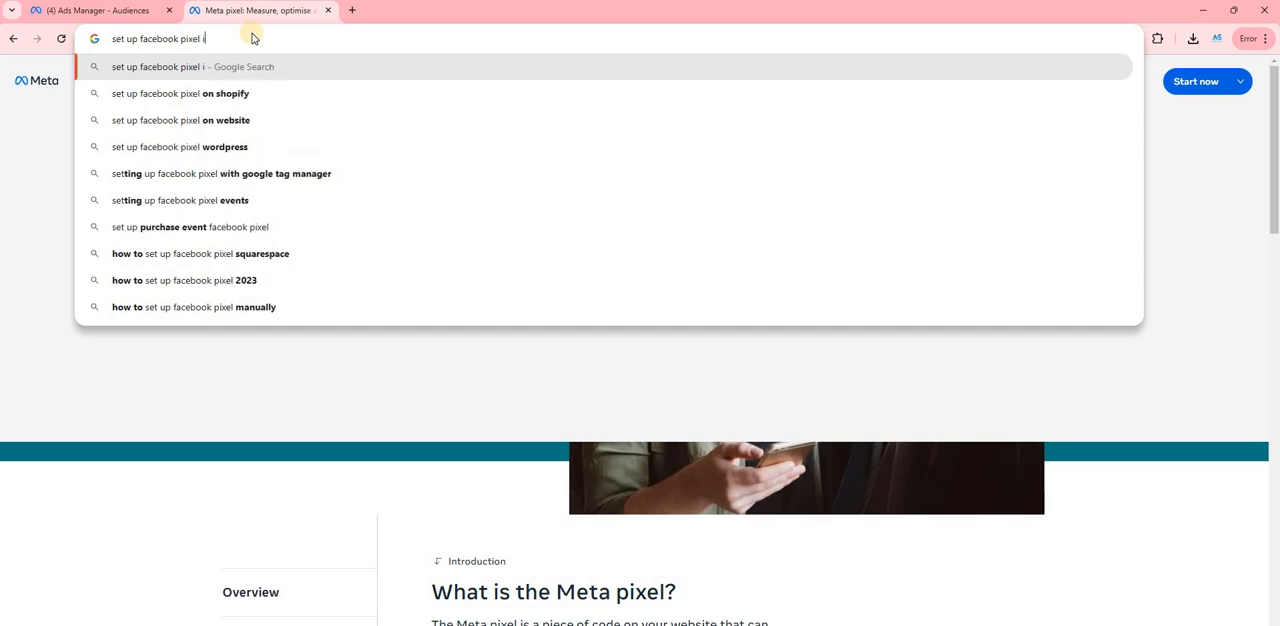
{"action": "type", "text": "n word"}
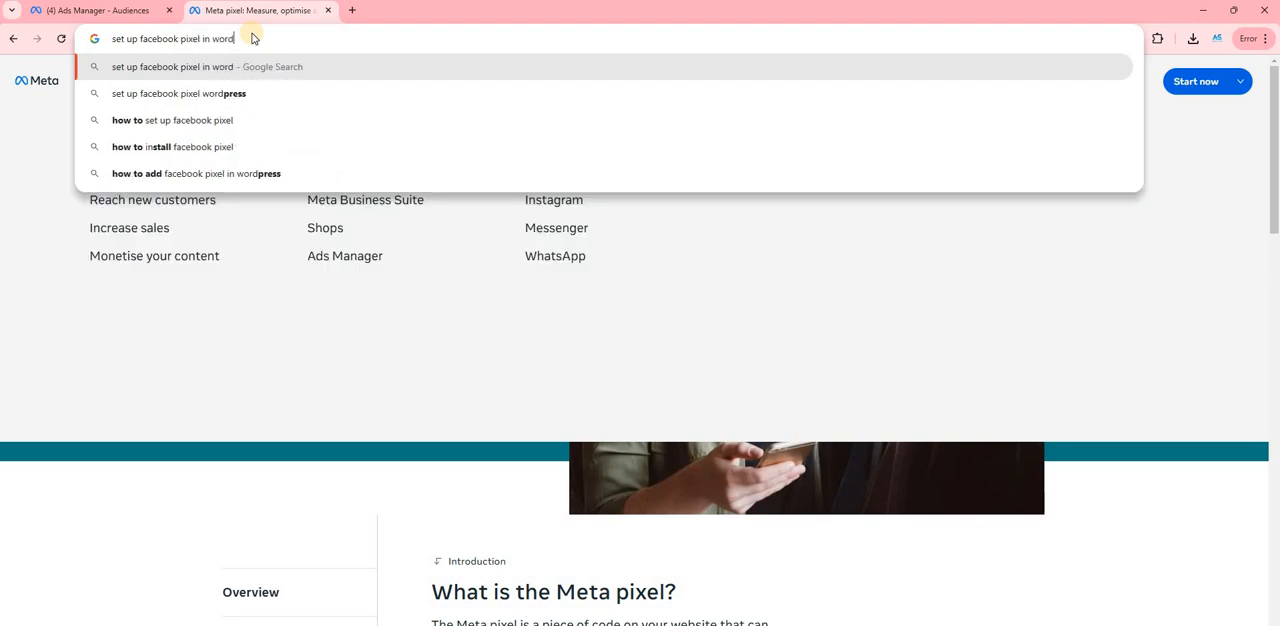
{"action": "type", "text": "presss"}
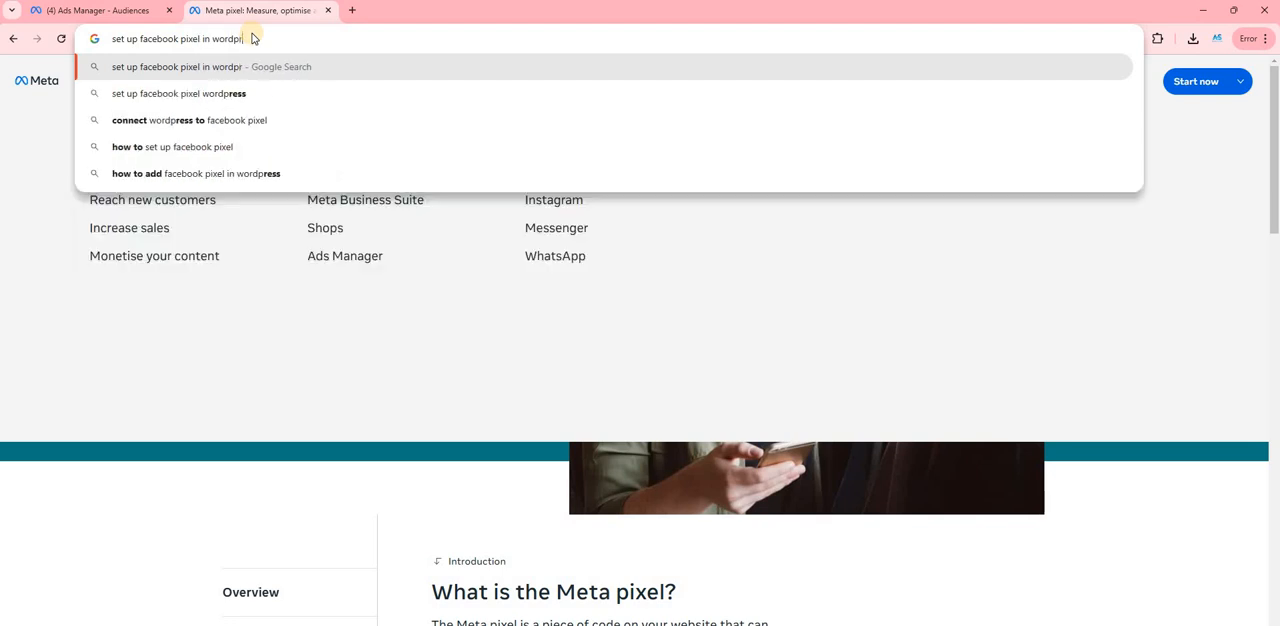
{"action": "key", "text": "Return"}
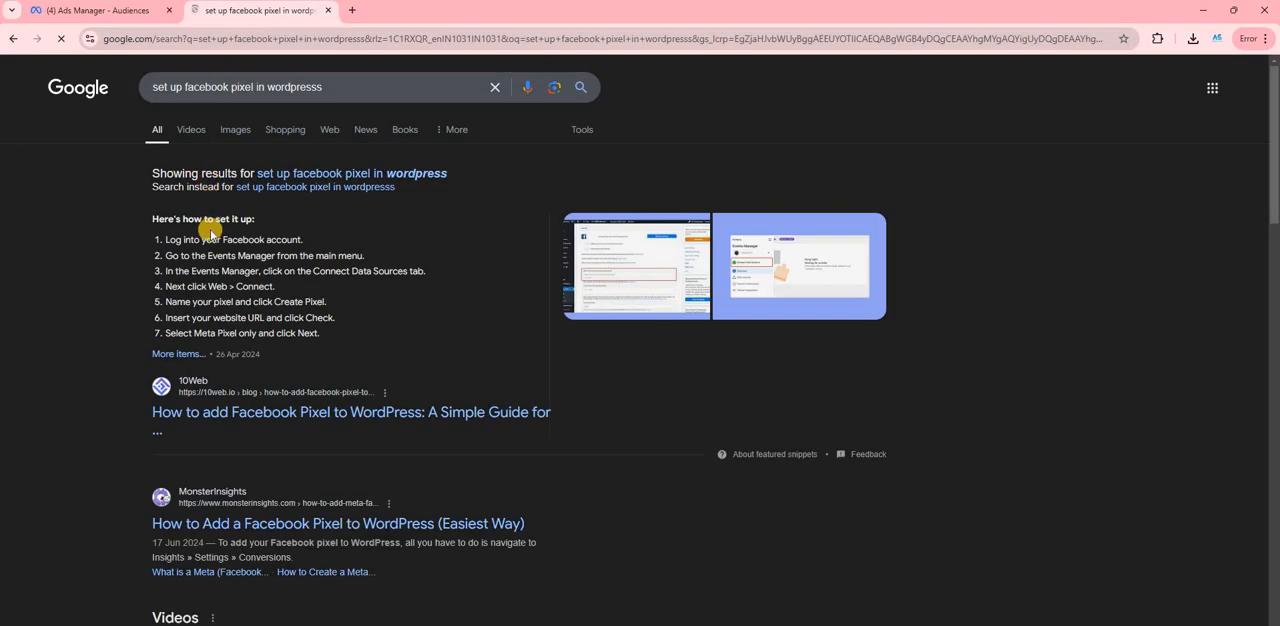
- Open the 10Web result on adding Facebook Pixel to WordPress in a new tab and switch to it
{"action": "scroll", "coordinate": [310, 355], "scroll_direction": "down", "scroll_amount": 1}
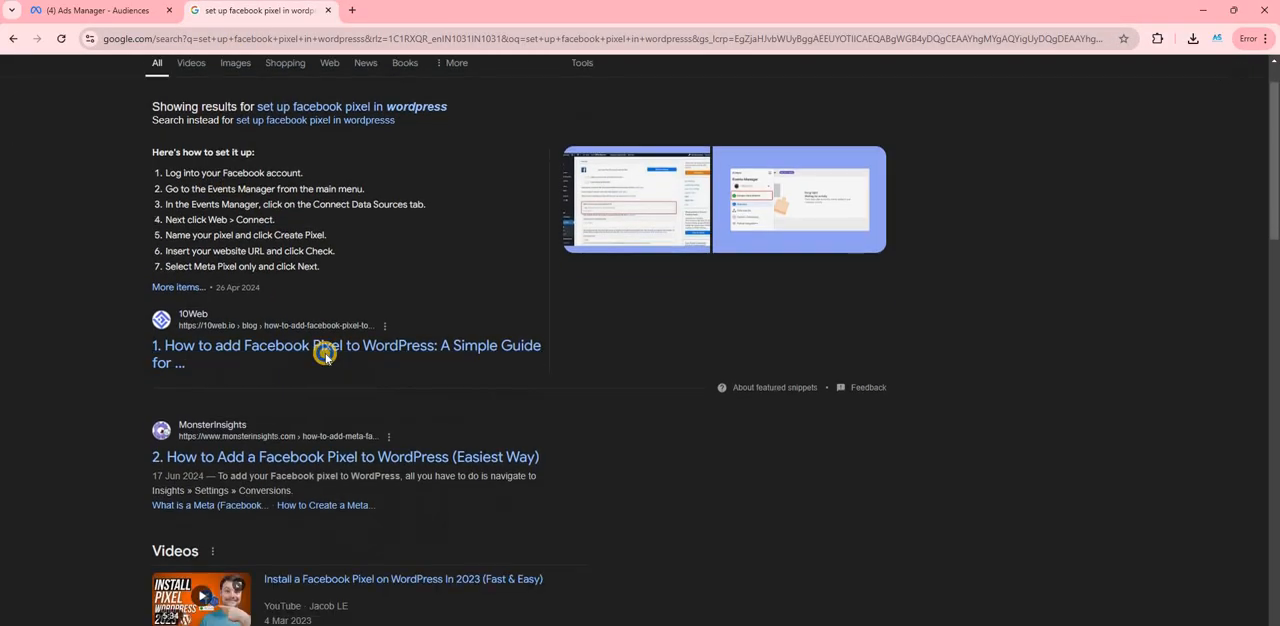
{"action": "right_click", "coordinate": [324, 362]}
{"action": "left_click", "coordinate": [392, 371]}
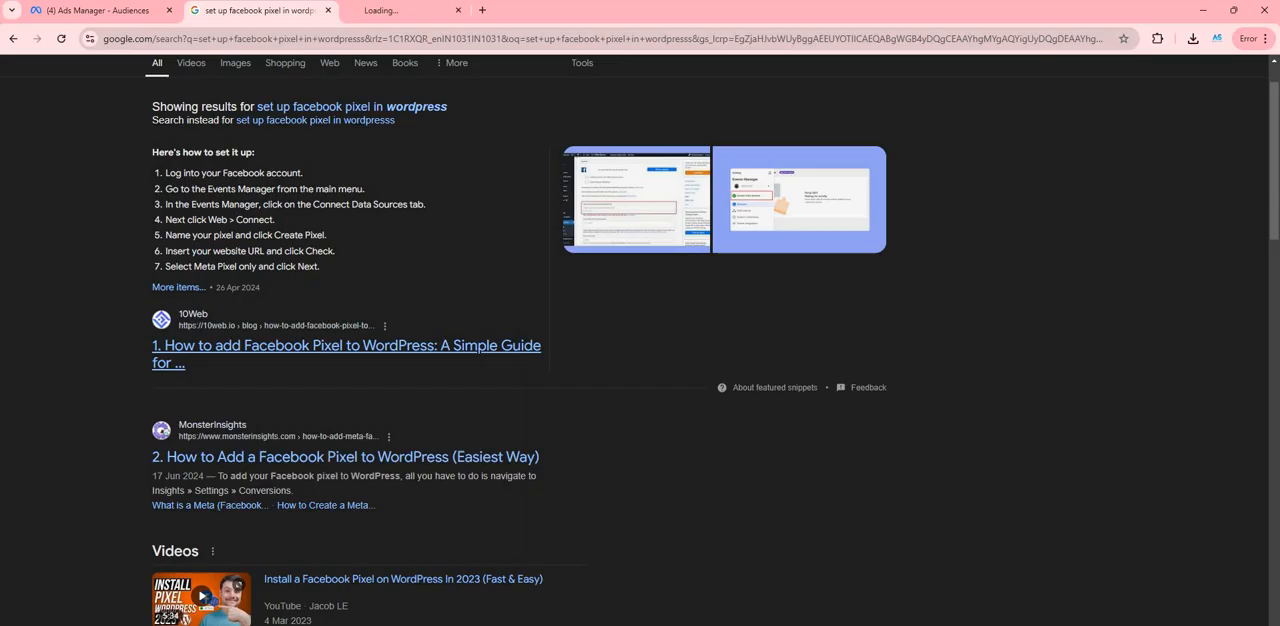
{"action": "left_click", "coordinate": [420, 10]}
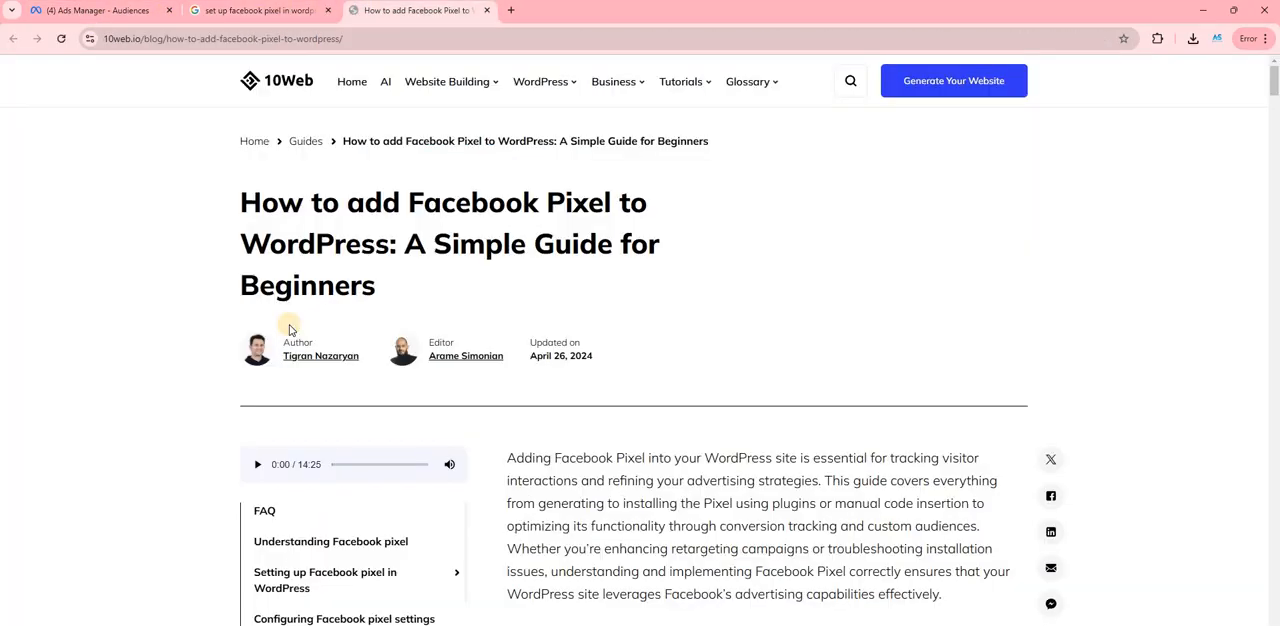
- Read the article's list of Facebook pixel features, highlighting the Events, Conversions and Data sources entries
{"action": "scroll", "coordinate": [357, 323], "scroll_direction": "down", "scroll_amount": 15}
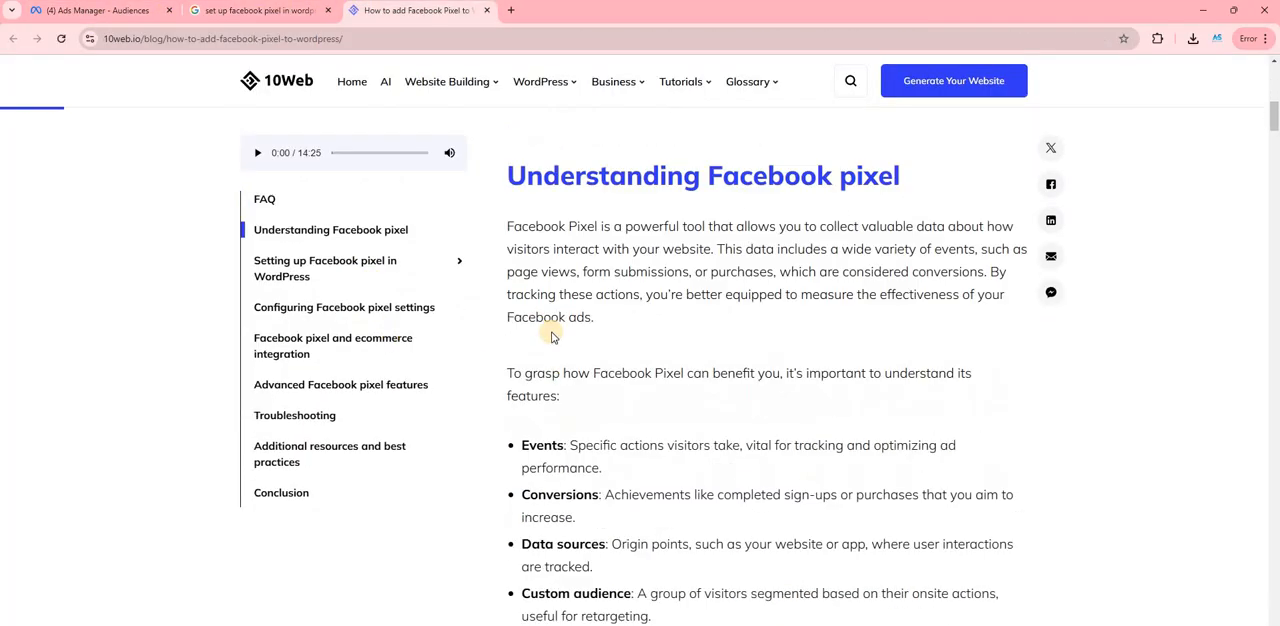
{"action": "scroll", "coordinate": [525, 300], "scroll_direction": "up", "scroll_amount": 5}
{"action": "scroll", "coordinate": [530, 212], "scroll_direction": "up", "scroll_amount": 1}
{"action": "left_click_drag", "start_coordinate": [528, 212], "coordinate": [563, 212]}
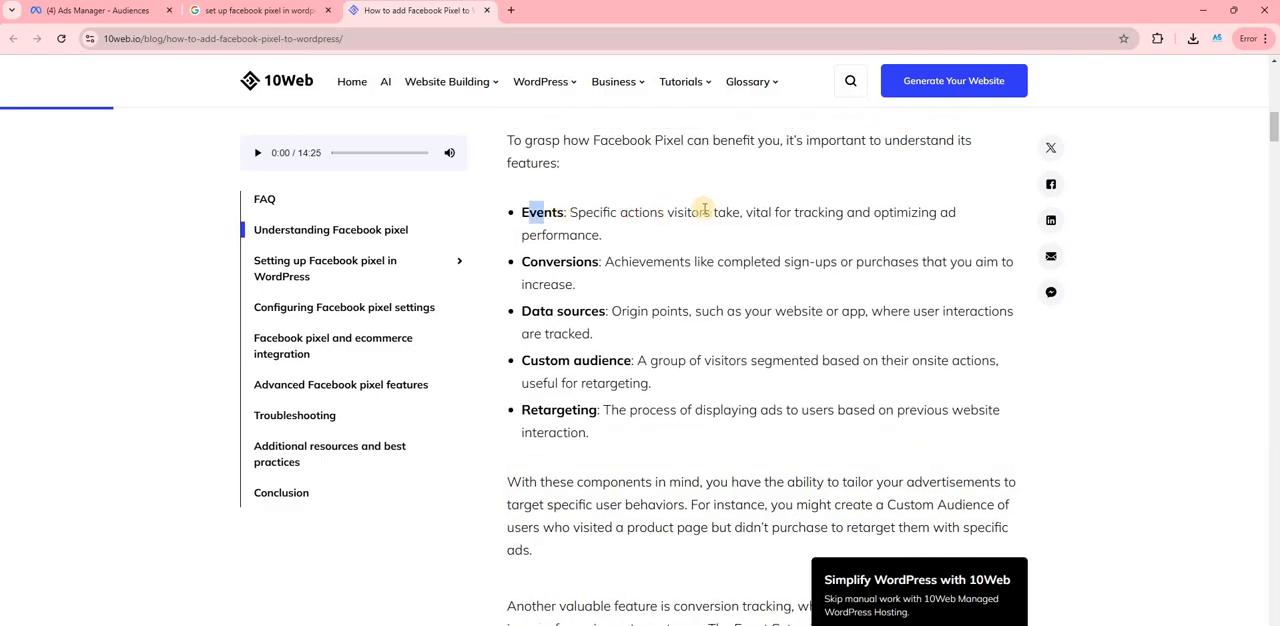
{"action": "left_click_drag", "start_coordinate": [648, 212], "coordinate": [726, 212]}
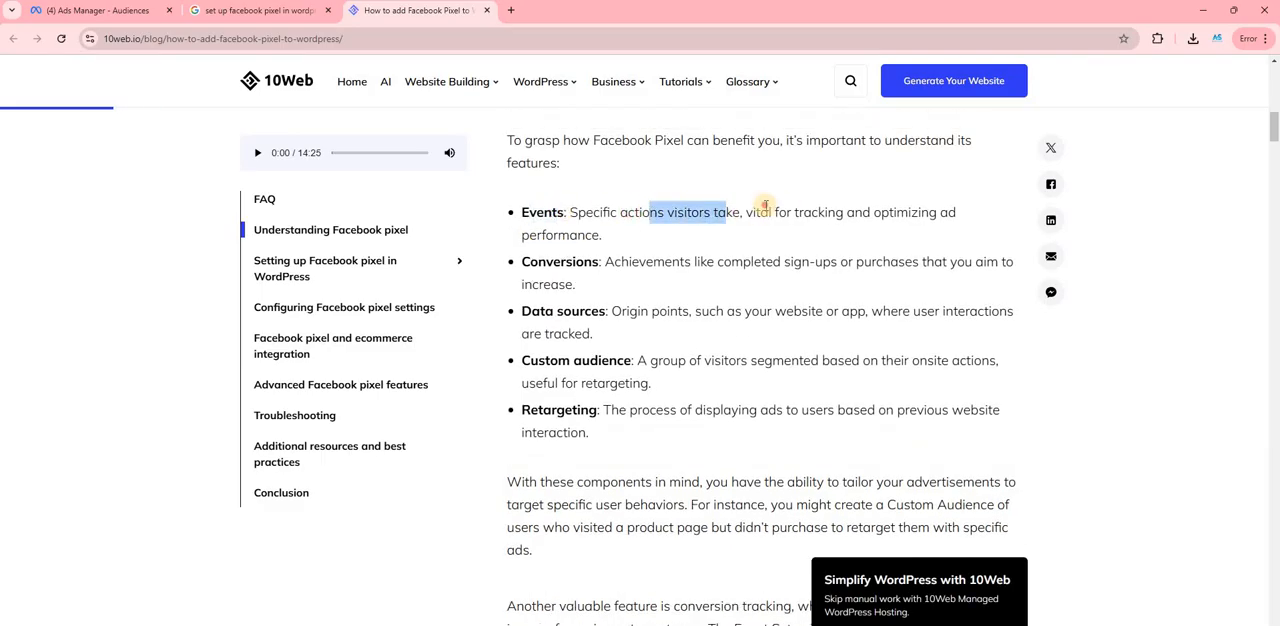
{"action": "left_click", "coordinate": [762, 208]}
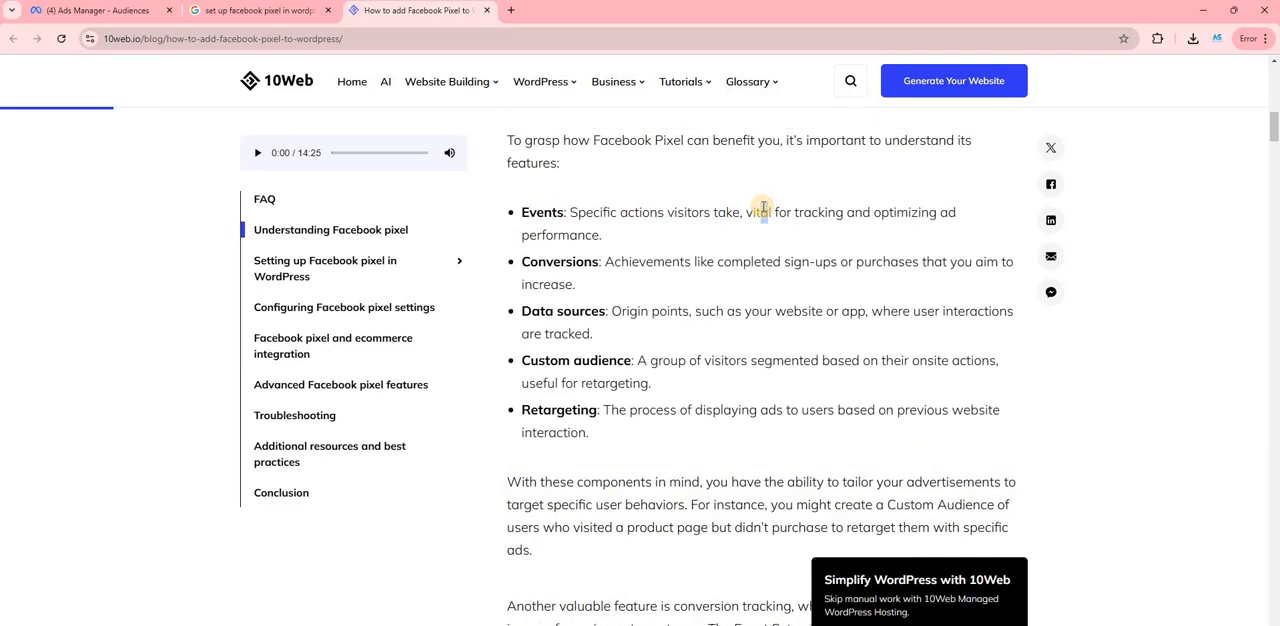
{"action": "double_click", "coordinate": [598, 261]}
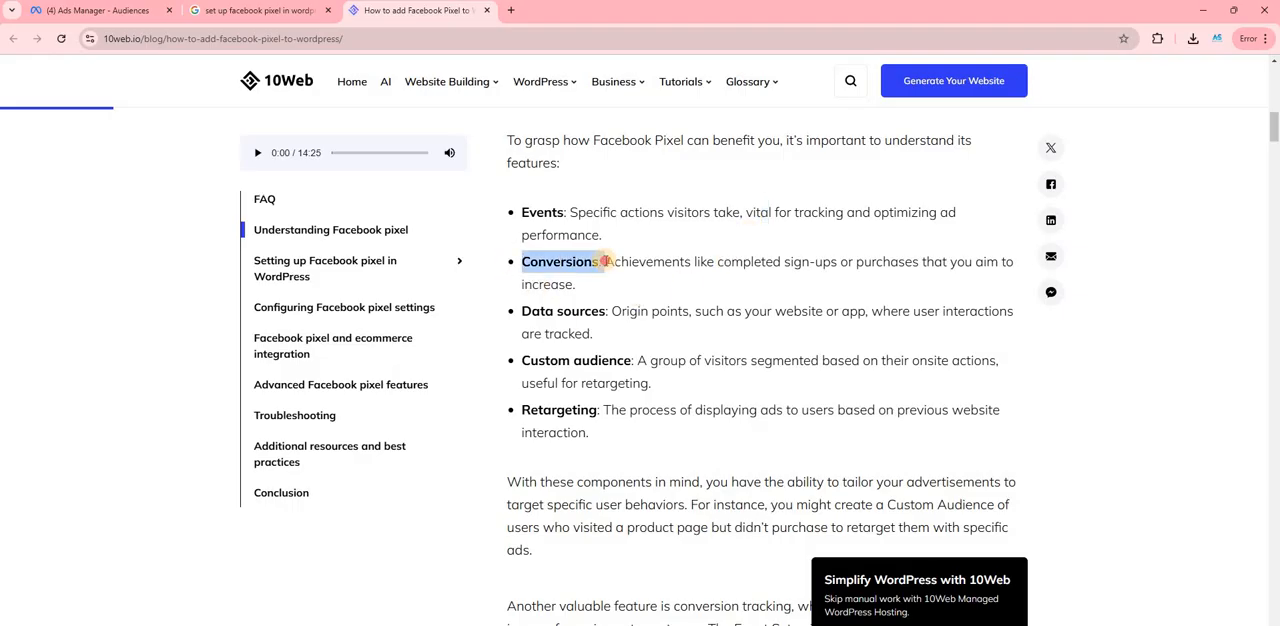
{"action": "left_click_drag", "start_coordinate": [605, 311], "coordinate": [522, 311]}
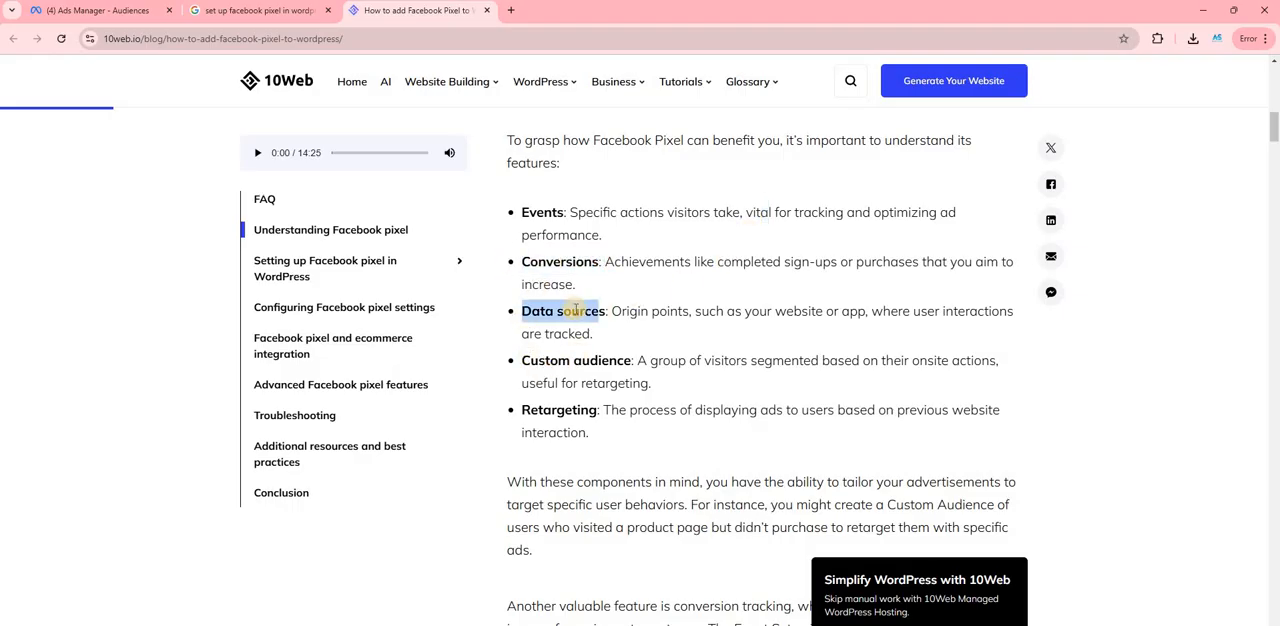
- Read on to the article's instructions for creating a Meta/Facebook pixel through Events Manager
{"action": "scroll", "coordinate": [640, 254], "scroll_direction": "down", "scroll_amount": 1}
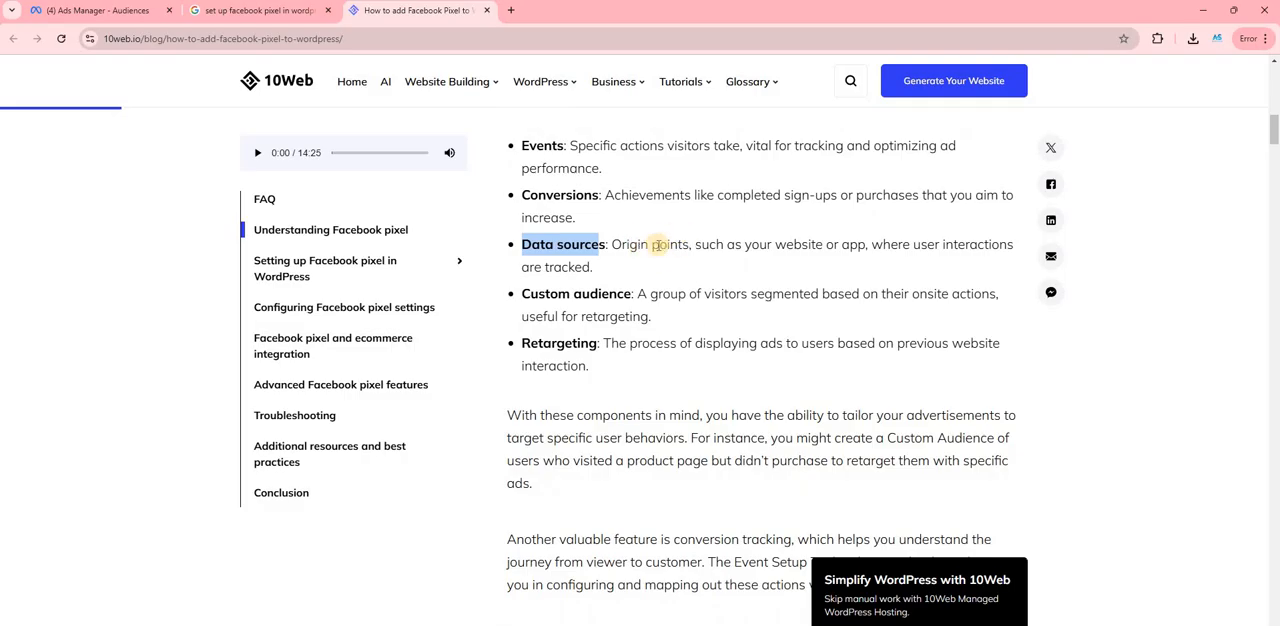
{"action": "scroll", "coordinate": [659, 250], "scroll_direction": "down", "scroll_amount": 7}
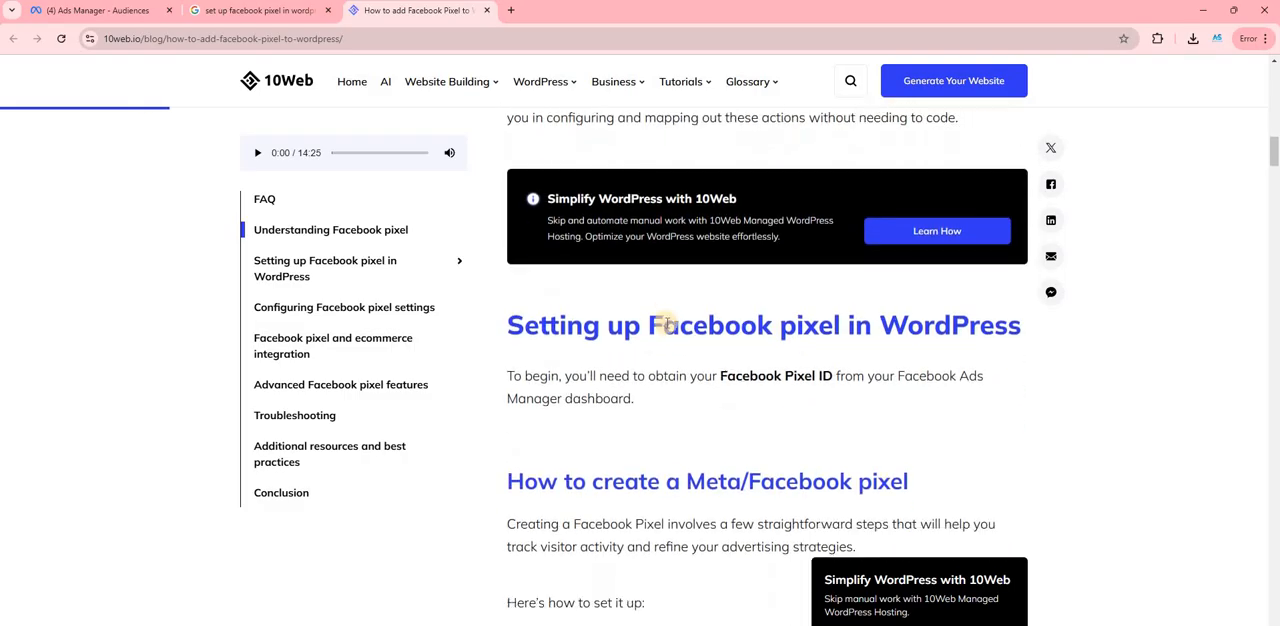
{"action": "scroll", "coordinate": [660, 322], "scroll_direction": "down", "scroll_amount": 7}
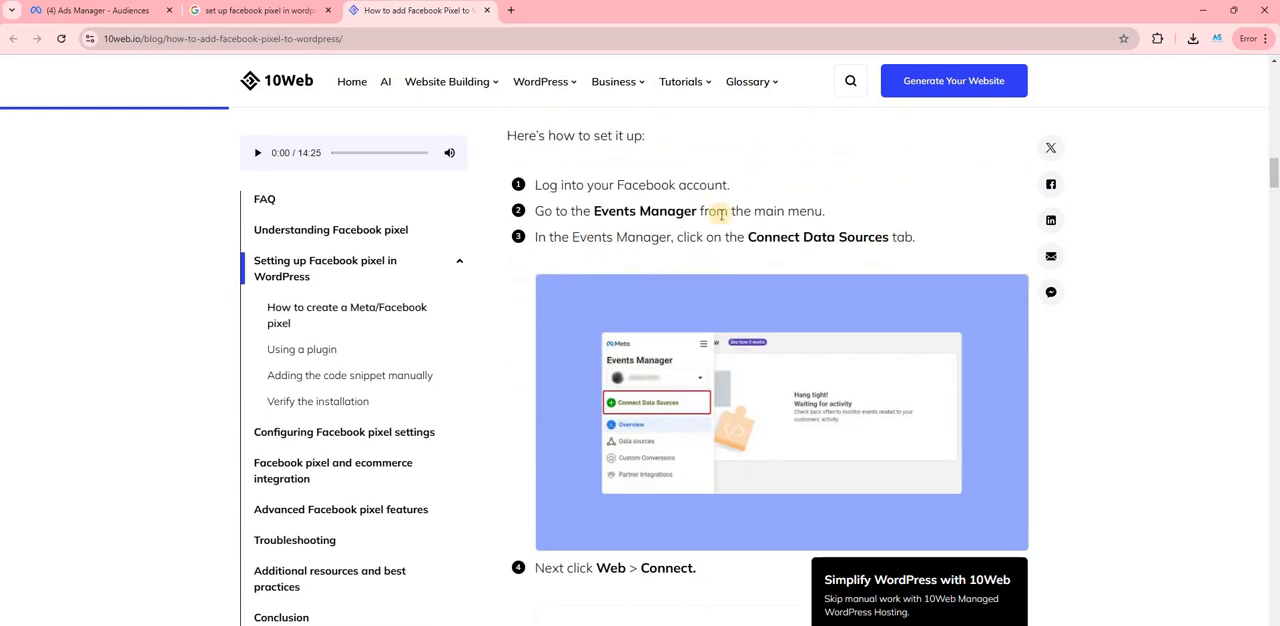
- Return to the Ads Manager tab, close the website custom audience form and open Events Manager
{"action": "key", "text": "alt+Tab"}
{"action": "key", "text": "alt+Tab"}
{"action": "left_click", "coordinate": [81, 12]}
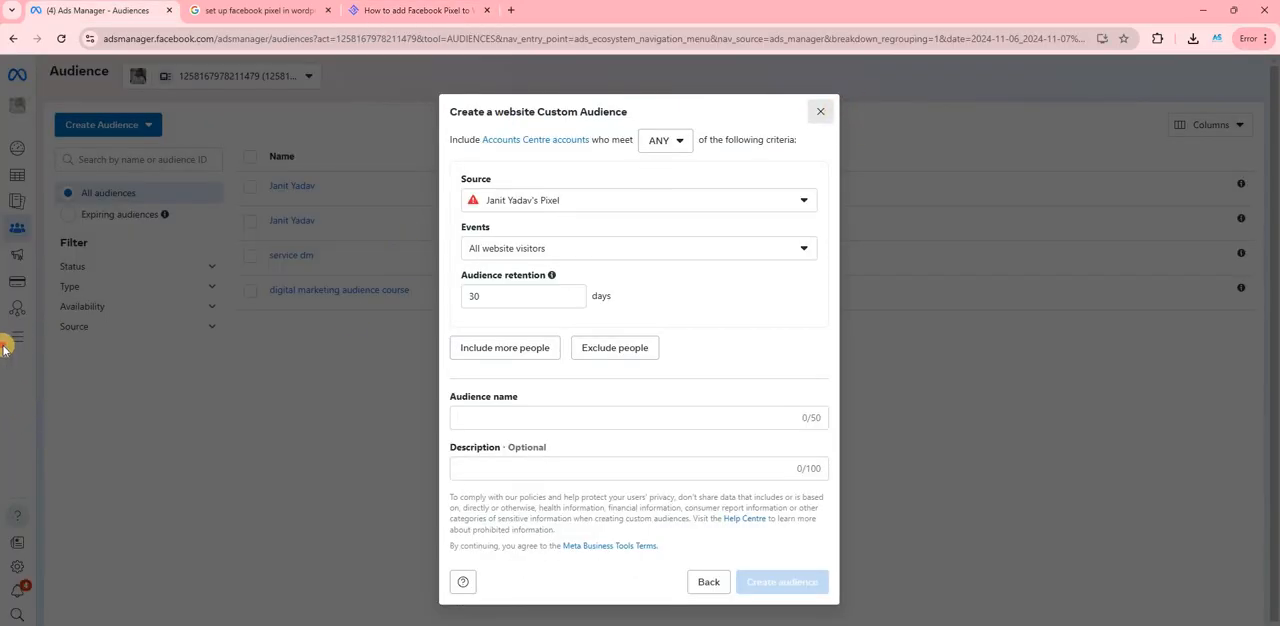
{"action": "left_click", "coordinate": [820, 111]}
{"action": "mouse_move", "coordinate": [7, 343]}
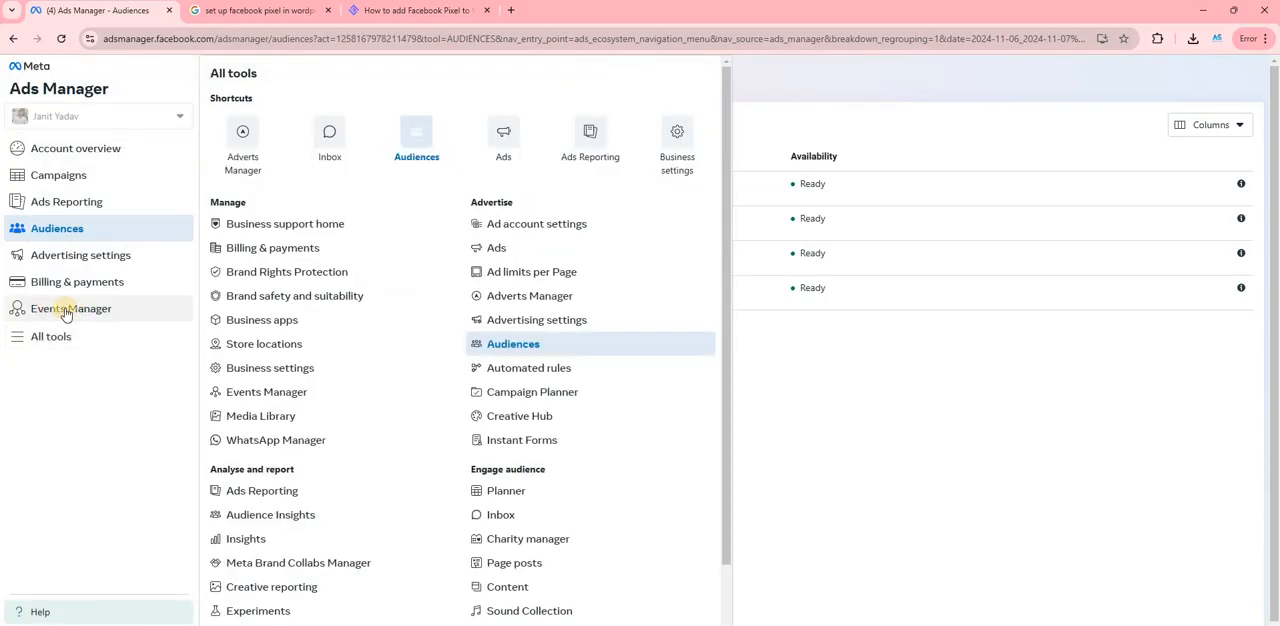
{"action": "left_click", "coordinate": [66, 309]}
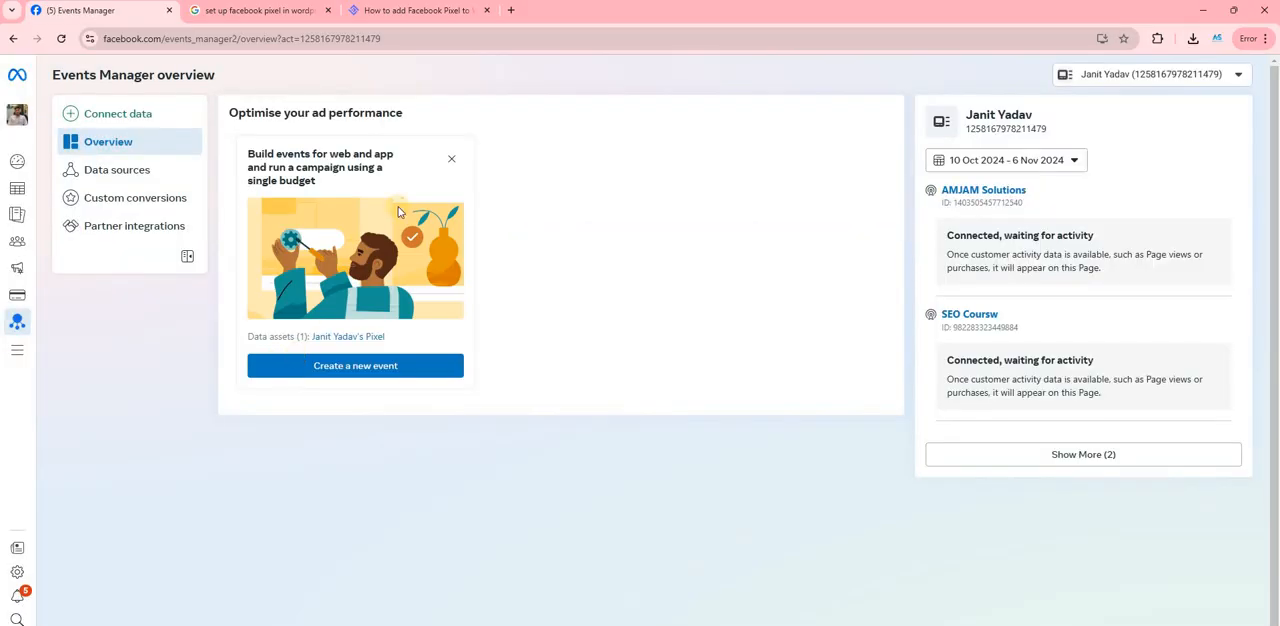
{"action": "left_click", "coordinate": [451, 158]}
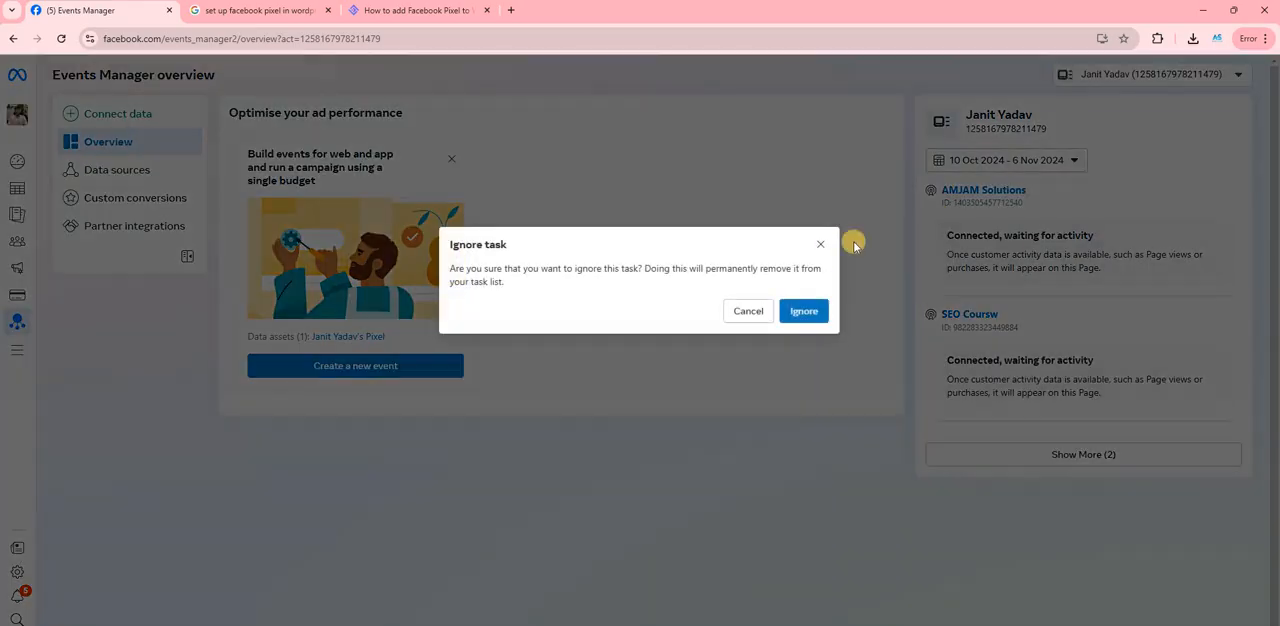
{"action": "left_click", "coordinate": [821, 245]}
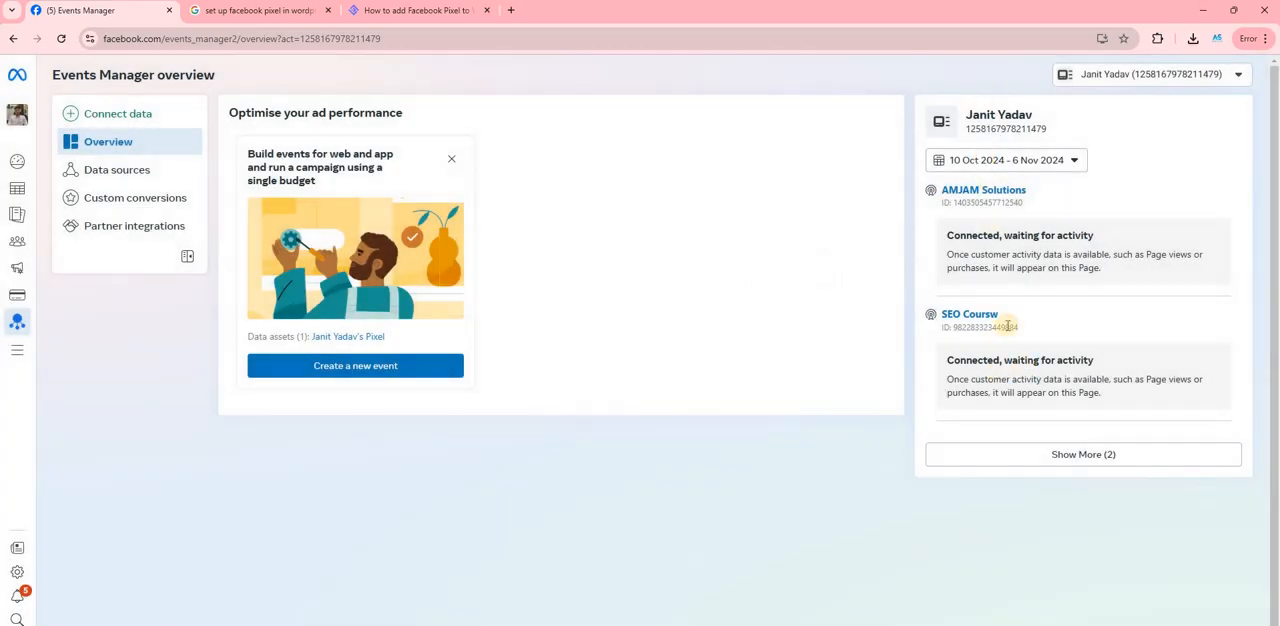
- Open the form for building a new website and app event and inspect its name, description and website pixel fields
{"action": "left_click", "coordinate": [354, 368]}
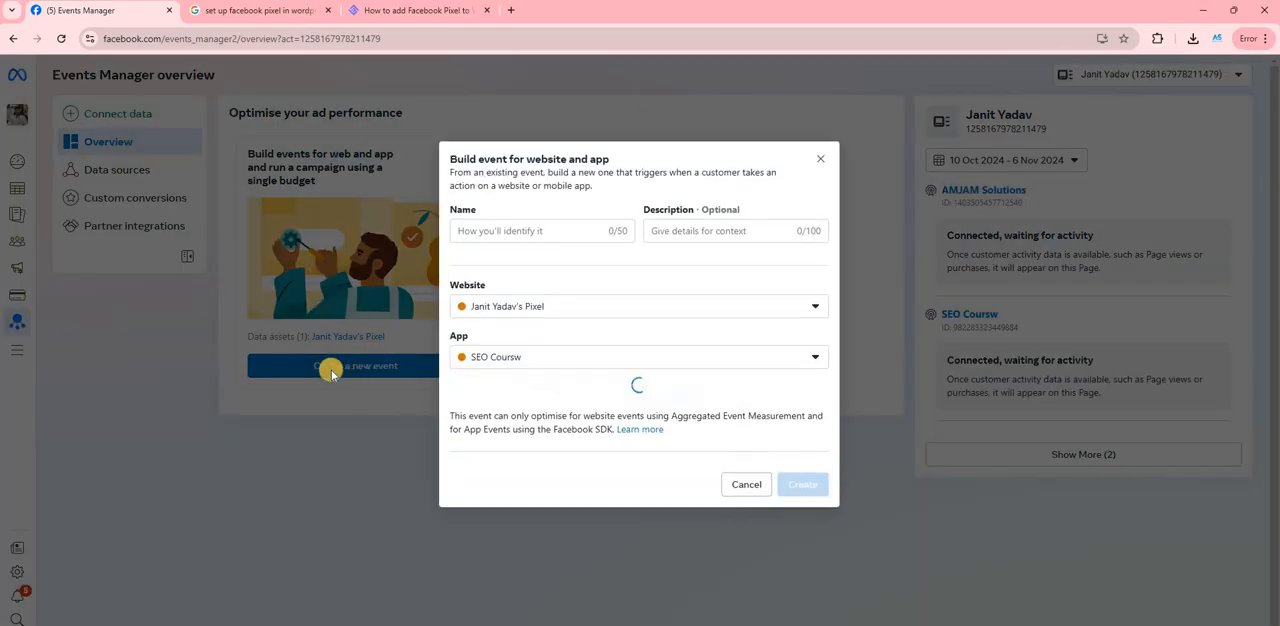
{"action": "left_click", "coordinate": [515, 215]}
{"action": "left_click", "coordinate": [677, 211]}
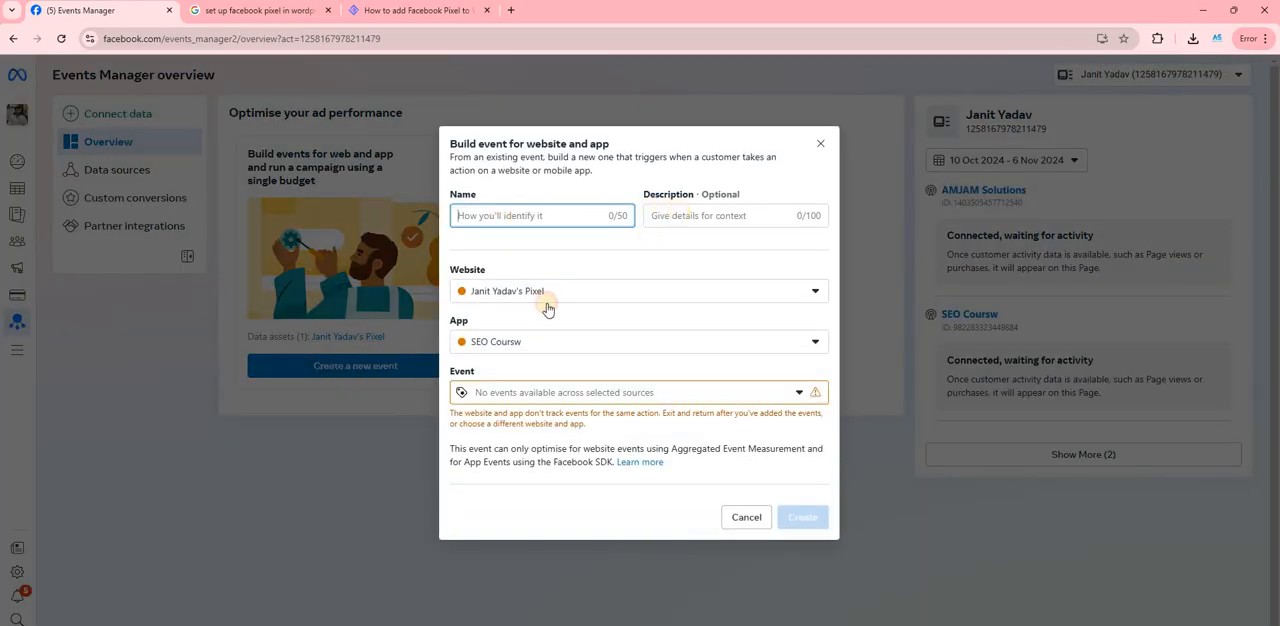
{"action": "left_click", "coordinate": [535, 305]}
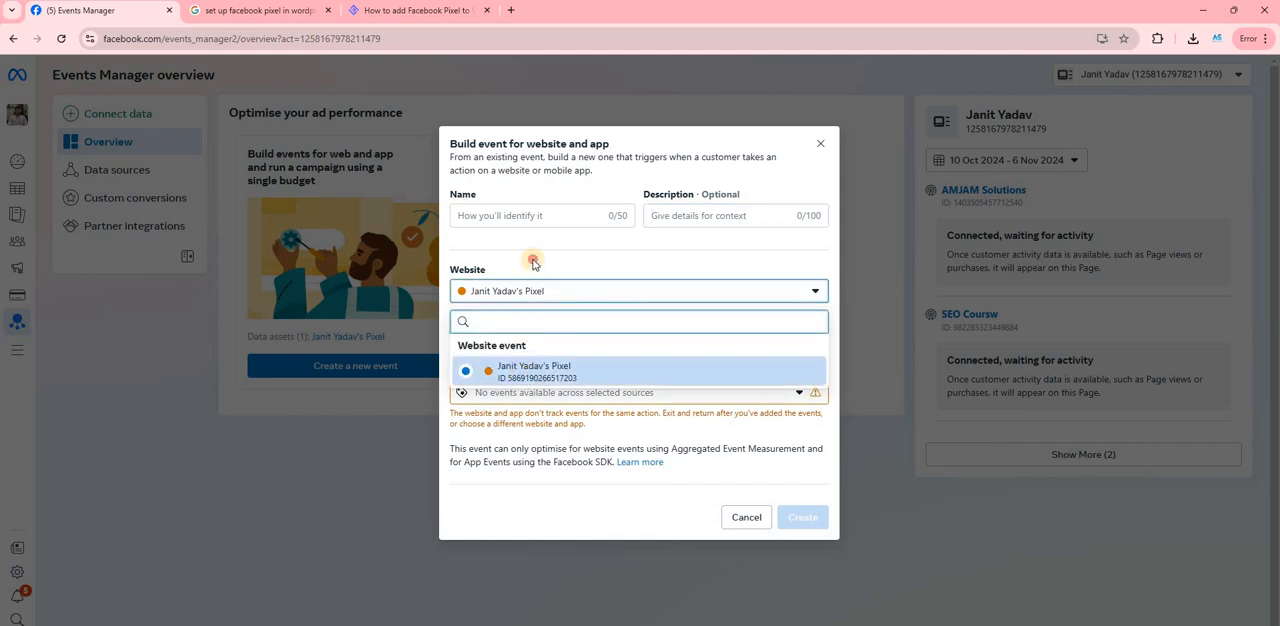
{"action": "left_click", "coordinate": [77, 124]}
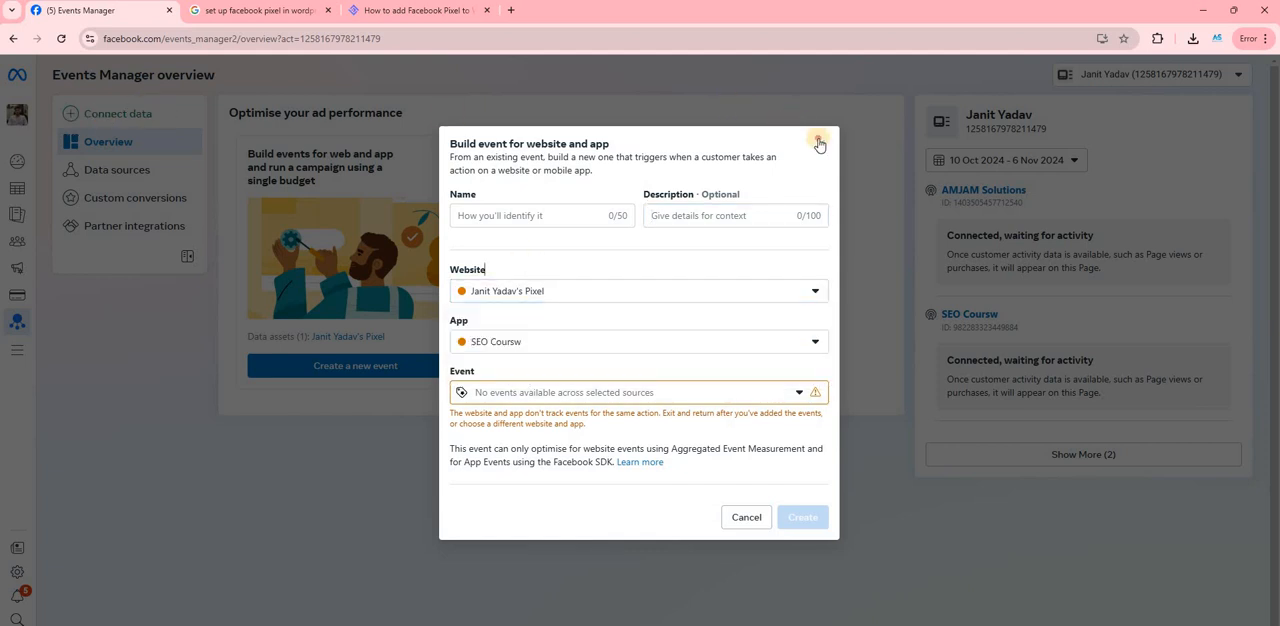
- Leave the event form, view the data source types offered for a new connection, and close that dialog
{"action": "left_click", "coordinate": [107, 143]}
{"action": "left_click", "coordinate": [112, 113]}
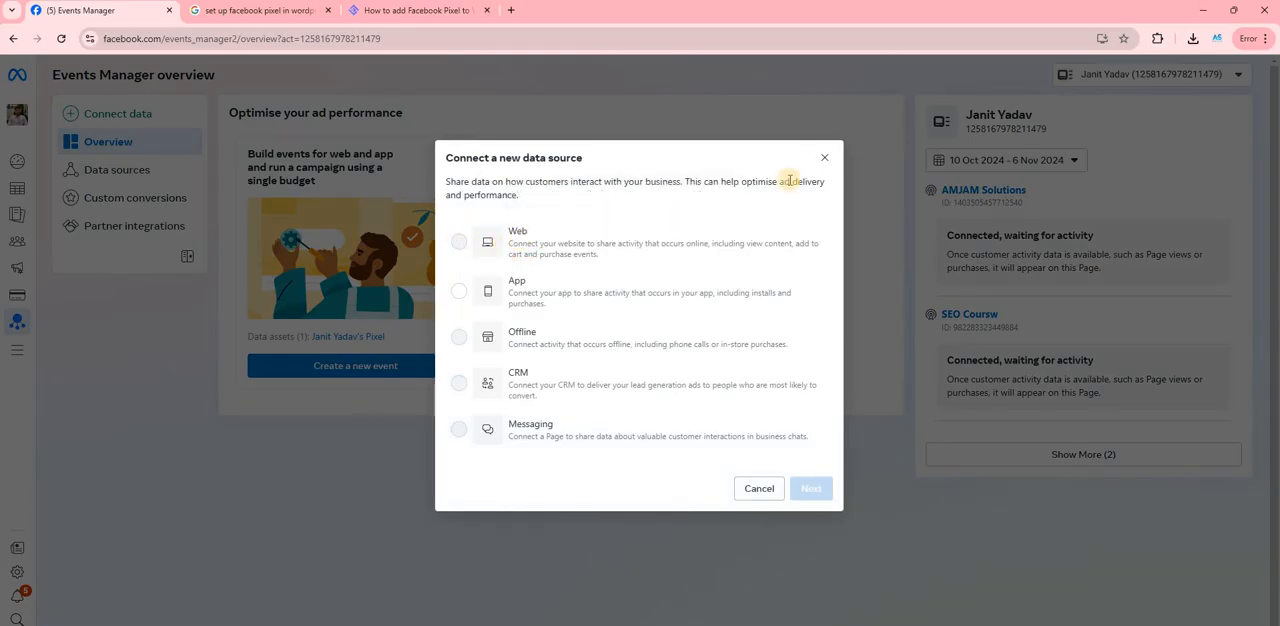
{"action": "left_click", "coordinate": [817, 163]}
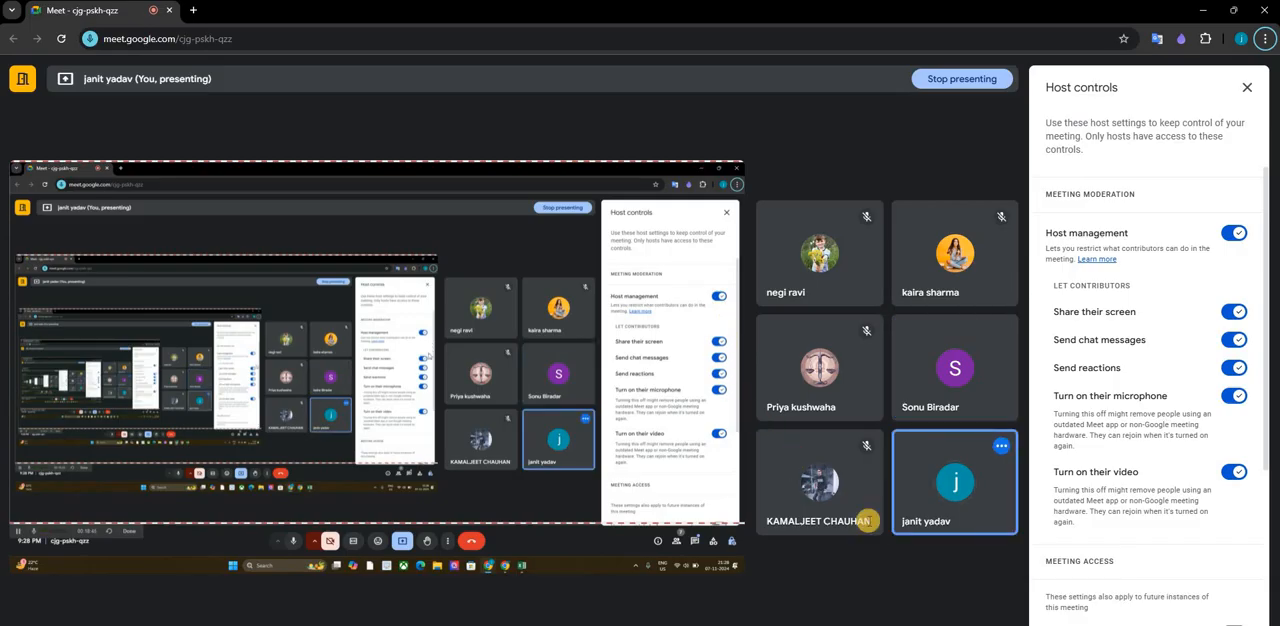
- Check the in-call messages of the Google Meet meeting and close the message list
{"action": "left_click", "coordinate": [714, 543]}
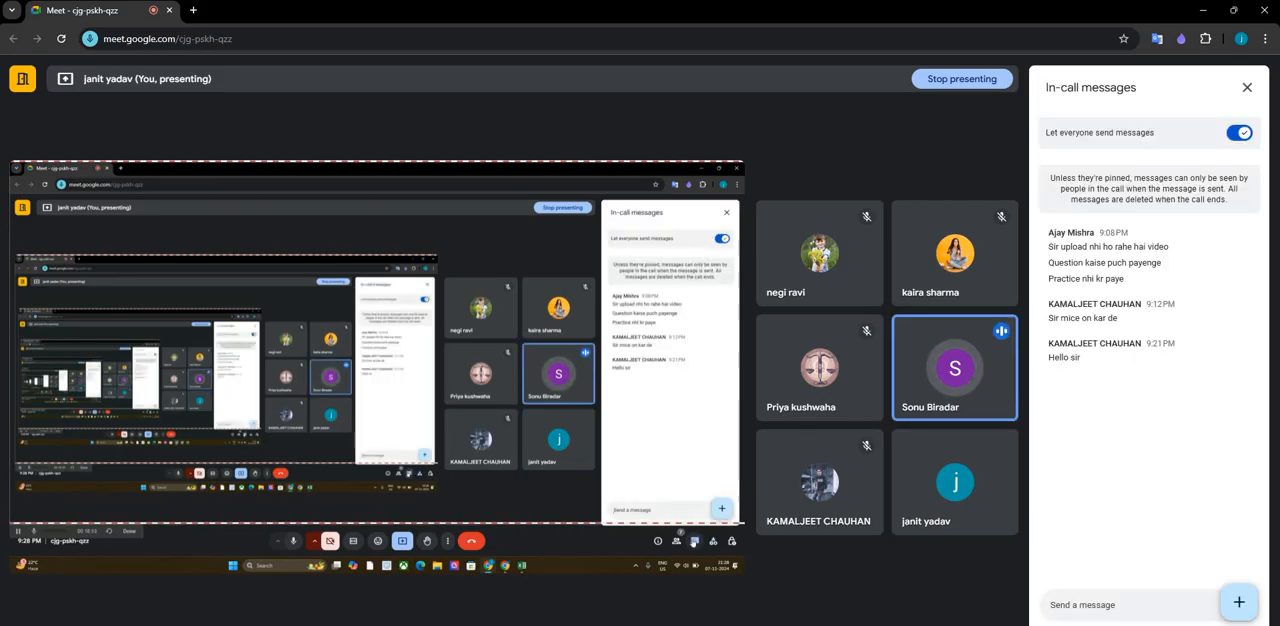
{"action": "left_click", "coordinate": [694, 541]}
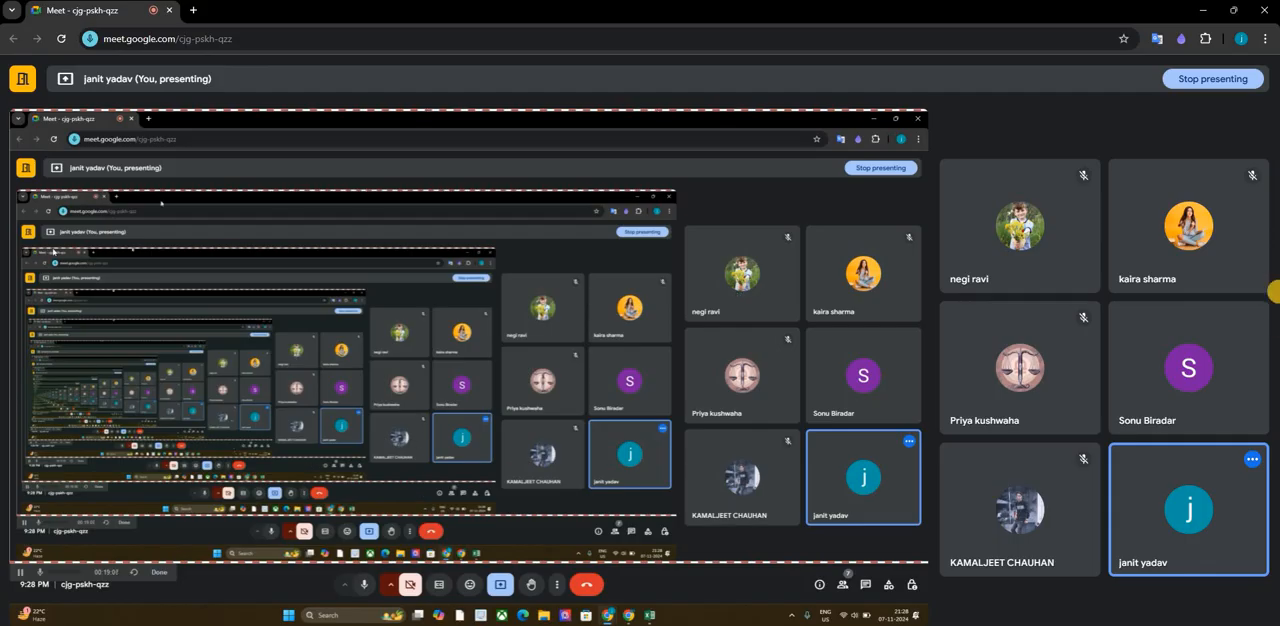
{"action": "mouse_move", "coordinate": [1210, 329]}
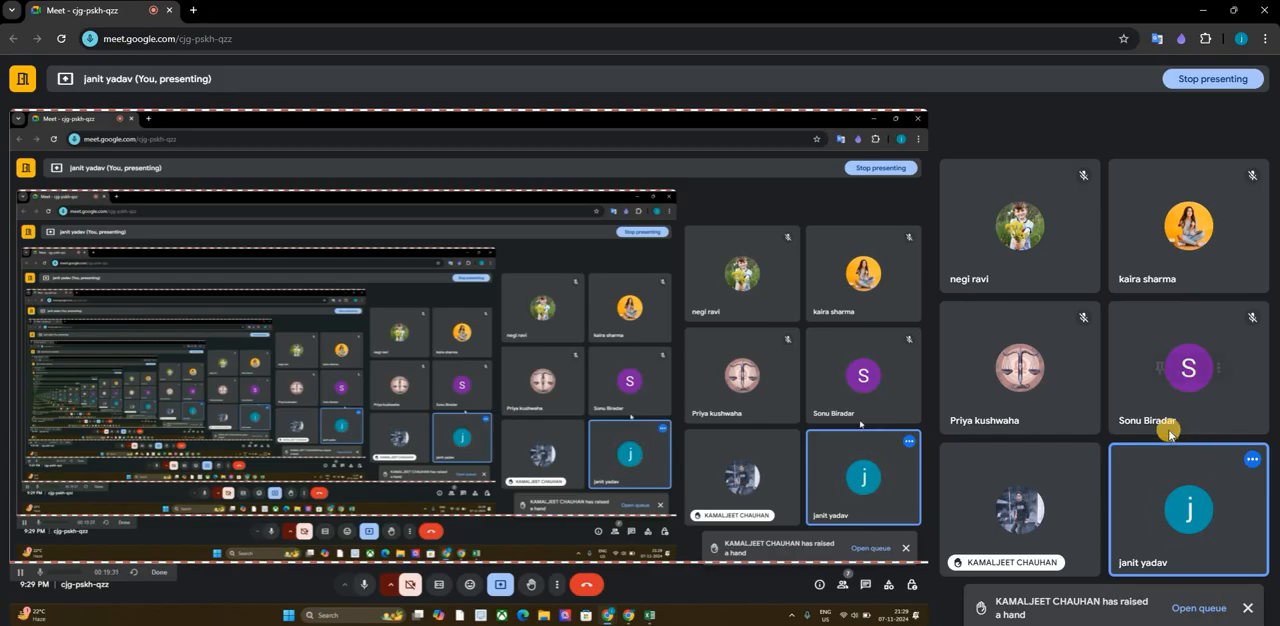
{"action": "mouse_move", "coordinate": [1170, 432]}
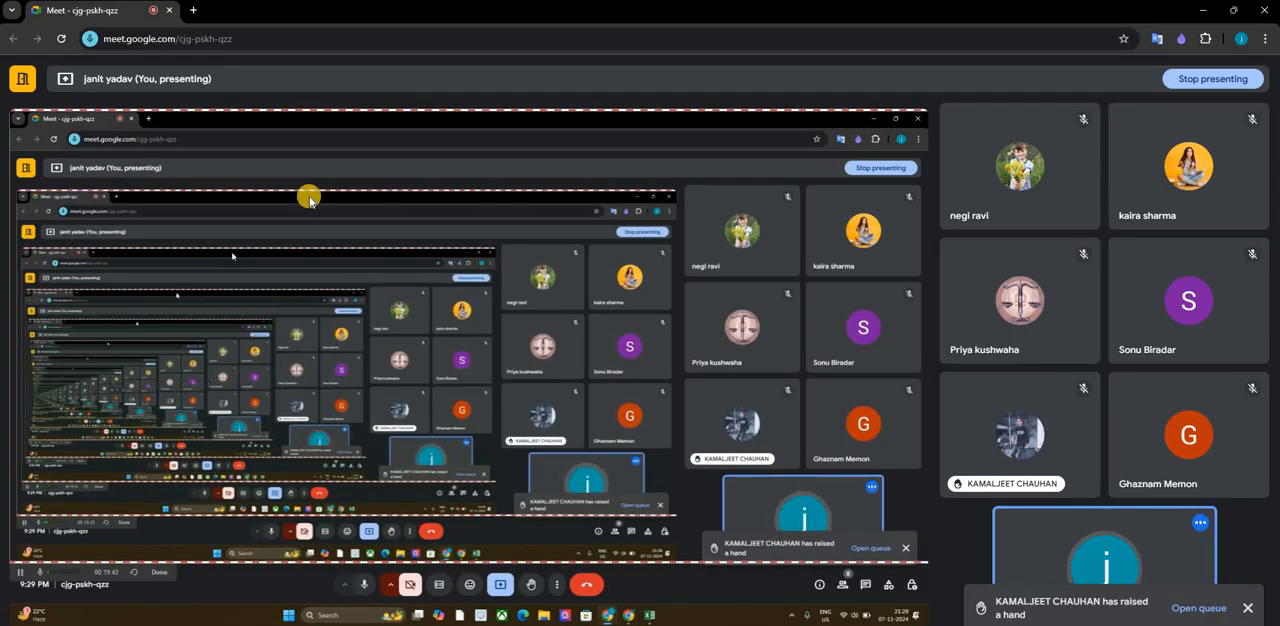
- Switch back to the Events Manager browser window and open the Campaigns list in Ads Manager
{"action": "key", "text": "alt+Tab"}
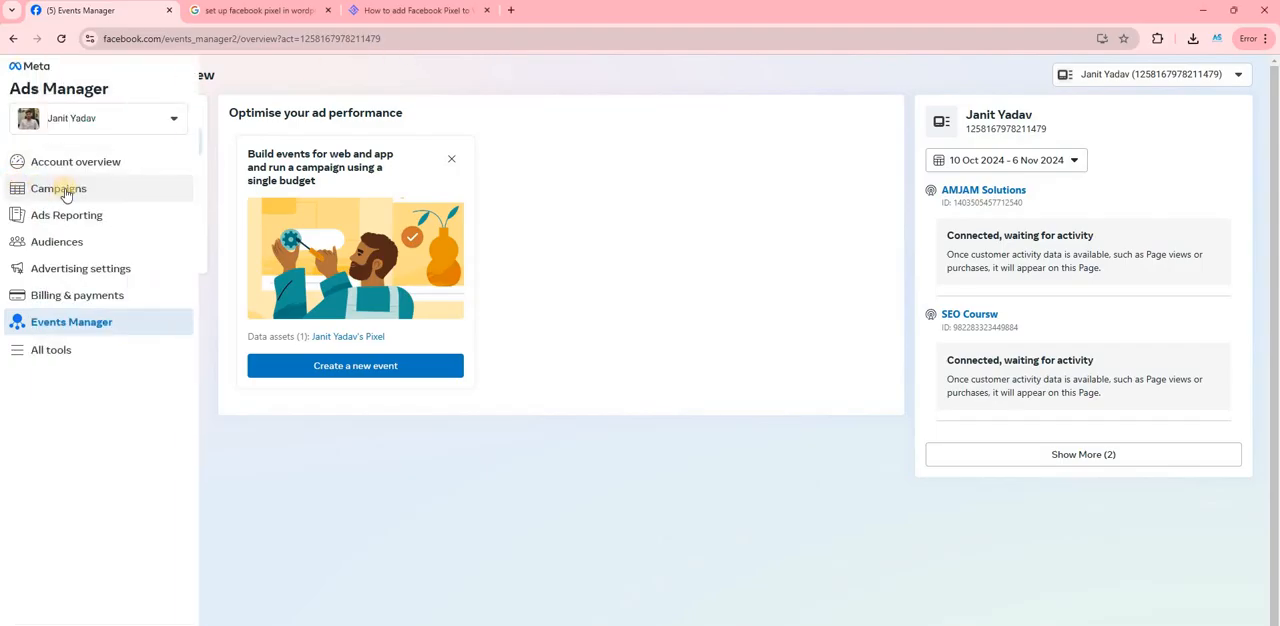
{"action": "left_click", "coordinate": [68, 190]}
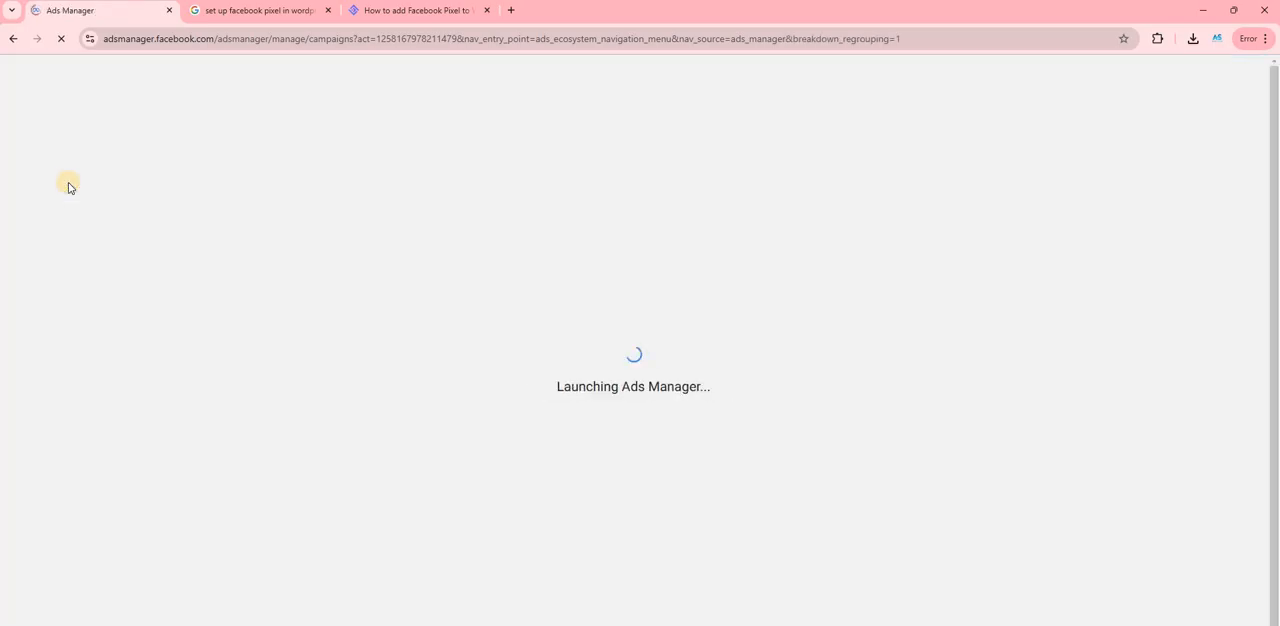
{"action": "key", "text": "alt+Tab"}
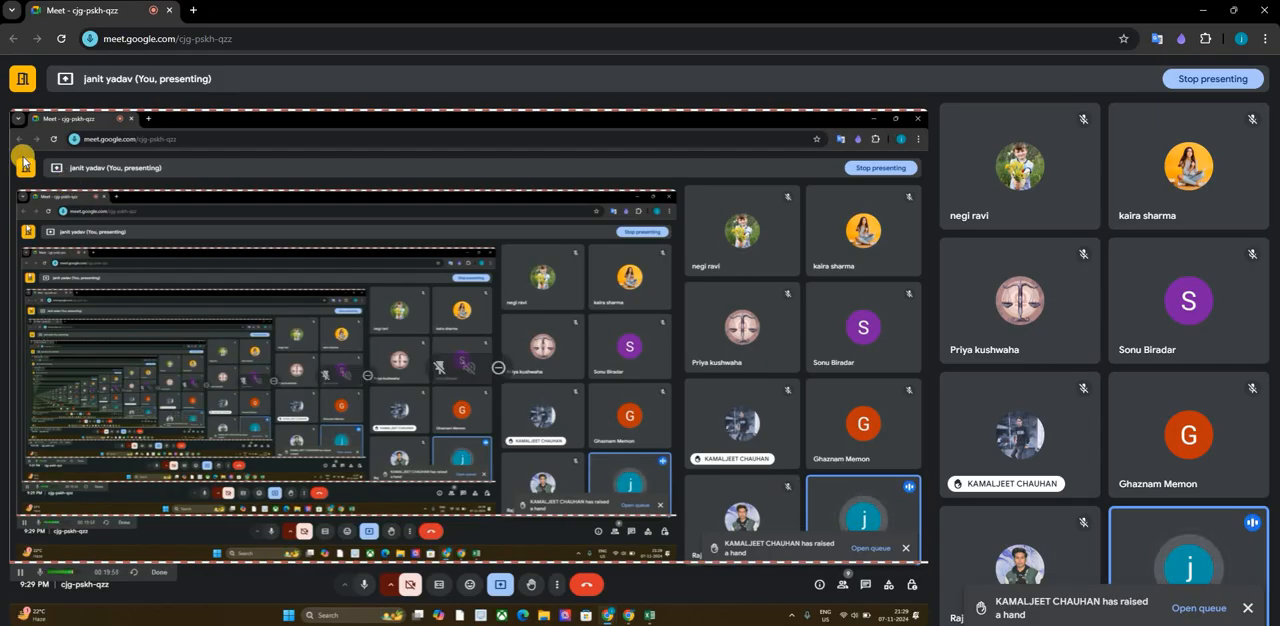
{"action": "key", "text": "alt+Tab"}
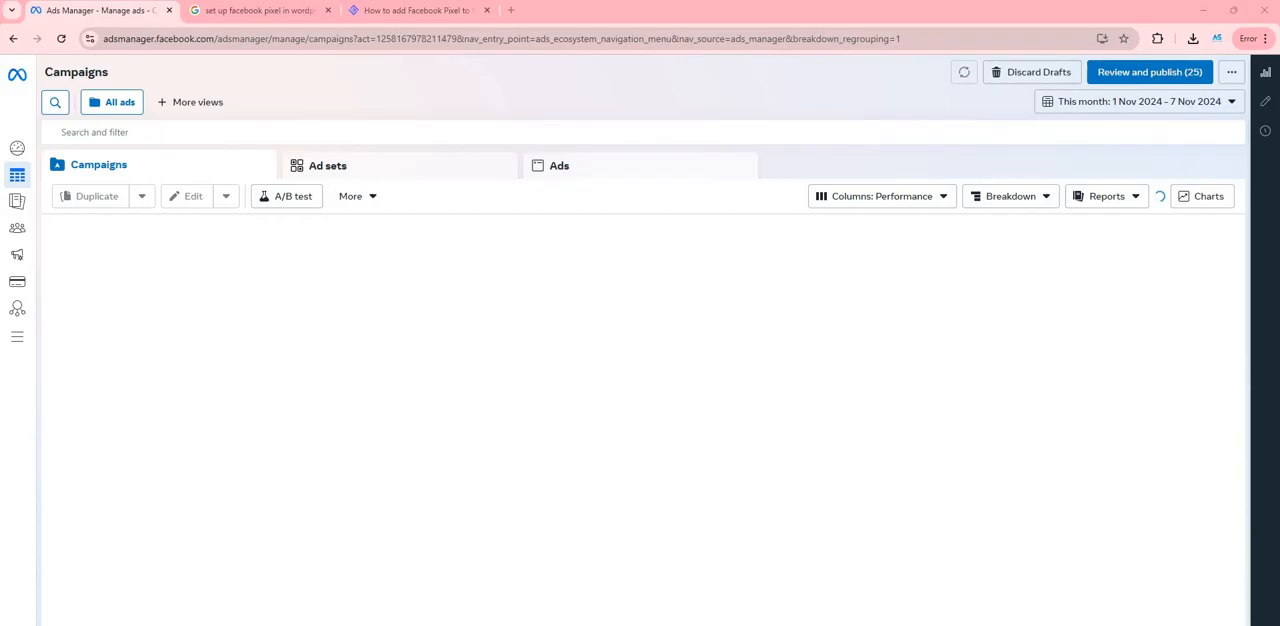
{"action": "key", "text": "alt+Tab"}
{"action": "key", "text": "alt+Tab"}
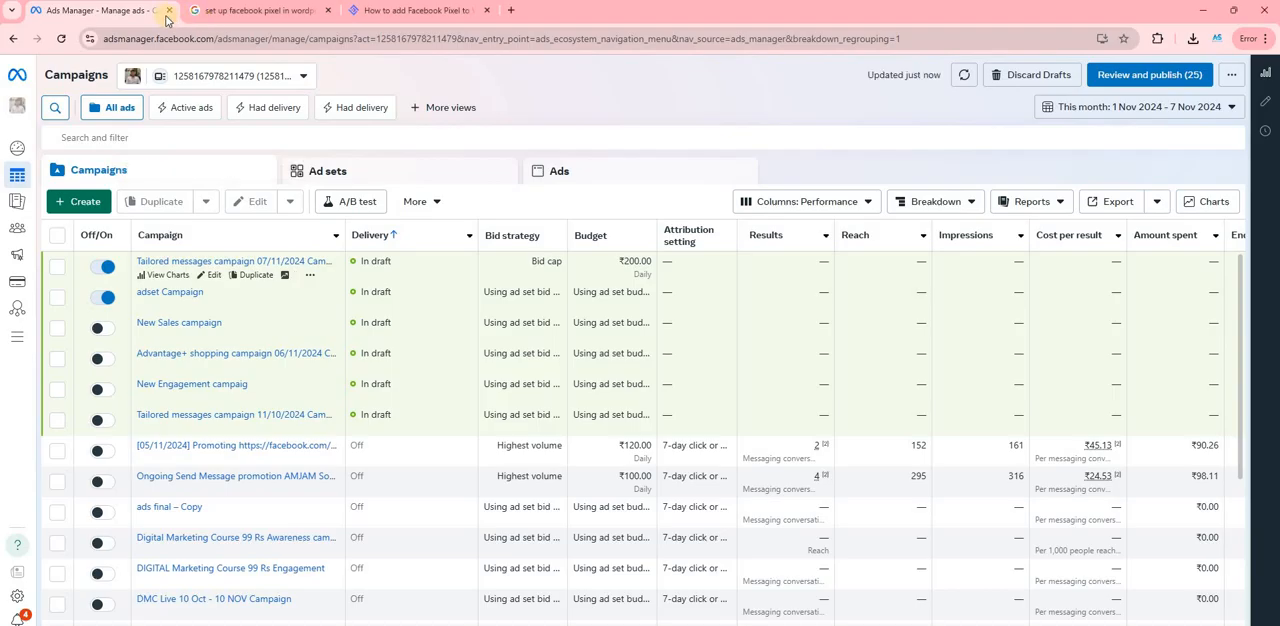
{"action": "right_click", "coordinate": [165, 12]}
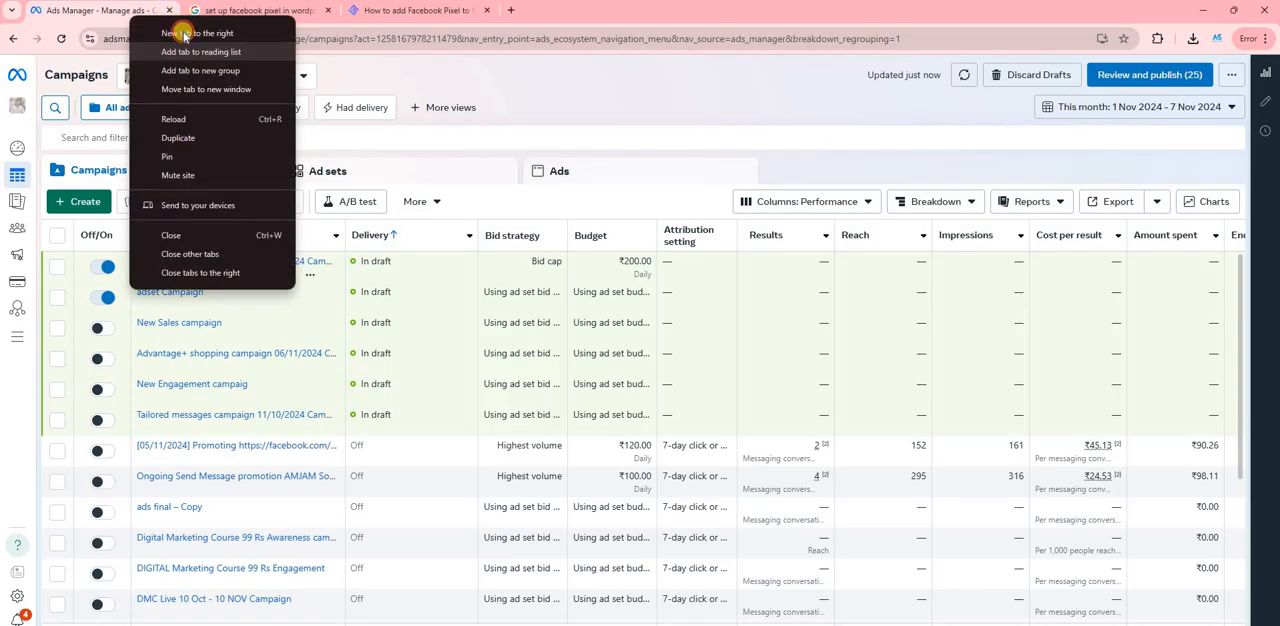
{"action": "left_click", "coordinate": [180, 30]}
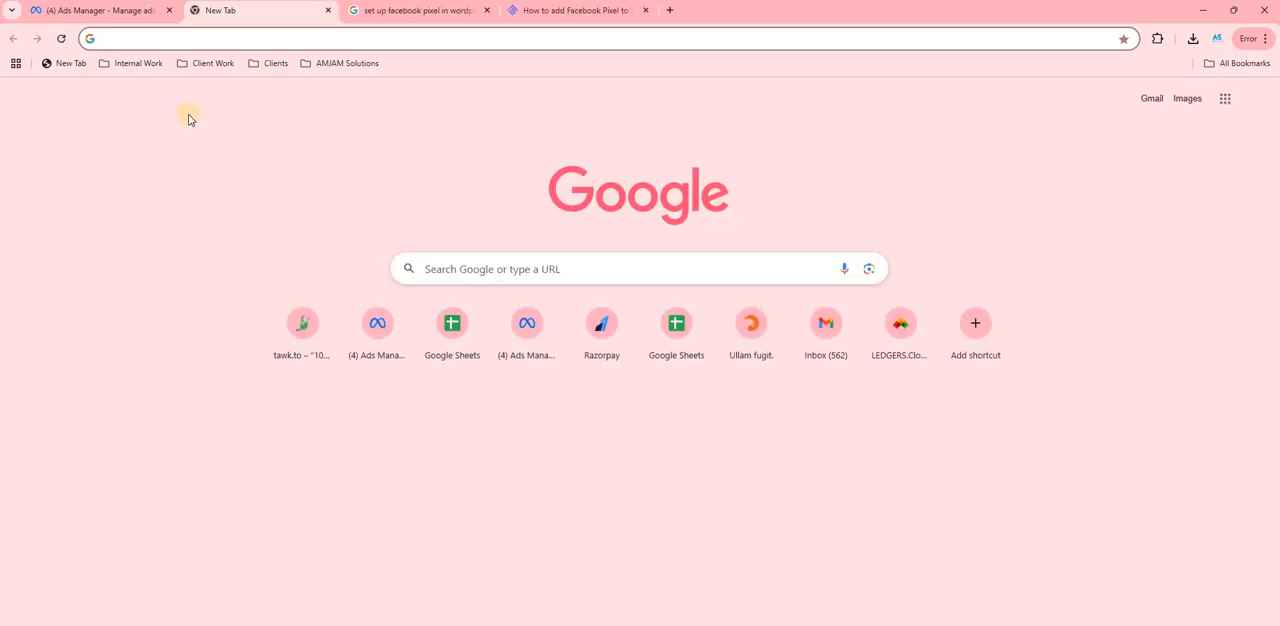
{"action": "type", "text": "em,"}
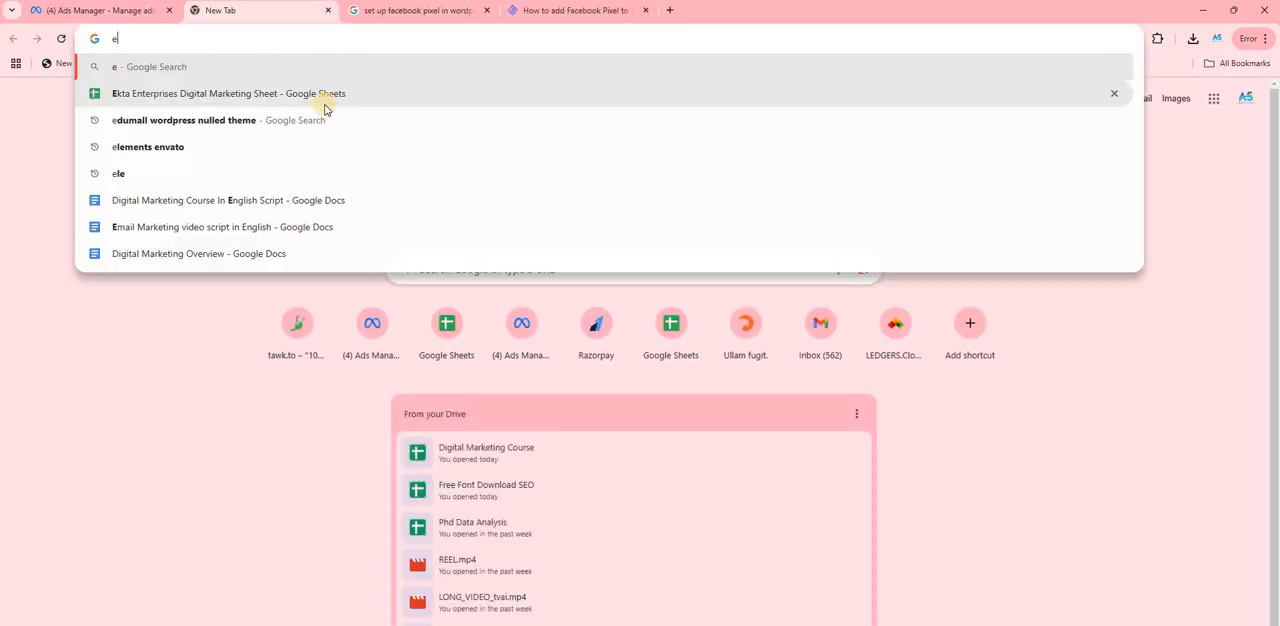
{"action": "type", "text": "ai"}
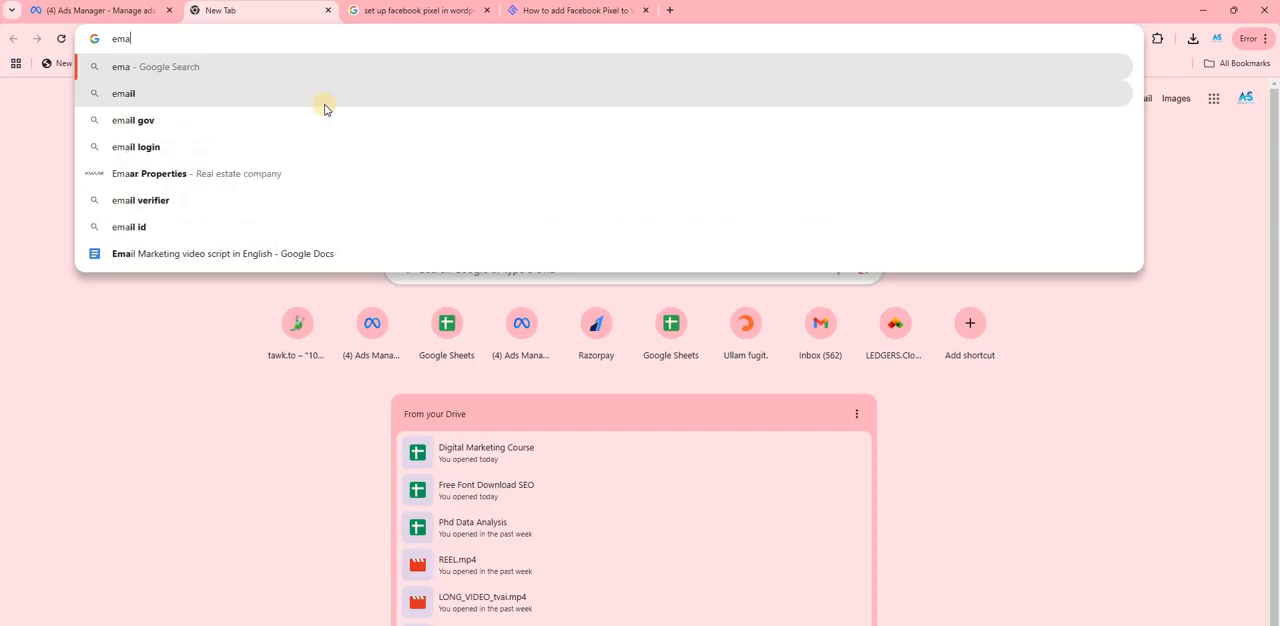
{"action": "key", "text": "BackSpace"}
{"action": "key", "text": "BackSpace"}
{"action": "key", "text": "BackSpace"}
{"action": "key", "text": "BackSpace"}
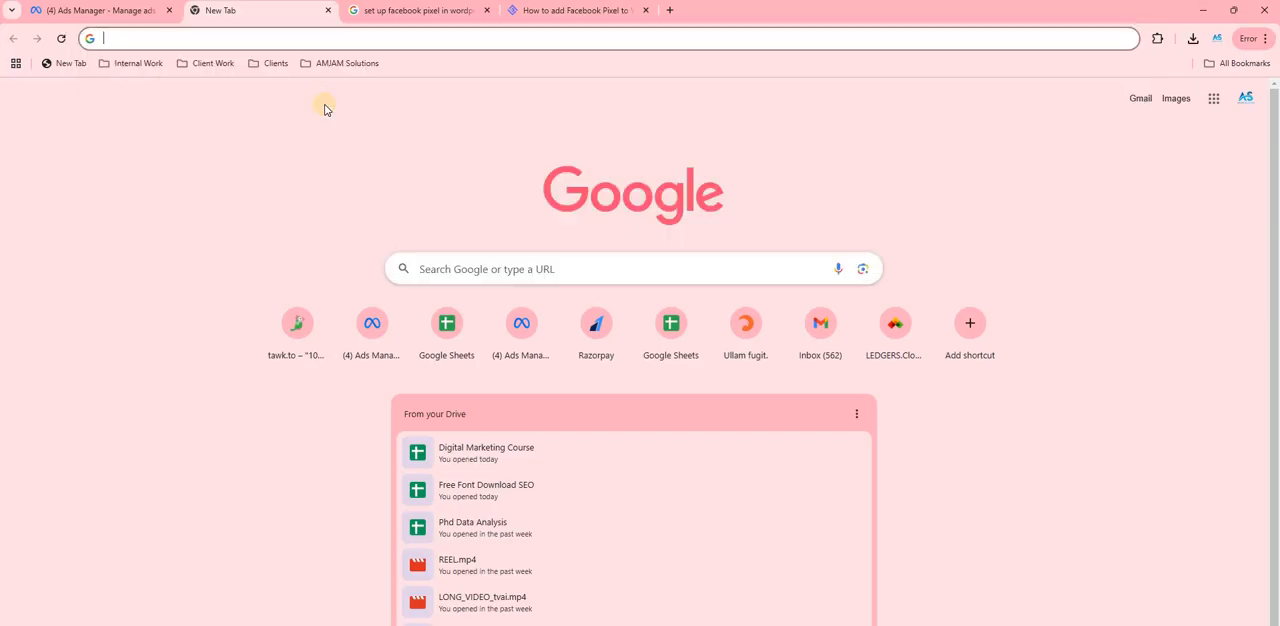
{"action": "type", "text": "what is s"}
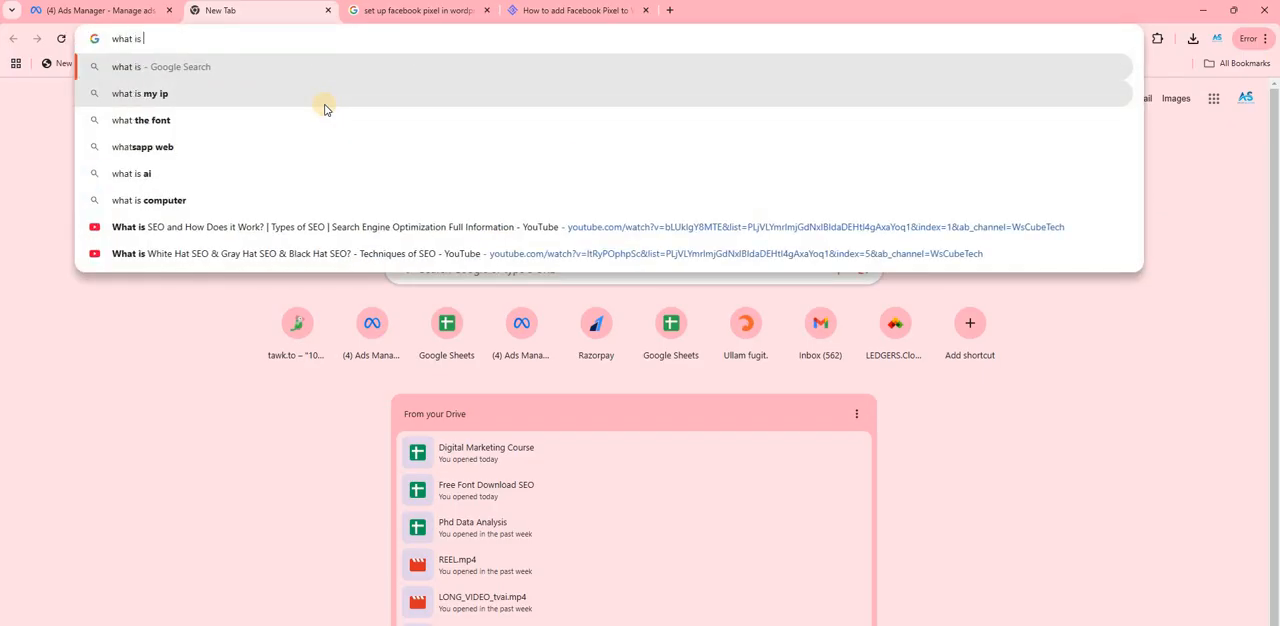
{"action": "key", "text": "BackSpace"}
{"action": "type", "text": "email"}
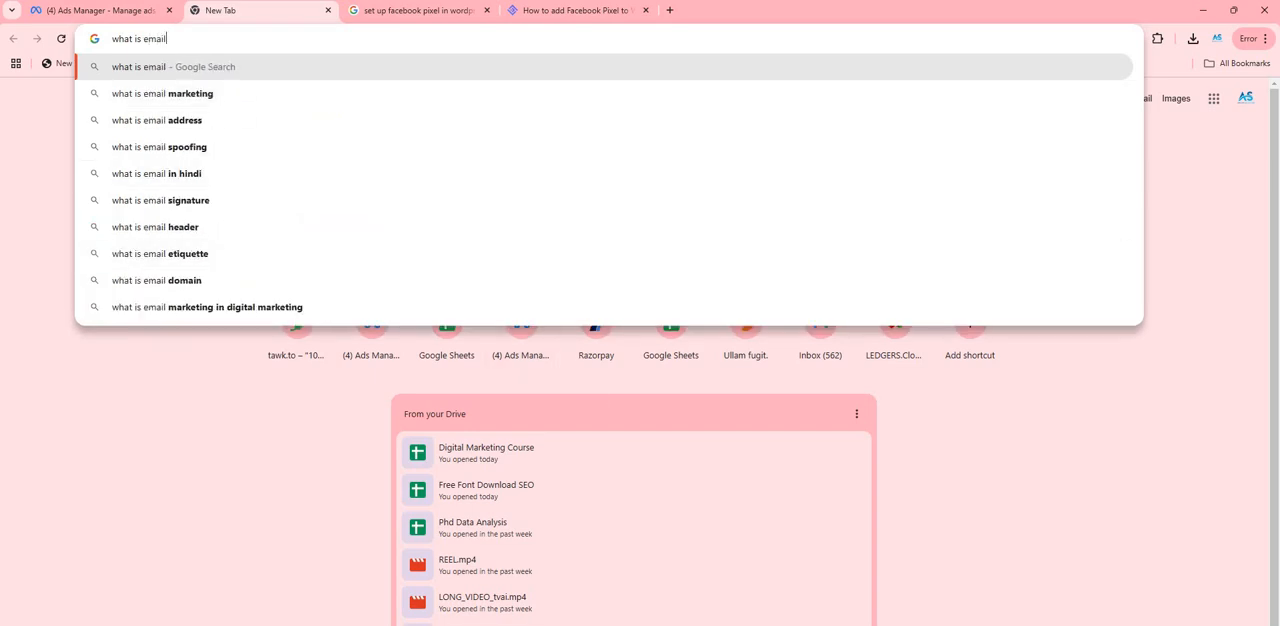
- Switch to the Google Meet browser window and search Google for "what is email marketing" in a new tab
{"action": "left_click", "coordinate": [834, 625]}
{"action": "left_click", "coordinate": [757, 618]}
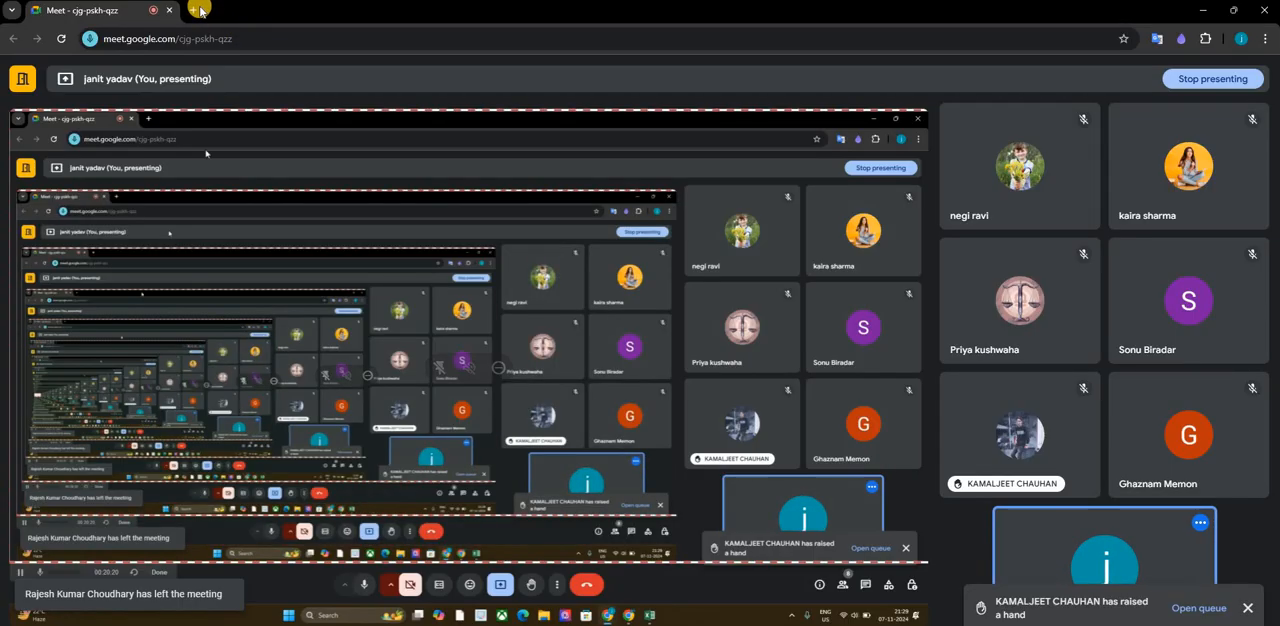
{"action": "left_click", "coordinate": [204, 11]}
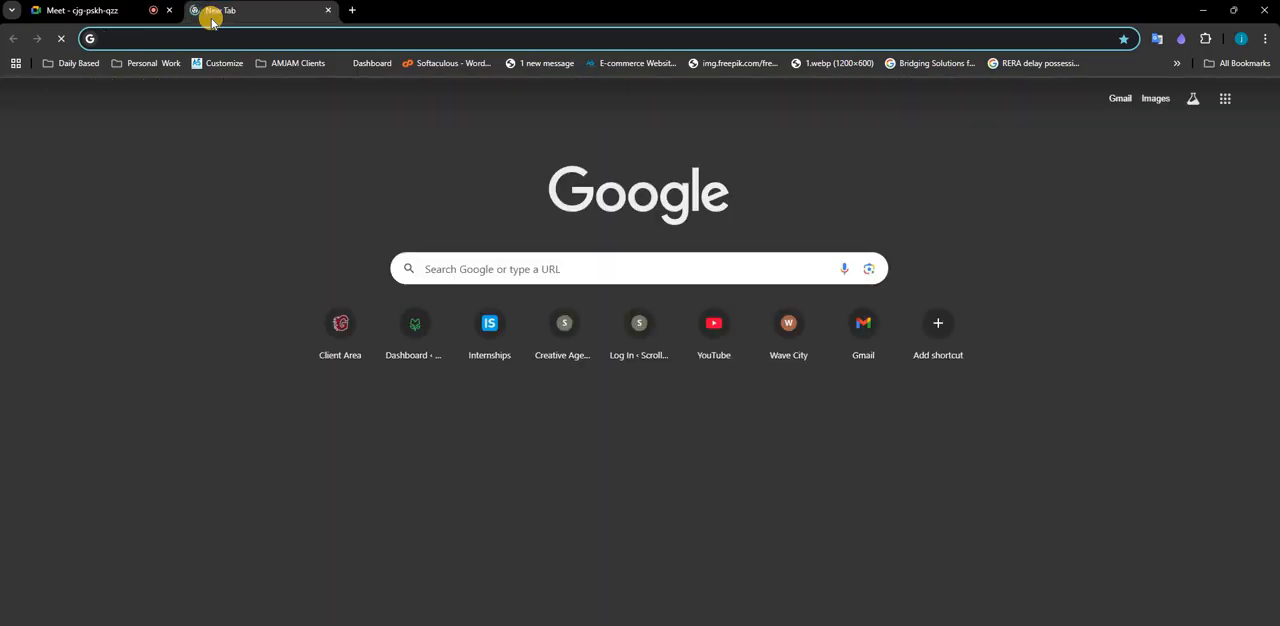
{"action": "type", "text": "wht"}
{"action": "key", "text": "BackSpace"}
{"action": "type", "text": "at is e"}
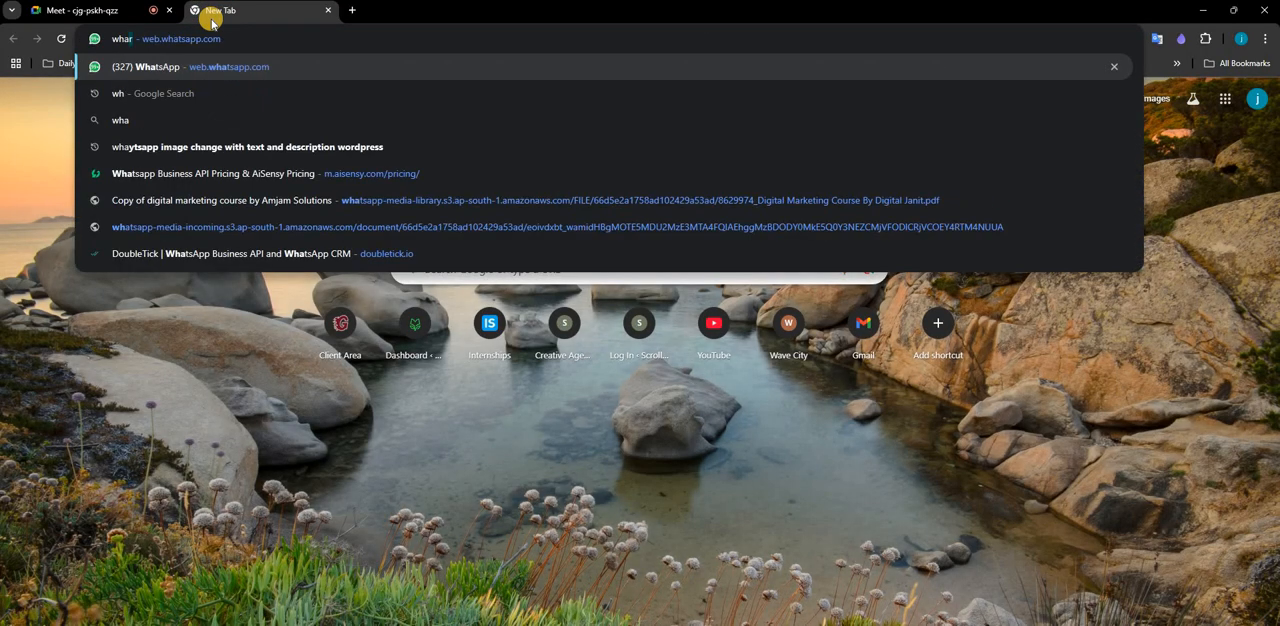
{"action": "type", "text": "mail mark"}
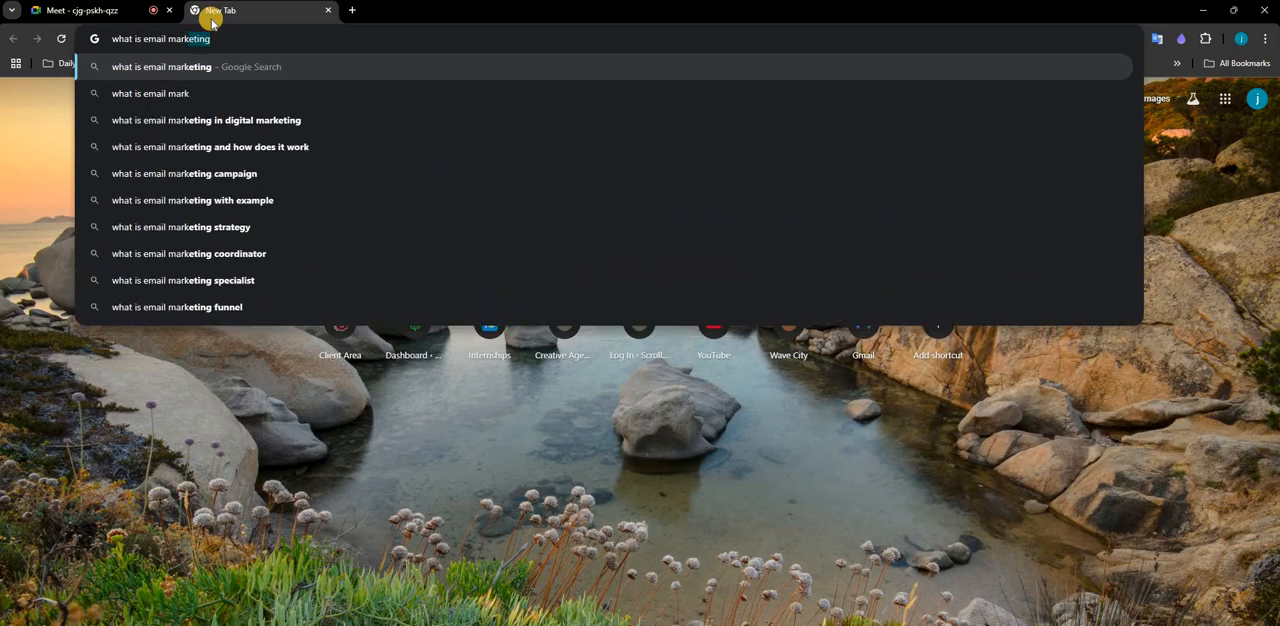
{"action": "key", "text": "Return"}
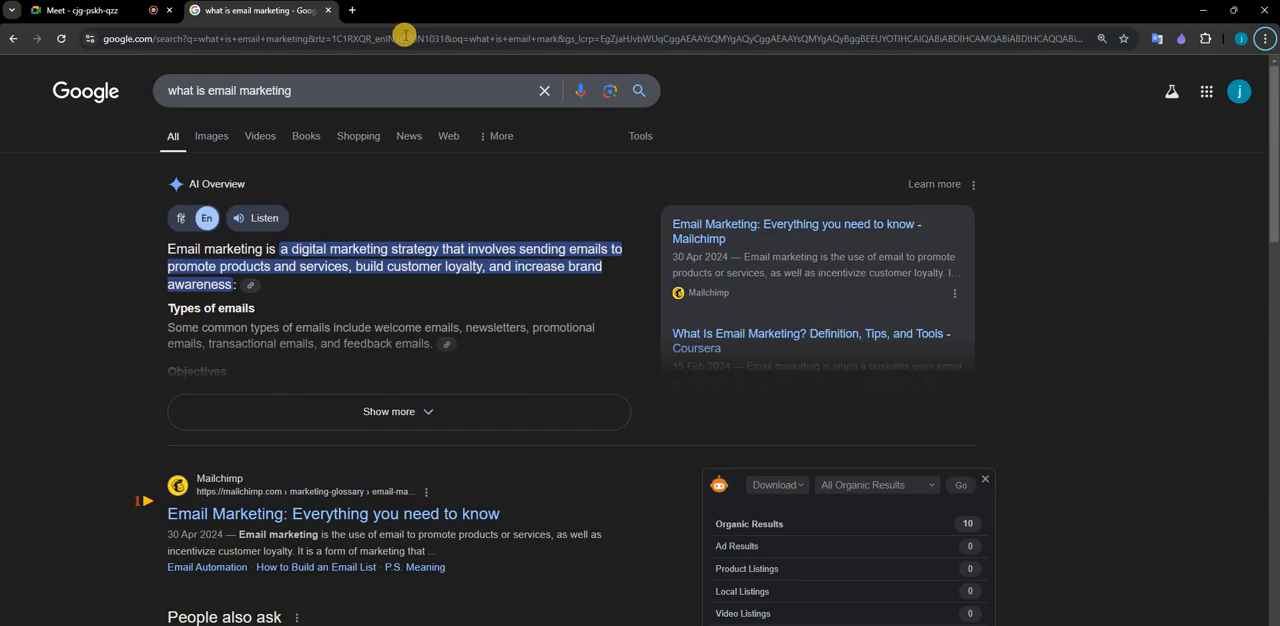
- Expand the AI Overview on email marketing and read its Types of emails section, highlighting the heading and the welcome emails entry
{"action": "left_click", "coordinate": [269, 397]}
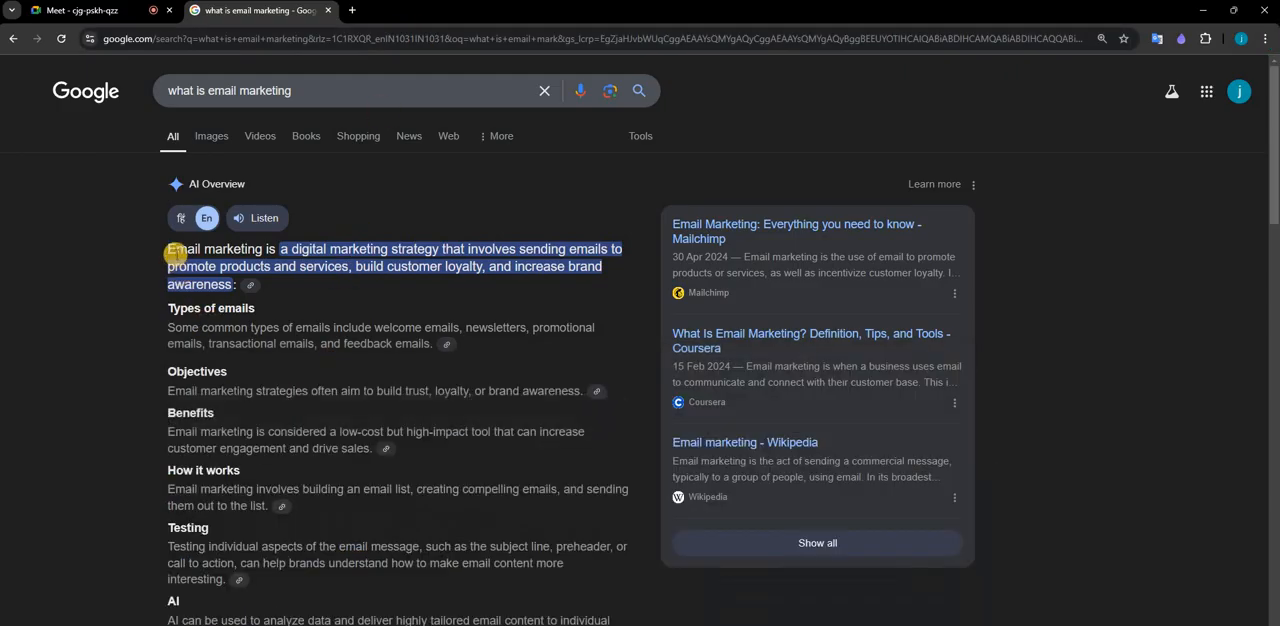
{"action": "scroll", "coordinate": [260, 250], "scroll_direction": "down", "scroll_amount": 1}
{"action": "triple_click", "coordinate": [258, 246]}
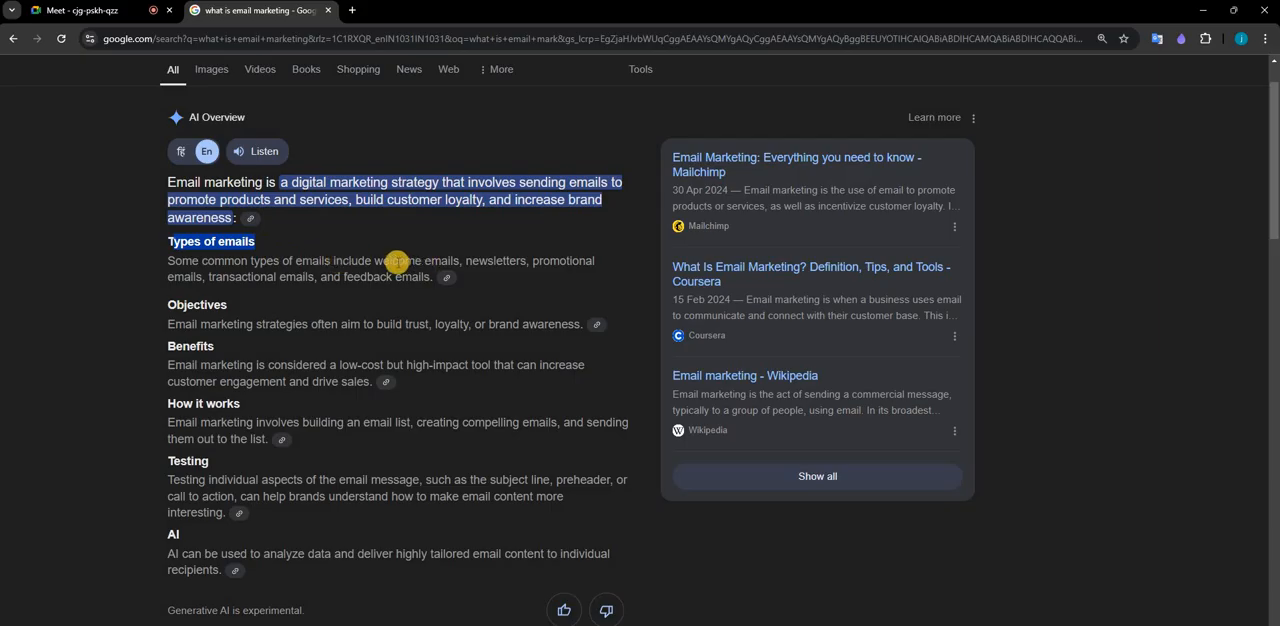
{"action": "left_click_drag", "start_coordinate": [397, 260], "coordinate": [429, 260]}
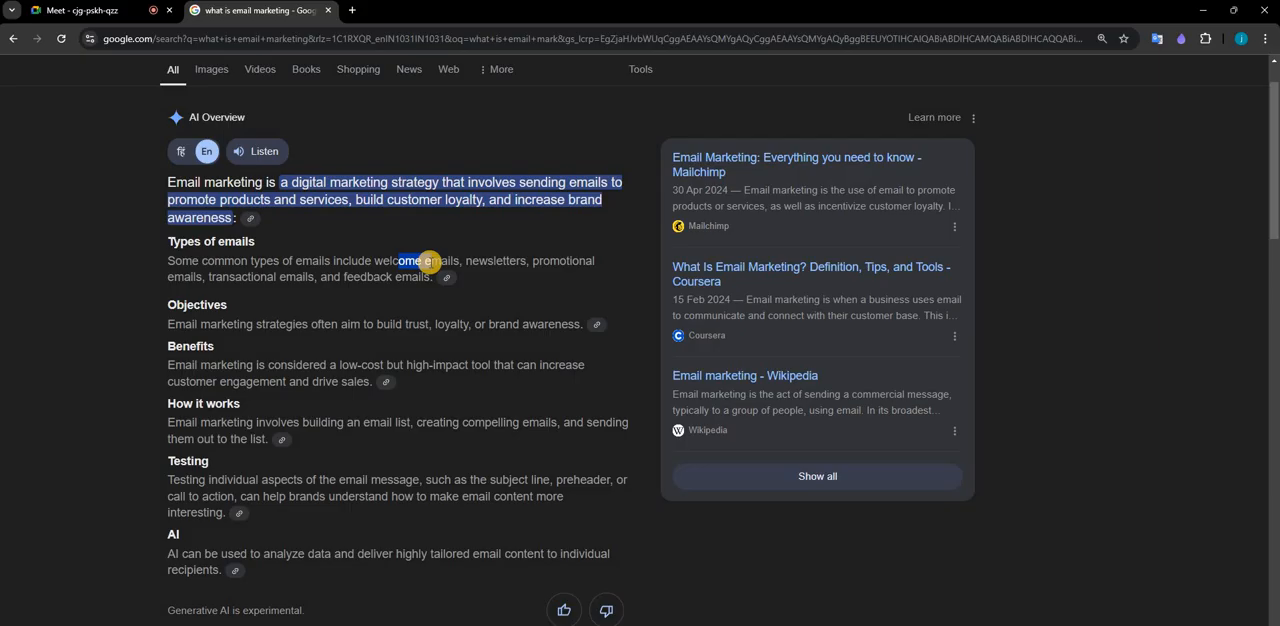
- Read the Objectives, Benefits and How it works sections of the AI Overview on email marketing
{"action": "scroll", "coordinate": [198, 276], "scroll_direction": "up", "scroll_amount": 1}
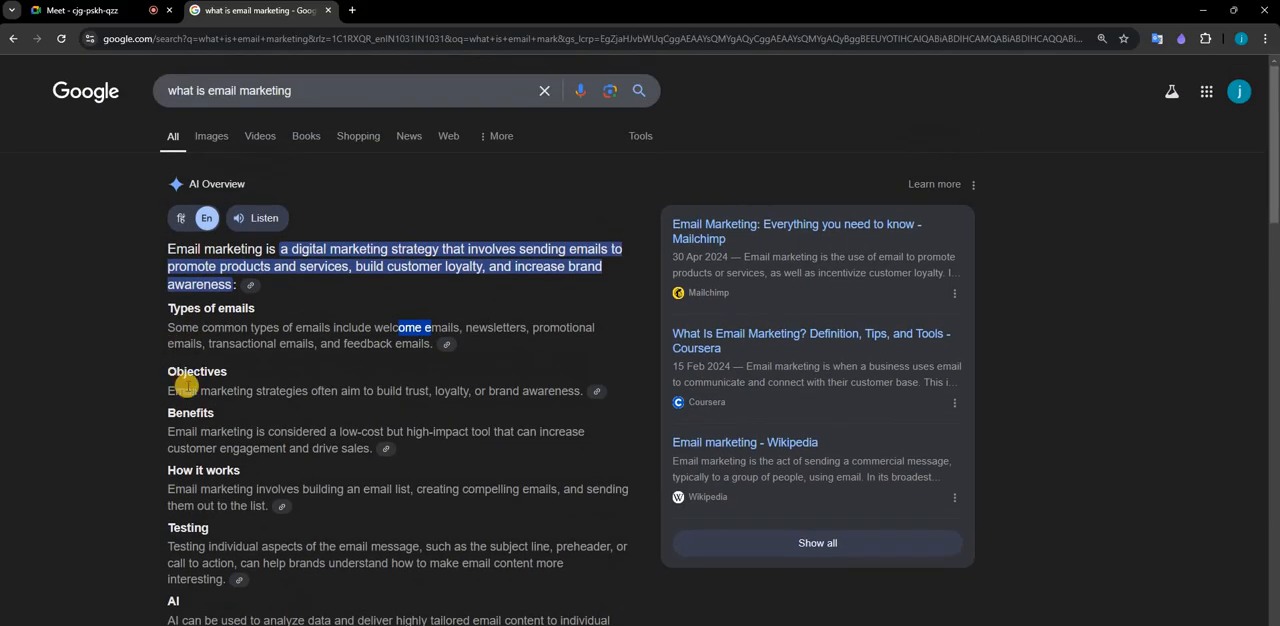
{"action": "scroll", "coordinate": [249, 374], "scroll_direction": "down", "scroll_amount": 1}
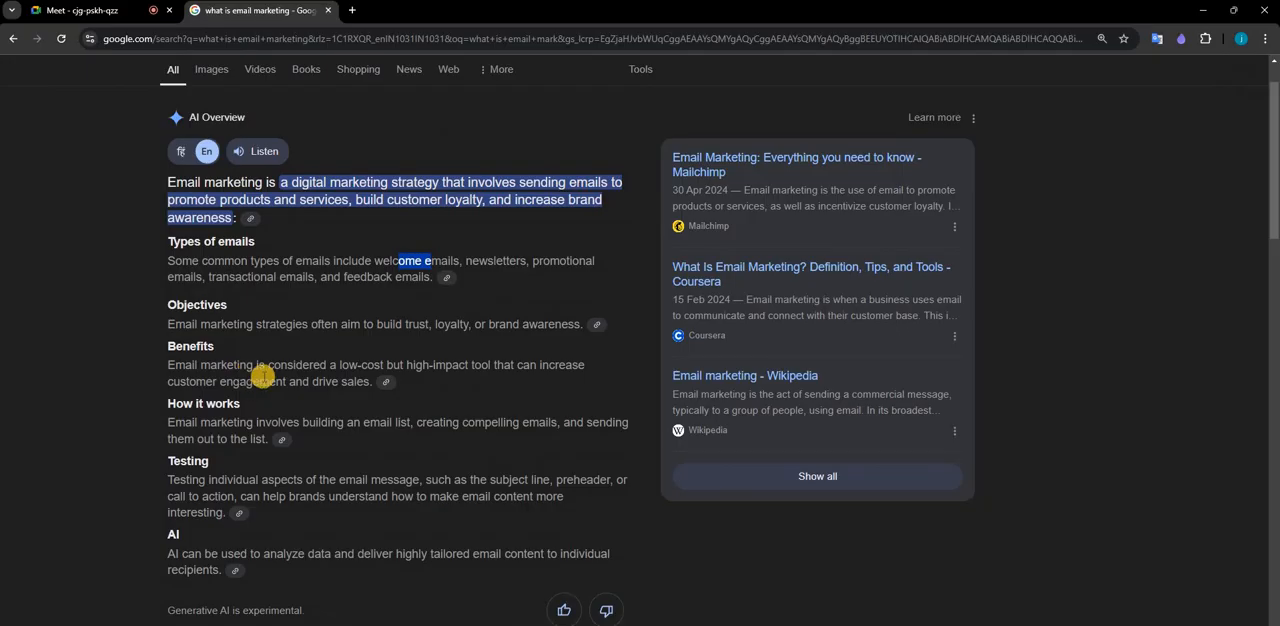
{"action": "key", "text": "alt"}
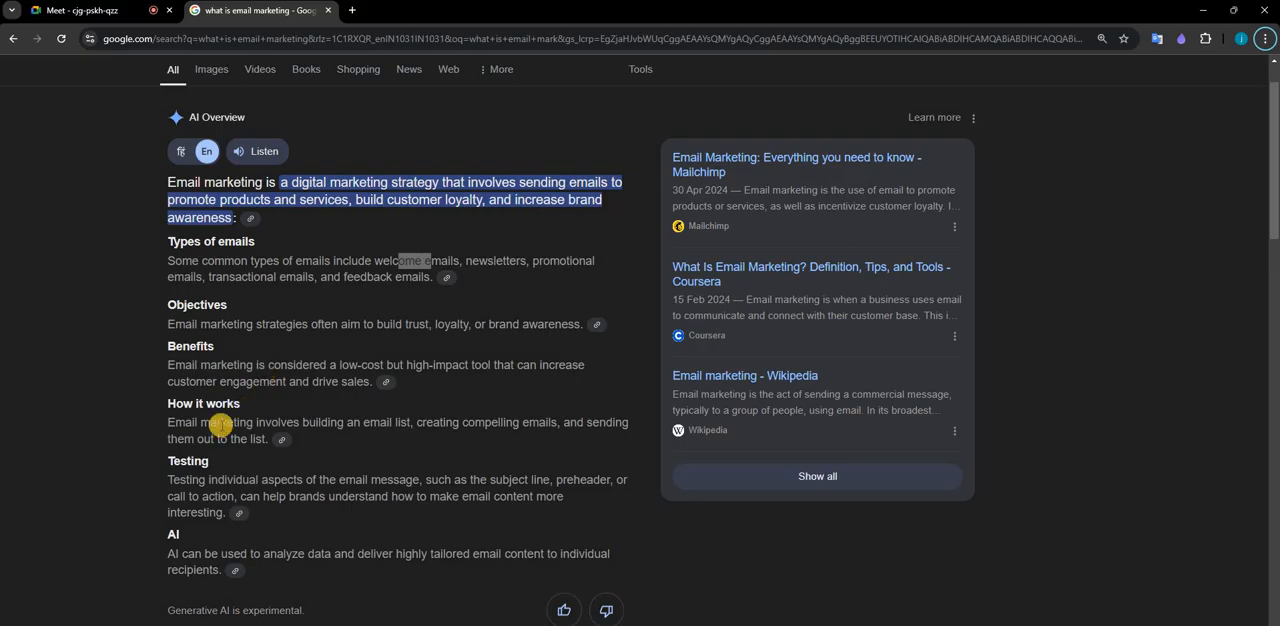
{"action": "scroll", "coordinate": [259, 299], "scroll_direction": "down", "scroll_amount": 1}
{"action": "scroll", "coordinate": [320, 298], "scroll_direction": "down", "scroll_amount": 1}
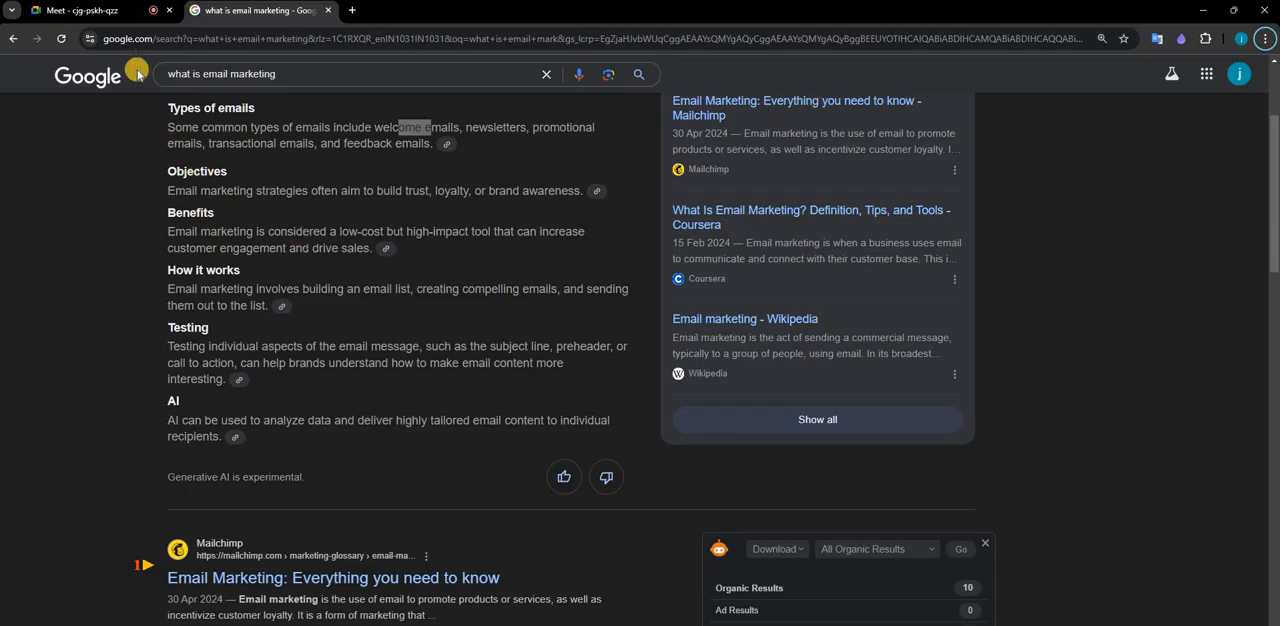
- Check the Google Meet call, revisit the email marketing search results, and return to the call
{"action": "left_click", "coordinate": [105, 14]}
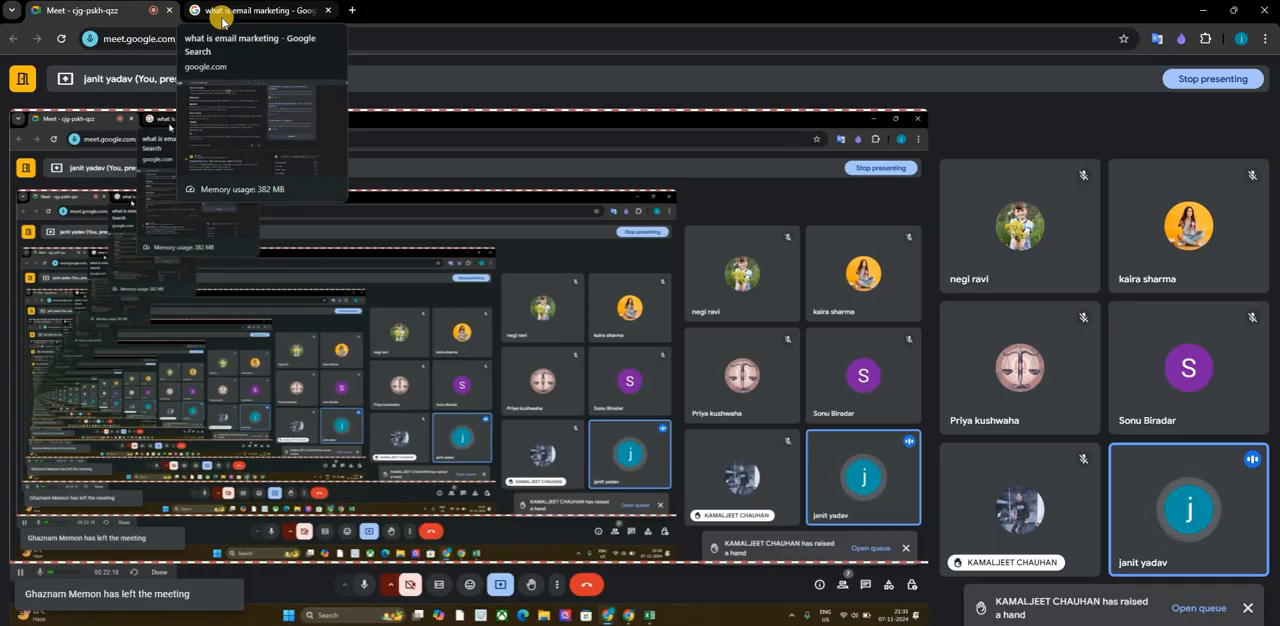
{"action": "left_click", "coordinate": [222, 20]}
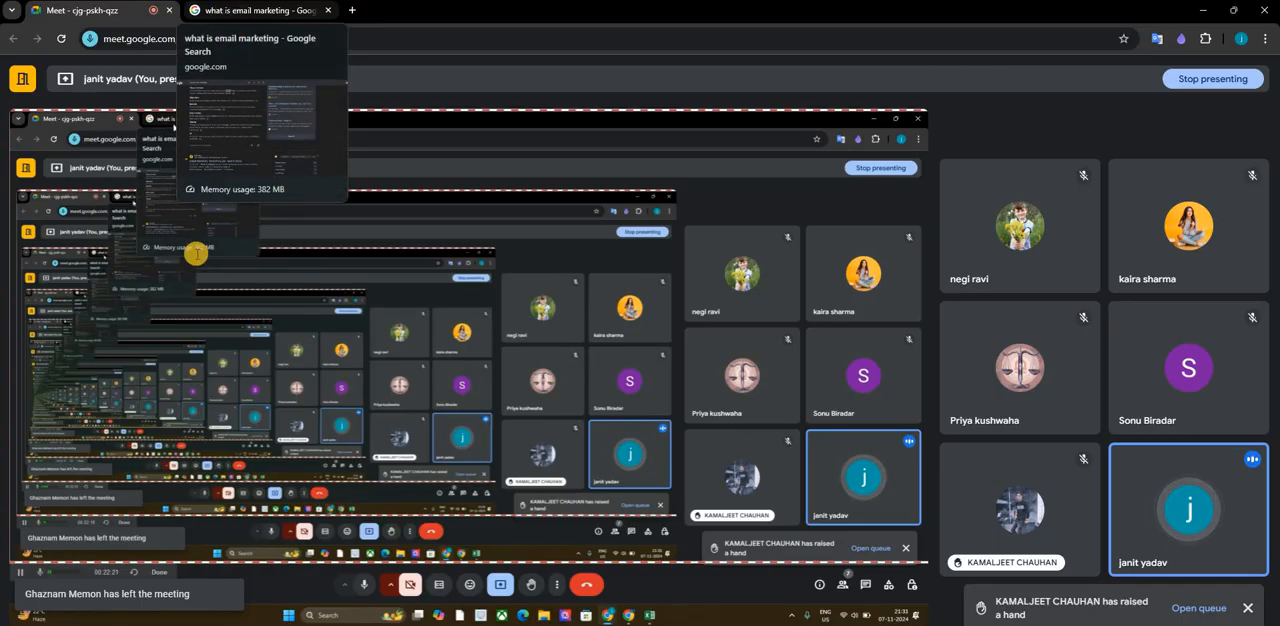
{"action": "scroll", "coordinate": [181, 320], "scroll_direction": "down", "scroll_amount": 1}
{"action": "scroll", "coordinate": [98, 70], "scroll_direction": "up", "scroll_amount": 2}
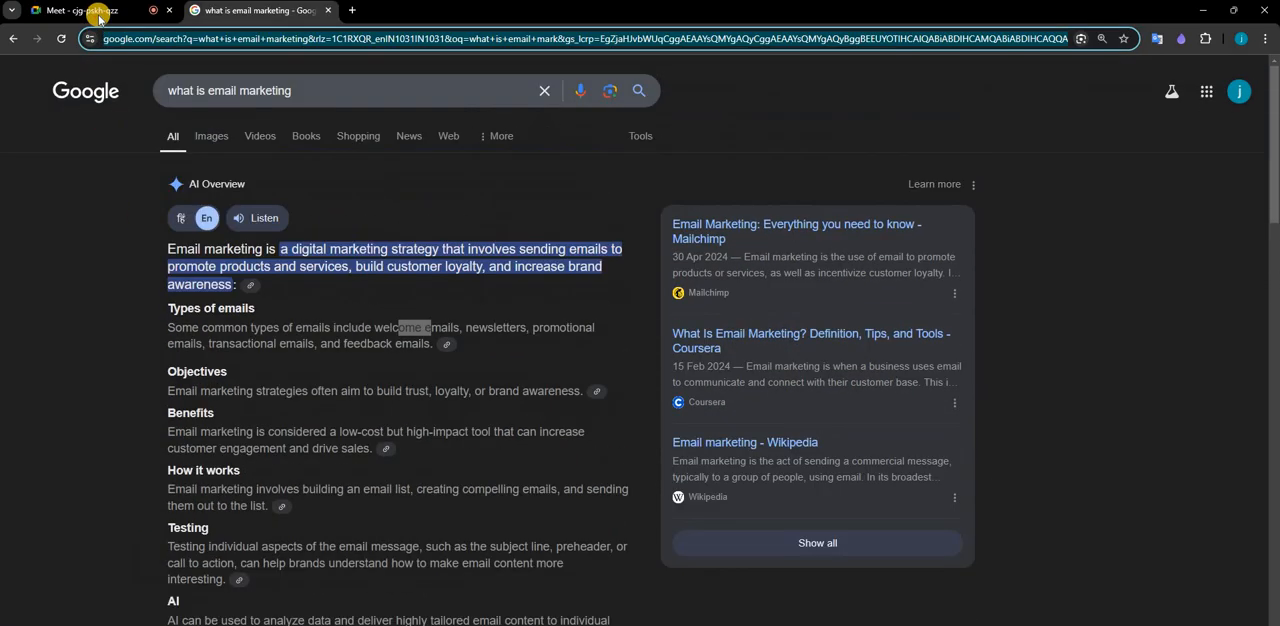
{"action": "left_click", "coordinate": [98, 14]}
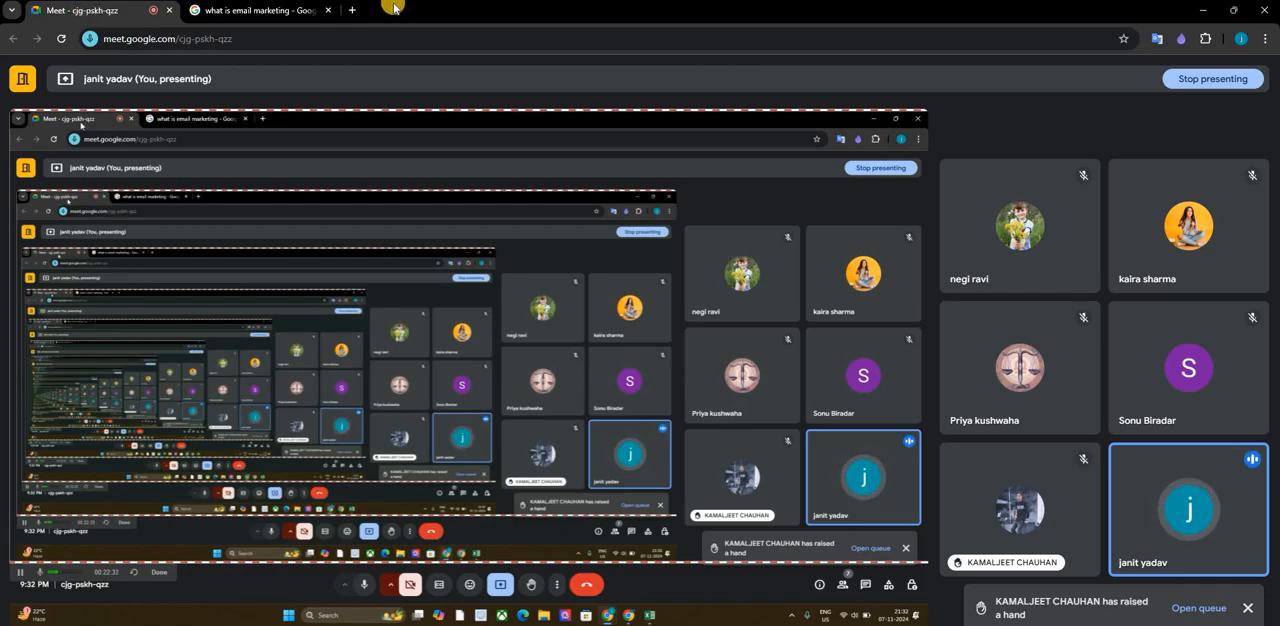
- Search Google for "brevo" in a new tab and open the official Brevo website from the results
{"action": "left_click", "coordinate": [356, 9]}
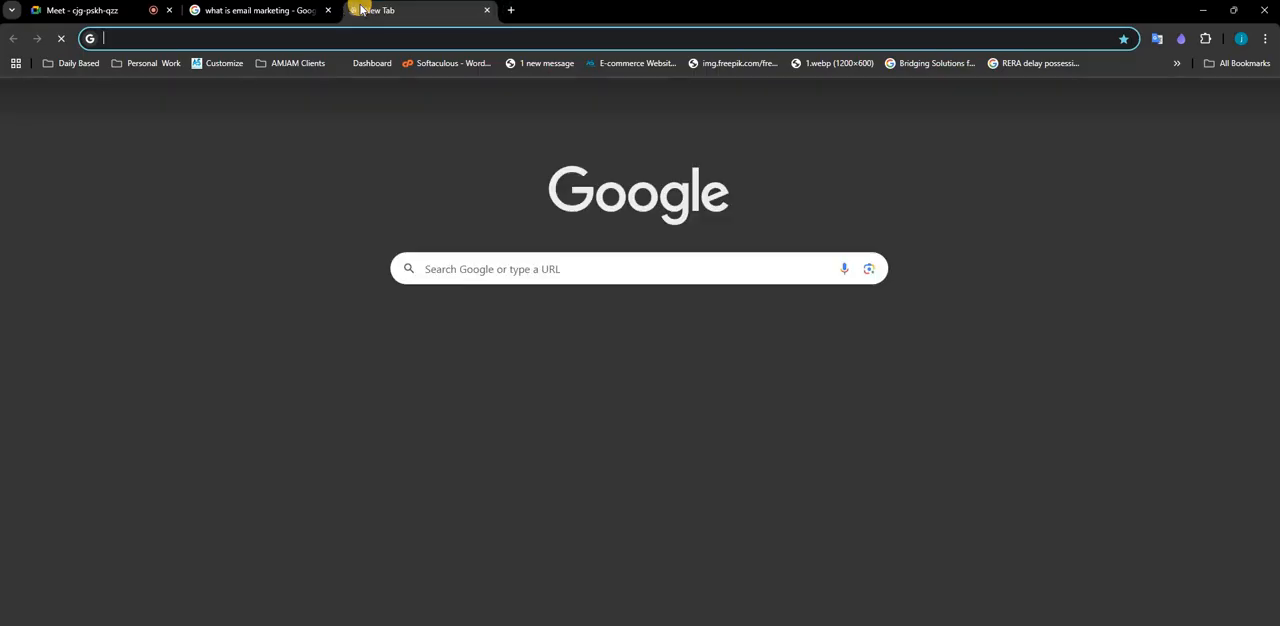
{"action": "type", "text": "vb"}
{"action": "key", "text": "BackSpace"}
{"action": "key", "text": "BackSpace"}
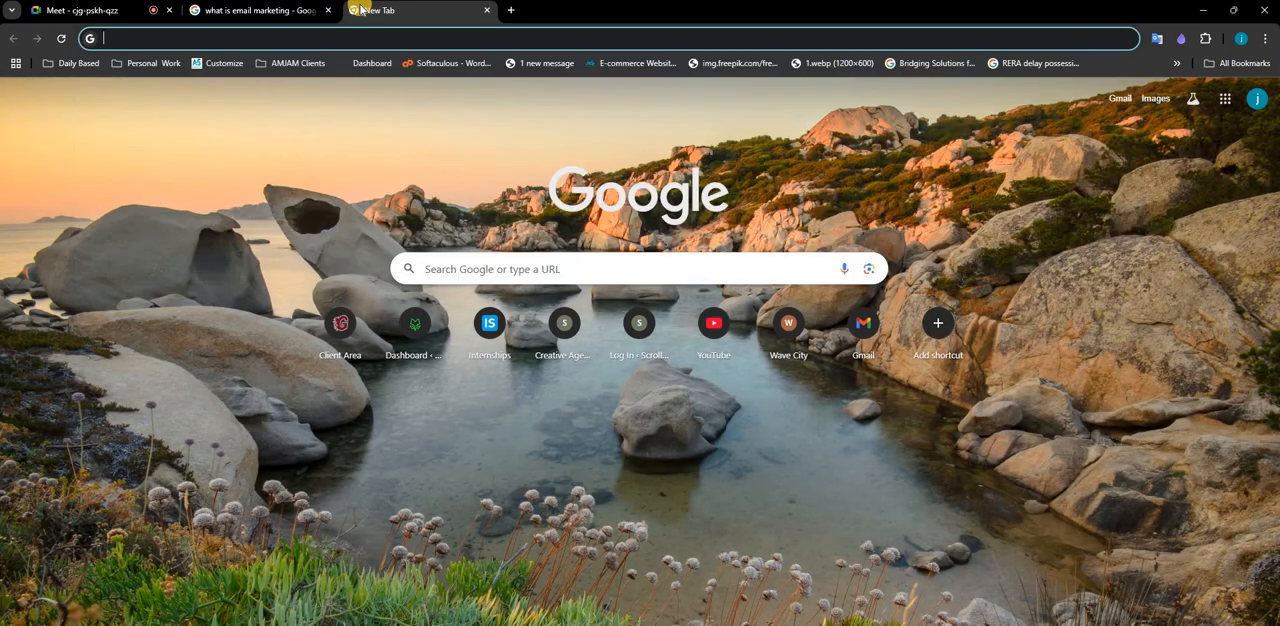
{"action": "type", "text": "bre"}
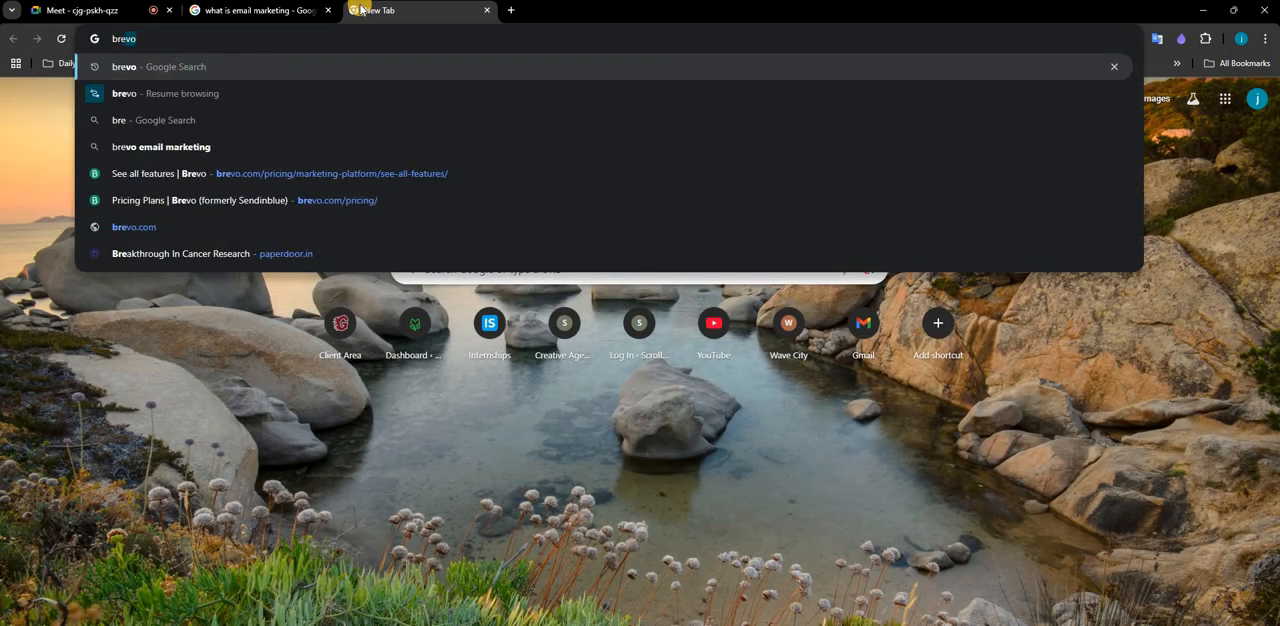
{"action": "key", "text": "Return"}
{"action": "scroll", "coordinate": [276, 216], "scroll_direction": "down", "scroll_amount": 3}
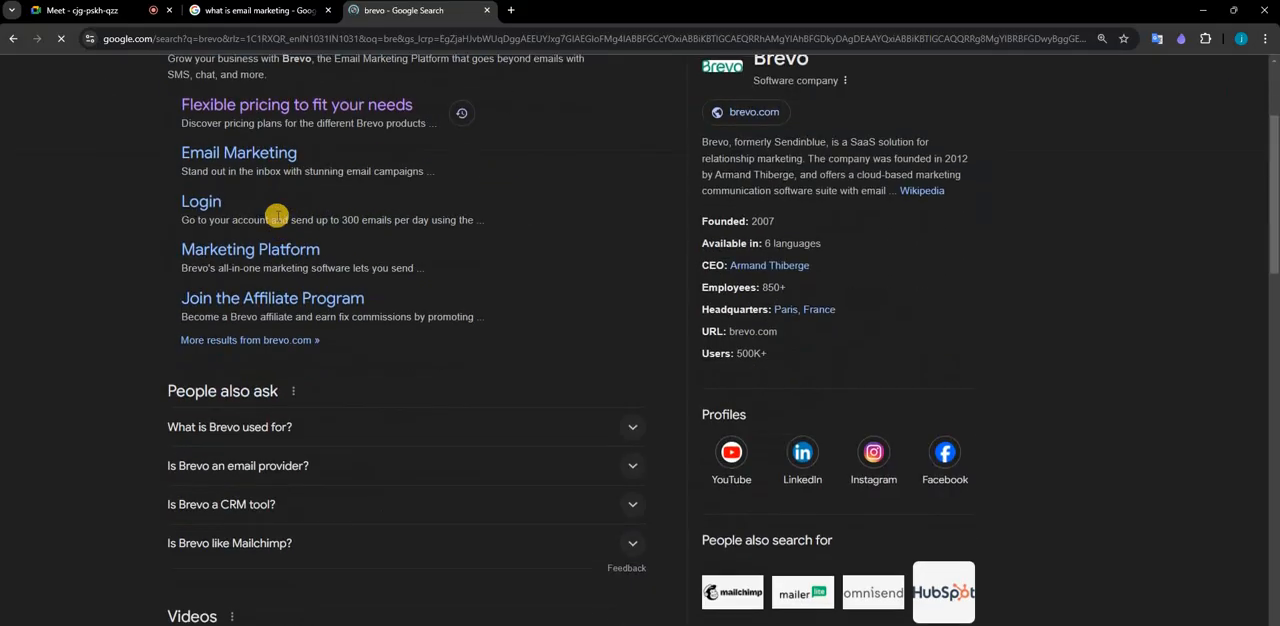
{"action": "scroll", "coordinate": [276, 216], "scroll_direction": "up", "scroll_amount": 3}
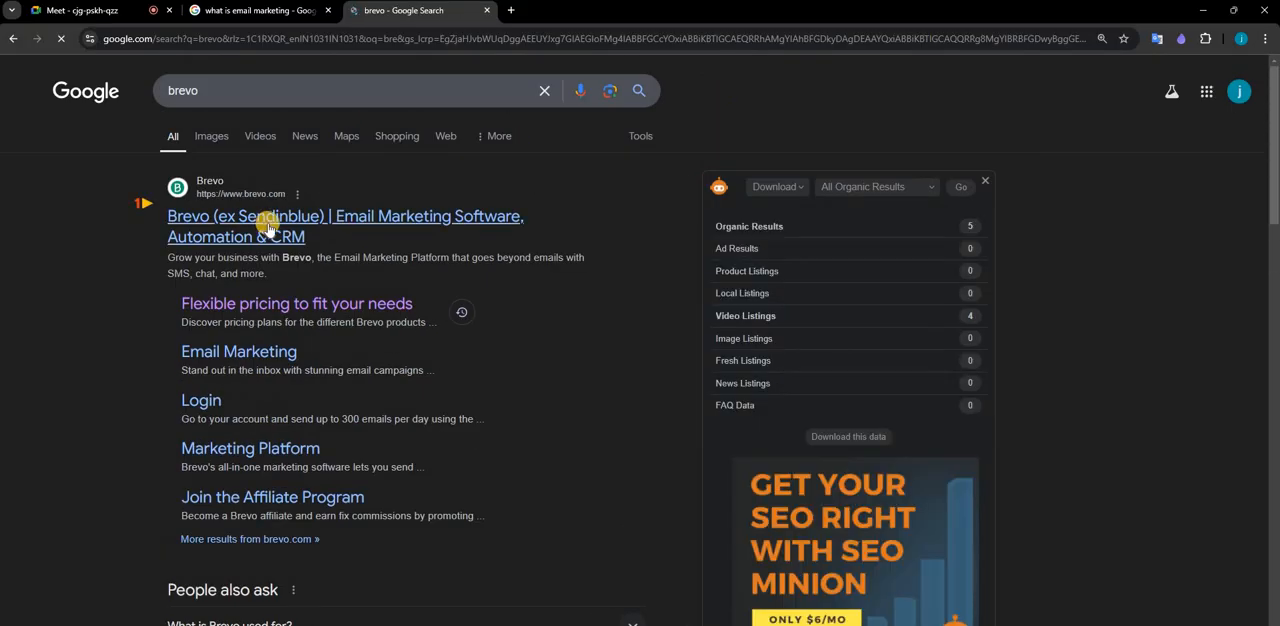
{"action": "left_click", "coordinate": [259, 228]}
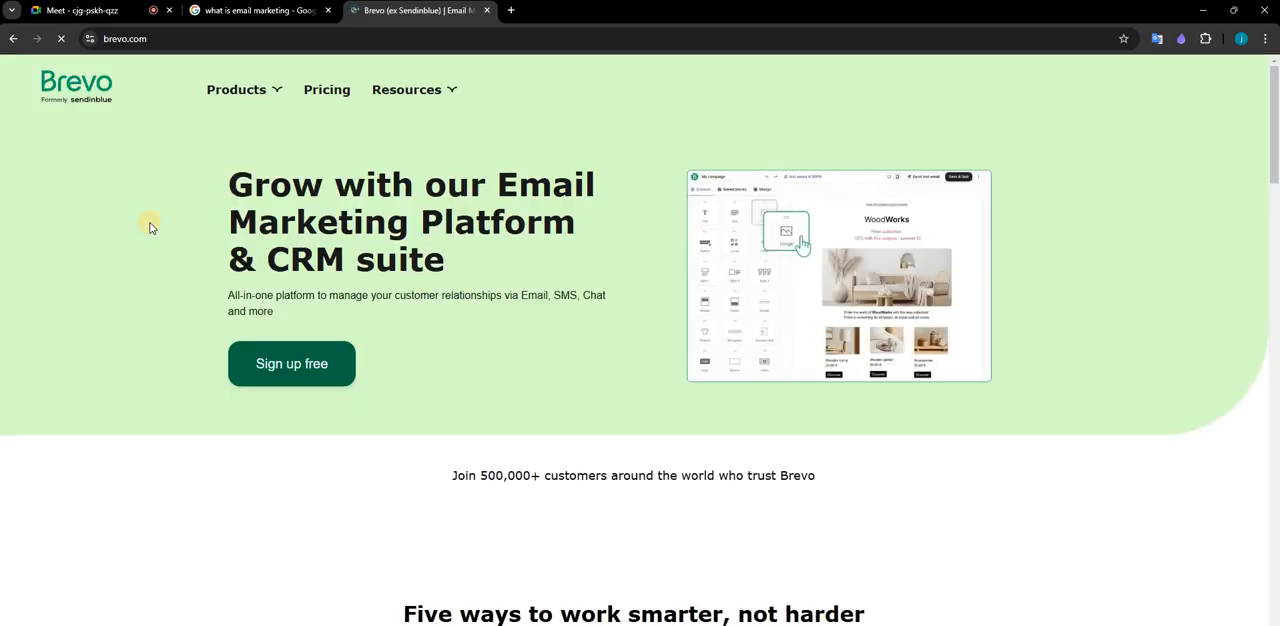
- Open the Marketing Platform product page from the Brevo home page's platform cards and start the free sign-up
{"action": "scroll", "coordinate": [306, 334], "scroll_direction": "down", "scroll_amount": 3}
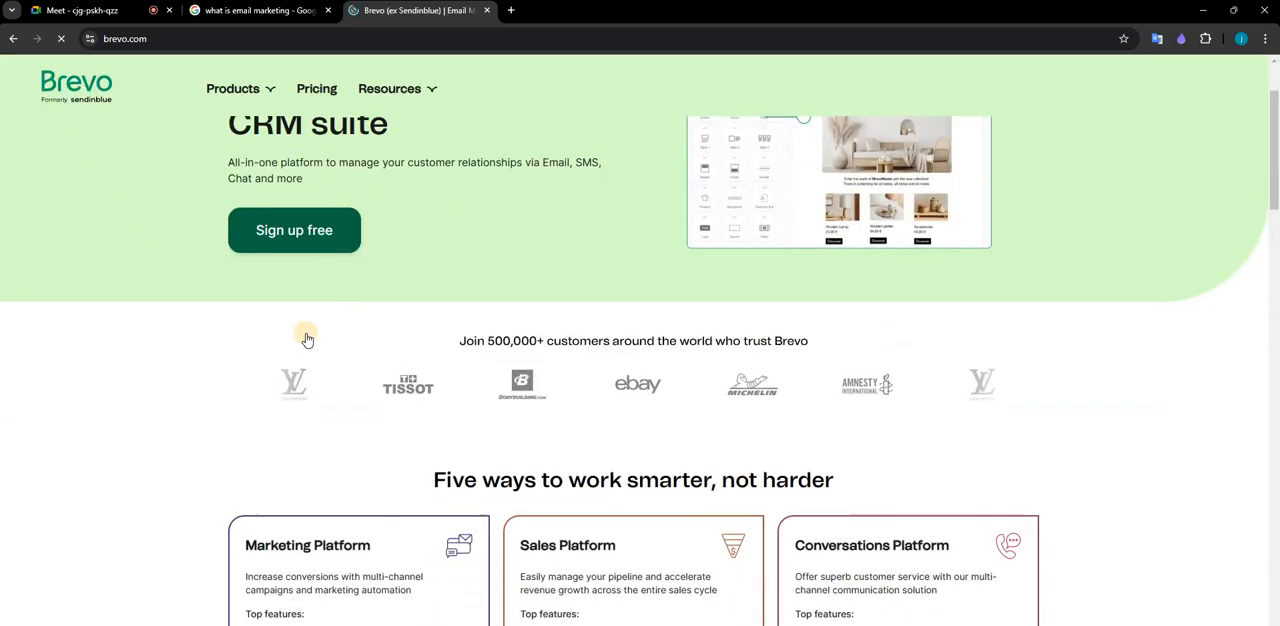
{"action": "scroll", "coordinate": [878, 216], "scroll_direction": "down", "scroll_amount": 2}
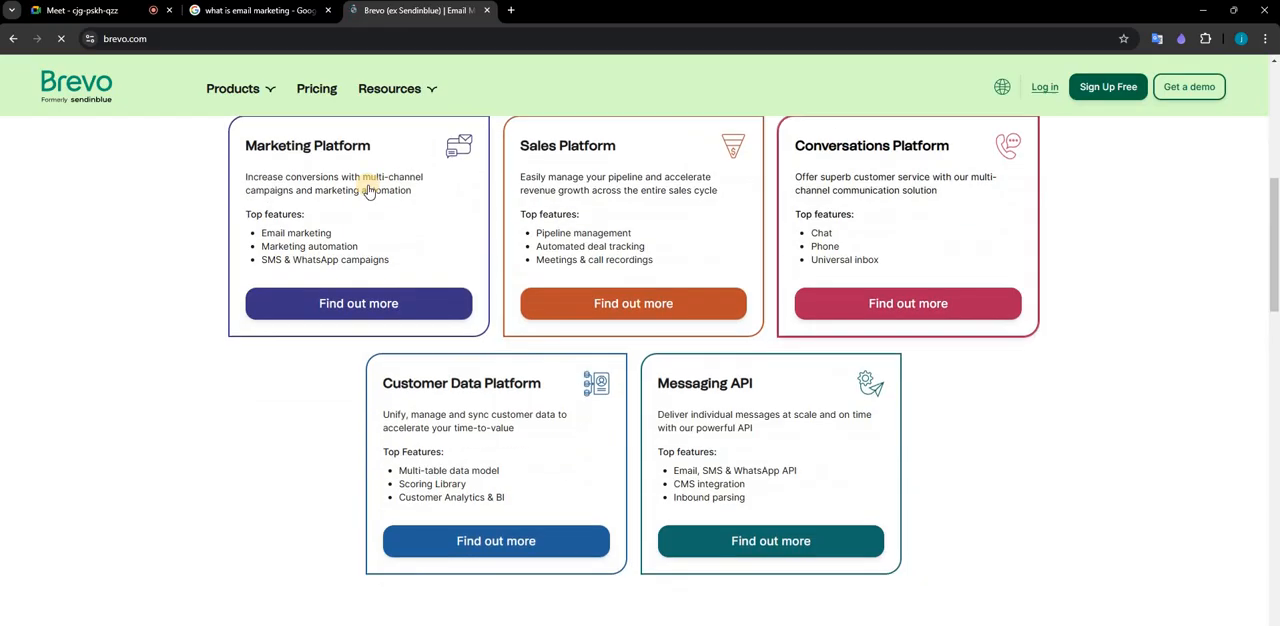
{"action": "scroll", "coordinate": [330, 230], "scroll_direction": "up", "scroll_amount": 1}
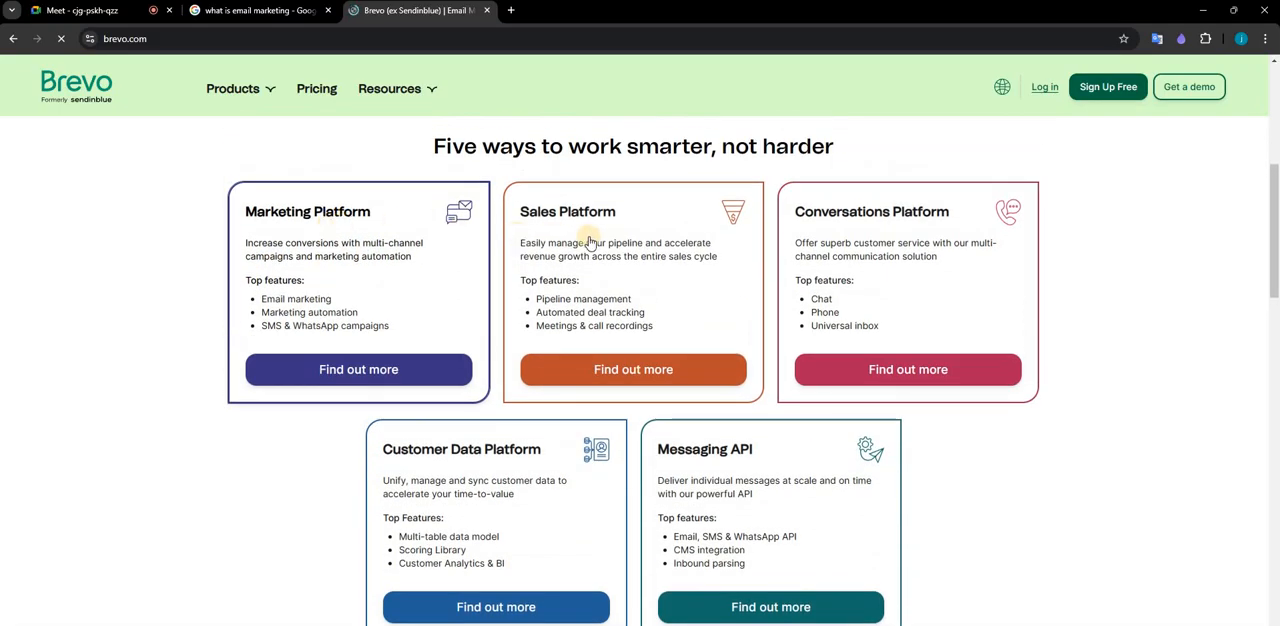
{"action": "scroll", "coordinate": [475, 372], "scroll_direction": "down", "scroll_amount": 1}
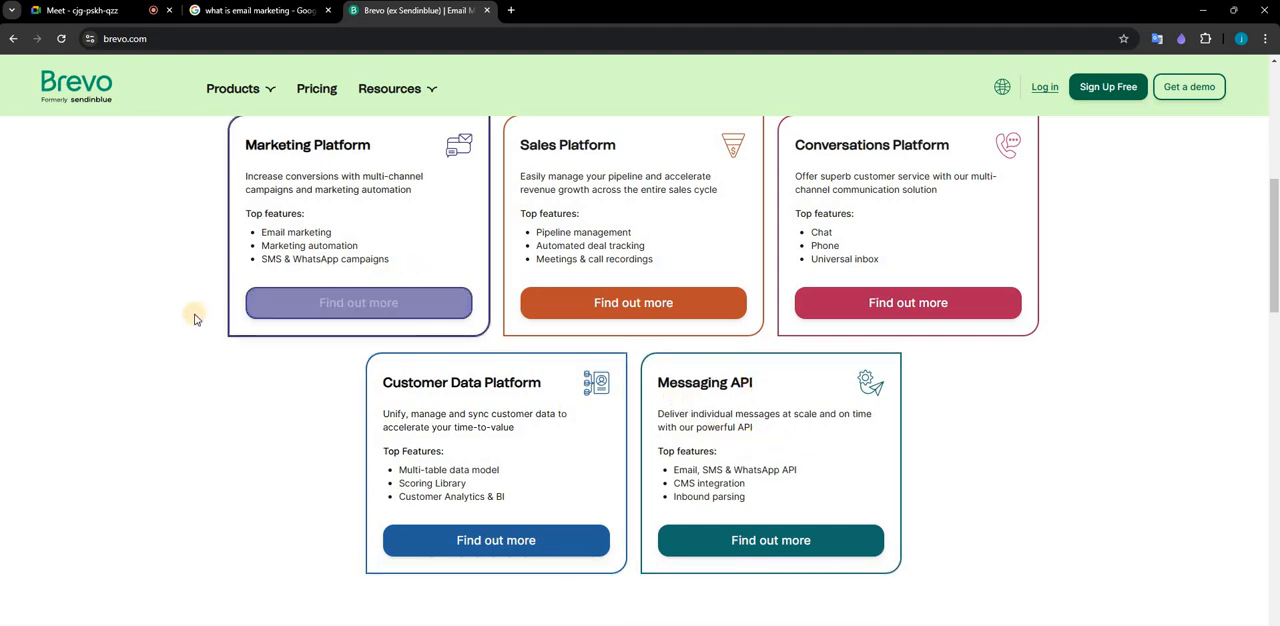
{"action": "scroll", "coordinate": [191, 300], "scroll_direction": "up", "scroll_amount": 2}
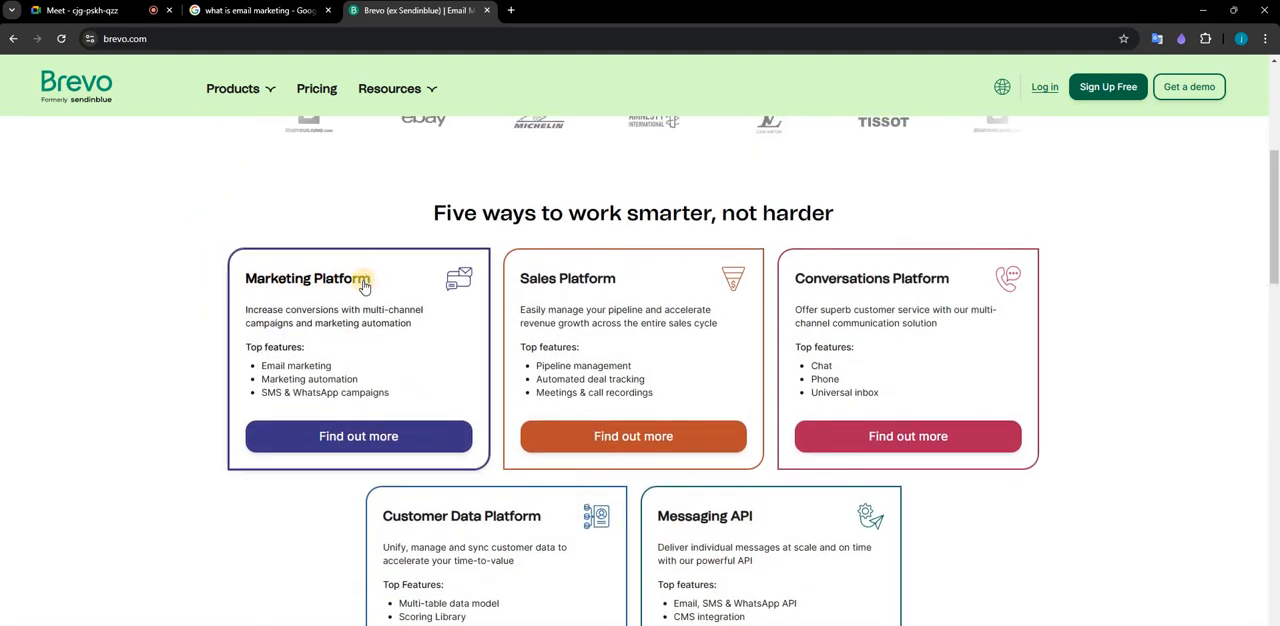
{"action": "left_click", "coordinate": [336, 440]}
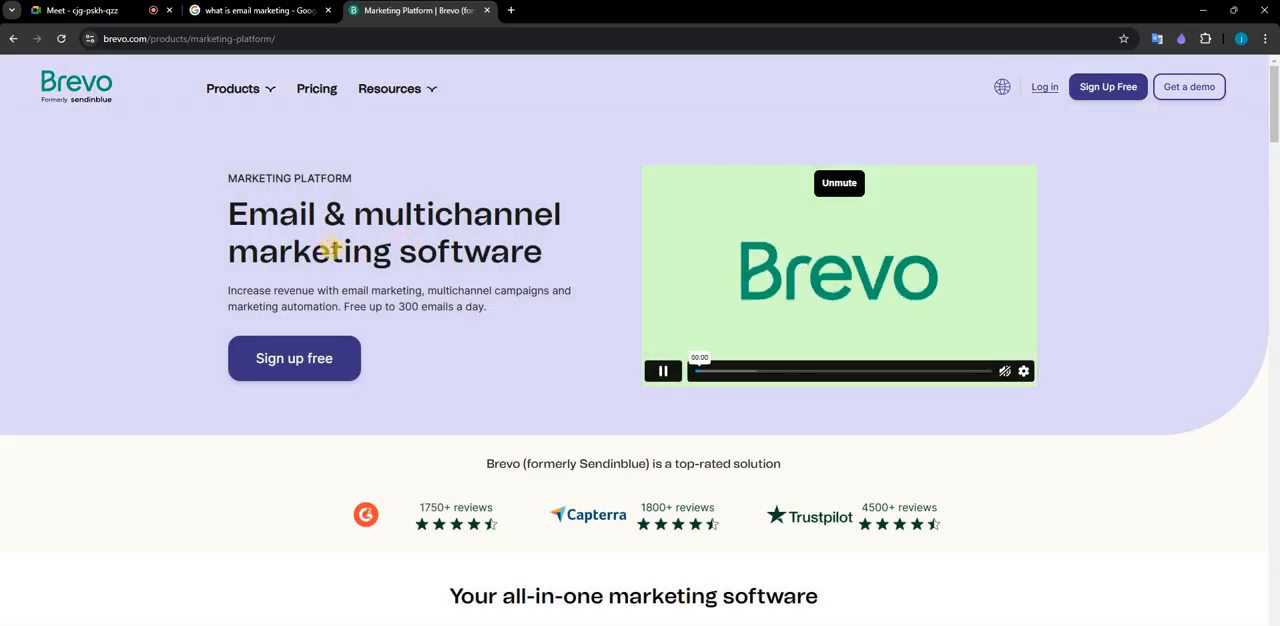
{"action": "left_click", "coordinate": [280, 370]}
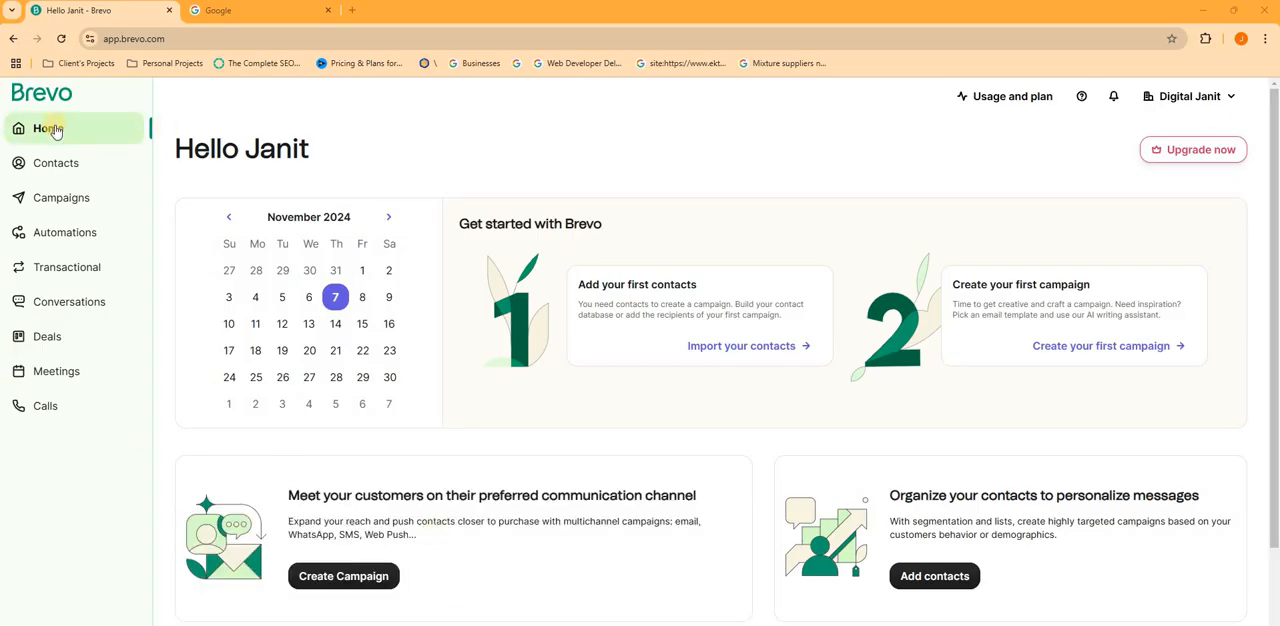
- Look over the Brevo account's home dashboard, including the get-started cards and plan usage section
{"action": "scroll", "coordinate": [450, 296], "scroll_direction": "down", "scroll_amount": 2}
{"action": "scroll", "coordinate": [450, 296], "scroll_direction": "up", "scroll_amount": 2}
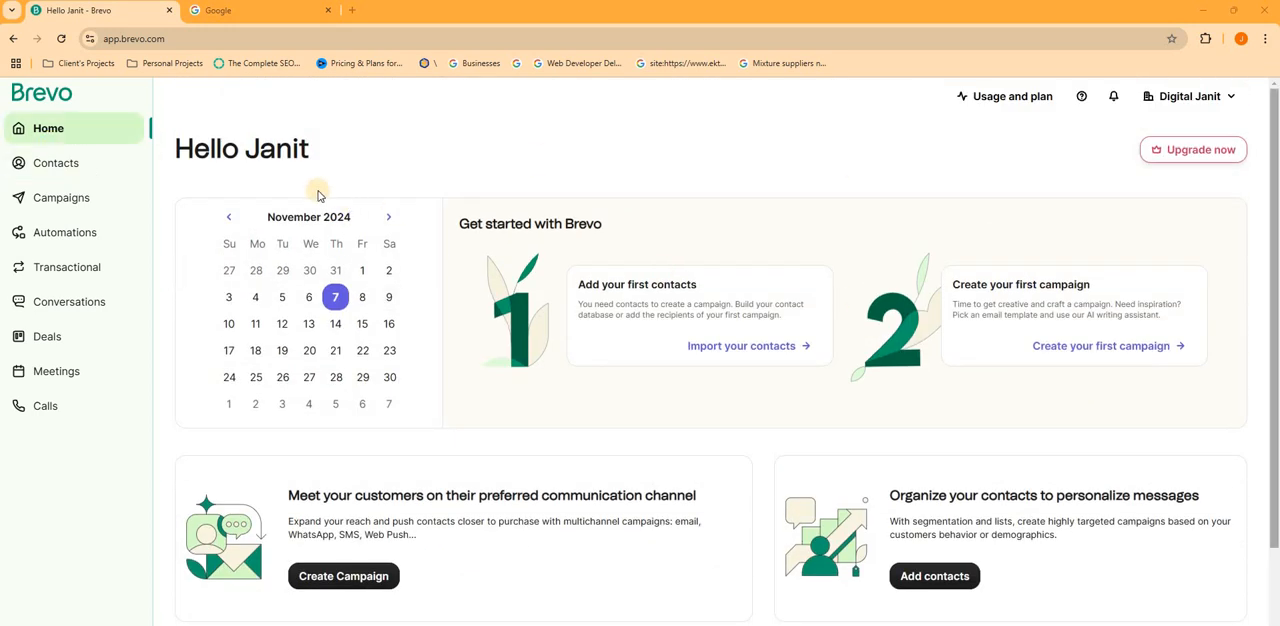
{"action": "scroll", "coordinate": [317, 191], "scroll_direction": "down", "scroll_amount": 2}
{"action": "scroll", "coordinate": [317, 191], "scroll_direction": "up", "scroll_amount": 1}
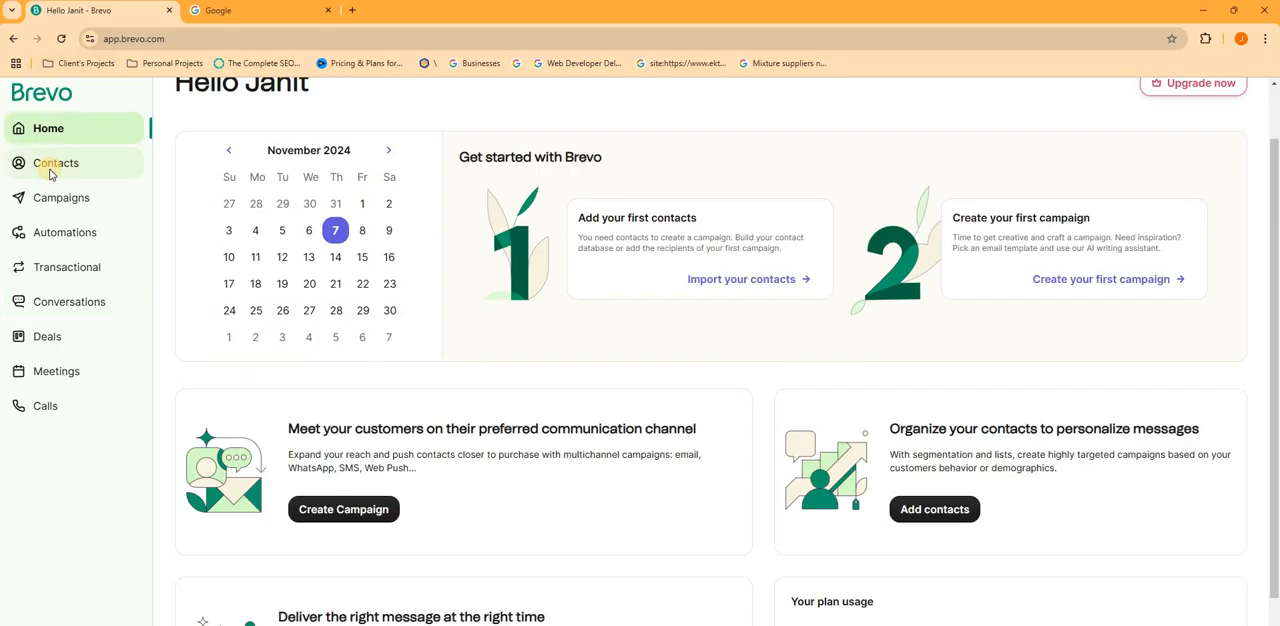
- Switch to the Google Meet browser window to check the call, and return to the Brevo dashboard window
{"action": "key", "text": "alt+Tab"}
{"action": "key", "text": "alt+Tab"}
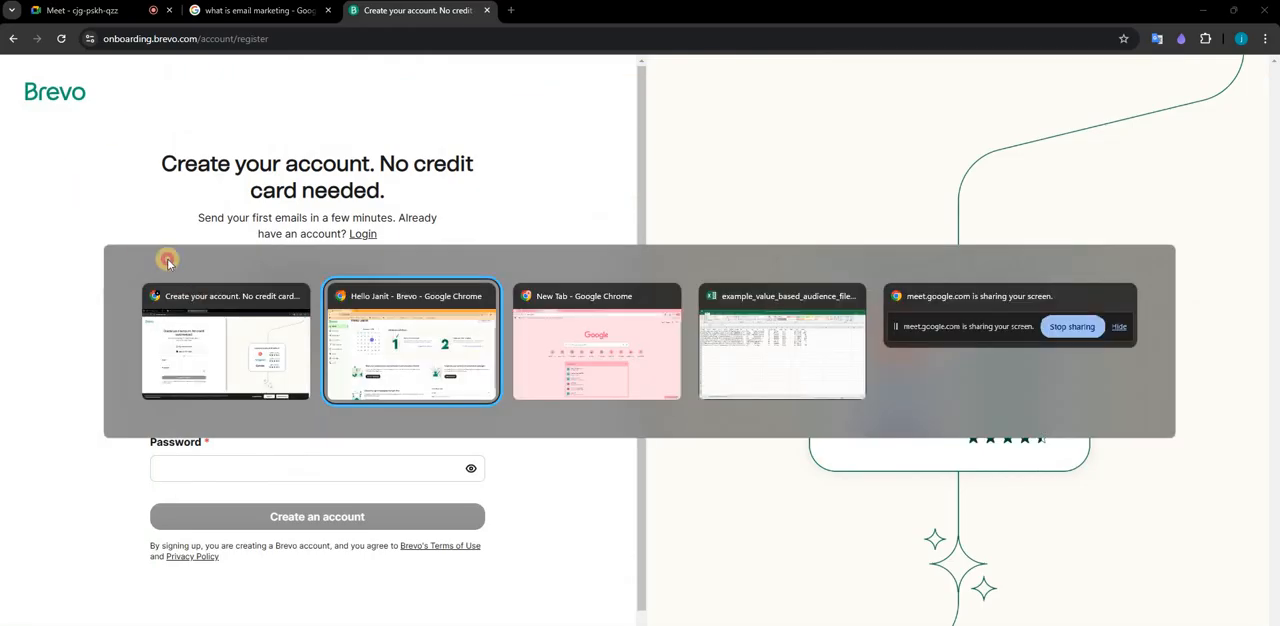
{"action": "key", "text": "Escape"}
{"action": "left_click", "coordinate": [108, 12]}
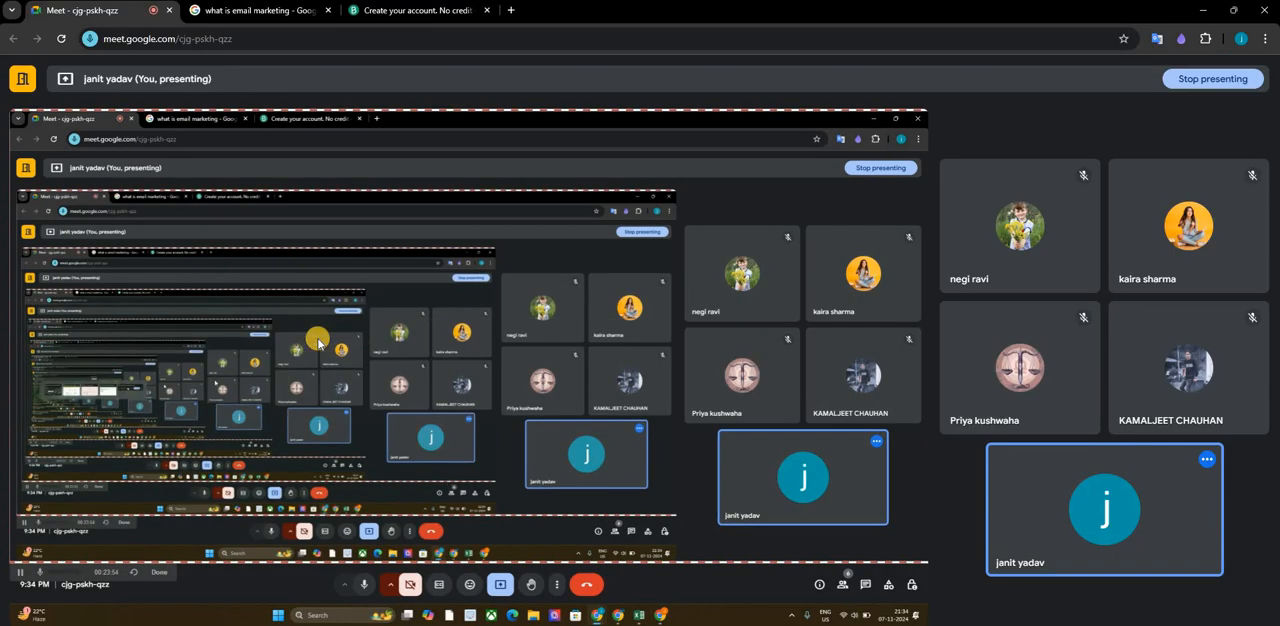
{"action": "key", "text": "alt+Tab"}
{"action": "key", "text": "Tab"}
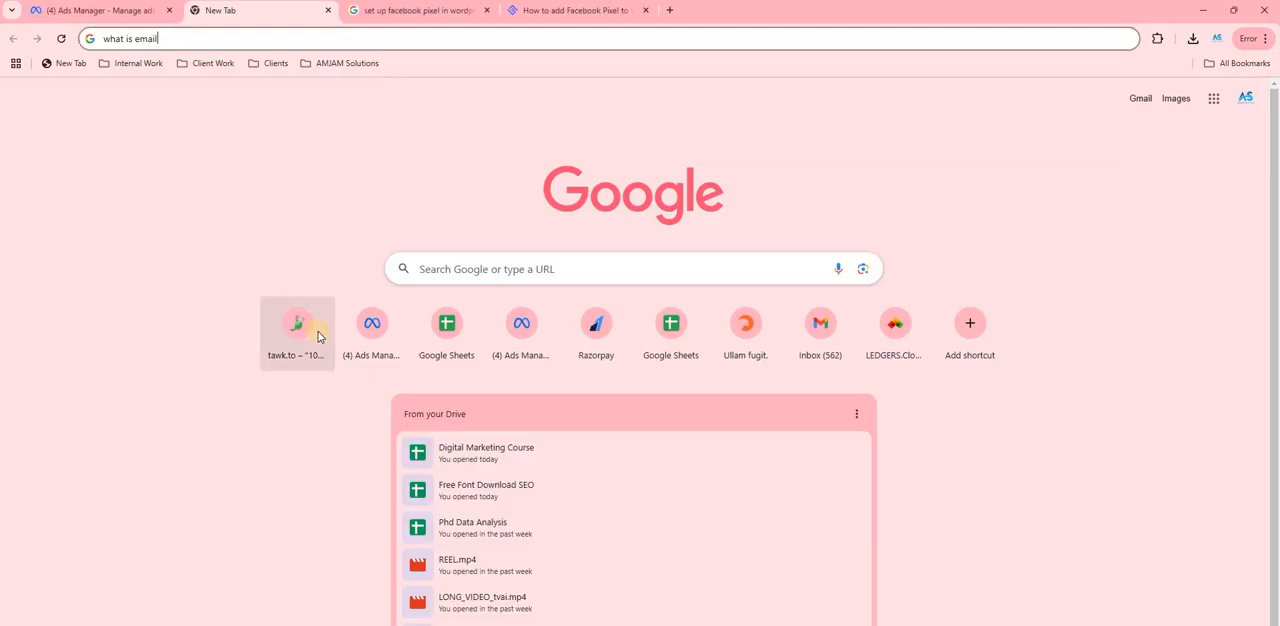
{"action": "key", "text": "alt+Tab"}
{"action": "key", "text": "Tab"}
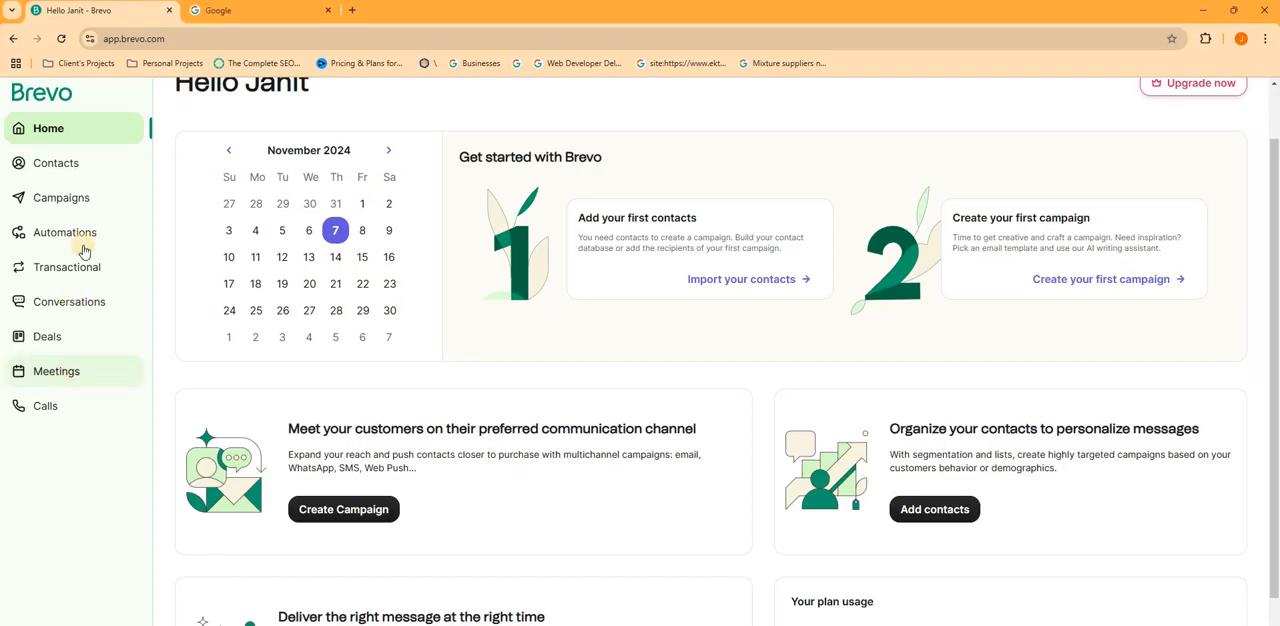
- Open the Brevo contact database and view the data import options, closing them without importing anything
{"action": "left_click", "coordinate": [86, 172]}
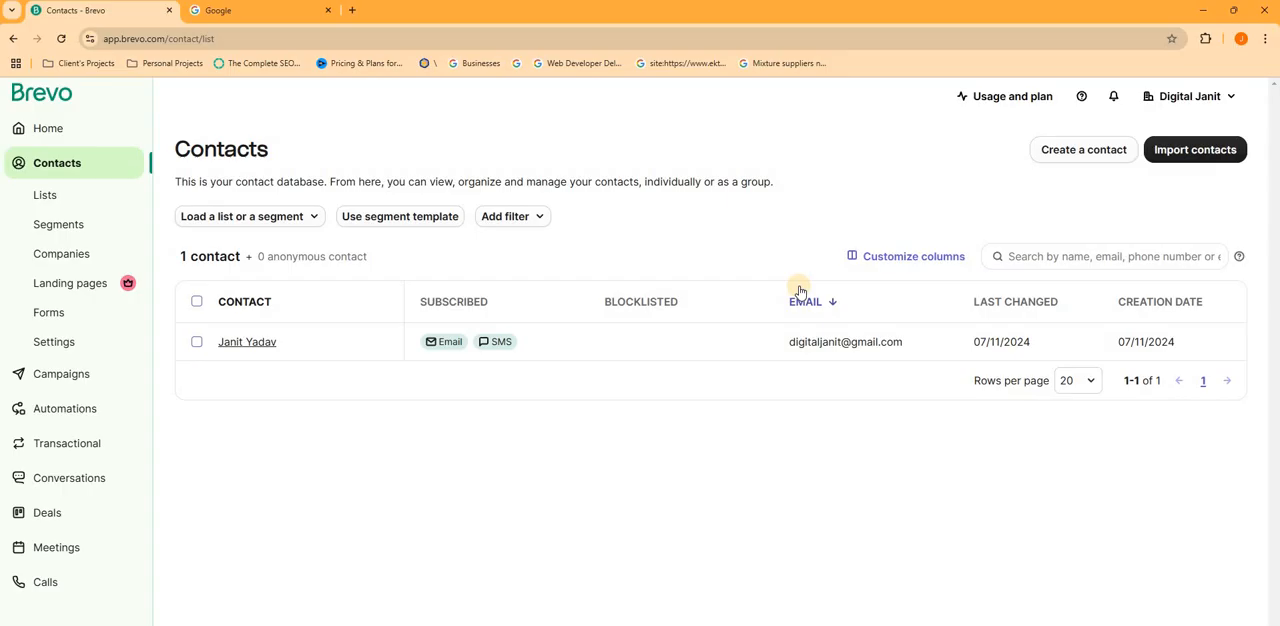
{"action": "left_click", "coordinate": [1234, 150]}
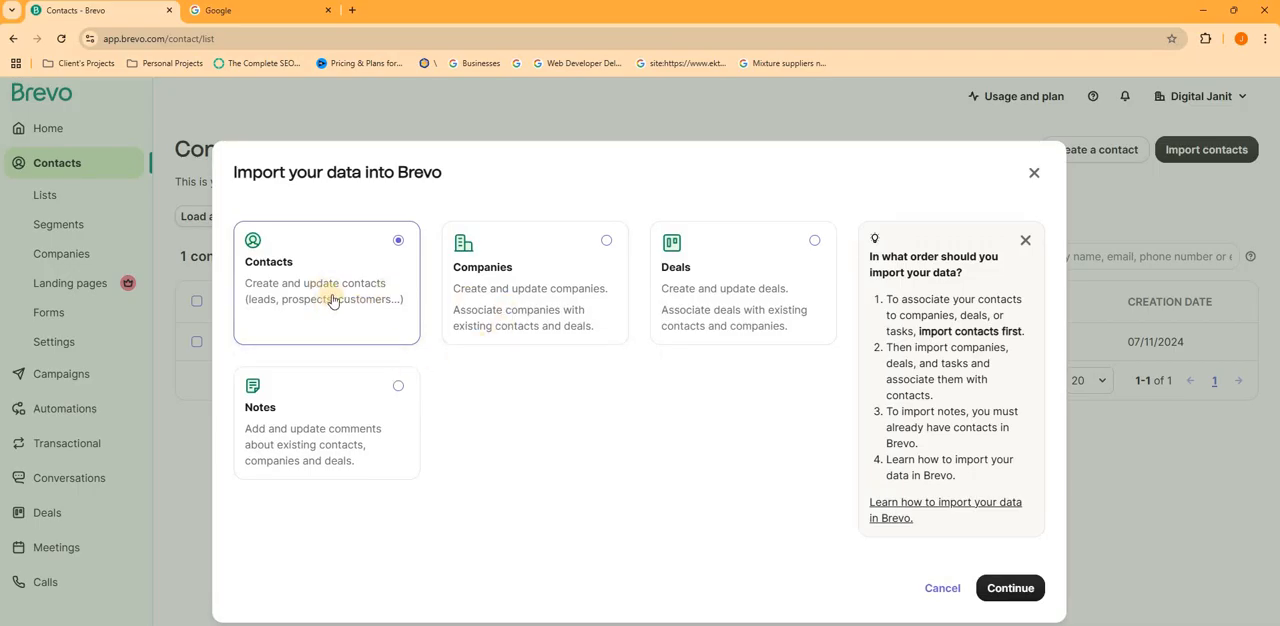
{"action": "left_click", "coordinate": [1030, 176]}
- Start a new contact in the contact database and enter the contact's first name and last name
{"action": "left_click", "coordinate": [1078, 150]}
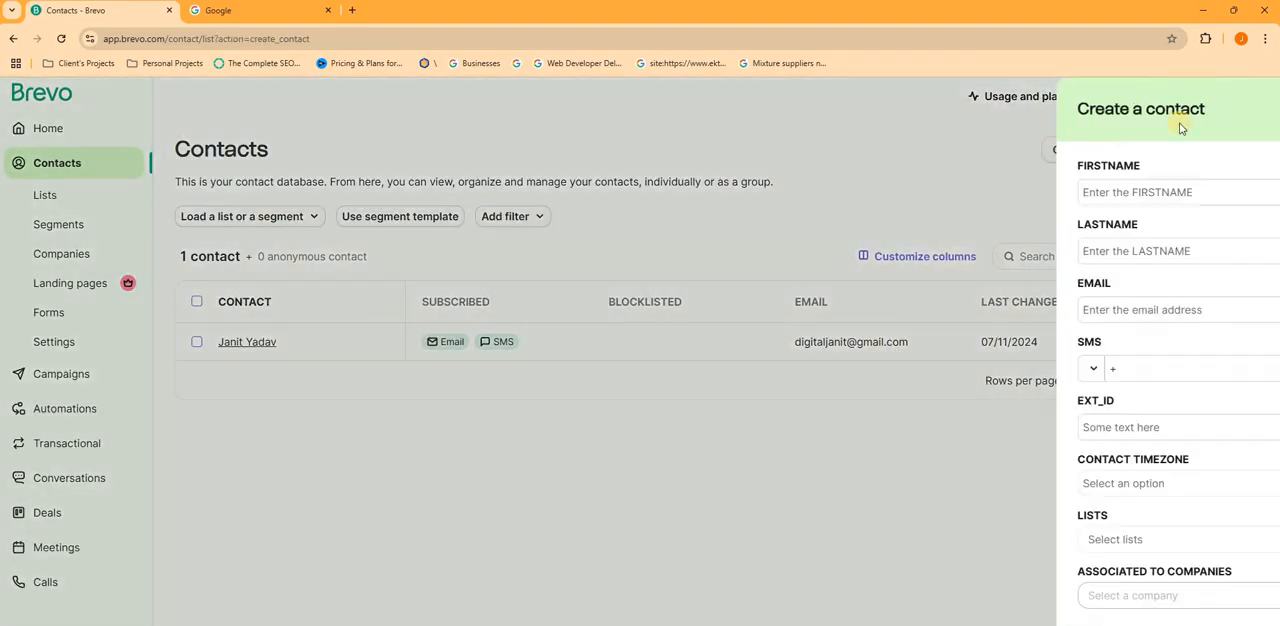
{"action": "left_click", "coordinate": [913, 253]}
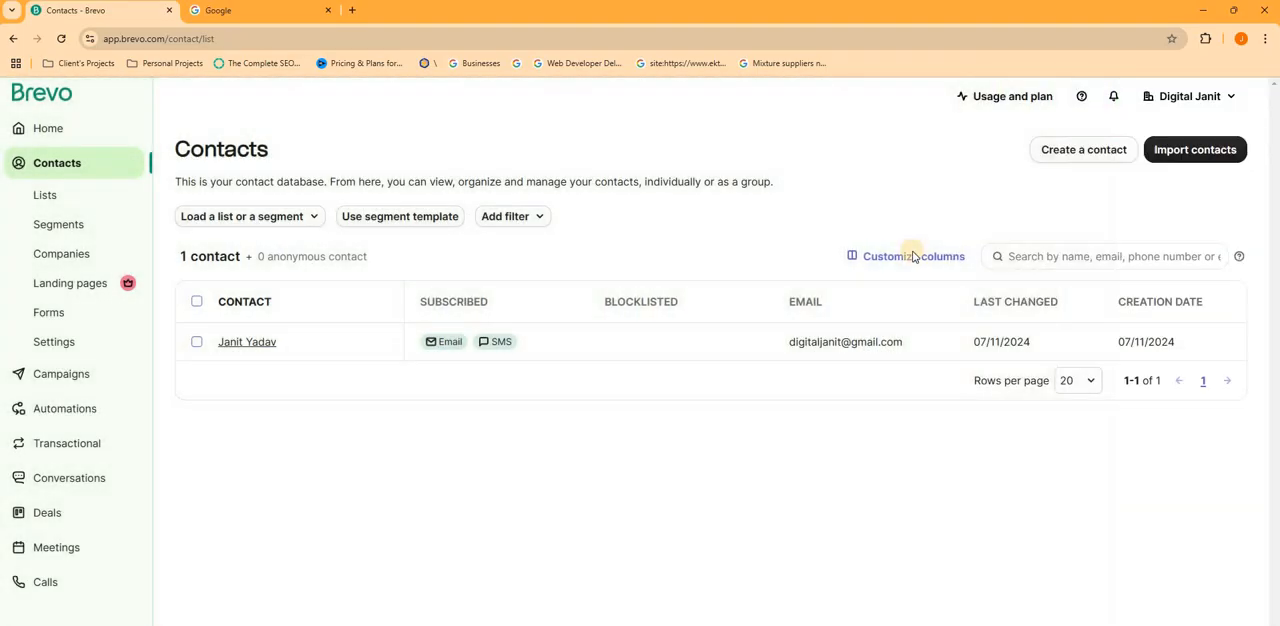
{"action": "left_click", "coordinate": [1080, 150]}
{"action": "left_click", "coordinate": [1030, 190]}
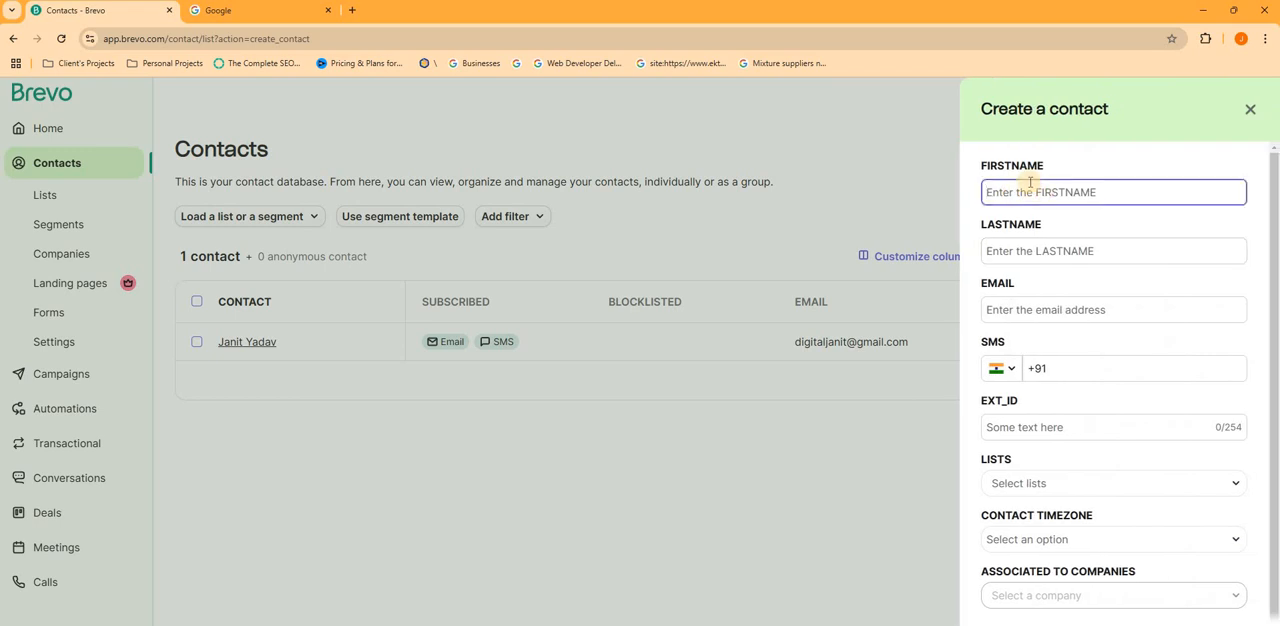
{"action": "key", "text": "Tab"}
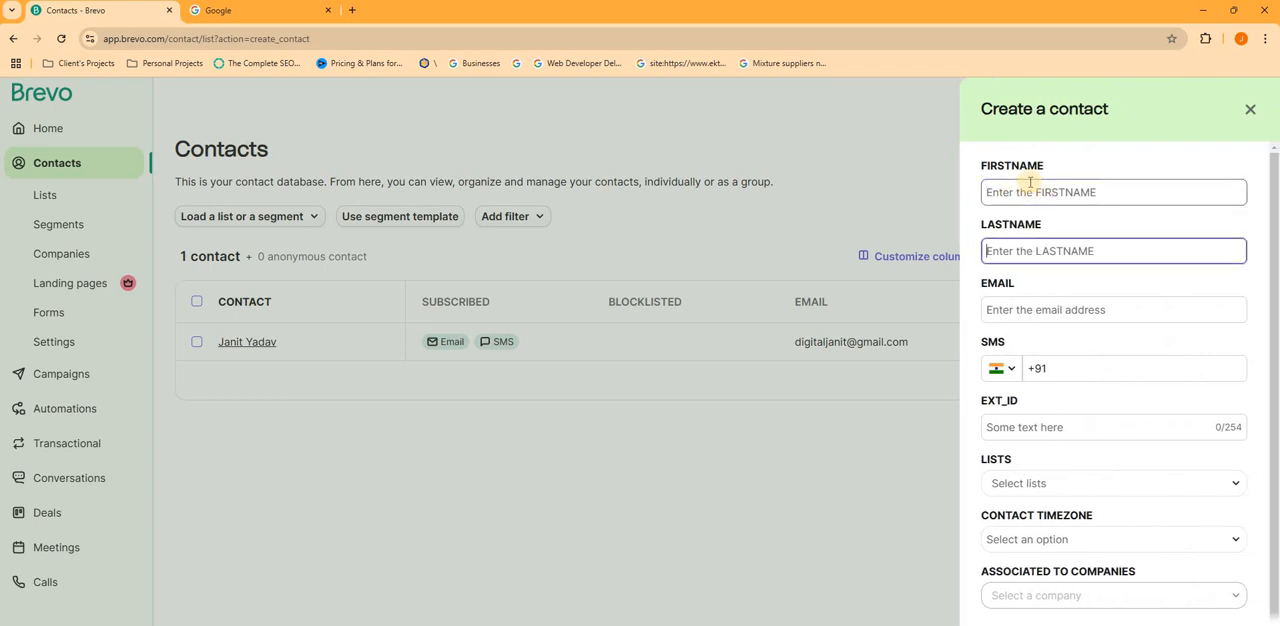
{"action": "left_click", "coordinate": [1030, 185]}
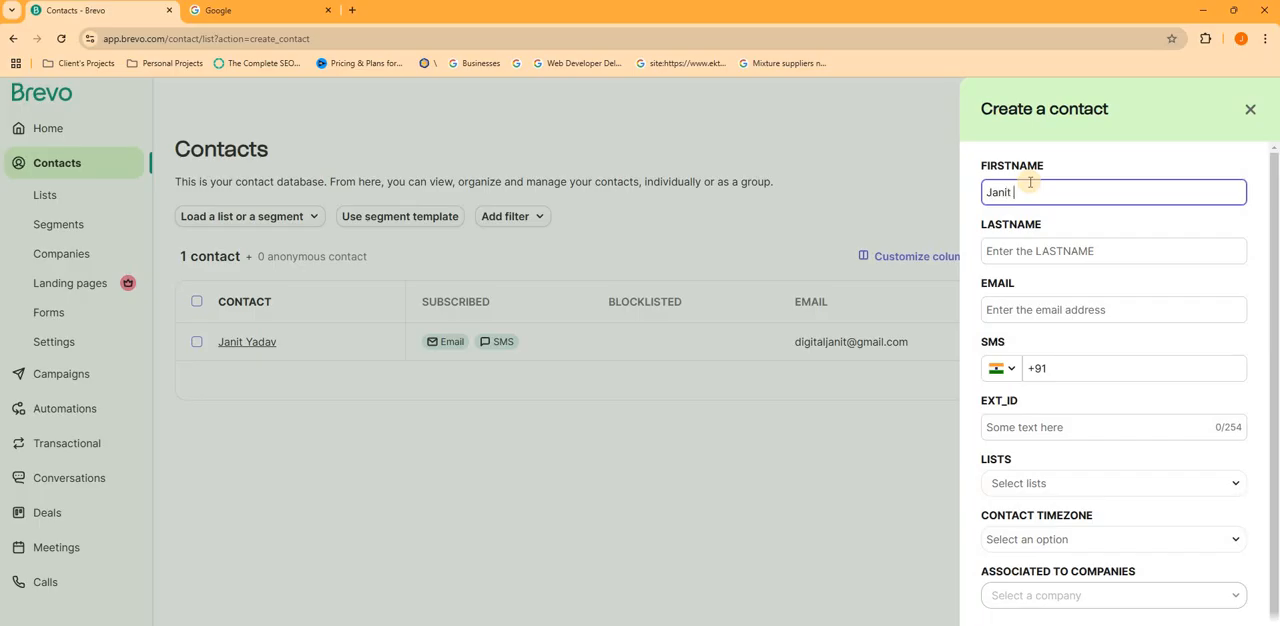
{"action": "key", "text": "Tab"}
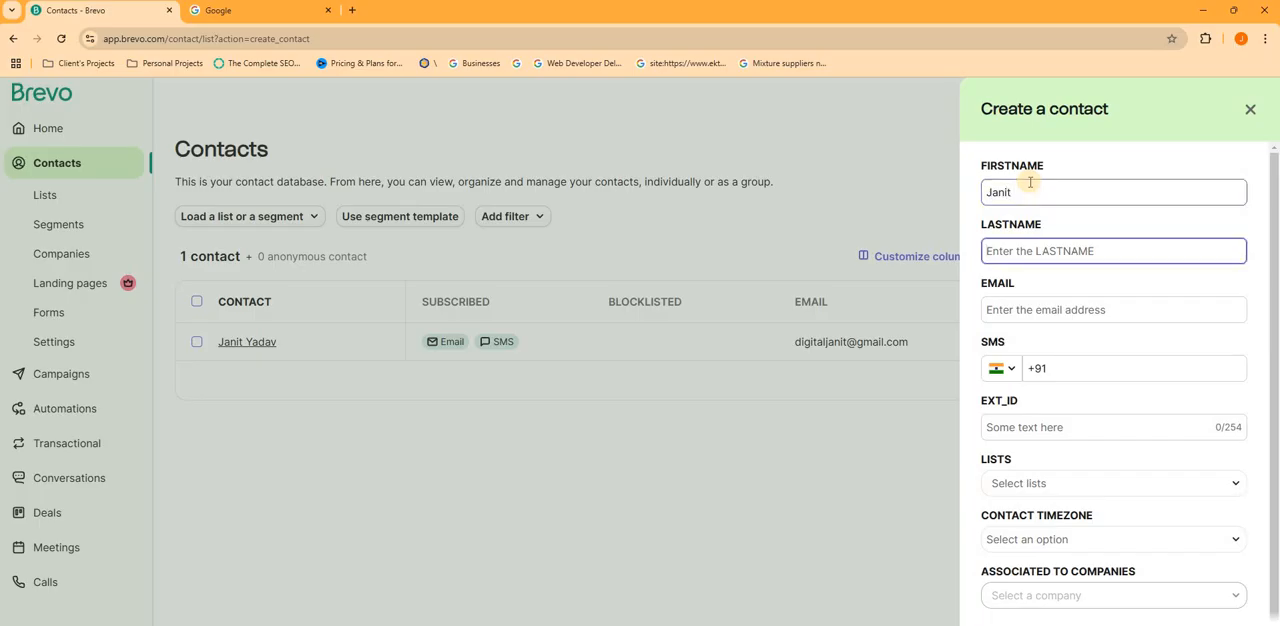
{"action": "key", "text": "Tab"}
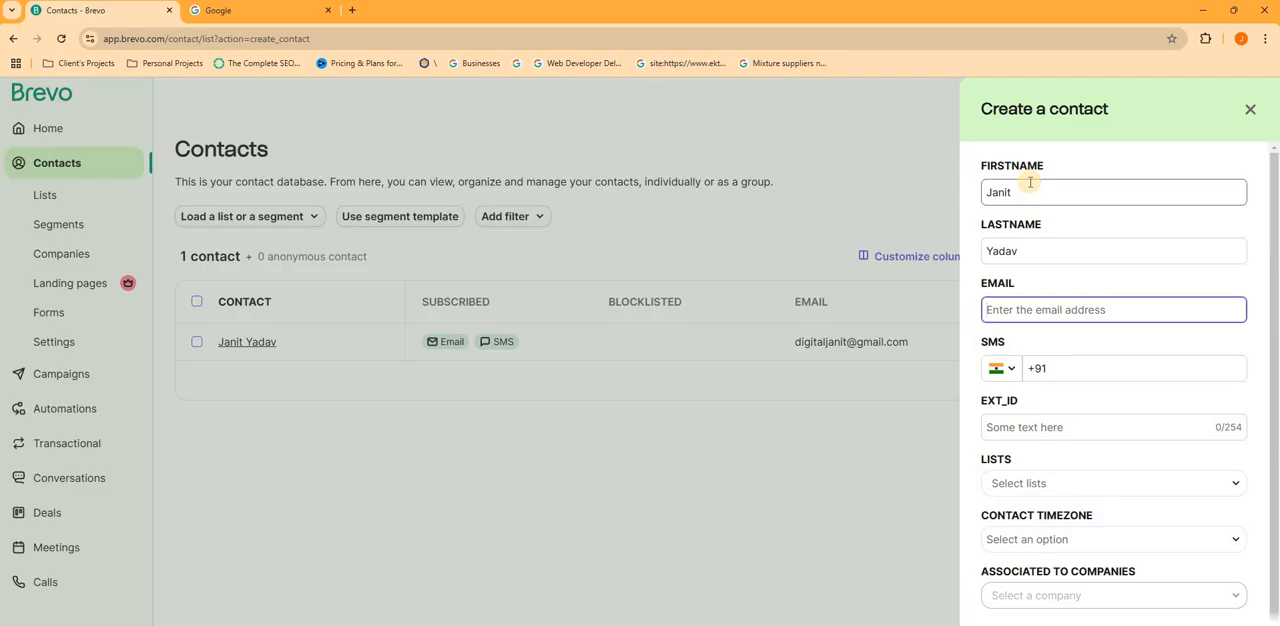
- Enter the new contact's e-mail address
{"action": "type", "text": "d"}
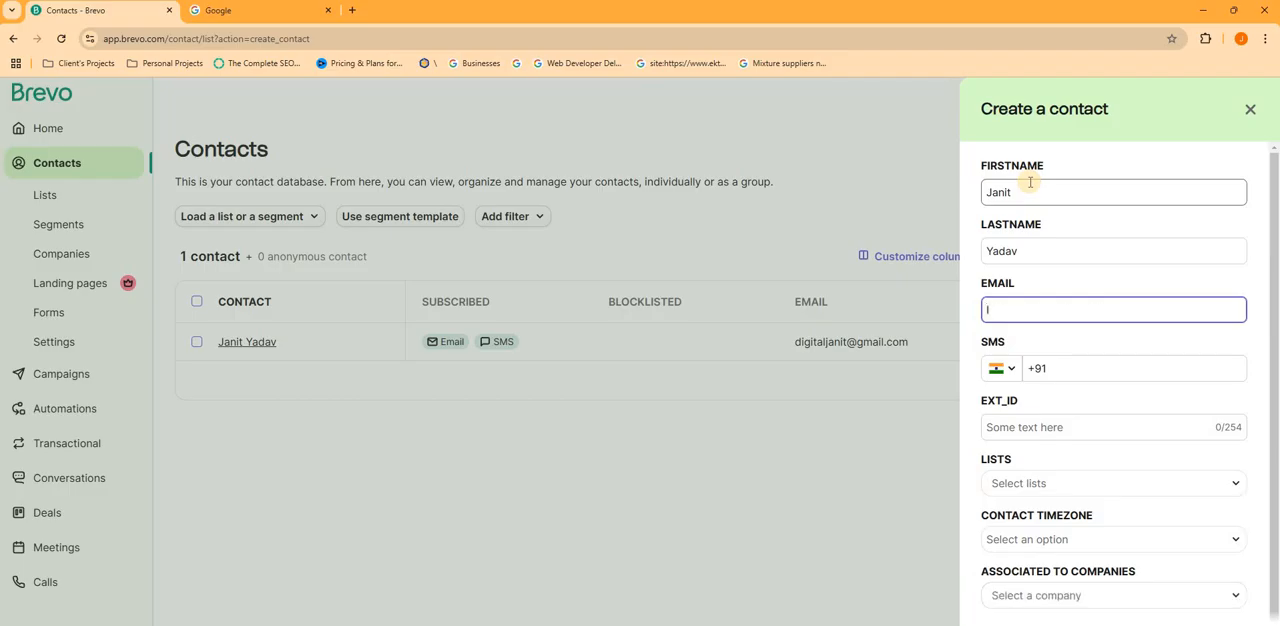
{"action": "key", "text": "BackSpace"}
{"action": "type", "text": "h"}
{"action": "key", "text": "BackSpace"}
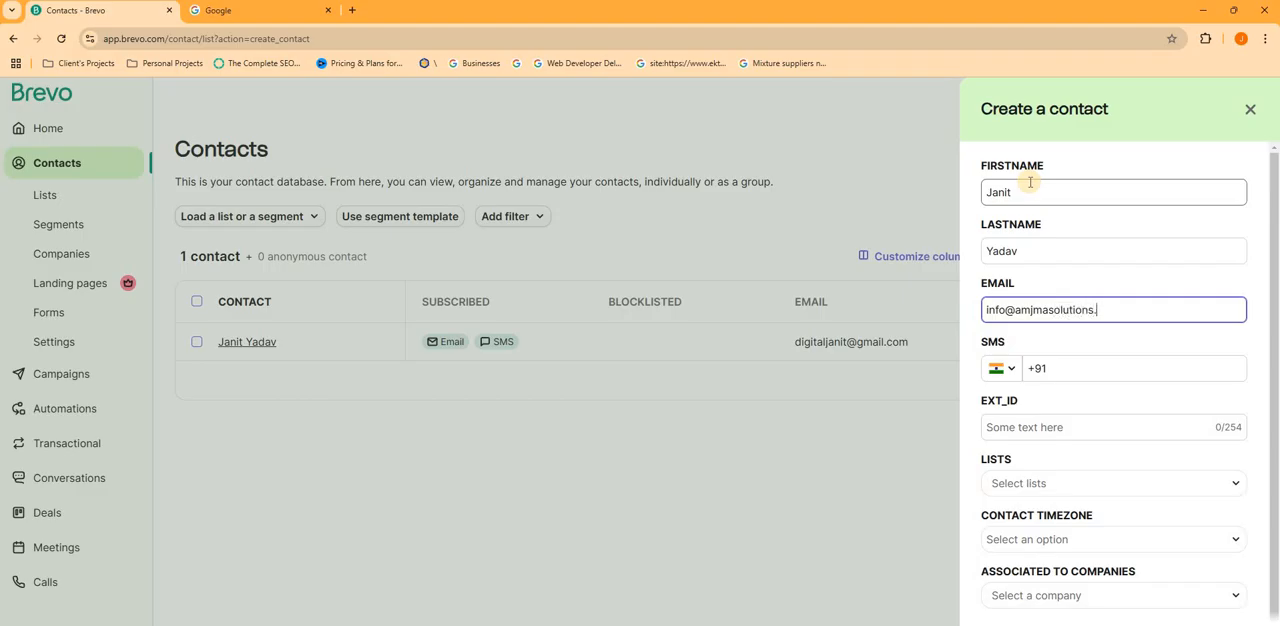
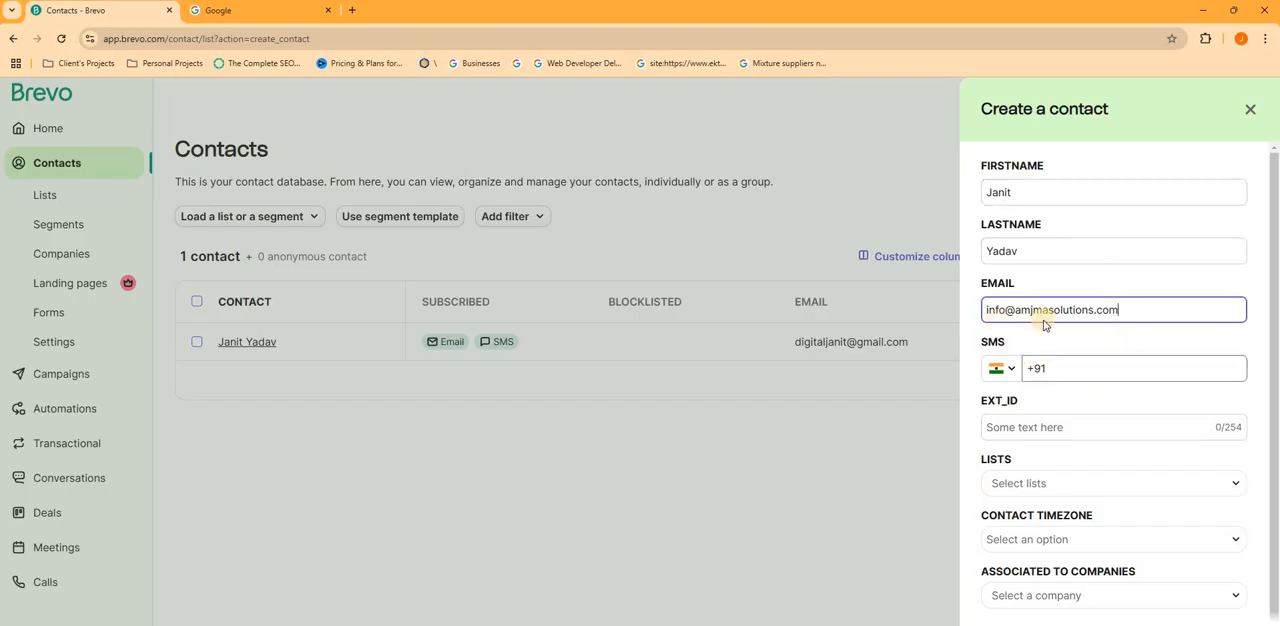
- Create a new list named dmc in Your First Folder for the contact and save the contact
{"action": "scroll", "coordinate": [1046, 326], "scroll_direction": "down", "scroll_amount": 1}
{"action": "left_click", "coordinate": [1025, 472]}
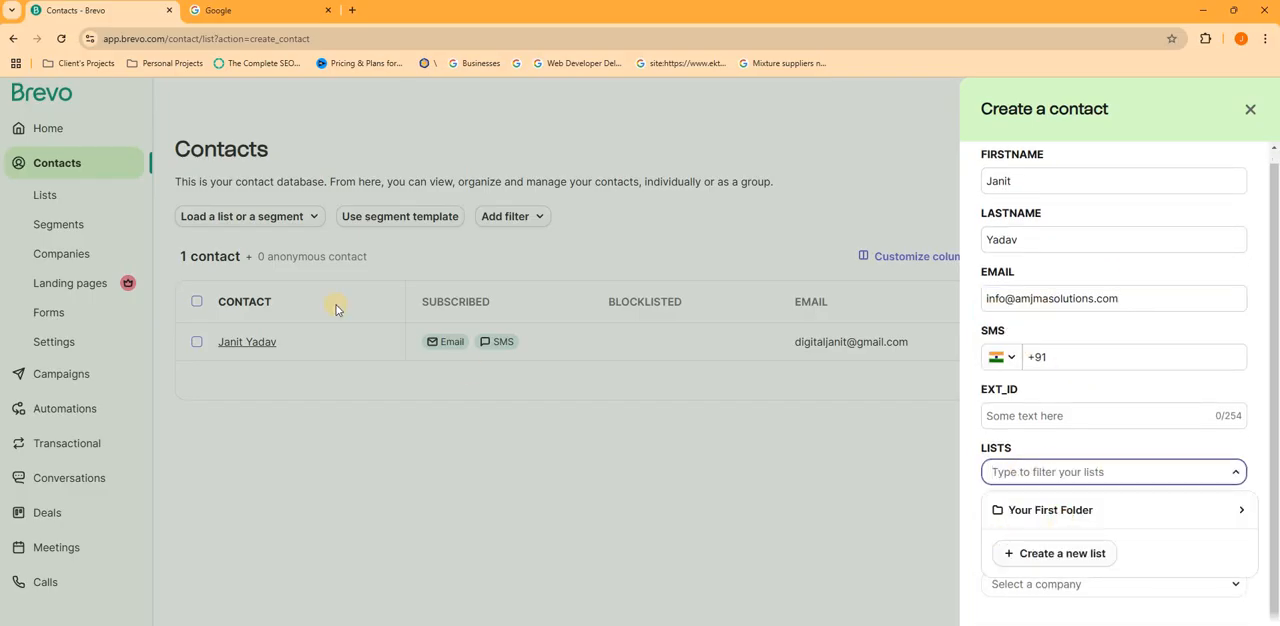
{"action": "left_click", "coordinate": [1075, 542]}
{"action": "scroll", "coordinate": [1058, 450], "scroll_direction": "down", "scroll_amount": 1}
{"action": "left_click", "coordinate": [1060, 448]}
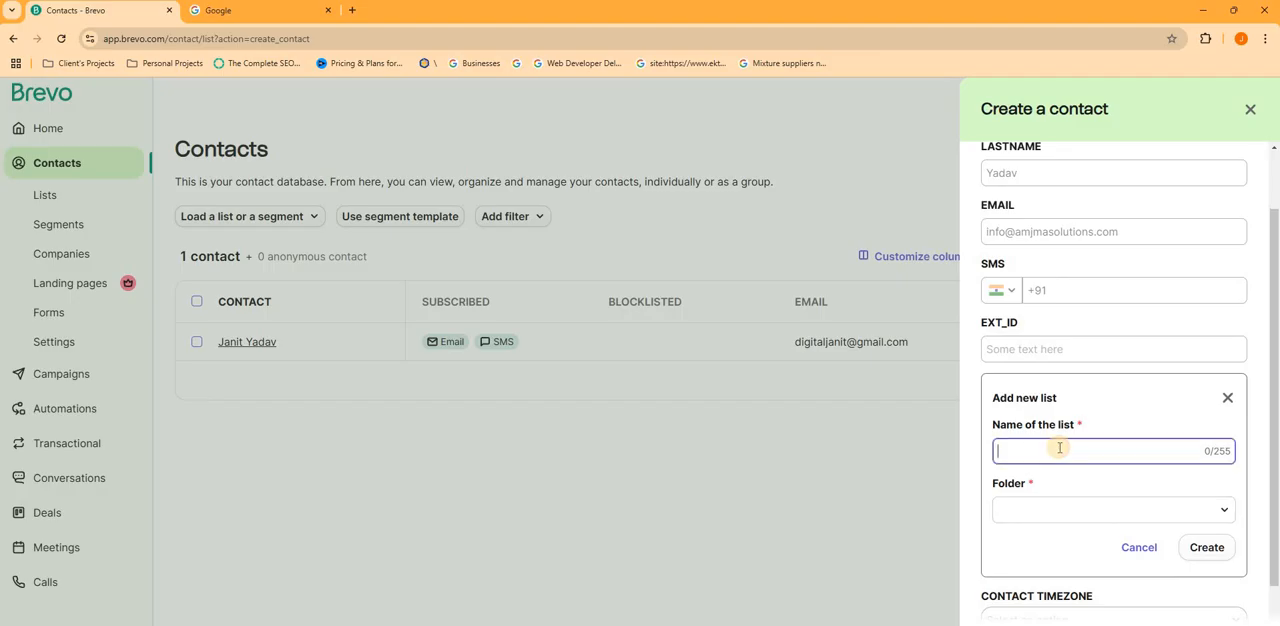
{"action": "type", "text": "dmc"}
{"action": "left_click", "coordinate": [1040, 510]}
{"action": "left_click", "coordinate": [1110, 545]}
{"action": "left_click", "coordinate": [1196, 545]}
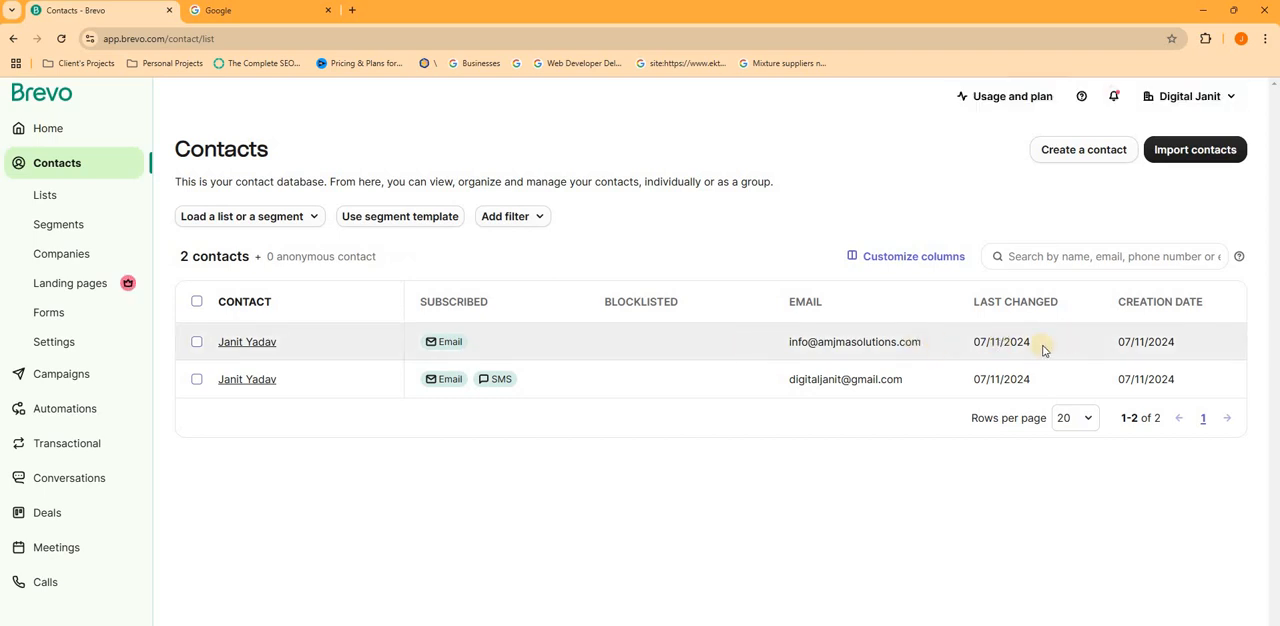
- Open the contact lists overview, check the call in the Google Meet window, and return to the Brevo window
{"action": "left_click", "coordinate": [66, 203]}
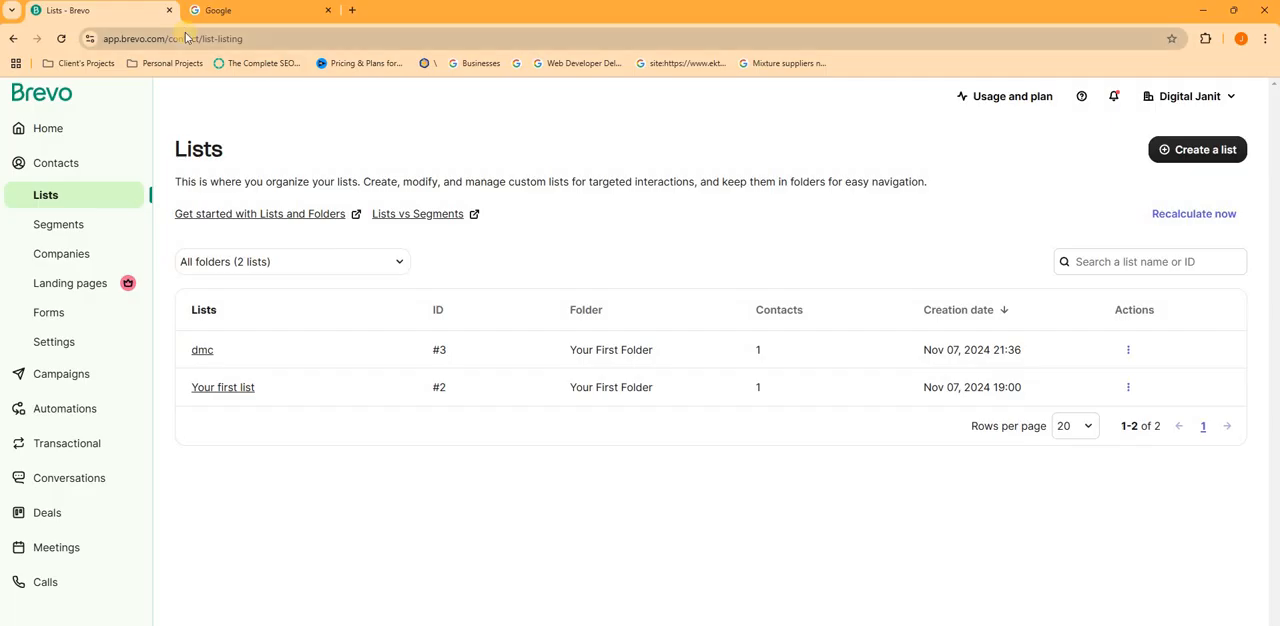
{"action": "key", "text": "alt+Tab"}
{"action": "key", "text": "Tab"}
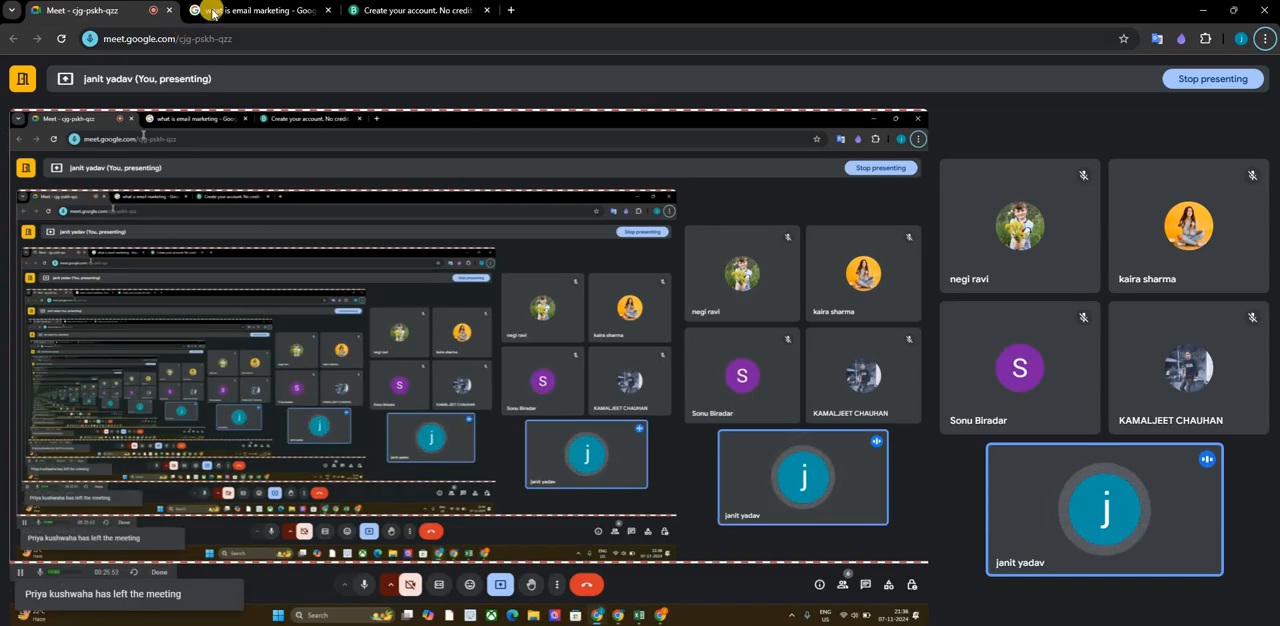
{"action": "key", "text": "alt+Tab"}
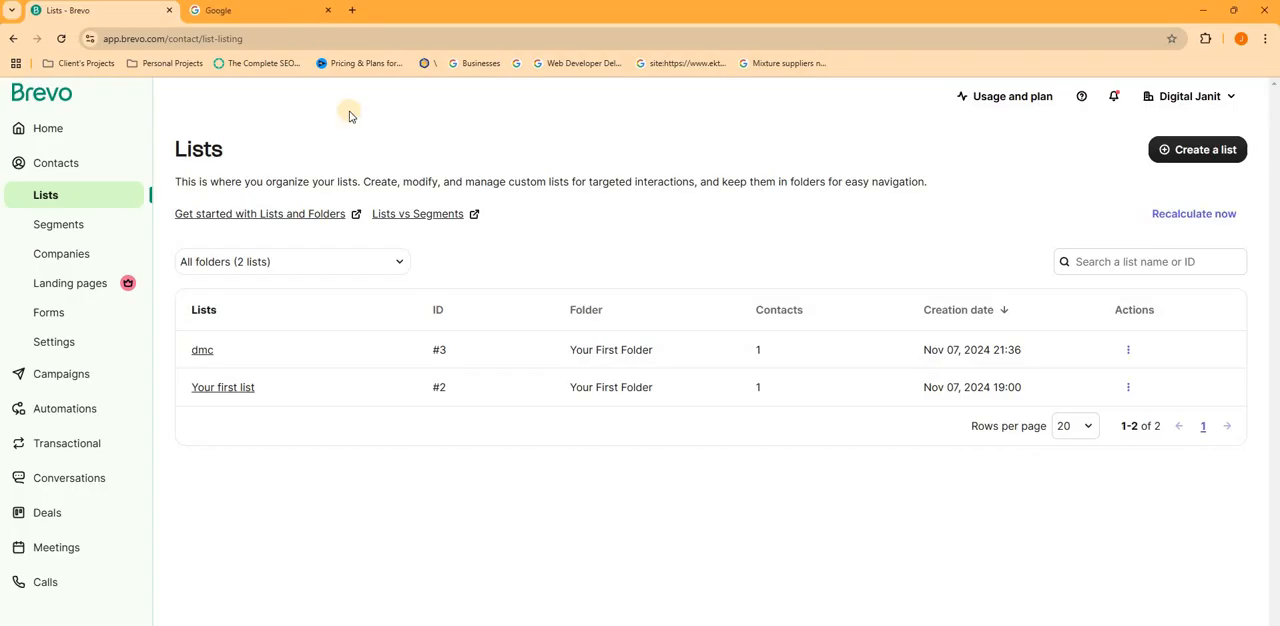
- Open the Segments page, switch to the Google Meet window to check the call, and return to Brevo
{"action": "left_click", "coordinate": [72, 229]}
{"action": "key", "text": "alt+Tab"}
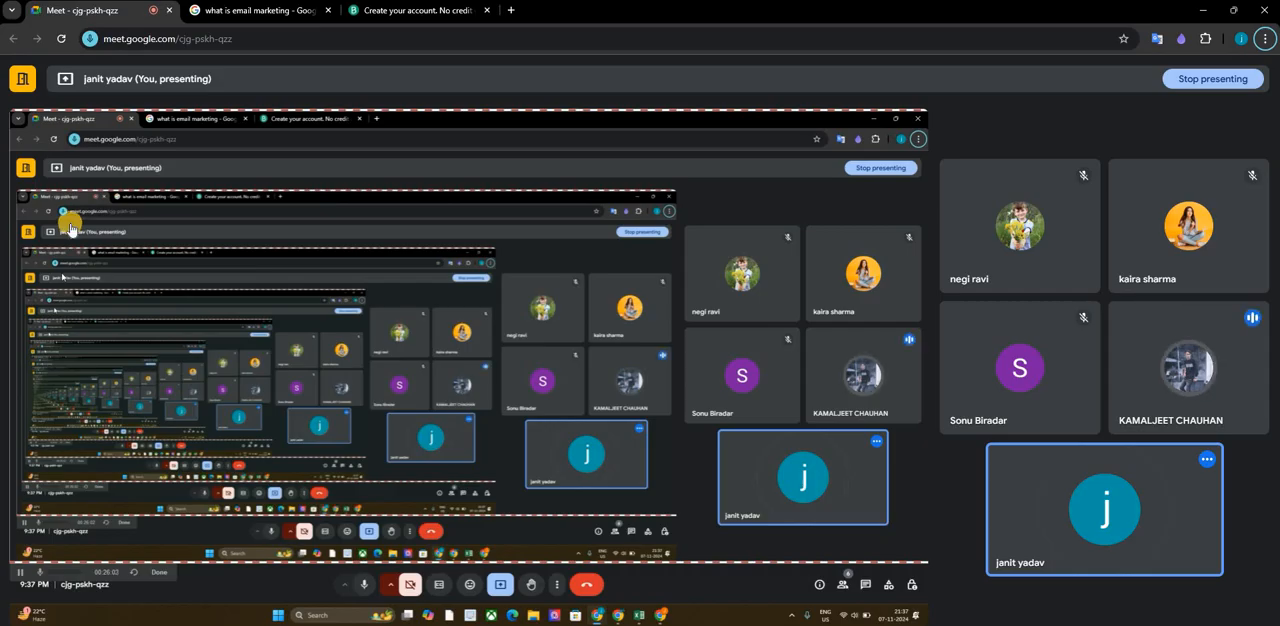
{"action": "key", "text": "alt+Tab"}
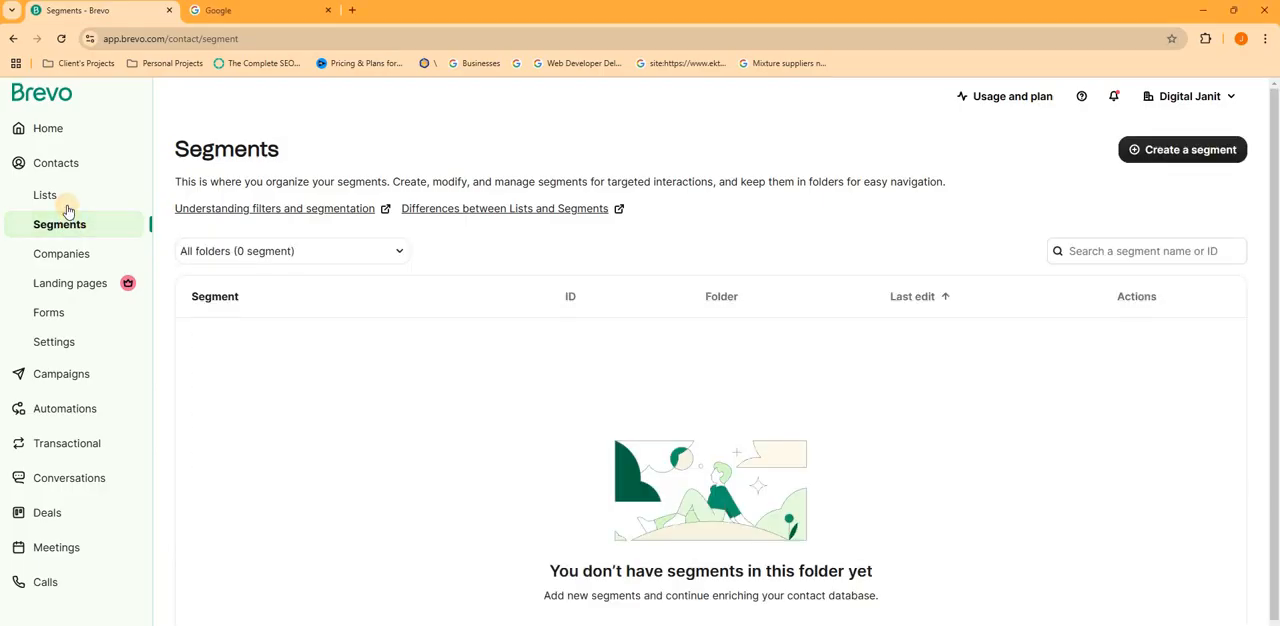
- View the bulk contact import options and the copy-paste import form, returning to the contact database without importing
{"action": "left_click", "coordinate": [66, 203]}
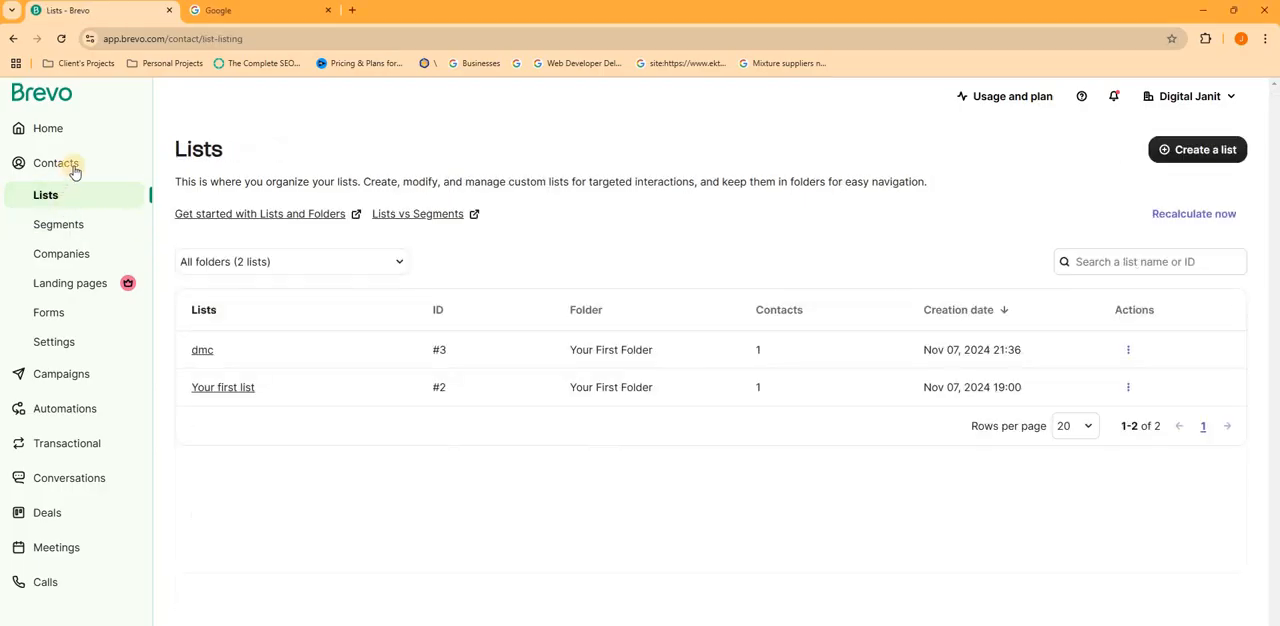
{"action": "left_click", "coordinate": [81, 164]}
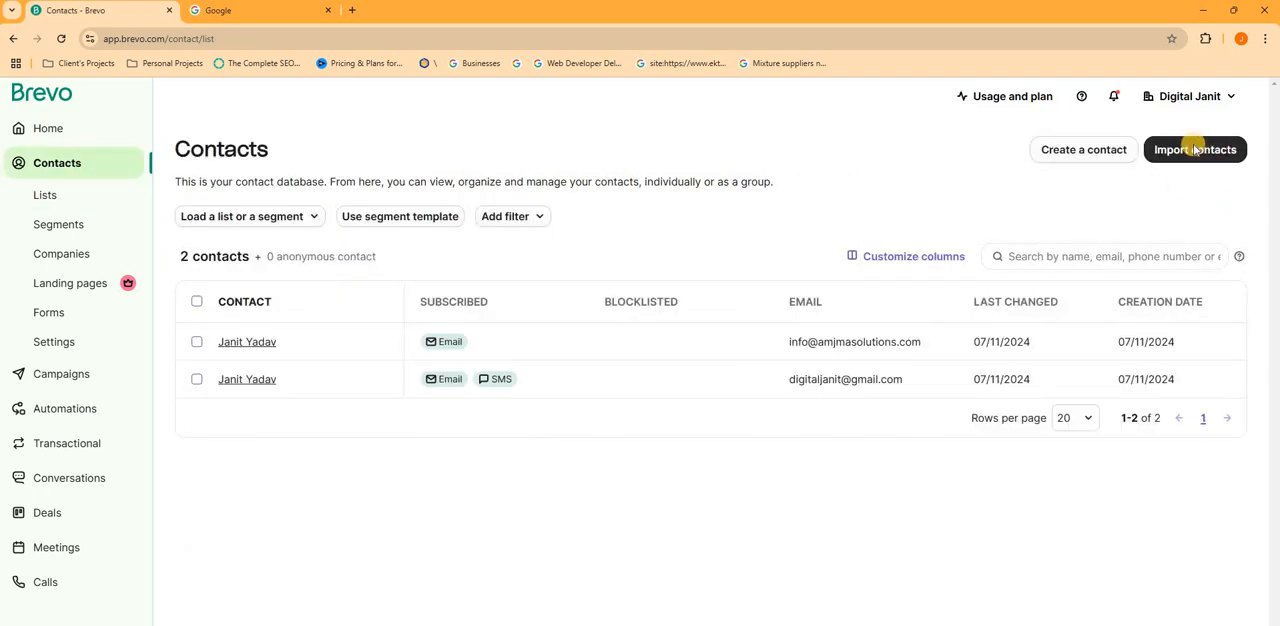
{"action": "left_click", "coordinate": [1203, 148]}
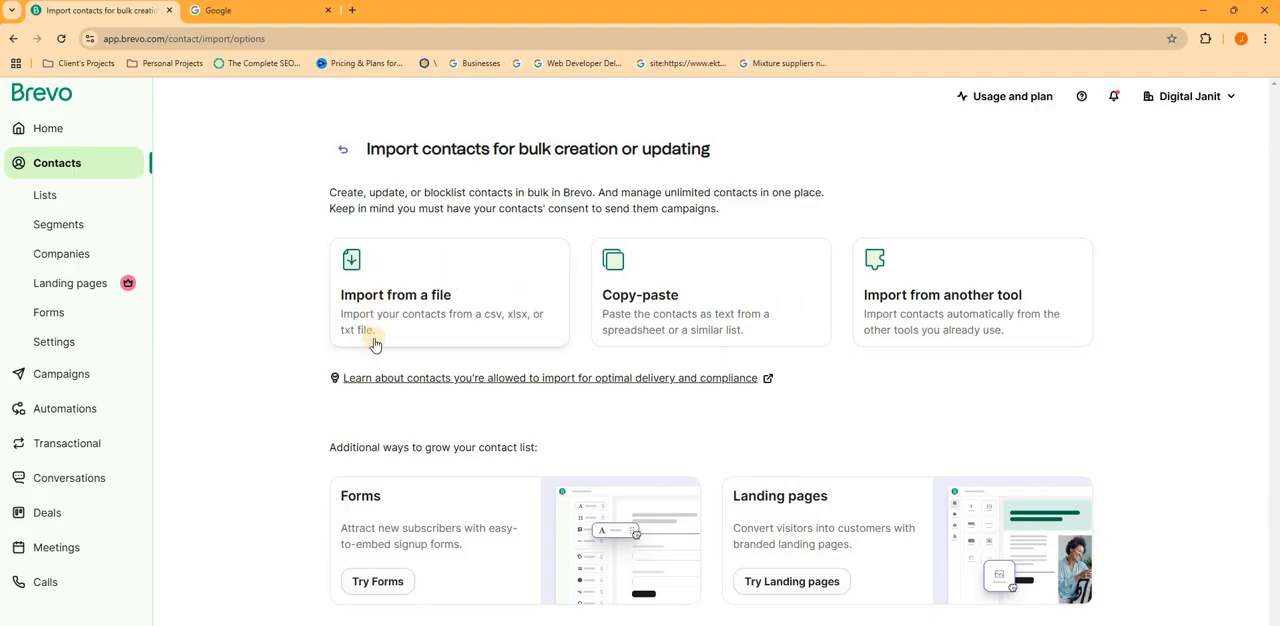
{"action": "left_click", "coordinate": [622, 313]}
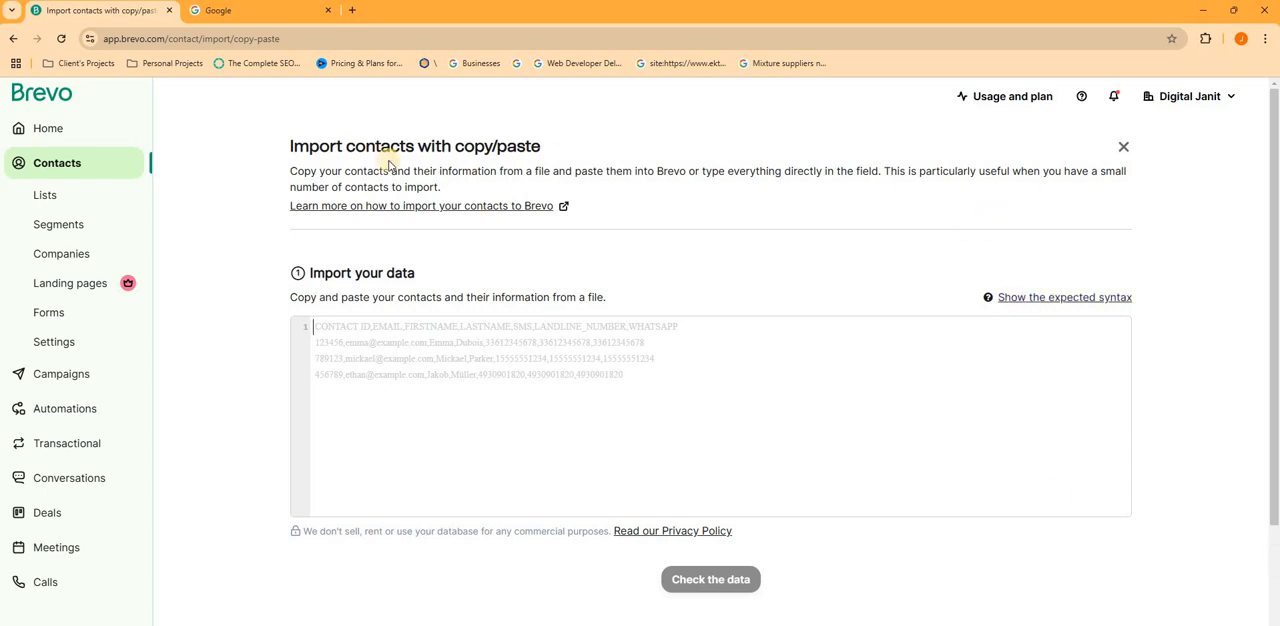
{"action": "left_click", "coordinate": [70, 165]}
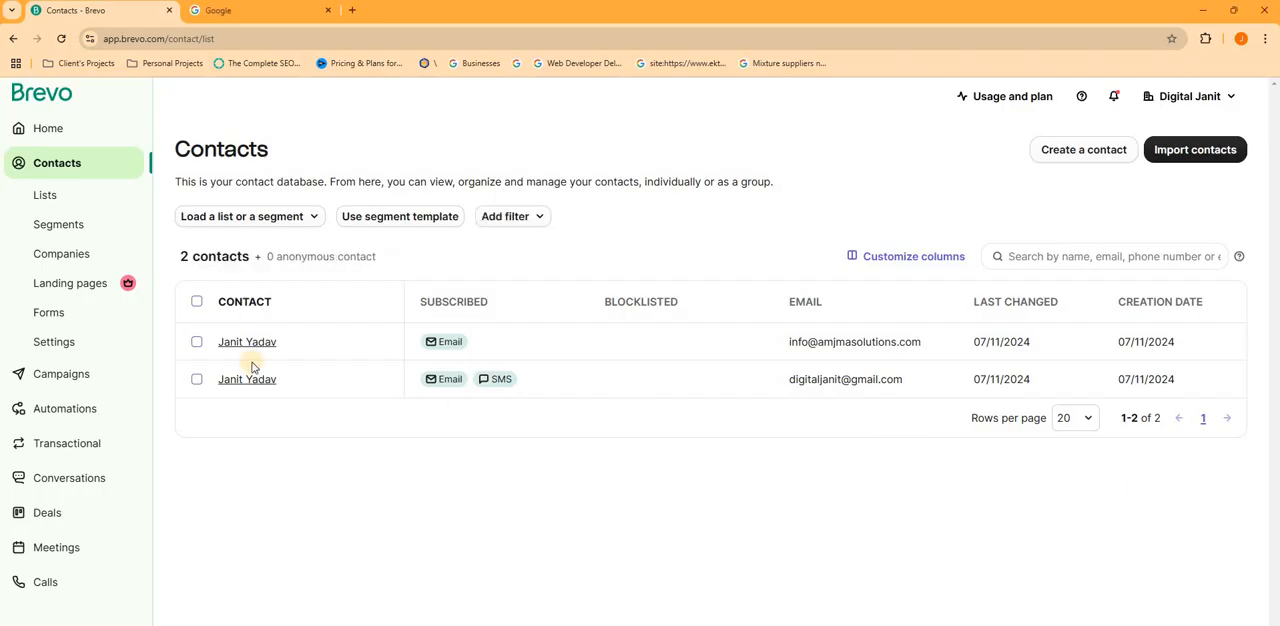
- Revisit the Lists page, highlight the description about keeping lists in folders, and check the Google Meet call before returning to Brevo
{"action": "left_click", "coordinate": [50, 196]}
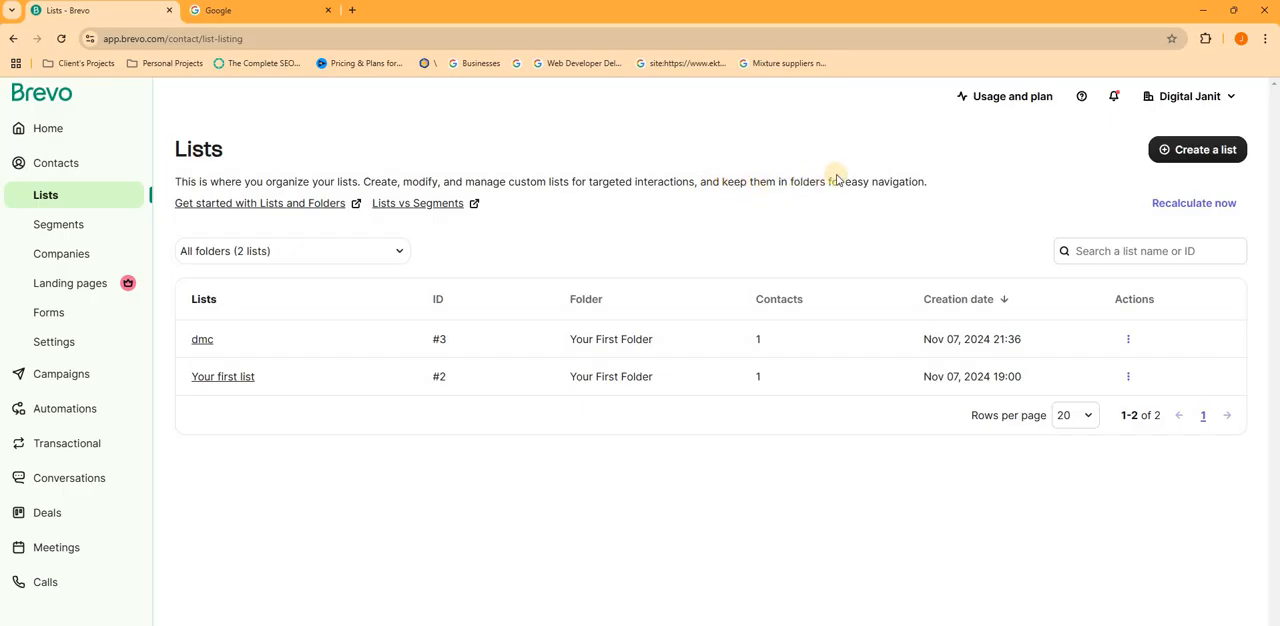
{"action": "left_click_drag", "start_coordinate": [858, 183], "coordinate": [706, 183]}
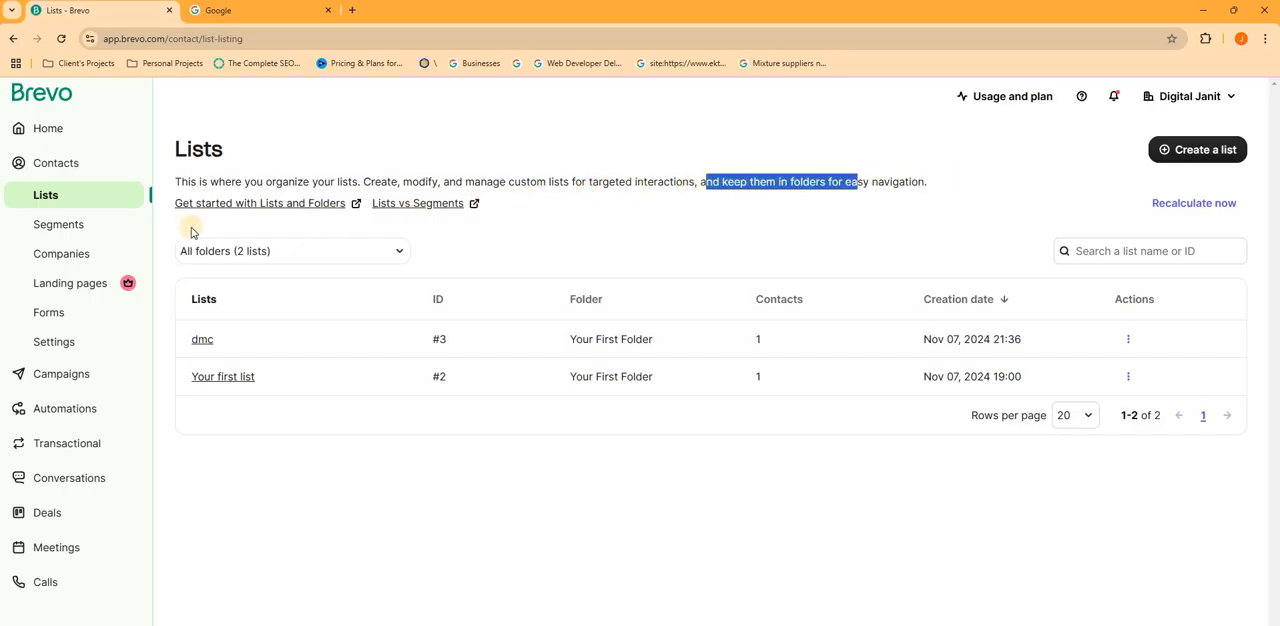
{"action": "key", "text": "alt+Tab"}
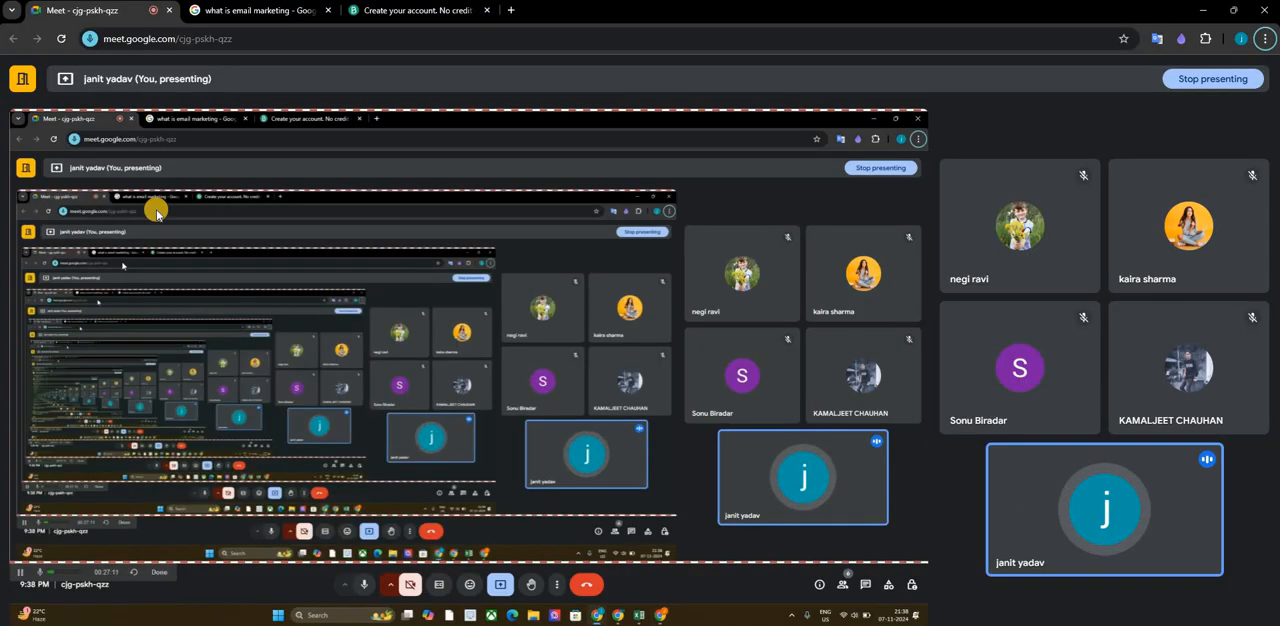
{"action": "key", "text": "alt+Tab"}
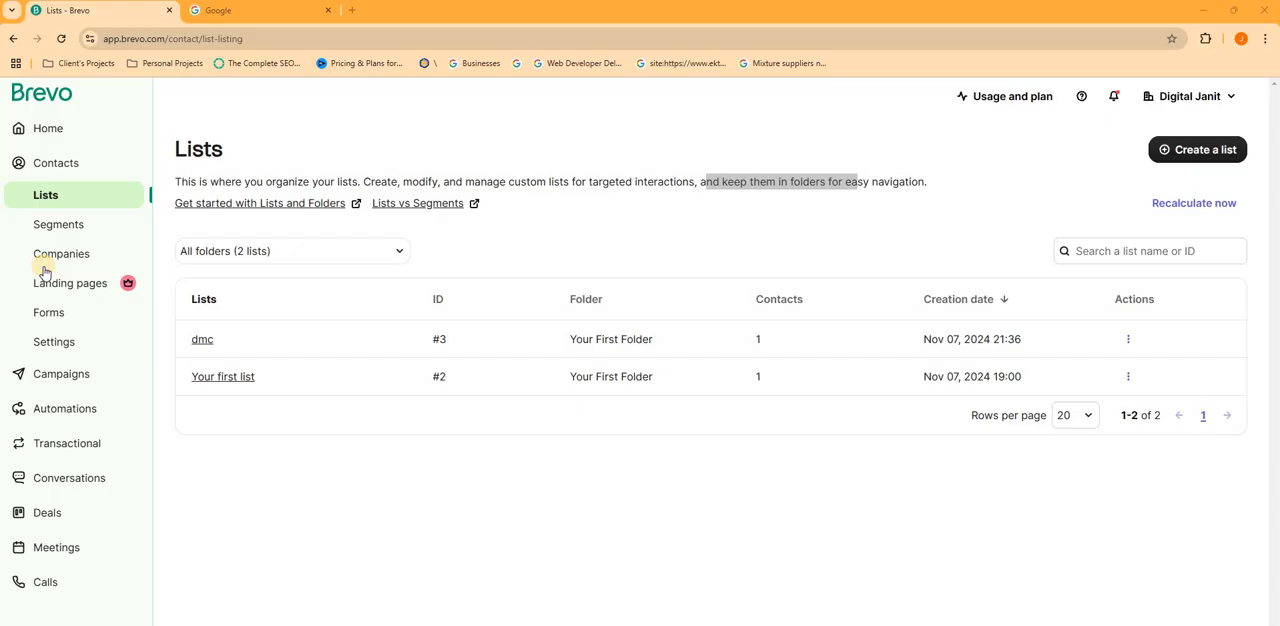
- Go to the Segments page and start a new segment to view the email marketing segment templates
{"action": "left_click", "coordinate": [79, 257]}
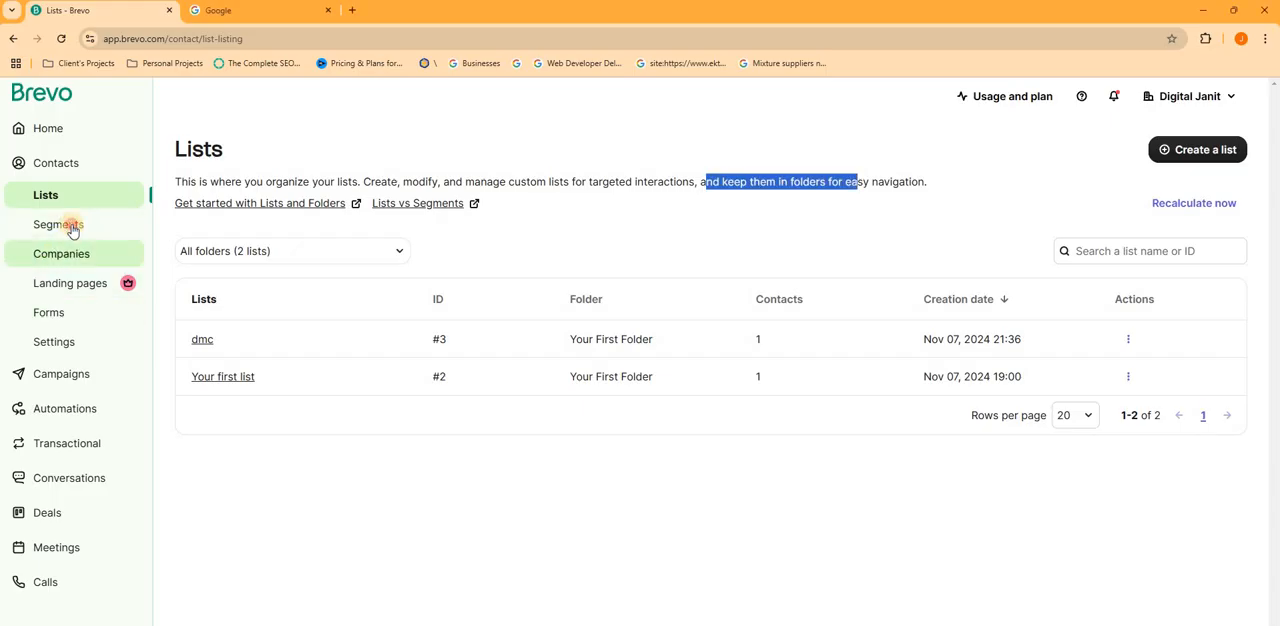
{"action": "left_click", "coordinate": [71, 228]}
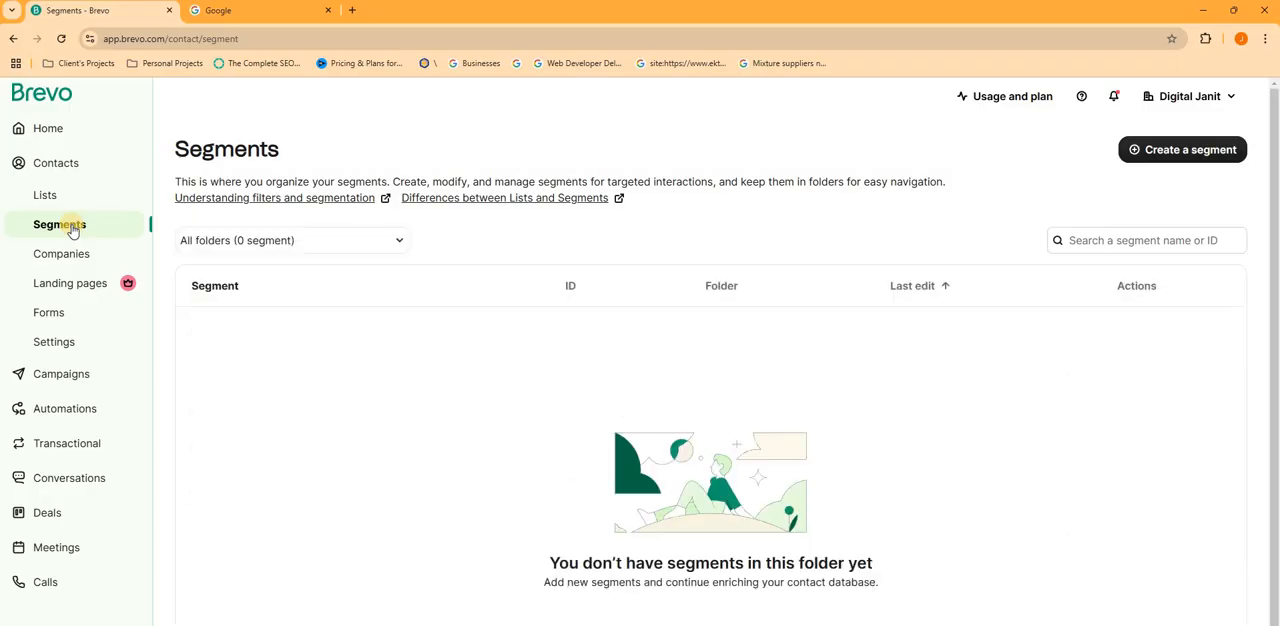
{"action": "left_click", "coordinate": [1203, 152]}
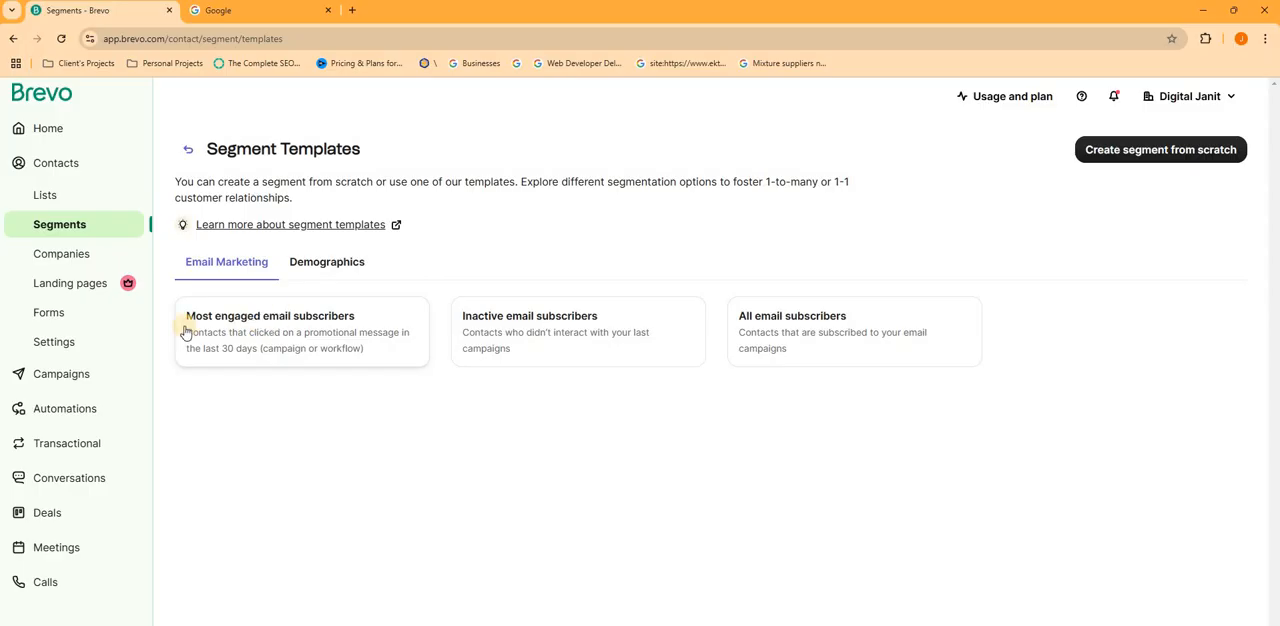
- Check the call in the Google Meet window, return to Brevo, and start creating a segment from scratch
{"action": "key", "text": "alt+Tab"}
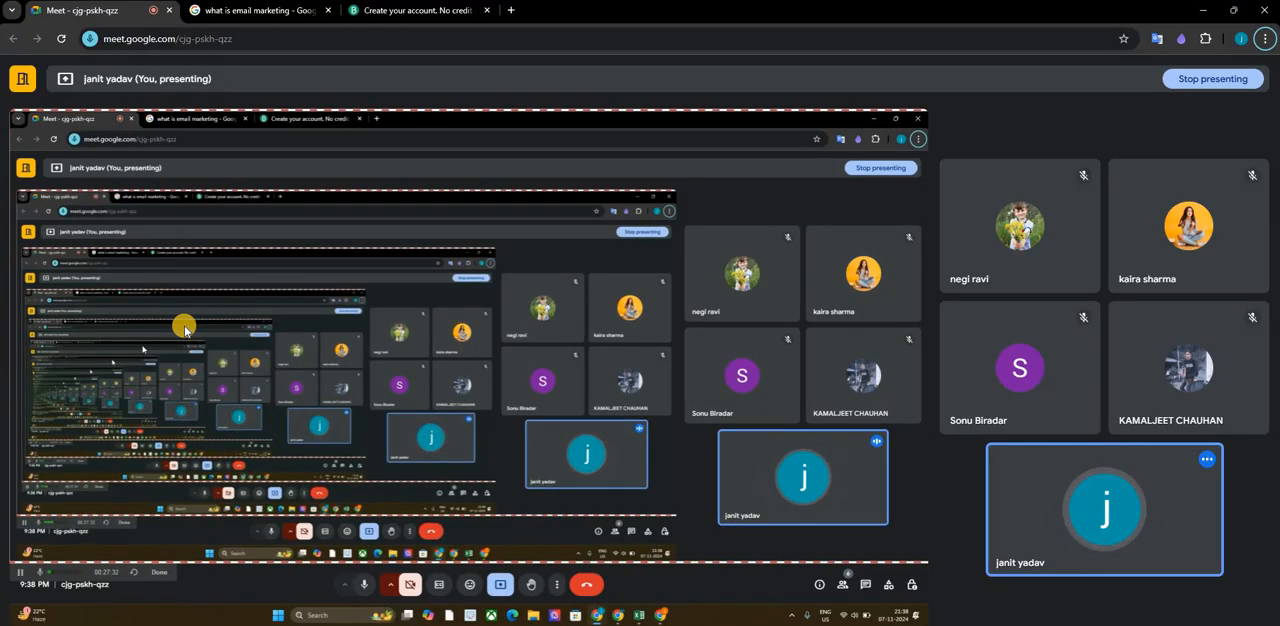
{"action": "key", "text": "alt+Tab"}
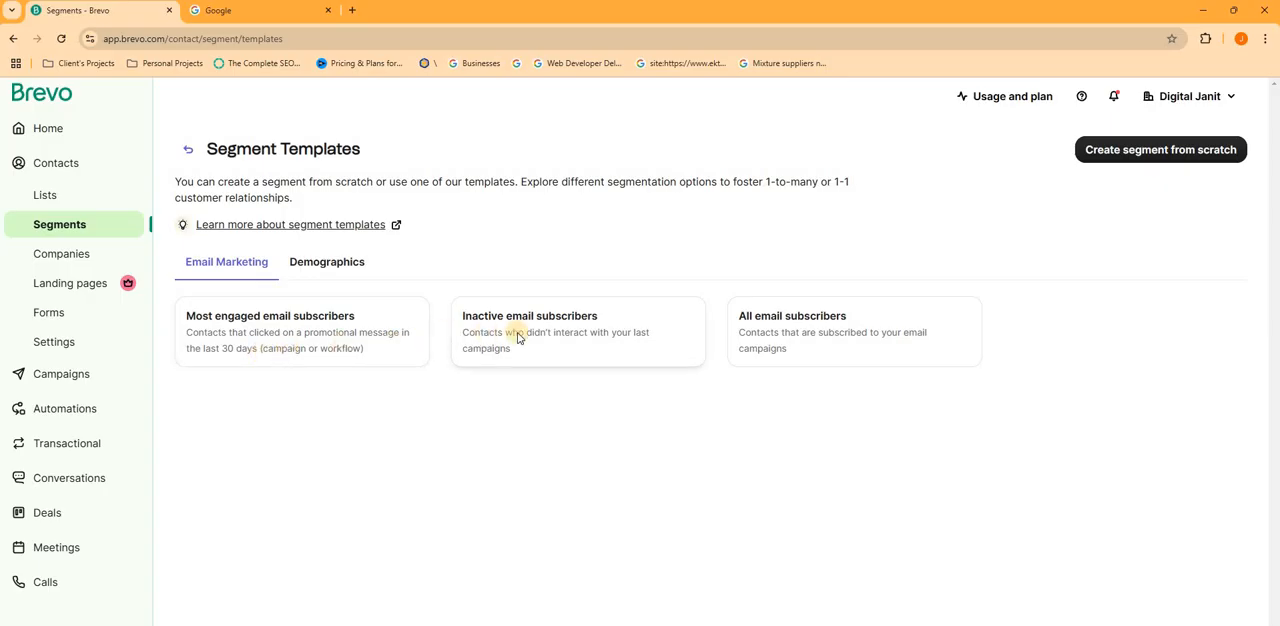
{"action": "key", "text": "alt+Tab"}
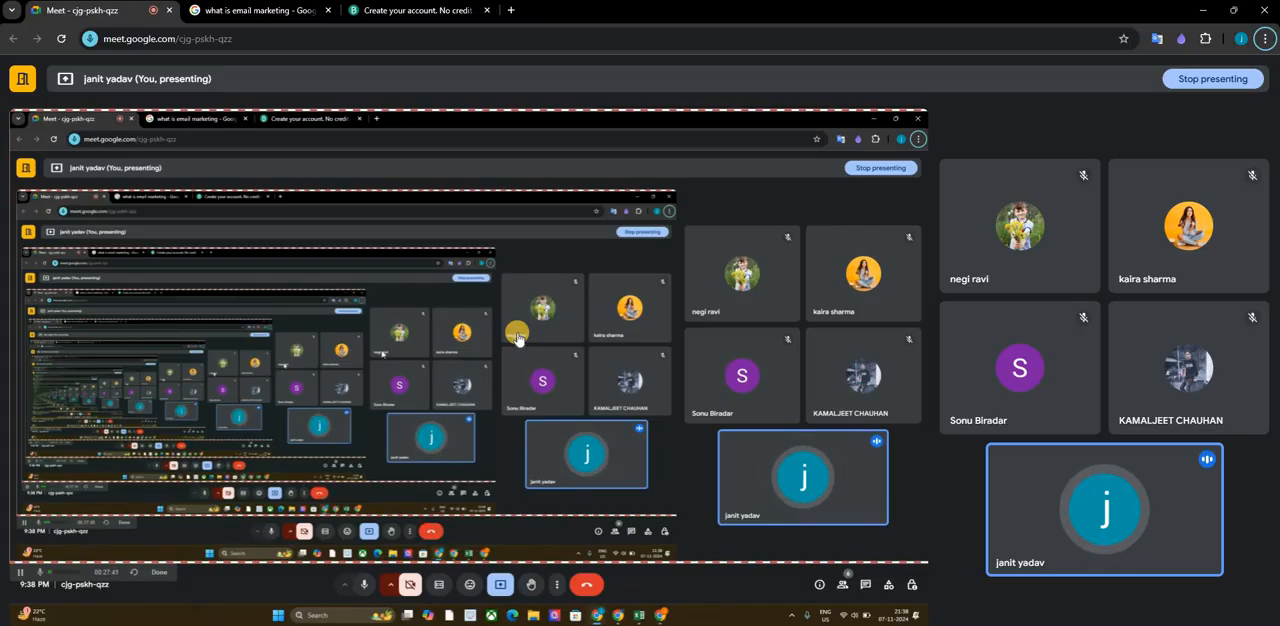
{"action": "key", "text": "alt+Tab"}
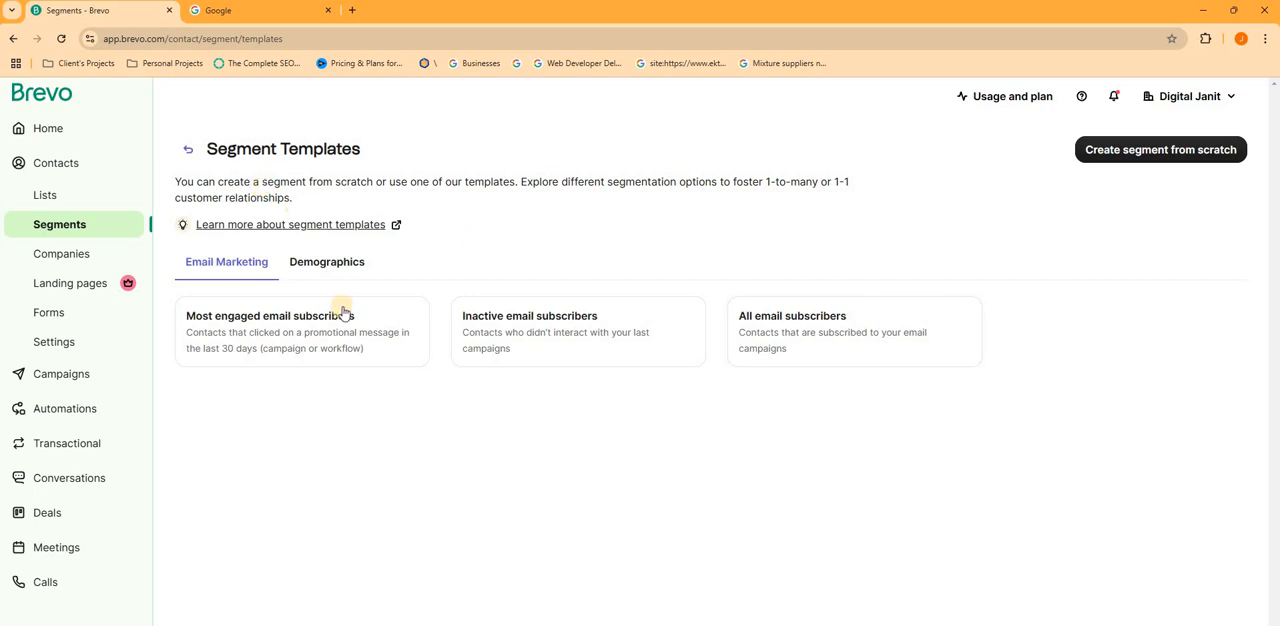
{"action": "left_click", "coordinate": [1086, 155]}
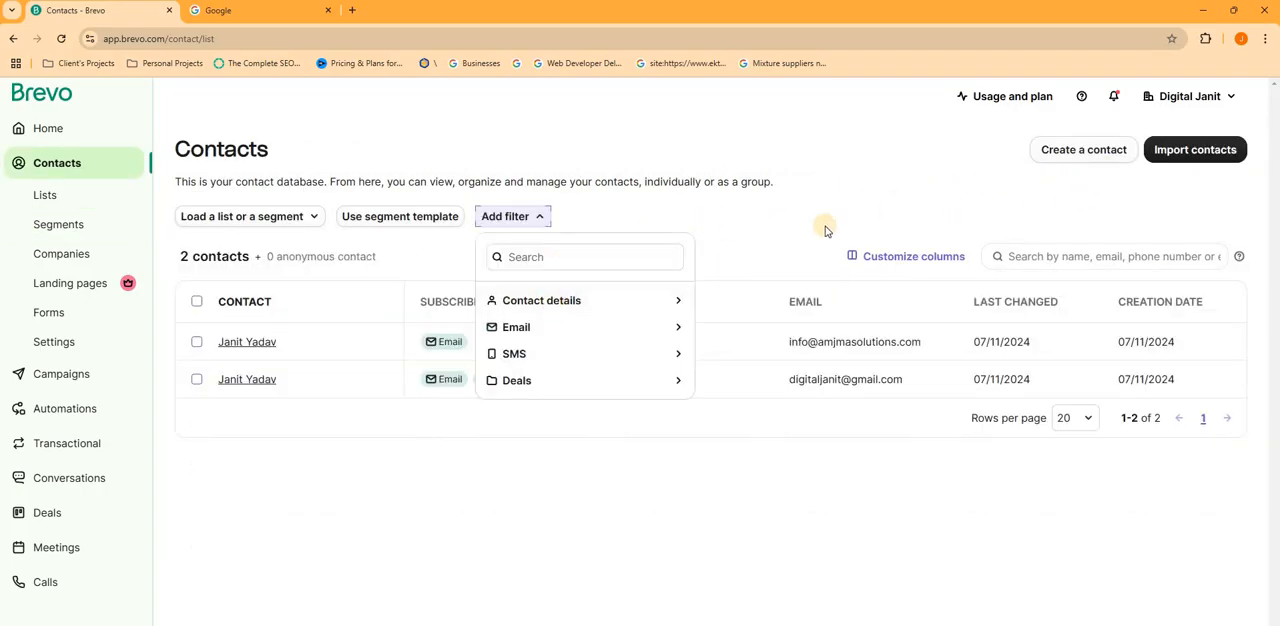
- View the Companies and Lists pages, returning to the contact database
{"action": "left_click", "coordinate": [64, 257]}
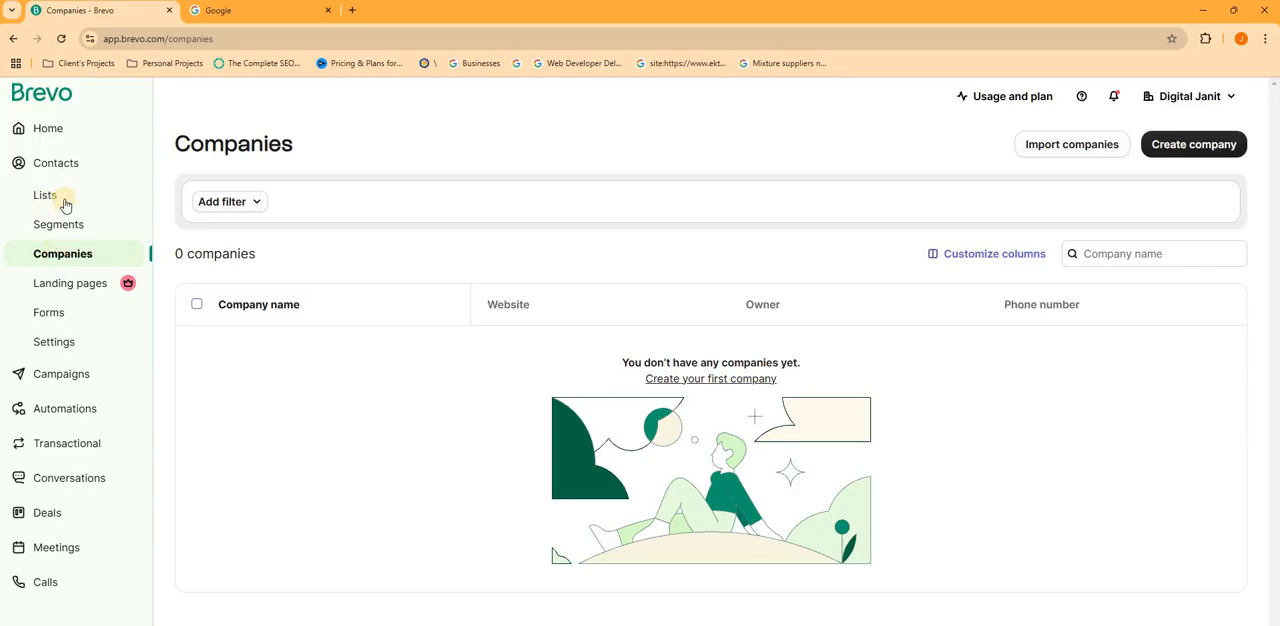
{"action": "left_click", "coordinate": [65, 204]}
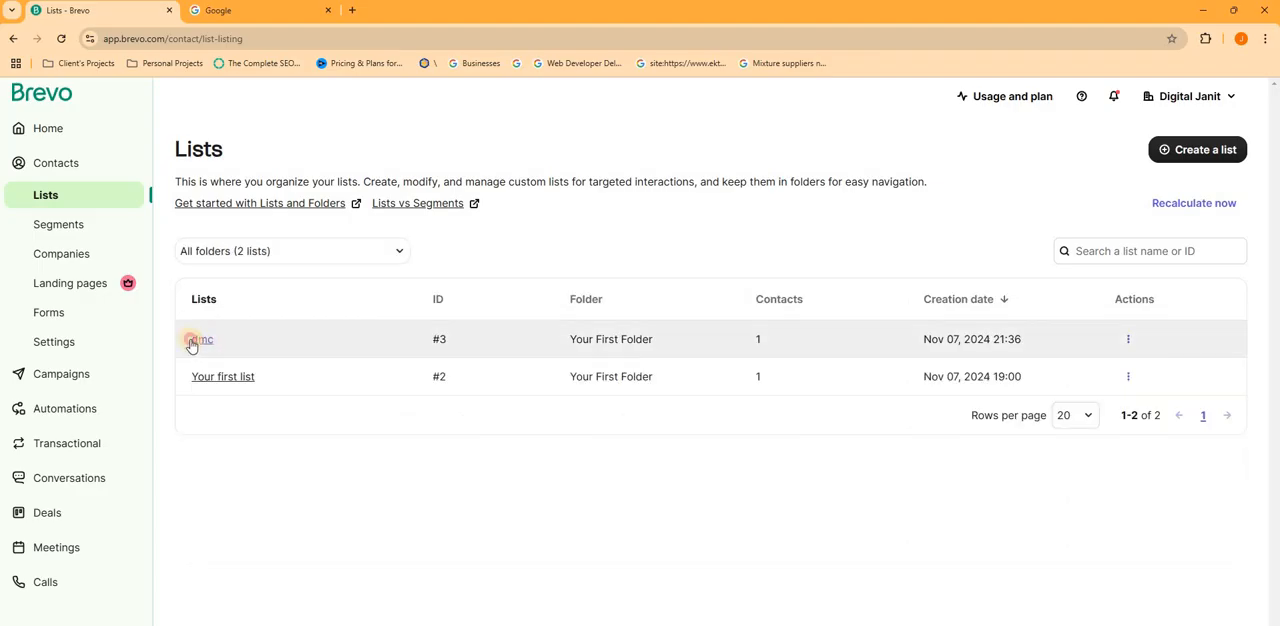
{"action": "left_click", "coordinate": [46, 163]}
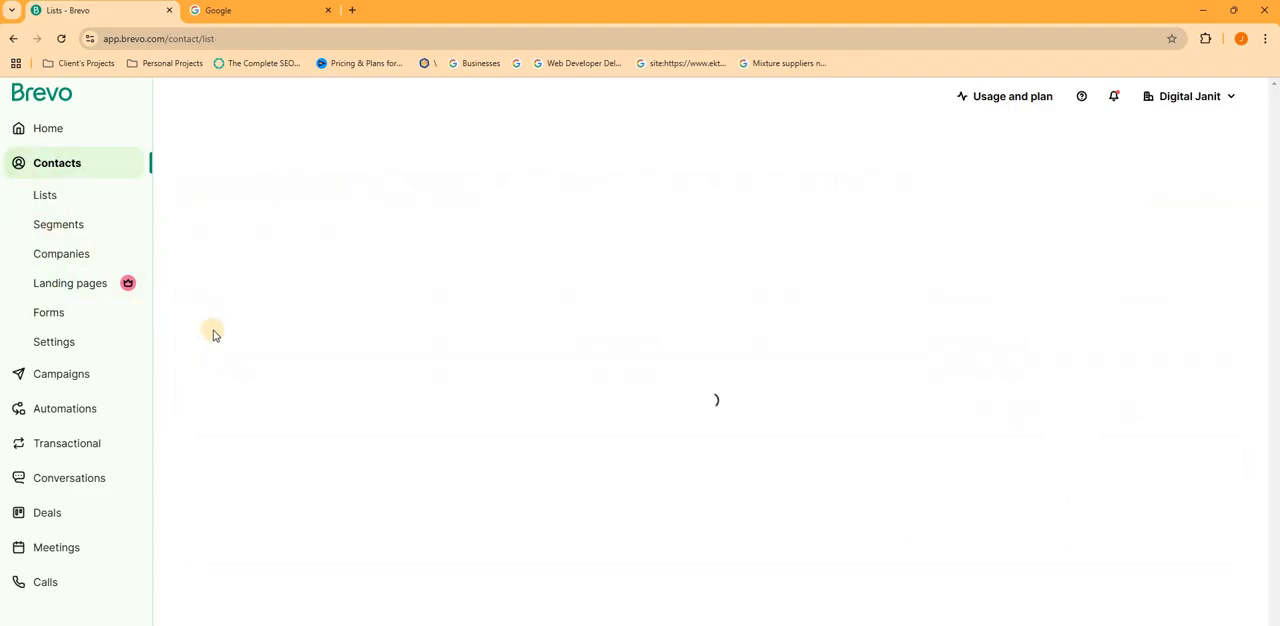
- Open the first contact's record and view the additional actions available for it
{"action": "left_click", "coordinate": [615, 366]}
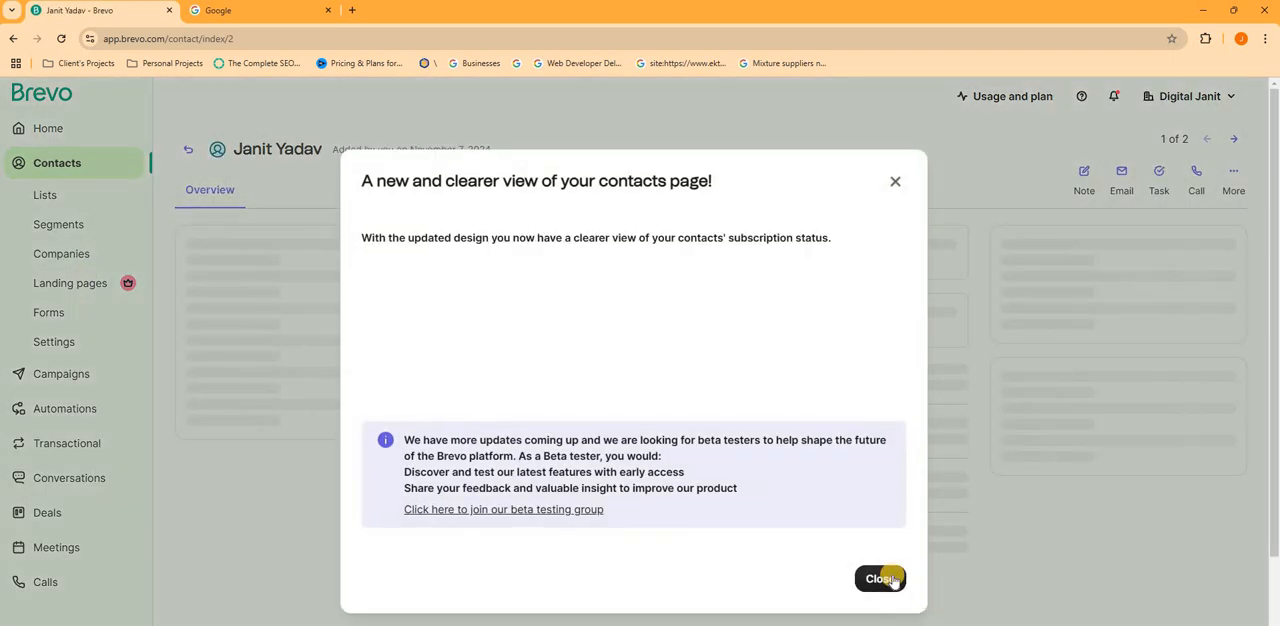
{"action": "left_click", "coordinate": [890, 577]}
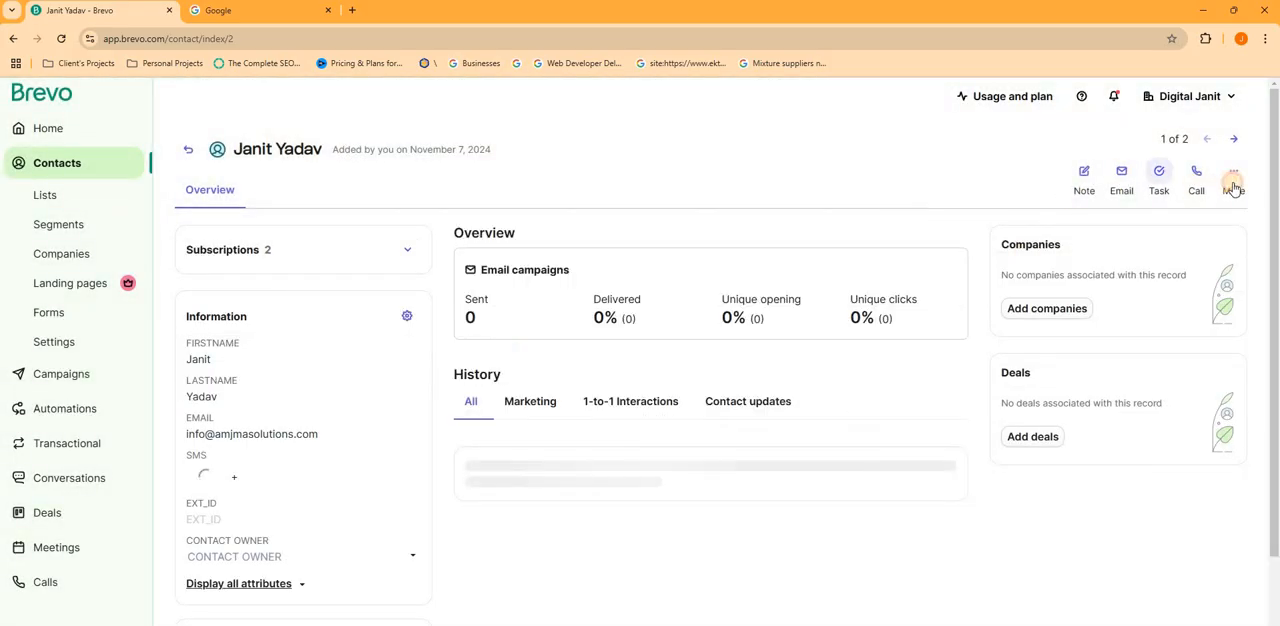
{"action": "left_click", "coordinate": [1233, 172]}
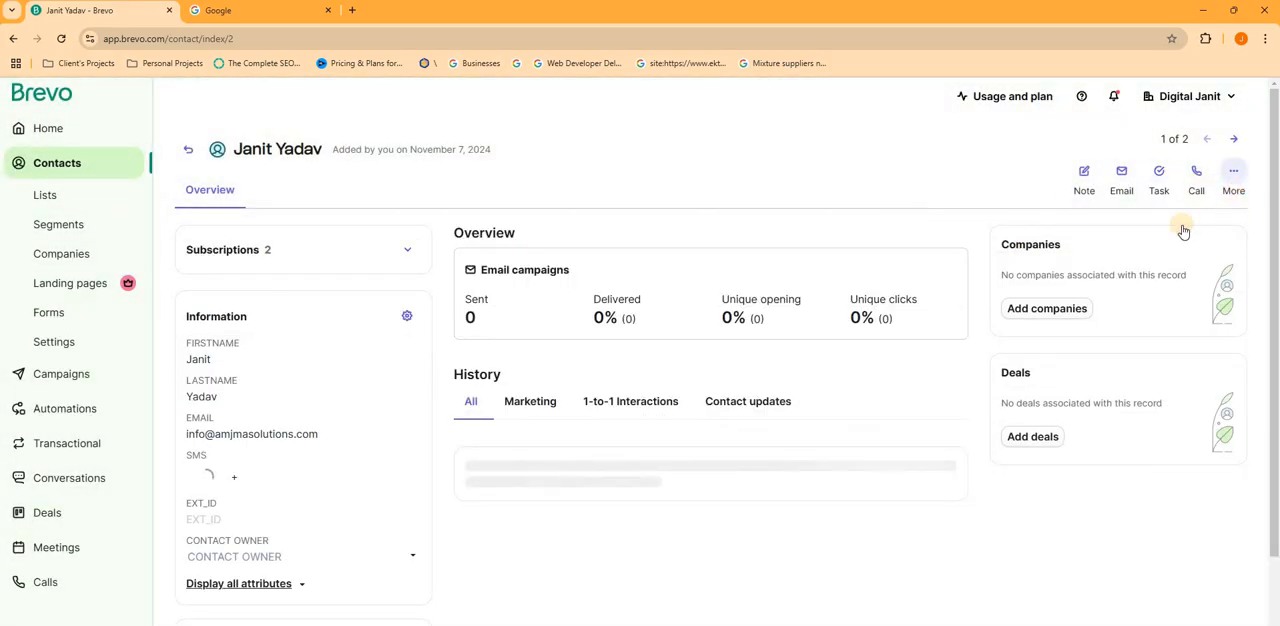
{"action": "left_click", "coordinate": [1032, 190]}
- Display all attributes of the contact and examine the fields down to its Lists section
{"action": "scroll", "coordinate": [247, 469], "scroll_direction": "down", "scroll_amount": 1}
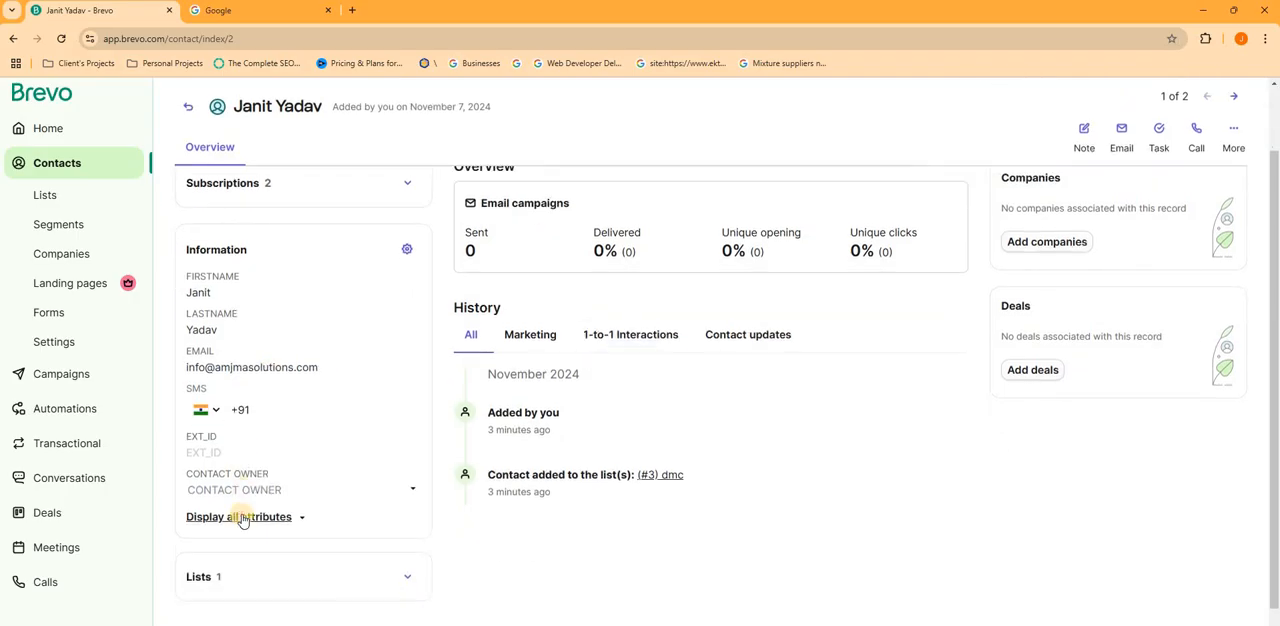
{"action": "left_click", "coordinate": [243, 517]}
{"action": "scroll", "coordinate": [240, 506], "scroll_direction": "down", "scroll_amount": 1}
{"action": "left_click", "coordinate": [241, 498]}
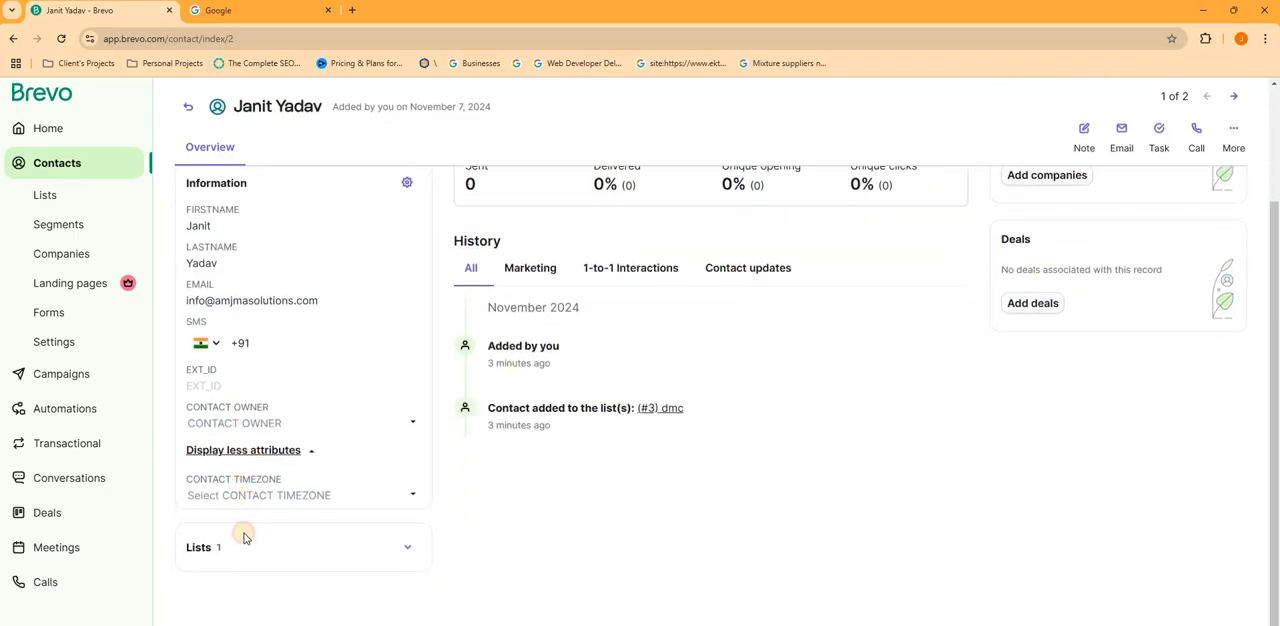
{"action": "left_click", "coordinate": [239, 546]}
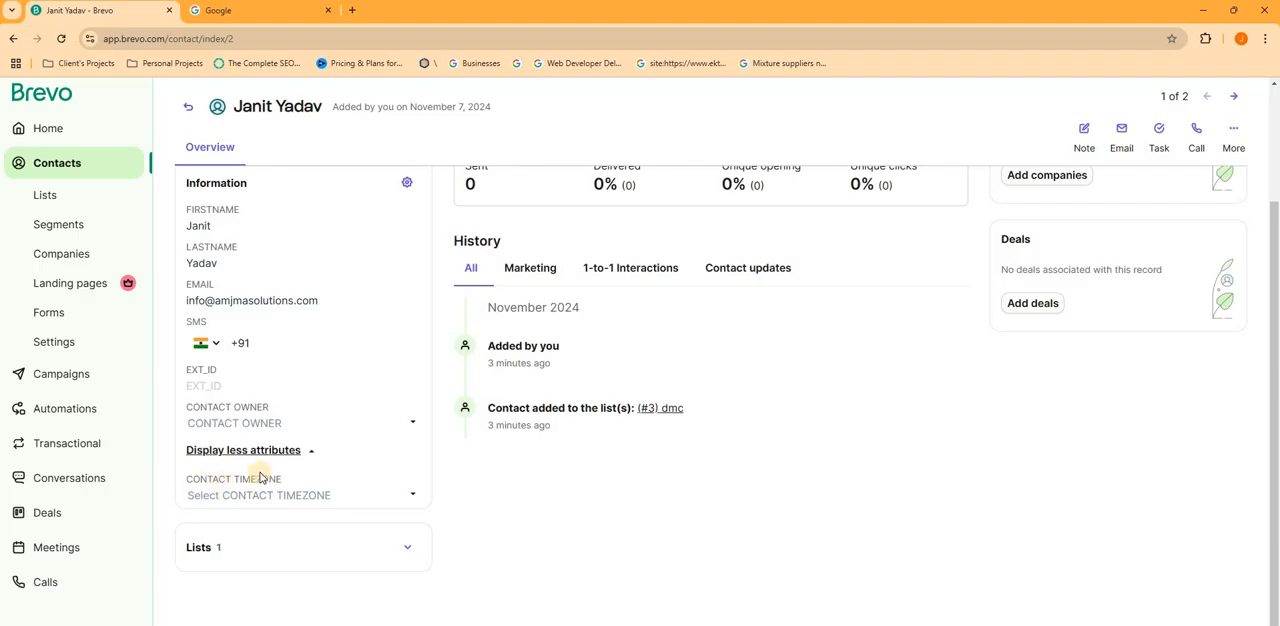
- Return to the contact database and view the blank contact creation form, closing it without adding a contact
{"action": "scroll", "coordinate": [220, 448], "scroll_direction": "up", "scroll_amount": 2}
{"action": "scroll", "coordinate": [222, 449], "scroll_direction": "up", "scroll_amount": 1}
{"action": "left_click", "coordinate": [188, 149]}
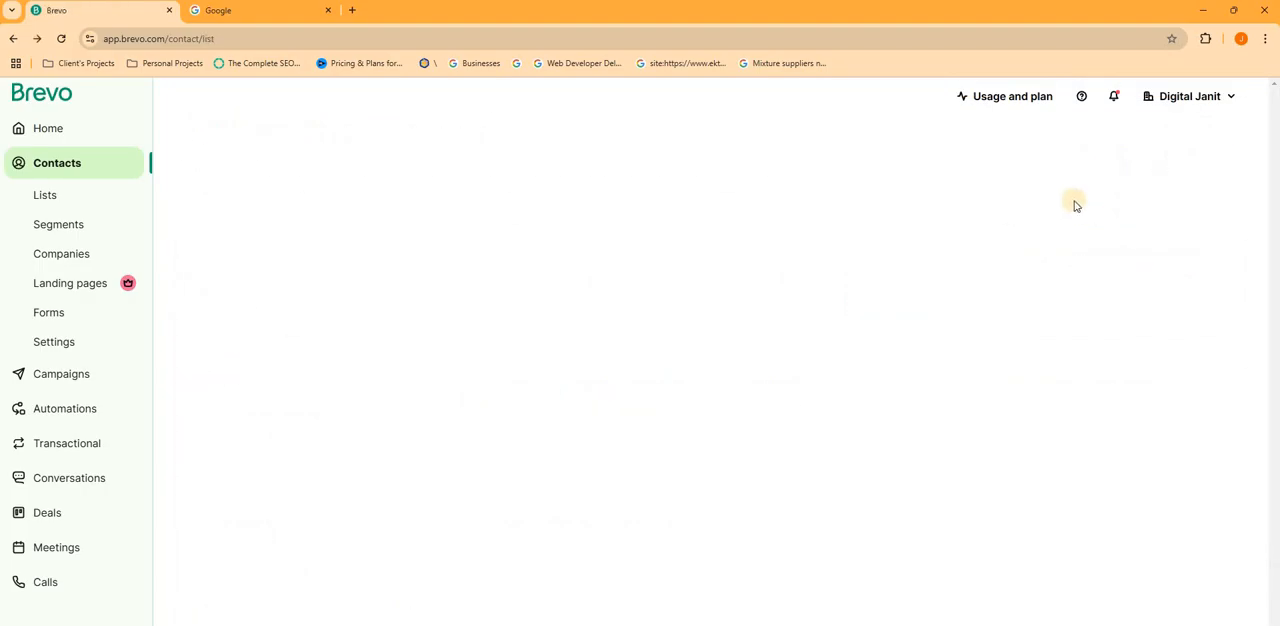
{"action": "left_click", "coordinate": [1080, 160]}
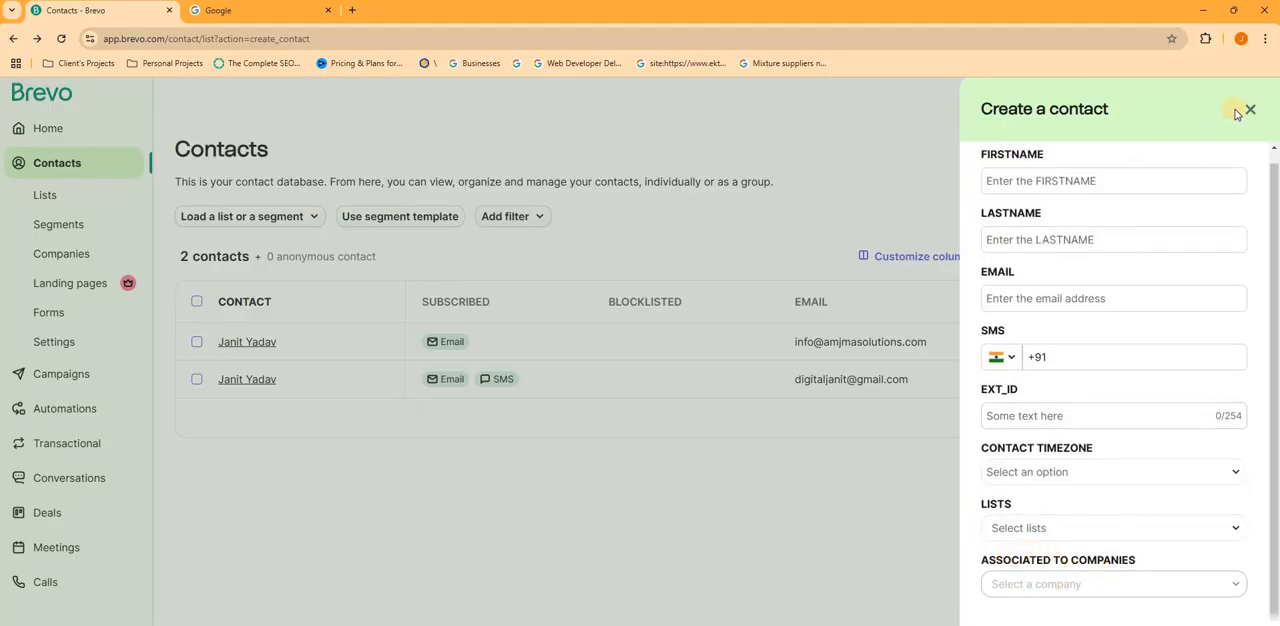
{"action": "left_click", "coordinate": [612, 266]}
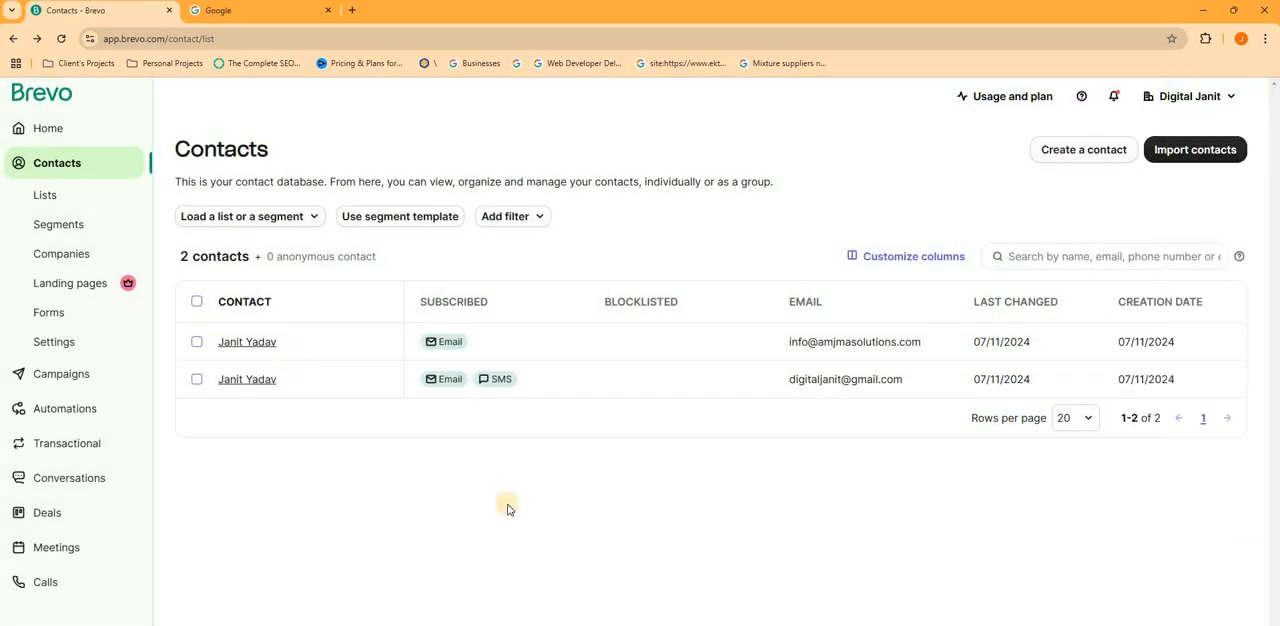
- Go to the Campaigns page and open the draft email campaign "Digital Marketing Course 299" for editing
{"action": "left_click", "coordinate": [45, 370]}
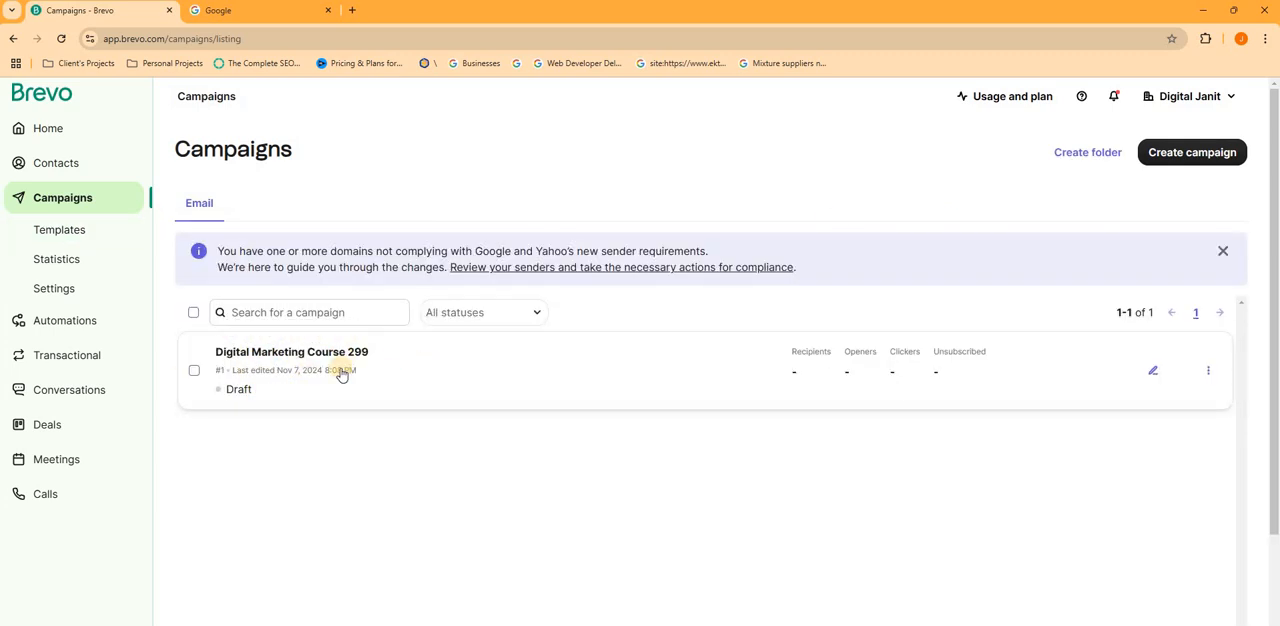
{"action": "left_click", "coordinate": [1150, 369]}
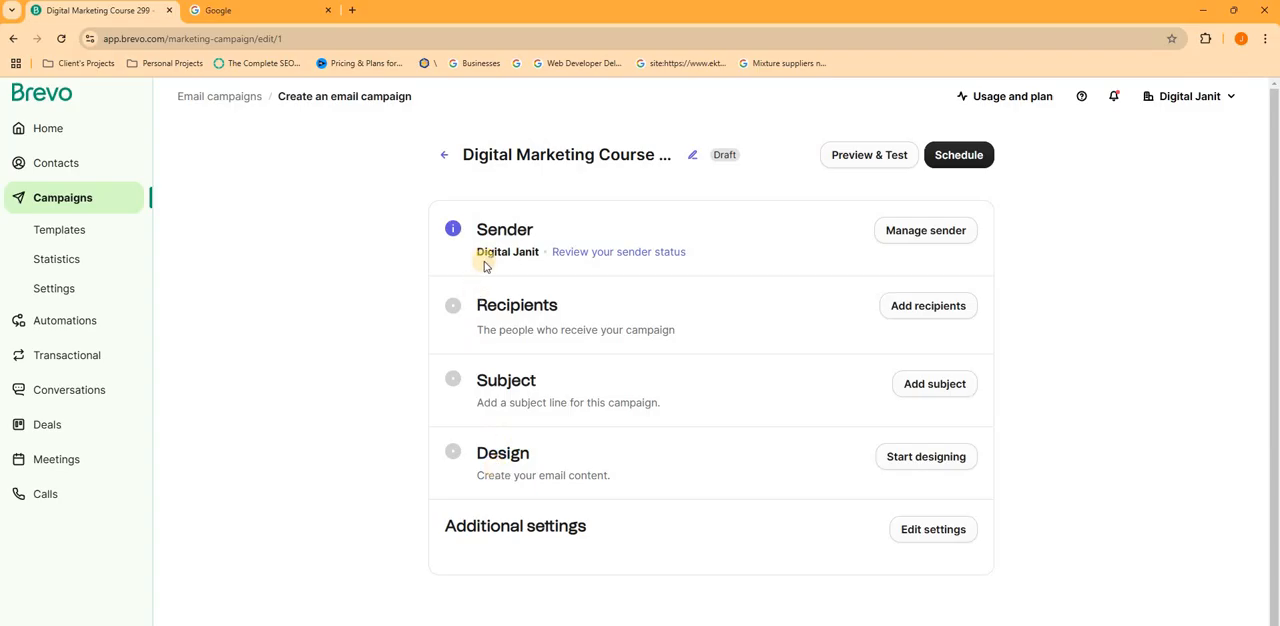
{"action": "scroll", "coordinate": [491, 423], "scroll_direction": "down", "scroll_amount": 1}
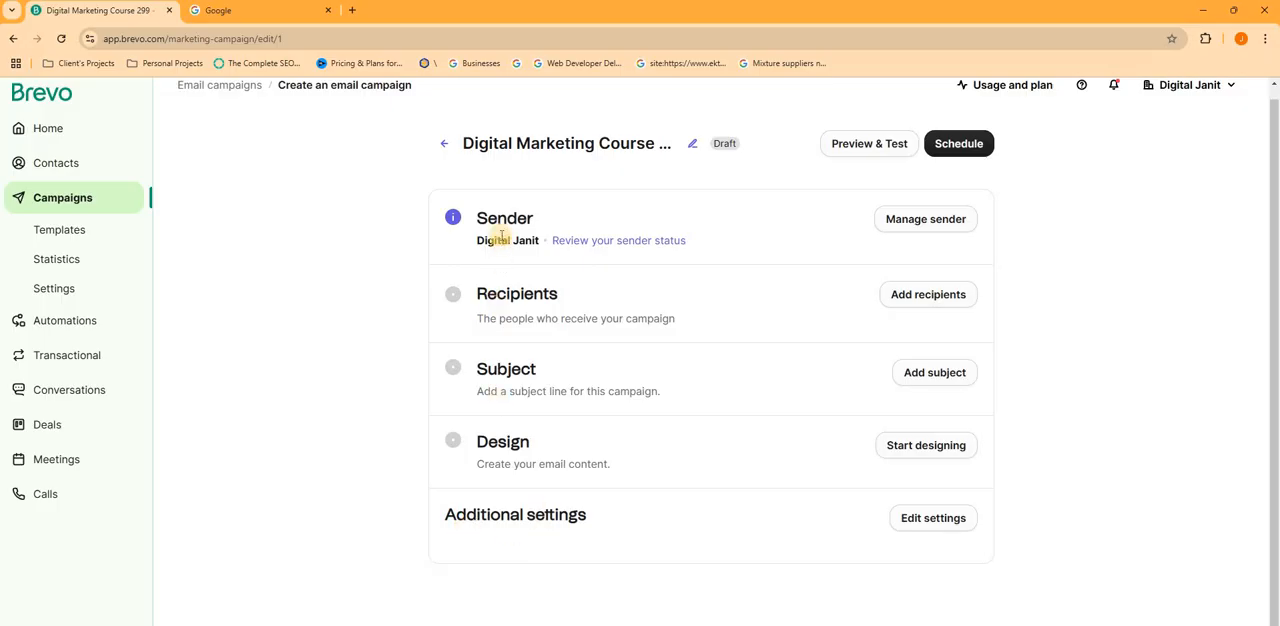
- View the sender address options in the campaign's sender settings, and check the Google Meet call before returning to Brevo
{"action": "left_click", "coordinate": [923, 219]}
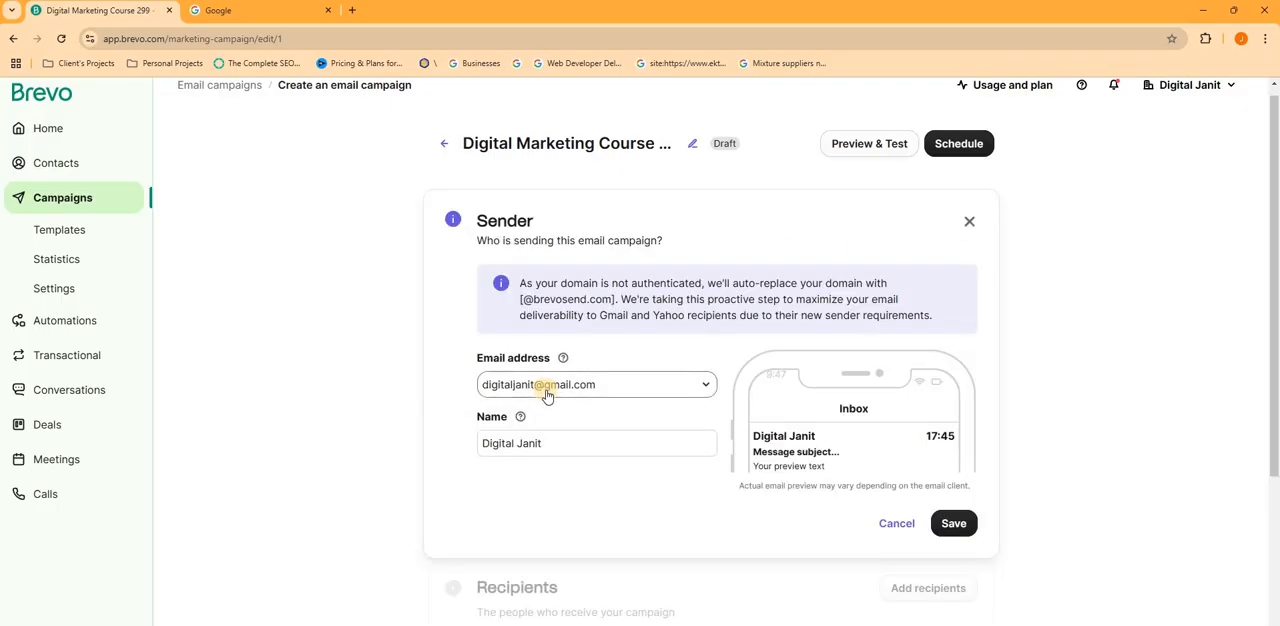
{"action": "left_click", "coordinate": [516, 383]}
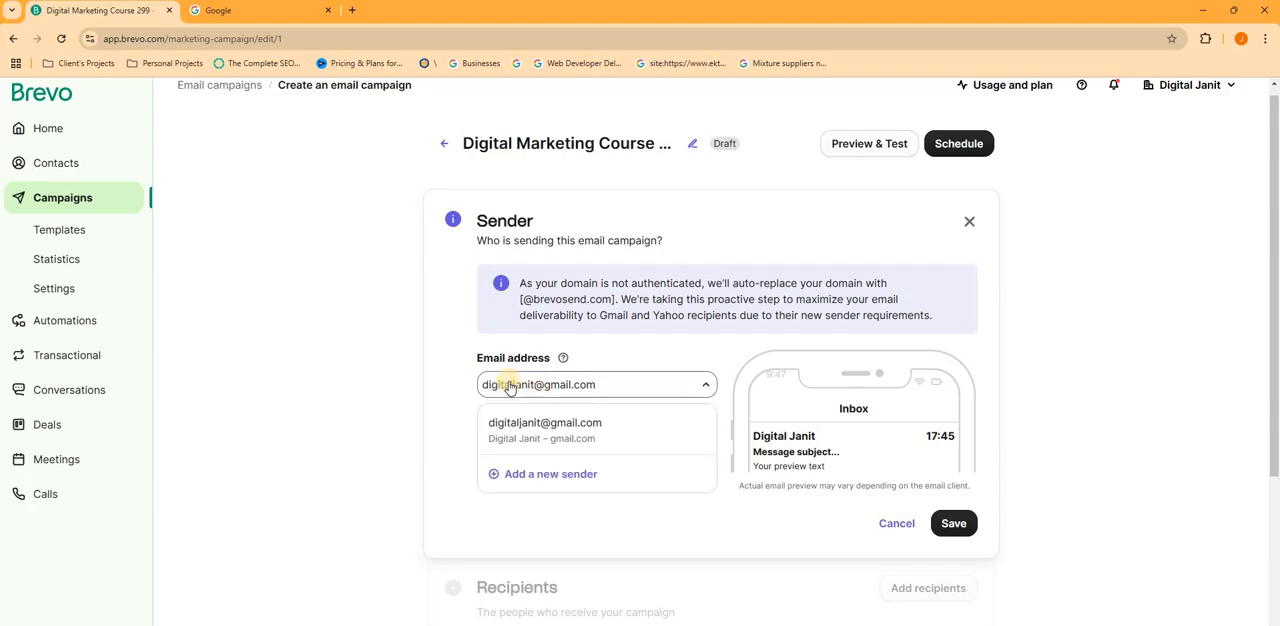
{"action": "left_click", "coordinate": [446, 385]}
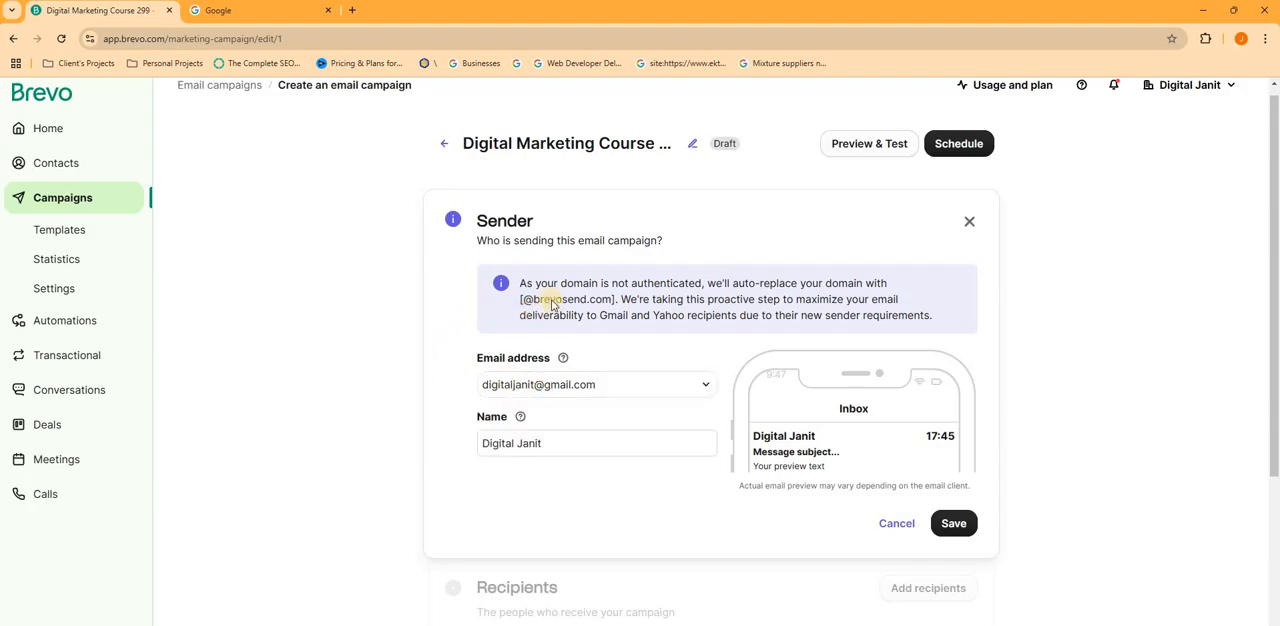
{"action": "key", "text": "alt+Tab"}
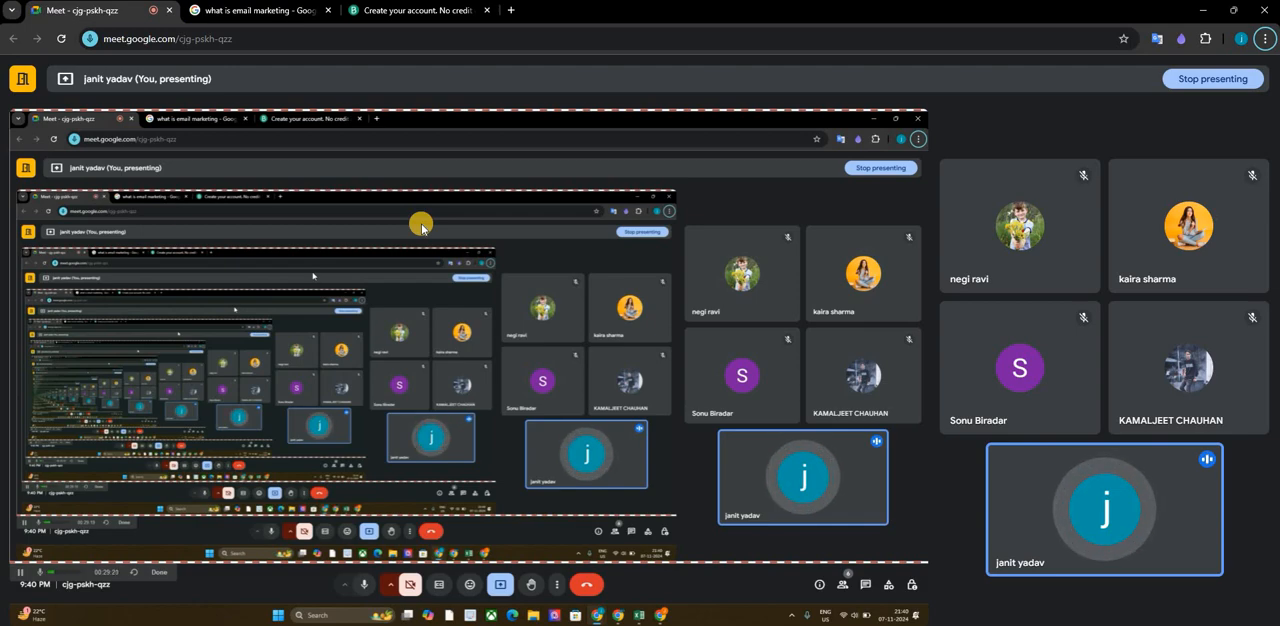
{"action": "key", "text": "alt+Tab"}
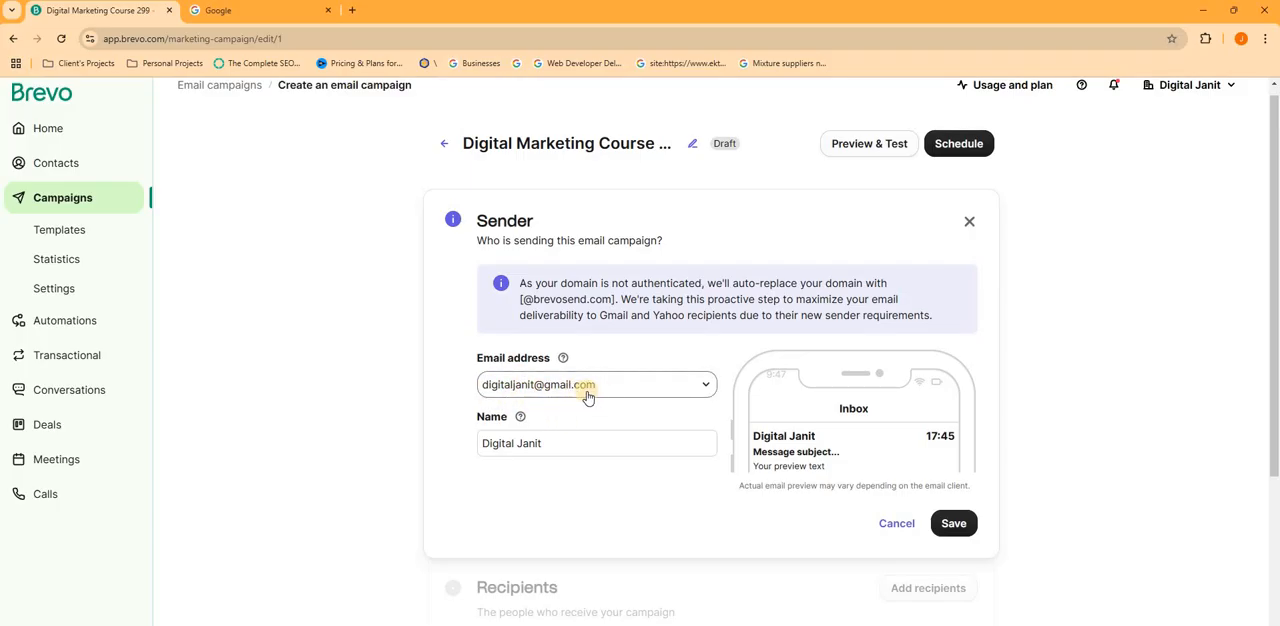
- Highlight the sender name and save the campaign's sender settings
{"action": "left_click", "coordinate": [586, 443]}
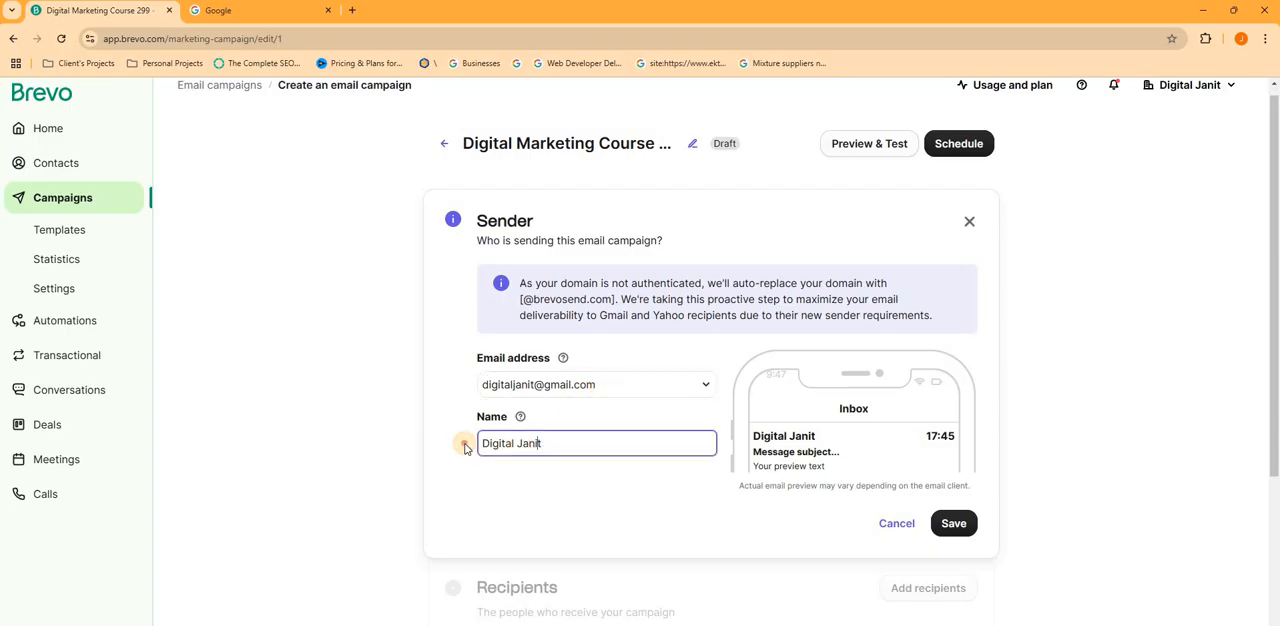
{"action": "left_click_drag", "start_coordinate": [499, 443], "coordinate": [700, 452]}
{"action": "key", "text": "ctrl+a"}
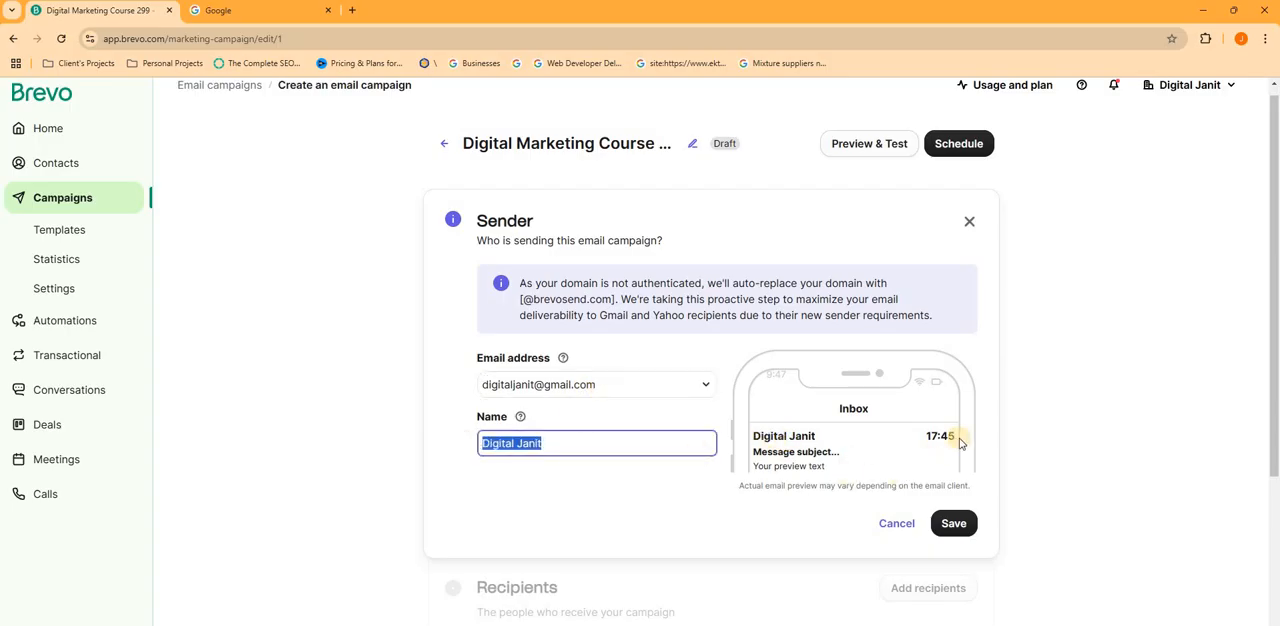
{"action": "scroll", "coordinate": [960, 430], "scroll_direction": "down", "scroll_amount": 2}
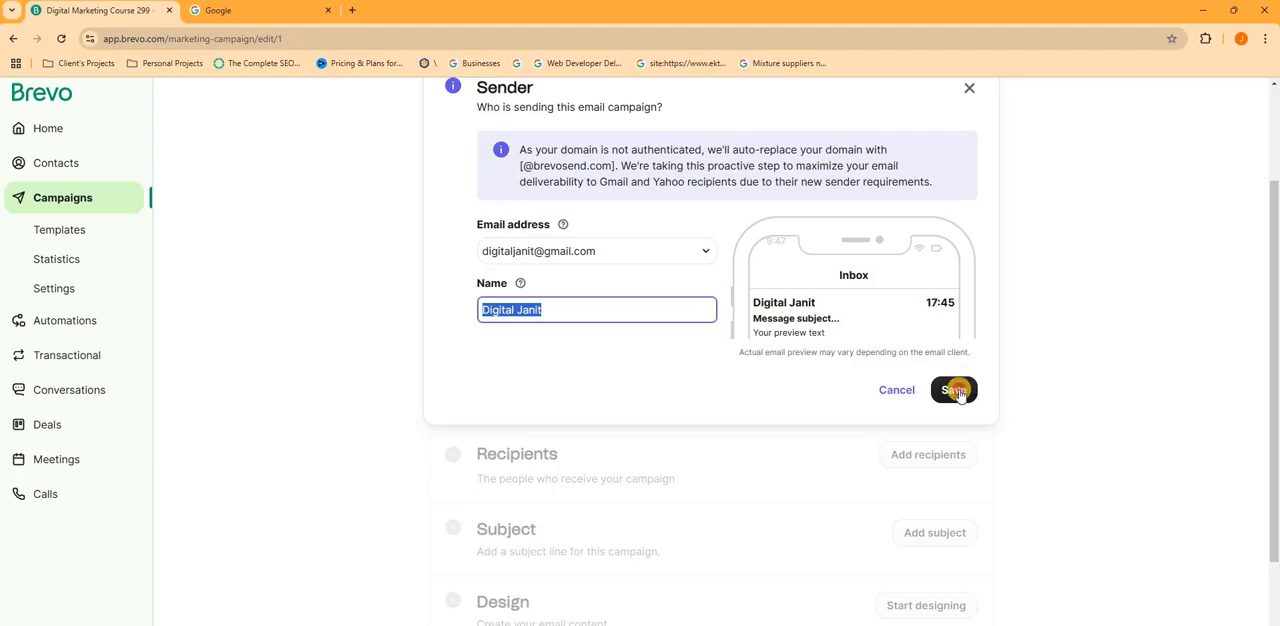
{"action": "left_click", "coordinate": [955, 390]}
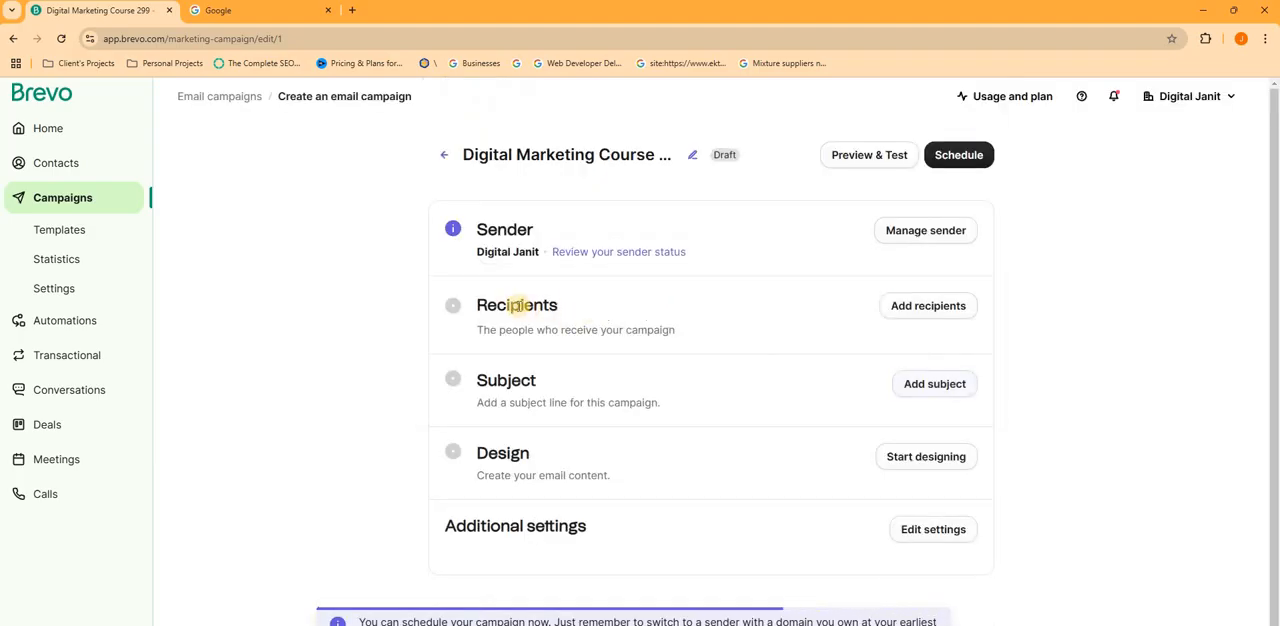
- Set the campaign's recipients to the dmc list from Your First Folder and save them
{"action": "left_click", "coordinate": [954, 312]}
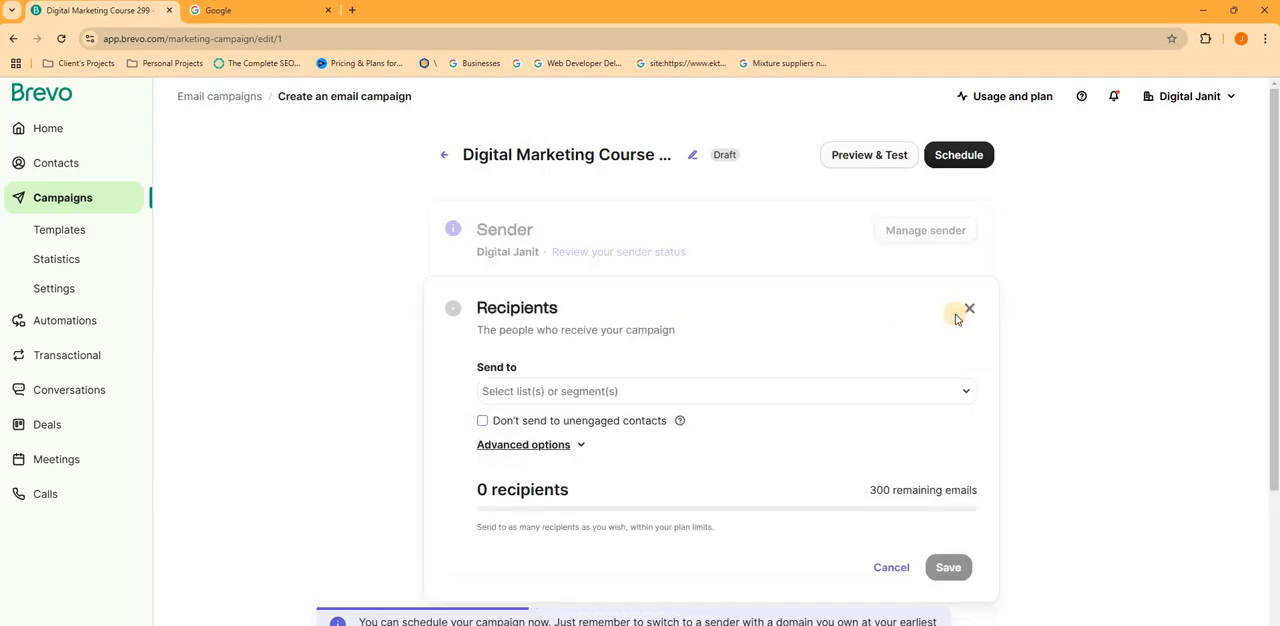
{"action": "left_click", "coordinate": [817, 398]}
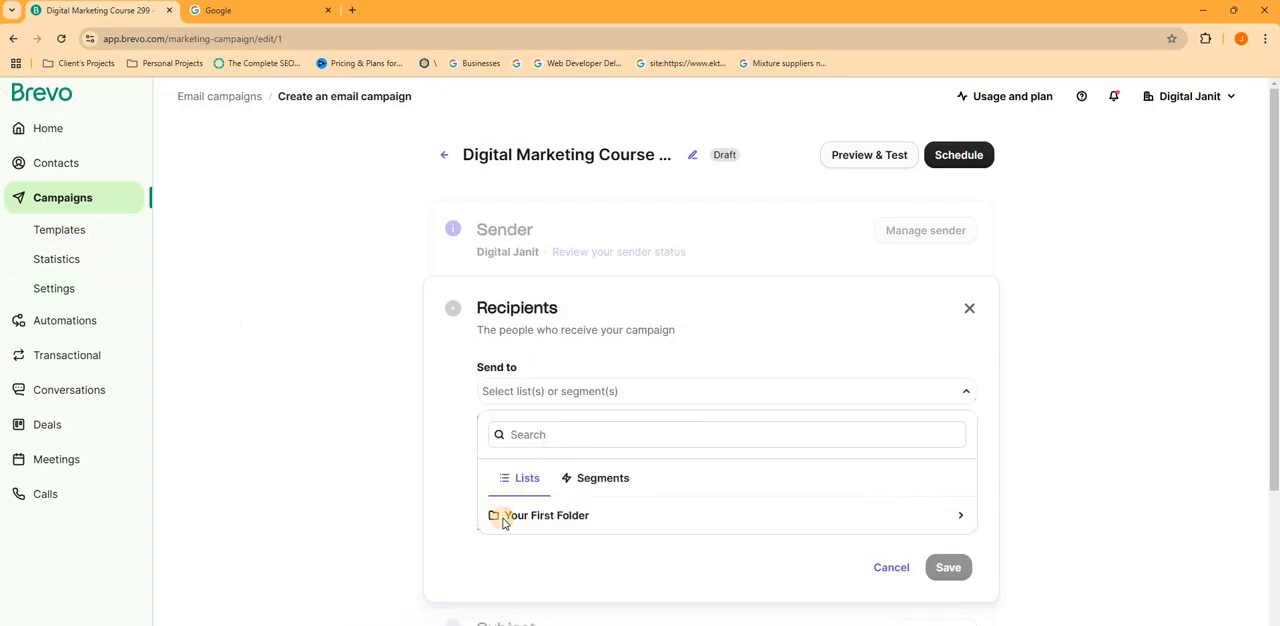
{"action": "left_click", "coordinate": [524, 524]}
{"action": "scroll", "coordinate": [540, 550], "scroll_direction": "down", "scroll_amount": 1}
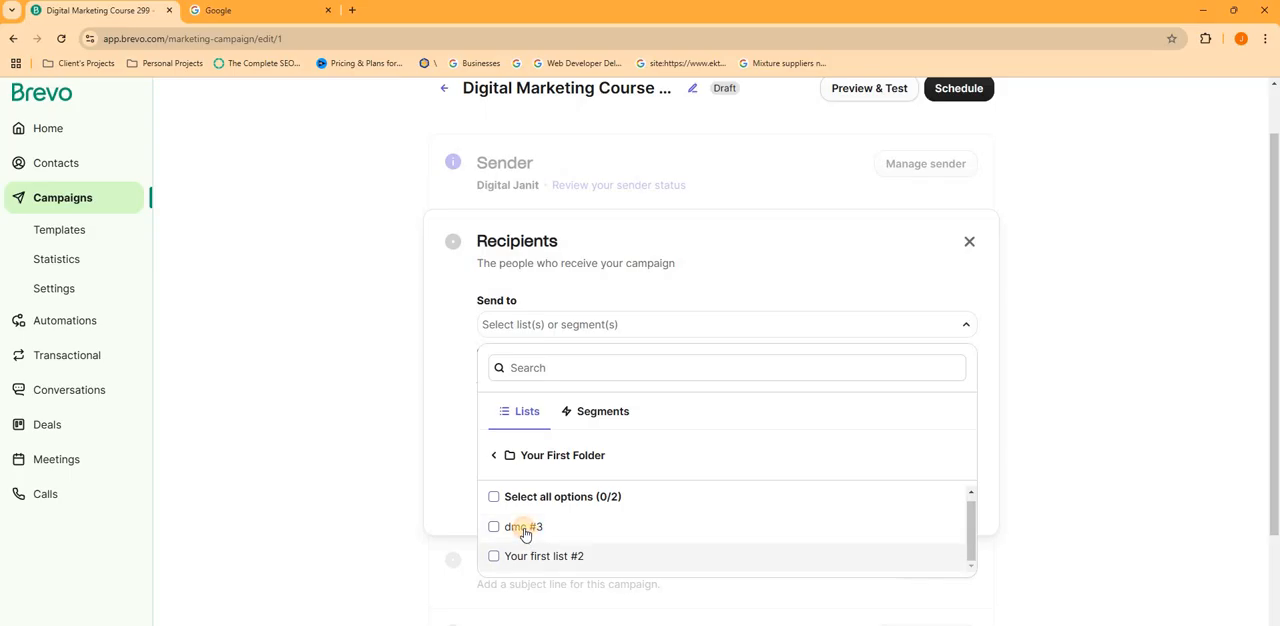
{"action": "left_click", "coordinate": [528, 532]}
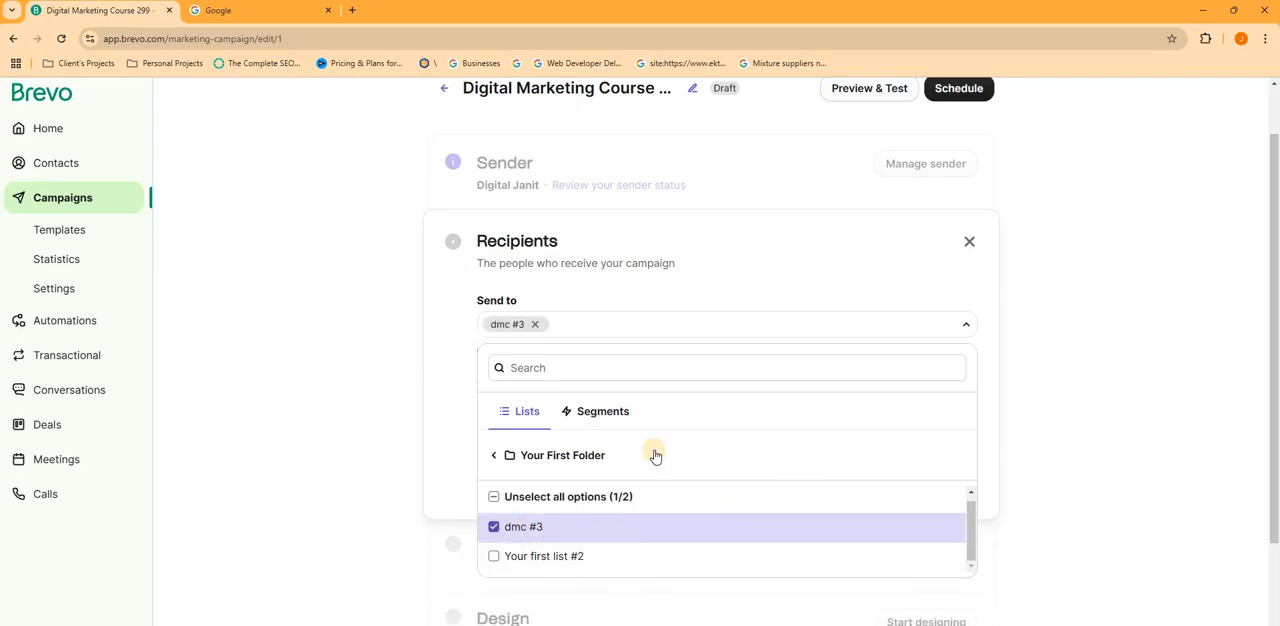
{"action": "left_click", "coordinate": [517, 327]}
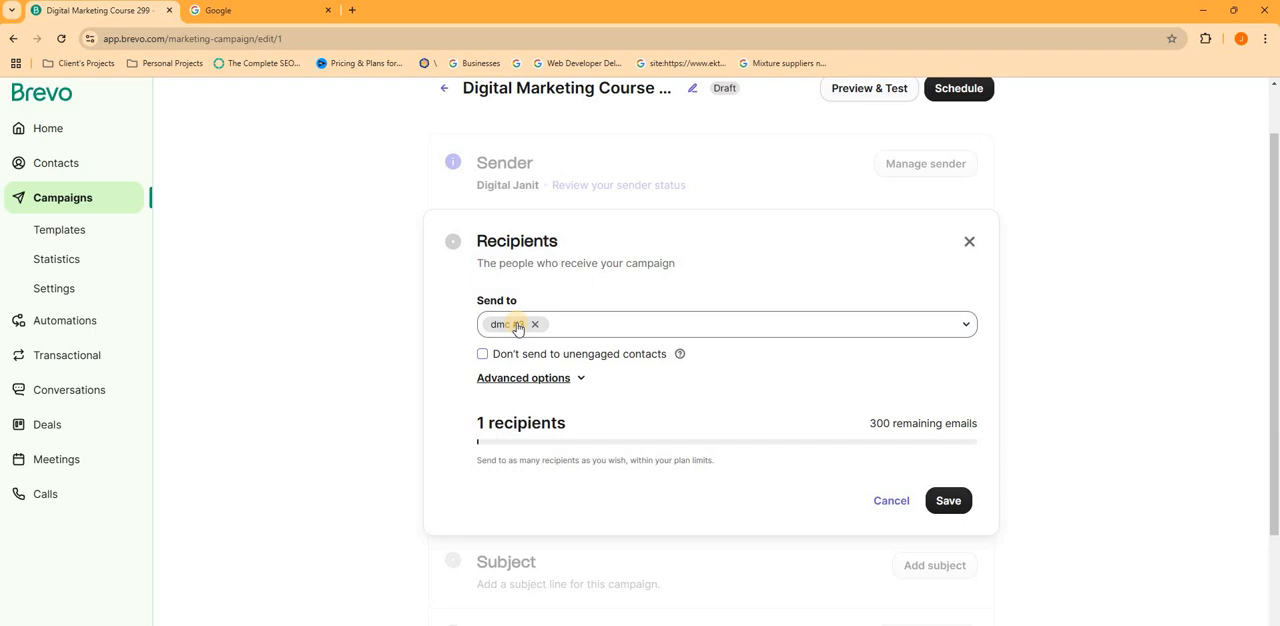
{"action": "left_click", "coordinate": [484, 444]}
{"action": "left_click", "coordinate": [945, 500]}
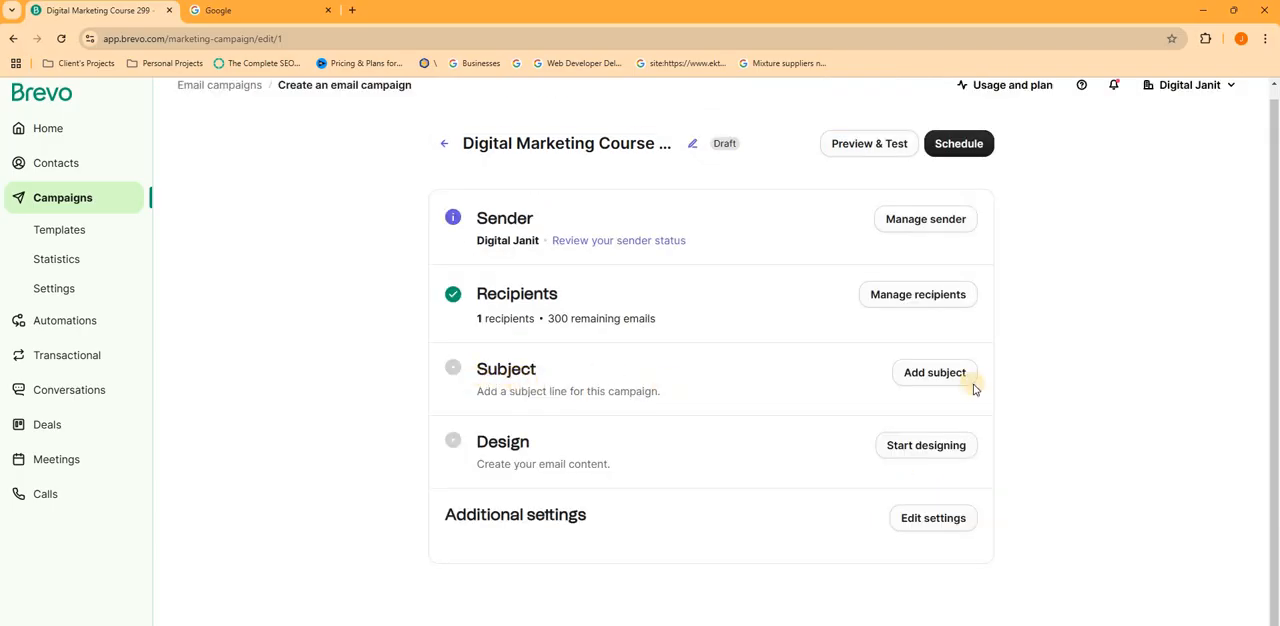
- Add the subject line "Test" and the preview text "test" to the campaign and save them
{"action": "left_click", "coordinate": [947, 382]}
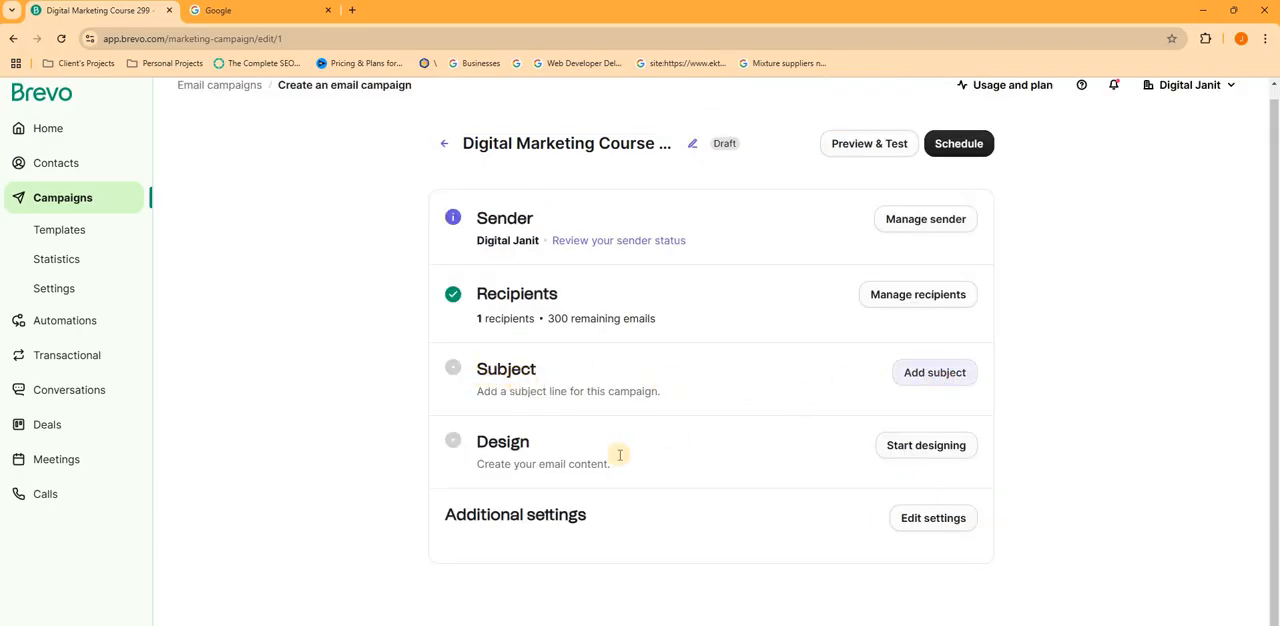
{"action": "scroll", "coordinate": [600, 330], "scroll_direction": "down", "scroll_amount": 2}
{"action": "left_click", "coordinate": [604, 336]}
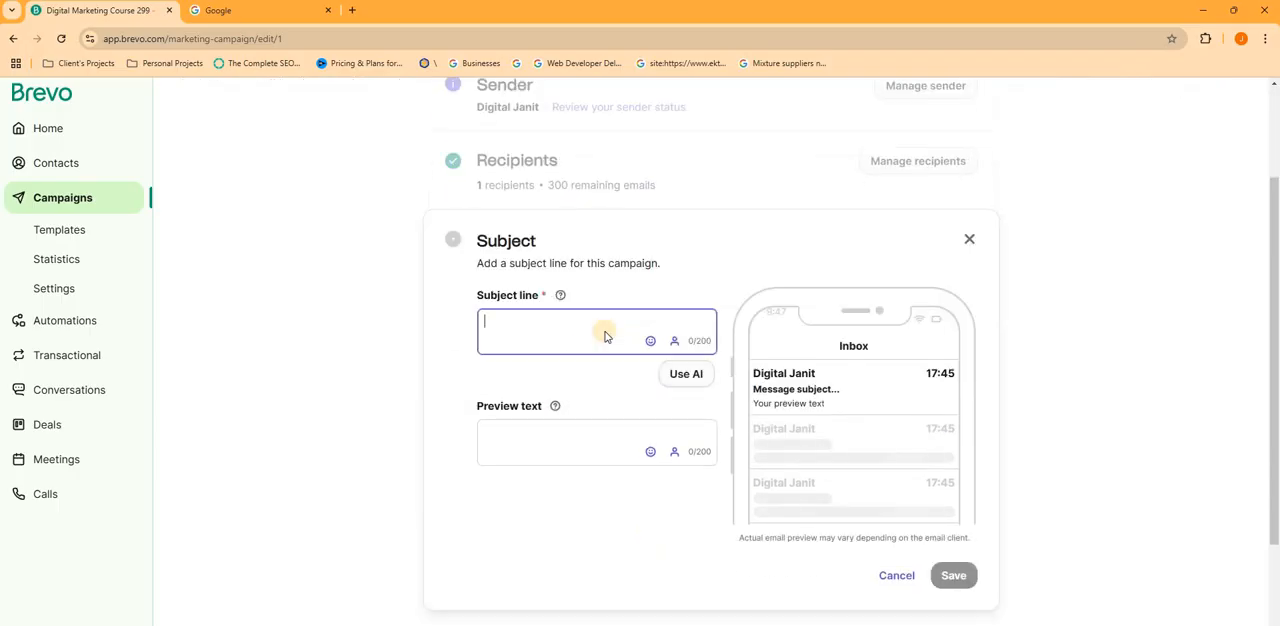
{"action": "type", "text": "Test"}
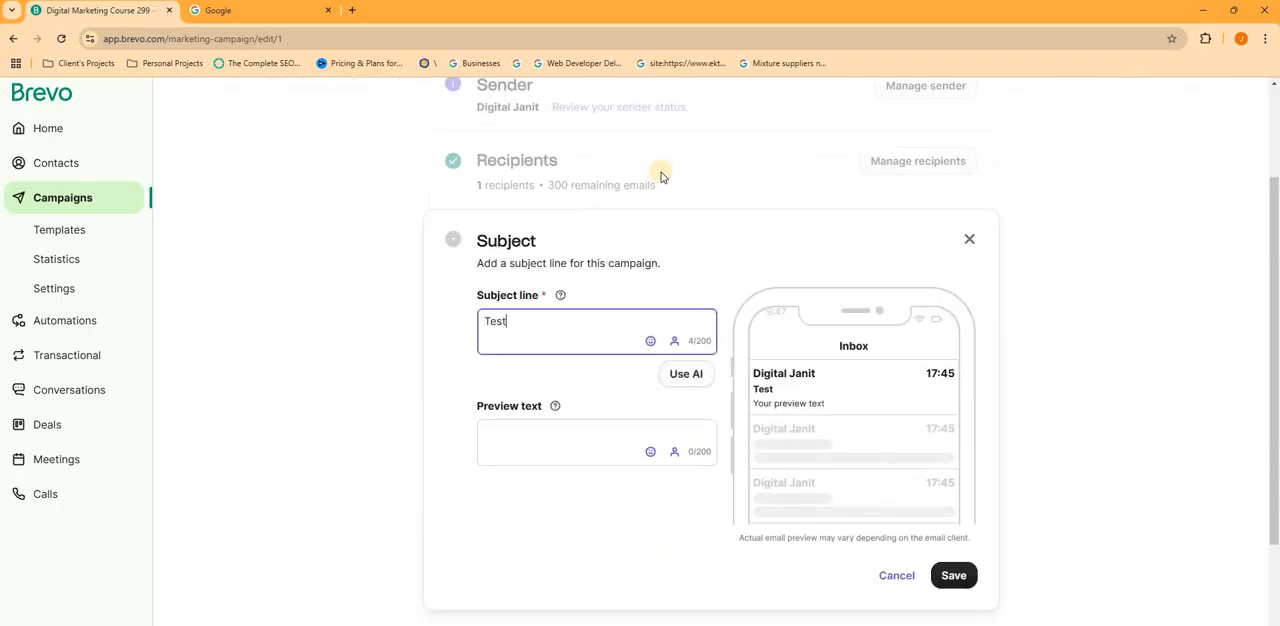
{"action": "left_click", "coordinate": [554, 446]}
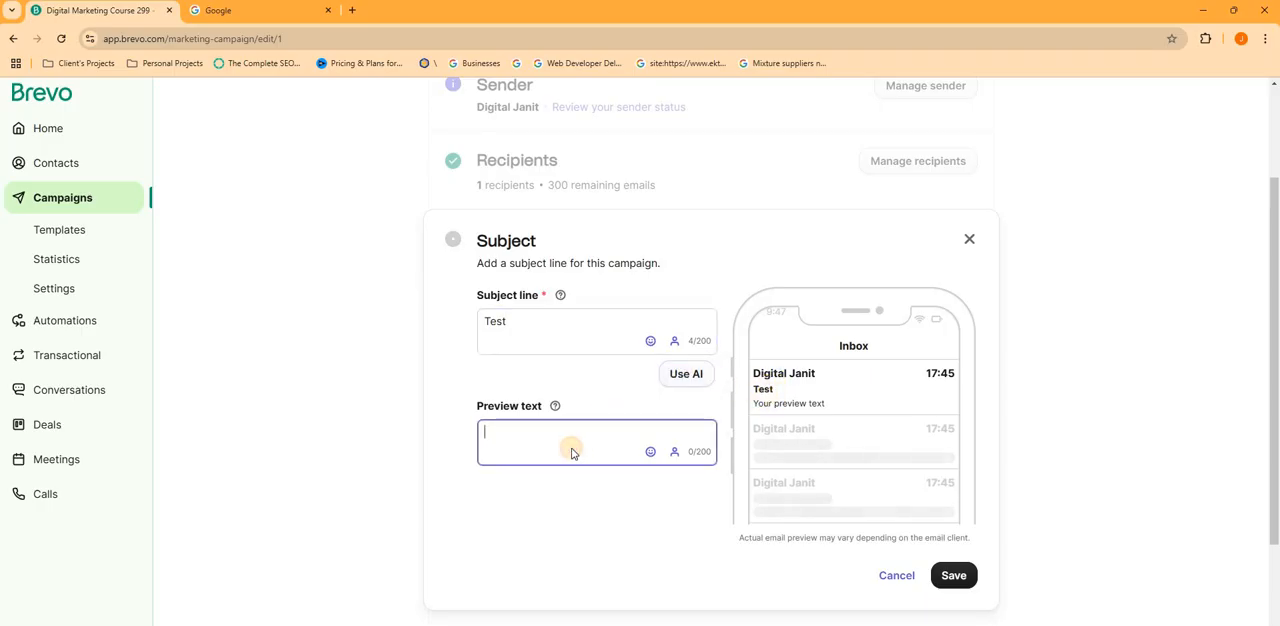
{"action": "left_click", "coordinate": [950, 577]}
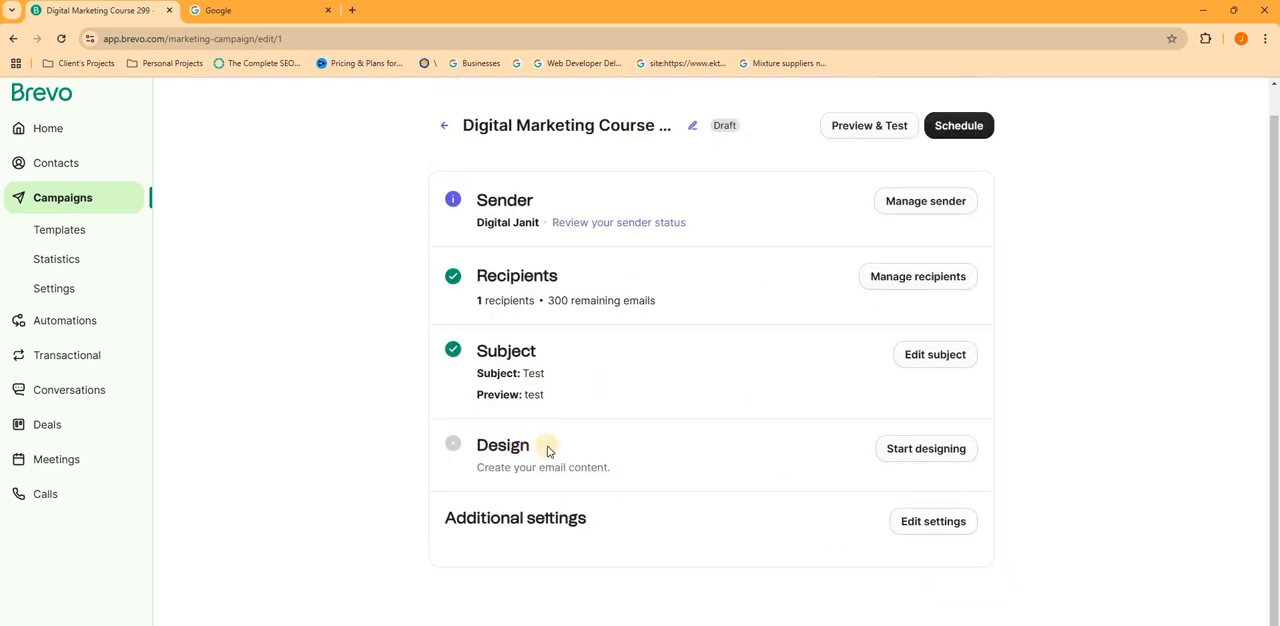
- Start designing the campaign email and look through the basic layout templates
{"action": "left_click", "coordinate": [924, 446]}
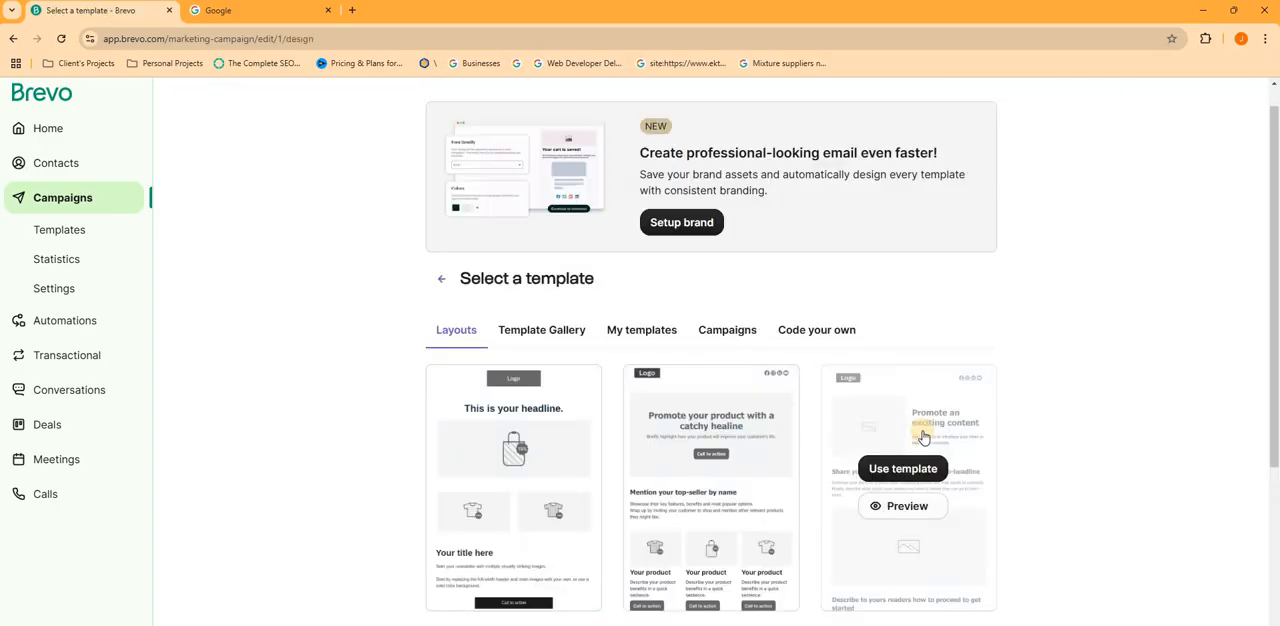
{"action": "scroll", "coordinate": [300, 386], "scroll_direction": "down", "scroll_amount": 3}
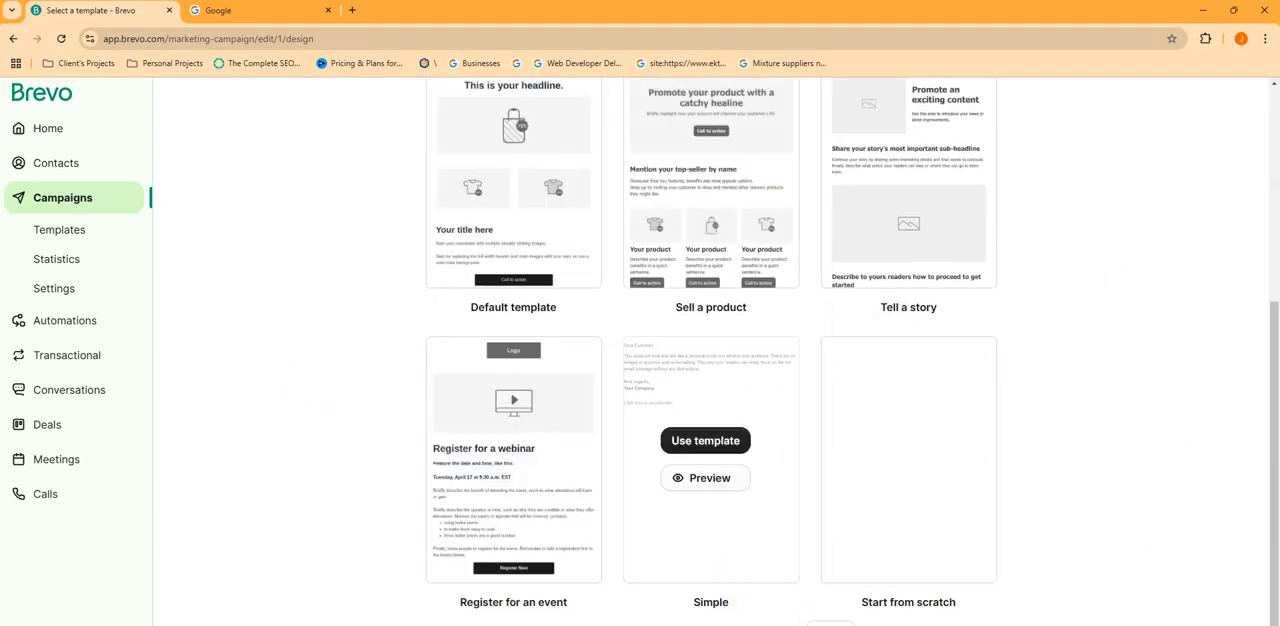
{"action": "scroll", "coordinate": [700, 550], "scroll_direction": "up", "scroll_amount": 3}
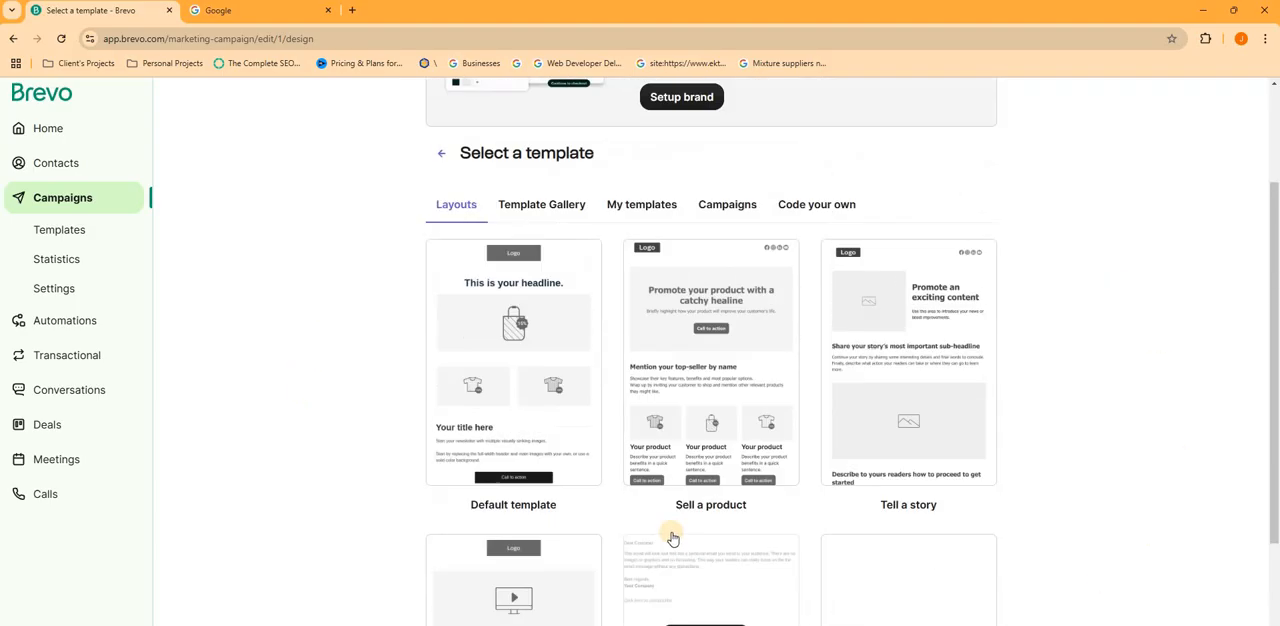
- Browse the ready-made email designs in the Template Gallery
{"action": "left_click", "coordinate": [572, 344]}
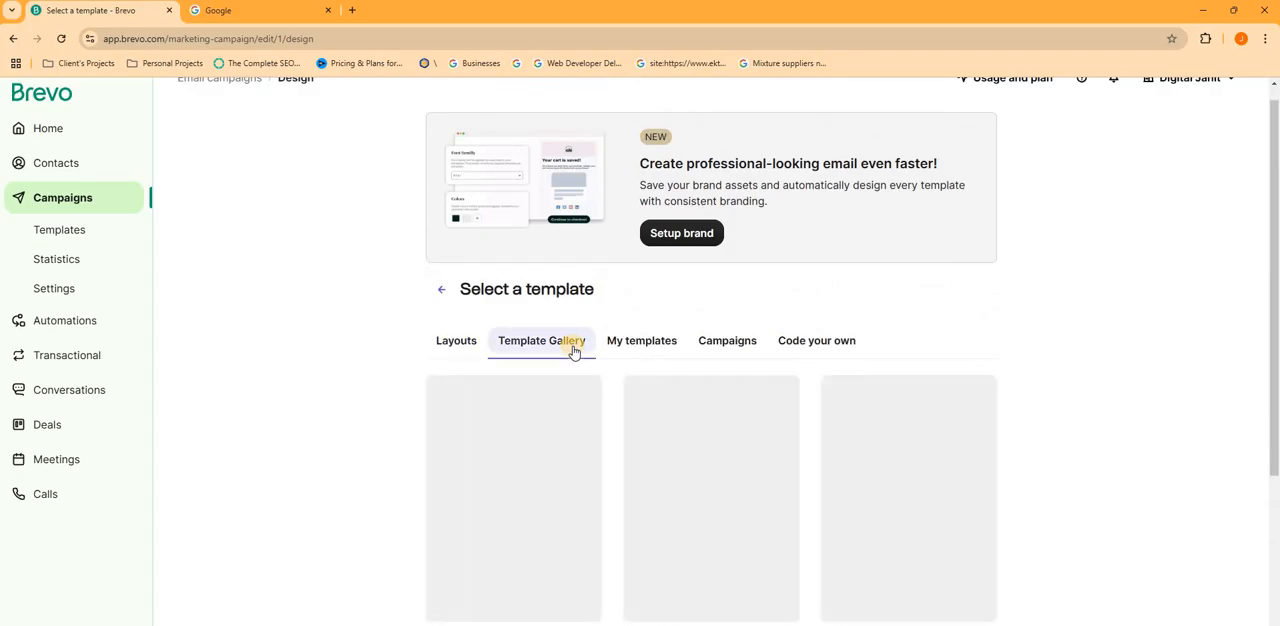
{"action": "scroll", "coordinate": [704, 390], "scroll_direction": "down", "scroll_amount": 10}
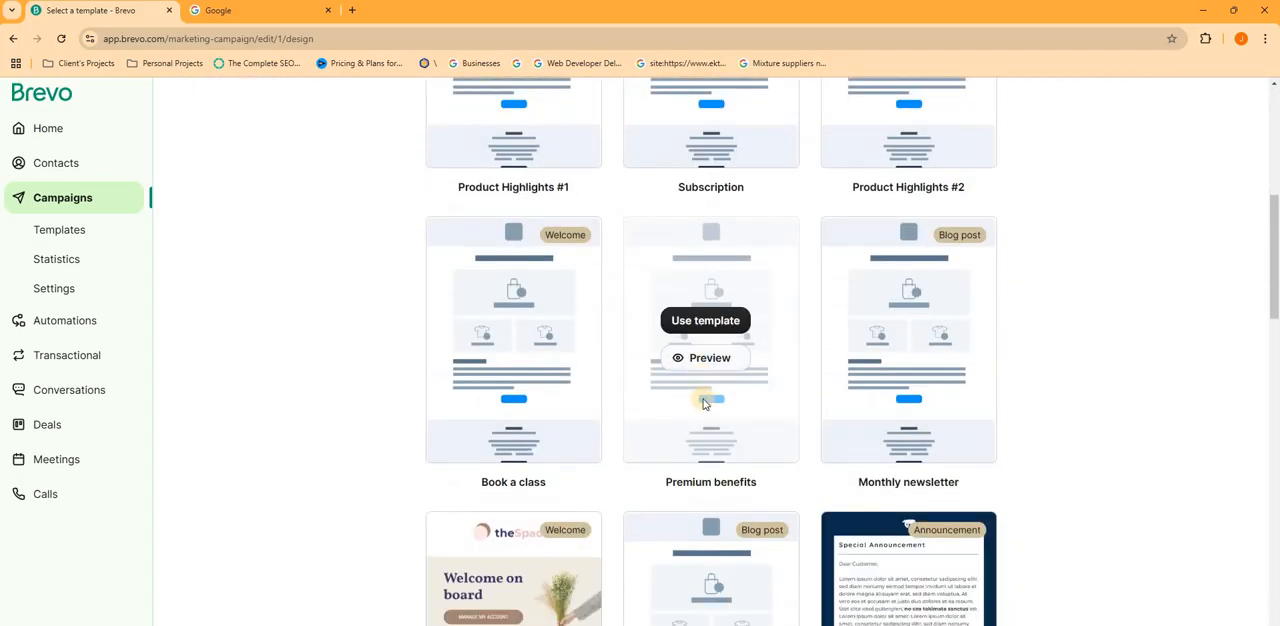
{"action": "scroll", "coordinate": [684, 475], "scroll_direction": "down", "scroll_amount": 5}
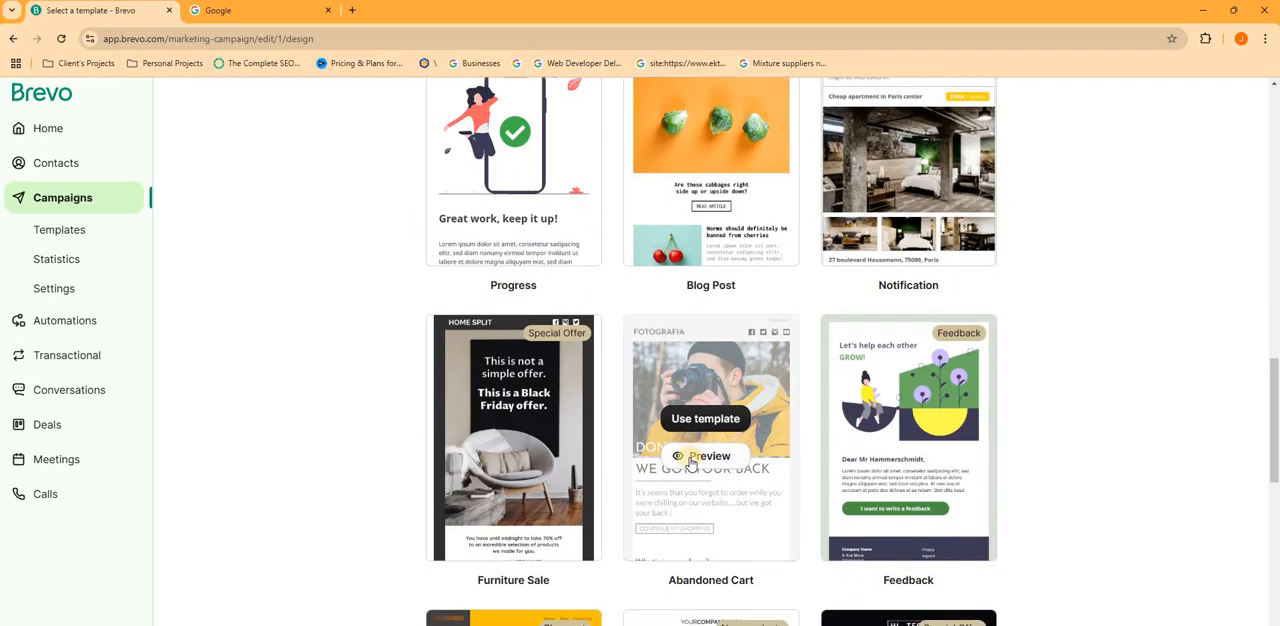
{"action": "scroll", "coordinate": [686, 458], "scroll_direction": "down", "scroll_amount": 5}
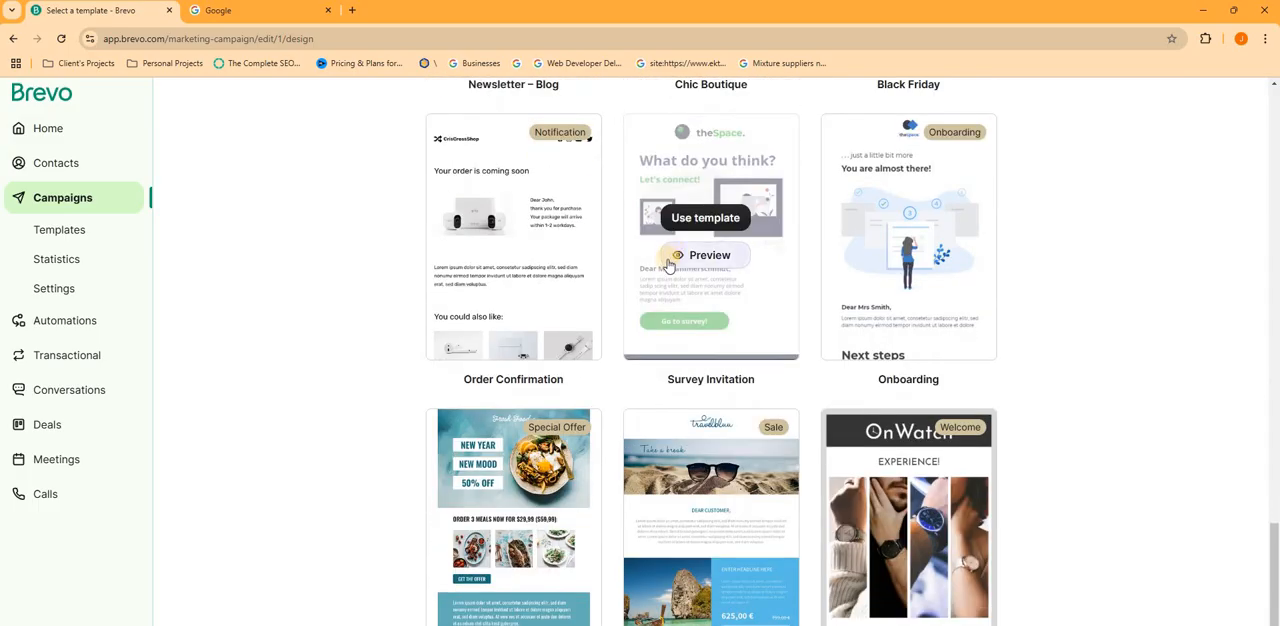
{"action": "scroll", "coordinate": [668, 264], "scroll_direction": "up", "scroll_amount": 10}
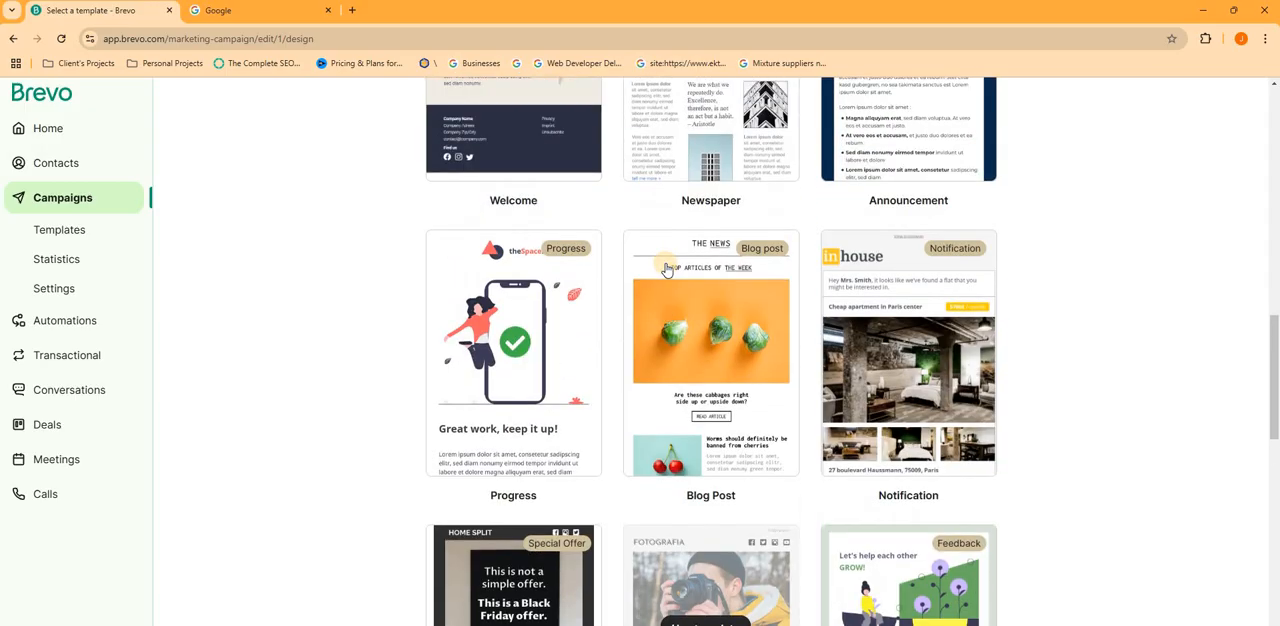
{"action": "scroll", "coordinate": [667, 270], "scroll_direction": "up", "scroll_amount": 2}
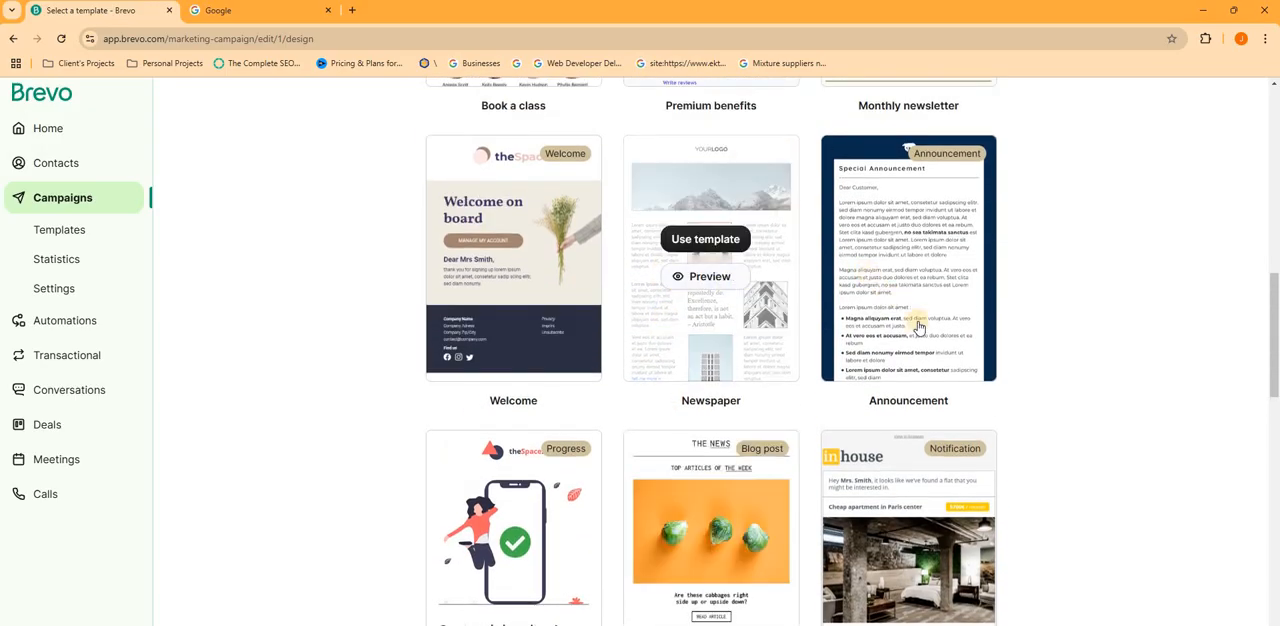
{"action": "scroll", "coordinate": [900, 362], "scroll_direction": "down", "scroll_amount": 3}
{"action": "scroll", "coordinate": [902, 420], "scroll_direction": "up", "scroll_amount": 1}
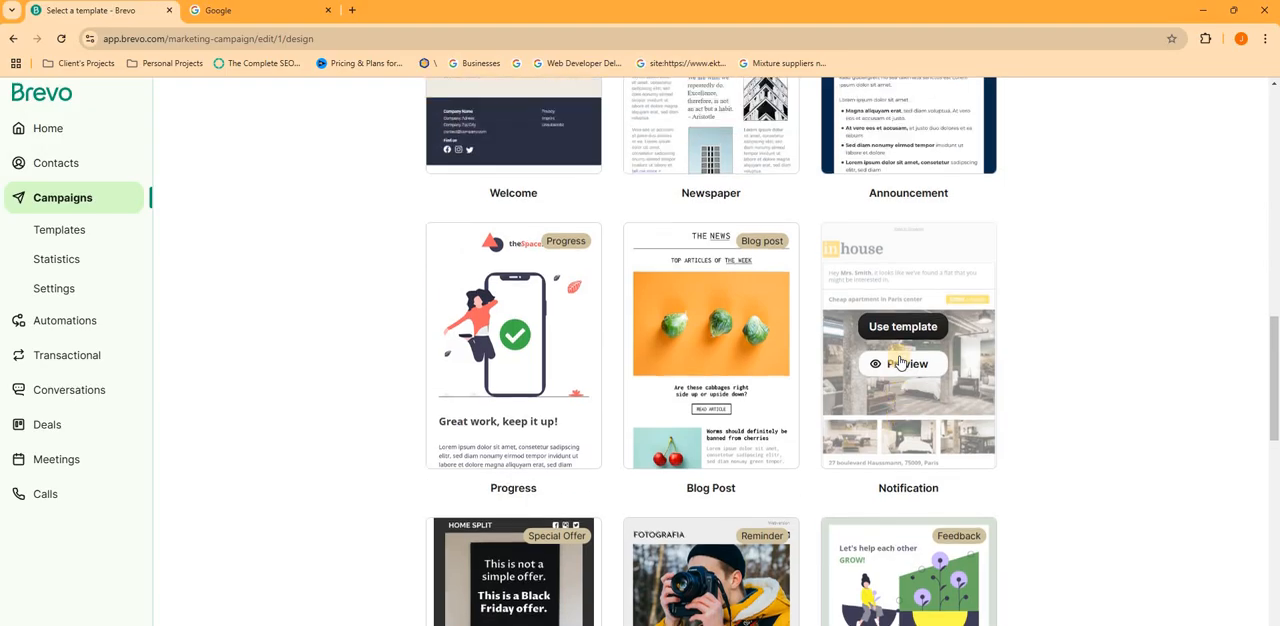
{"action": "scroll", "coordinate": [903, 424], "scroll_direction": "down", "scroll_amount": 4}
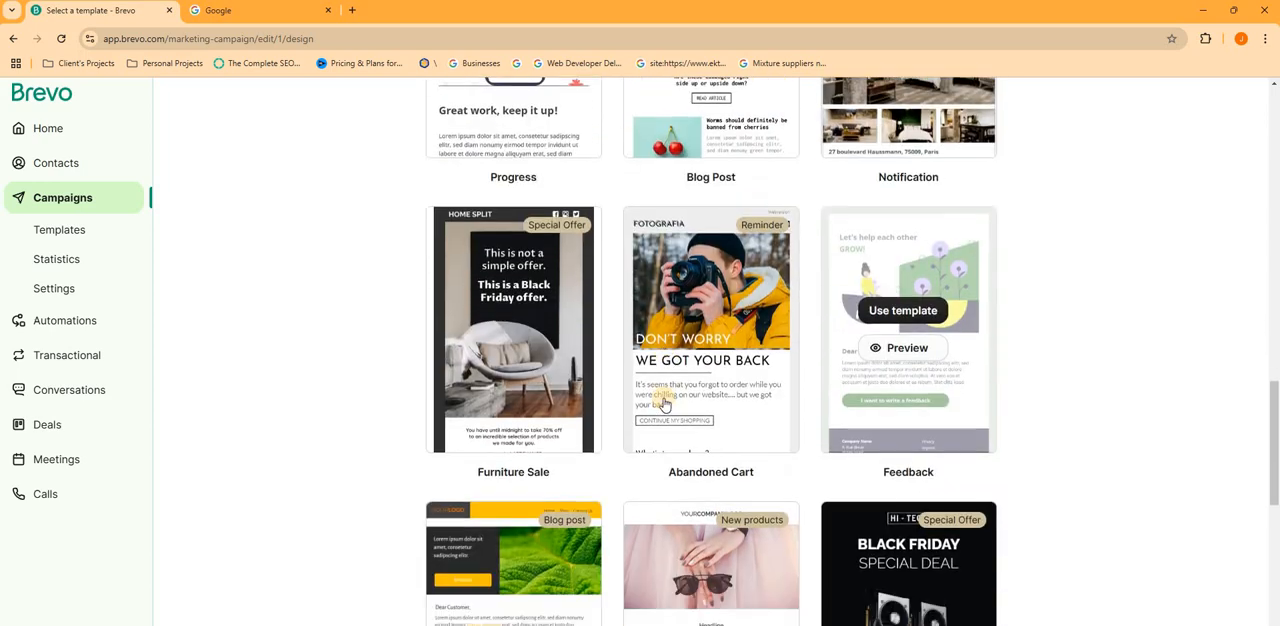
{"action": "scroll", "coordinate": [660, 420], "scroll_direction": "up", "scroll_amount": 4}
{"action": "scroll", "coordinate": [655, 376], "scroll_direction": "up", "scroll_amount": 10}
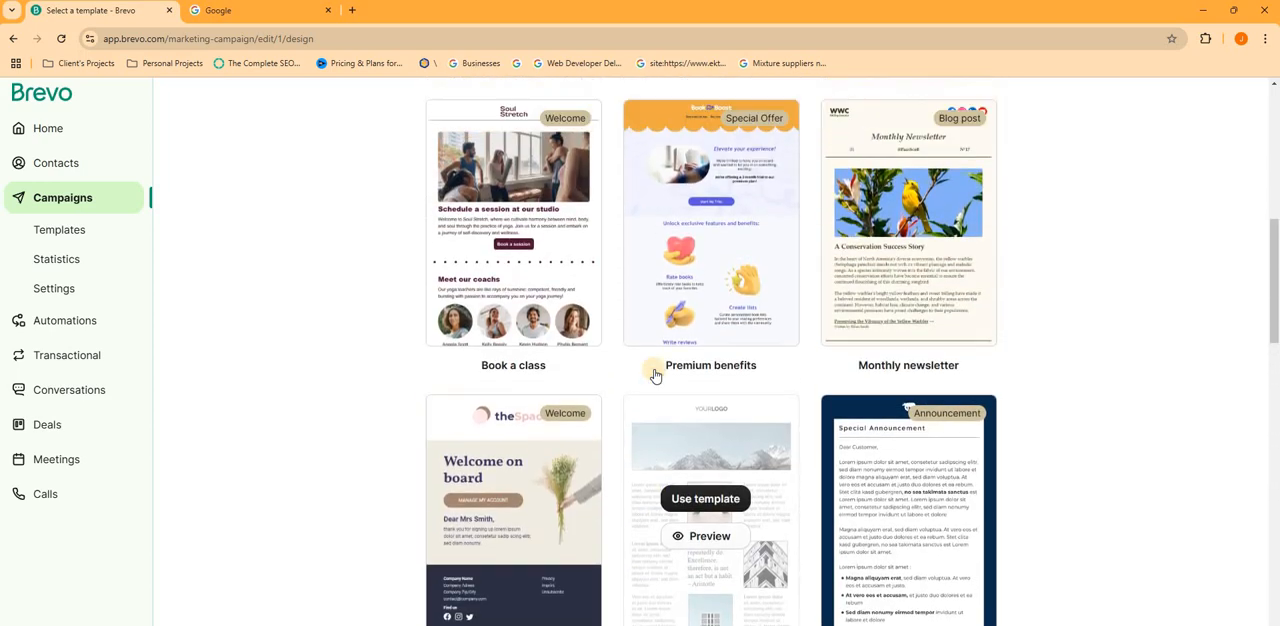
{"action": "scroll", "coordinate": [639, 358], "scroll_direction": "up", "scroll_amount": 1}
- Check the account's own saved templates and return to the Template Gallery designs
{"action": "left_click", "coordinate": [636, 361]}
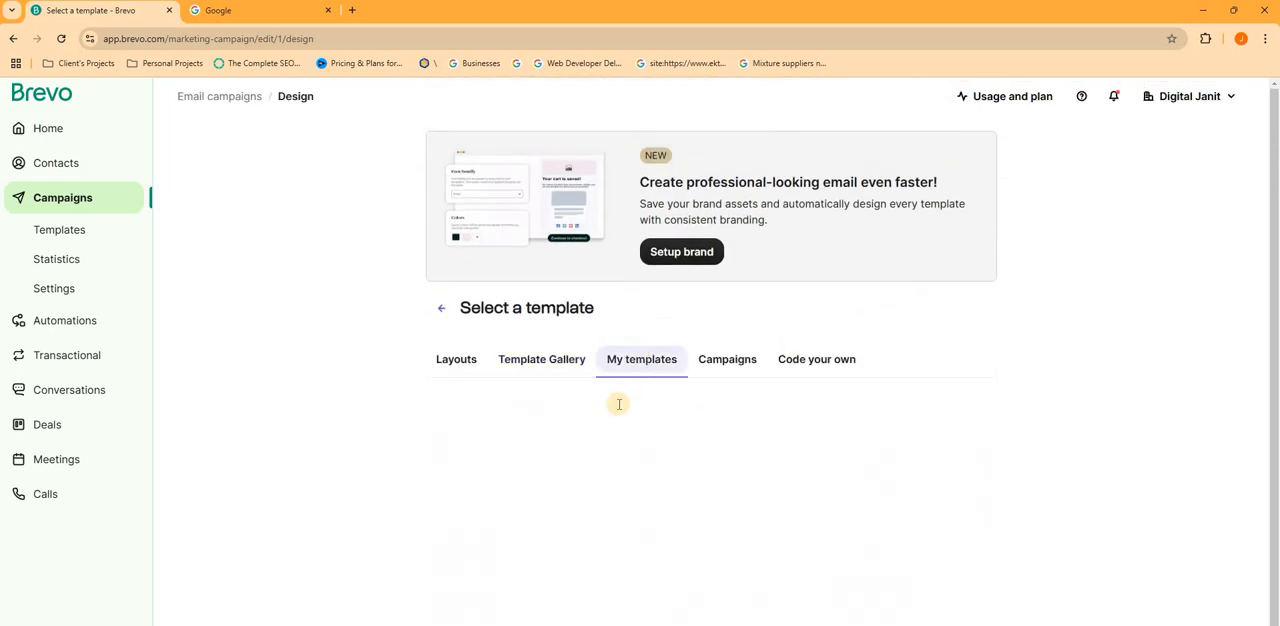
{"action": "left_click", "coordinate": [512, 348]}
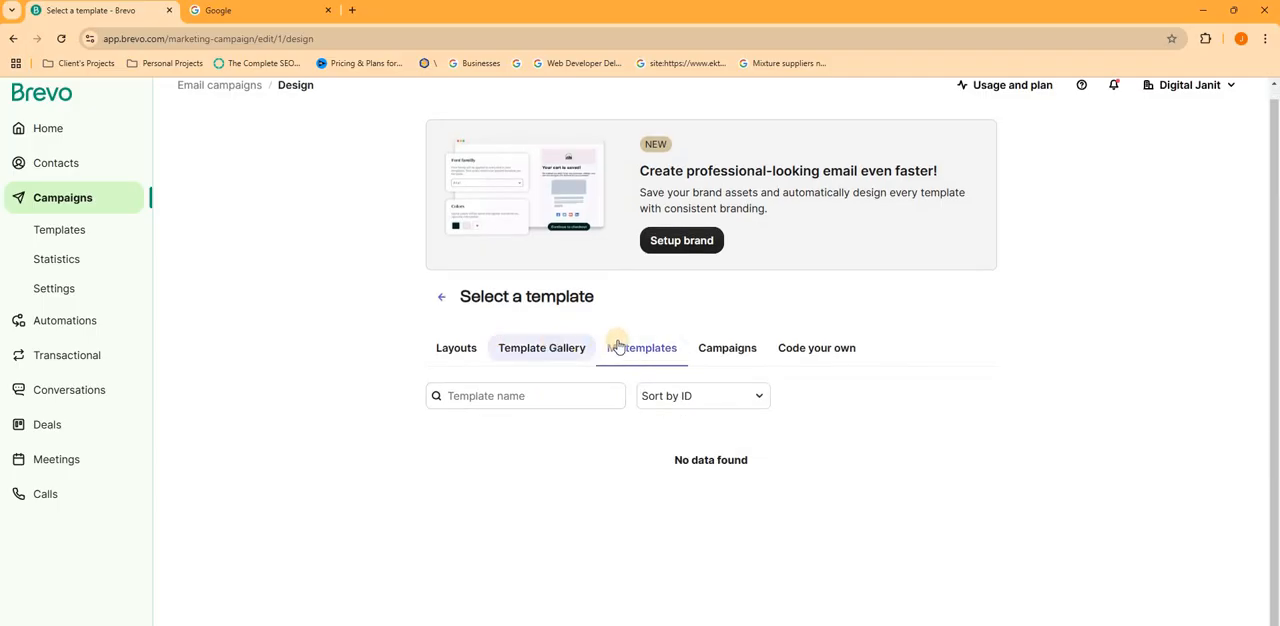
{"action": "left_click", "coordinate": [629, 346]}
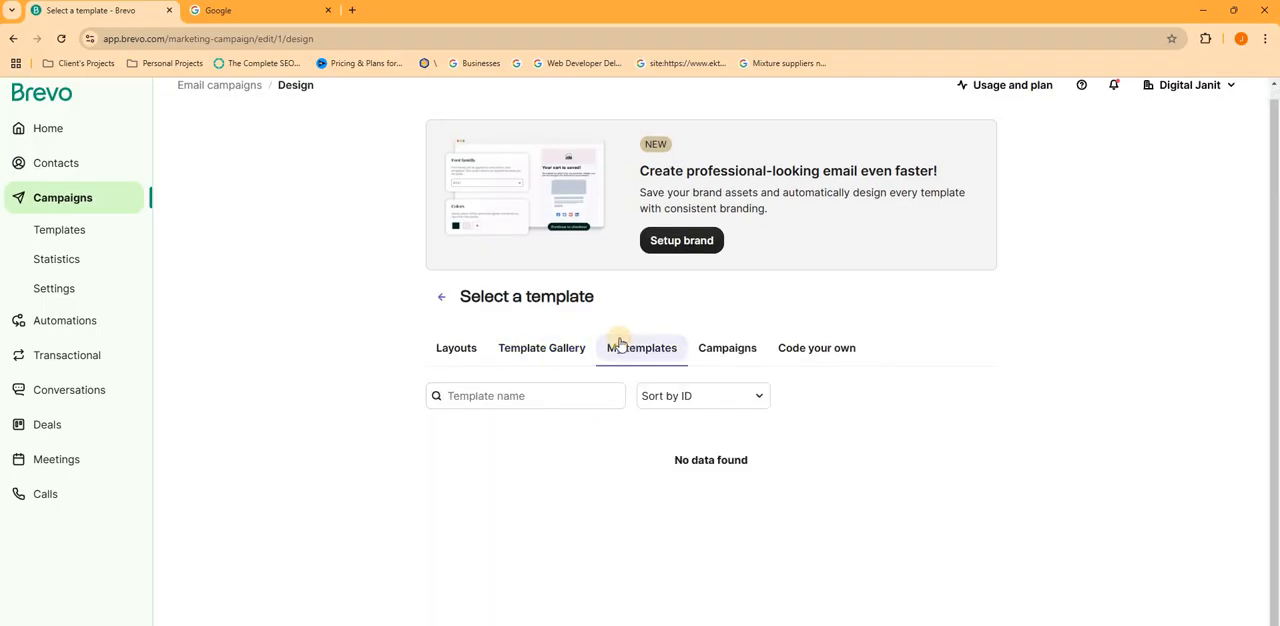
{"action": "left_click", "coordinate": [503, 346]}
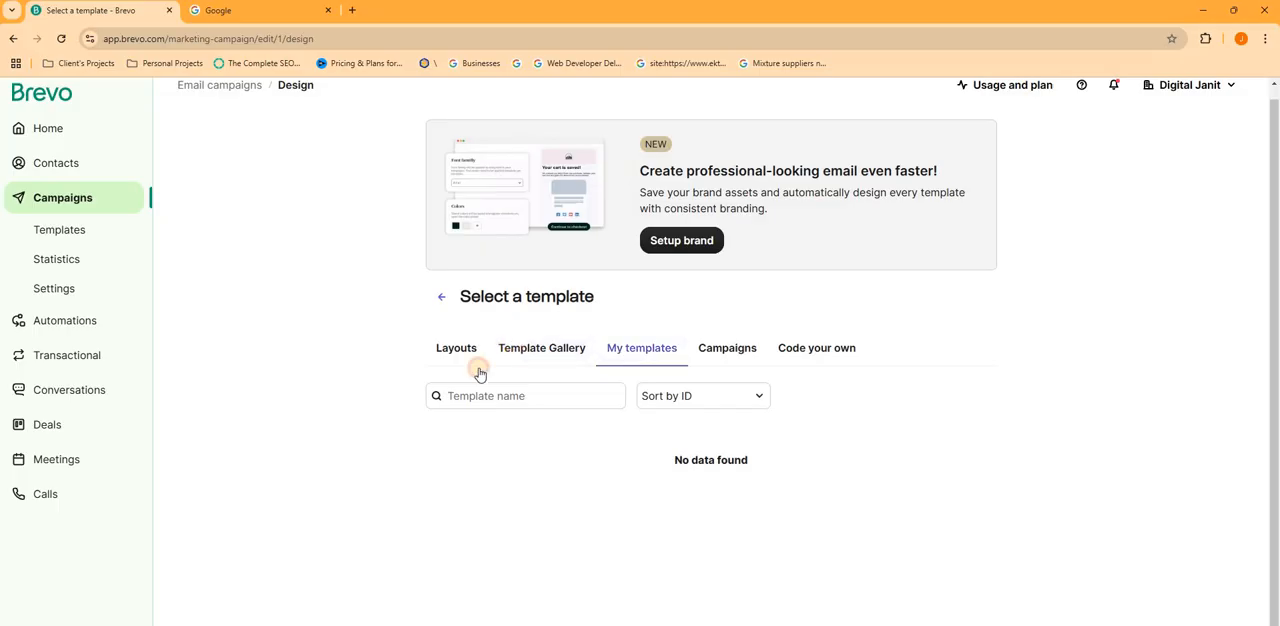
{"action": "scroll", "coordinate": [478, 318], "scroll_direction": "down", "scroll_amount": 3}
{"action": "scroll", "coordinate": [484, 290], "scroll_direction": "up", "scroll_amount": 3}
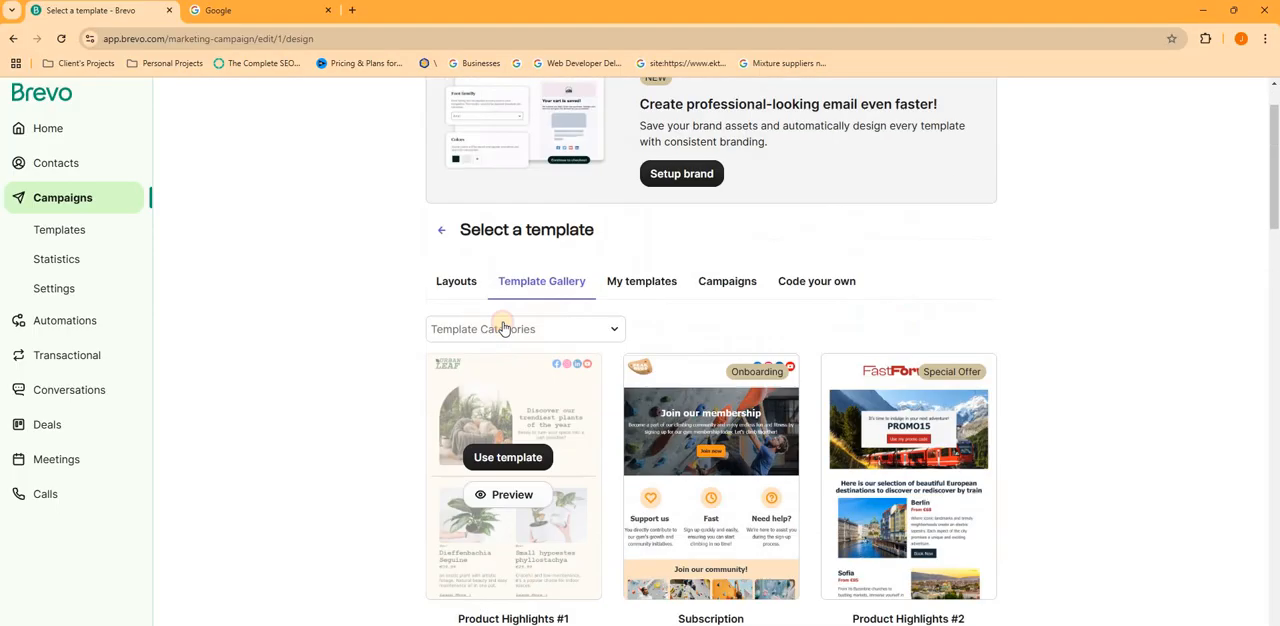
- Use the Default template layout for the campaign email and dismiss the editor's style introduction
{"action": "left_click", "coordinate": [462, 282]}
{"action": "scroll", "coordinate": [532, 358], "scroll_direction": "down", "scroll_amount": 3}
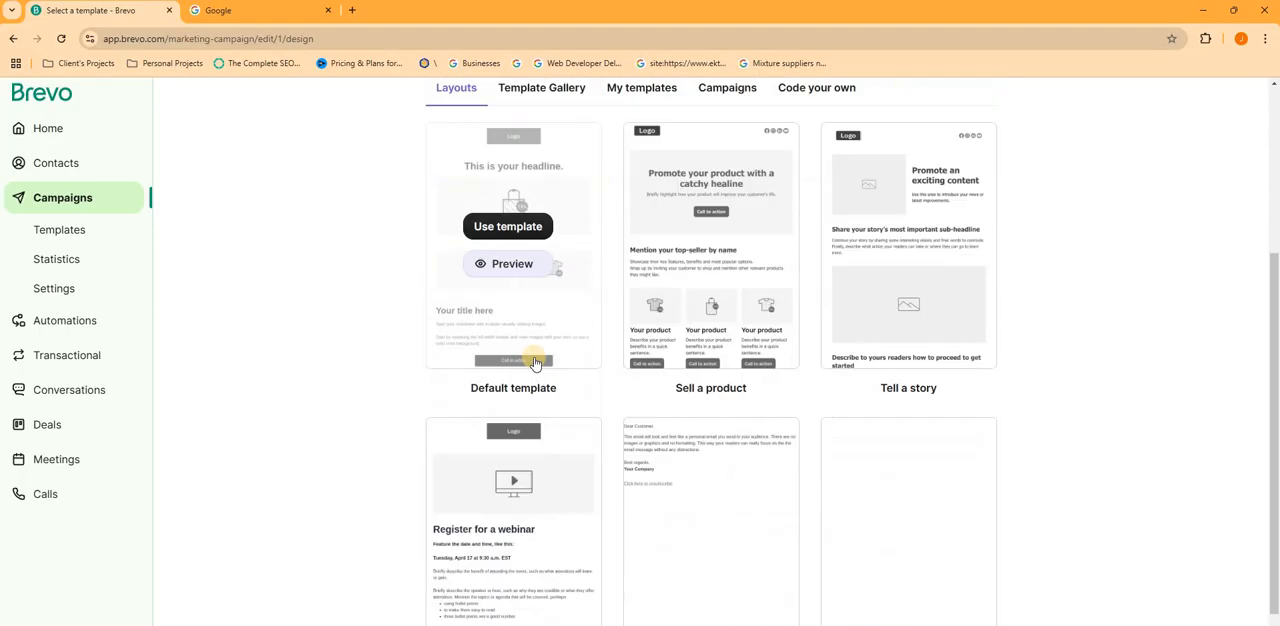
{"action": "left_click", "coordinate": [520, 226]}
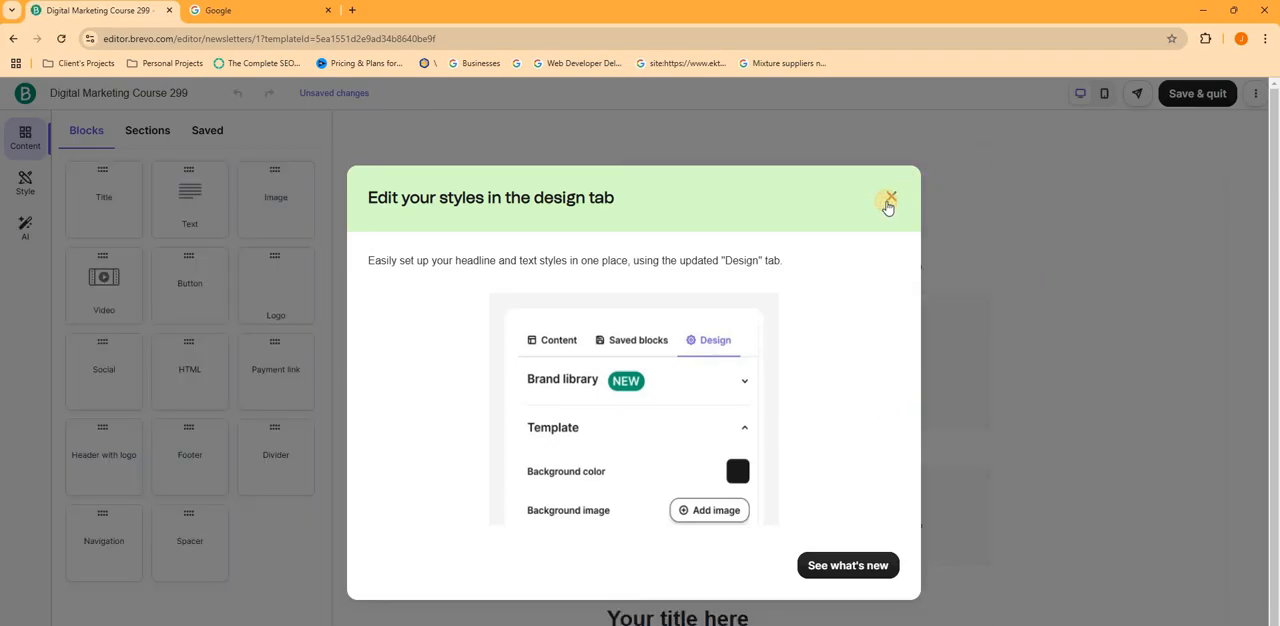
{"action": "left_click", "coordinate": [889, 203]}
- Review the template and add a Title block between the main image and the two product images
{"action": "scroll", "coordinate": [885, 293], "scroll_direction": "down", "scroll_amount": 3}
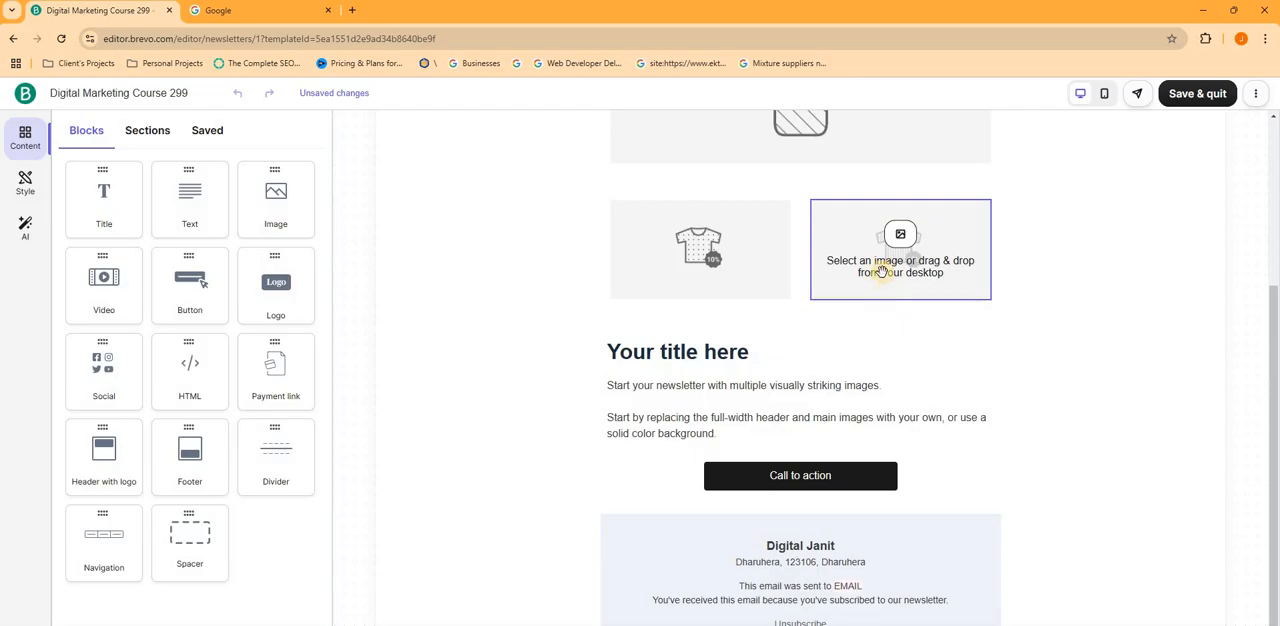
{"action": "scroll", "coordinate": [1091, 294], "scroll_direction": "up", "scroll_amount": 4}
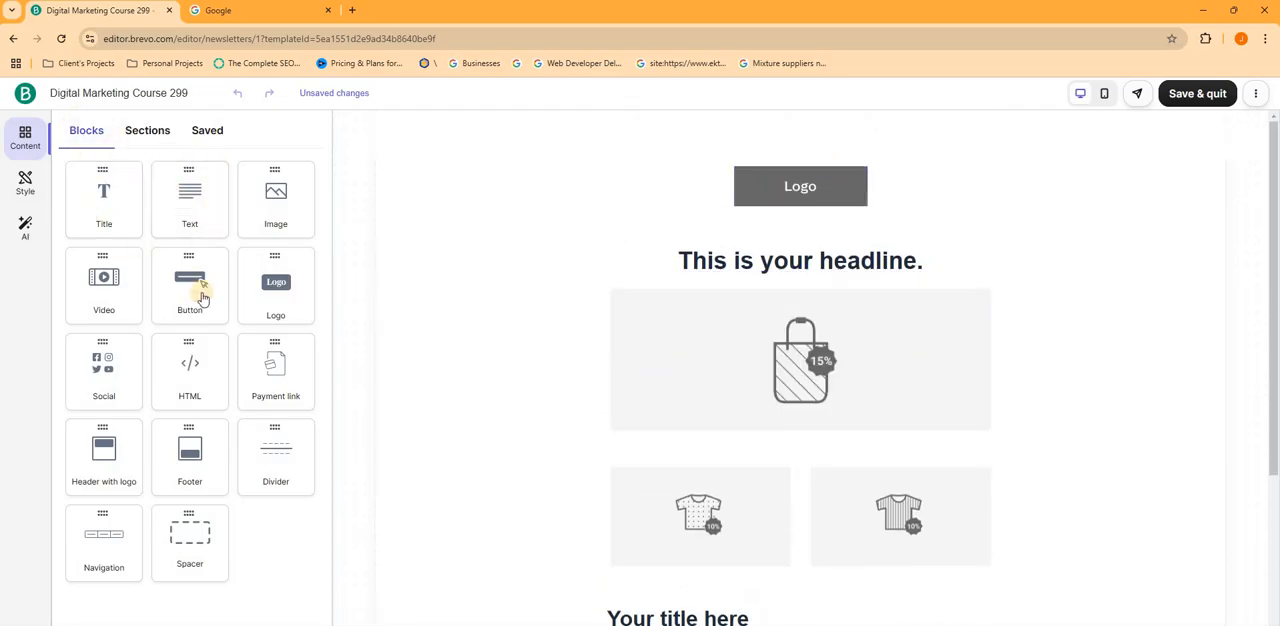
{"action": "left_click_drag", "start_coordinate": [104, 200], "coordinate": [303, 336]}
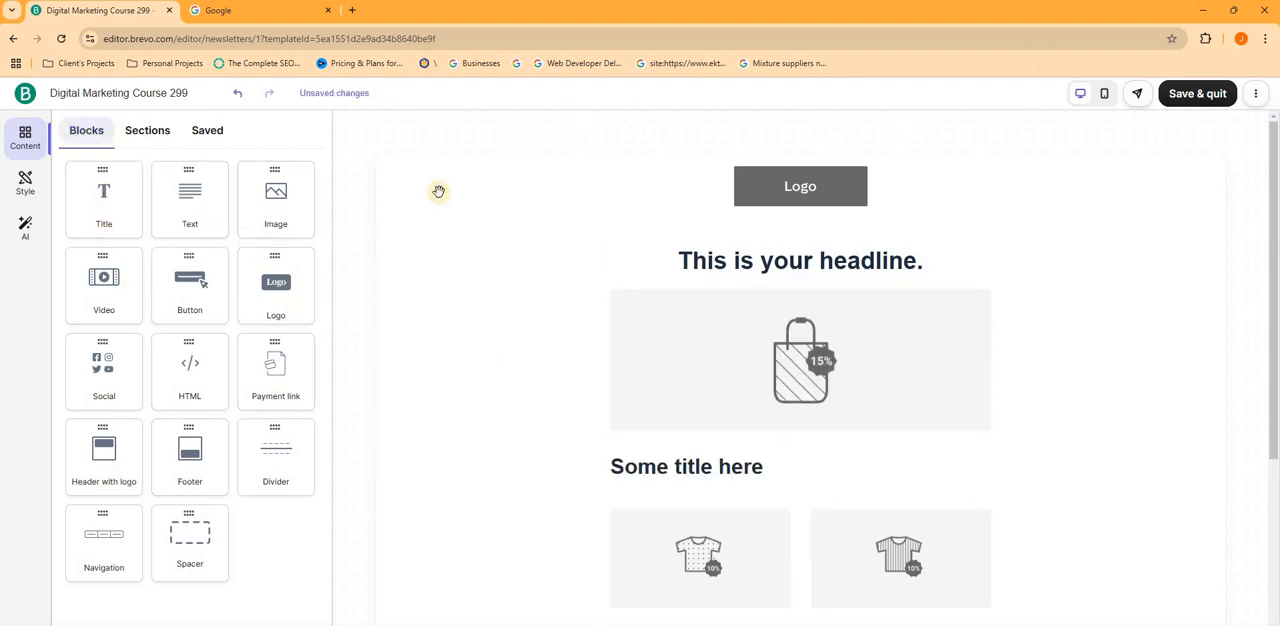
- Add another Title block between the logo and the headline and delete it
{"action": "left_click_drag", "start_coordinate": [134, 229], "coordinate": [646, 230]}
{"action": "left_click", "coordinate": [691, 228]}
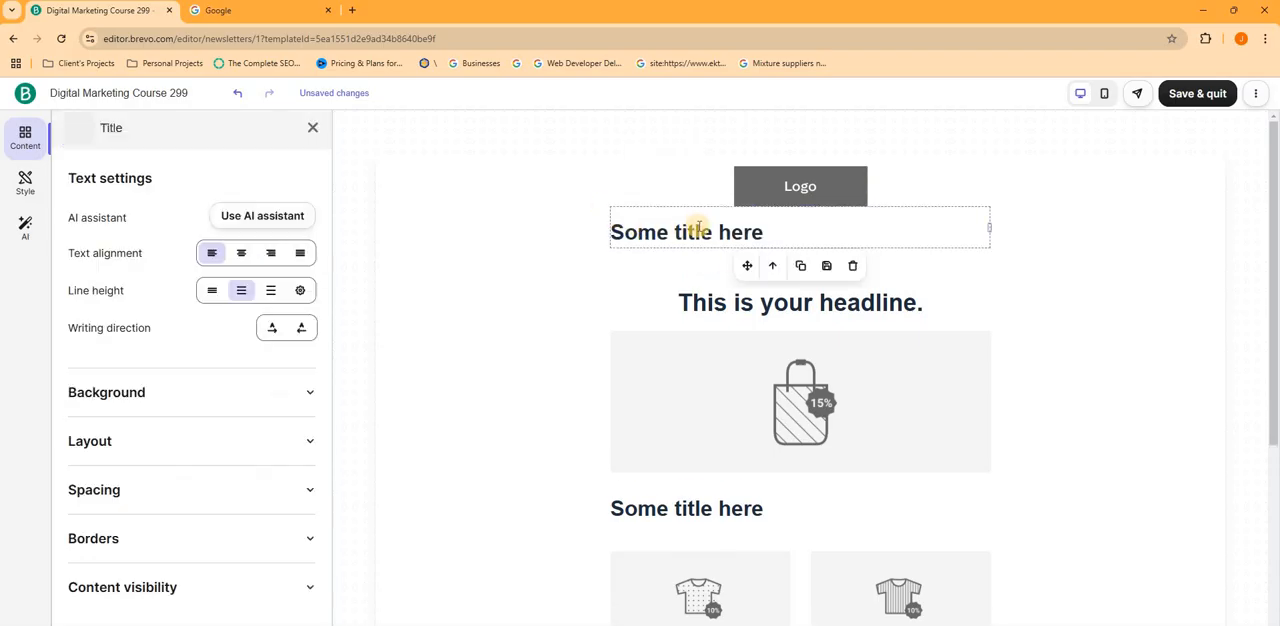
{"action": "left_click", "coordinate": [851, 266]}
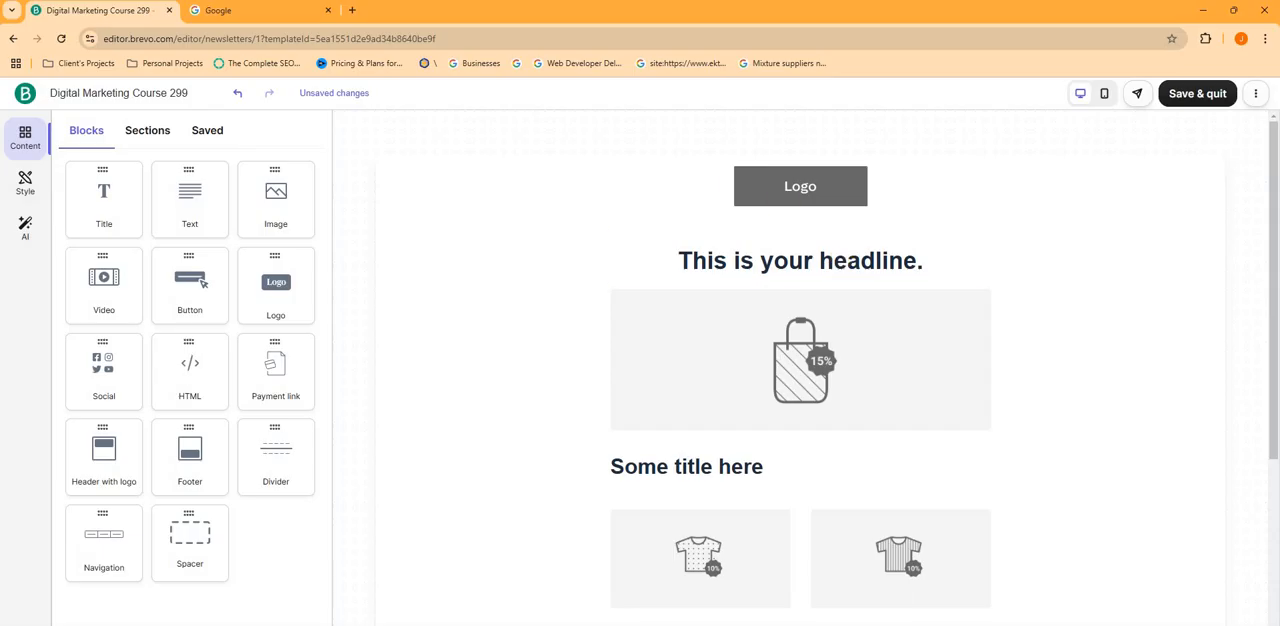
- Check the Google Meet call, return to the Brevo editor, and look over the email layout
{"action": "key", "text": "alt+Tab"}
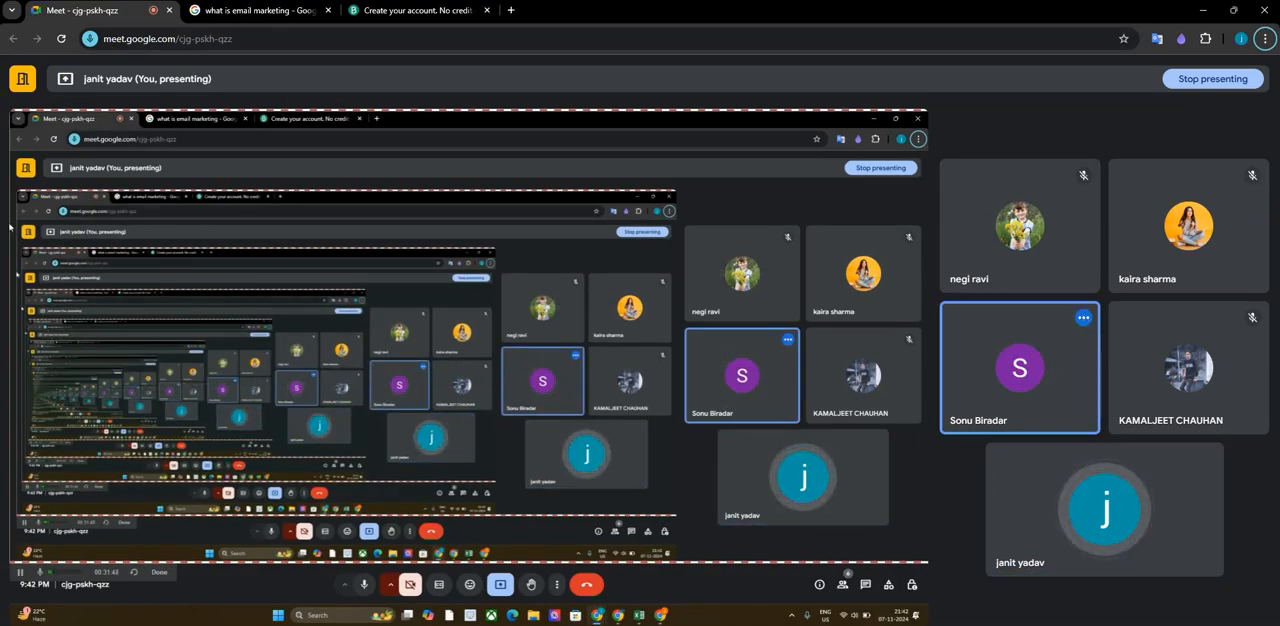
{"action": "key", "text": "alt+Tab"}
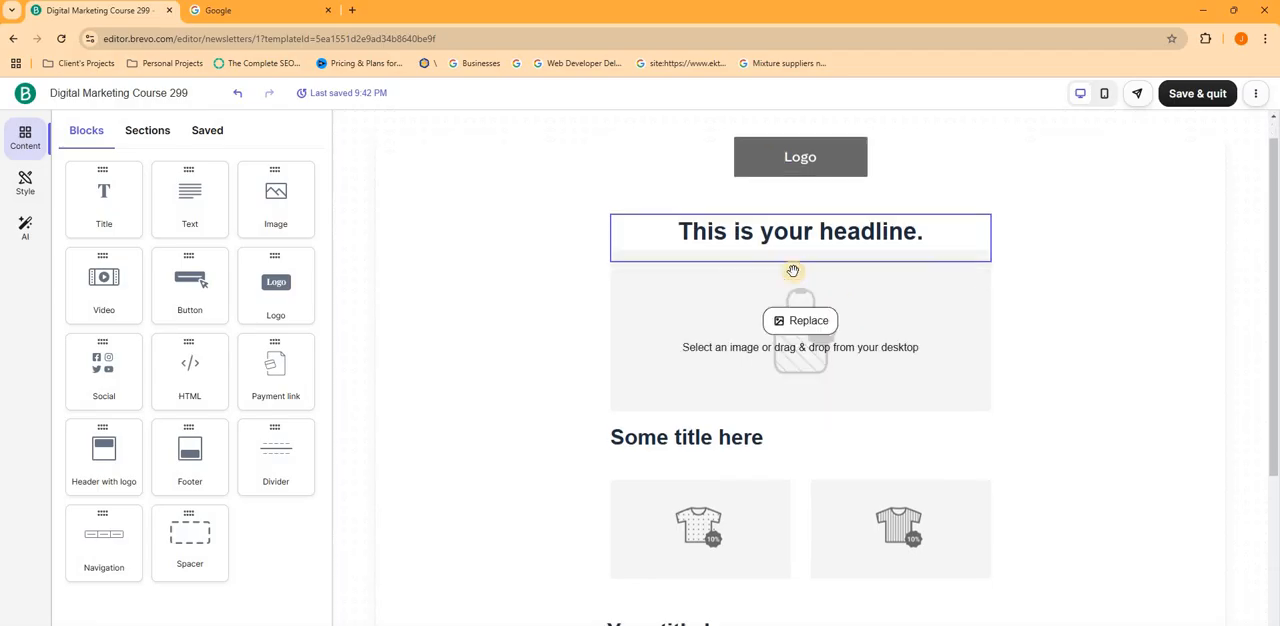
{"action": "scroll", "coordinate": [789, 271], "scroll_direction": "down", "scroll_amount": 4}
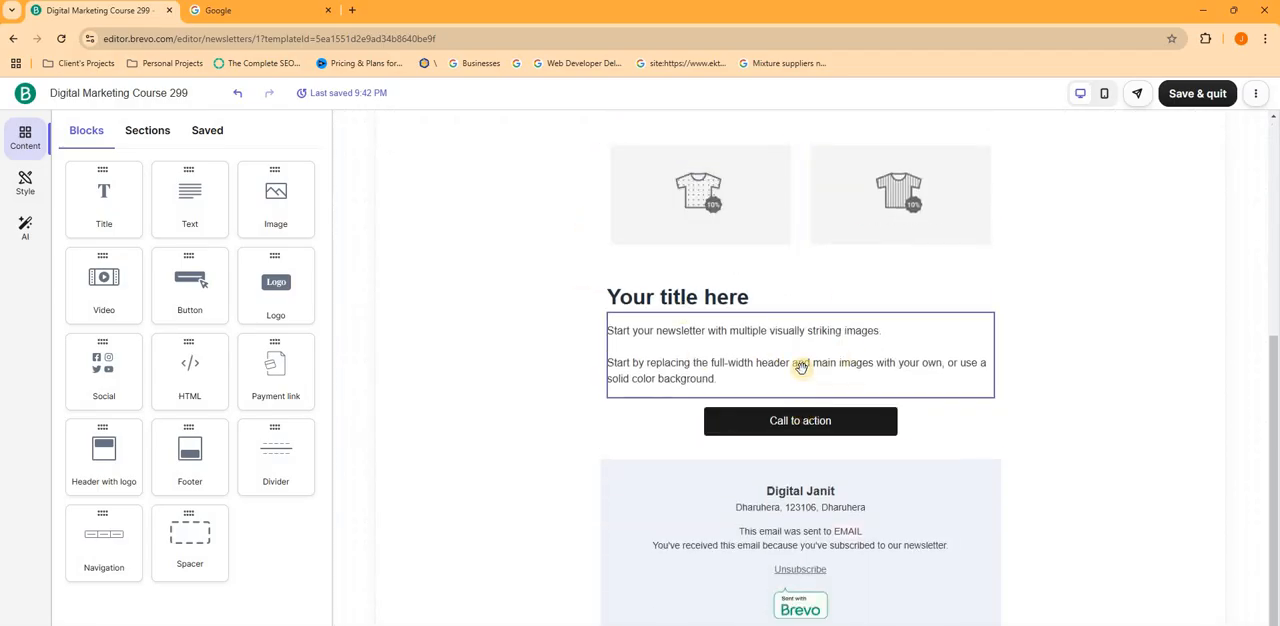
{"action": "scroll", "coordinate": [800, 363], "scroll_direction": "up", "scroll_amount": 4}
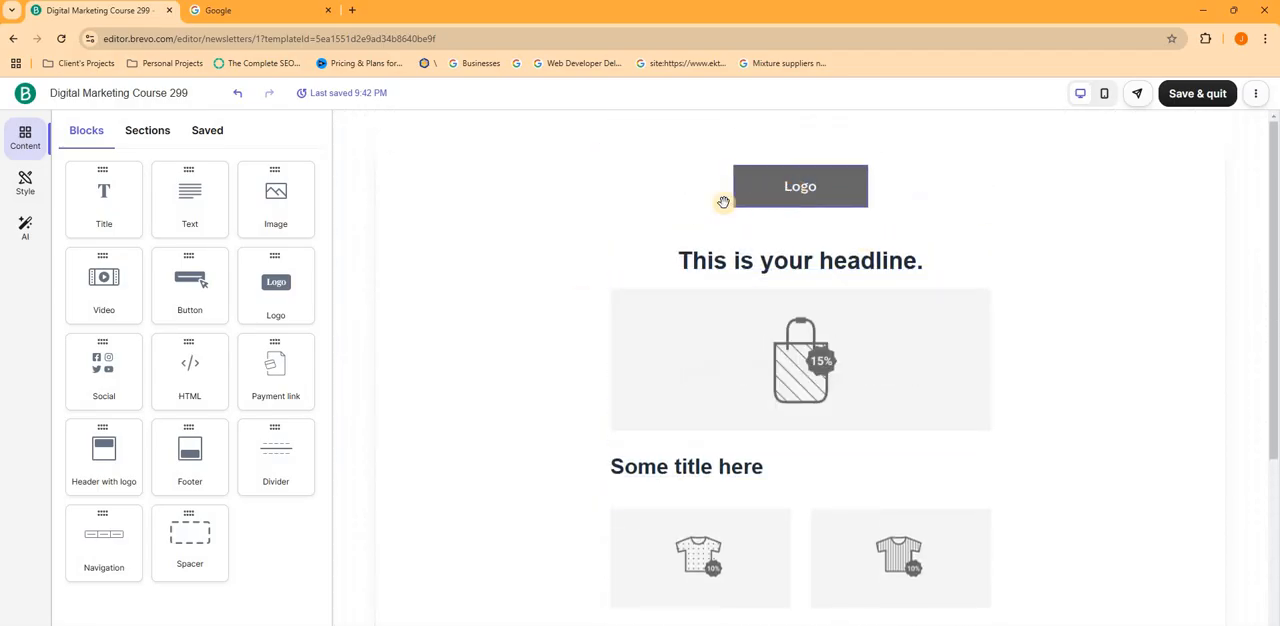
- Set up the brand from the email's logo block by fetching digitaljanit.in and importing the detected brand assets
{"action": "left_click", "coordinate": [795, 195]}
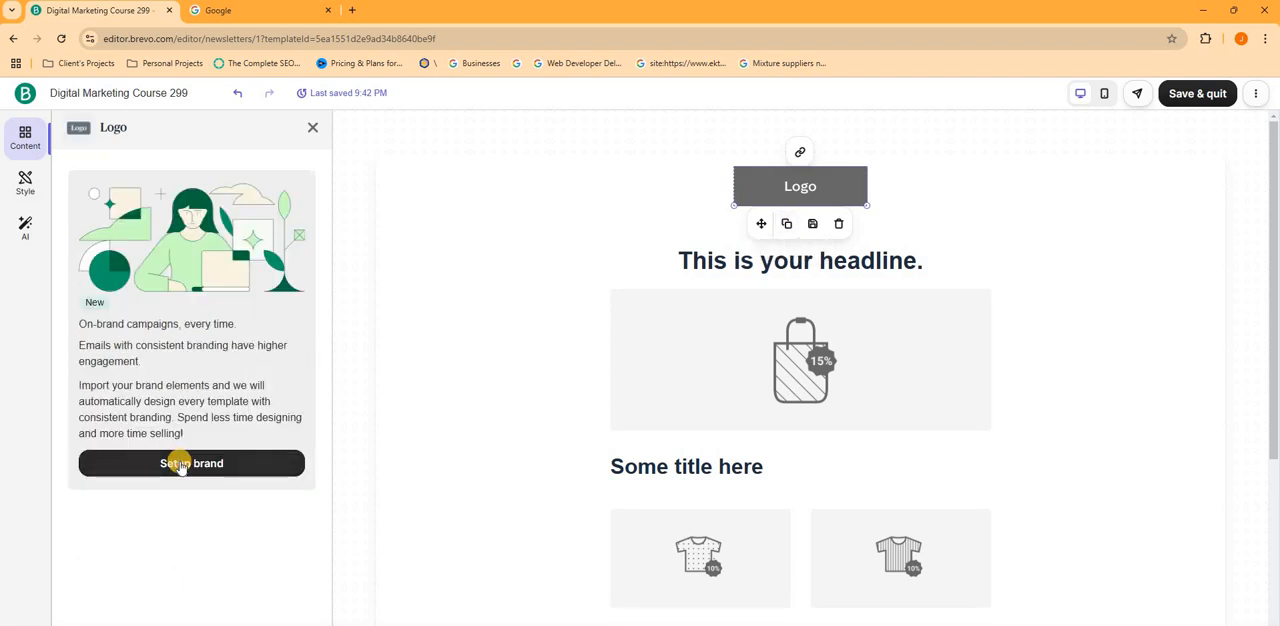
{"action": "left_click", "coordinate": [196, 463]}
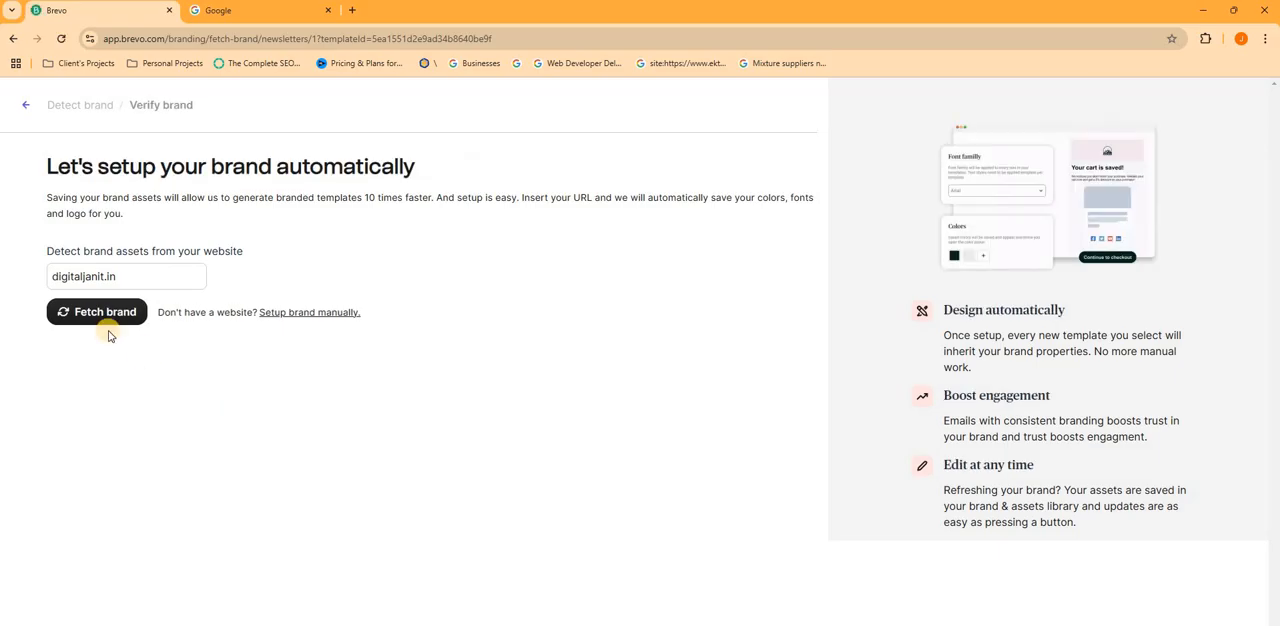
{"action": "left_click", "coordinate": [99, 318]}
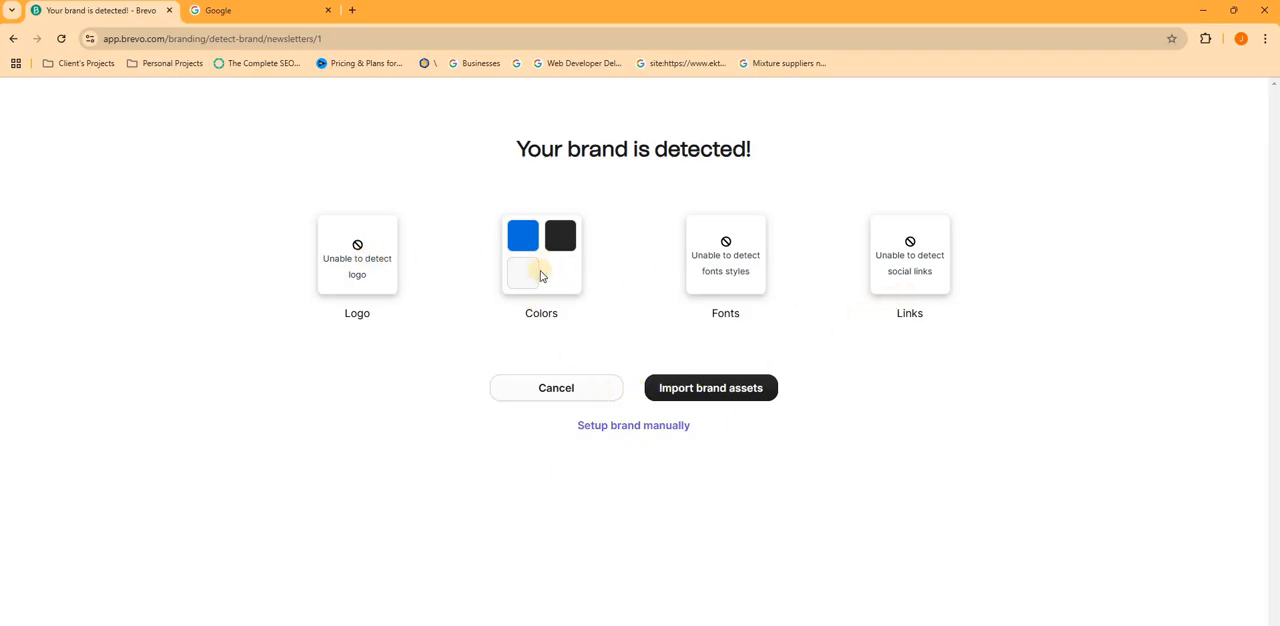
{"action": "left_click", "coordinate": [686, 388]}
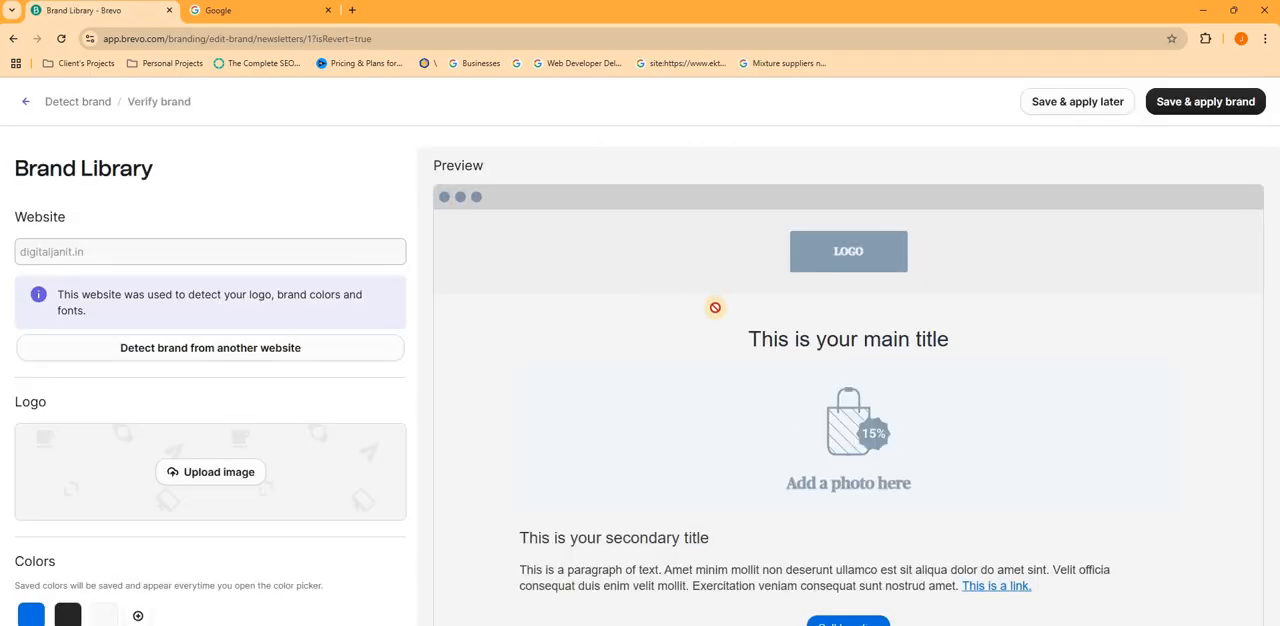
- Upload the Digital_janit_logo_png file as the brand logo and insert it from the content library
{"action": "scroll", "coordinate": [800, 273], "scroll_direction": "down", "scroll_amount": 3}
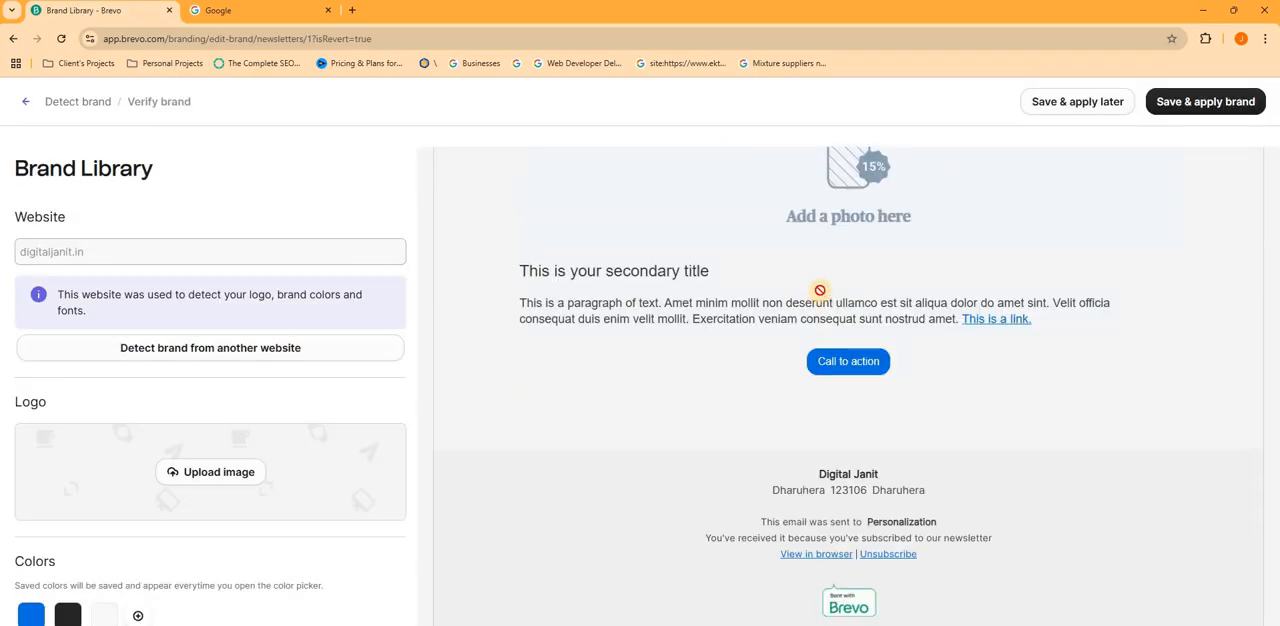
{"action": "scroll", "coordinate": [788, 266], "scroll_direction": "up", "scroll_amount": 1}
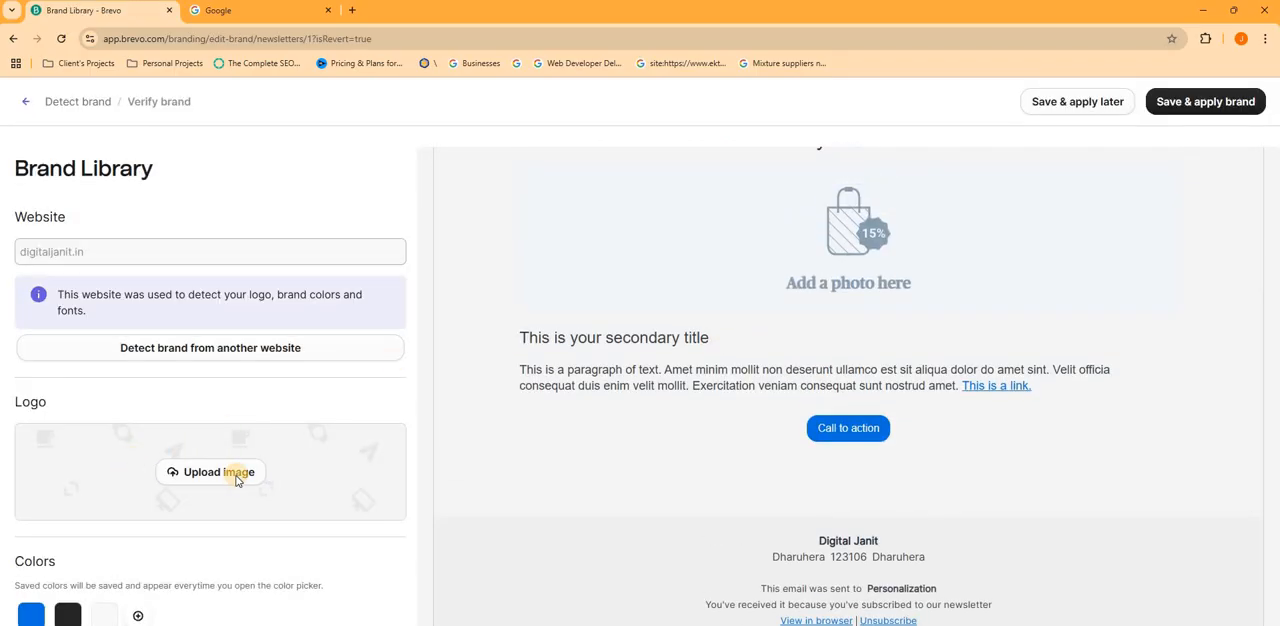
{"action": "left_click", "coordinate": [237, 474]}
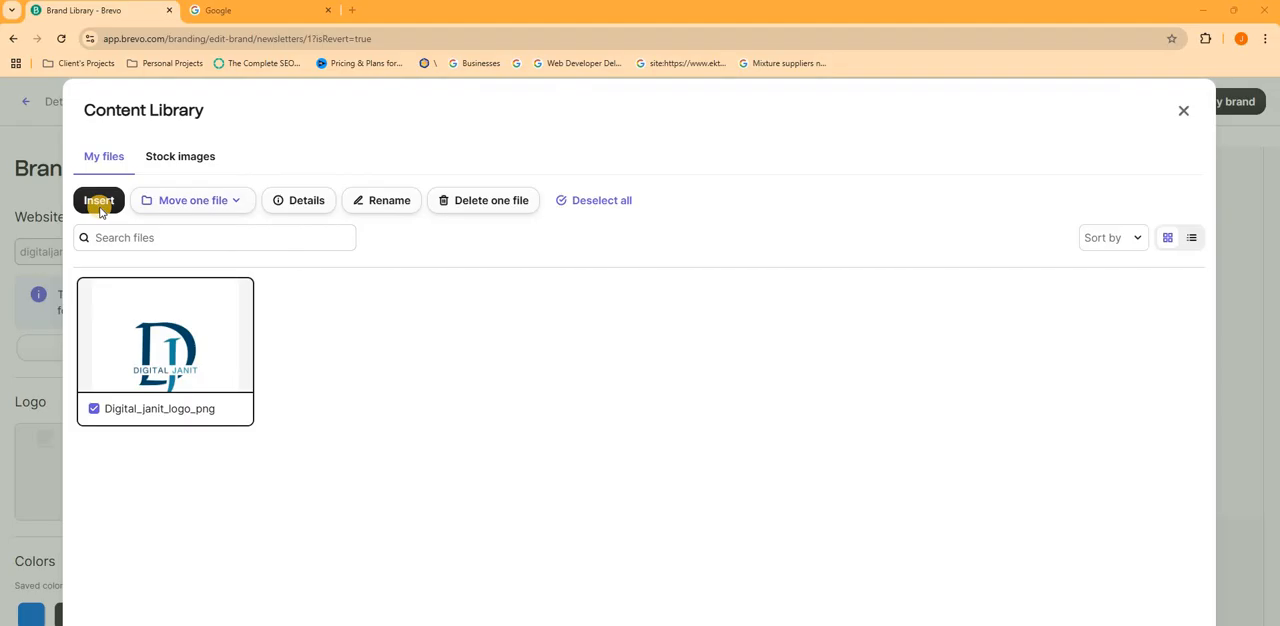
{"action": "left_click", "coordinate": [99, 203]}
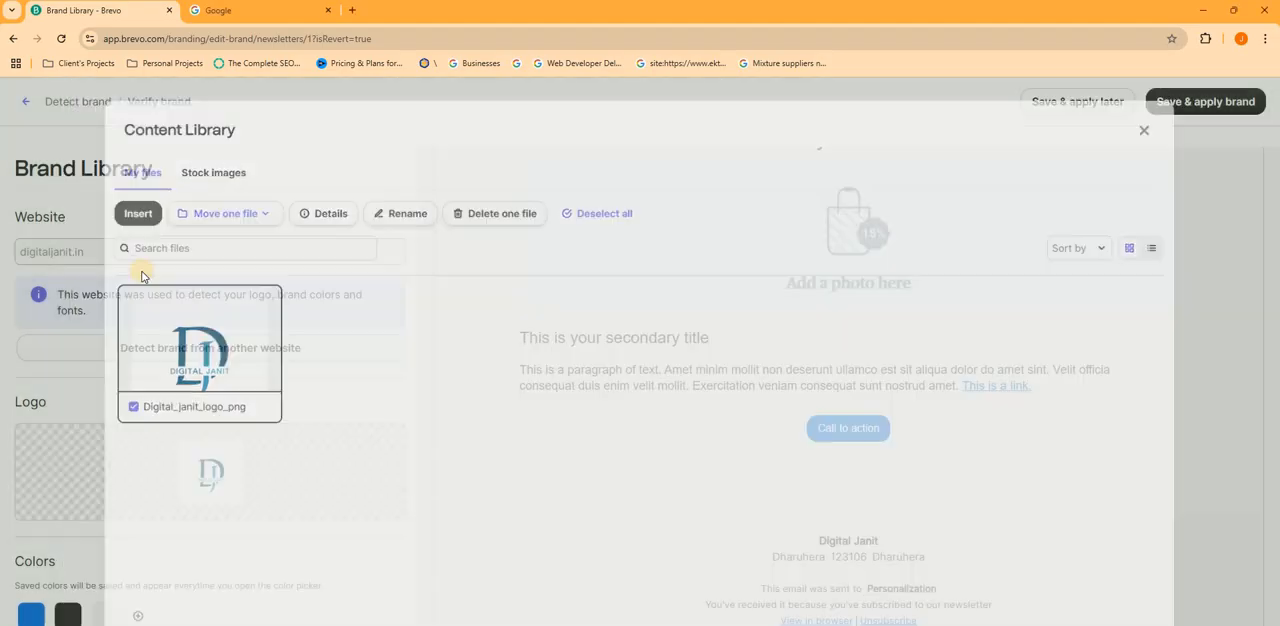
{"action": "scroll", "coordinate": [149, 368], "scroll_direction": "down", "scroll_amount": 1}
{"action": "mouse_move", "coordinate": [216, 400]}
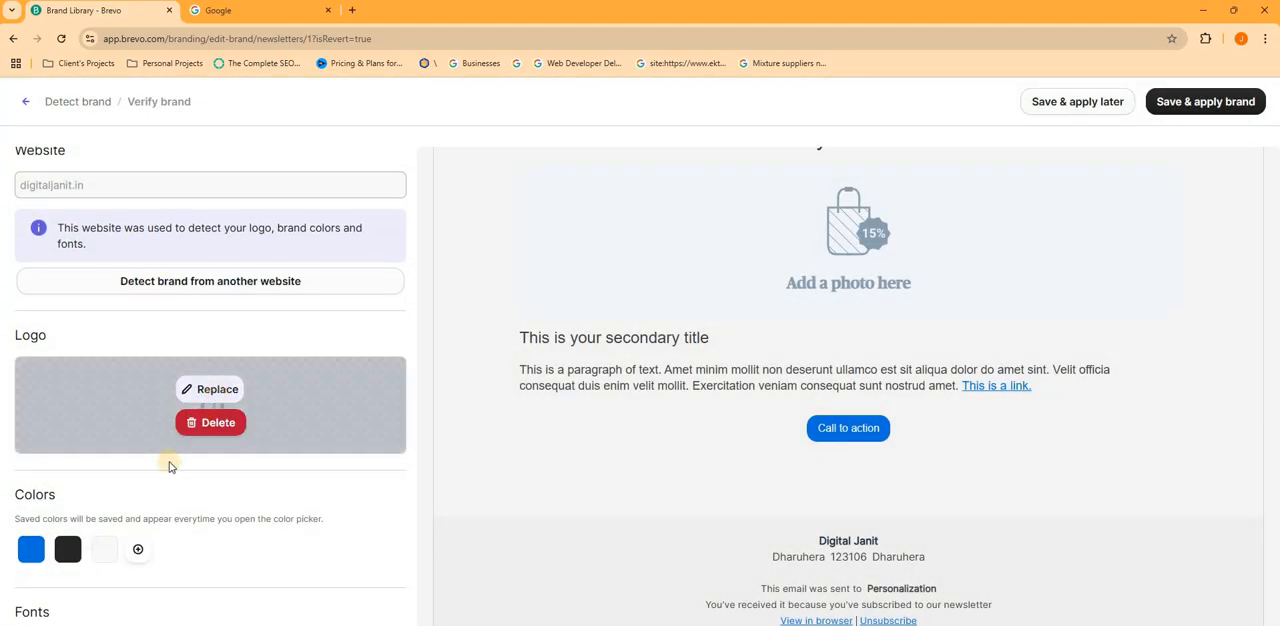
{"action": "scroll", "coordinate": [134, 443], "scroll_direction": "down", "scroll_amount": 1}
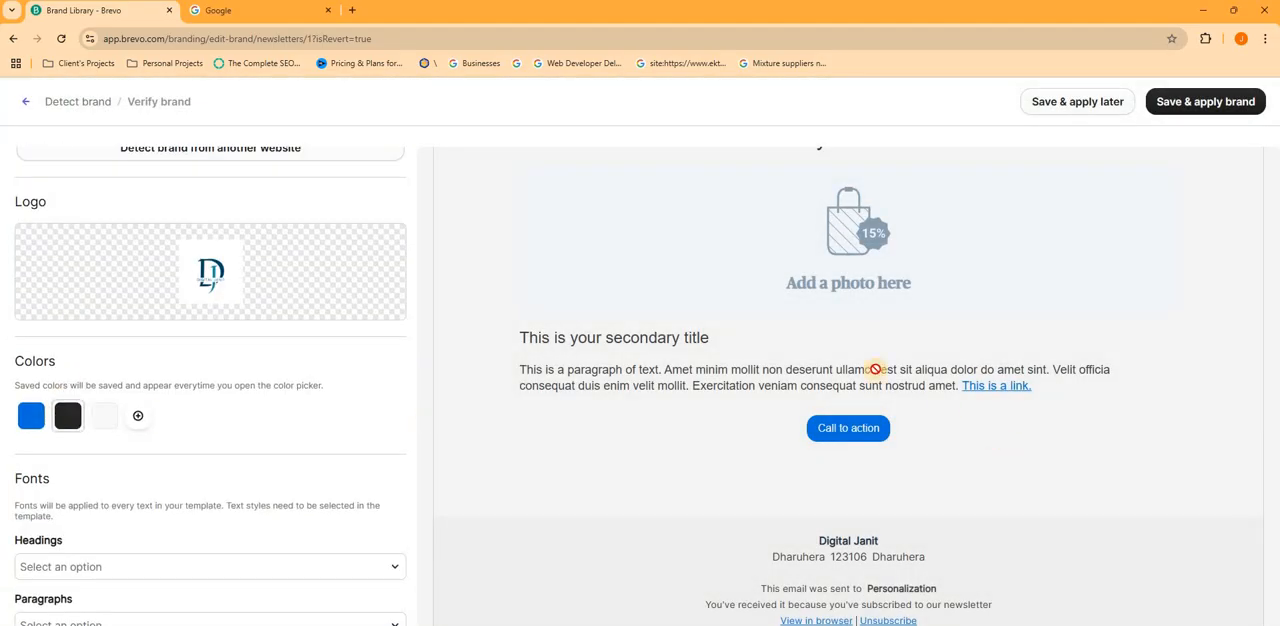
{"action": "scroll", "coordinate": [900, 290], "scroll_direction": "up", "scroll_amount": 2}
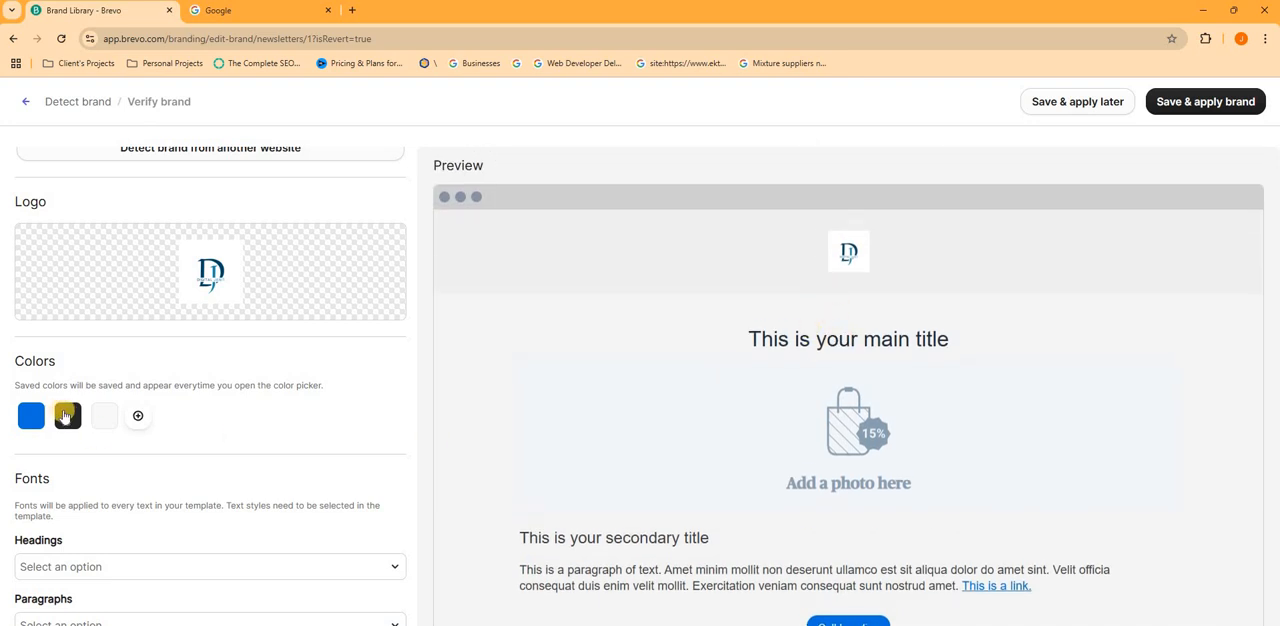
{"action": "scroll", "coordinate": [119, 427], "scroll_direction": "down", "scroll_amount": 1}
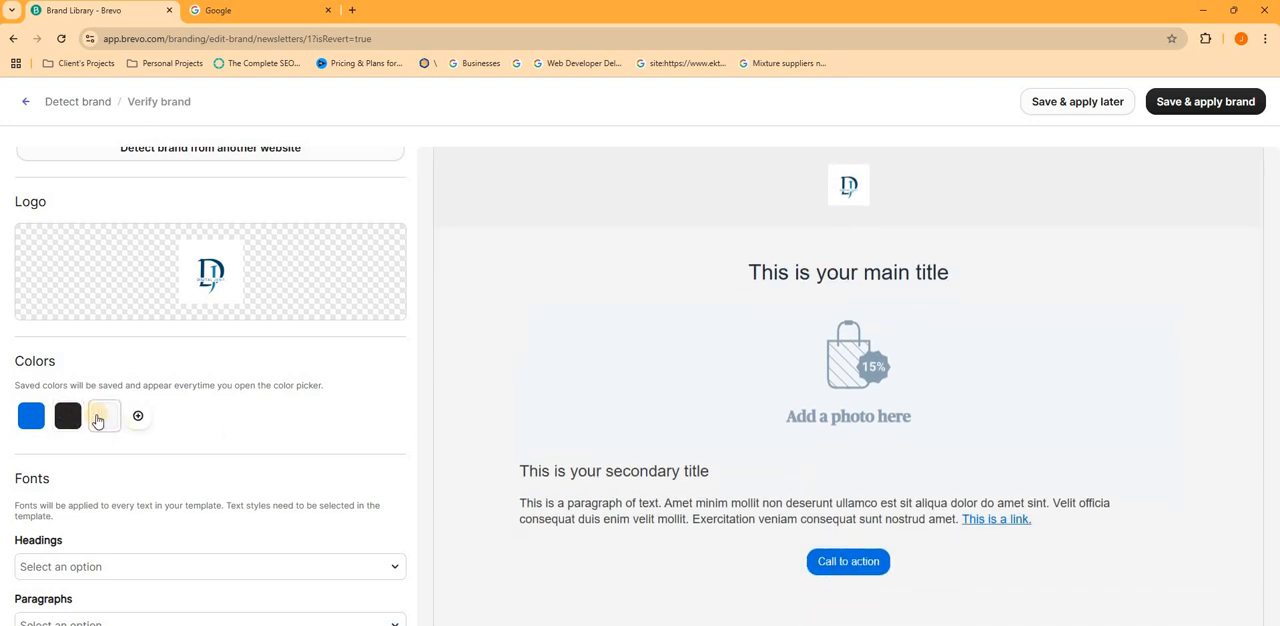
- Search the heading fonts for "helv", clear the search, and set the brand's headings font to Verdana
{"action": "scroll", "coordinate": [69, 450], "scroll_direction": "down", "scroll_amount": 1}
{"action": "left_click", "coordinate": [70, 448]}
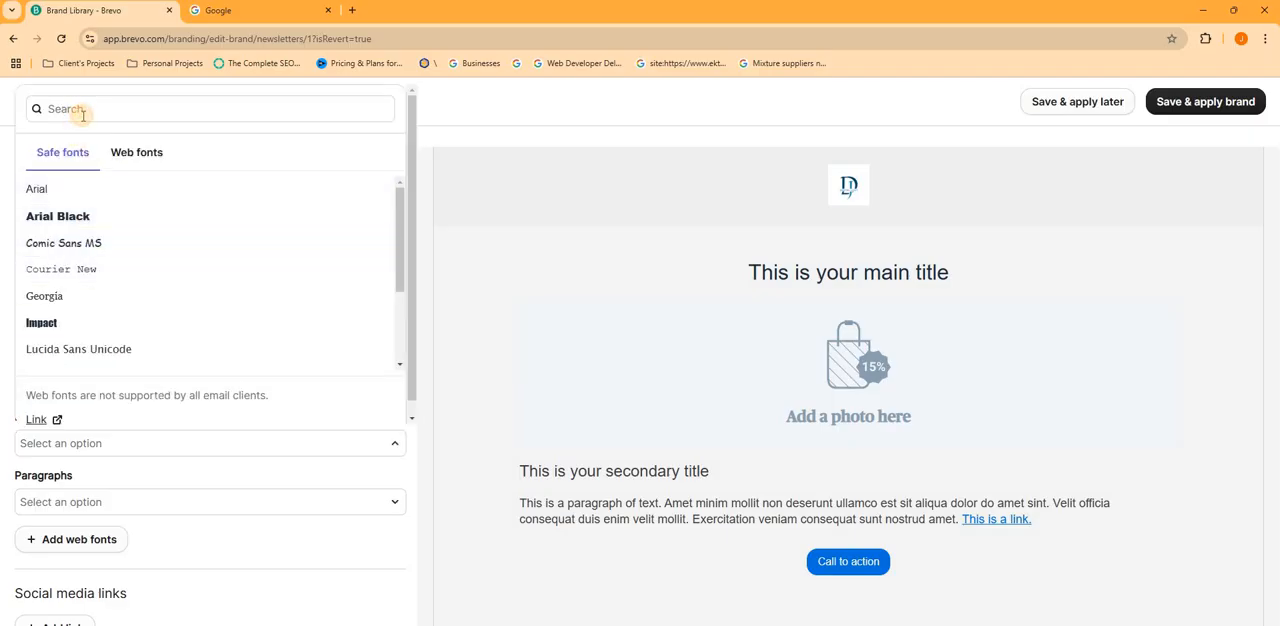
{"action": "left_click", "coordinate": [80, 112]}
{"action": "type", "text": "helv"}
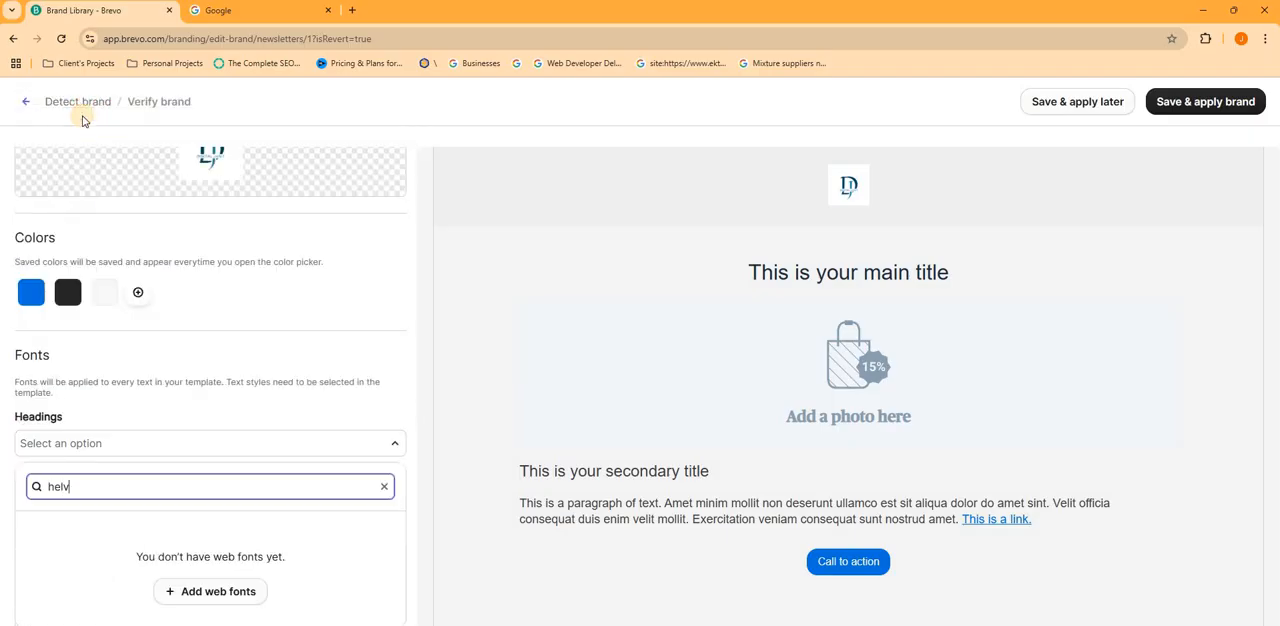
{"action": "key", "text": "BackSpace"}
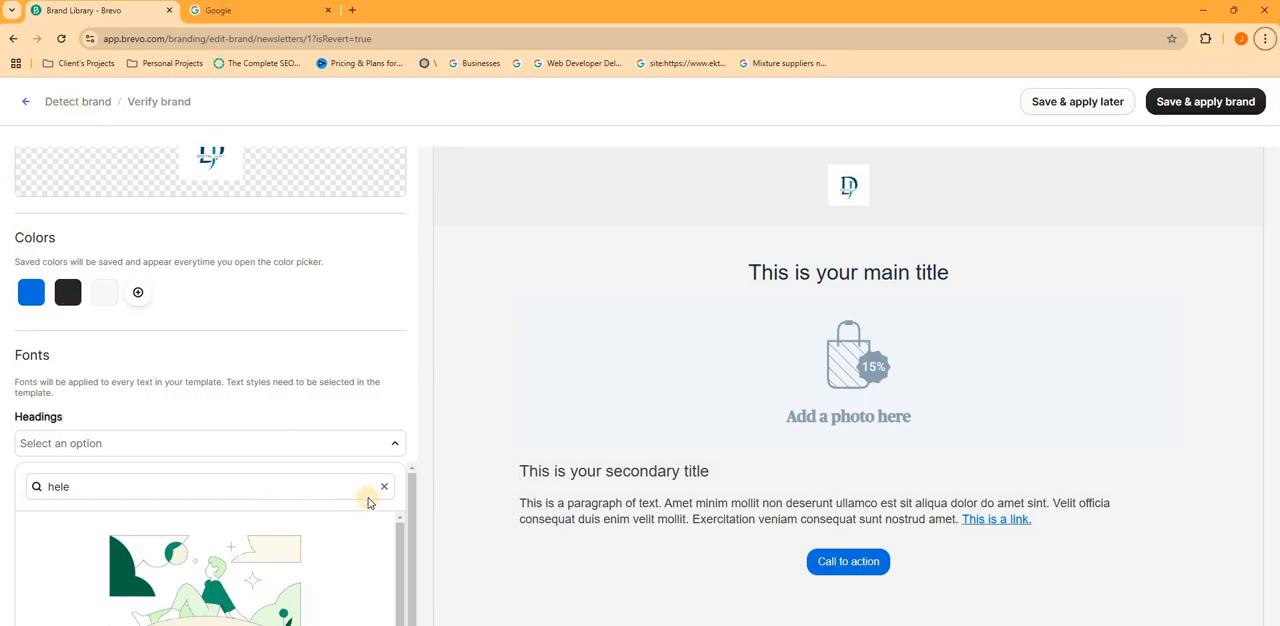
{"action": "left_click", "coordinate": [385, 487]}
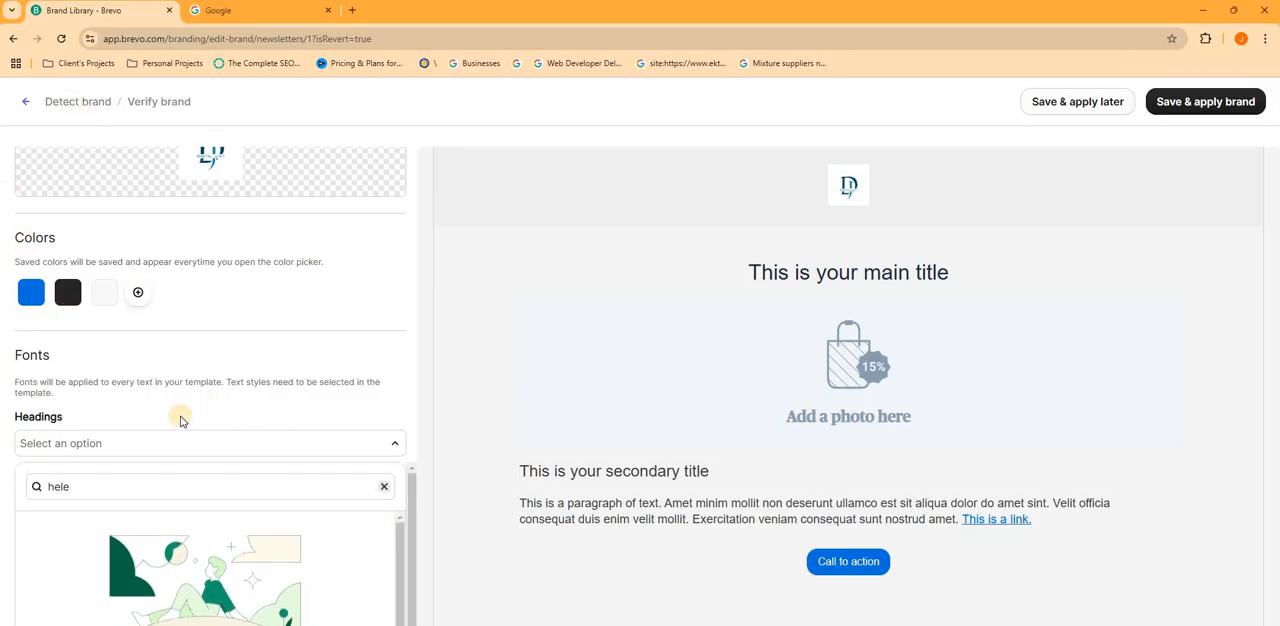
{"action": "scroll", "coordinate": [70, 560], "scroll_direction": "down", "scroll_amount": 3}
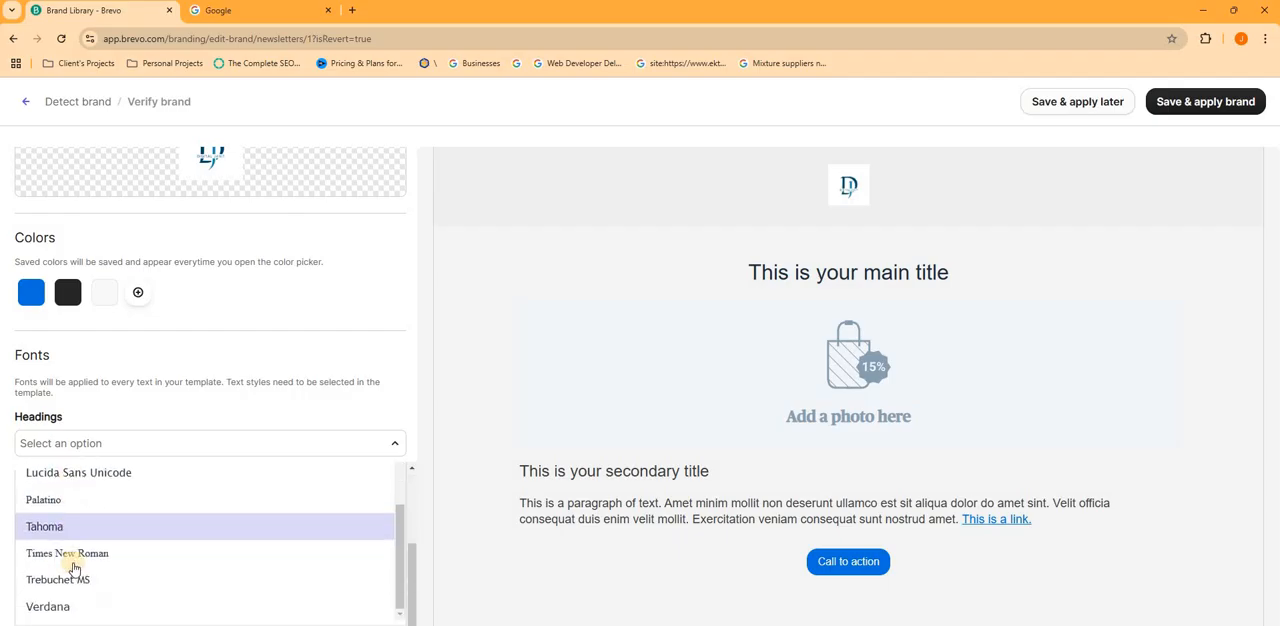
{"action": "left_click", "coordinate": [77, 594]}
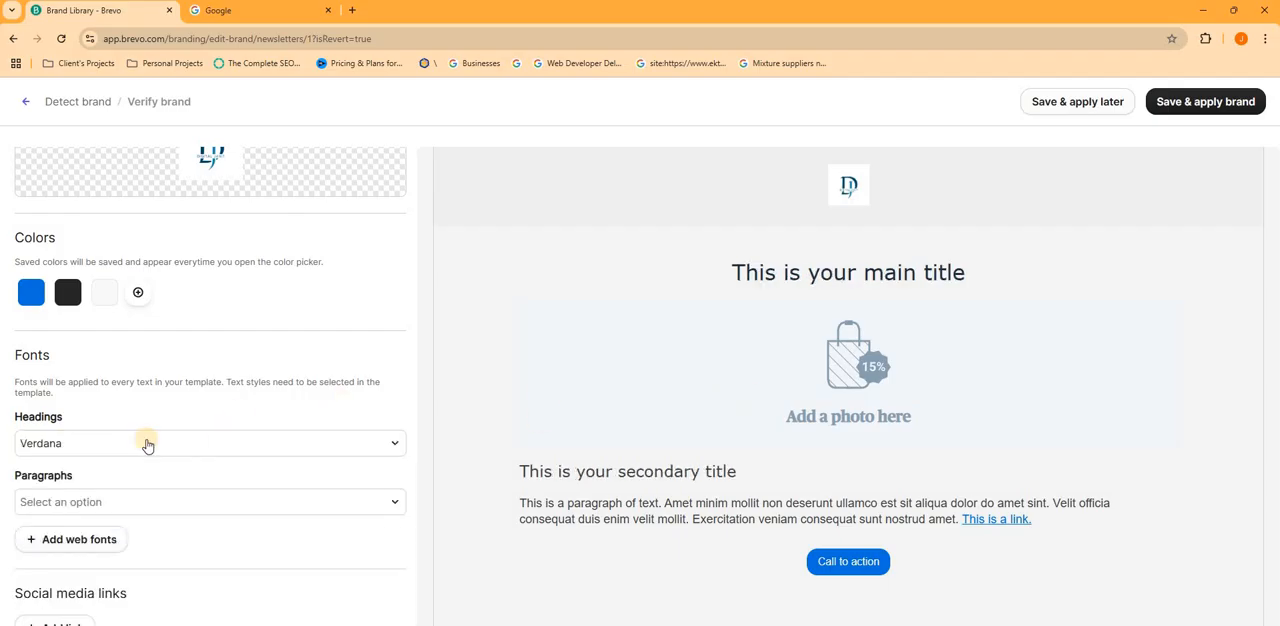
- Compare the safe fonts and web fonts offered for headings and pick Verdana again
{"action": "left_click", "coordinate": [104, 448]}
{"action": "scroll", "coordinate": [100, 482], "scroll_direction": "up", "scroll_amount": 2}
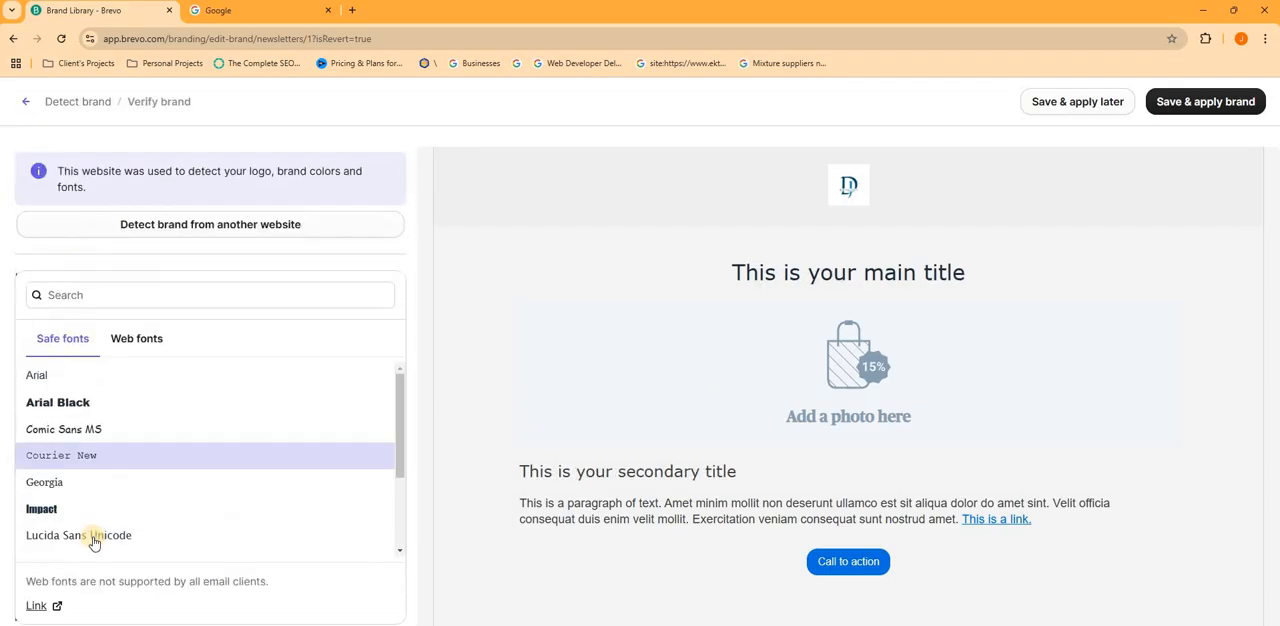
{"action": "scroll", "coordinate": [94, 537], "scroll_direction": "down", "scroll_amount": 3}
{"action": "scroll", "coordinate": [83, 500], "scroll_direction": "up", "scroll_amount": 3}
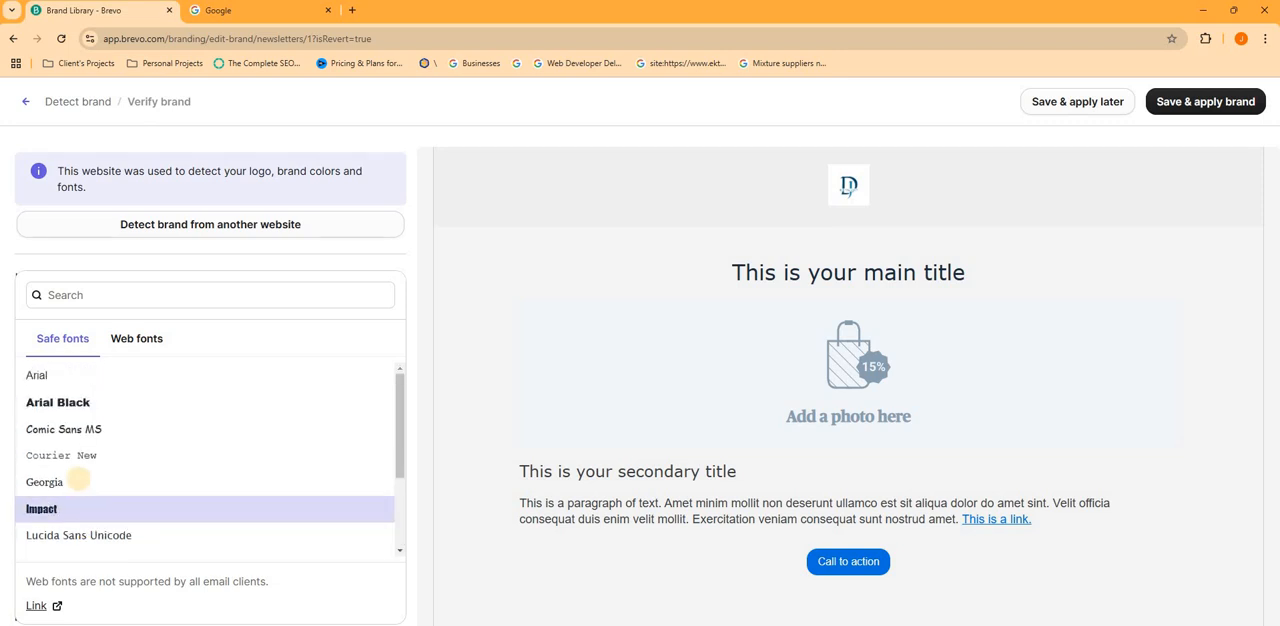
{"action": "scroll", "coordinate": [57, 489], "scroll_direction": "down", "scroll_amount": 3}
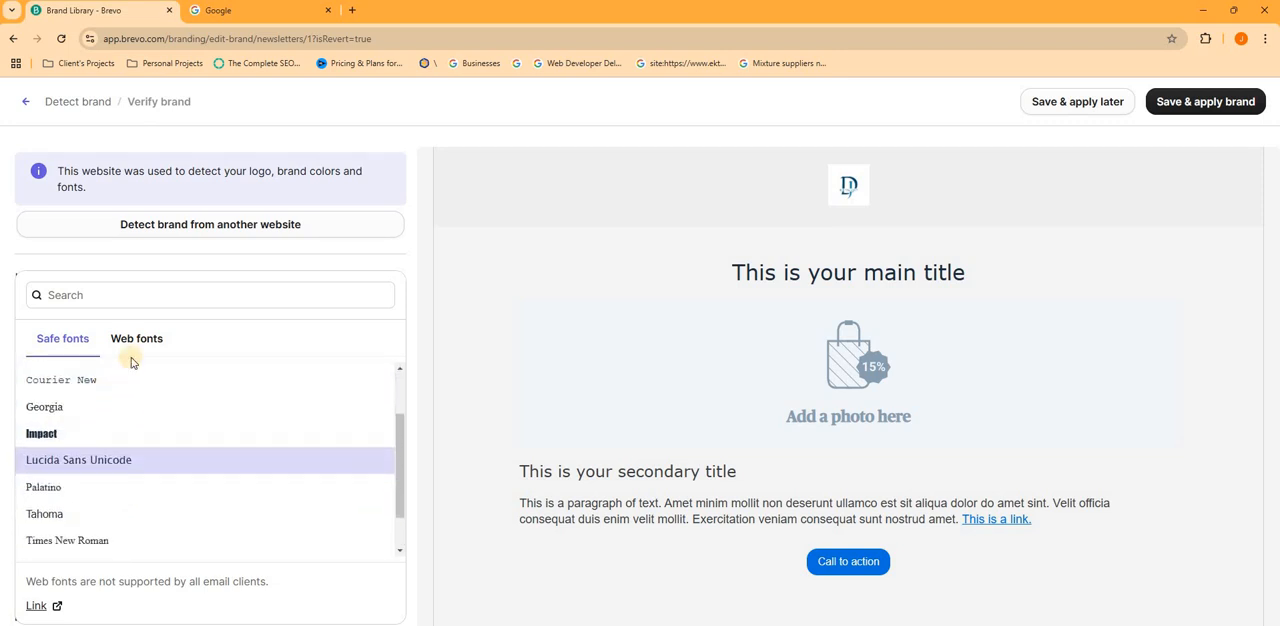
{"action": "left_click", "coordinate": [132, 350]}
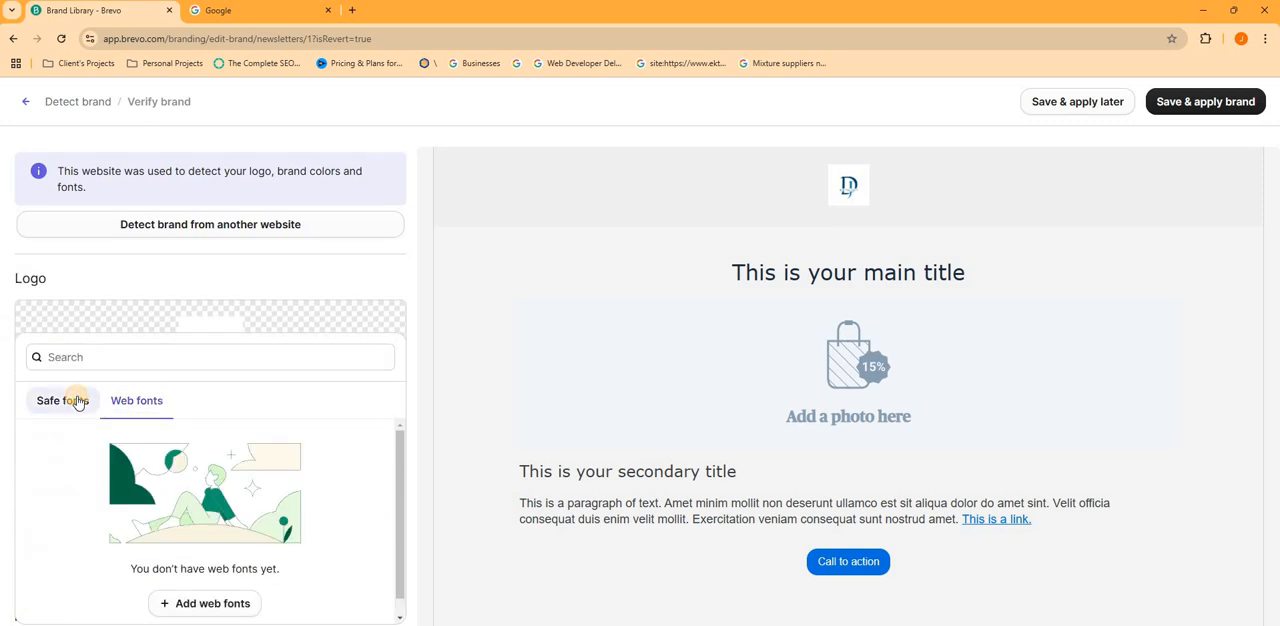
{"action": "left_click", "coordinate": [63, 400]}
{"action": "scroll", "coordinate": [70, 550], "scroll_direction": "down", "scroll_amount": 3}
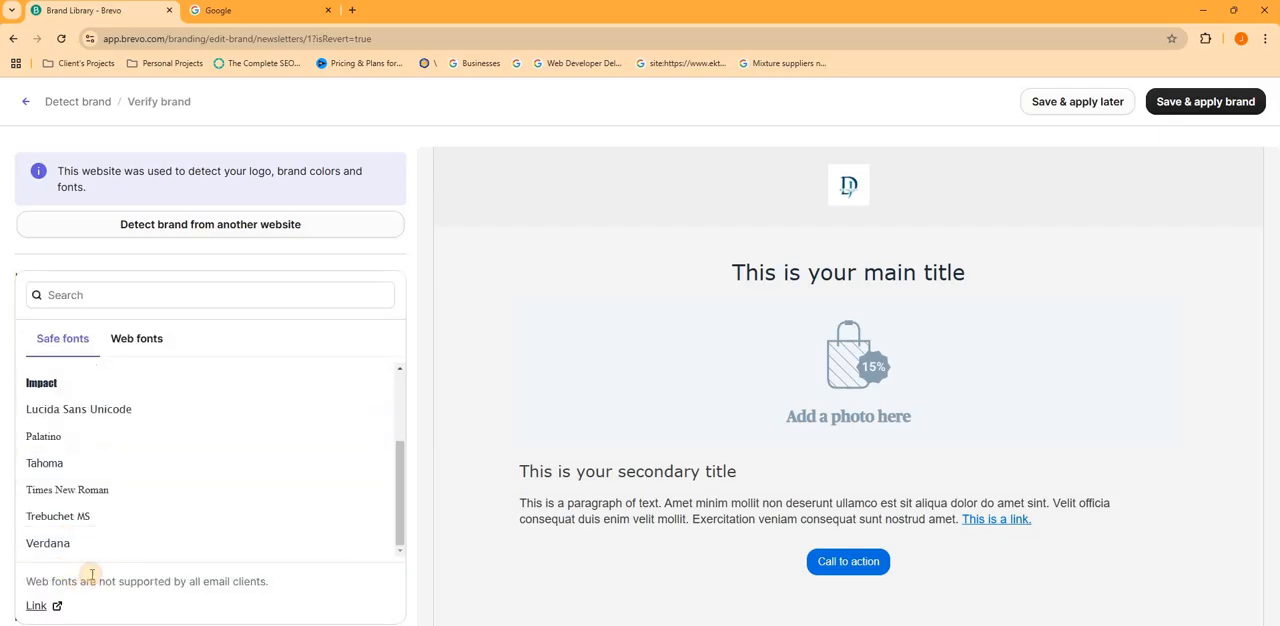
{"action": "left_click", "coordinate": [60, 543]}
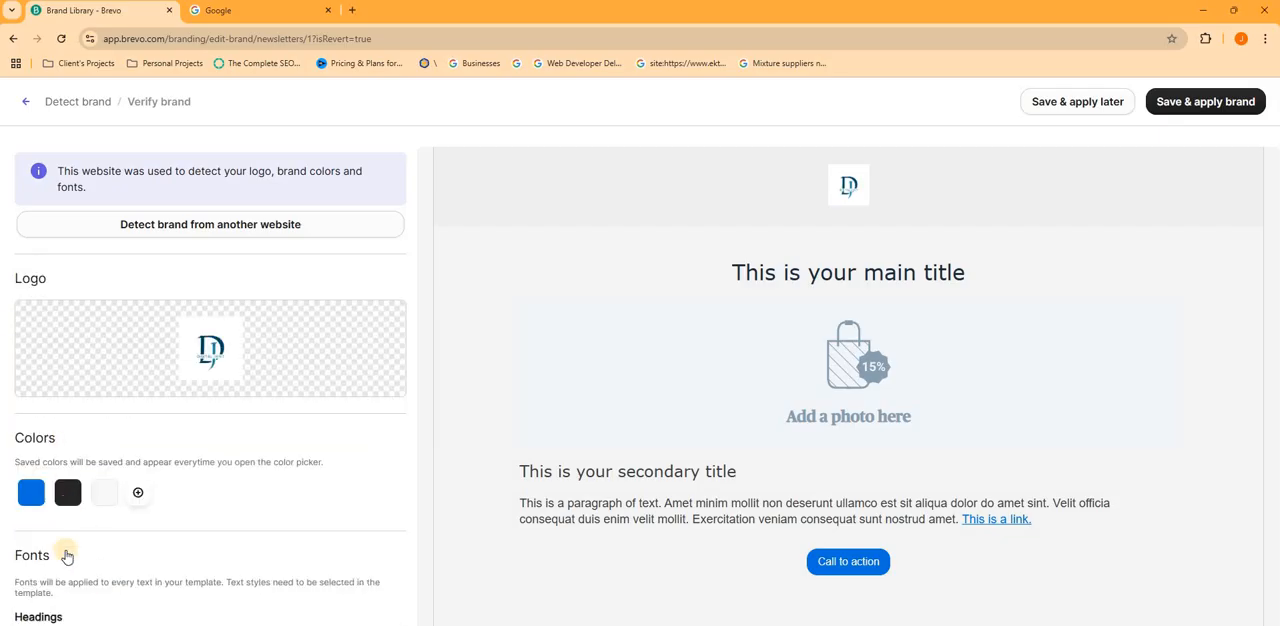
- Look through the social media icons available for the brand's links without selecting any
{"action": "scroll", "coordinate": [60, 548], "scroll_direction": "down", "scroll_amount": 2}
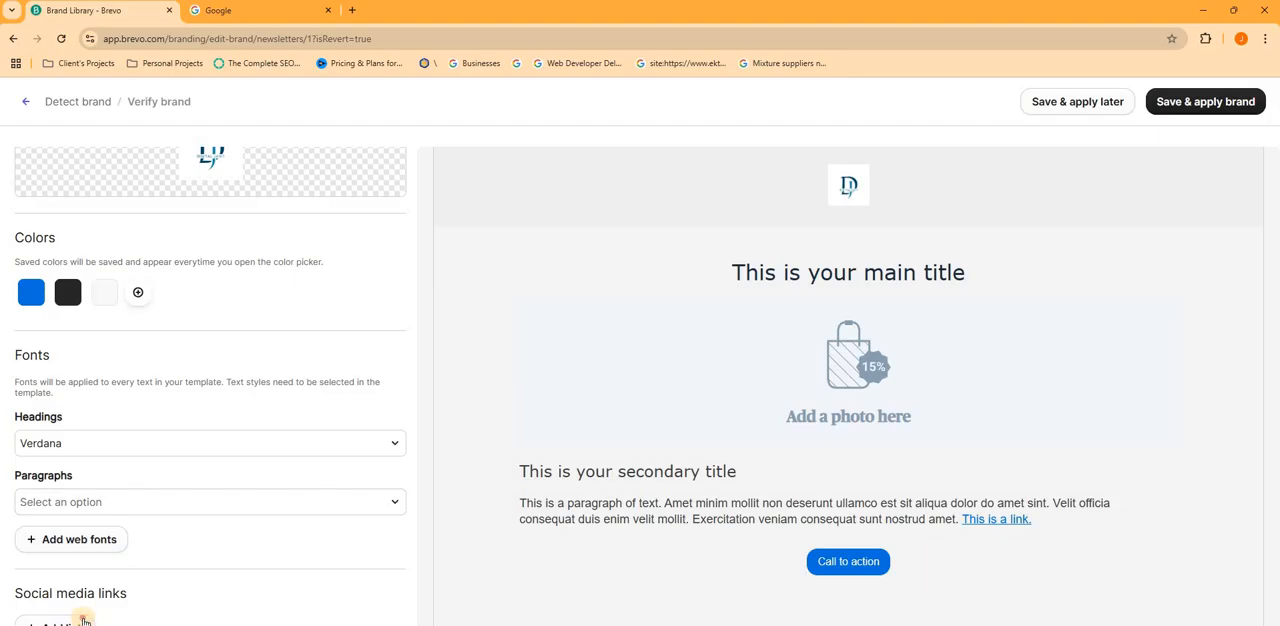
{"action": "left_click", "coordinate": [83, 617]}
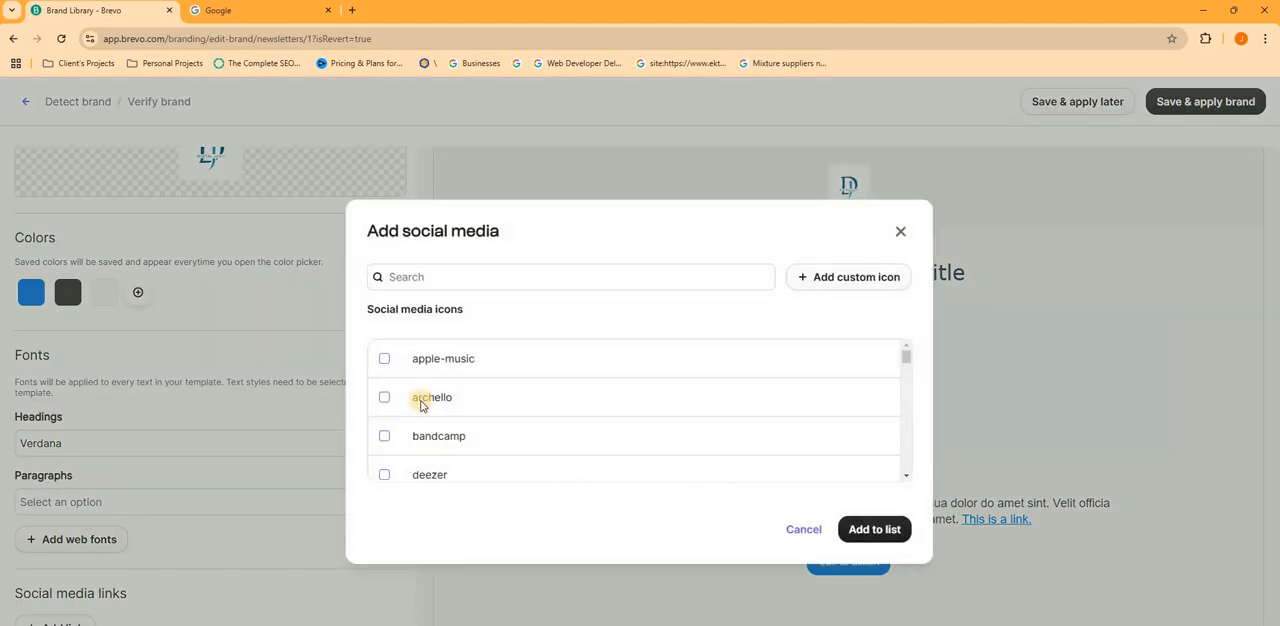
{"action": "scroll", "coordinate": [425, 390], "scroll_direction": "down", "scroll_amount": 5}
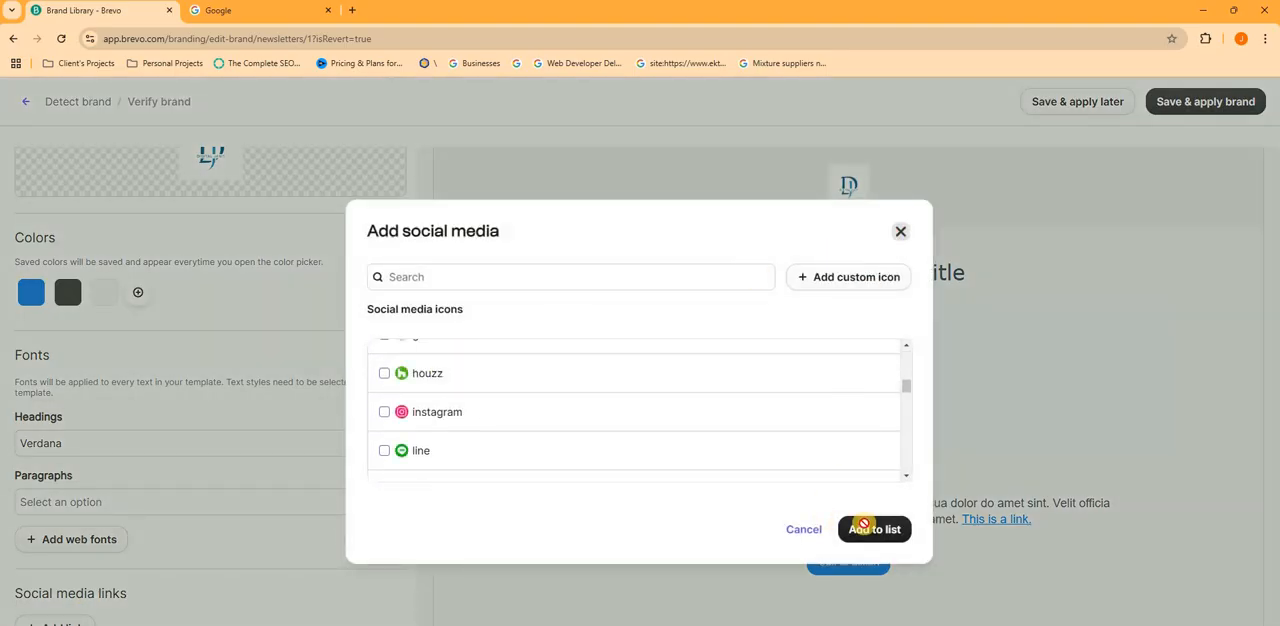
{"action": "left_click", "coordinate": [862, 527]}
- Check the brand preview, save and apply the brand, and return to editing the email
{"action": "scroll", "coordinate": [840, 570], "scroll_direction": "down", "scroll_amount": 3}
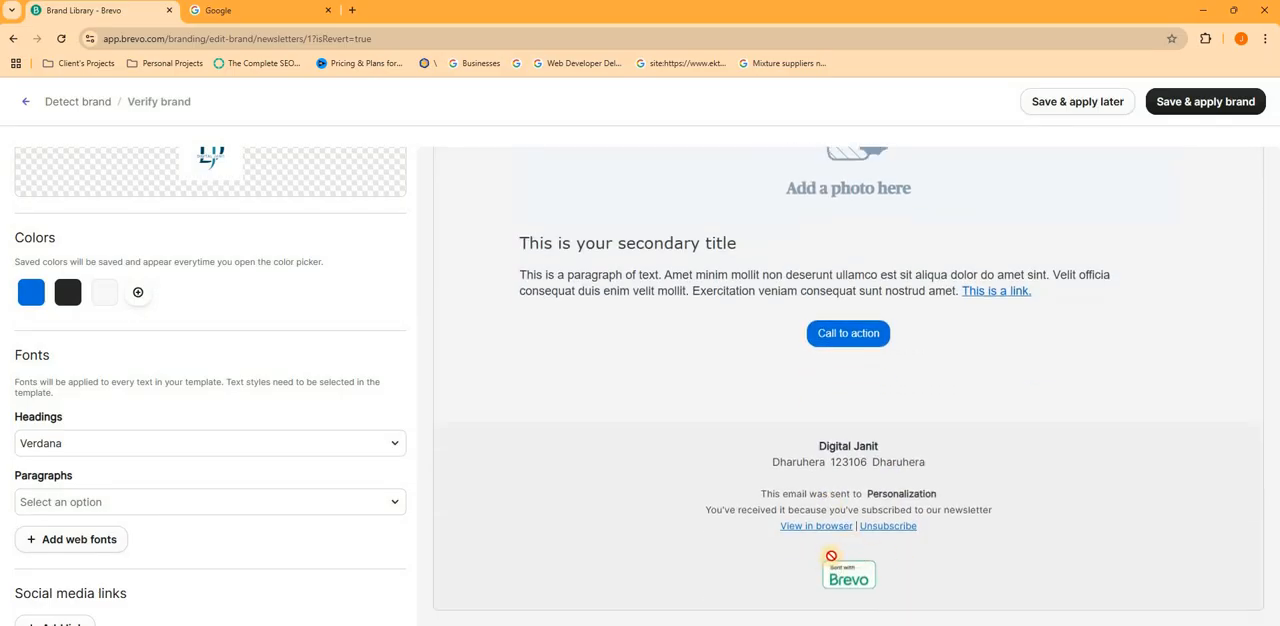
{"action": "scroll", "coordinate": [771, 536], "scroll_direction": "up", "scroll_amount": 3}
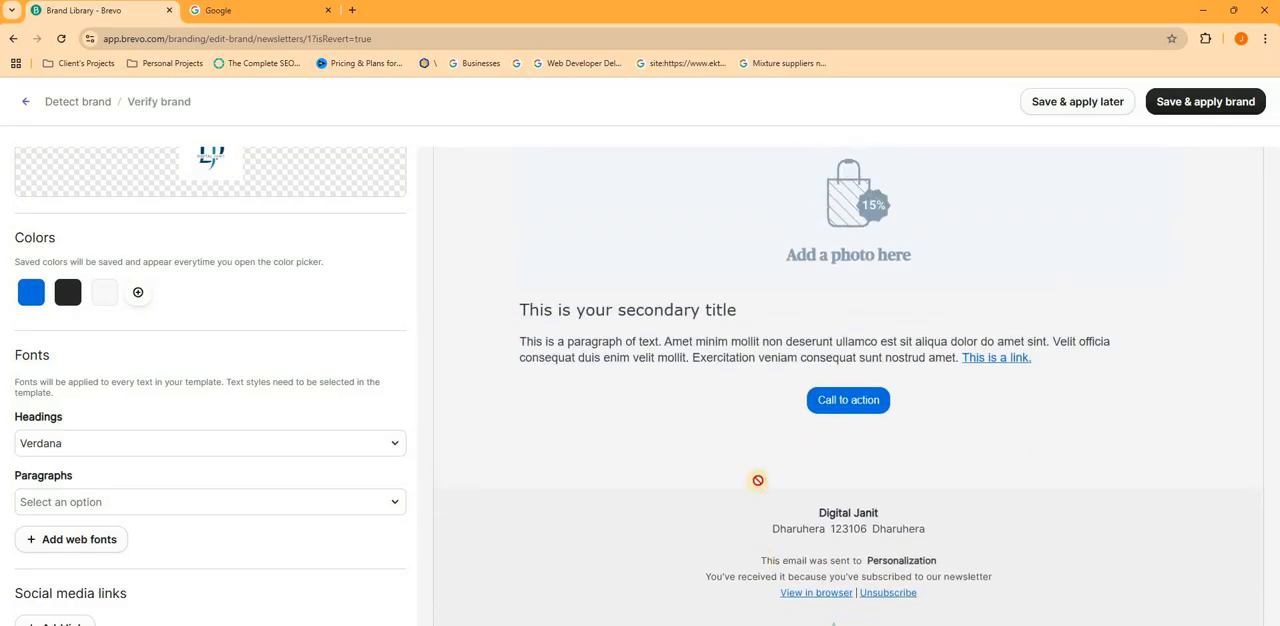
{"action": "left_click", "coordinate": [1196, 104]}
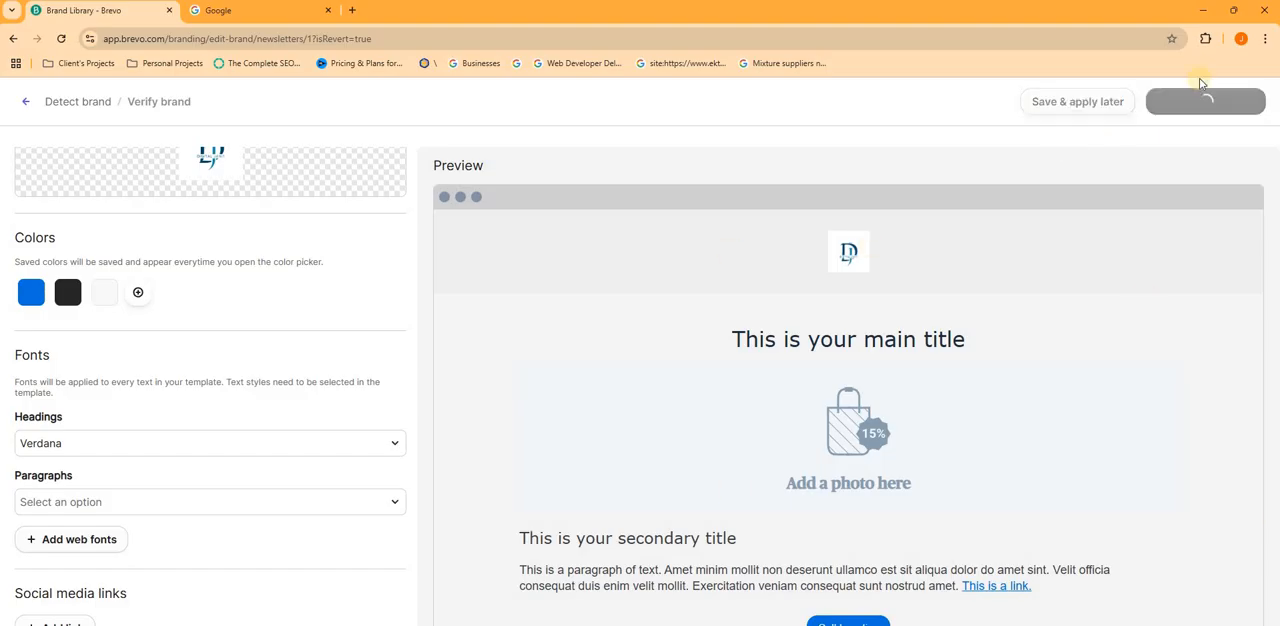
{"action": "scroll", "coordinate": [217, 372], "scroll_direction": "up", "scroll_amount": 3}
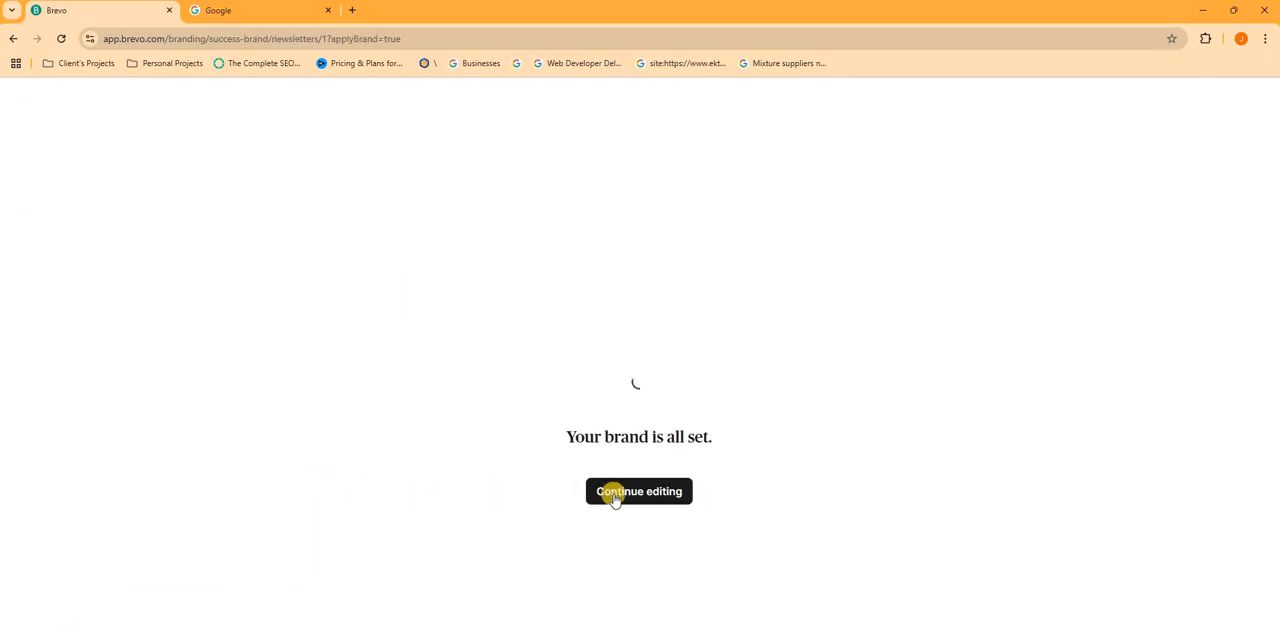
{"action": "left_click", "coordinate": [613, 496]}
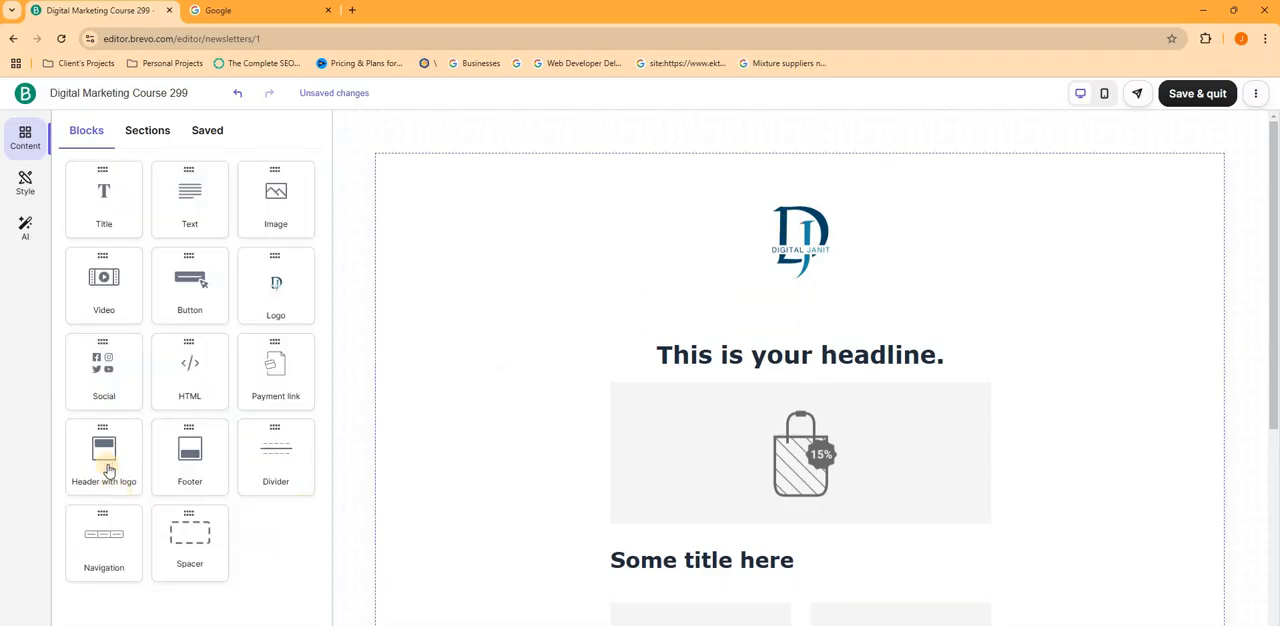
- Add a Header with logo block between the logo and the headline and delete it
{"action": "left_click_drag", "start_coordinate": [110, 469], "coordinate": [772, 394]}
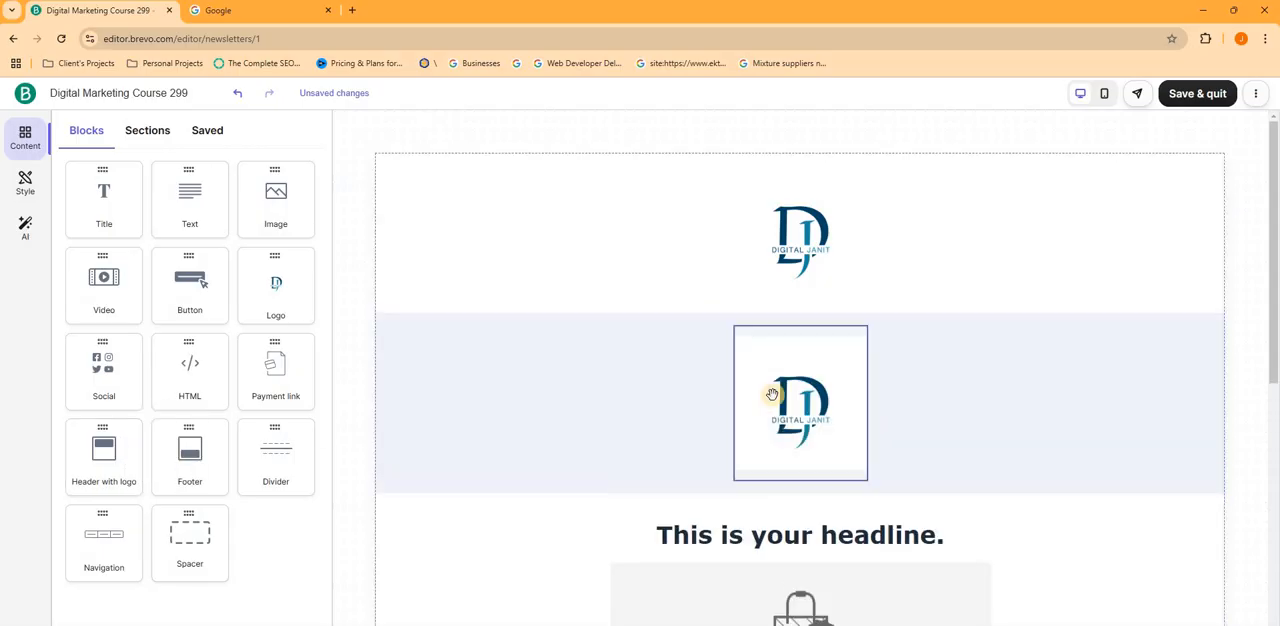
{"action": "left_click", "coordinate": [563, 394]}
{"action": "key", "text": "Delete"}
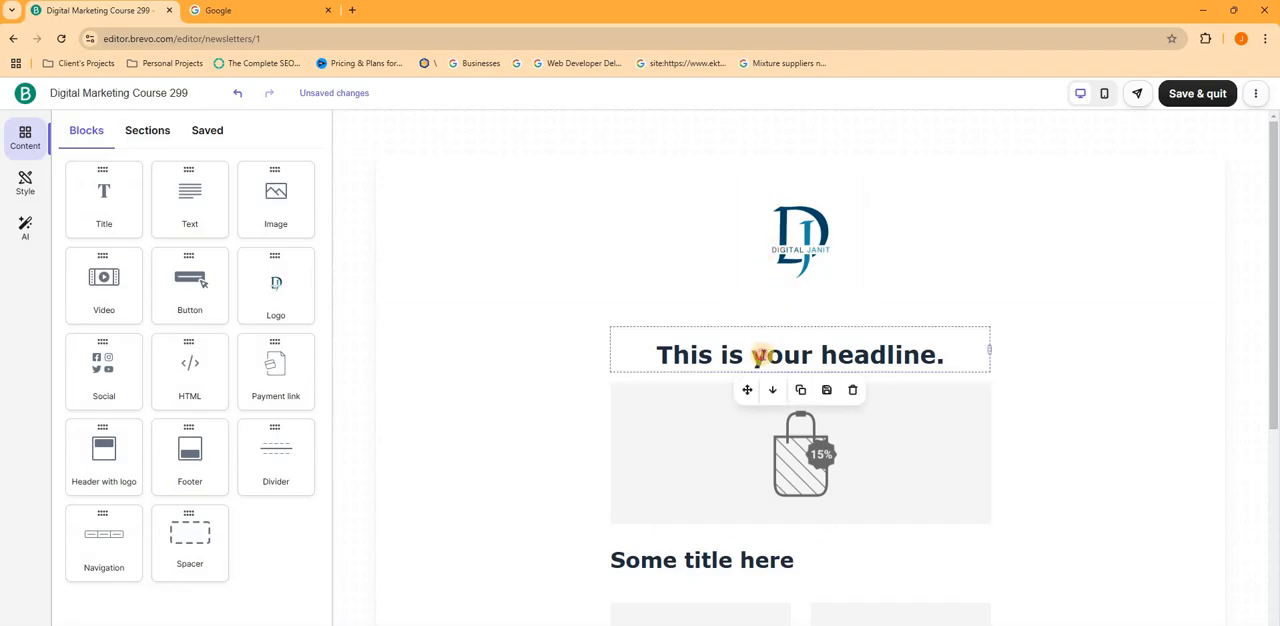
- Replace the headline text above the main image with "test" and review the email layout
{"action": "triple_click", "coordinate": [763, 353]}
{"action": "key", "text": "BackSpace"}
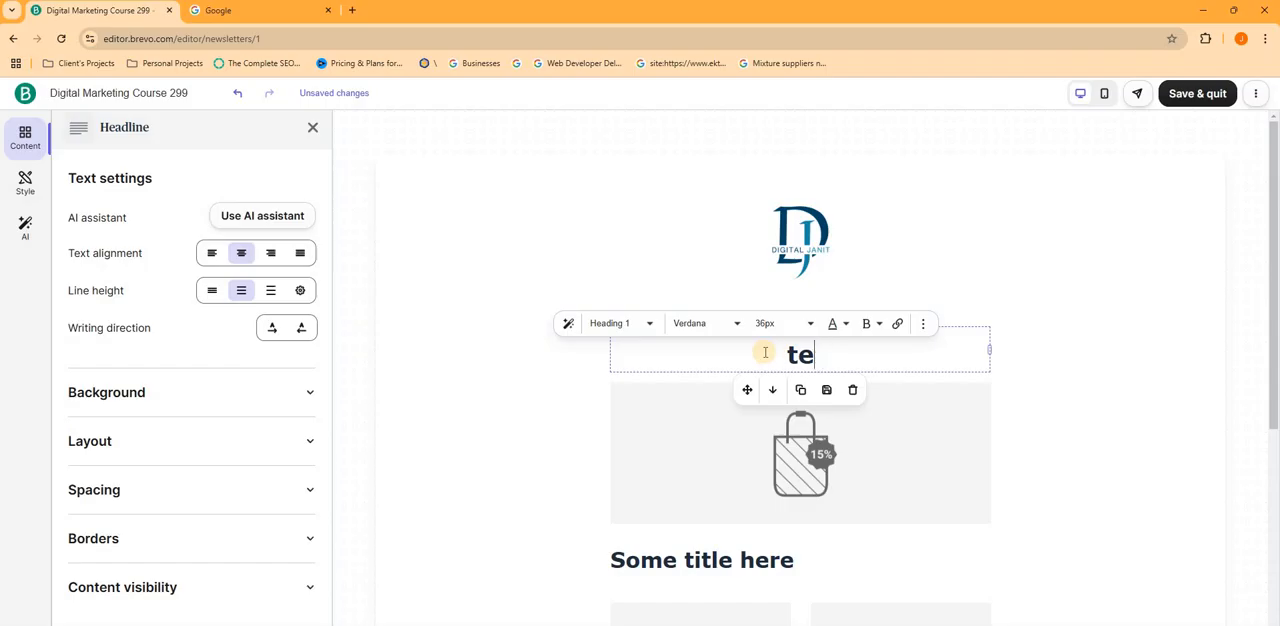
{"action": "left_click", "coordinate": [312, 127]}
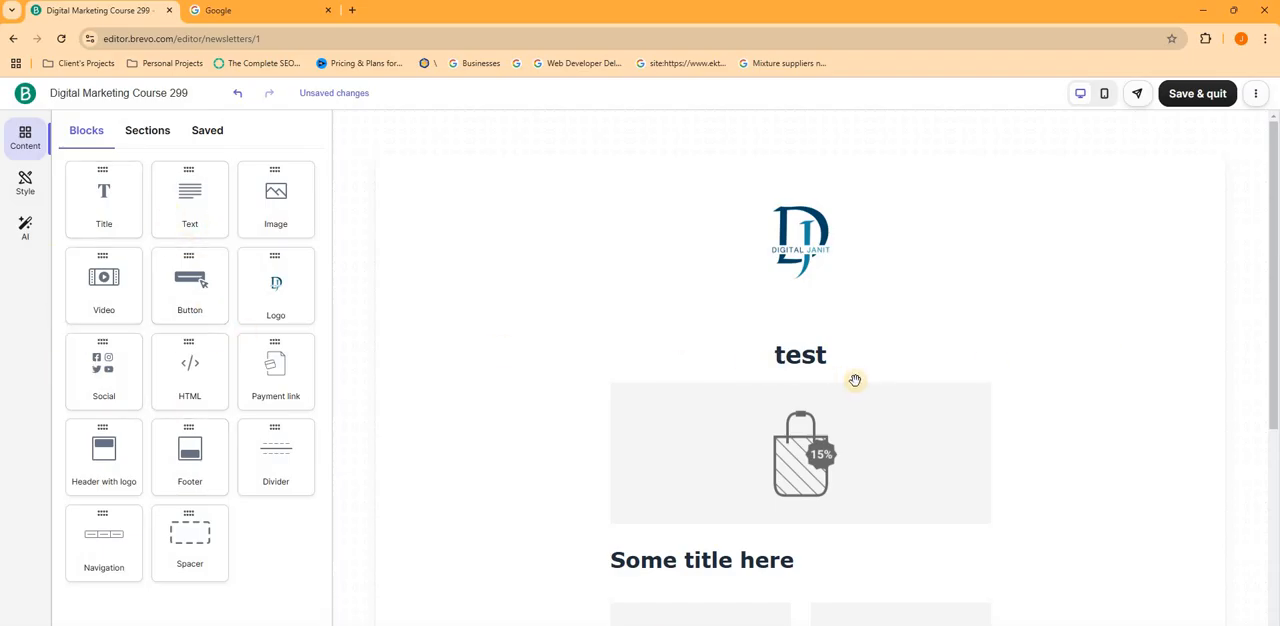
{"action": "scroll", "coordinate": [727, 424], "scroll_direction": "down", "scroll_amount": 5}
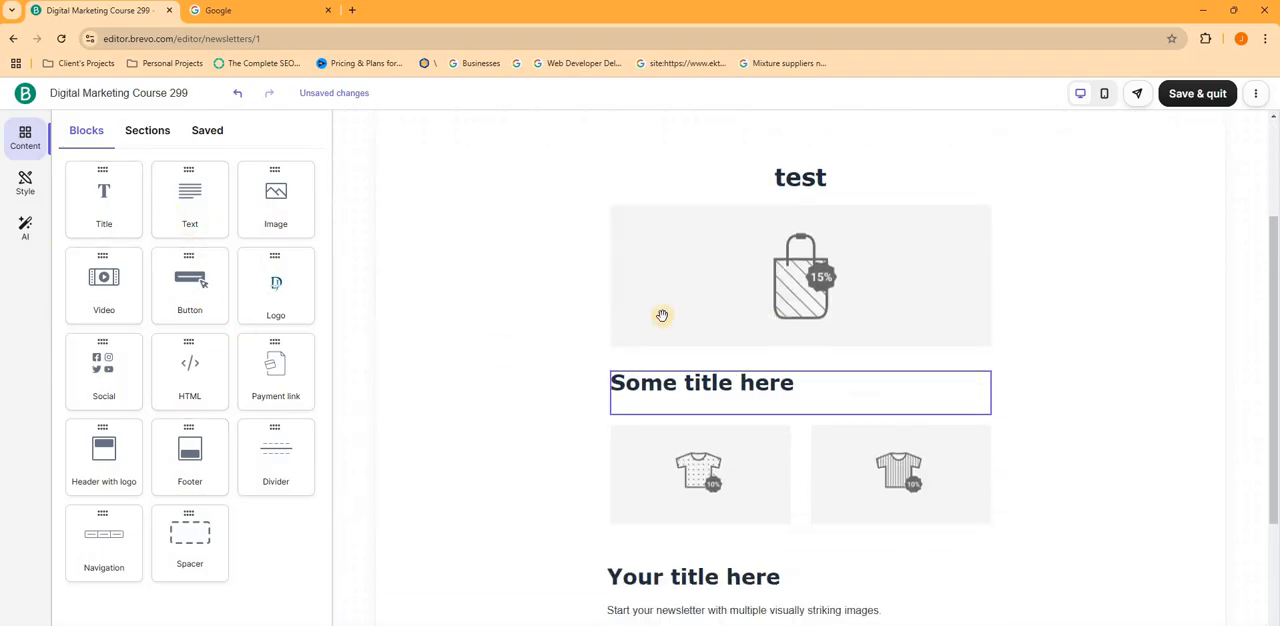
{"action": "scroll", "coordinate": [780, 226], "scroll_direction": "up", "scroll_amount": 1}
{"action": "scroll", "coordinate": [757, 320], "scroll_direction": "down", "scroll_amount": 1}
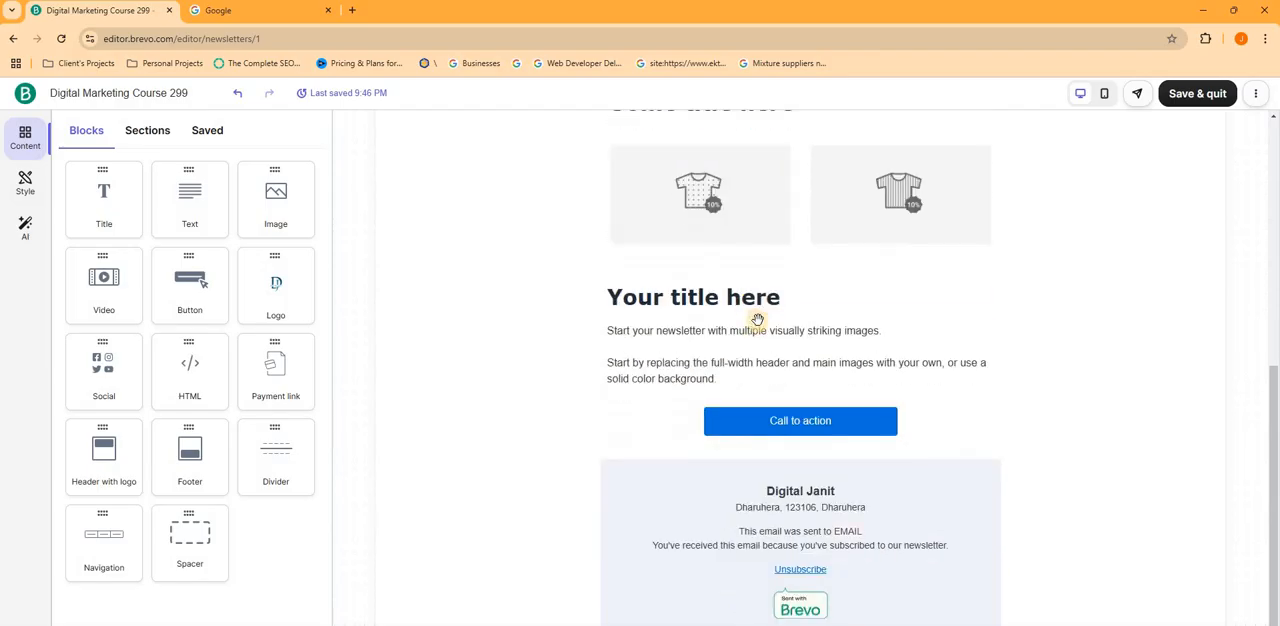
{"action": "scroll", "coordinate": [631, 184], "scroll_direction": "up", "scroll_amount": 4}
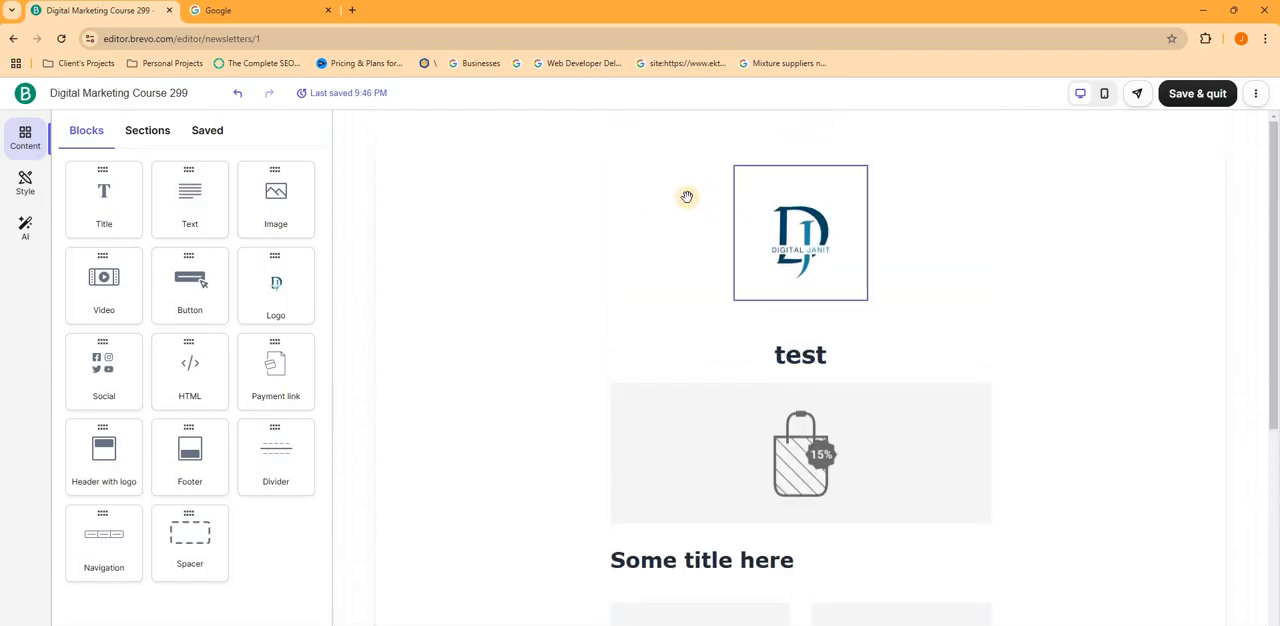
- Examine the email layout from the logo and headline down to the call-to-action button and footer
{"action": "scroll", "coordinate": [602, 179], "scroll_direction": "down", "scroll_amount": 1}
{"action": "scroll", "coordinate": [849, 211], "scroll_direction": "down", "scroll_amount": 2}
{"action": "scroll", "coordinate": [771, 263], "scroll_direction": "up", "scroll_amount": 2}
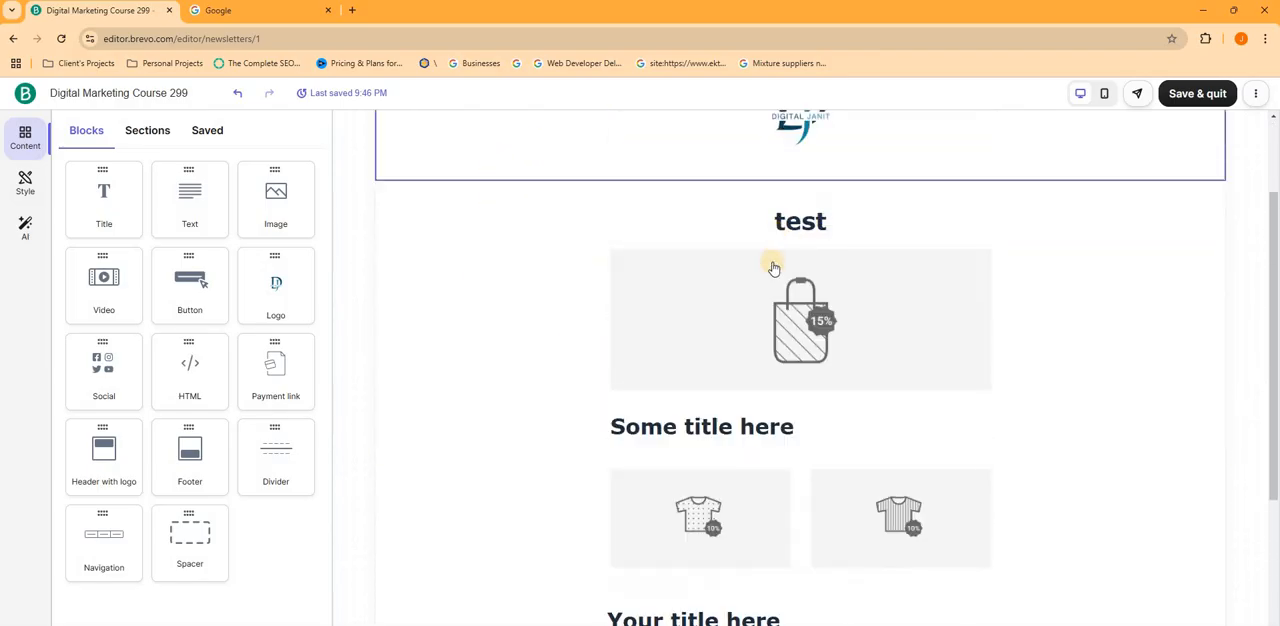
{"action": "scroll", "coordinate": [757, 420], "scroll_direction": "down", "scroll_amount": 1}
{"action": "scroll", "coordinate": [761, 437], "scroll_direction": "down", "scroll_amount": 3}
{"action": "scroll", "coordinate": [666, 480], "scroll_direction": "up", "scroll_amount": 2}
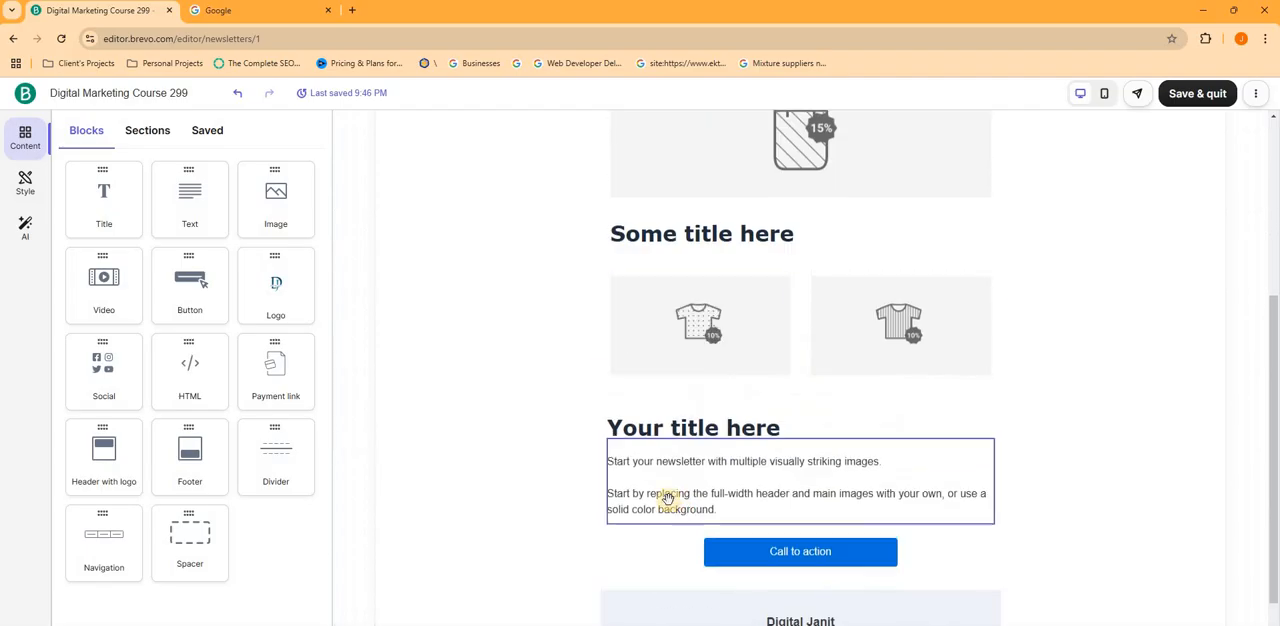
{"action": "scroll", "coordinate": [662, 490], "scroll_direction": "down", "scroll_amount": 2}
{"action": "key", "text": "alt+Tab"}
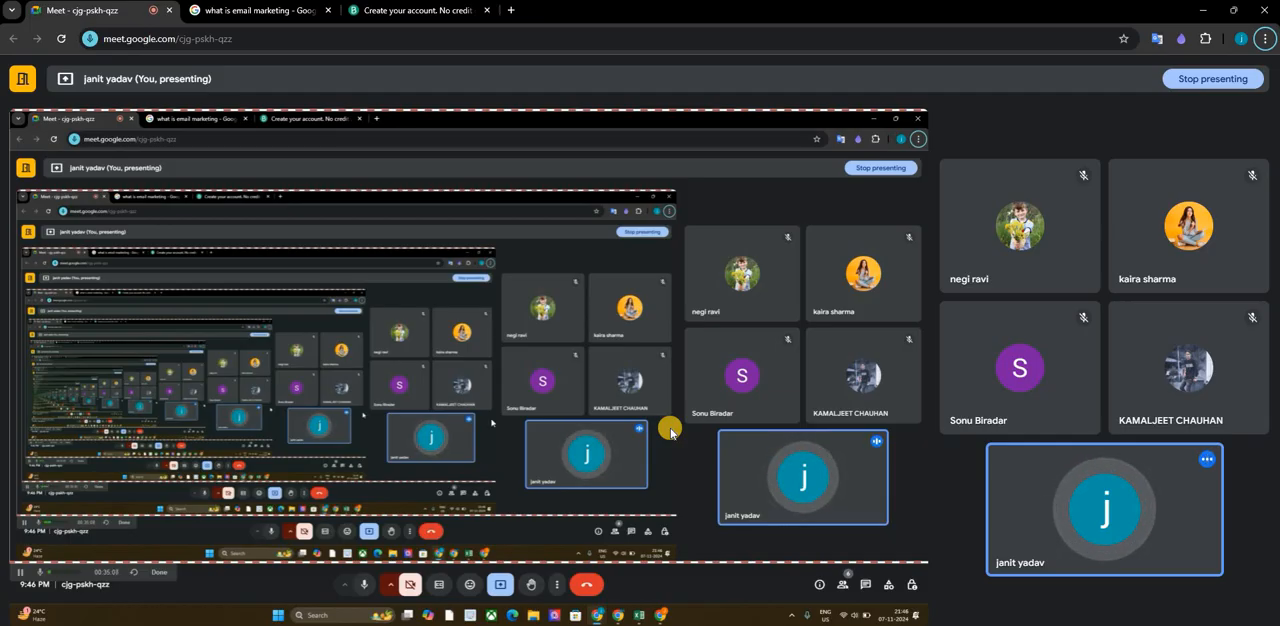
{"action": "key", "text": "alt+Tab"}
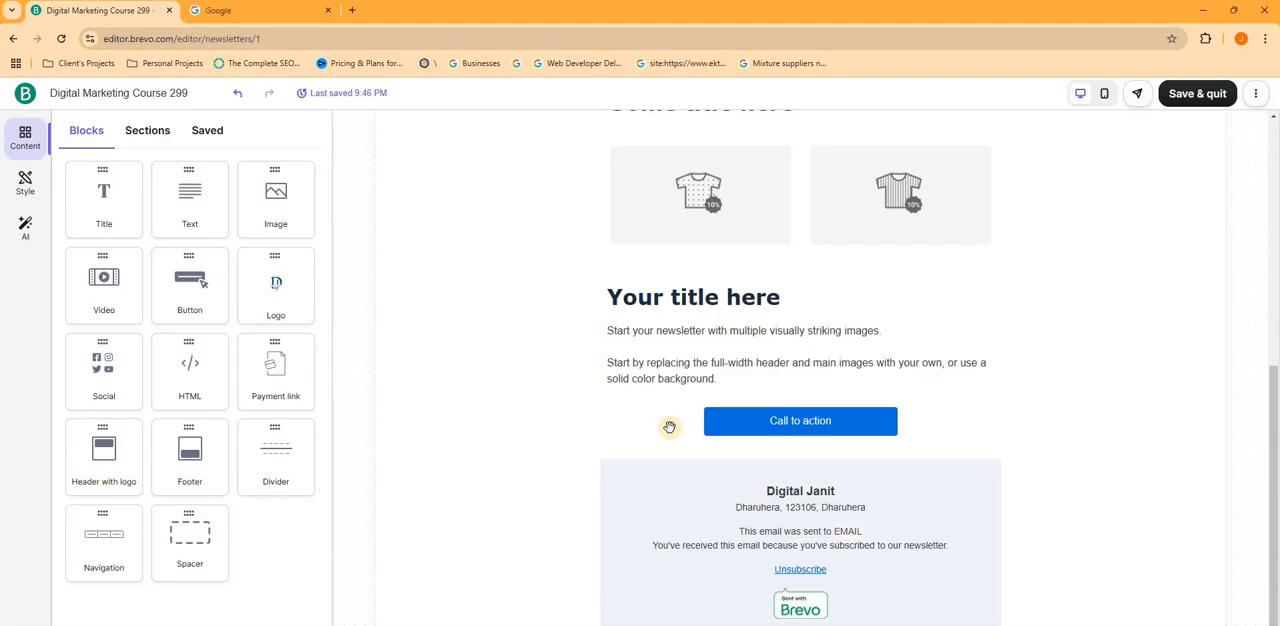
{"action": "scroll", "coordinate": [727, 453], "scroll_direction": "up", "scroll_amount": 5}
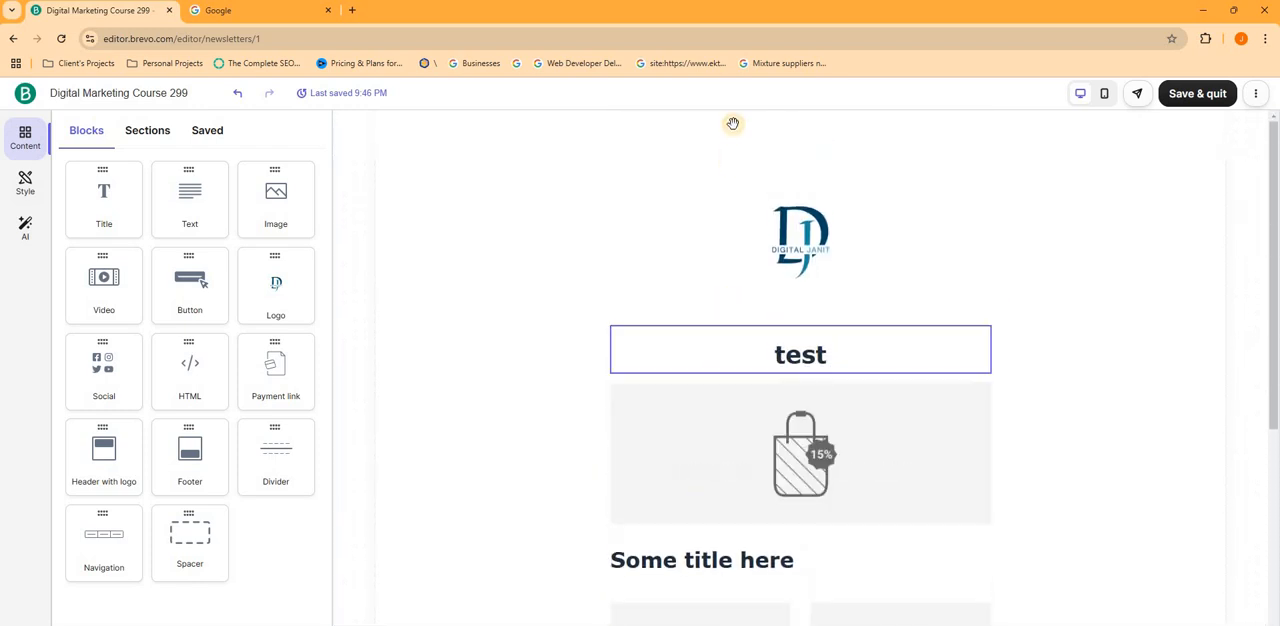
{"action": "scroll", "coordinate": [733, 400], "scroll_direction": "down", "scroll_amount": 5}
{"action": "key", "text": "alt+Tab"}
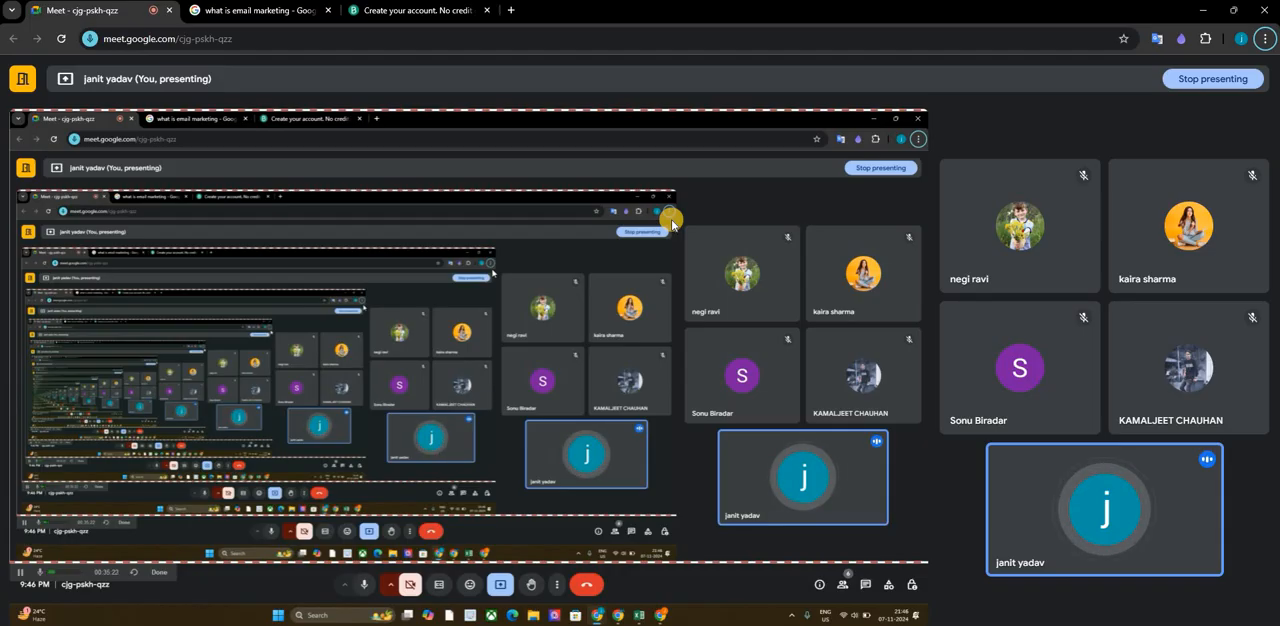
{"action": "key", "text": "Tab"}
{"action": "key", "text": "alt+Tab"}
- Give the email design a last check, save it and return to the campaign setup
{"action": "scroll", "coordinate": [671, 546], "scroll_direction": "up", "scroll_amount": 2}
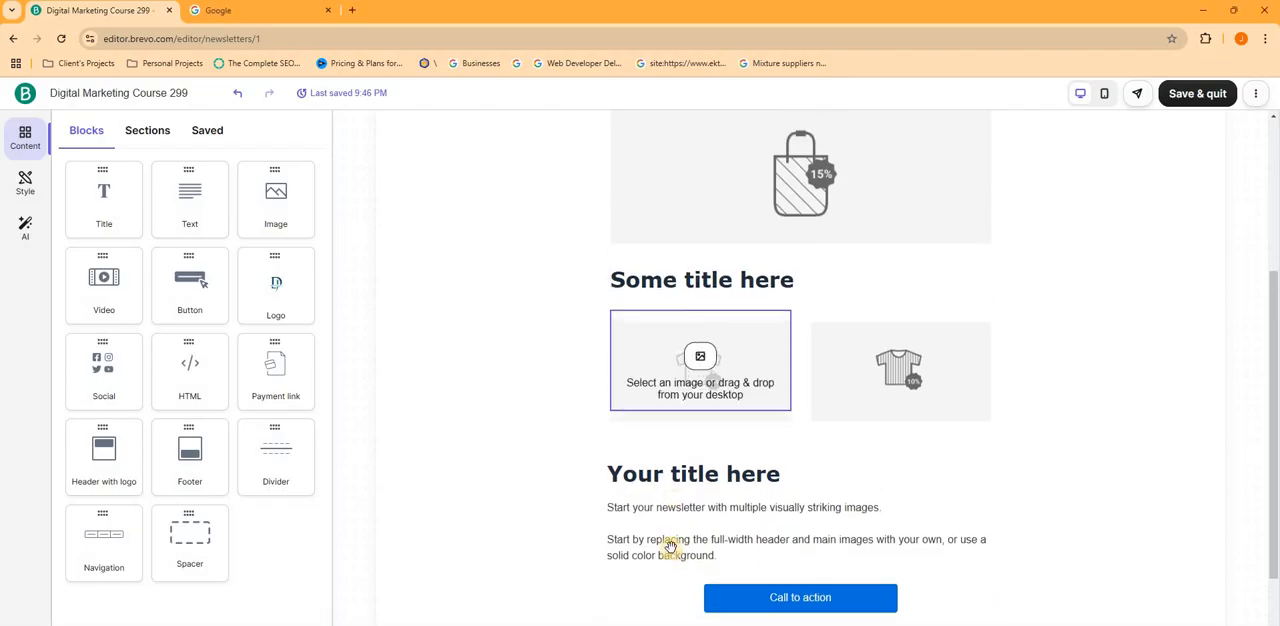
{"action": "scroll", "coordinate": [680, 407], "scroll_direction": "down", "scroll_amount": 2}
{"action": "scroll", "coordinate": [681, 408], "scroll_direction": "down", "scroll_amount": 1}
{"action": "scroll", "coordinate": [743, 243], "scroll_direction": "up", "scroll_amount": 4}
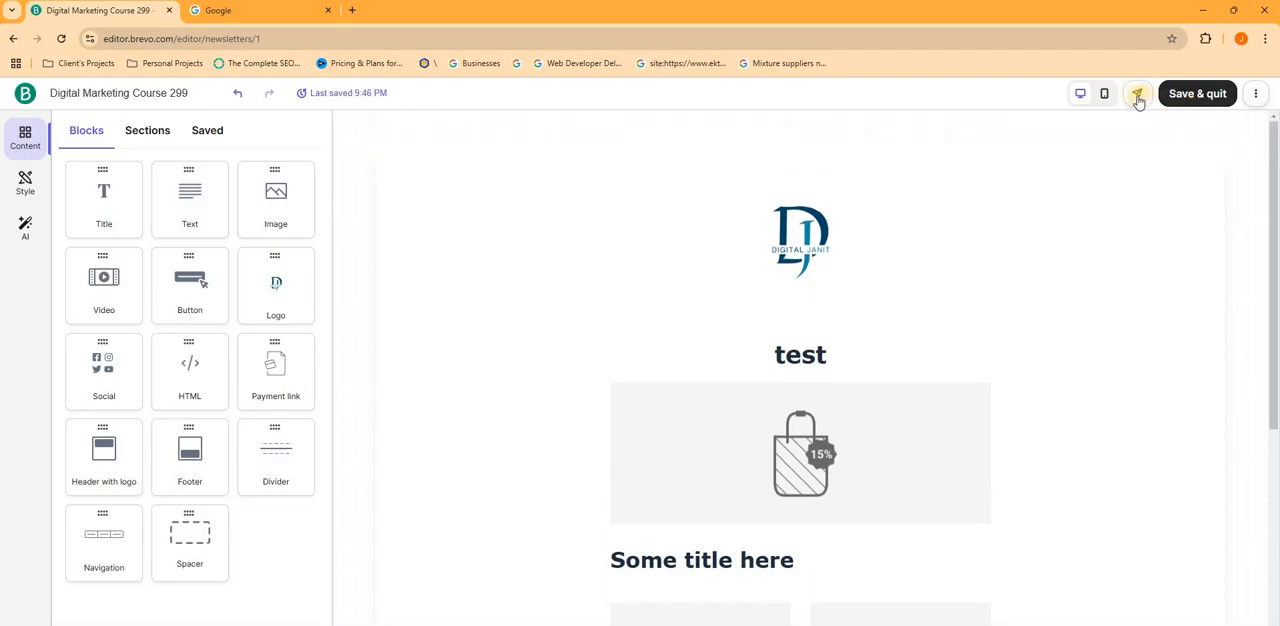
{"action": "left_click", "coordinate": [1189, 97]}
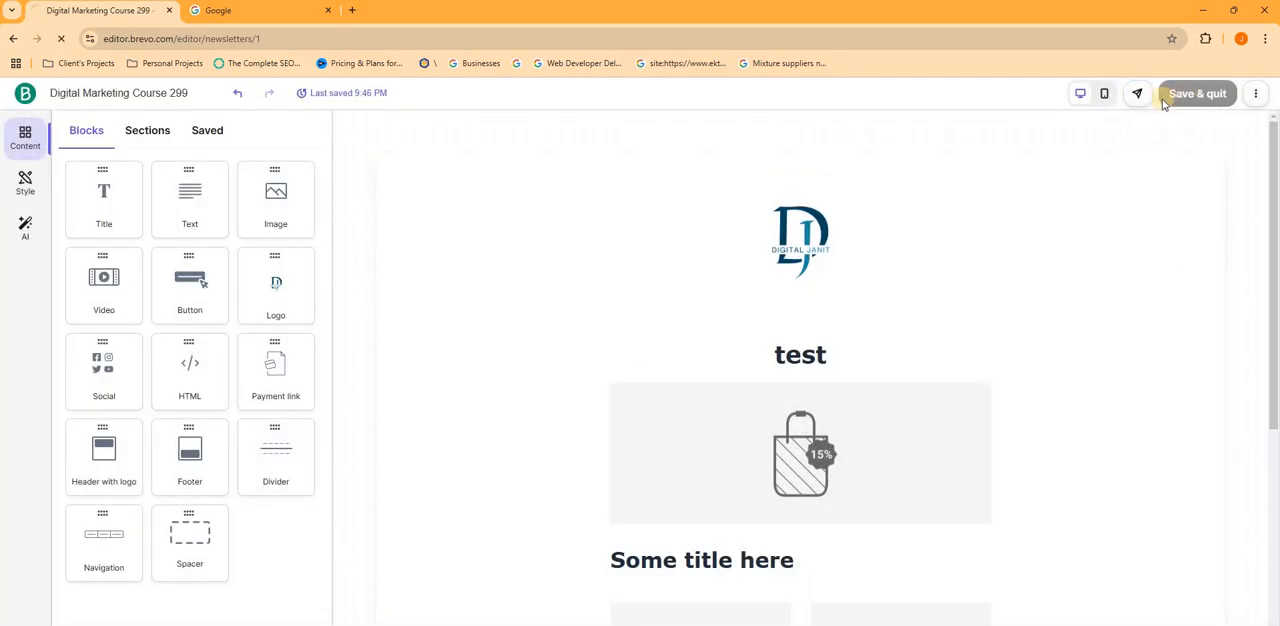
- Review the campaign's subject and design sections and open its additional settings for editing
{"action": "scroll", "coordinate": [822, 313], "scroll_direction": "down", "scroll_amount": 1}
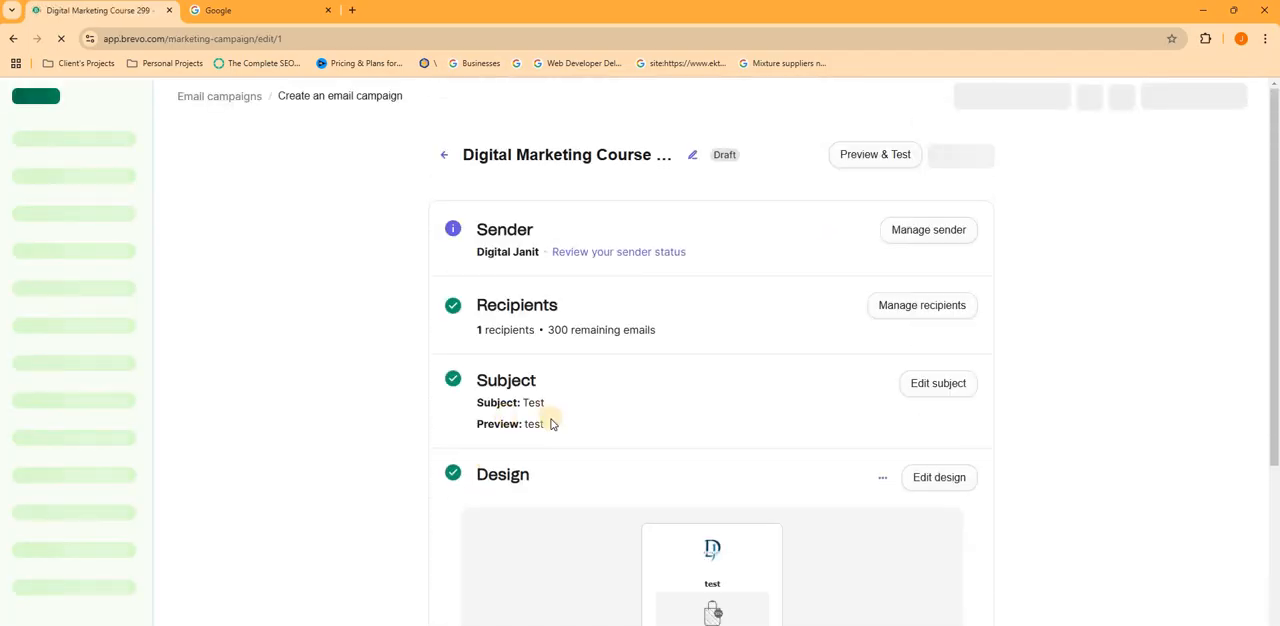
{"action": "scroll", "coordinate": [551, 420], "scroll_direction": "down", "scroll_amount": 2}
{"action": "scroll", "coordinate": [706, 371], "scroll_direction": "down", "scroll_amount": 2}
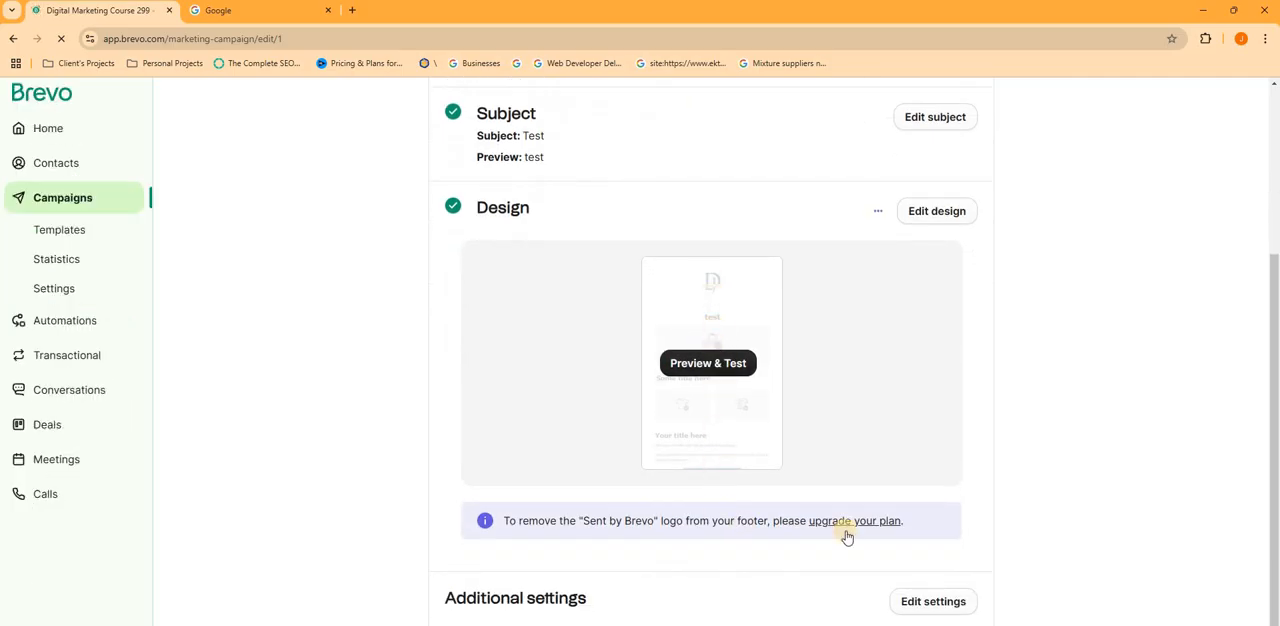
{"action": "scroll", "coordinate": [912, 540], "scroll_direction": "down", "scroll_amount": 1}
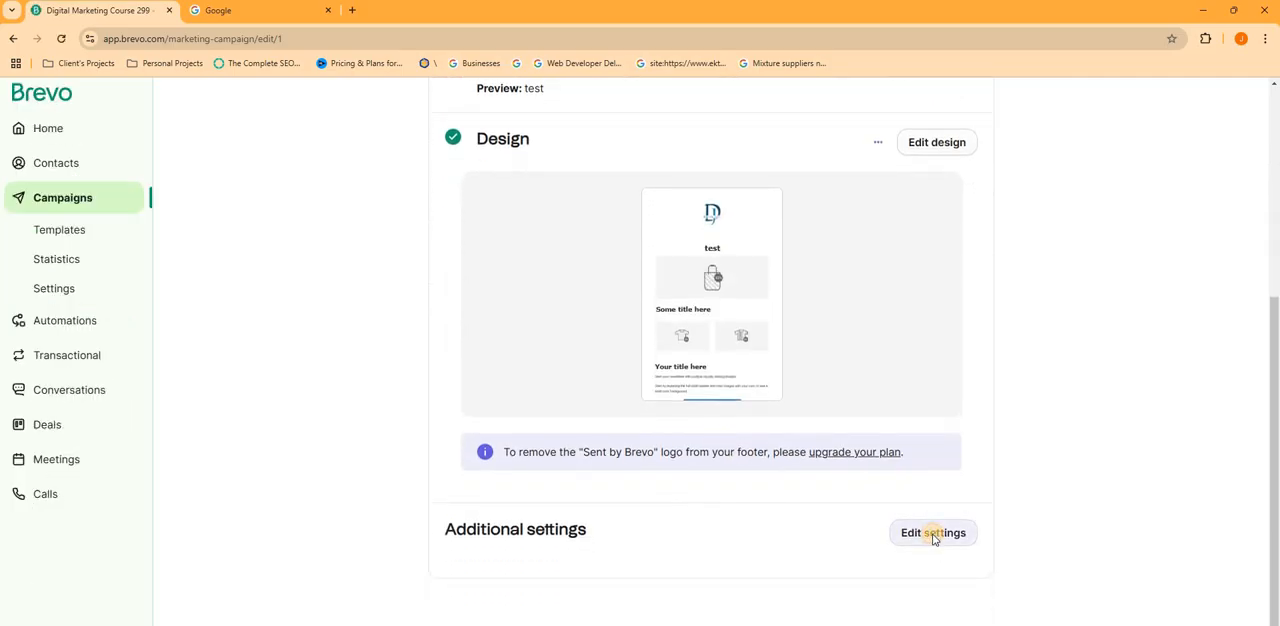
{"action": "left_click", "coordinate": [933, 535]}
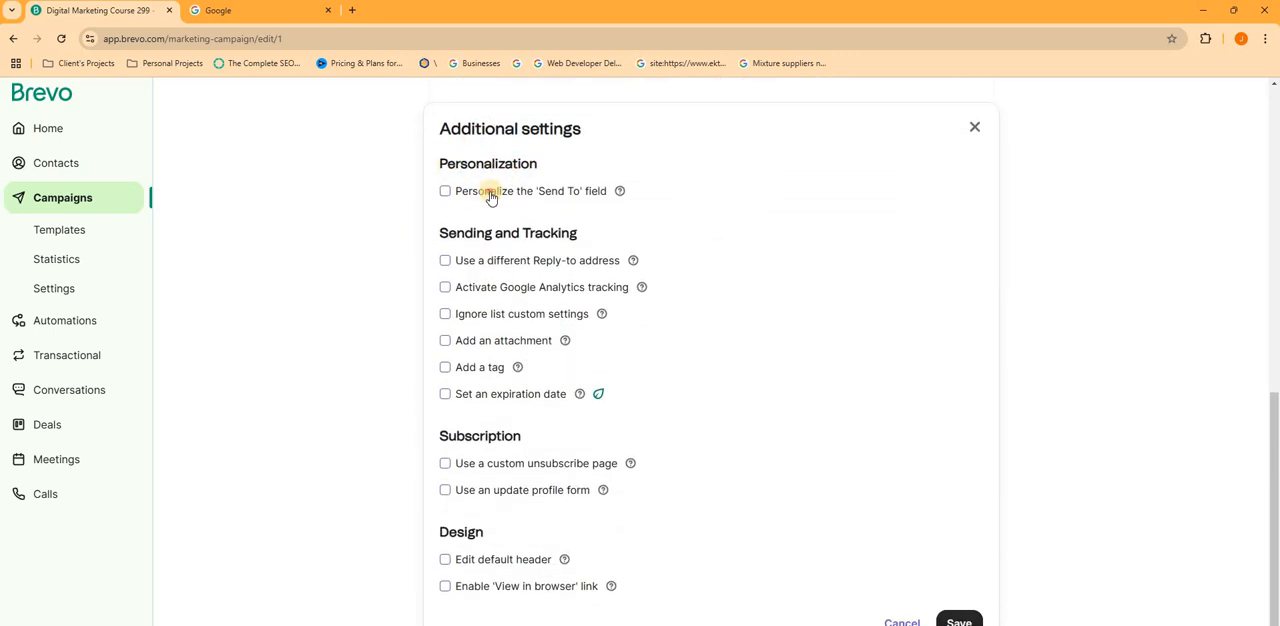
- Enable personalization of the 'Send To' field and insert the FIRSTNAME contact attribute
{"action": "left_click", "coordinate": [490, 195]}
{"action": "left_click", "coordinate": [497, 211]}
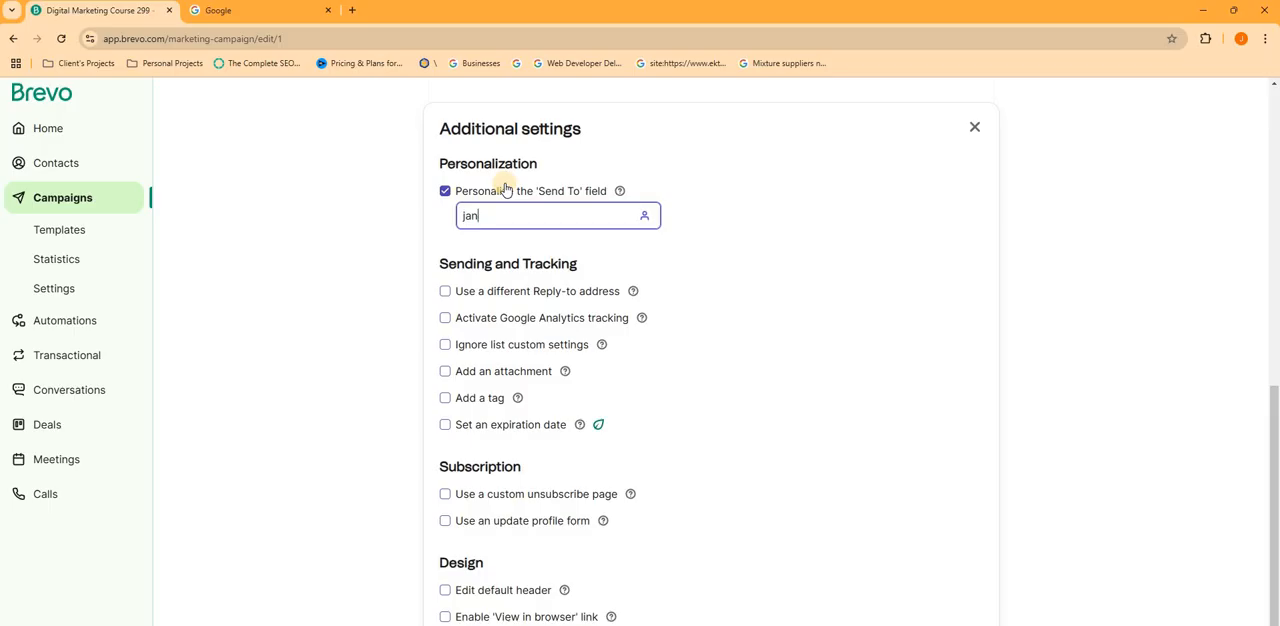
{"action": "double_click", "coordinate": [446, 192]}
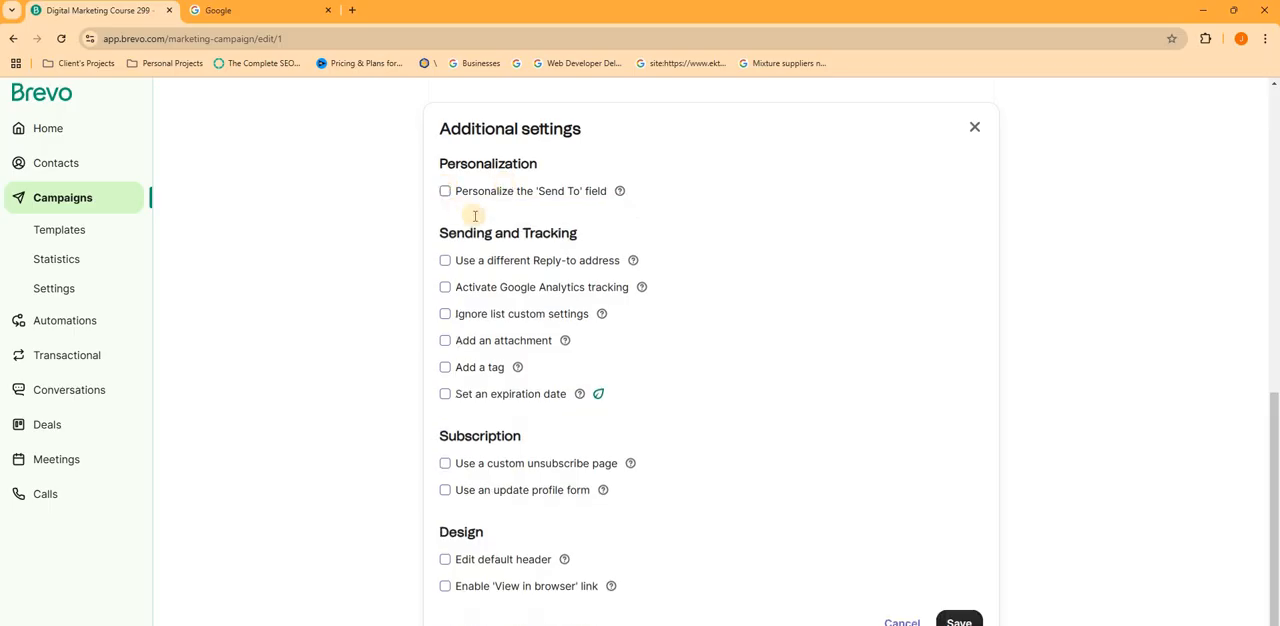
{"action": "left_click", "coordinate": [643, 217]}
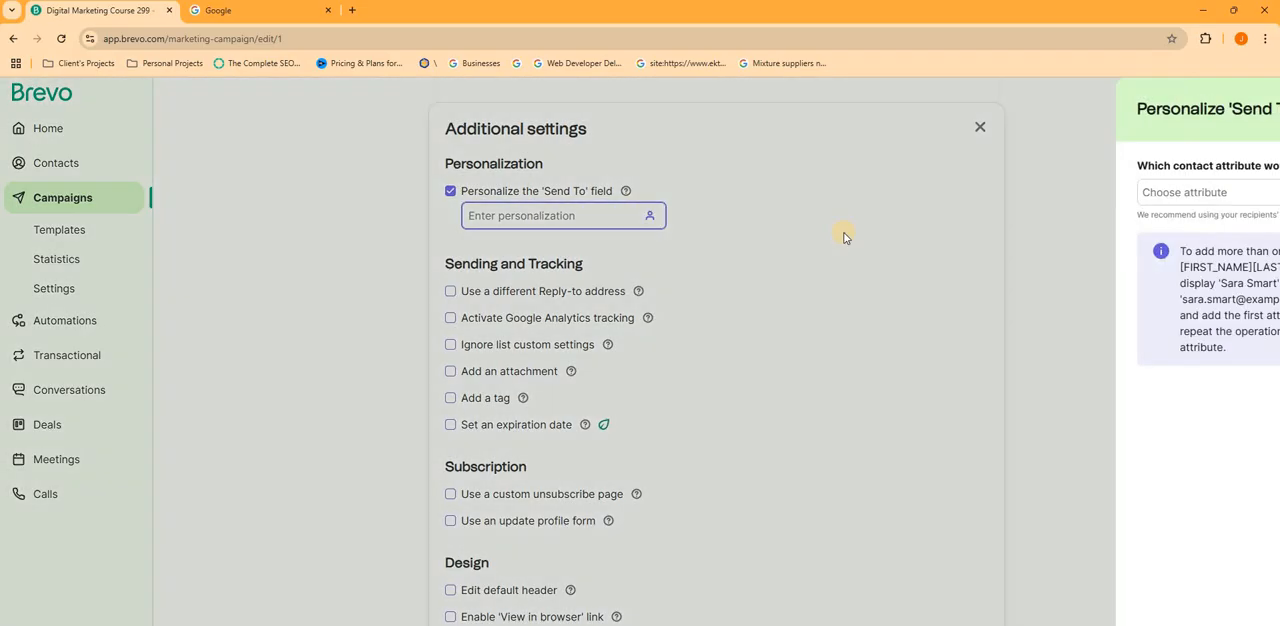
{"action": "left_click", "coordinate": [1023, 191]}
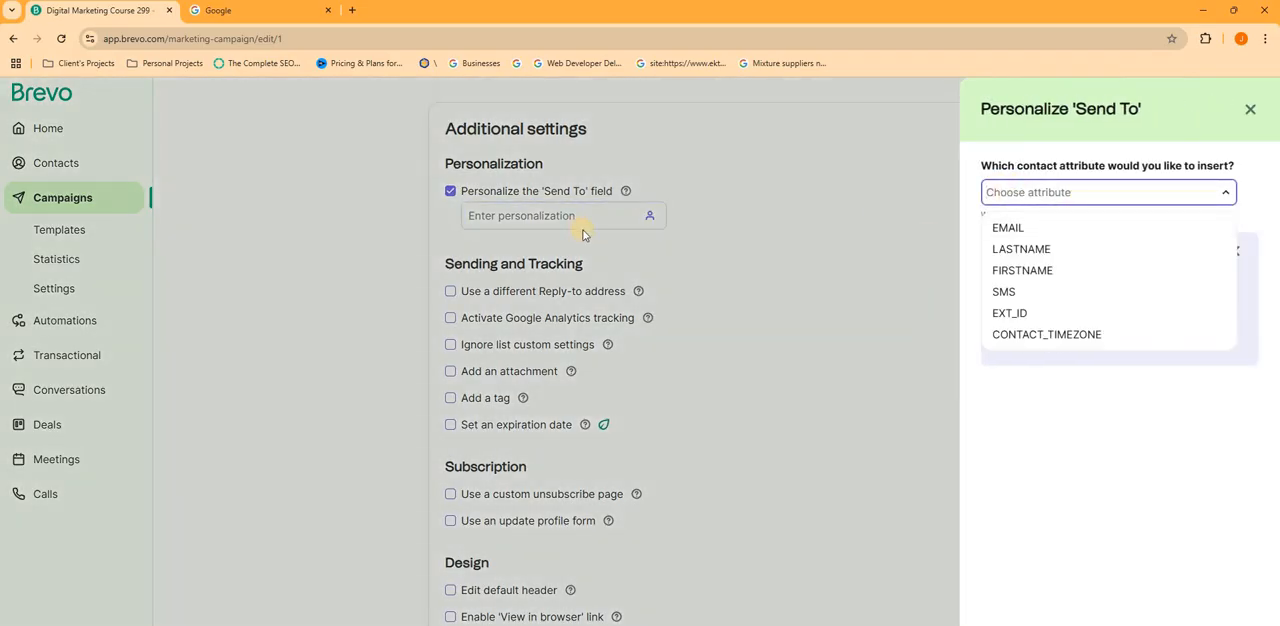
{"action": "left_click", "coordinate": [1022, 270]}
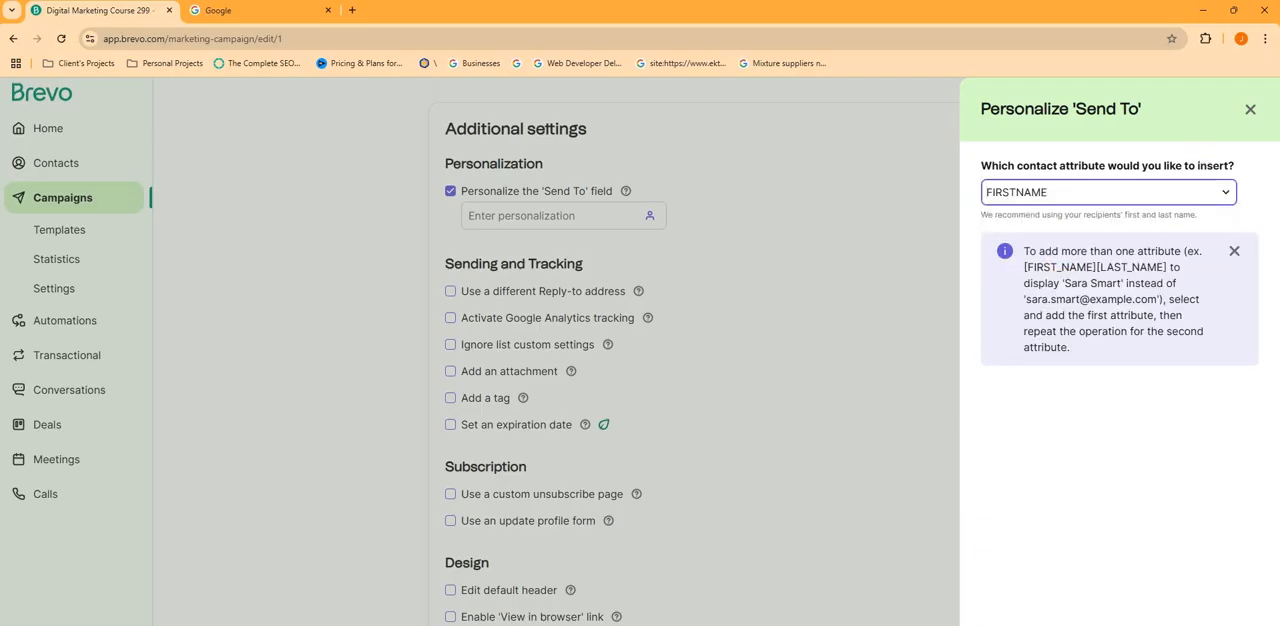
{"action": "left_click", "coordinate": [580, 318]}
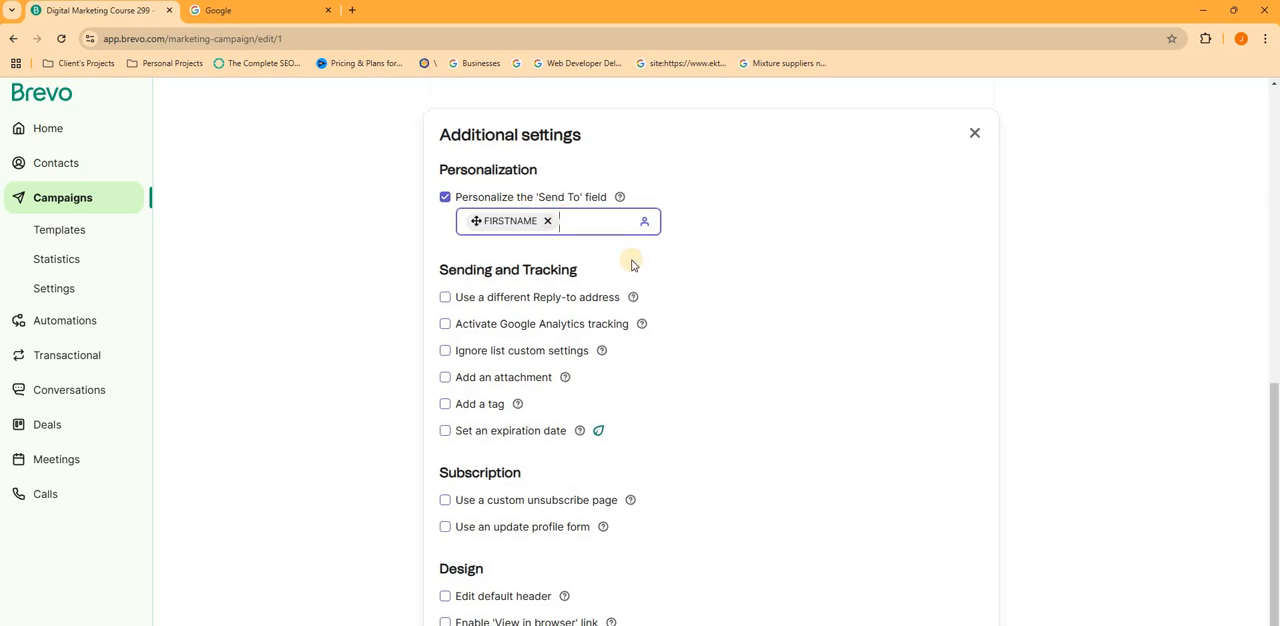
- Review the tracking, subscription and design options without enabling any, and save the additional settings
{"action": "scroll", "coordinate": [625, 464], "scroll_direction": "up", "scroll_amount": 5}
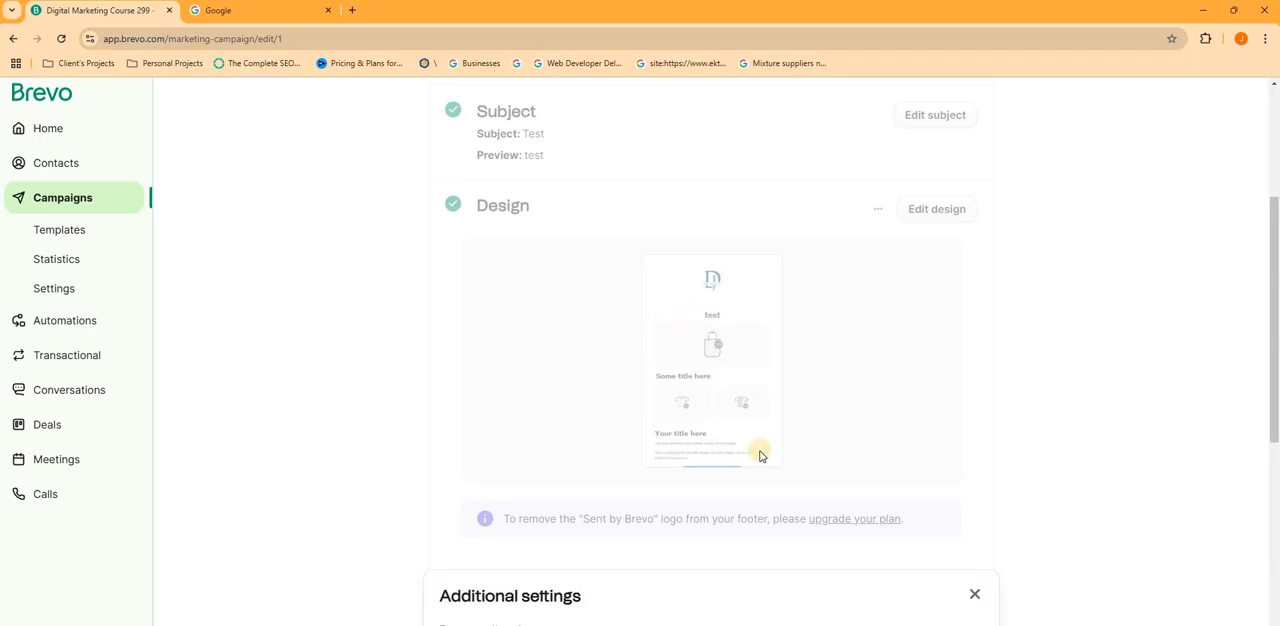
{"action": "scroll", "coordinate": [760, 455], "scroll_direction": "down", "scroll_amount": 6}
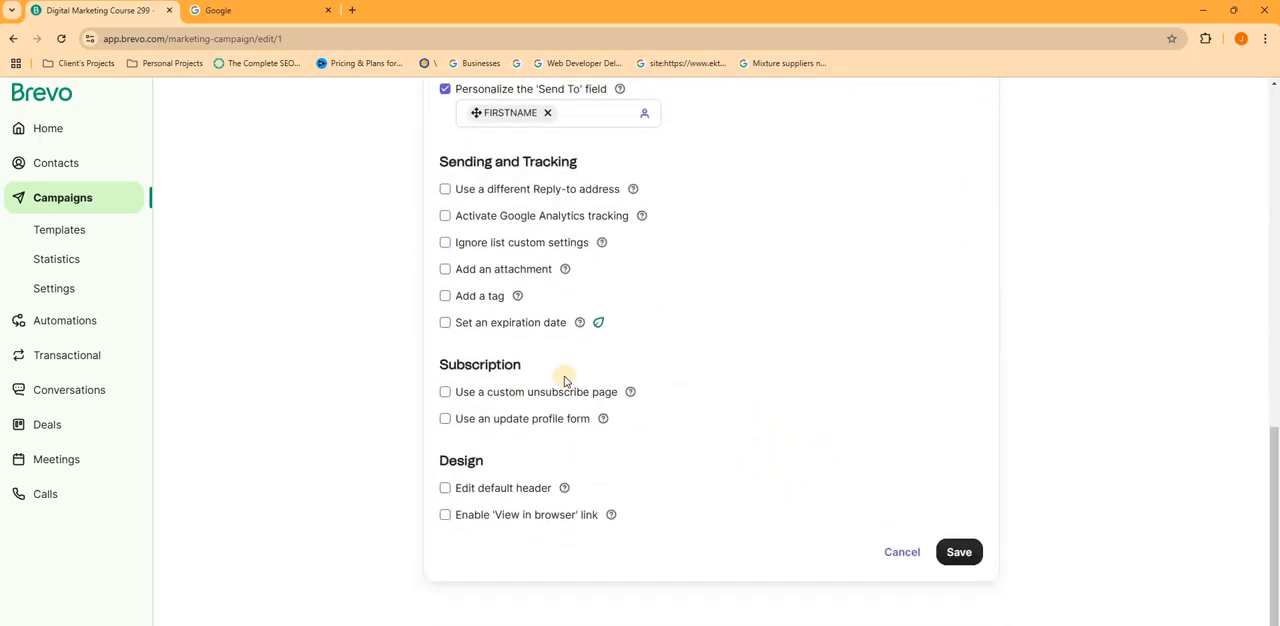
{"action": "scroll", "coordinate": [565, 381], "scroll_direction": "up", "scroll_amount": 1}
{"action": "left_click", "coordinate": [966, 616]}
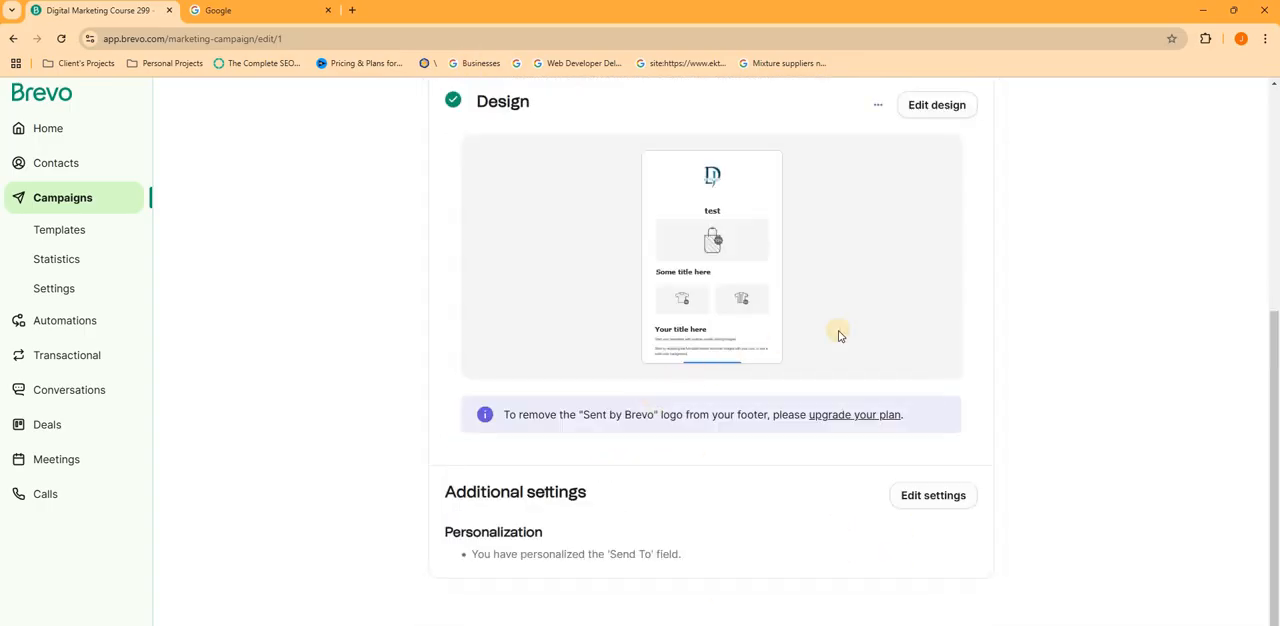
- Open the campaign's preview and test view and check the sender, subject, preview text and email content
{"action": "scroll", "coordinate": [838, 336], "scroll_direction": "up", "scroll_amount": 4}
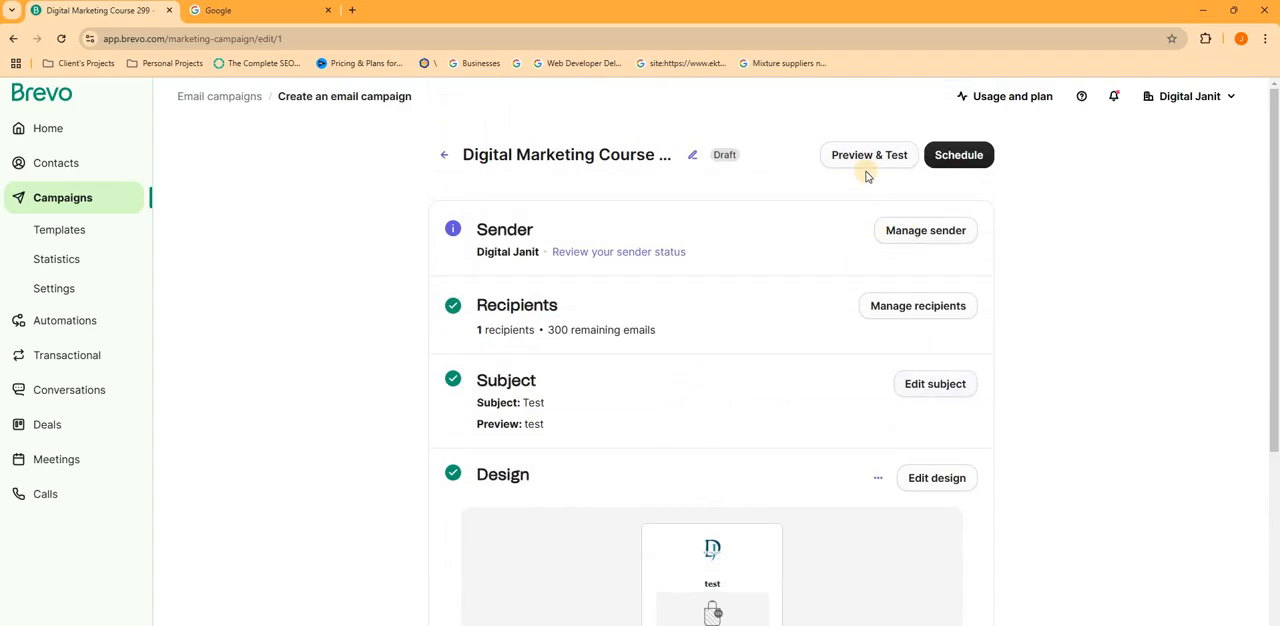
{"action": "left_click", "coordinate": [866, 155]}
{"action": "scroll", "coordinate": [440, 390], "scroll_direction": "down", "scroll_amount": 2}
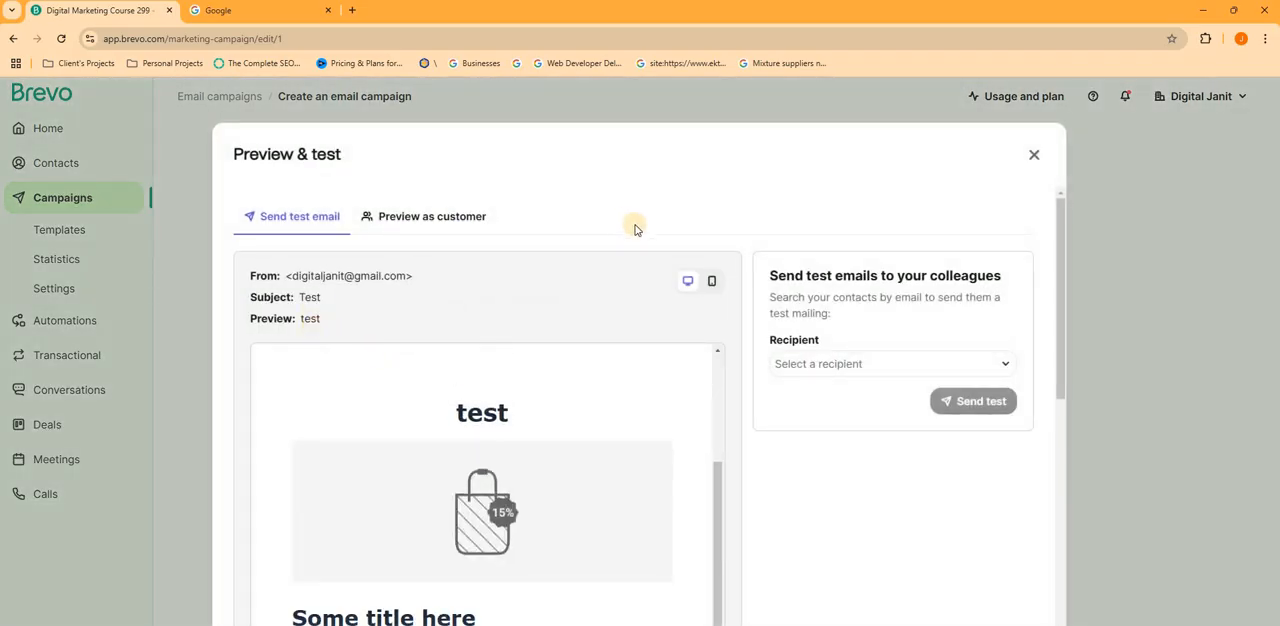
{"action": "scroll", "coordinate": [600, 380], "scroll_direction": "down", "scroll_amount": 5}
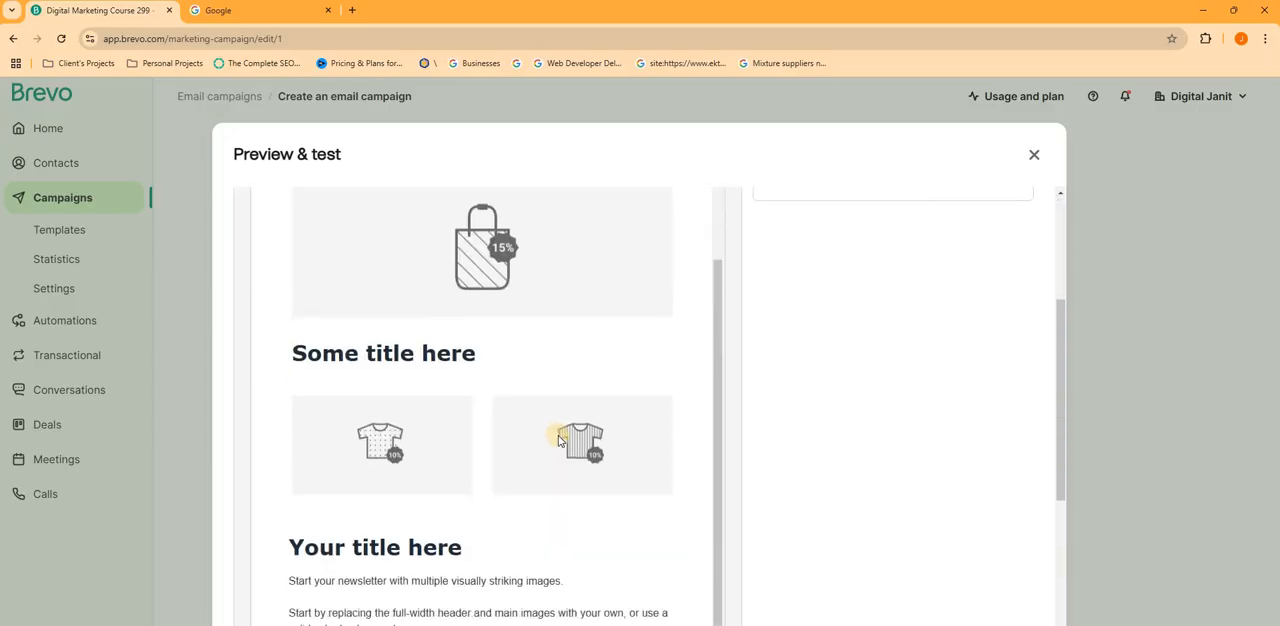
{"action": "scroll", "coordinate": [548, 452], "scroll_direction": "down", "scroll_amount": 1}
{"action": "scroll", "coordinate": [520, 430], "scroll_direction": "up", "scroll_amount": 7}
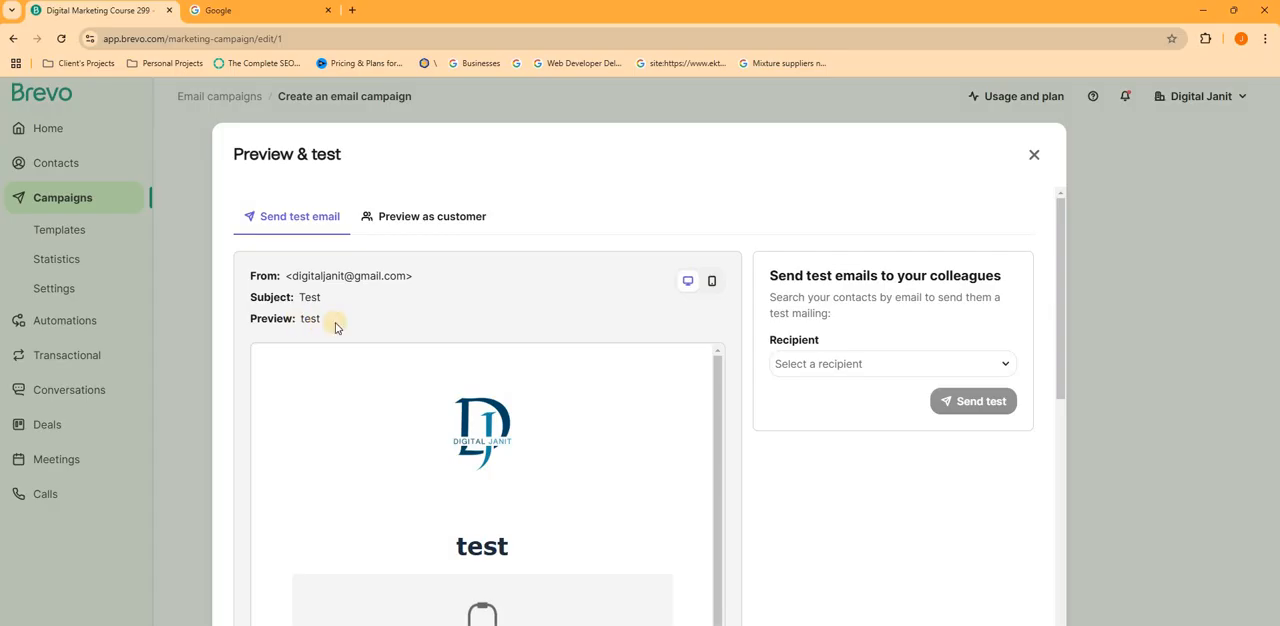
- Select the listed e-mail address as the test recipient and send the test email
{"action": "left_click", "coordinate": [836, 372]}
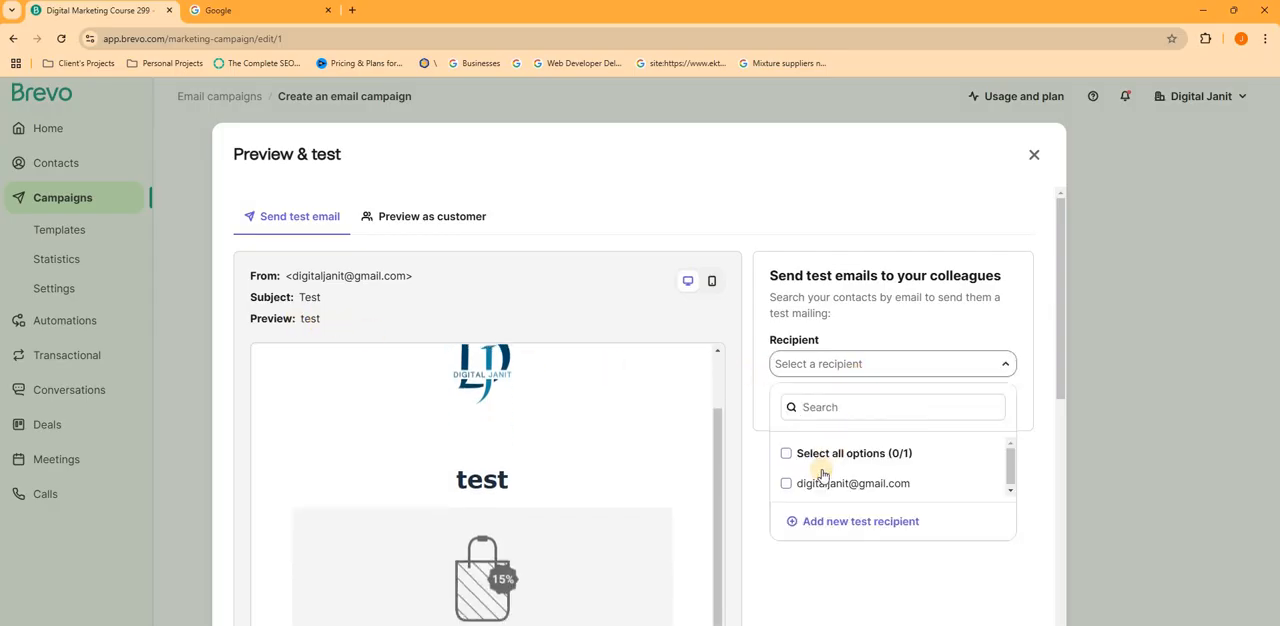
{"action": "left_click", "coordinate": [798, 483]}
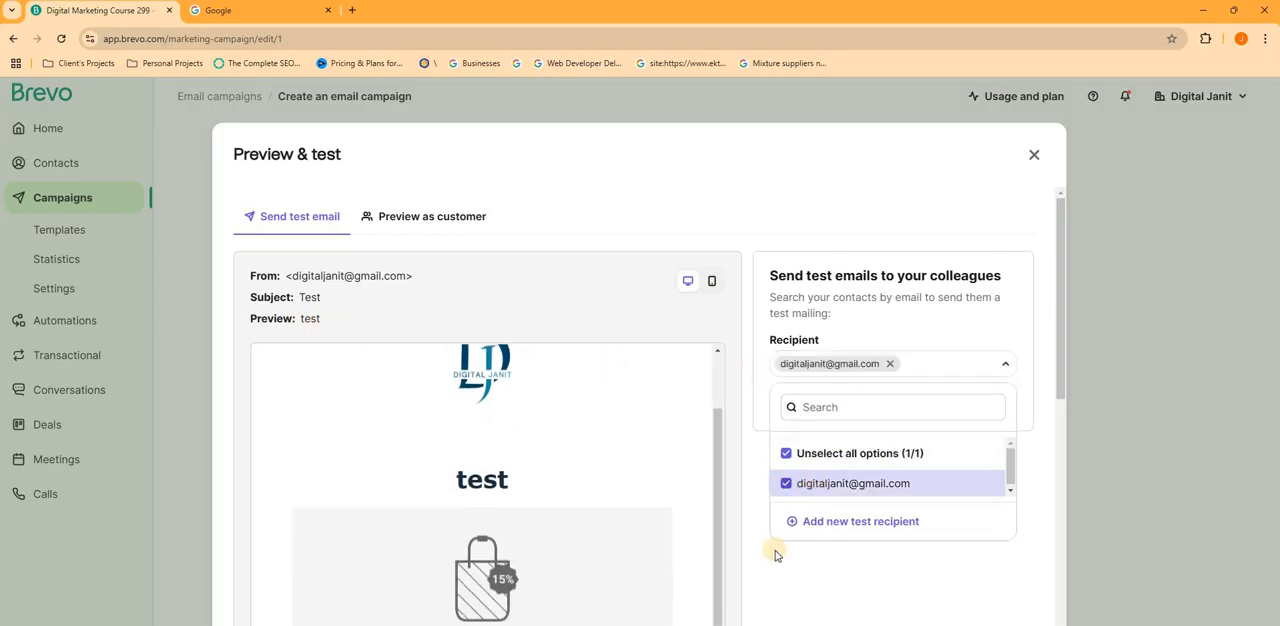
{"action": "left_click", "coordinate": [961, 403]}
{"action": "left_click", "coordinate": [961, 403]}
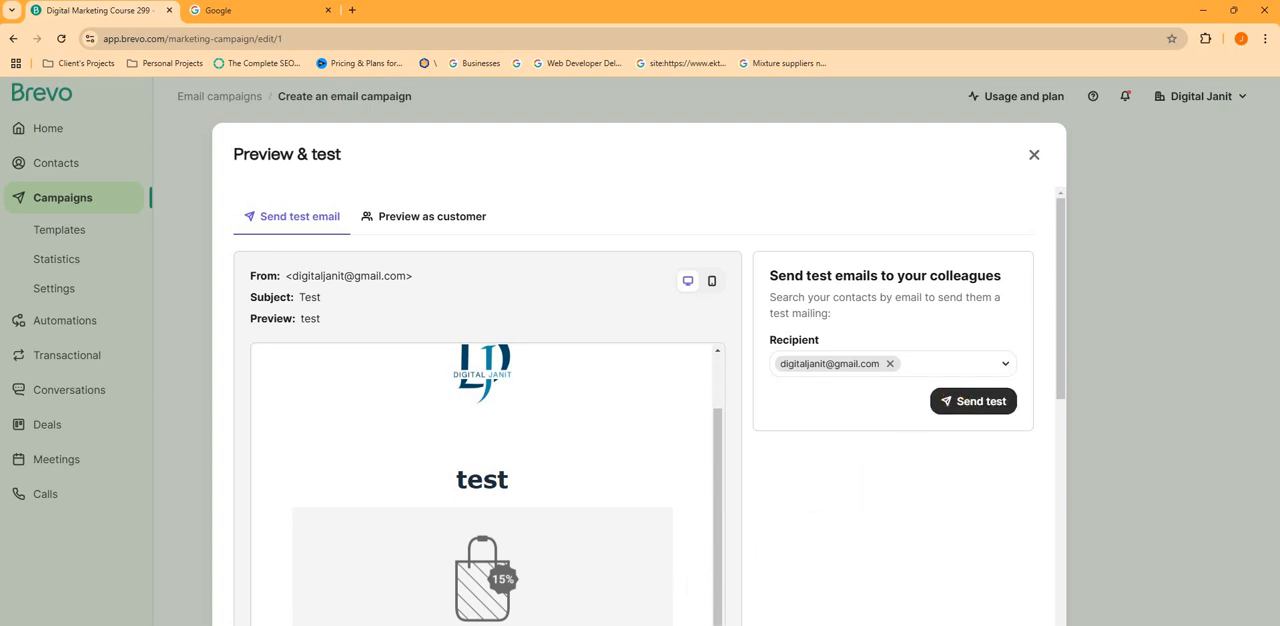
- Switch to Gmail in the Google tab, open the received "TEST - Test" email and examine its full content
{"action": "left_click", "coordinate": [262, 14]}
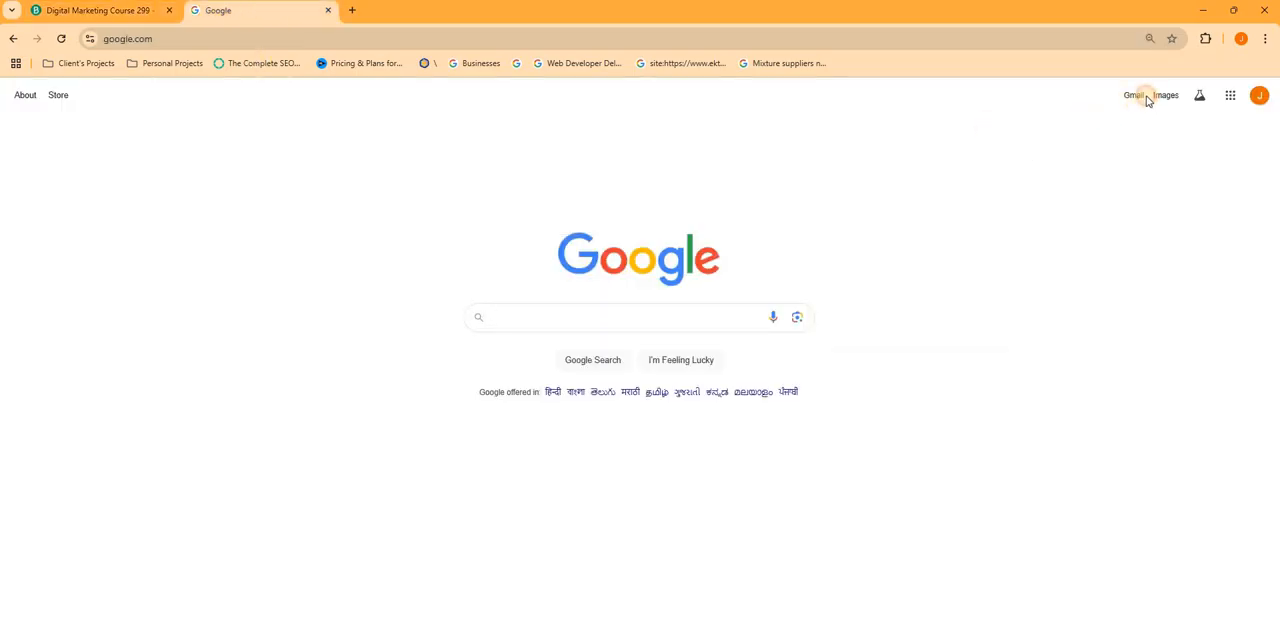
{"action": "left_click", "coordinate": [1141, 101]}
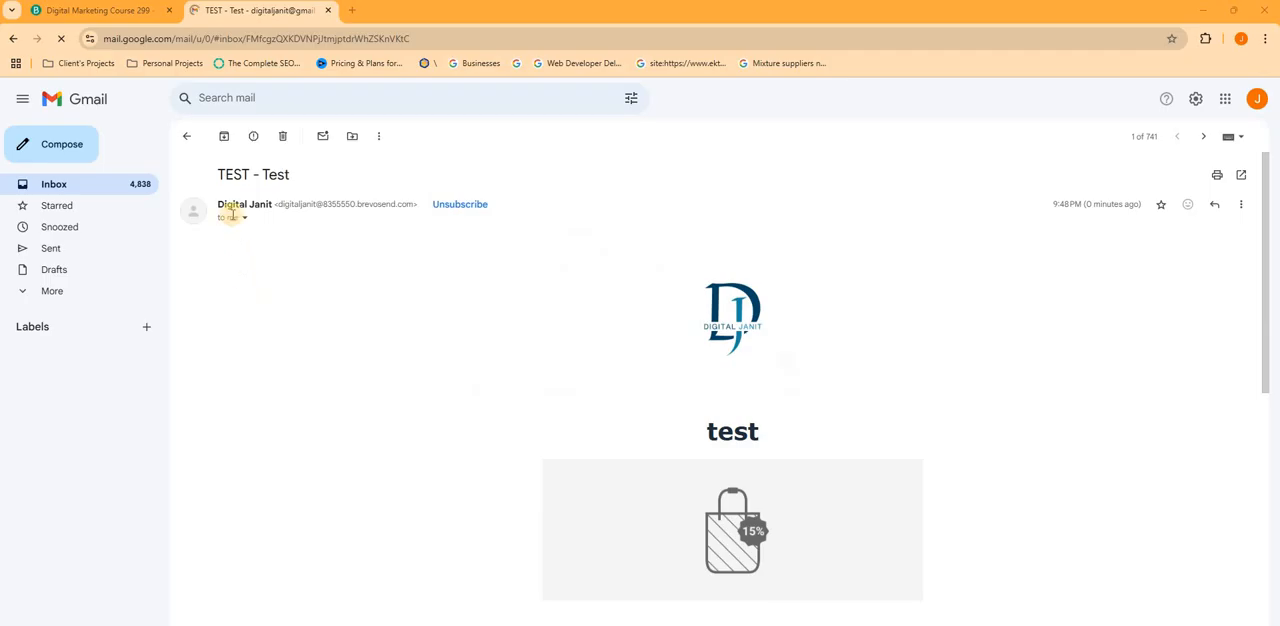
{"action": "scroll", "coordinate": [665, 340], "scroll_direction": "down", "scroll_amount": 6}
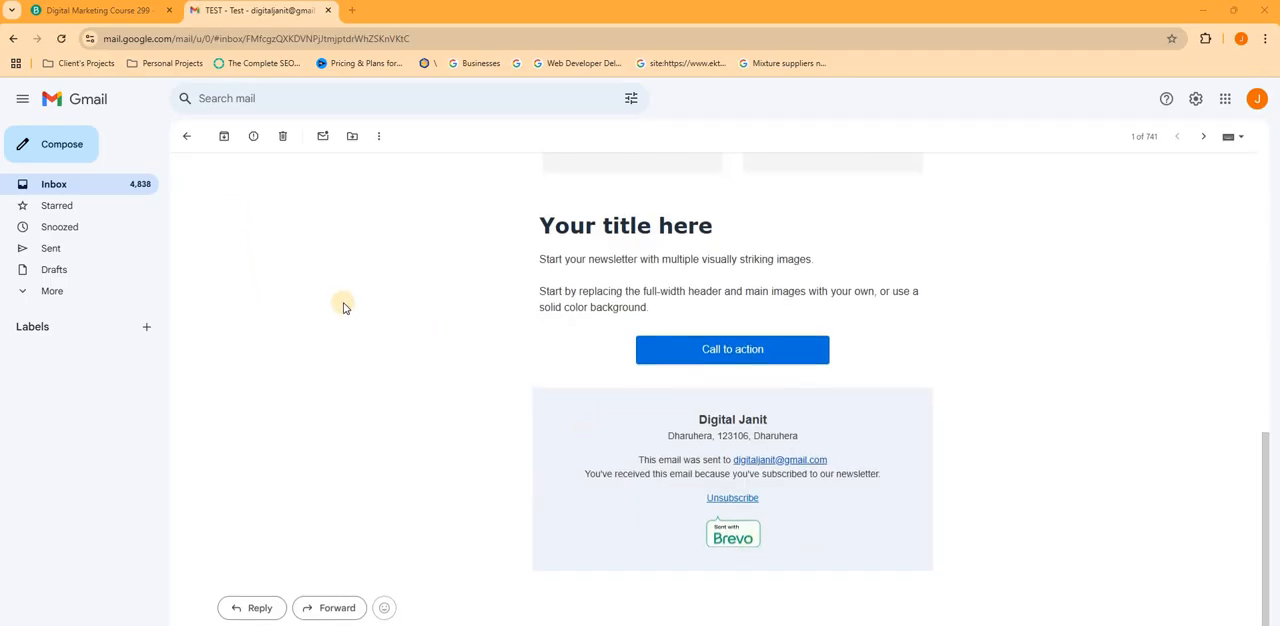
{"action": "scroll", "coordinate": [691, 283], "scroll_direction": "up", "scroll_amount": 6}
{"action": "scroll", "coordinate": [720, 300], "scroll_direction": "down", "scroll_amount": 4}
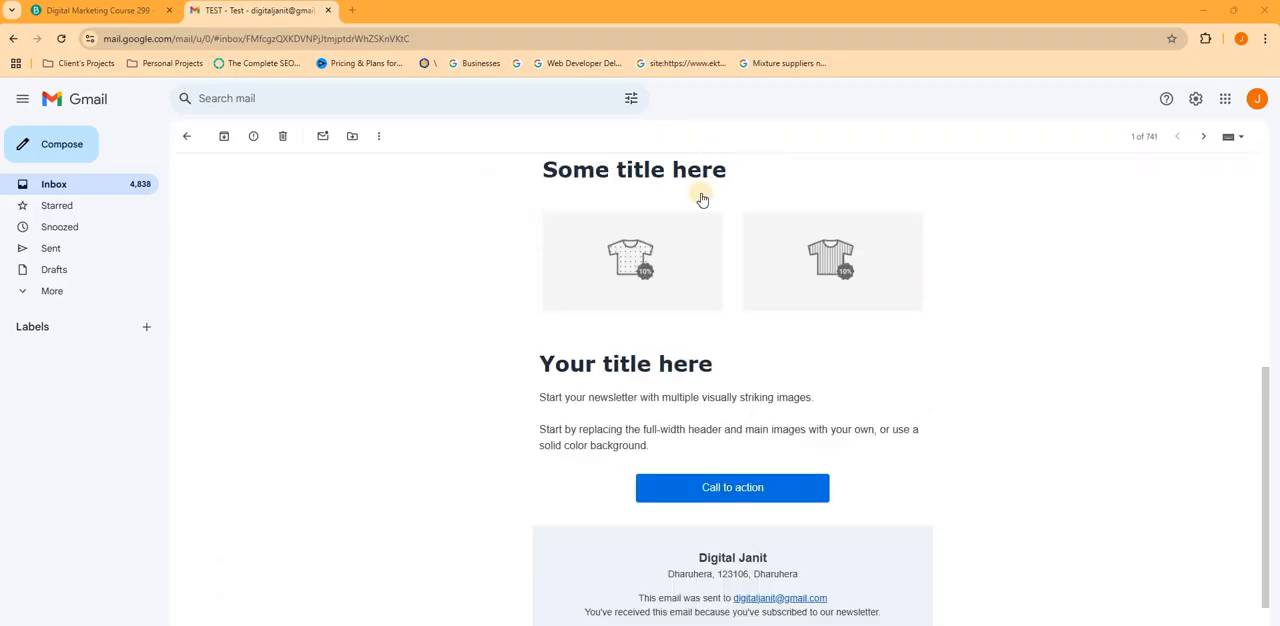
{"action": "scroll", "coordinate": [703, 197], "scroll_direction": "up", "scroll_amount": 4}
{"action": "scroll", "coordinate": [700, 250], "scroll_direction": "down", "scroll_amount": 8}
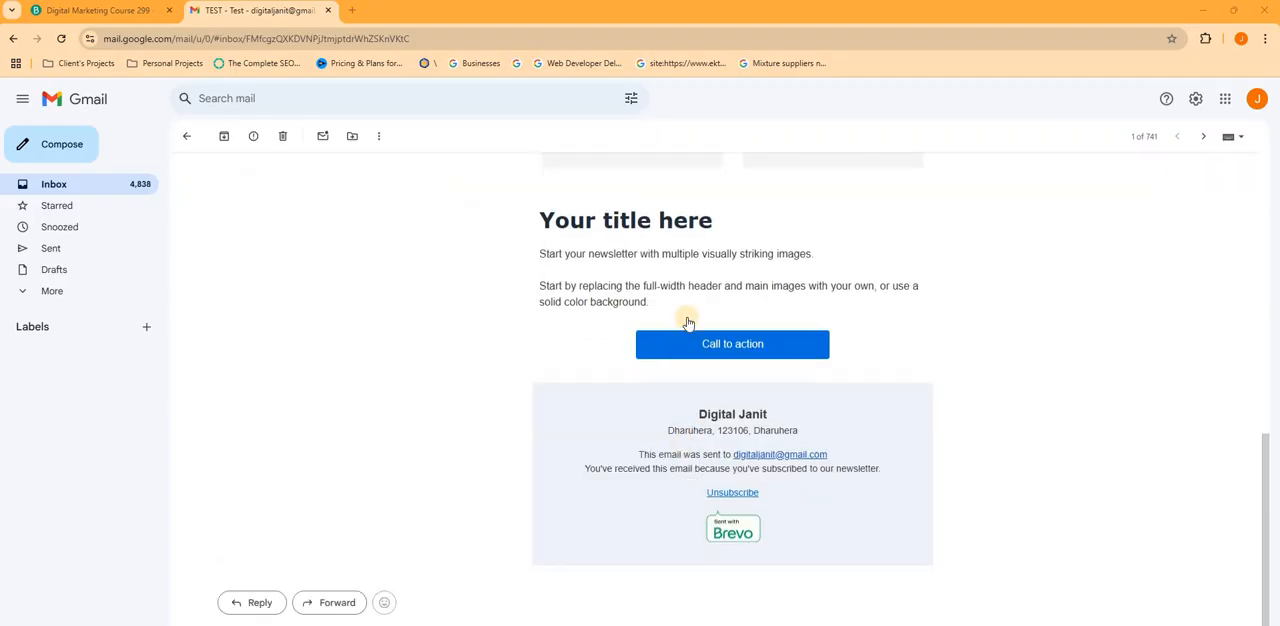
{"action": "scroll", "coordinate": [651, 500], "scroll_direction": "up", "scroll_amount": 8}
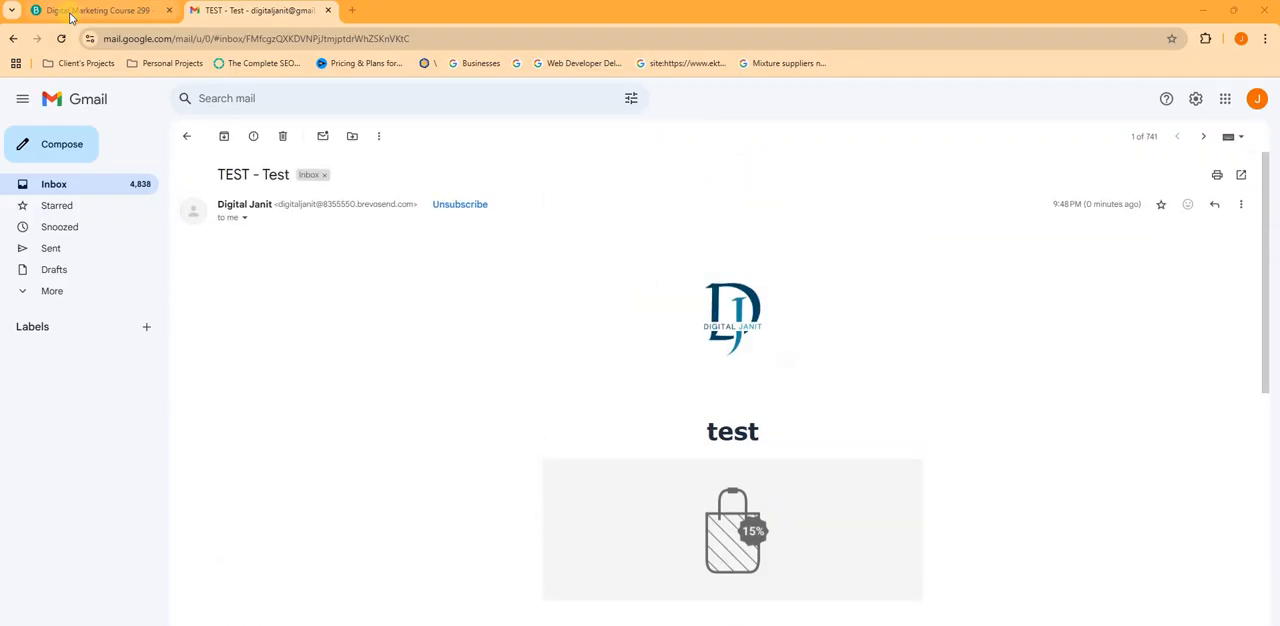
{"action": "key", "text": "alt+Tab"}
{"action": "key", "text": "alt+Tab"}
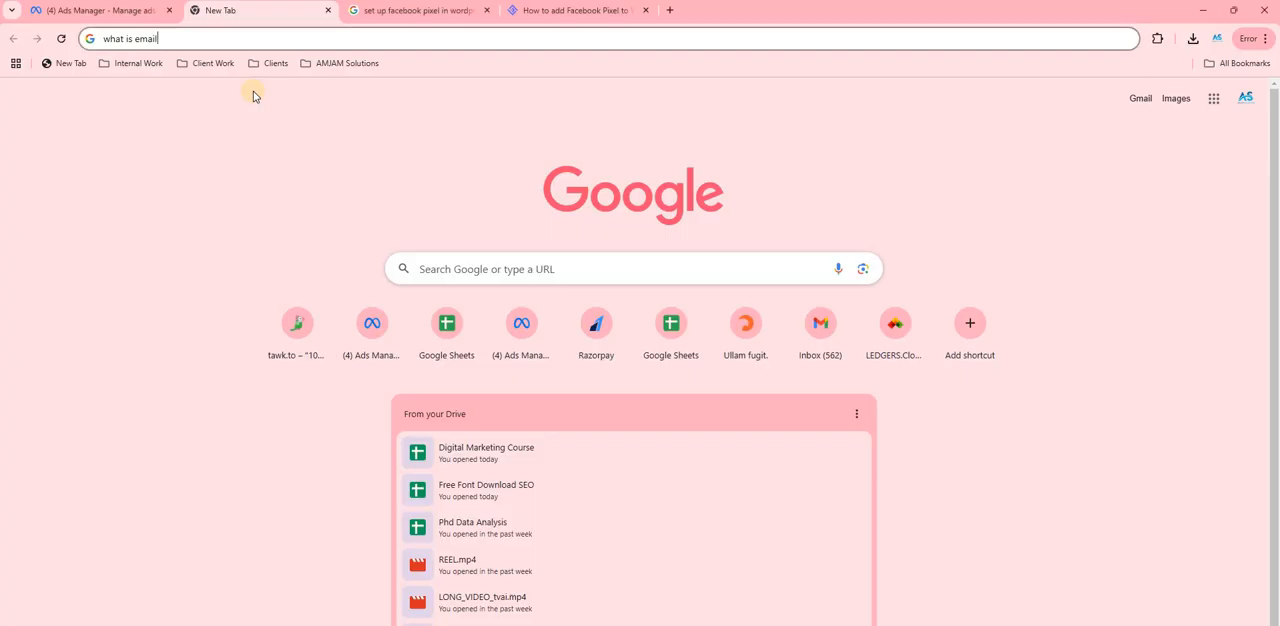
{"action": "key", "text": "alt+Tab"}
{"action": "key", "text": "alt+Tab"}
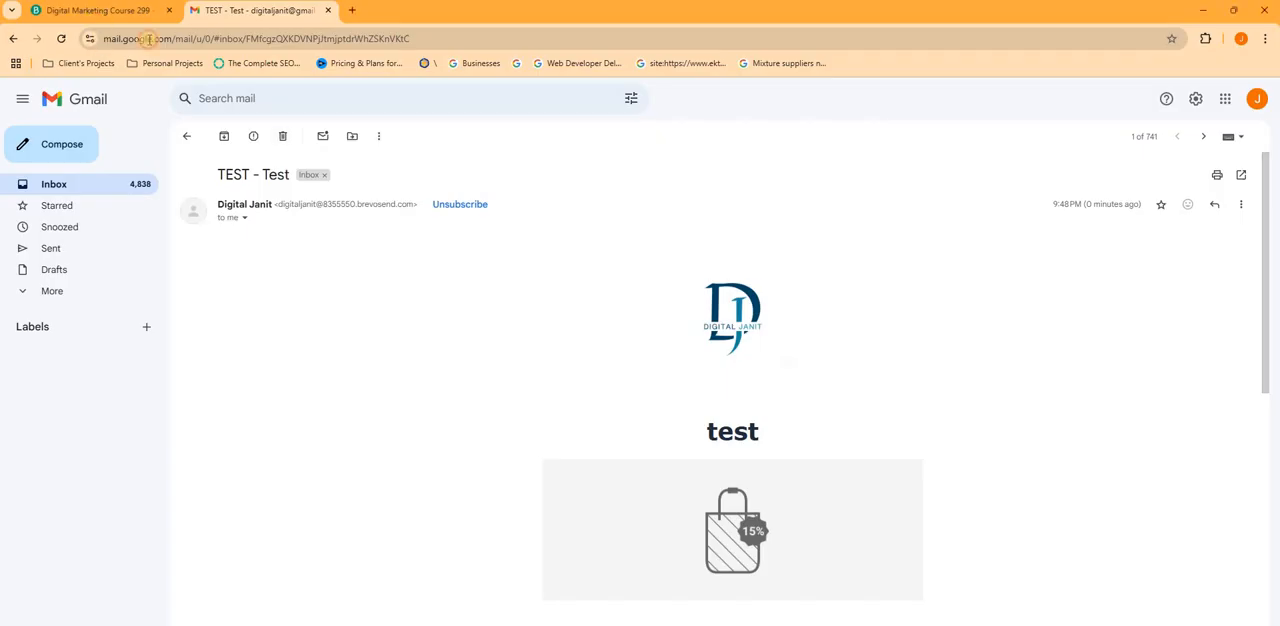
- Return to the Brevo campaign, look at the option for previewing the email as a customer, and close the preview and test view
{"action": "key", "text": "ctrl+Tab"}
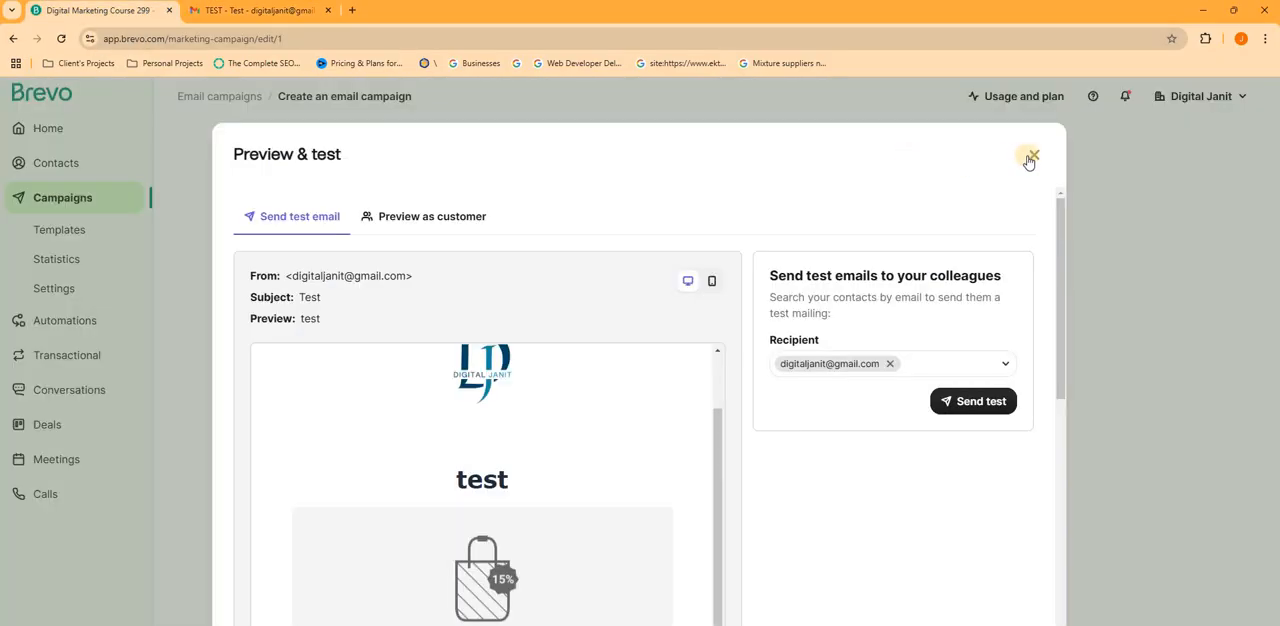
{"action": "left_click", "coordinate": [430, 216]}
{"action": "scroll", "coordinate": [760, 352], "scroll_direction": "down", "scroll_amount": 1}
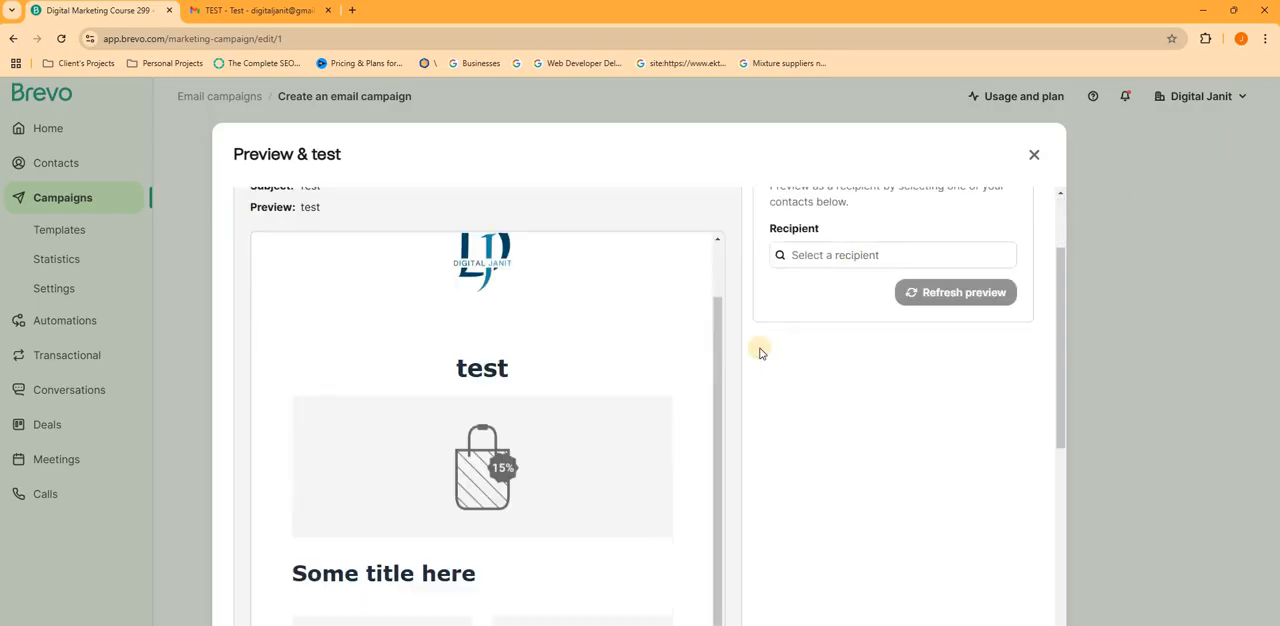
{"action": "scroll", "coordinate": [760, 352], "scroll_direction": "up", "scroll_amount": 3}
{"action": "left_click", "coordinate": [1034, 157]}
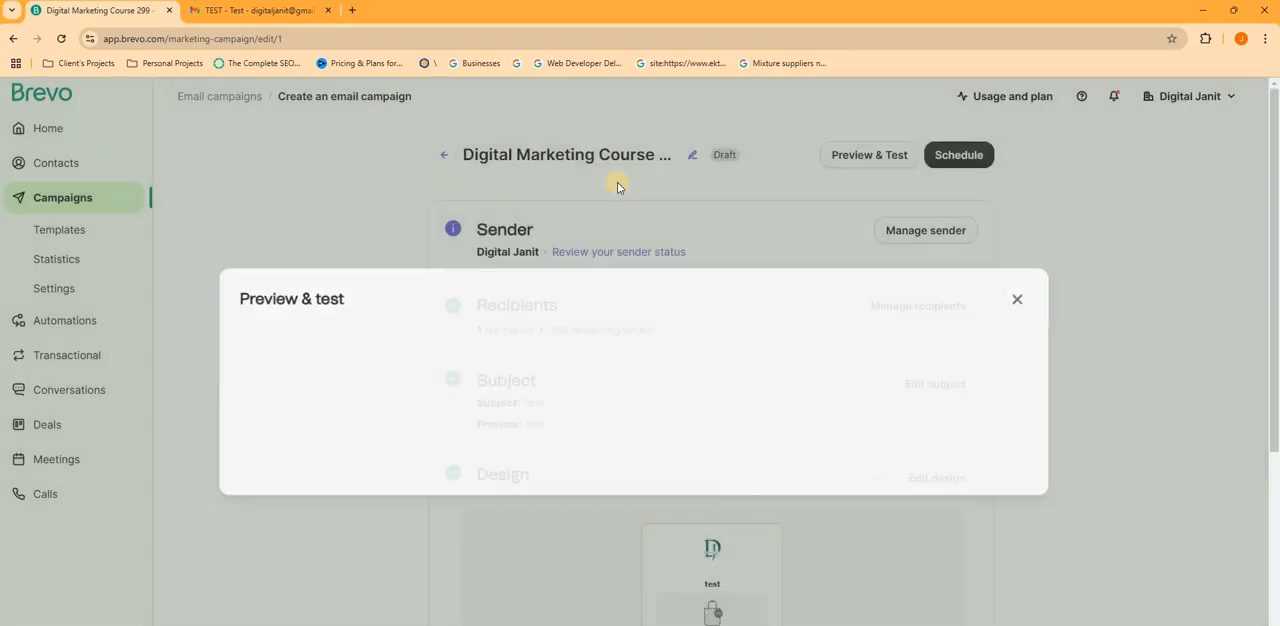
- Go to the campaigns list and reopen the draft campaign "Digital Marketing Course 299" for editing
{"action": "scroll", "coordinate": [371, 314], "scroll_direction": "down", "scroll_amount": 3}
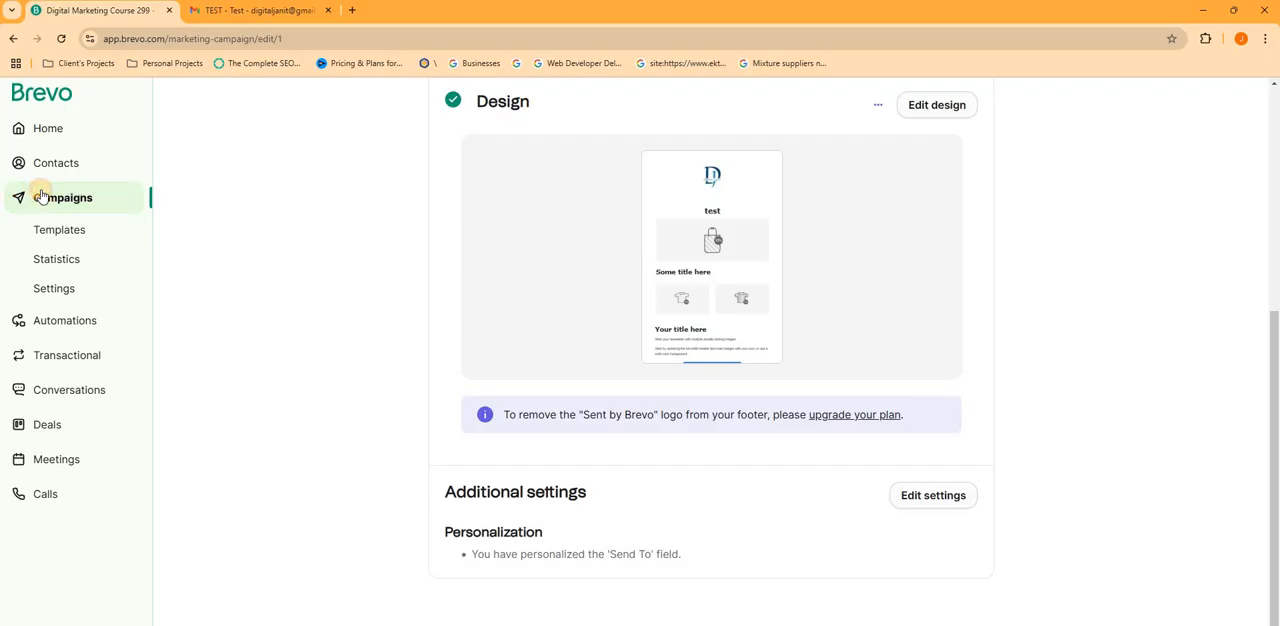
{"action": "left_click", "coordinate": [41, 197]}
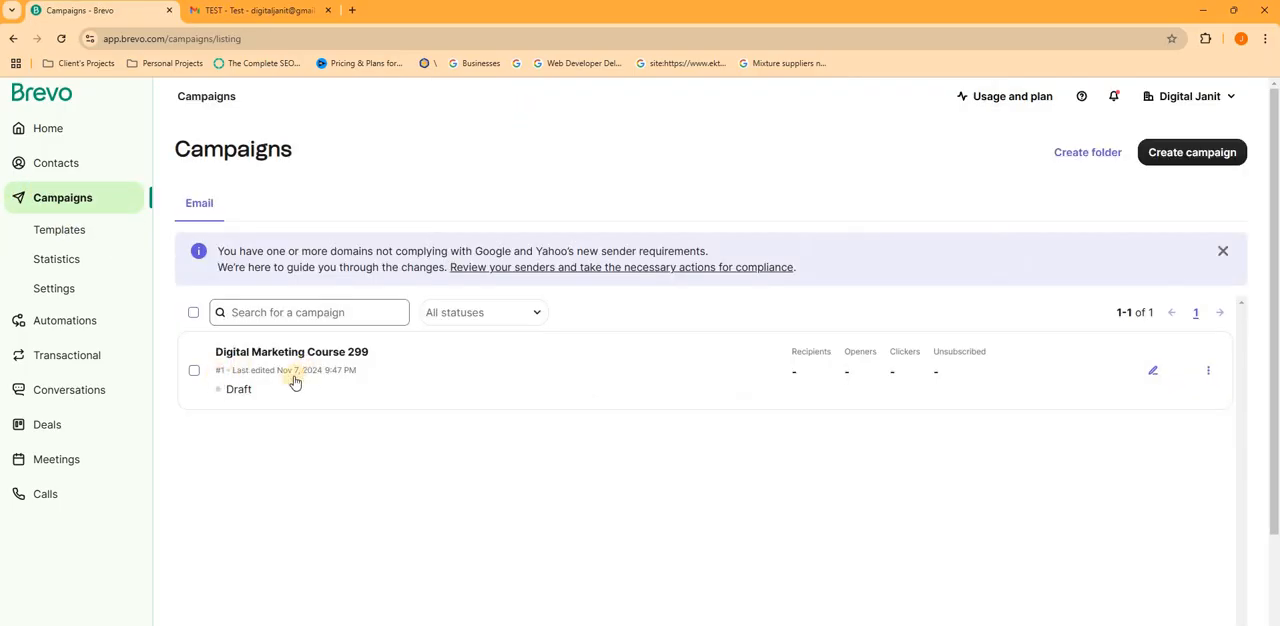
{"action": "left_click", "coordinate": [1211, 376]}
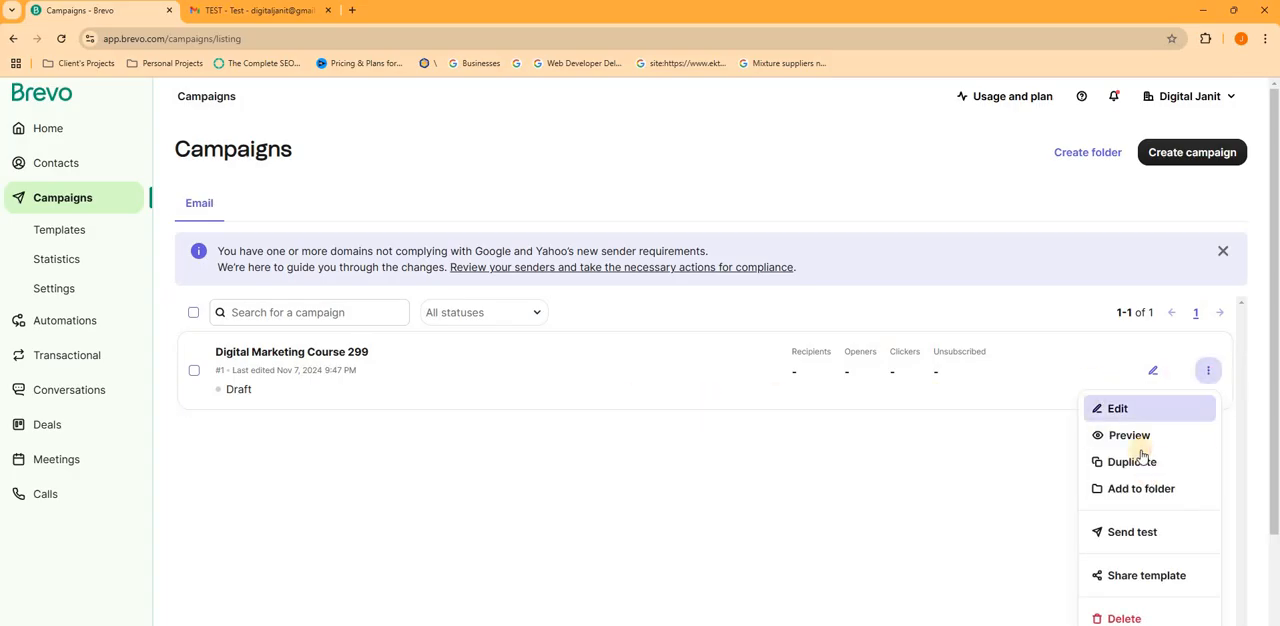
{"action": "left_click", "coordinate": [1120, 416]}
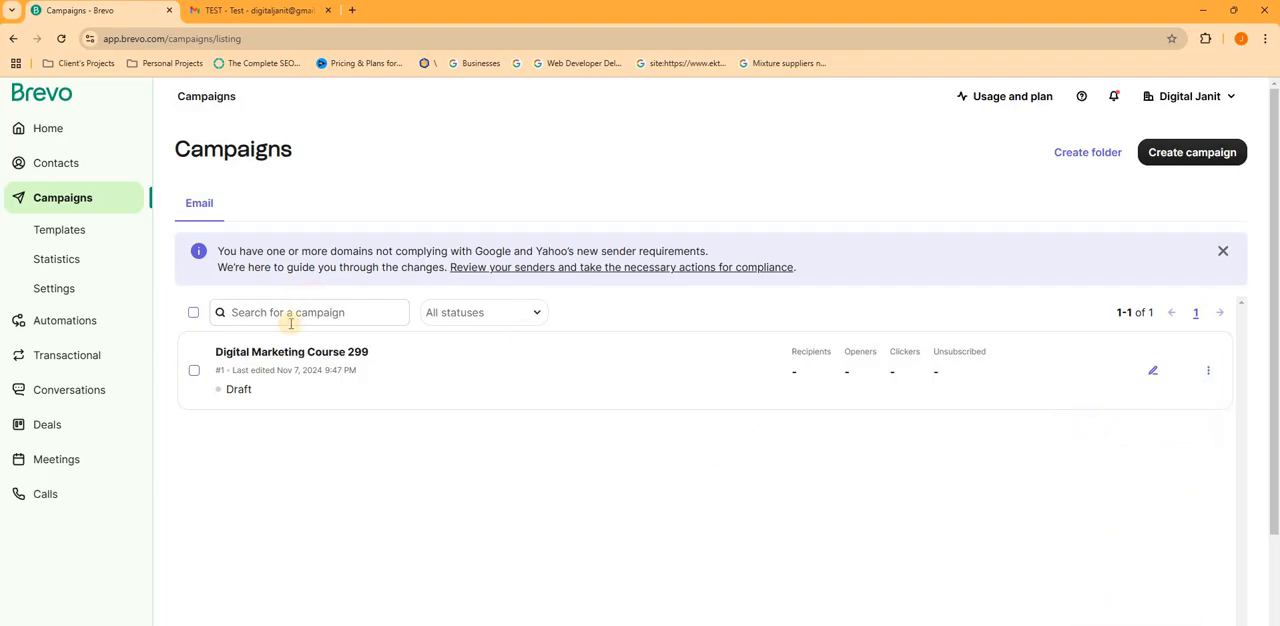
{"action": "left_click", "coordinate": [352, 358]}
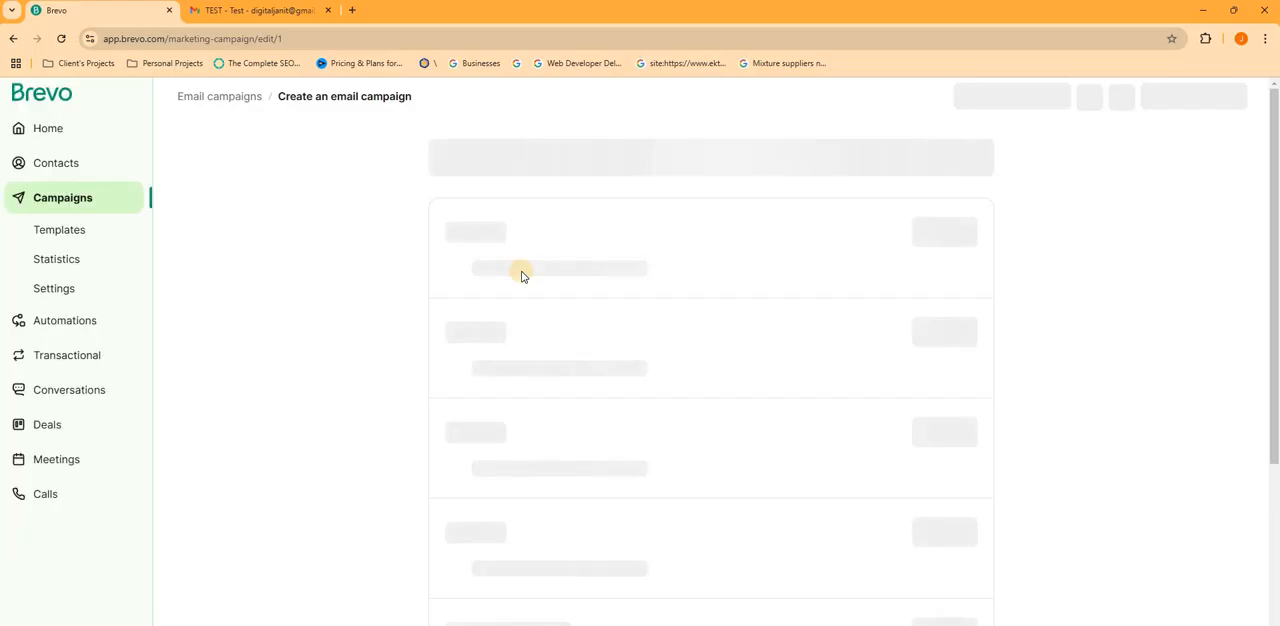
{"action": "scroll", "coordinate": [476, 252], "scroll_direction": "down", "scroll_amount": 3}
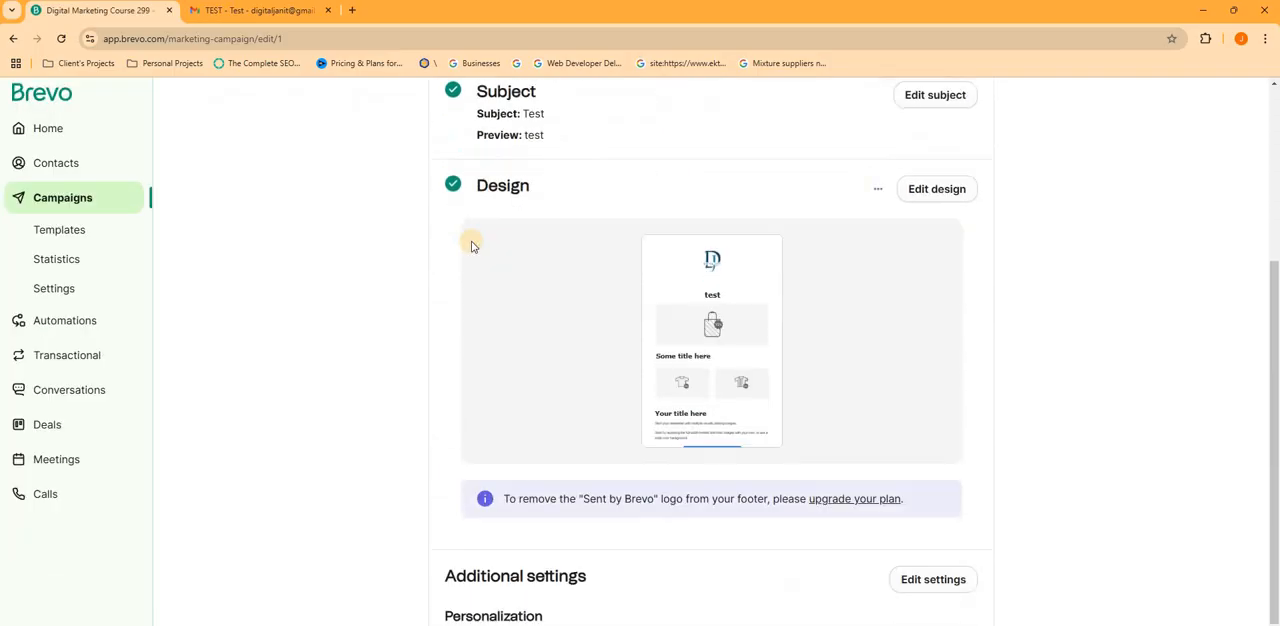
{"action": "scroll", "coordinate": [471, 240], "scroll_direction": "up", "scroll_amount": 2}
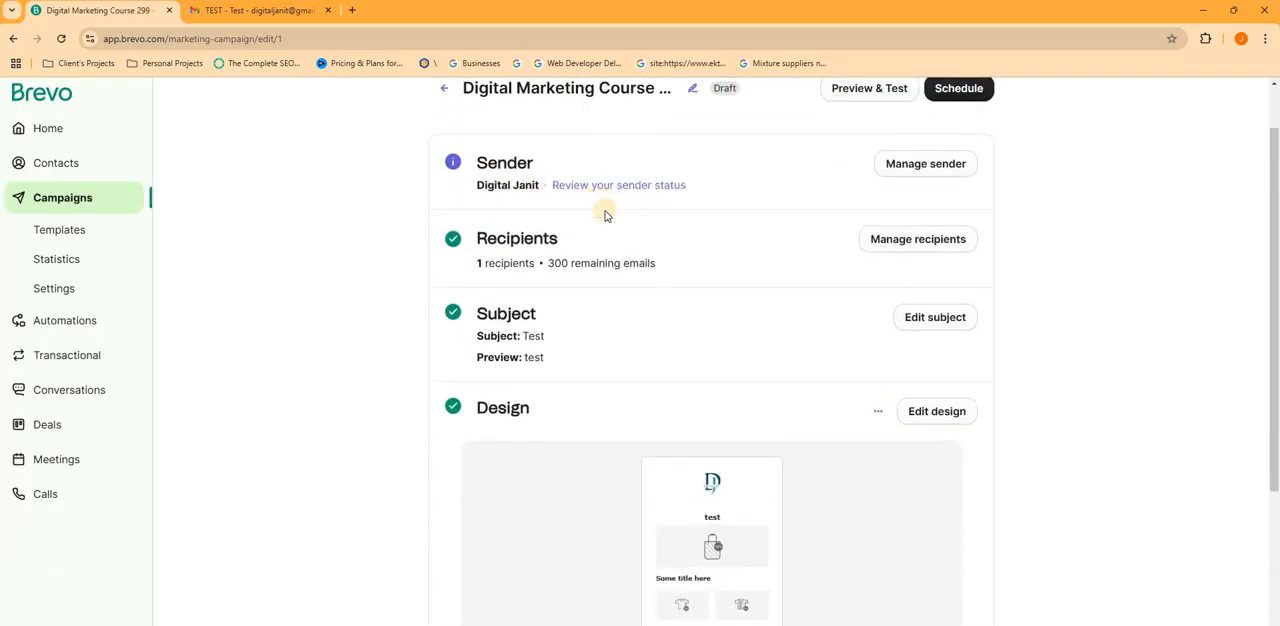
{"action": "scroll", "coordinate": [633, 199], "scroll_direction": "up", "scroll_amount": 1}
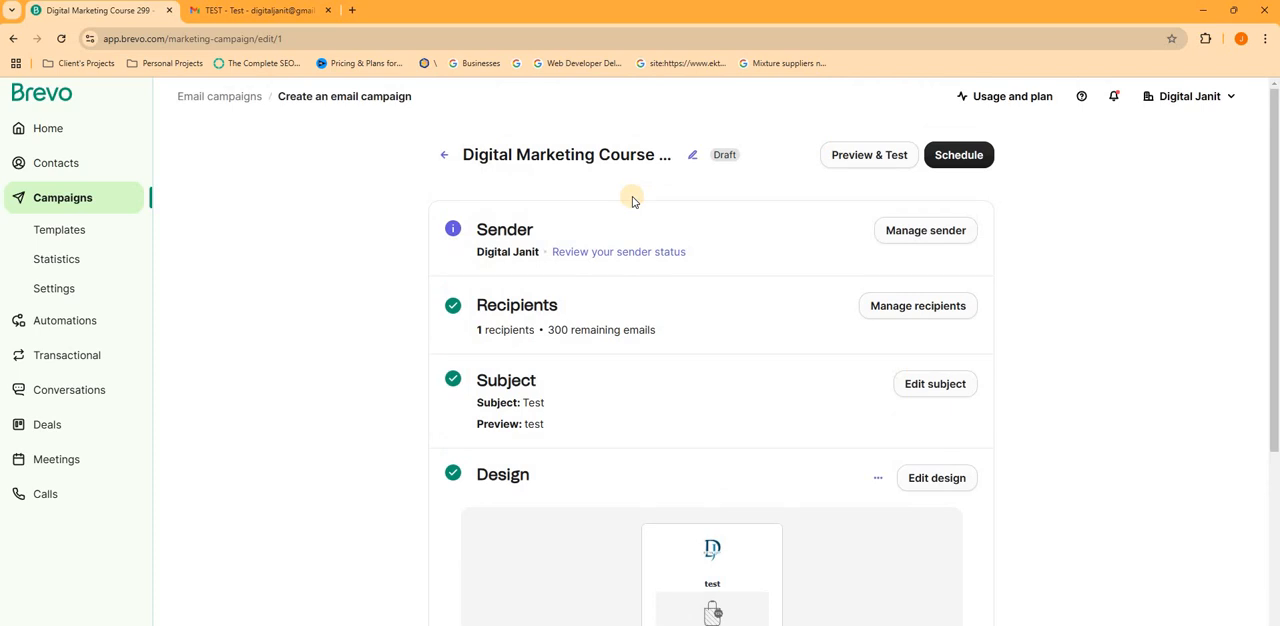
- Open the campaign's sender settings, read the notice about domain authentication, and save the sender without changes
{"action": "left_click", "coordinate": [923, 236]}
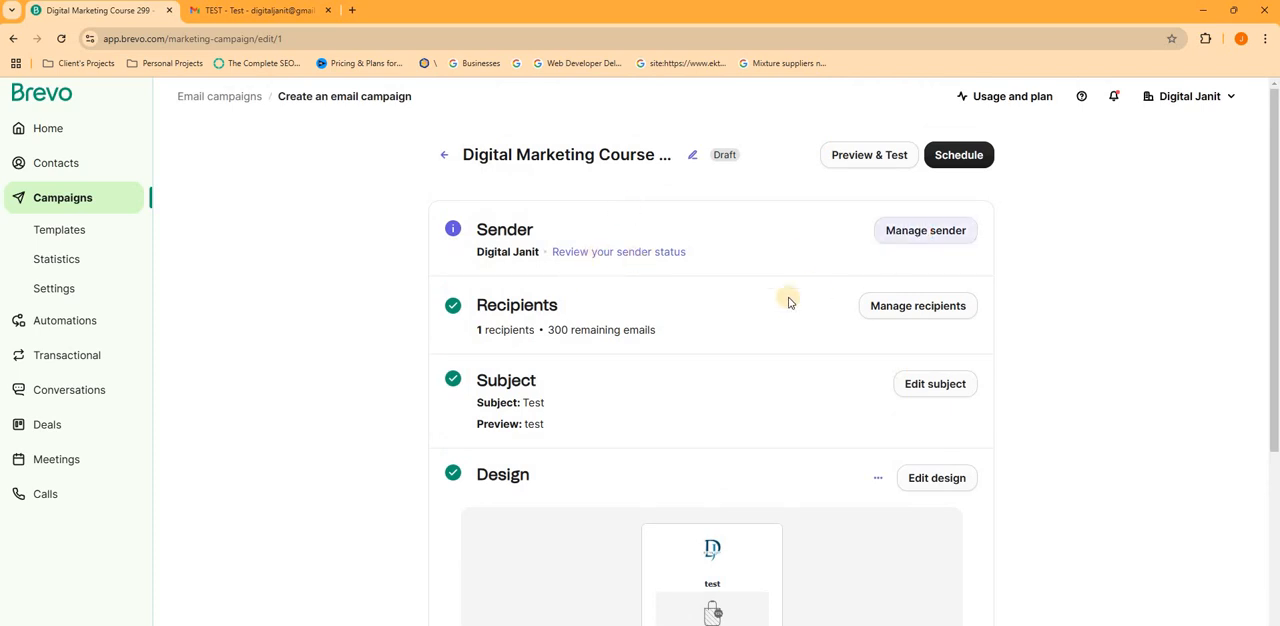
{"action": "scroll", "coordinate": [705, 296], "scroll_direction": "down", "scroll_amount": 2}
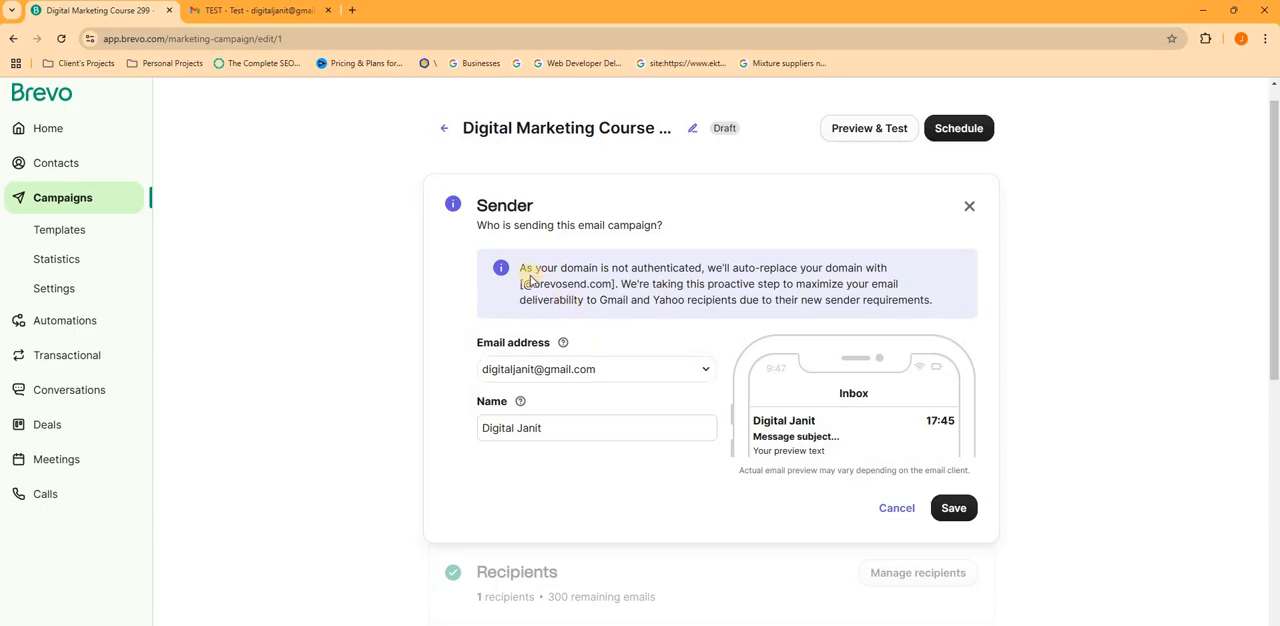
{"action": "left_click_drag", "start_coordinate": [758, 280], "coordinate": [718, 283]}
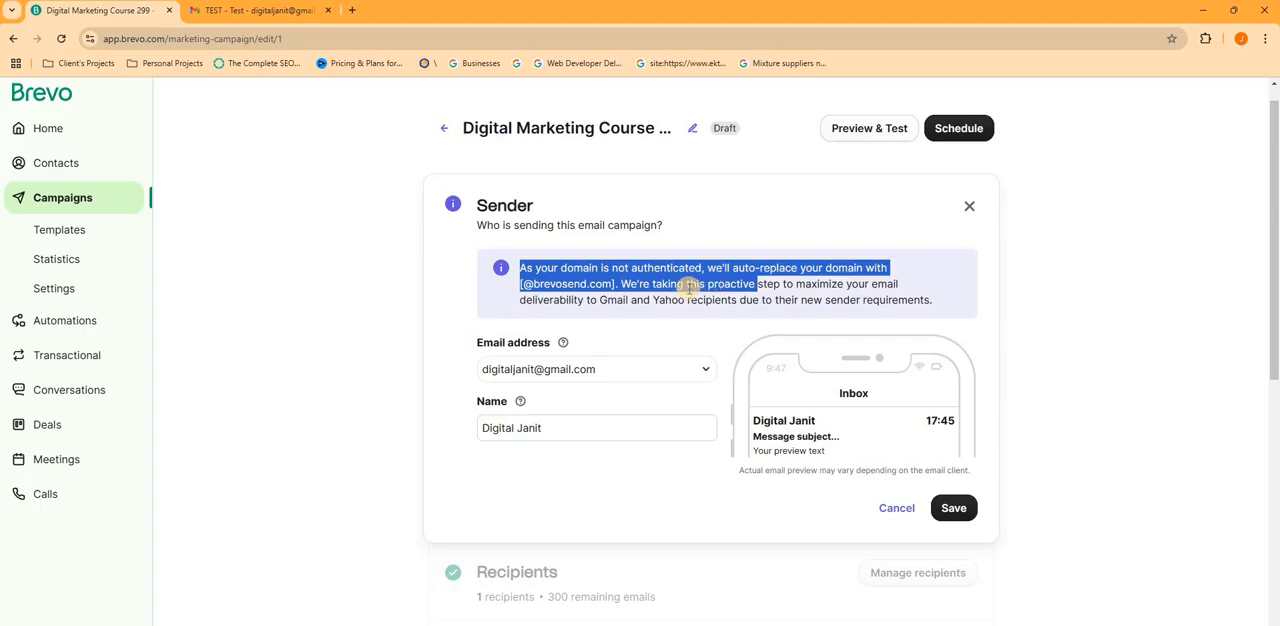
{"action": "left_click", "coordinate": [636, 301]}
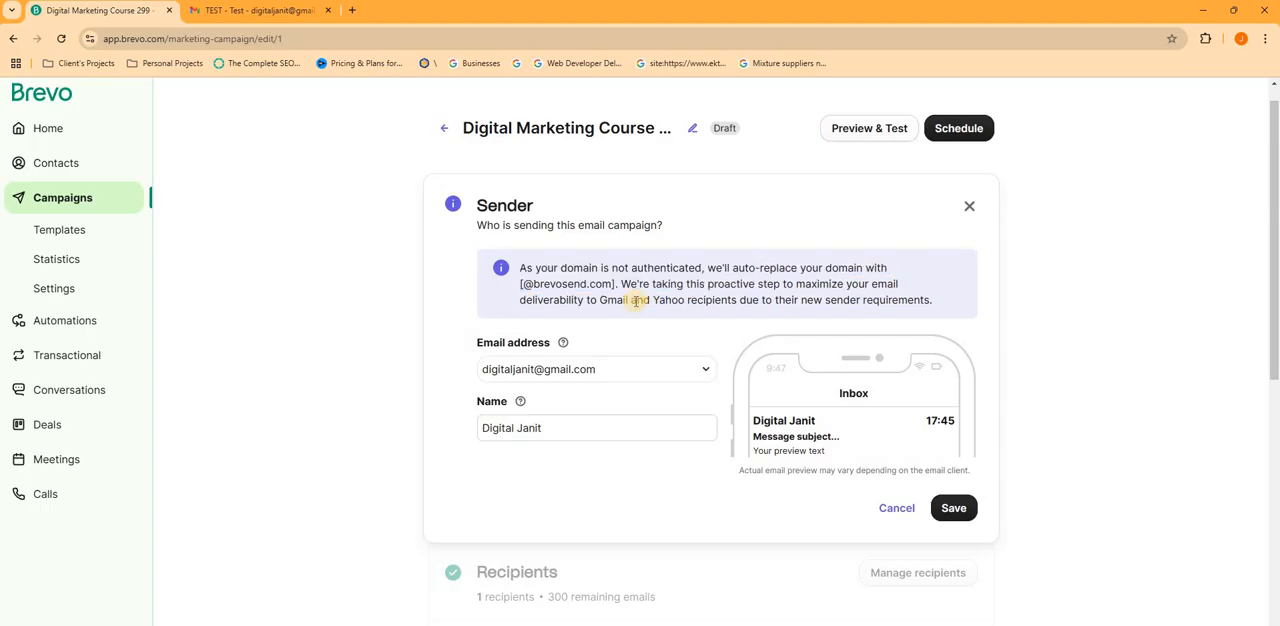
{"action": "left_click", "coordinate": [954, 509]}
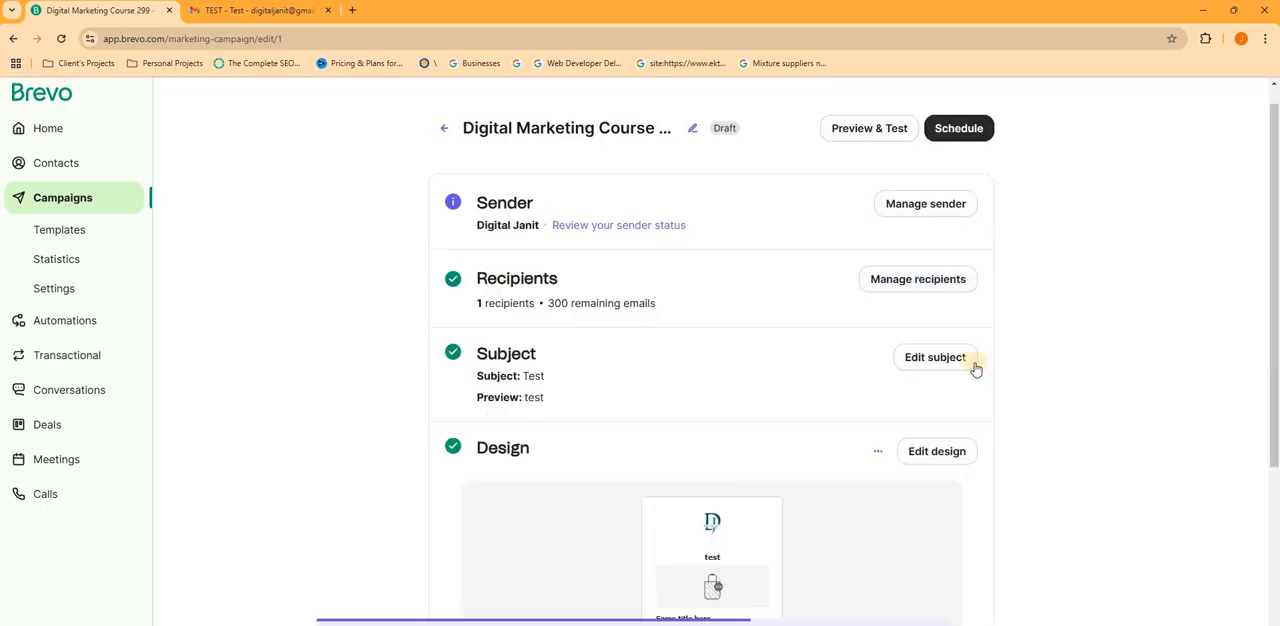
{"action": "left_click", "coordinate": [948, 124]}
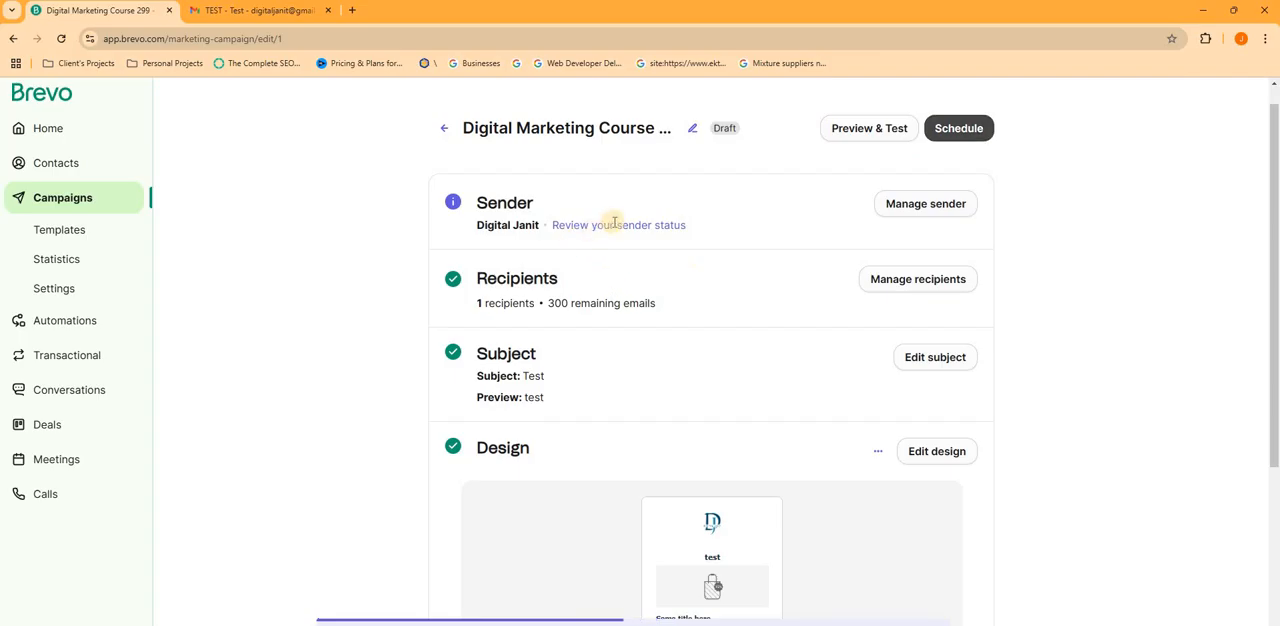
{"action": "key", "text": "alt+Tab"}
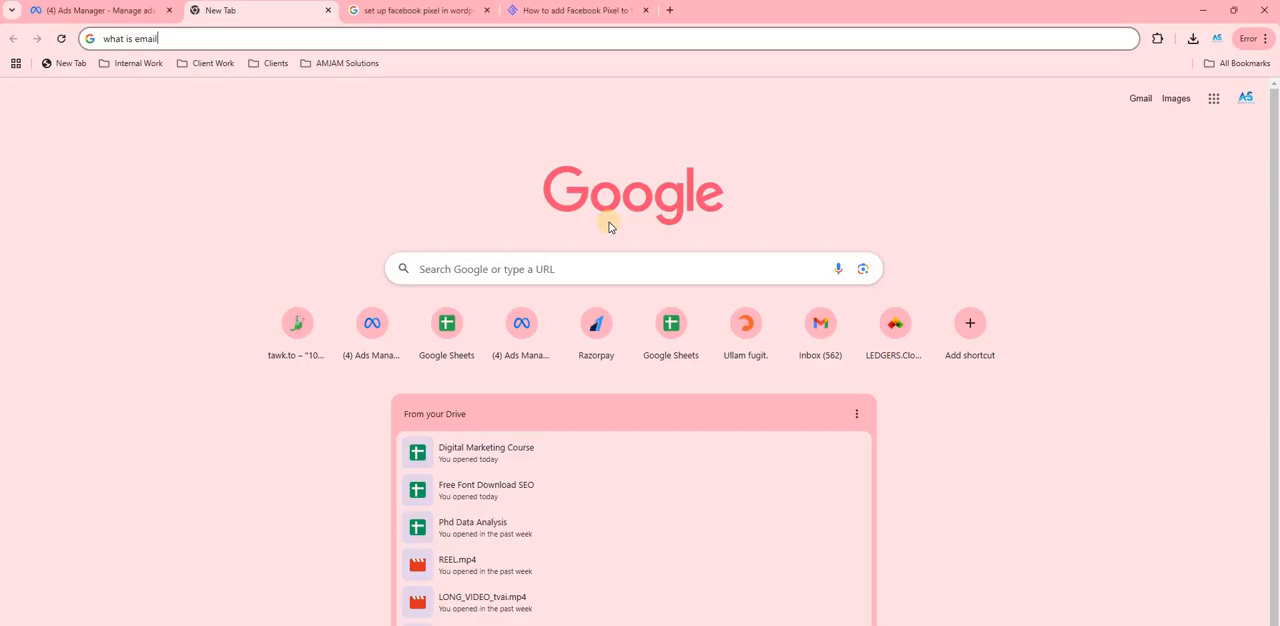
{"action": "key", "text": "alt+Tab"}
{"action": "key", "text": "Tab"}
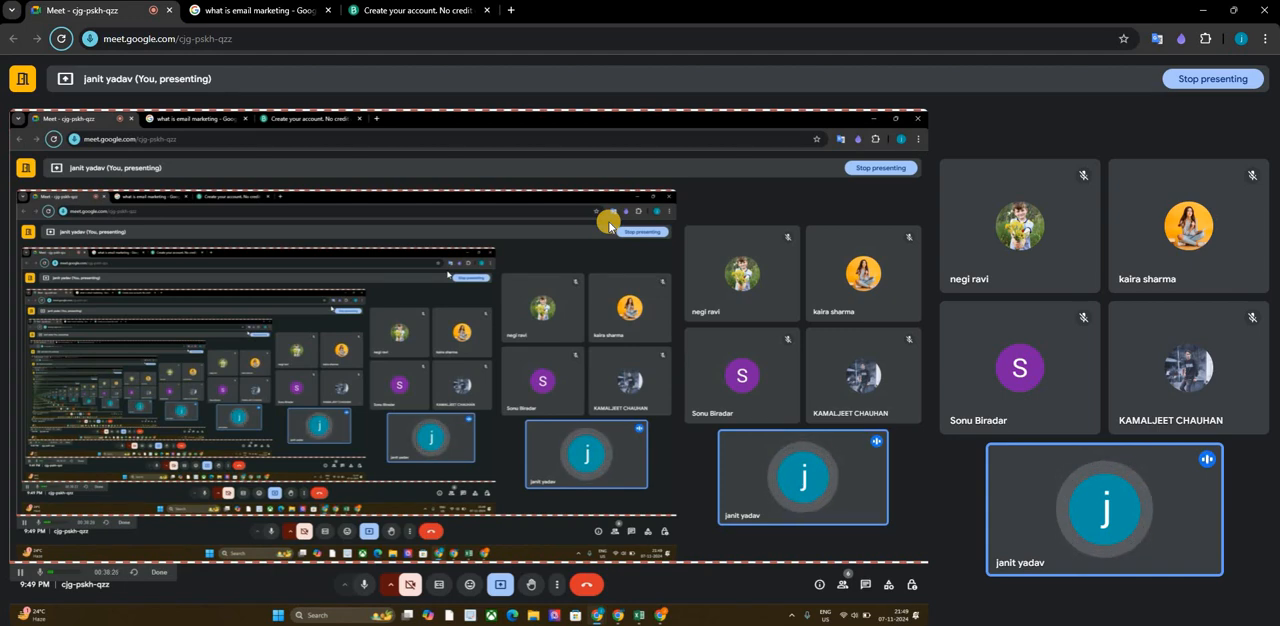
{"action": "key", "text": "alt+Tab"}
{"action": "key", "text": "alt+Tab"}
{"action": "key", "text": "Tab"}
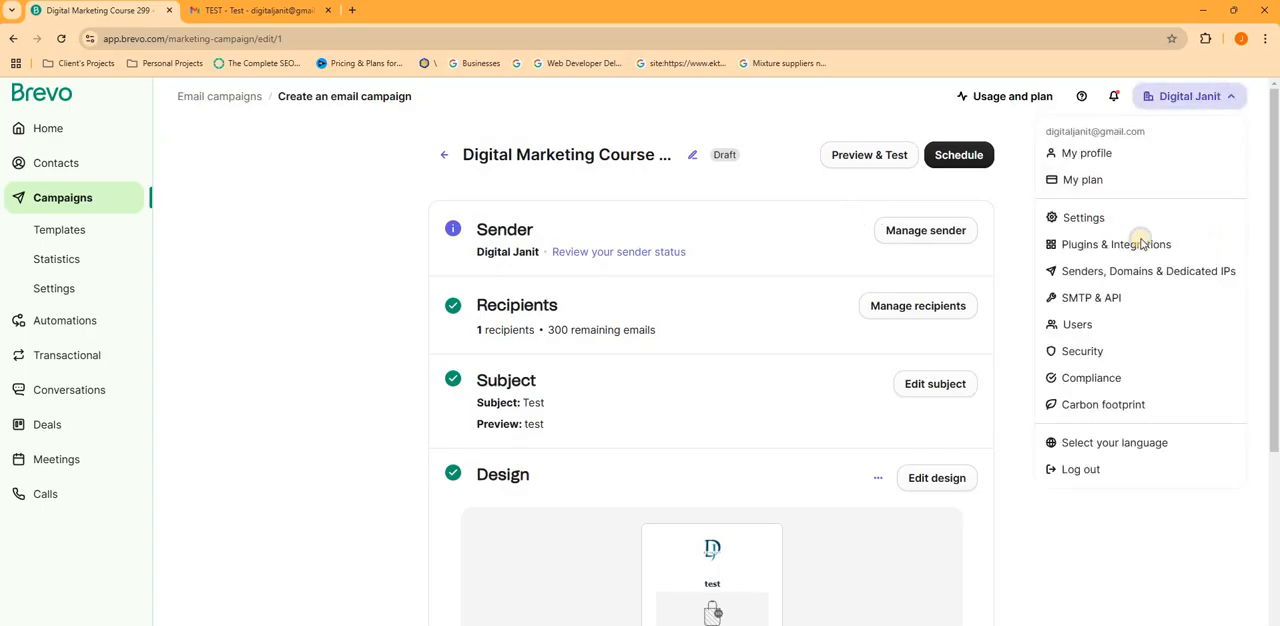
- Open the Senders, Domains & Dedicated IPs settings of the account and show the Domains section
{"action": "right_click", "coordinate": [1173, 319]}
{"action": "left_click", "coordinate": [1174, 318]}
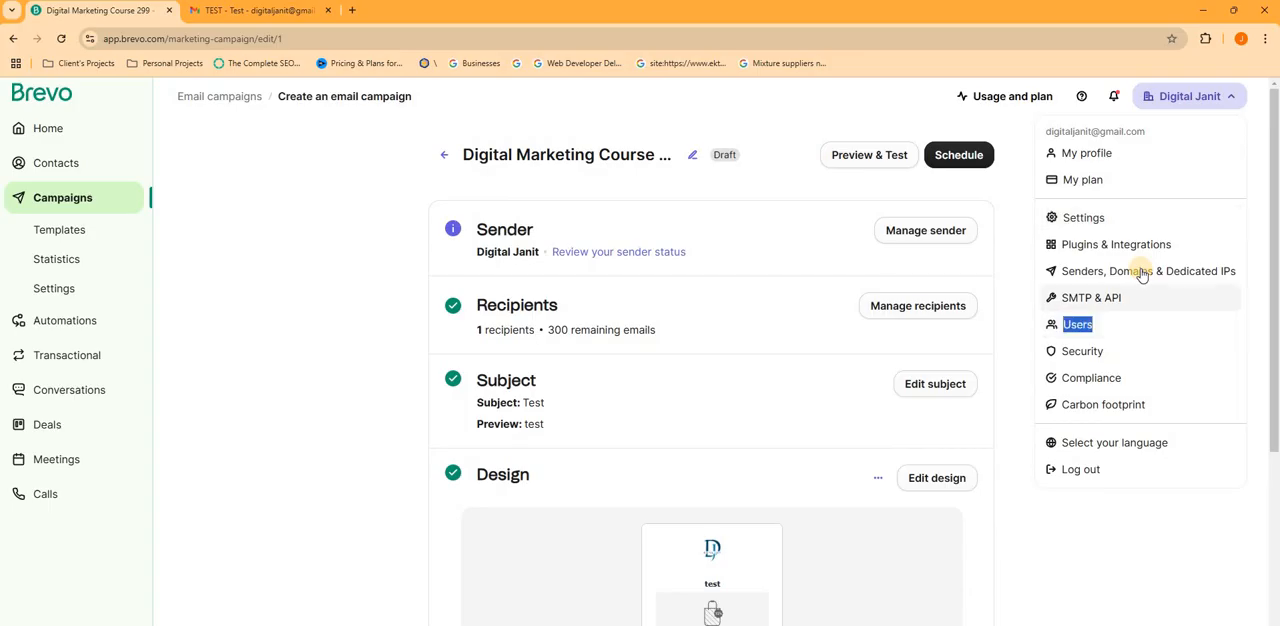
{"action": "left_click", "coordinate": [1137, 271]}
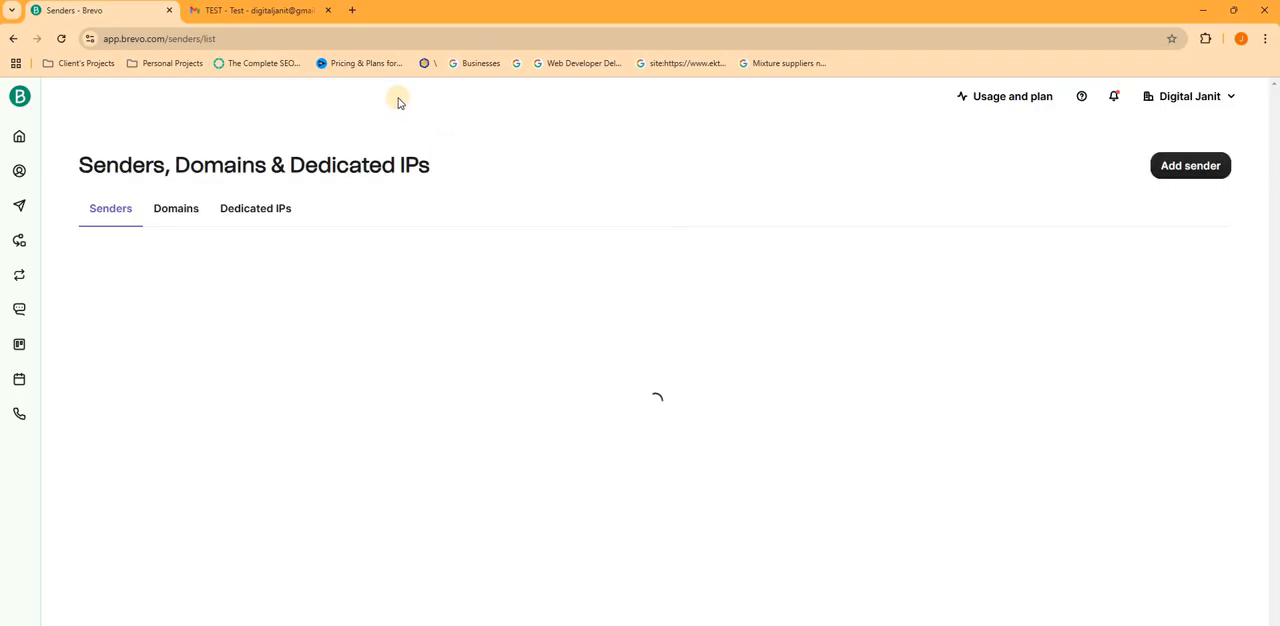
{"action": "left_click", "coordinate": [163, 222]}
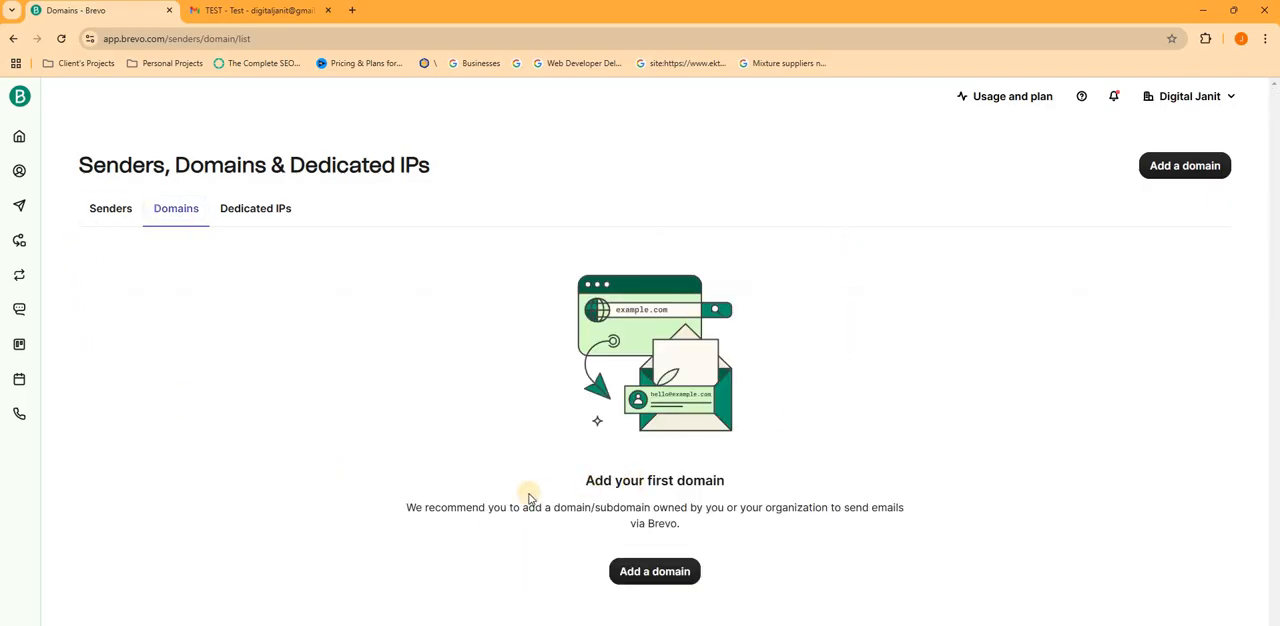
- Add the email domain digitaljanit.in and continue with authenticating the domain yourself
{"action": "left_click", "coordinate": [668, 583]}
{"action": "left_click", "coordinate": [512, 279]}
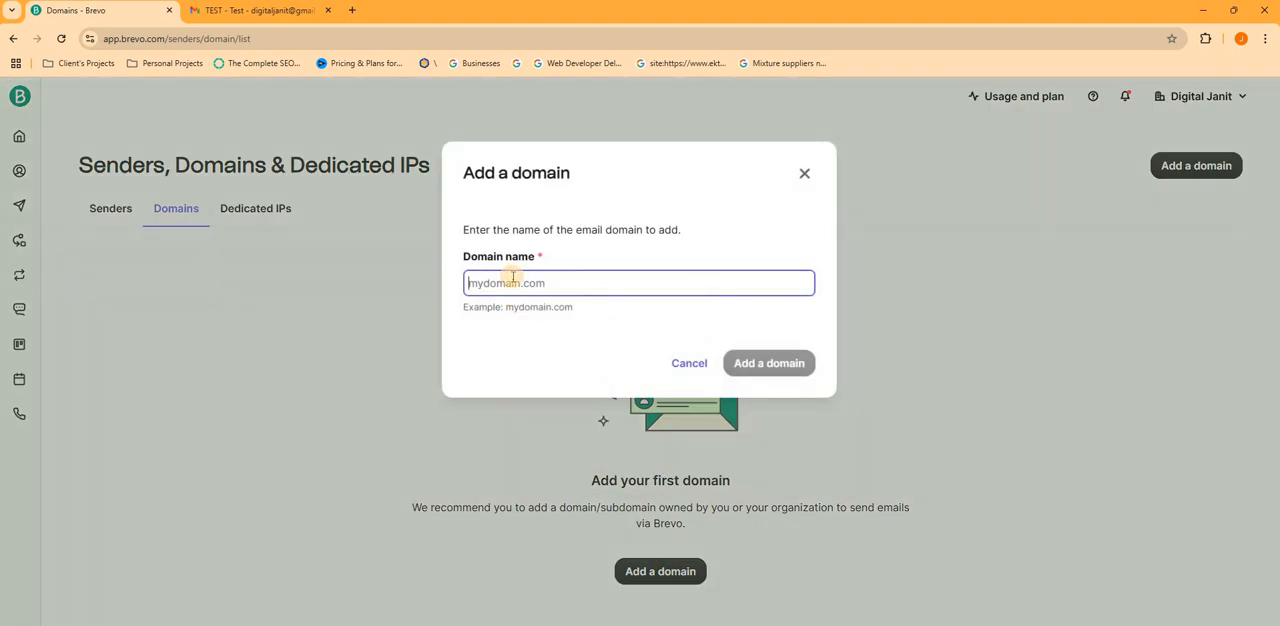
{"action": "type", "text": "digitaljanit.in"}
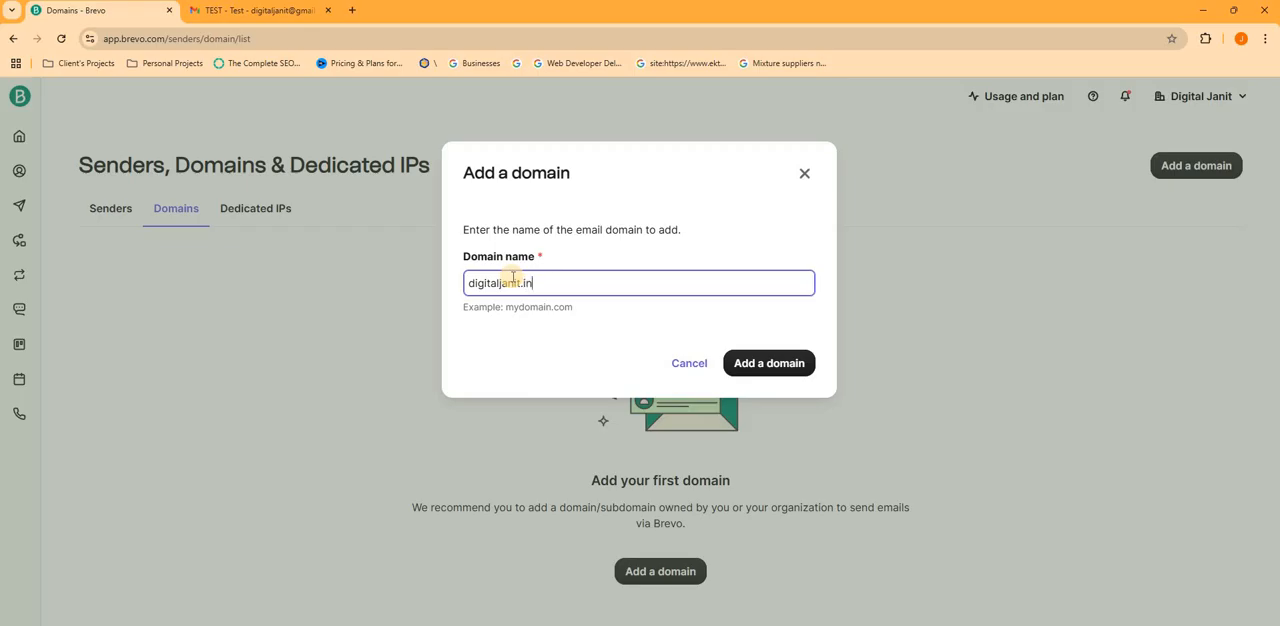
{"action": "key", "text": "Return"}
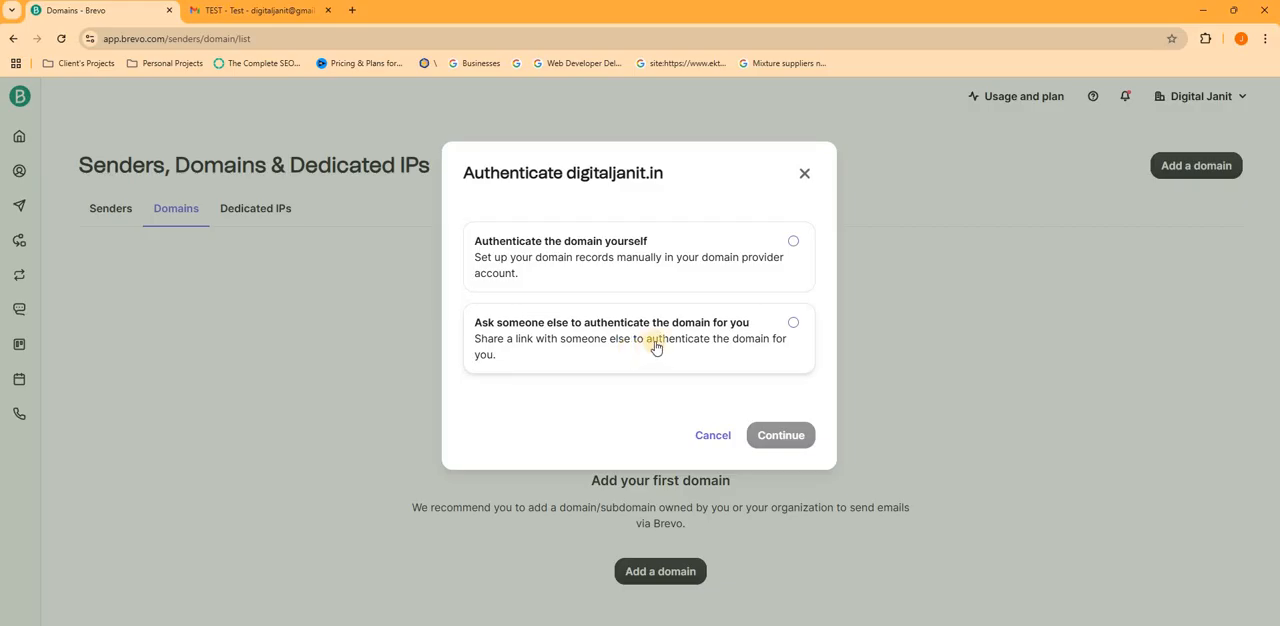
{"action": "left_click", "coordinate": [709, 277]}
{"action": "left_click", "coordinate": [802, 437]}
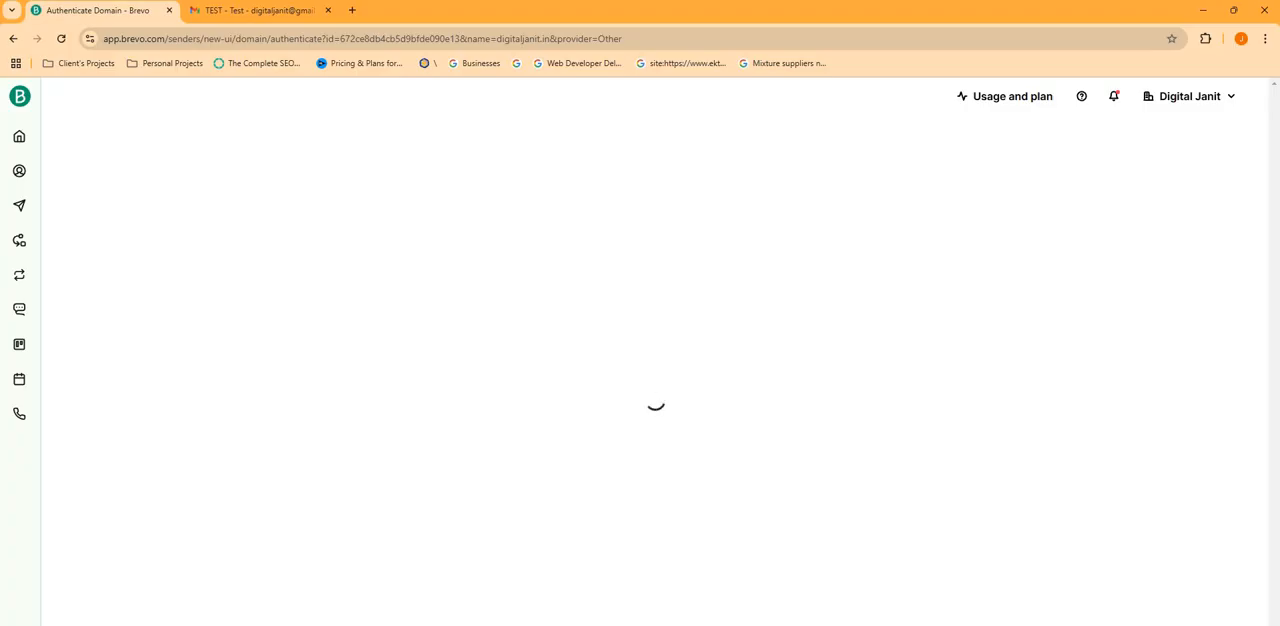
- Examine the Brevo code, DKIM 1, DKIM 2 and DMARC records listed for authenticating the domain
{"action": "left_click", "coordinate": [744, 610]}
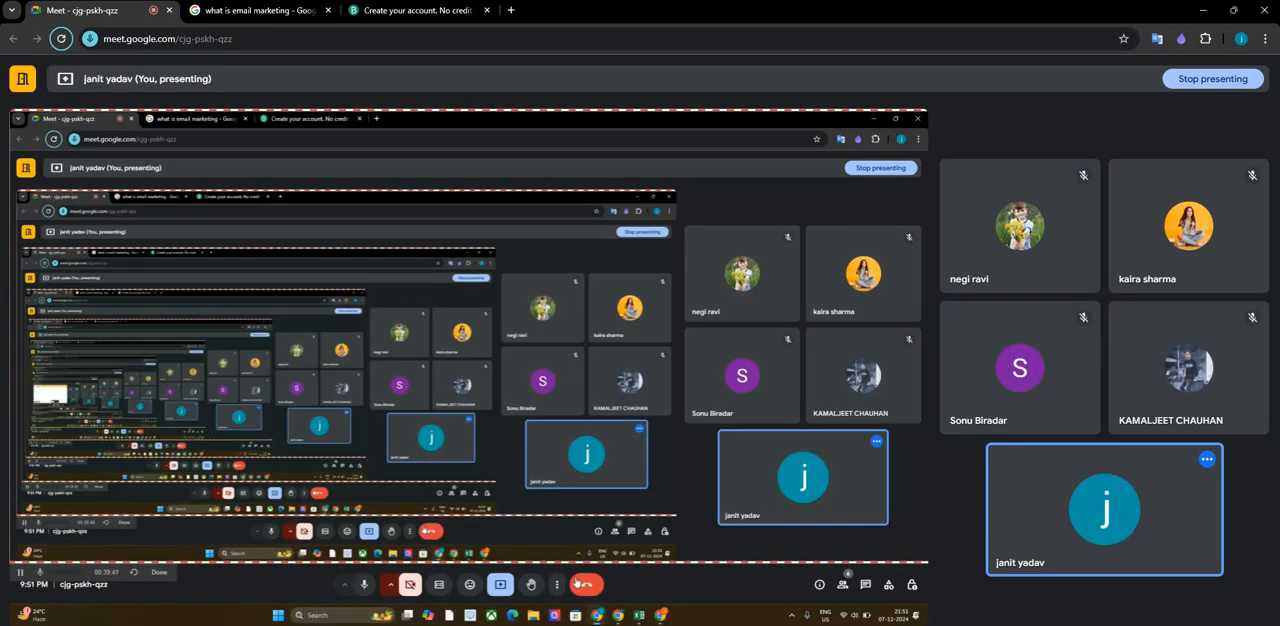
{"action": "key", "text": "alt+Tab"}
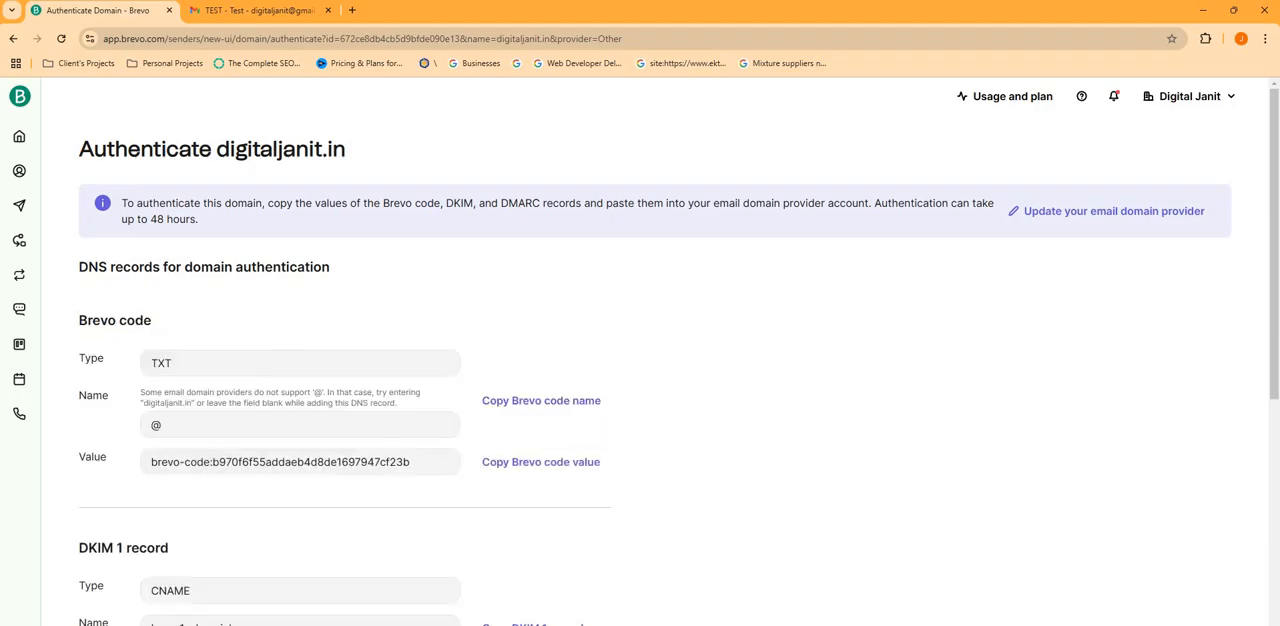
{"action": "scroll", "coordinate": [466, 486], "scroll_direction": "down", "scroll_amount": 4}
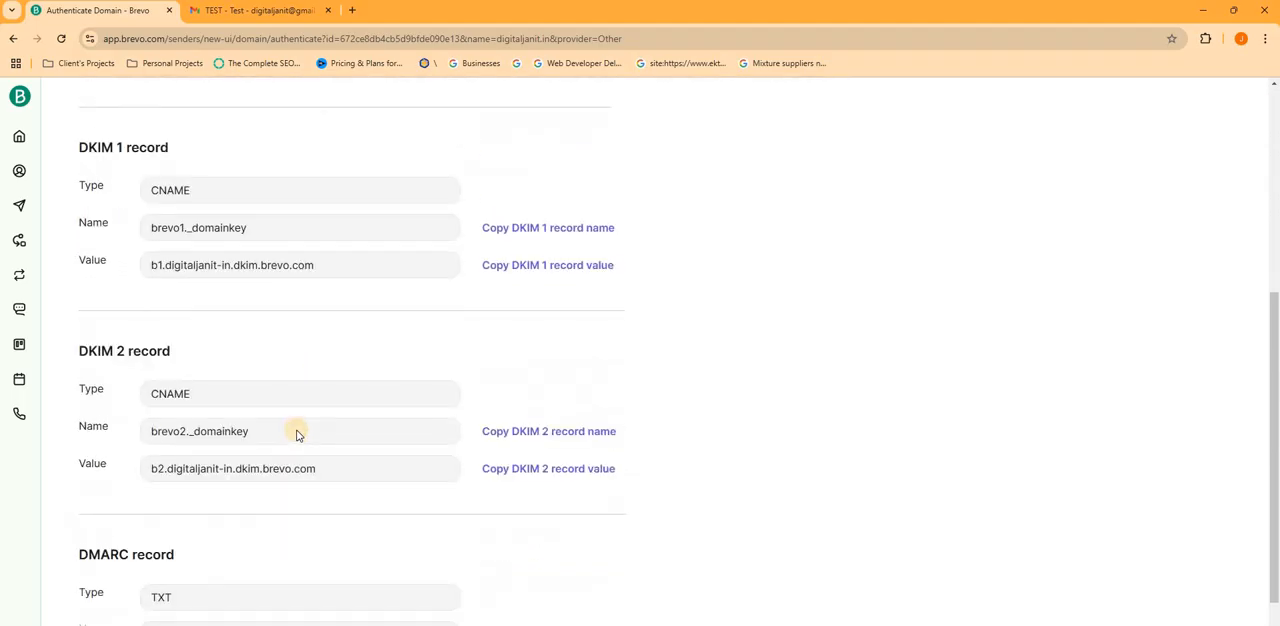
{"action": "scroll", "coordinate": [296, 433], "scroll_direction": "down", "scroll_amount": 2}
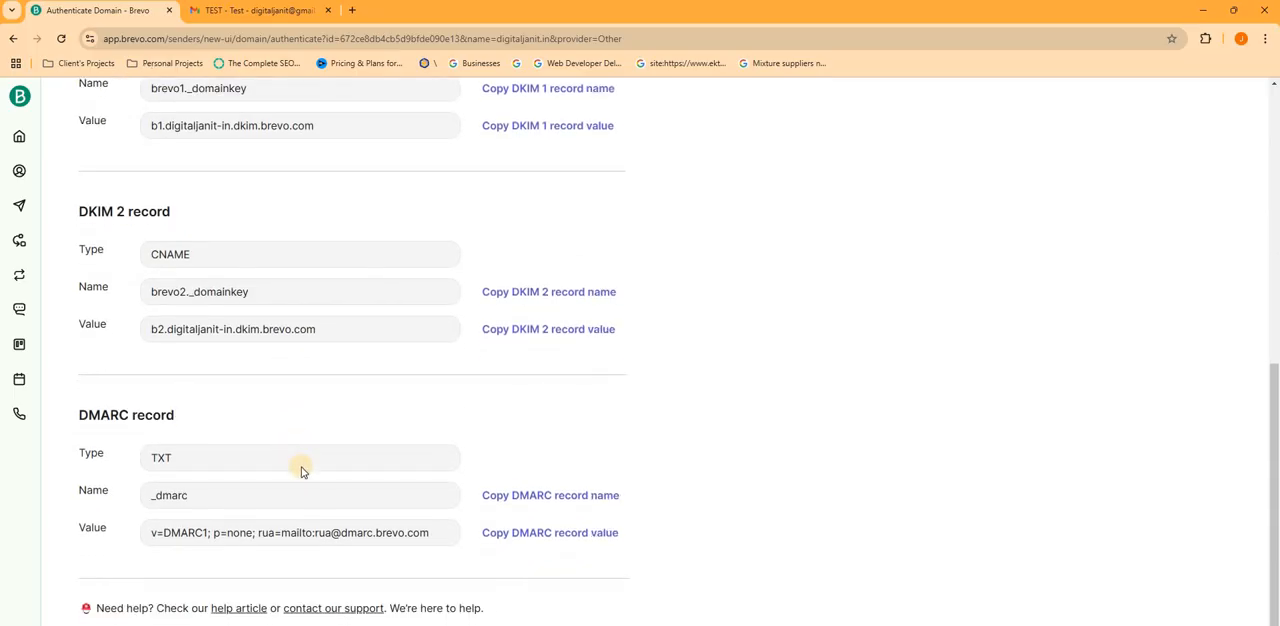
{"action": "scroll", "coordinate": [302, 470], "scroll_direction": "up", "scroll_amount": 6}
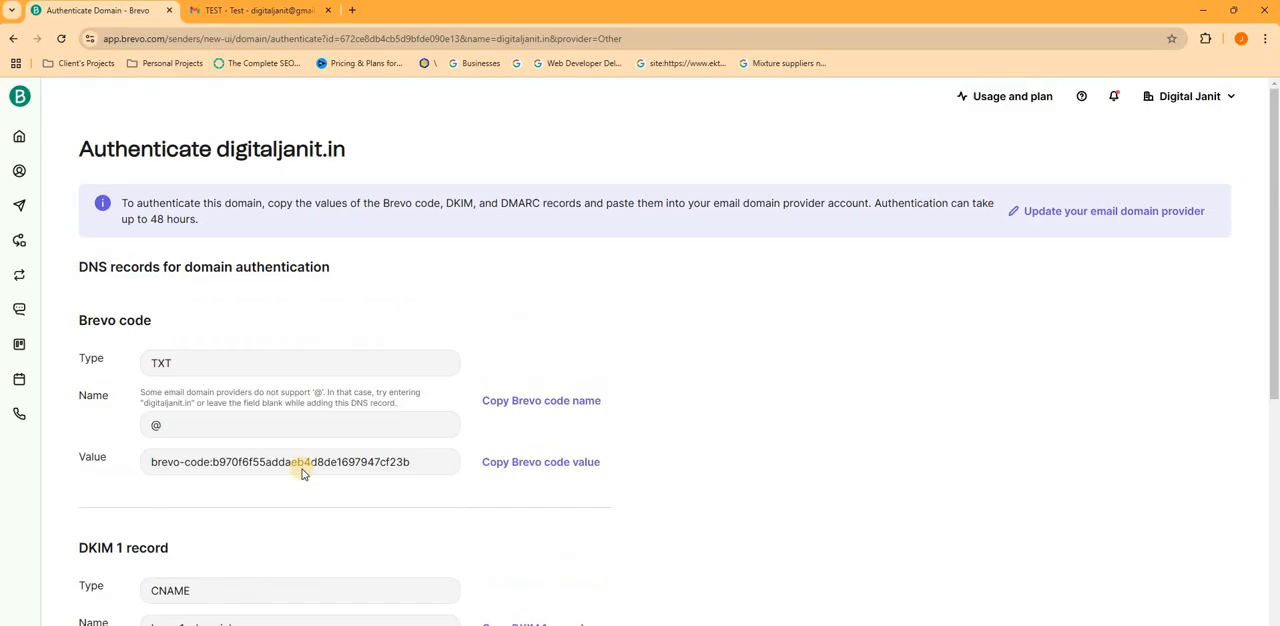
- Switch to the browser window with the meeting and start entering "hs" as an address in a new tab
{"action": "key", "text": "alt+Tab"}
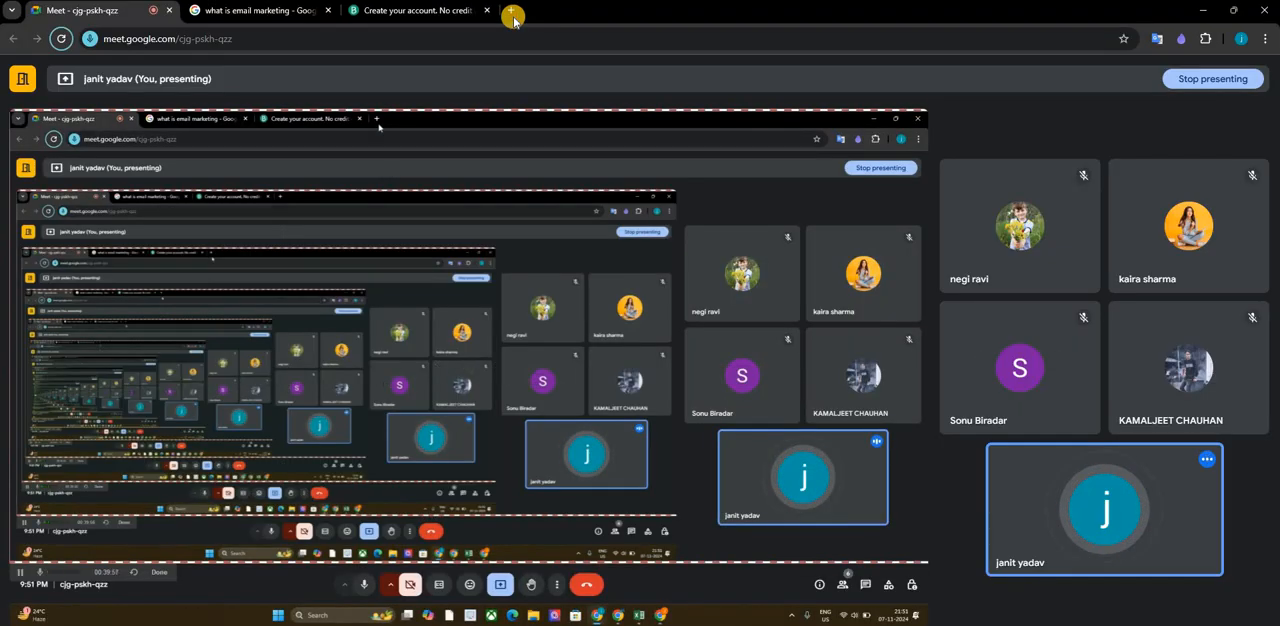
{"action": "left_click", "coordinate": [513, 14]}
{"action": "type", "text": "hs"}
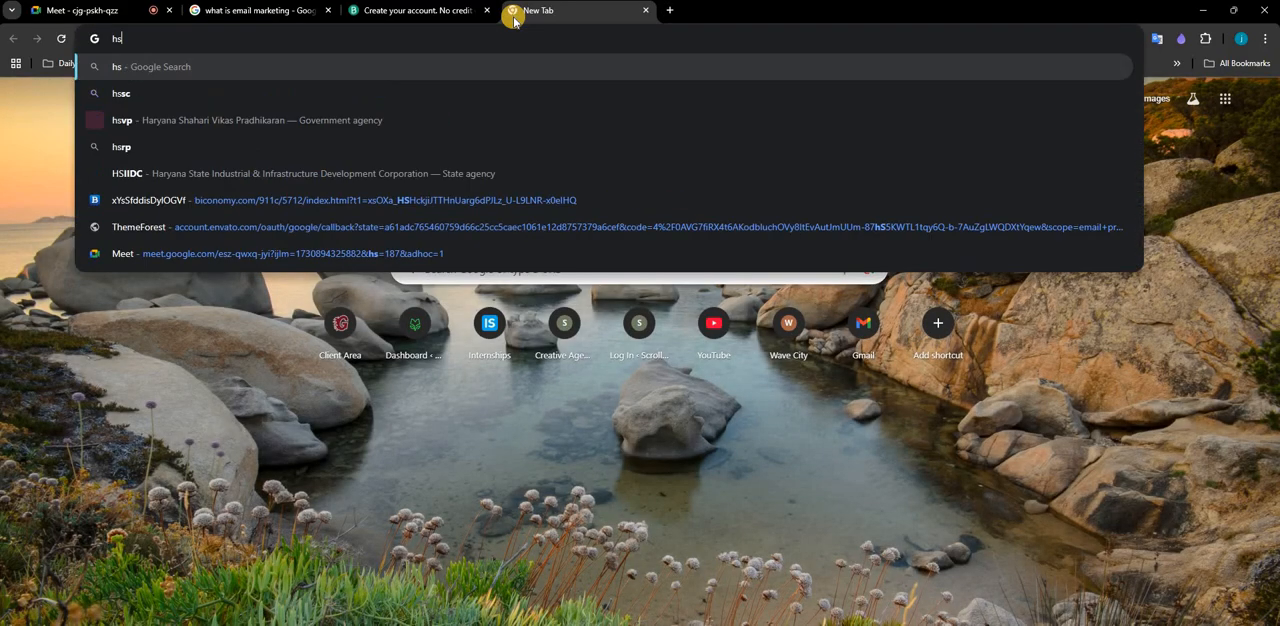
- Return to the Brevo authentication page and review the type, name and value of each DNS record for digitaljanit.in
{"action": "key", "text": "alt+Tab"}
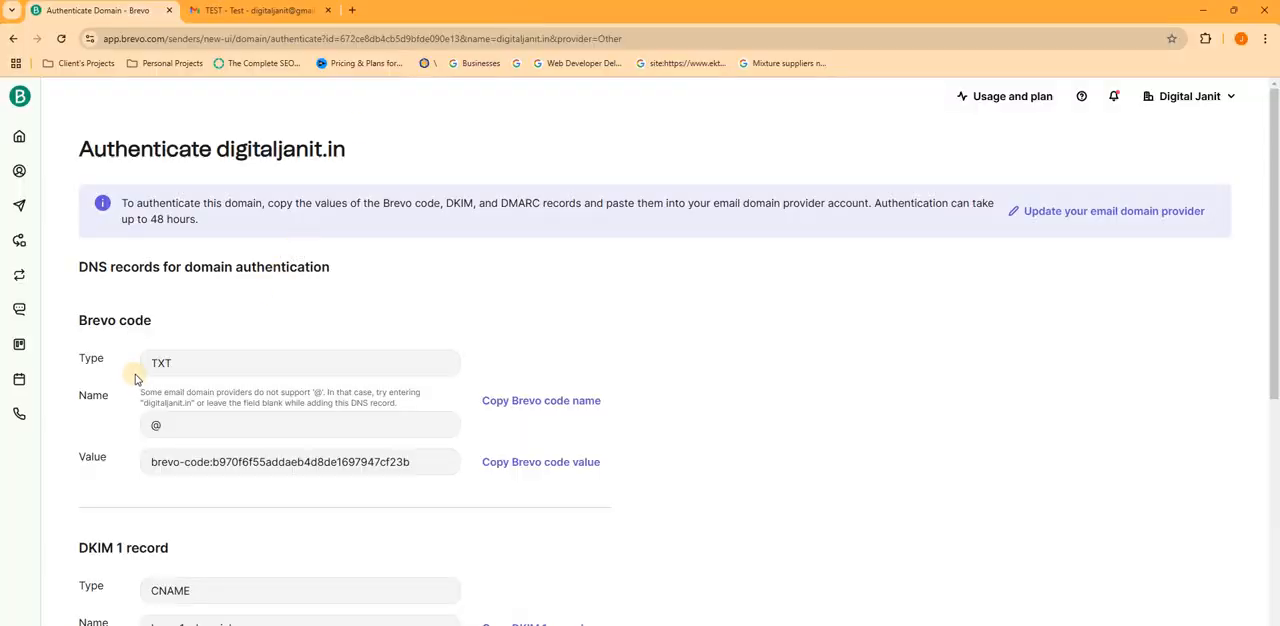
{"action": "scroll", "coordinate": [90, 462], "scroll_direction": "down", "scroll_amount": 2}
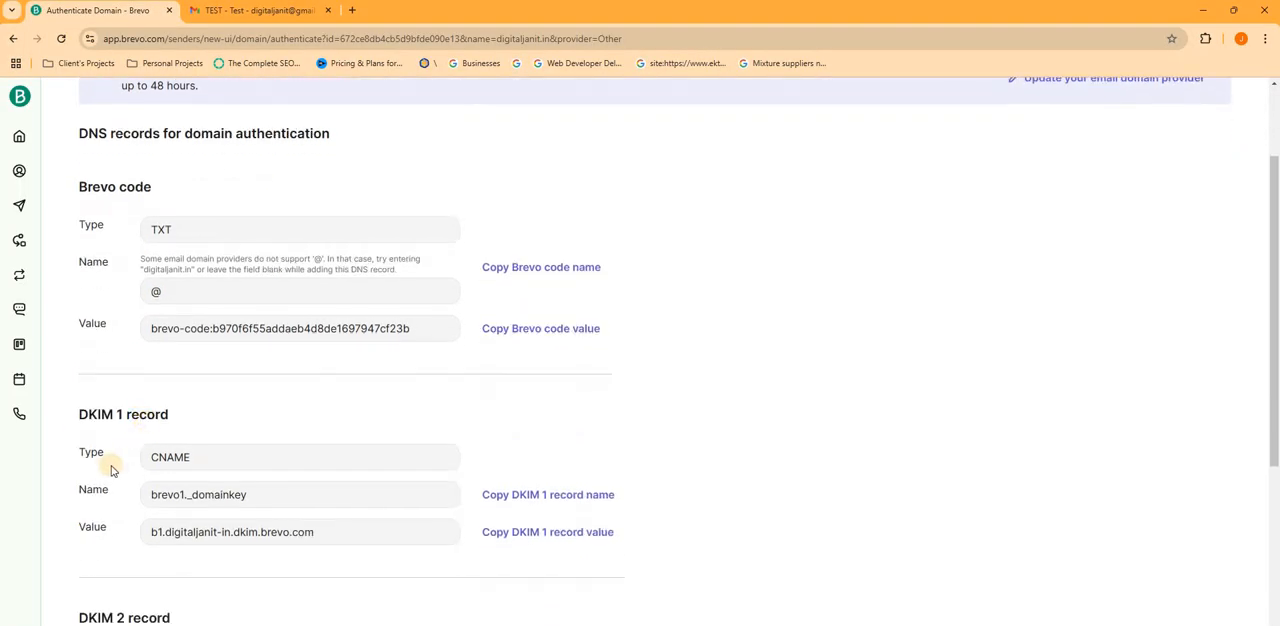
{"action": "scroll", "coordinate": [112, 470], "scroll_direction": "down", "scroll_amount": 5}
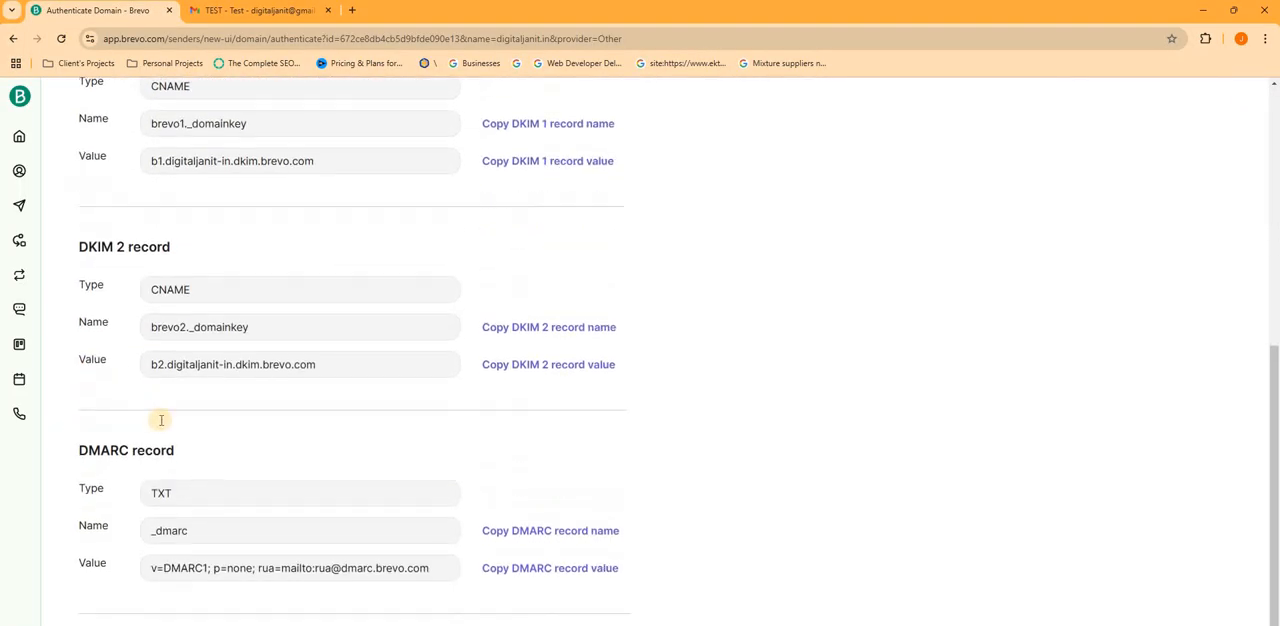
{"action": "scroll", "coordinate": [166, 530], "scroll_direction": "up", "scroll_amount": 1}
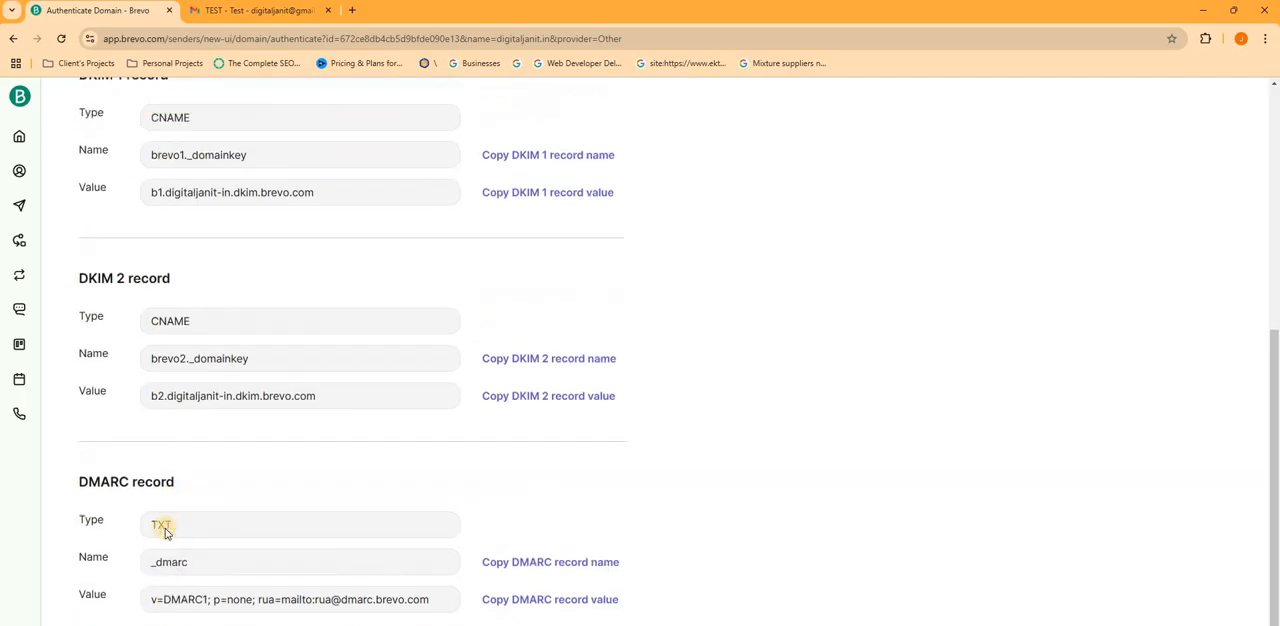
{"action": "scroll", "coordinate": [166, 530], "scroll_direction": "down", "scroll_amount": 1}
{"action": "scroll", "coordinate": [165, 525], "scroll_direction": "up", "scroll_amount": 4}
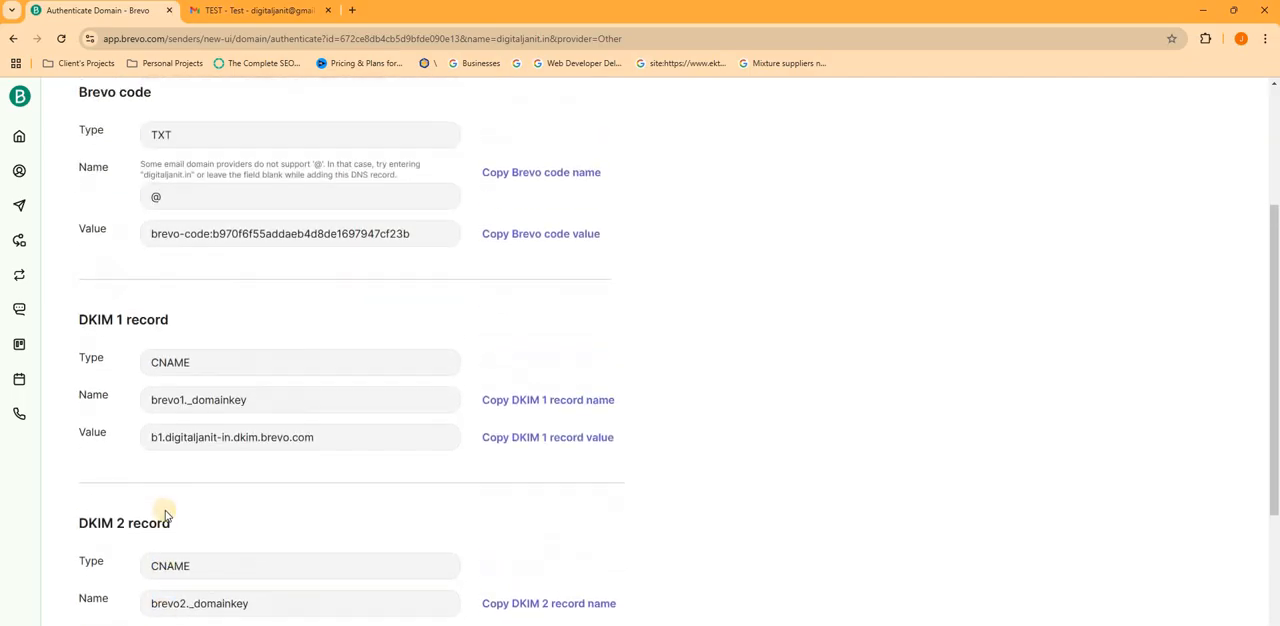
{"action": "scroll", "coordinate": [163, 500], "scroll_direction": "up", "scroll_amount": 3}
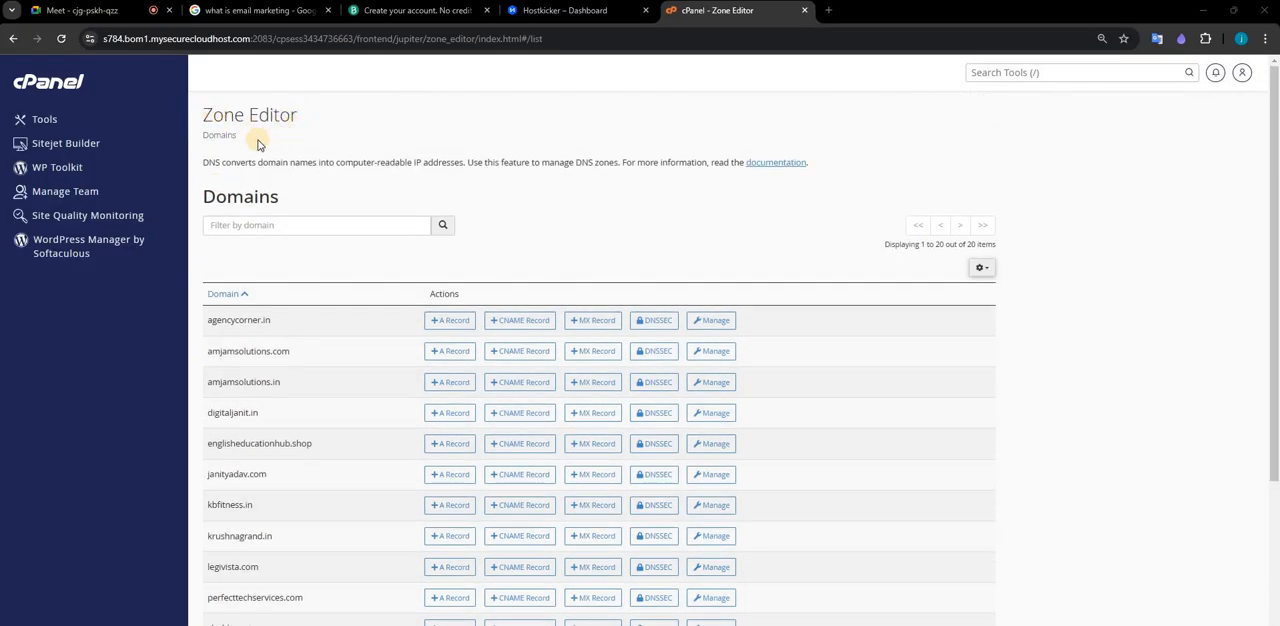
- In the cPanel Zone Editor, open the zone records of digitaljanit.in for managing and look through the existing entries
{"action": "scroll", "coordinate": [320, 235], "scroll_direction": "down", "scroll_amount": 2}
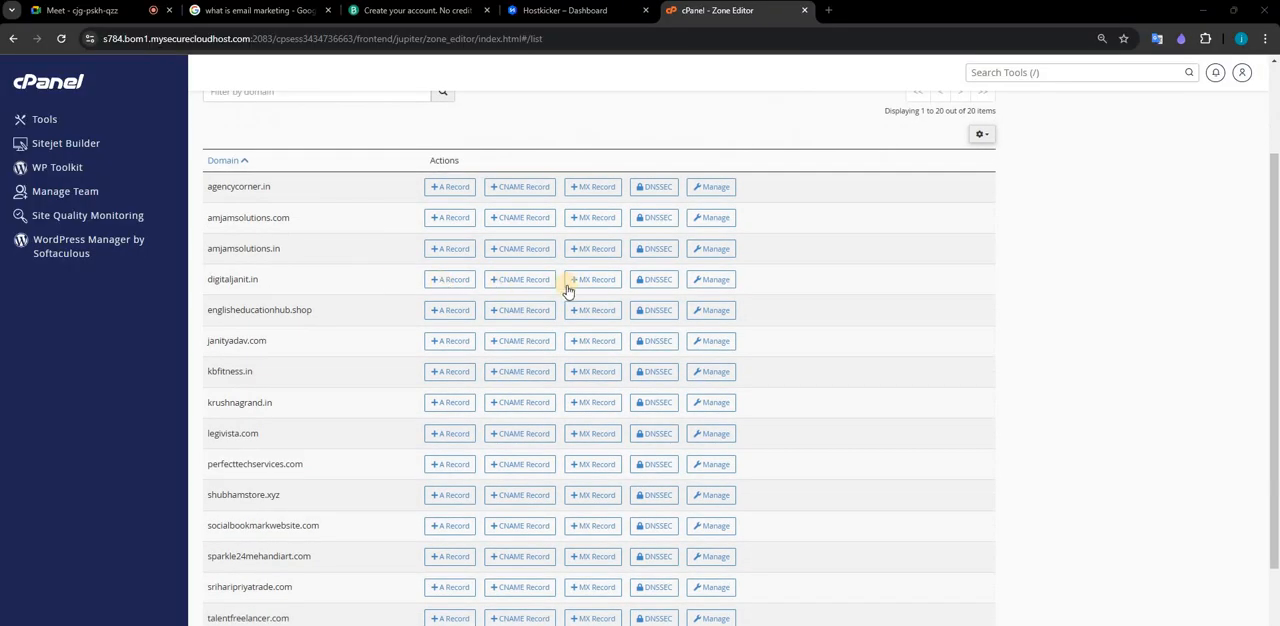
{"action": "left_click", "coordinate": [708, 281]}
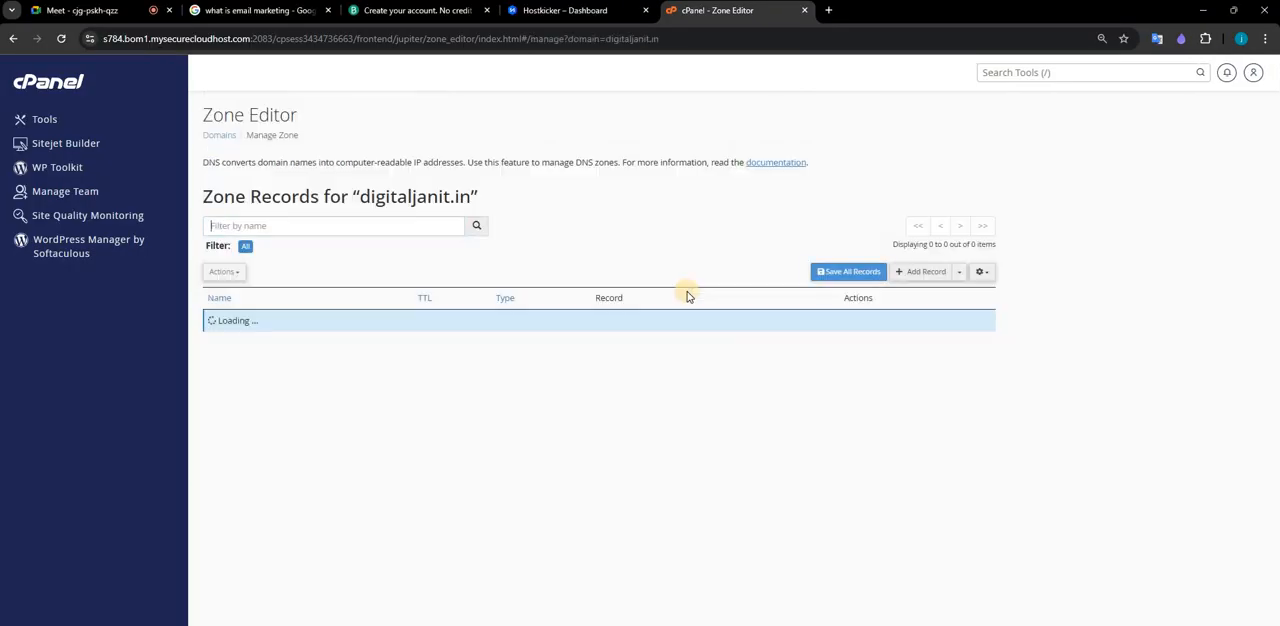
{"action": "scroll", "coordinate": [340, 434], "scroll_direction": "down", "scroll_amount": 1}
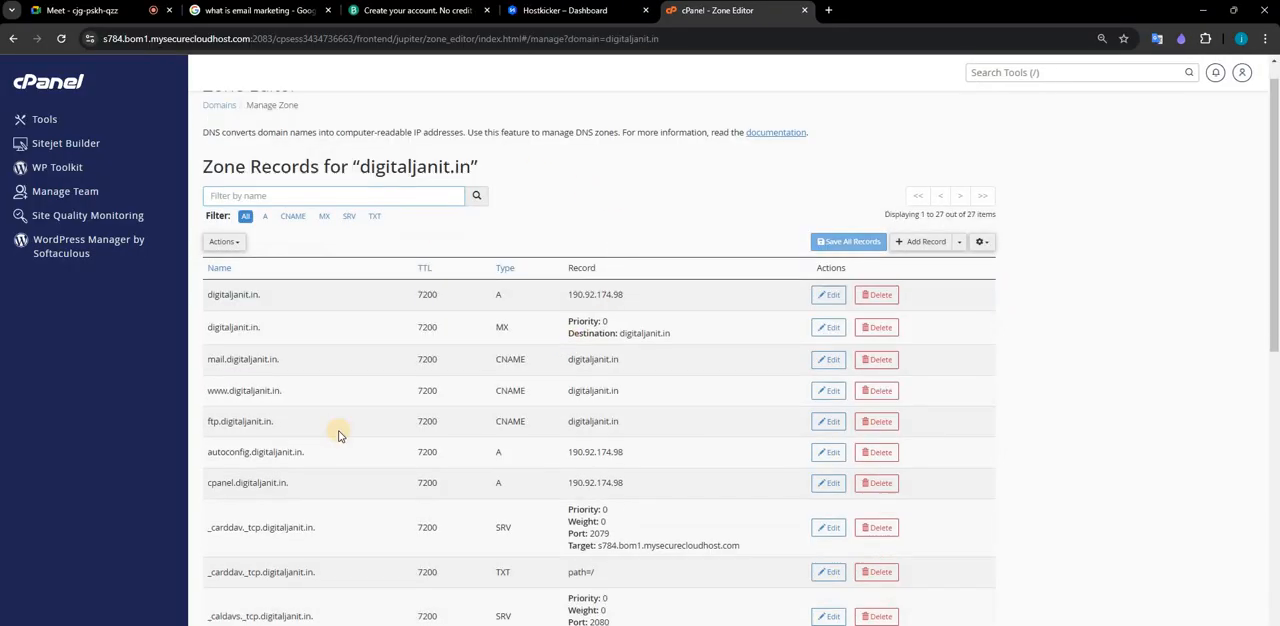